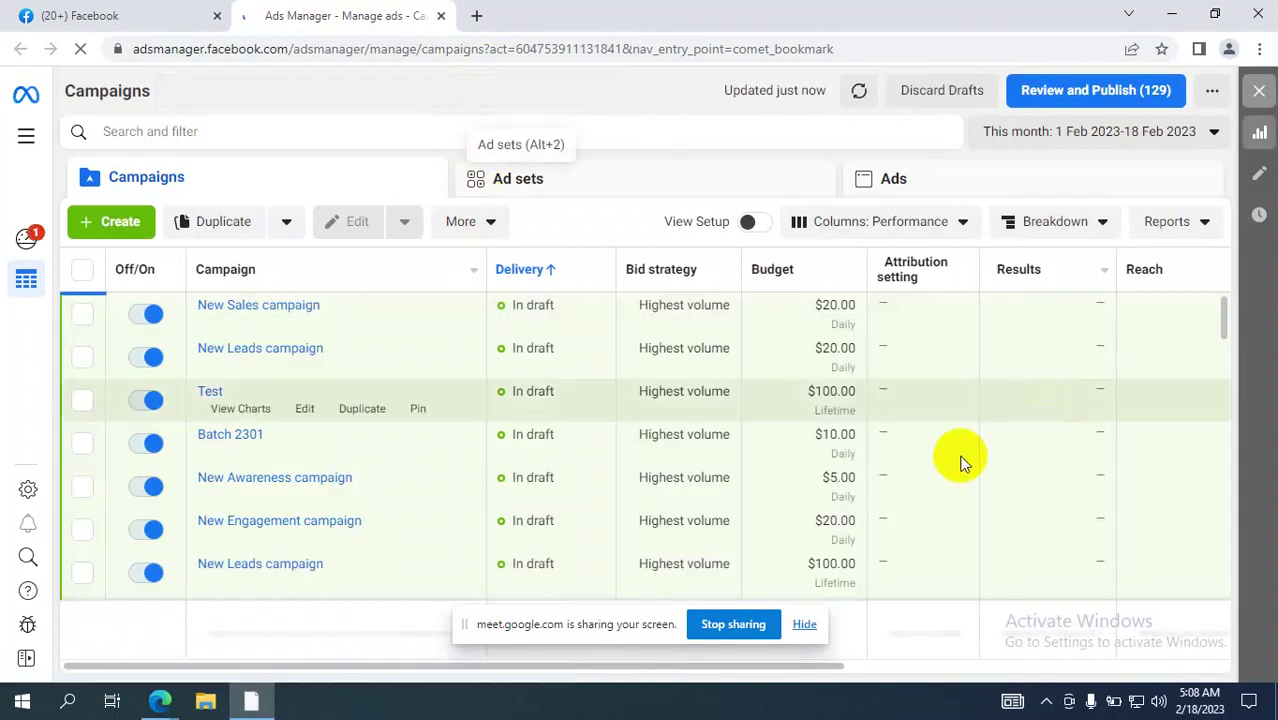
Step: Hide the screen-sharing notice, start a new campaign, and review the available campaign objectives
left_click(803, 628)
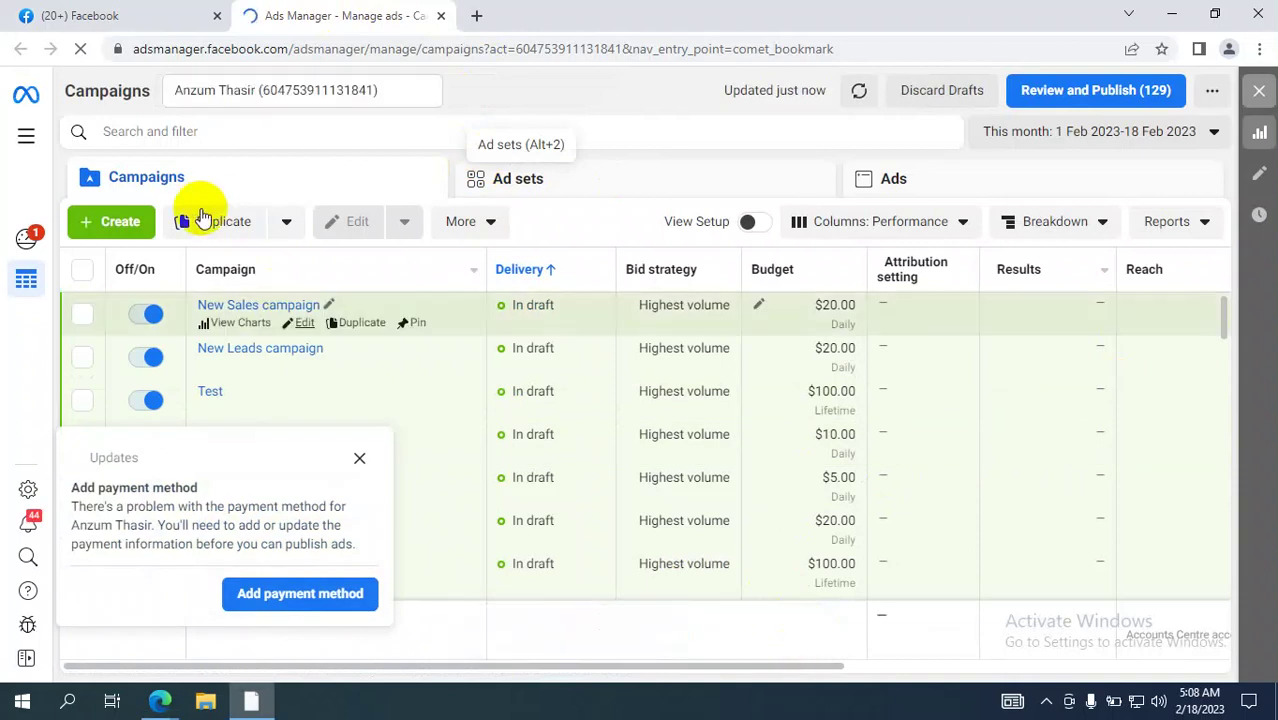
left_click(112, 223)
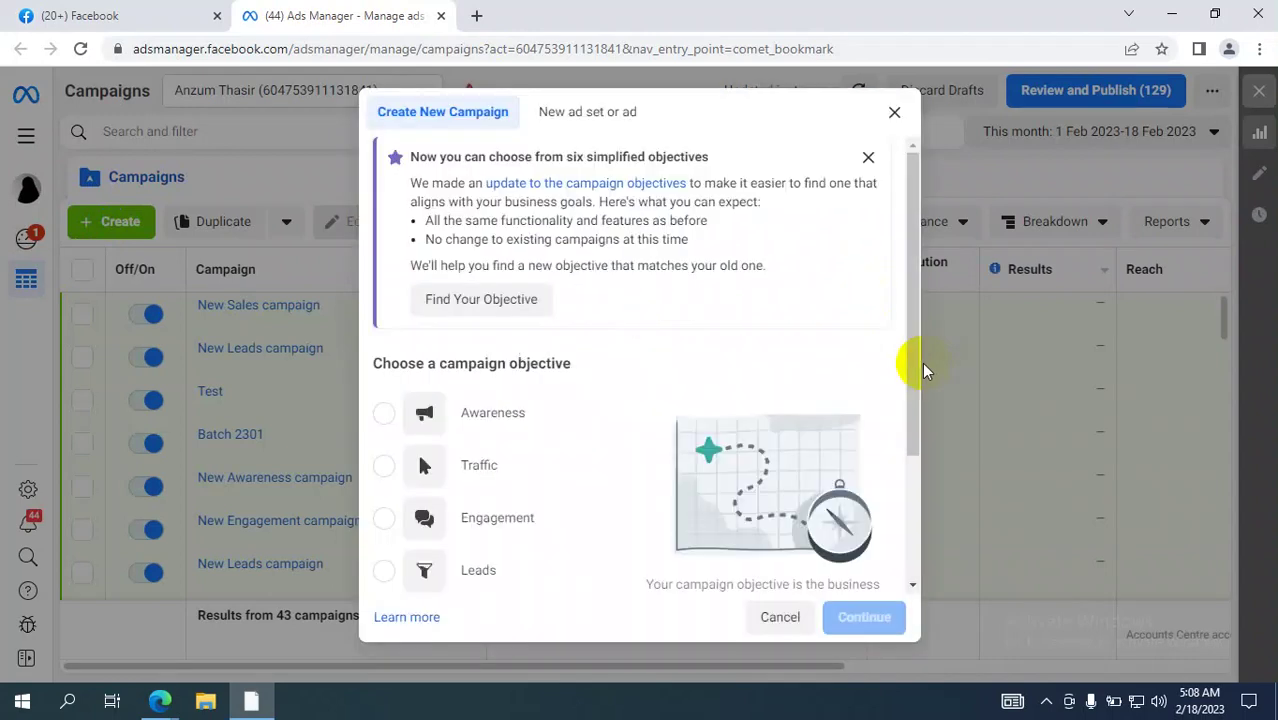
scroll(610, 375, "down", 2)
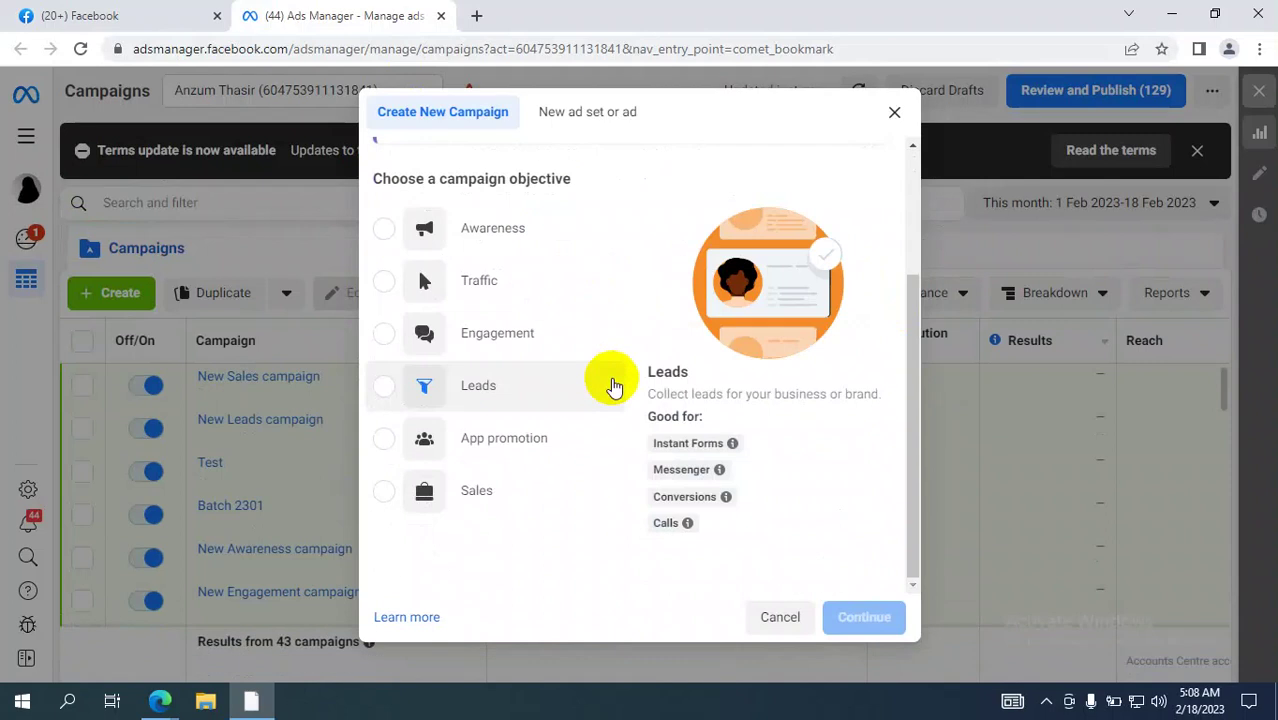
scroll(610, 380, "up", 2)
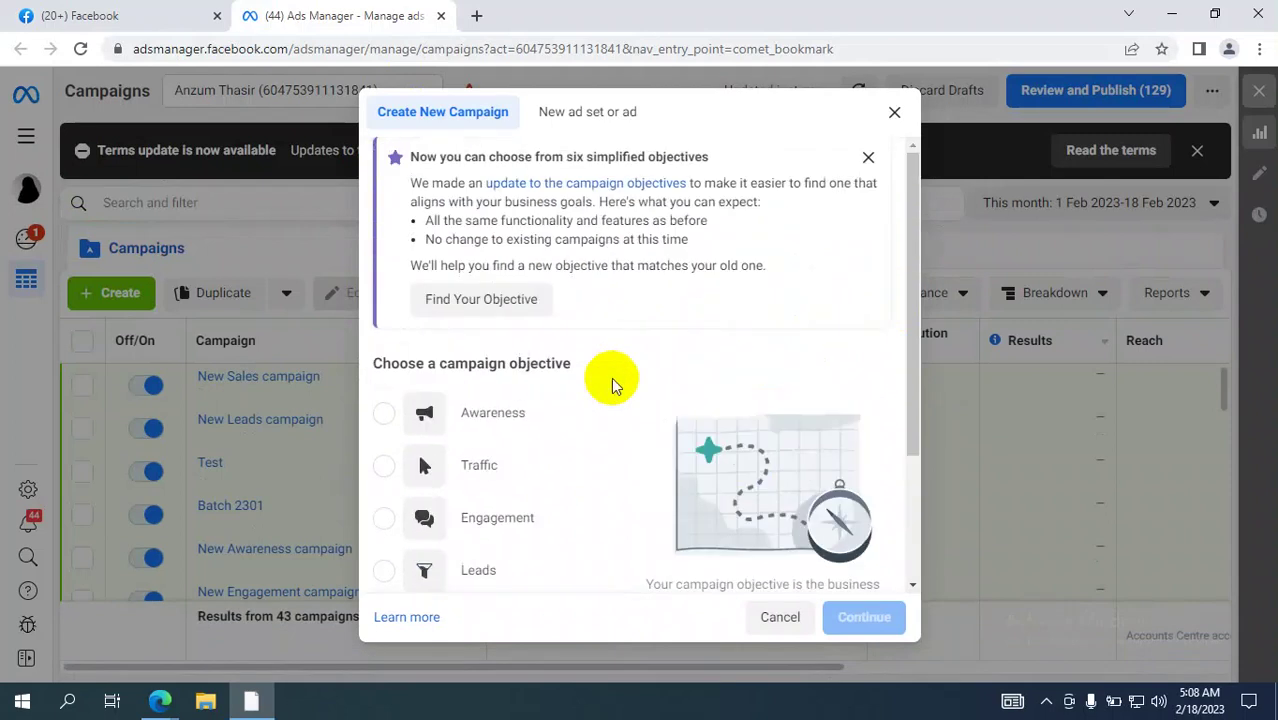
scroll(445, 455, "down", 2)
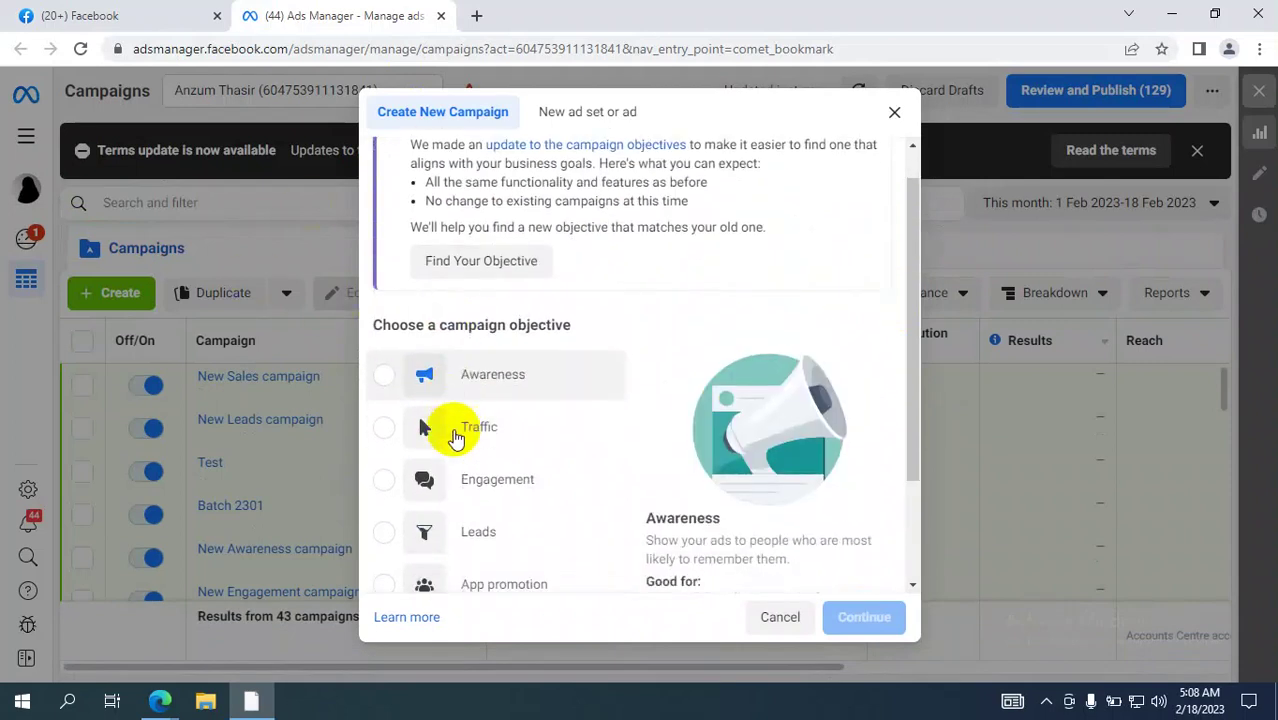
left_click_drag(428, 179, 562, 180)
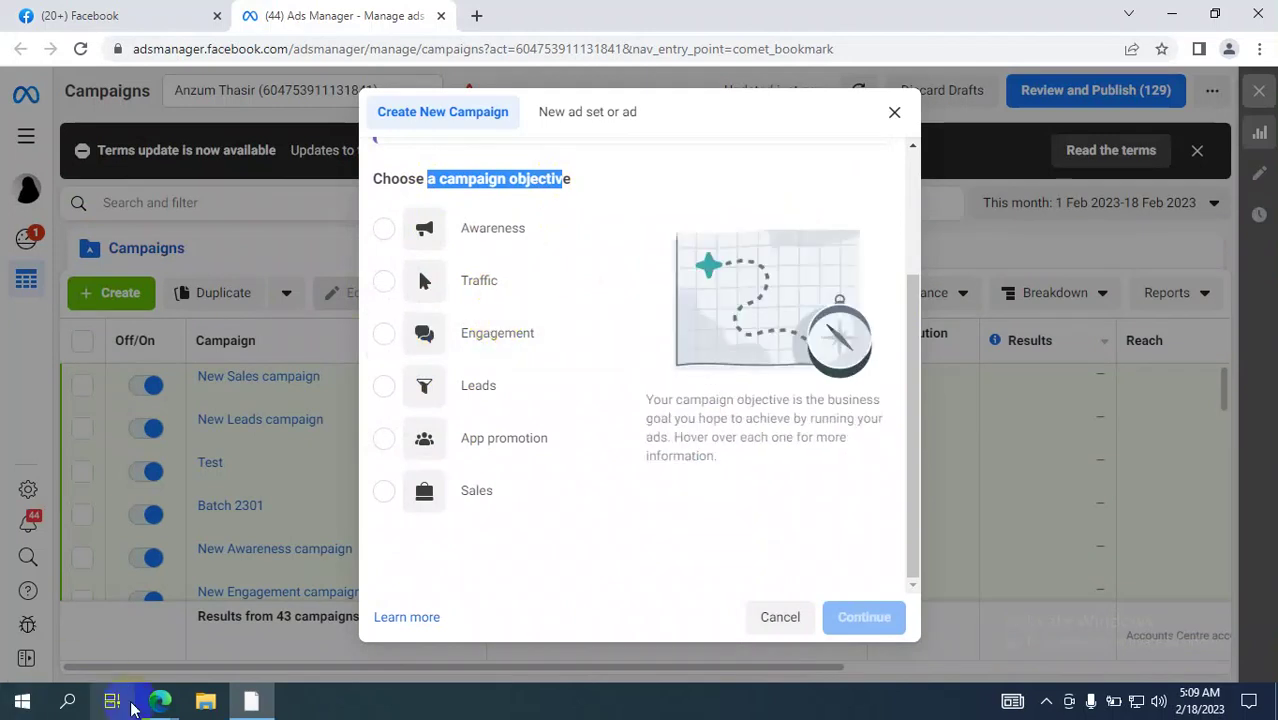
Step: Switch to the Google Meet call in Edge and look through the list of participants
left_click(164, 699)
left_click(100, 620)
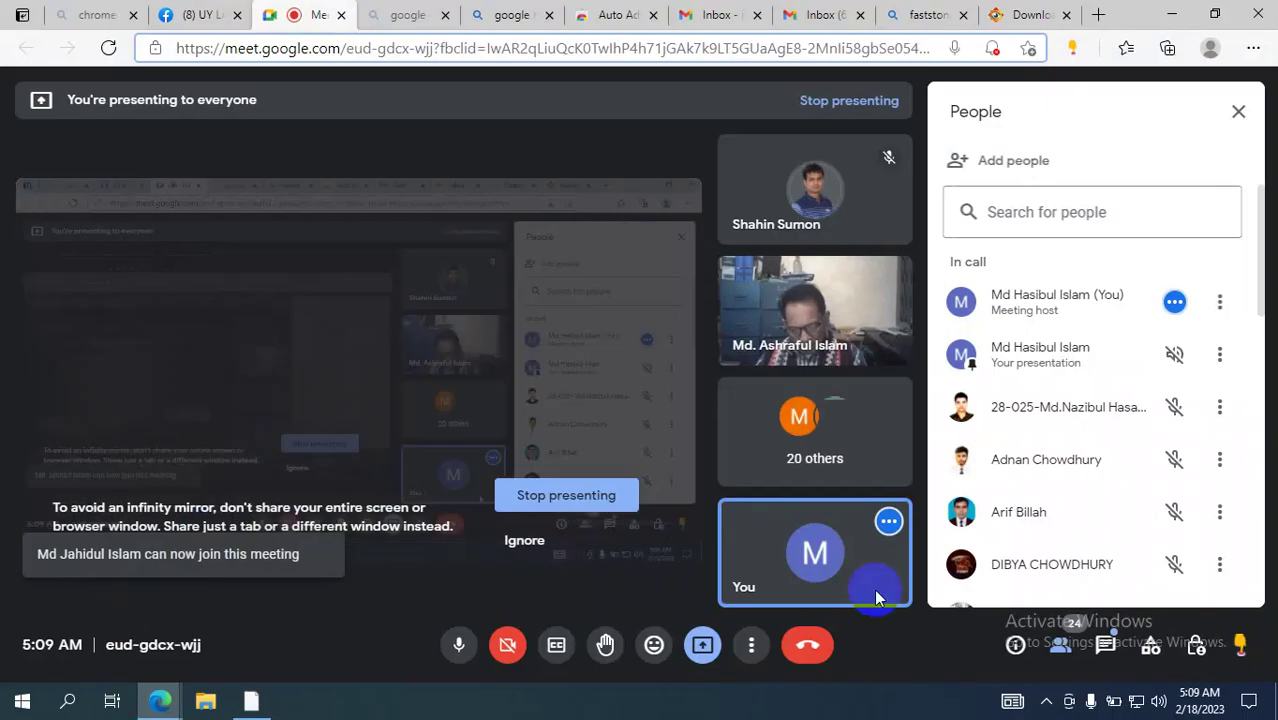
scroll(1090, 430, "down", 2)
scroll(1090, 430, "down", 7)
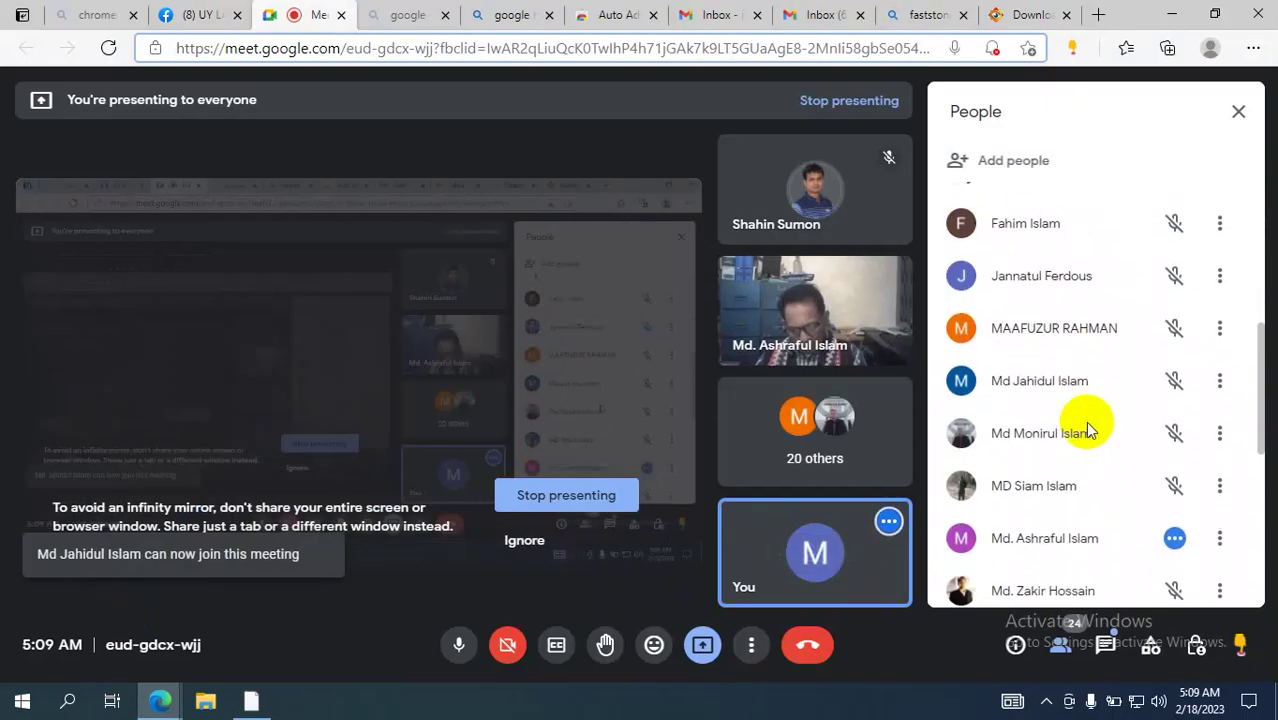
scroll(1090, 428, "up", 8)
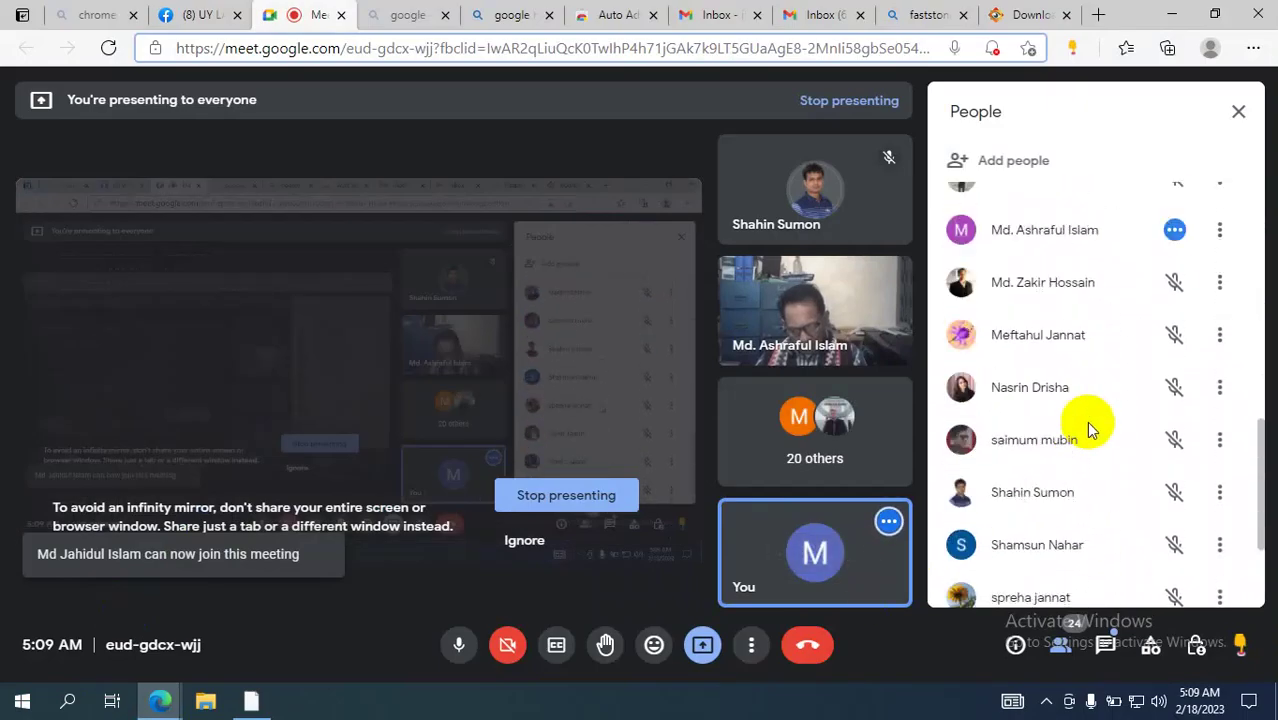
scroll(1090, 428, "down", 3)
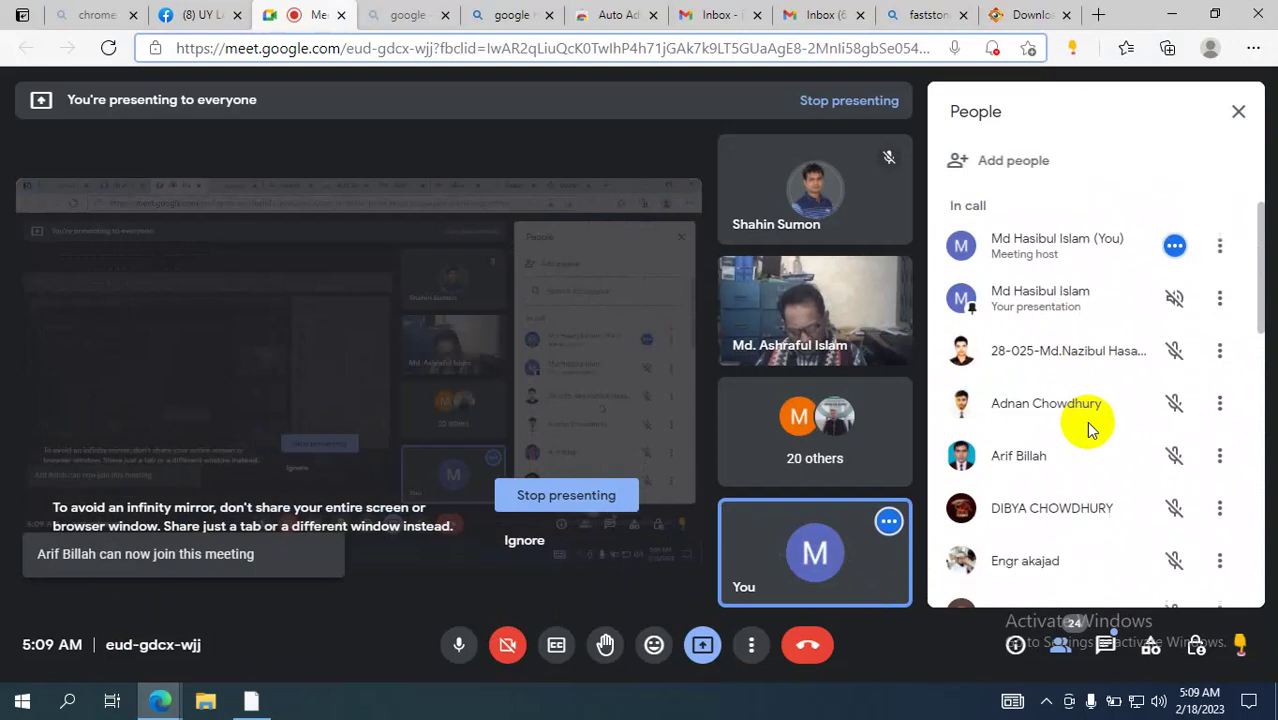
scroll(1088, 425, "down", 5)
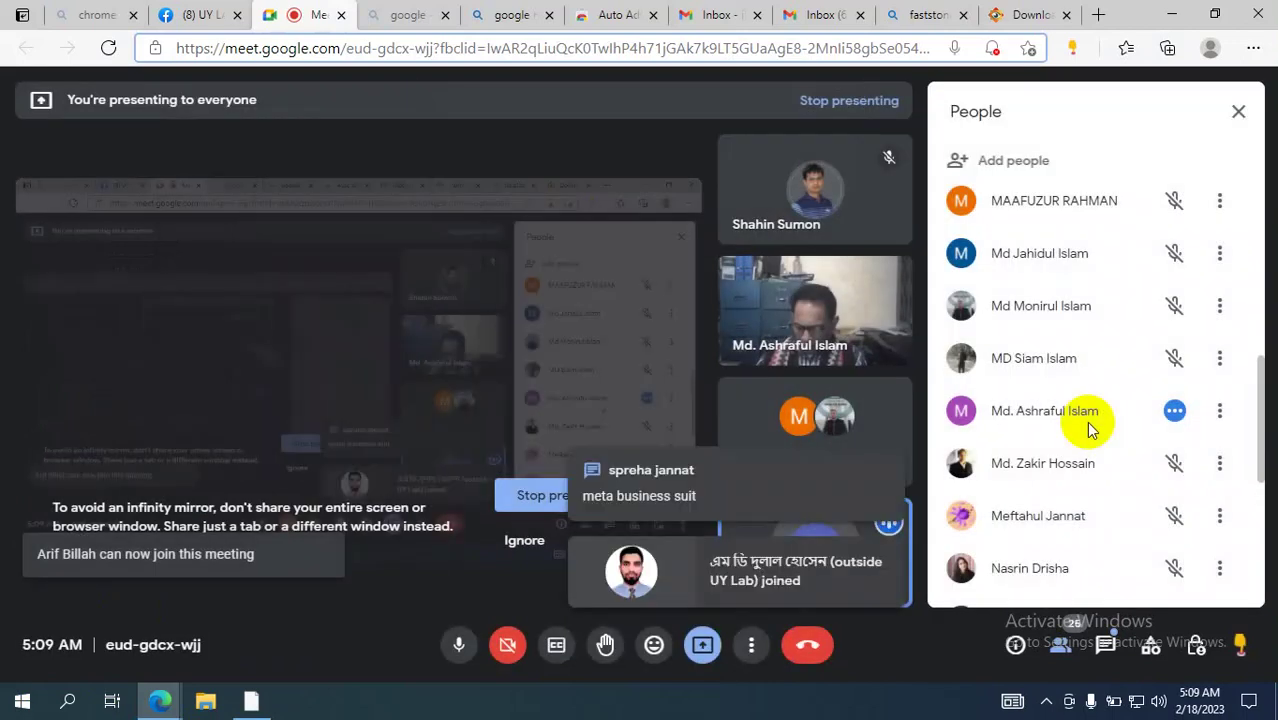
scroll(1086, 421, "down", 1)
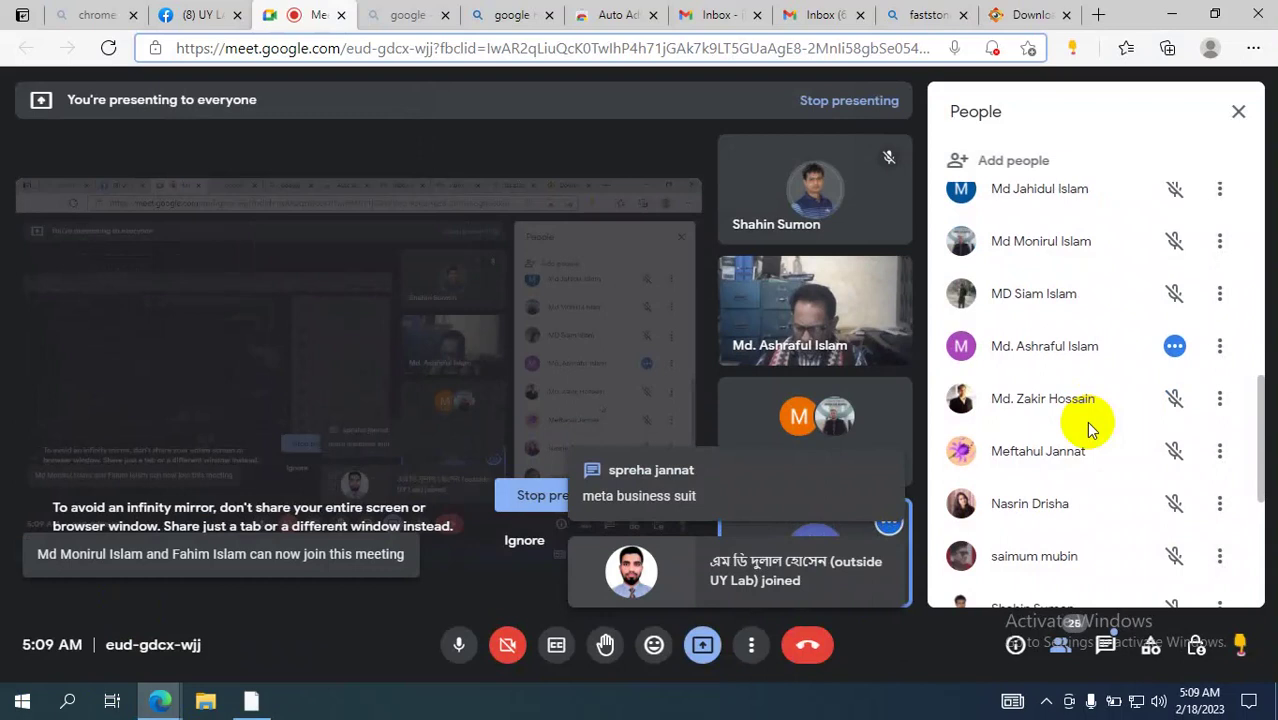
scroll(1089, 428, "down", 1)
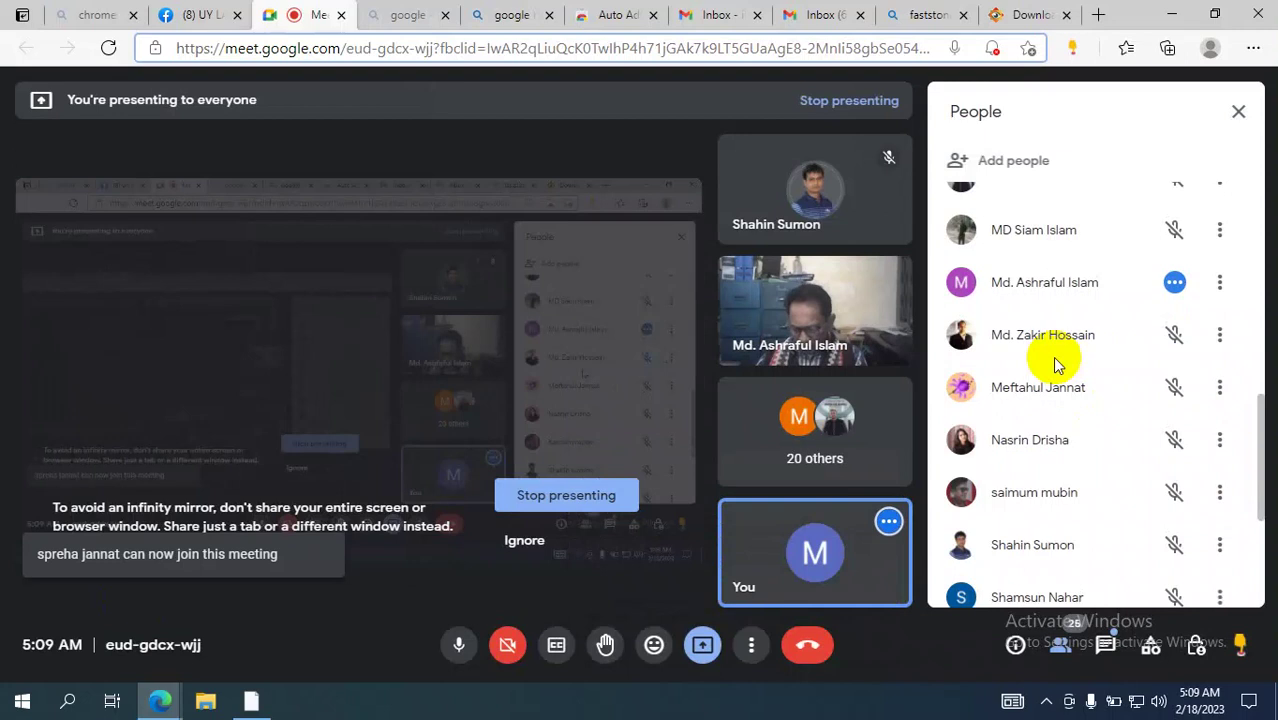
Step: Return to Chrome, view the Facebook home page, and go back to the new campaign dialog in Ads Manager
key("alt+Tab")
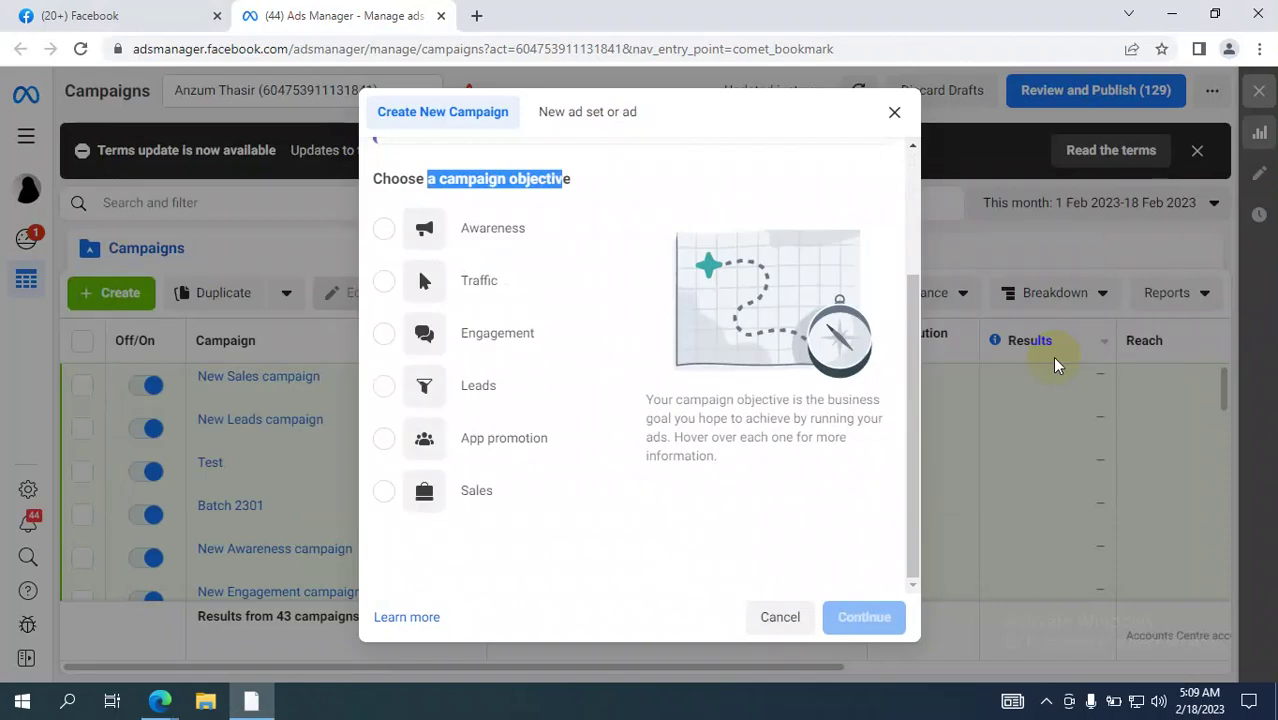
left_click(188, 14)
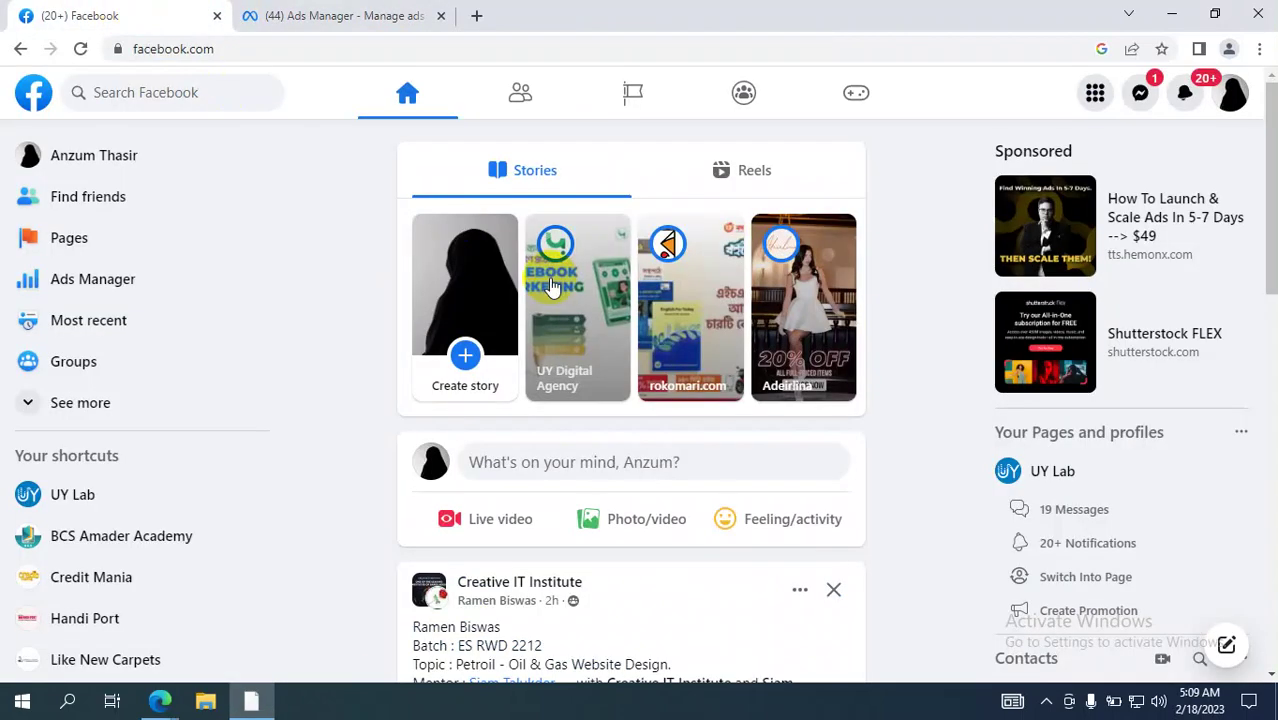
key("alt+Tab")
key("alt+Tab")
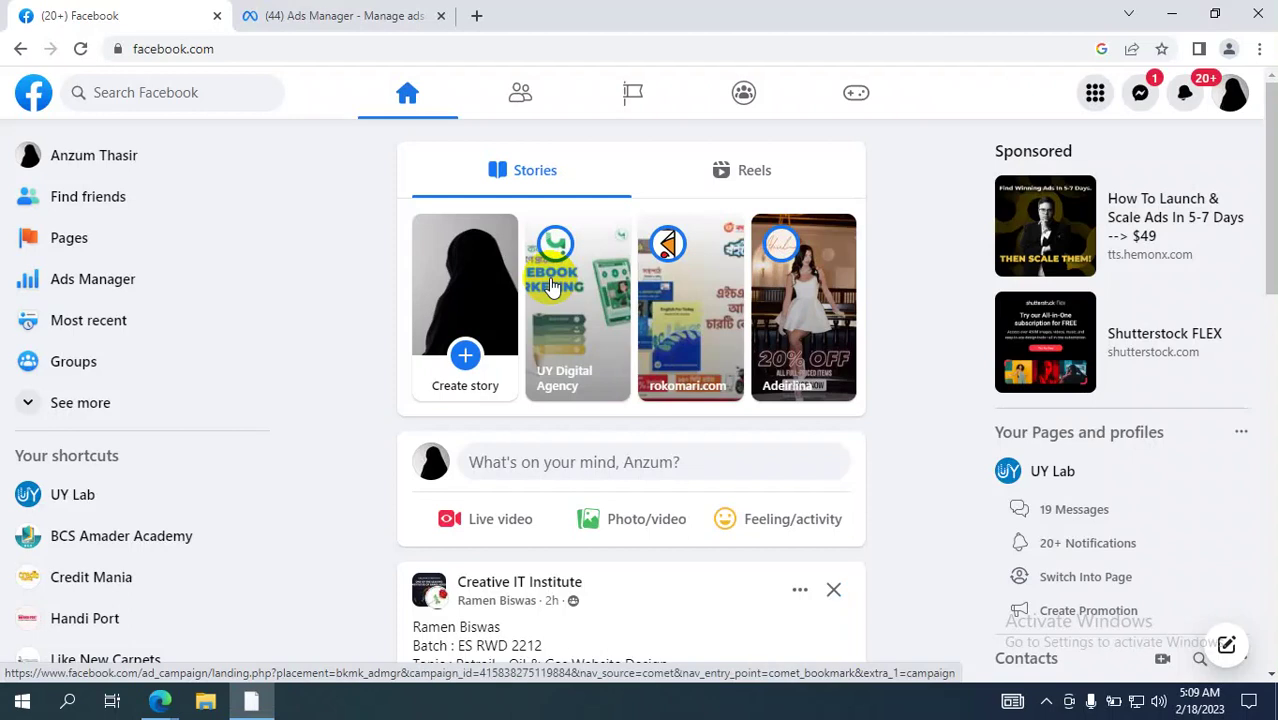
left_click(358, 10)
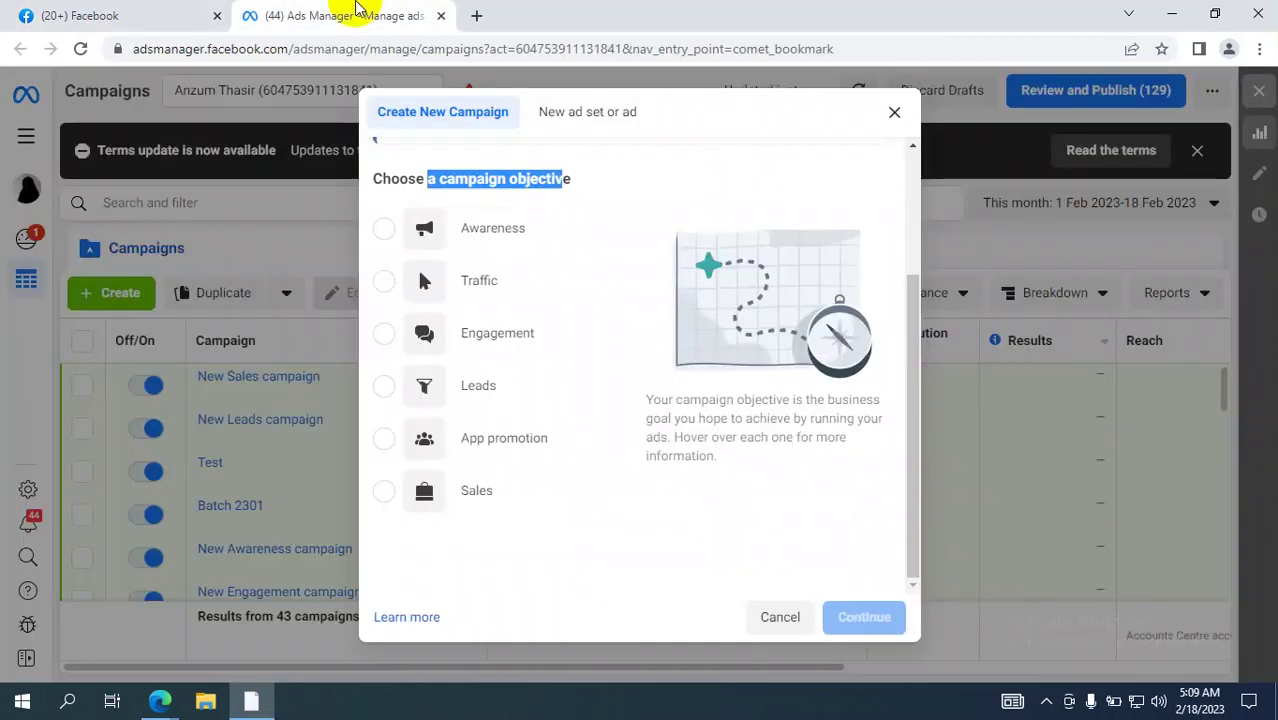
Step: Check the Google Meet call again and return to the campaign objective list in Ads Manager
left_click(162, 700)
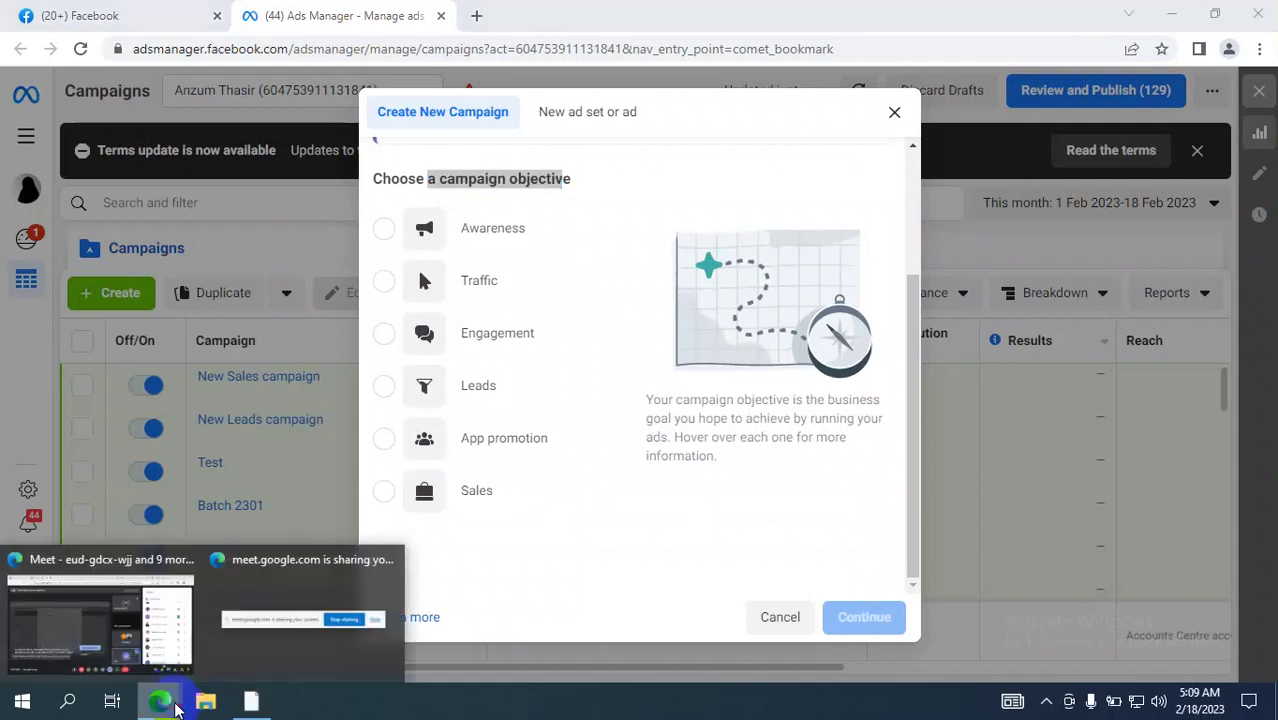
left_click(87, 635)
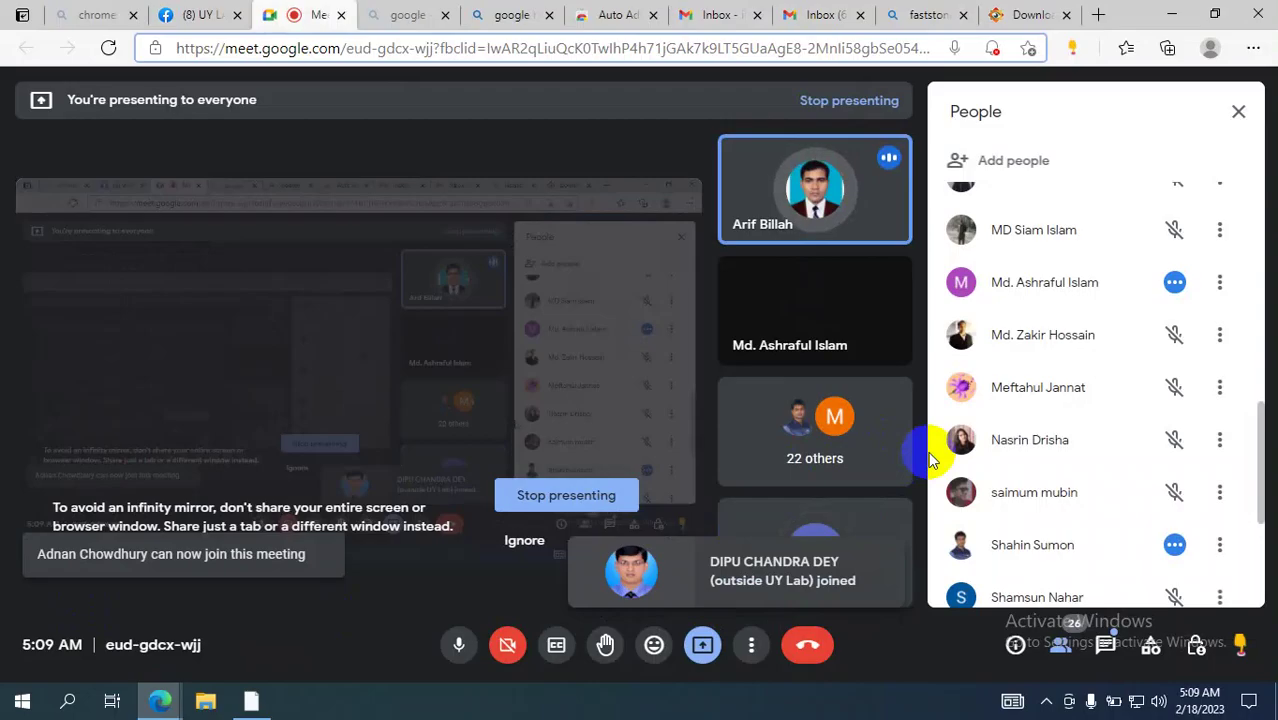
key("alt+Tab")
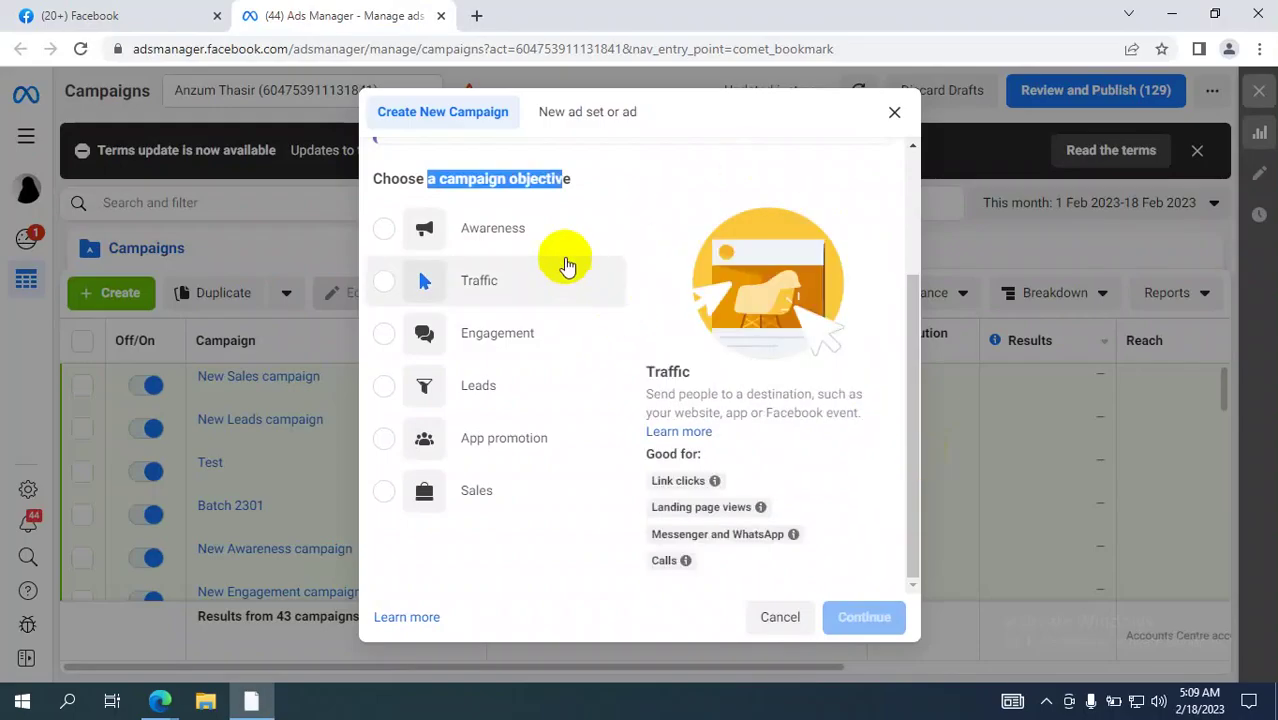
scroll(565, 265, "up", 2)
scroll(565, 265, "down", 2)
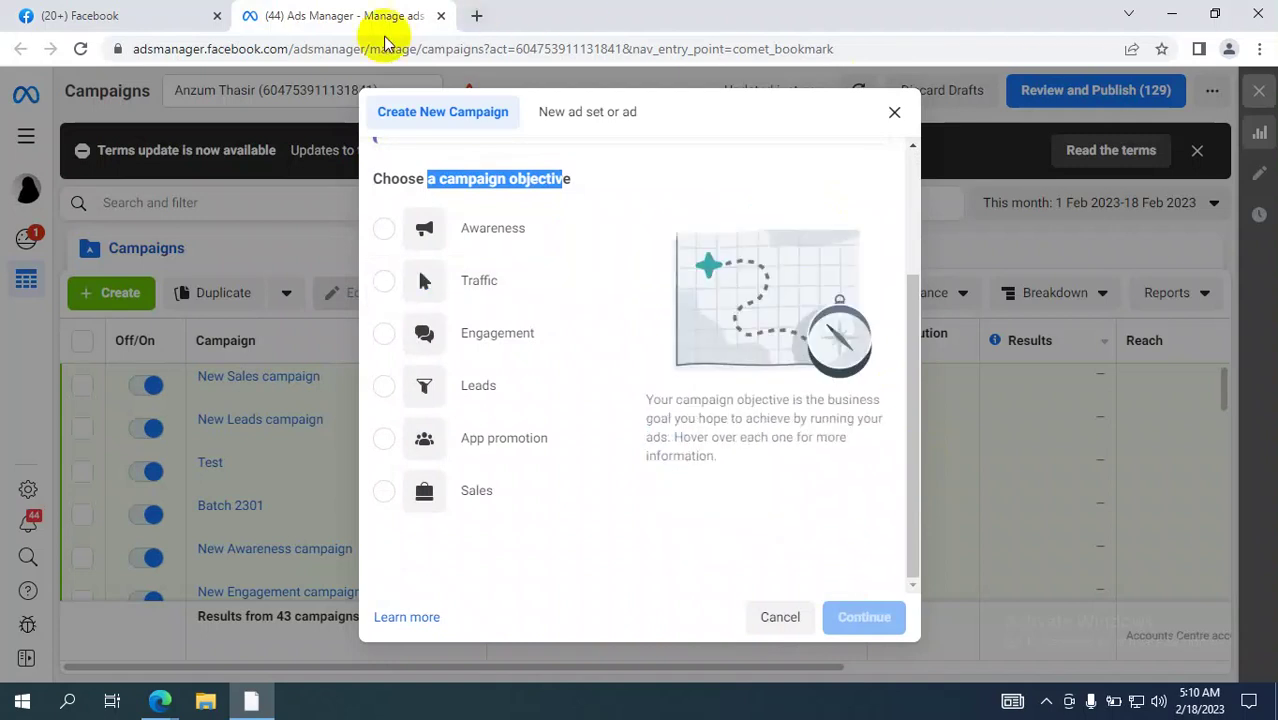
Step: Highlight the full Ads Manager web address to point it out, and clear the highlight
left_click(210, 50)
left_click(180, 49)
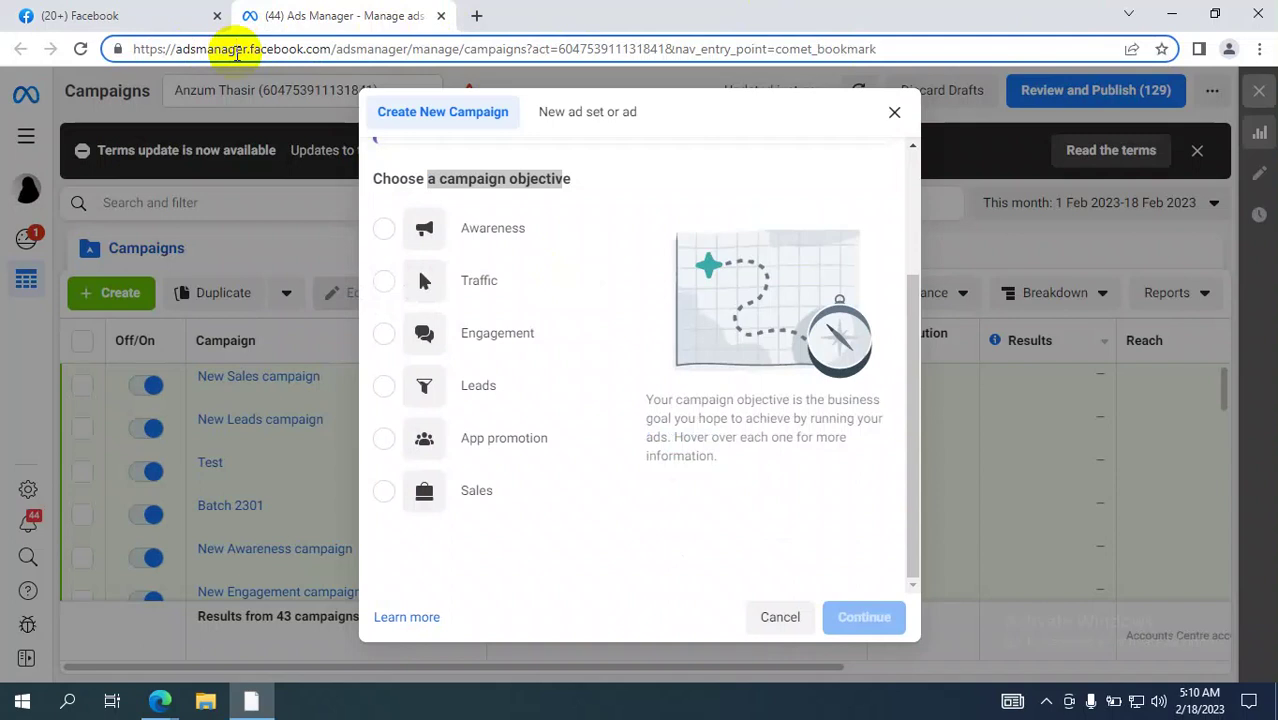
left_click_drag(882, 49, 3, 40)
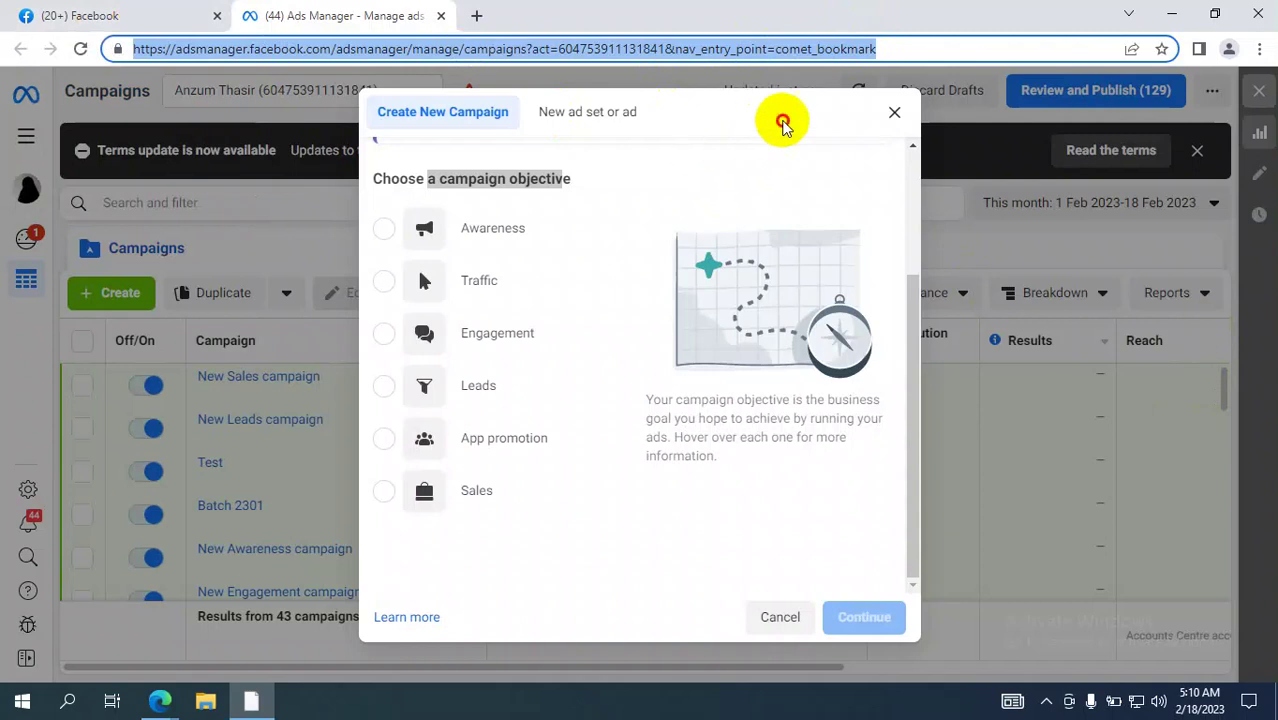
left_click(779, 120)
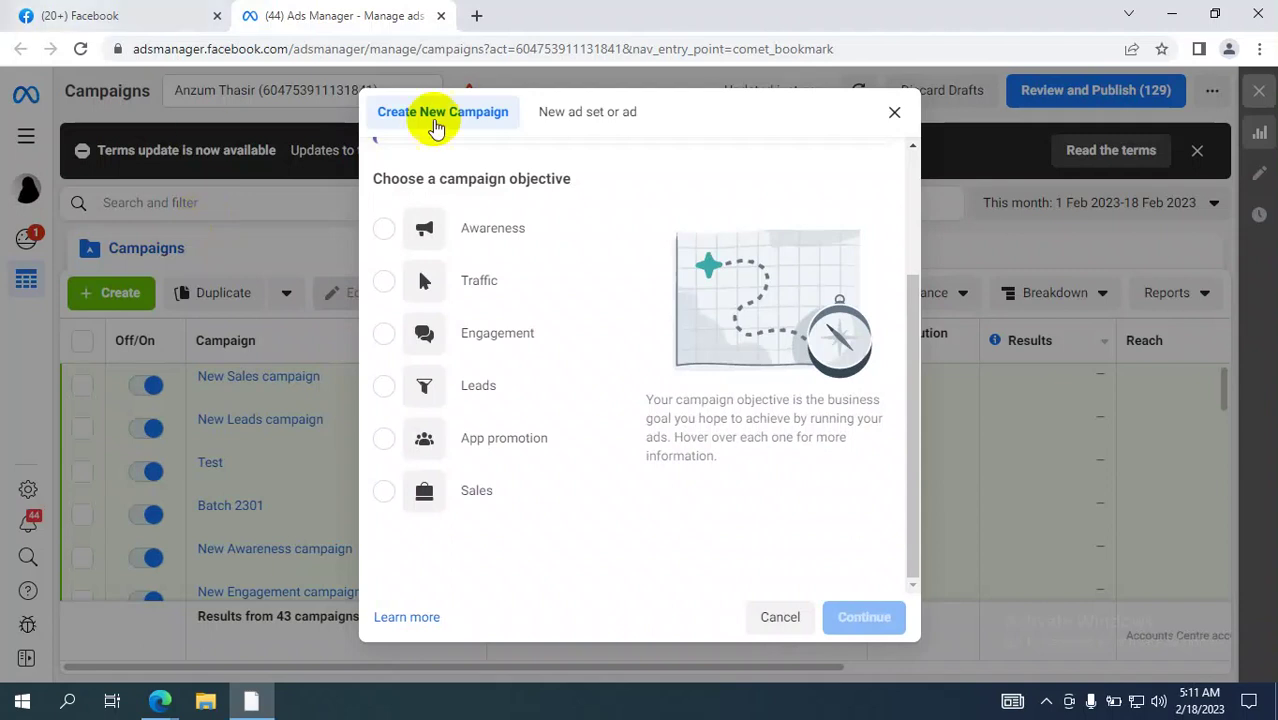
Step: Close Ads Manager and open the managed Pages list from the Facebook home page in a new browser tab
left_click(127, 20)
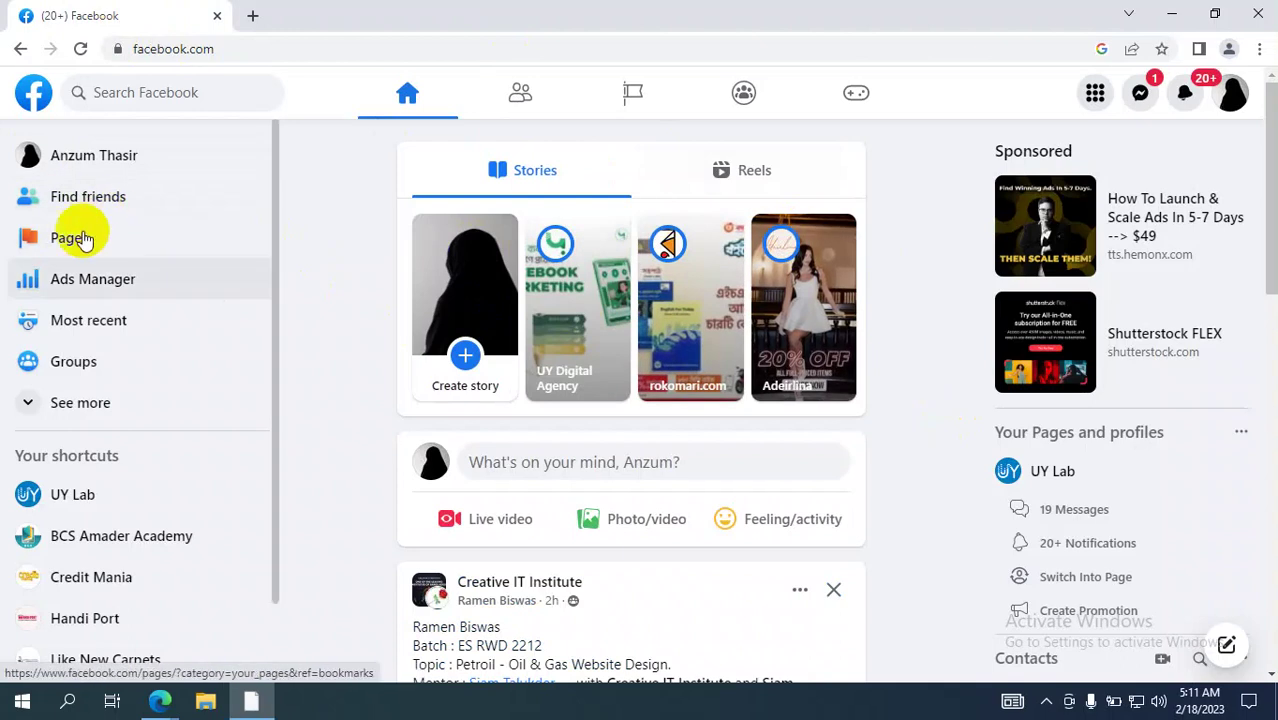
right_click(52, 241)
left_click(97, 258)
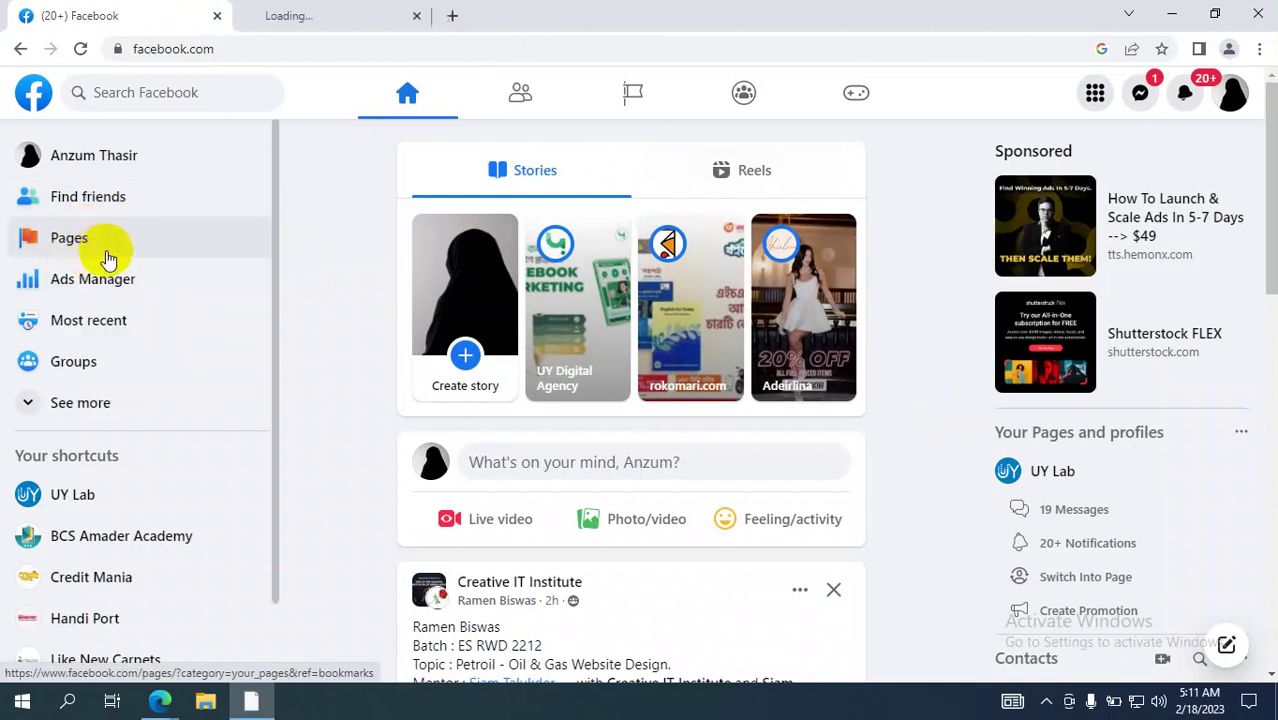
left_click(320, 18)
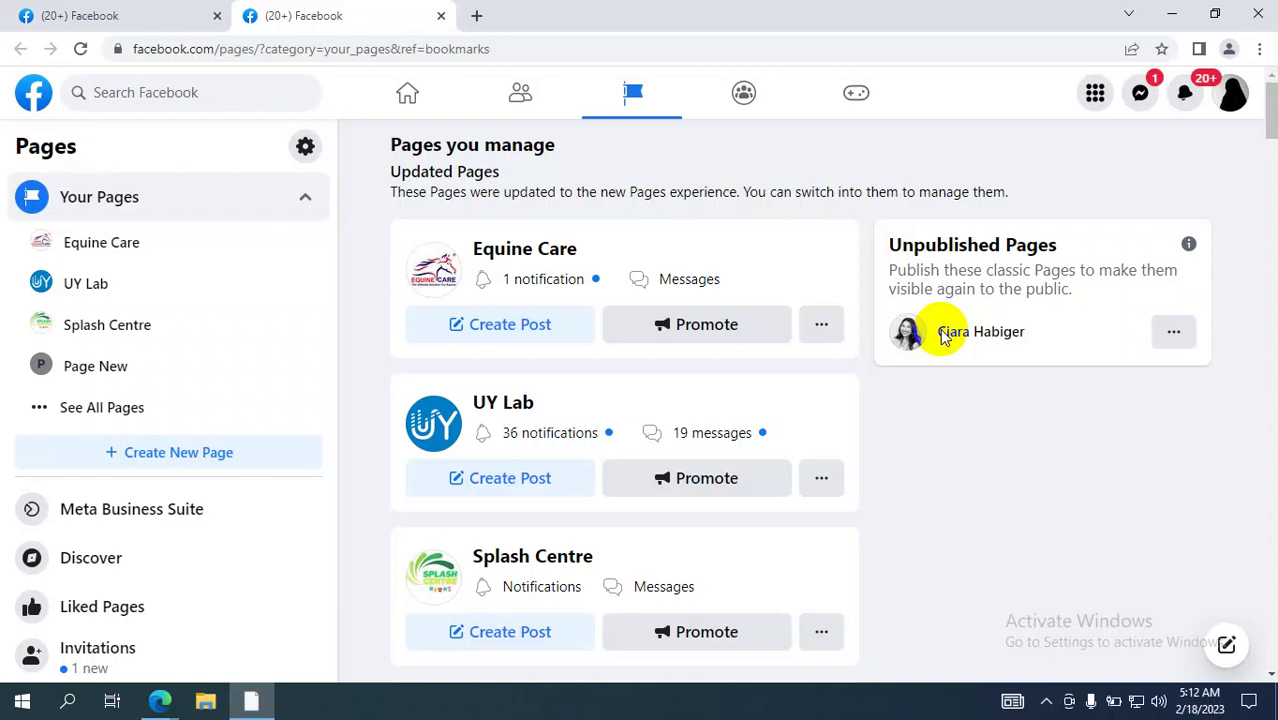
Step: Expand the shortcut list on the Facebook home page and open Ads Manager in a new browser tab
left_click(125, 13)
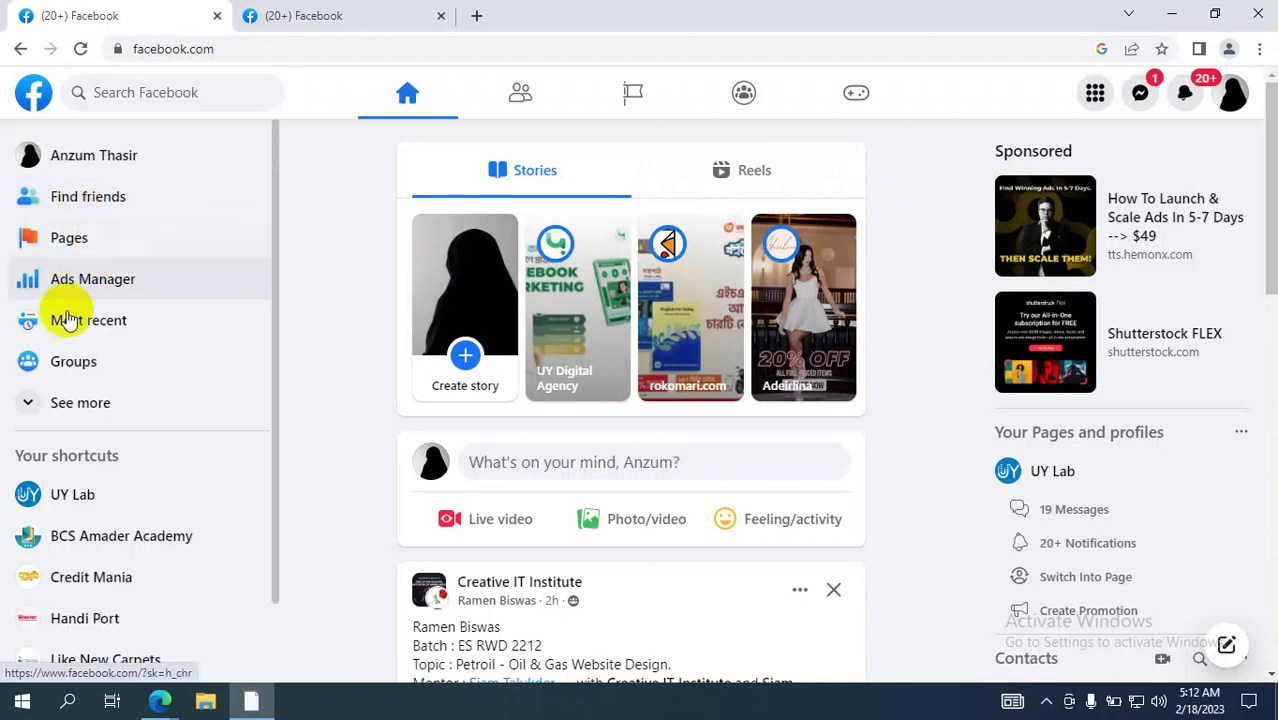
left_click(170, 385)
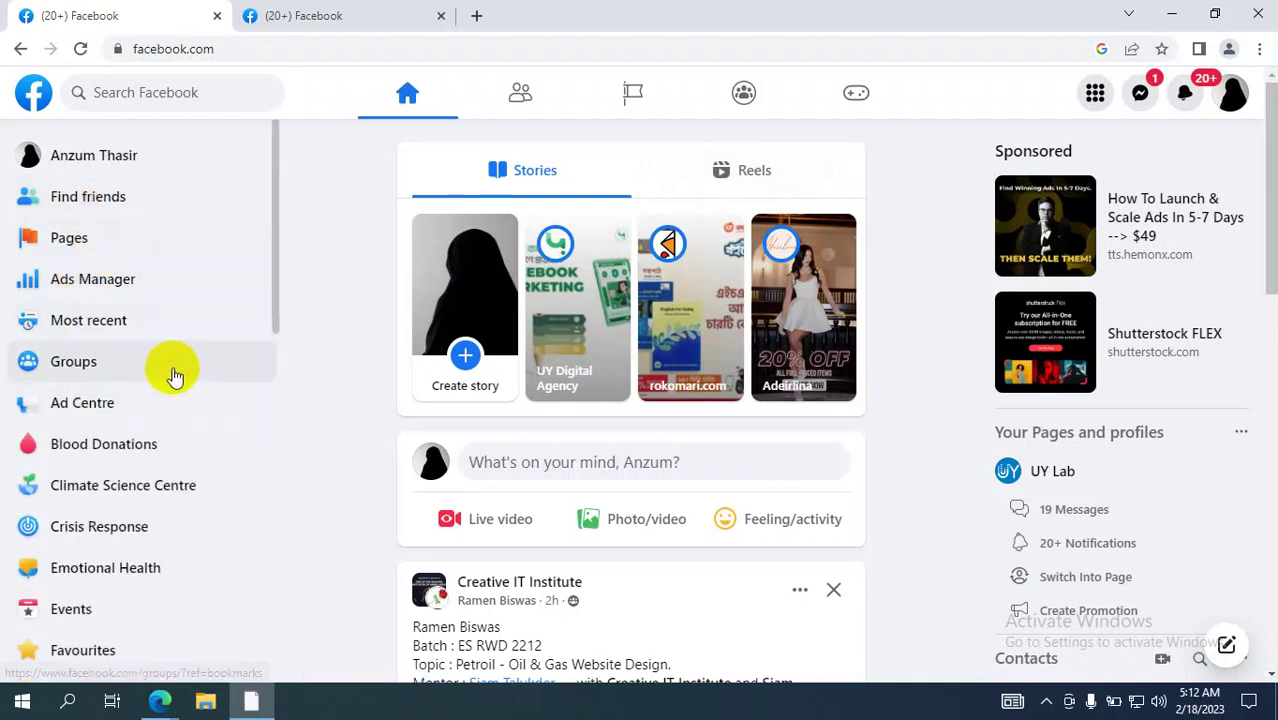
scroll(171, 371, "down", 5)
scroll(143, 371, "up", 6)
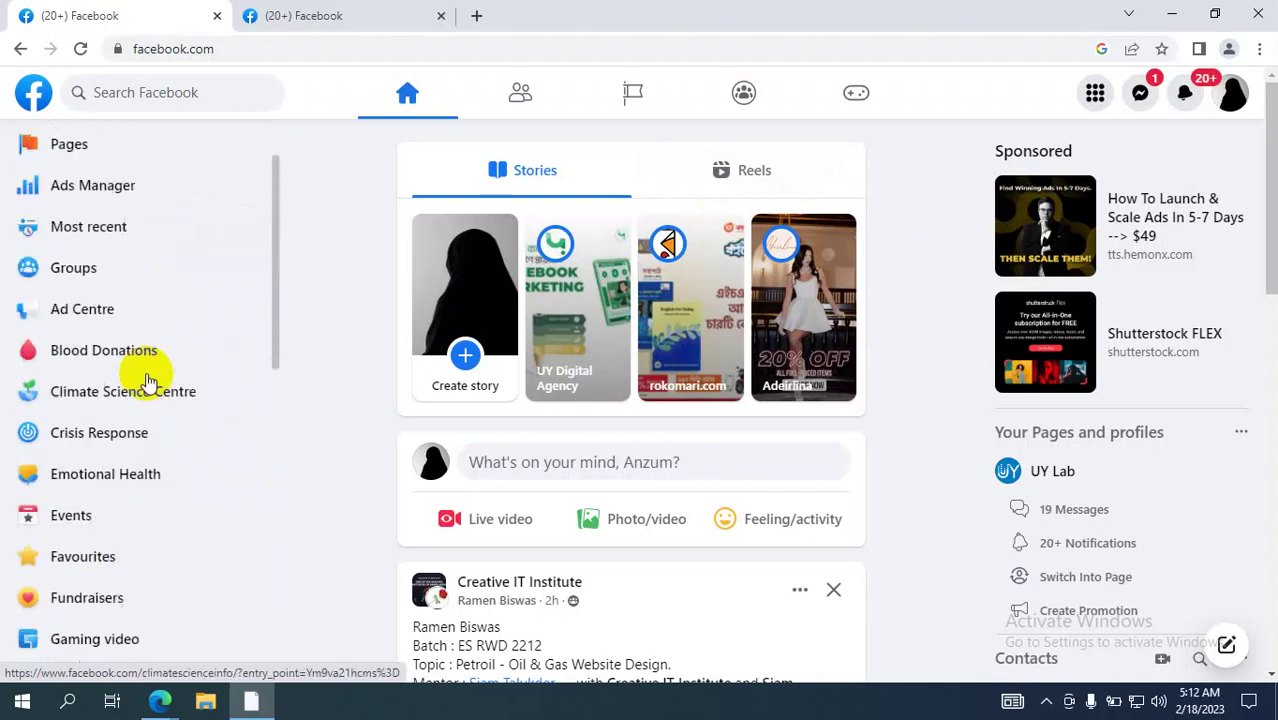
right_click(100, 286)
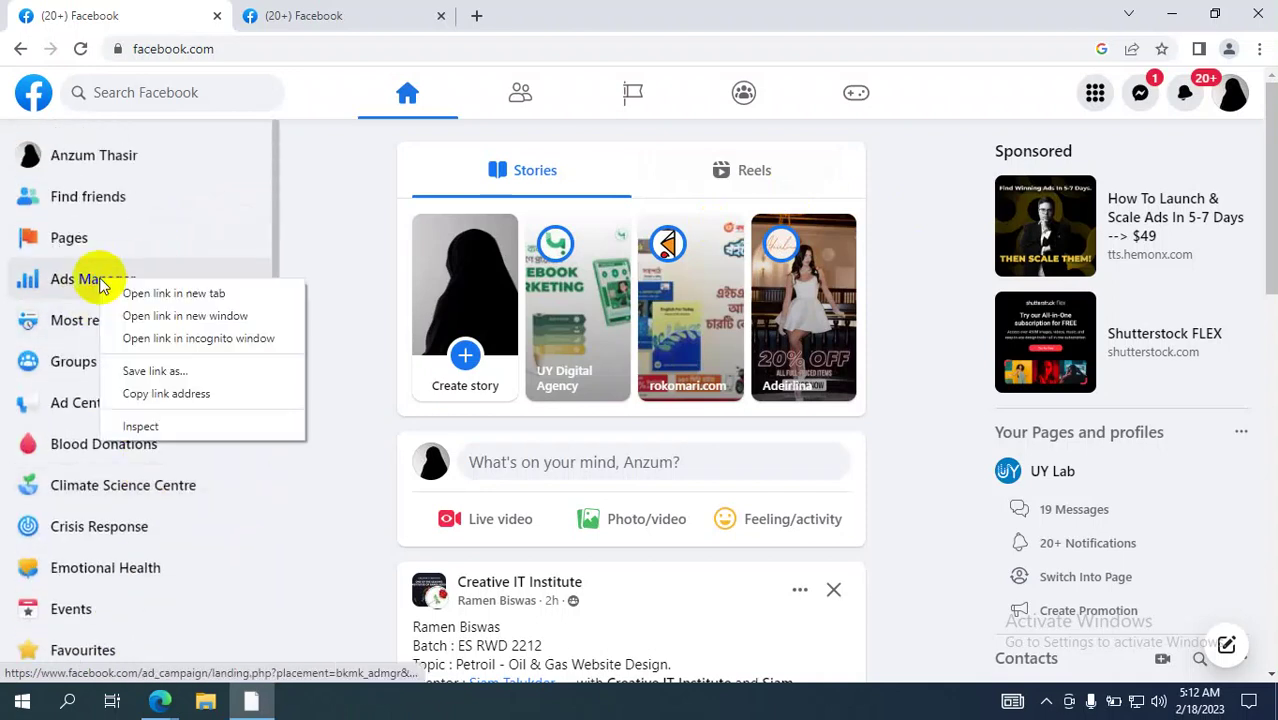
left_click(151, 289)
left_click(603, 14)
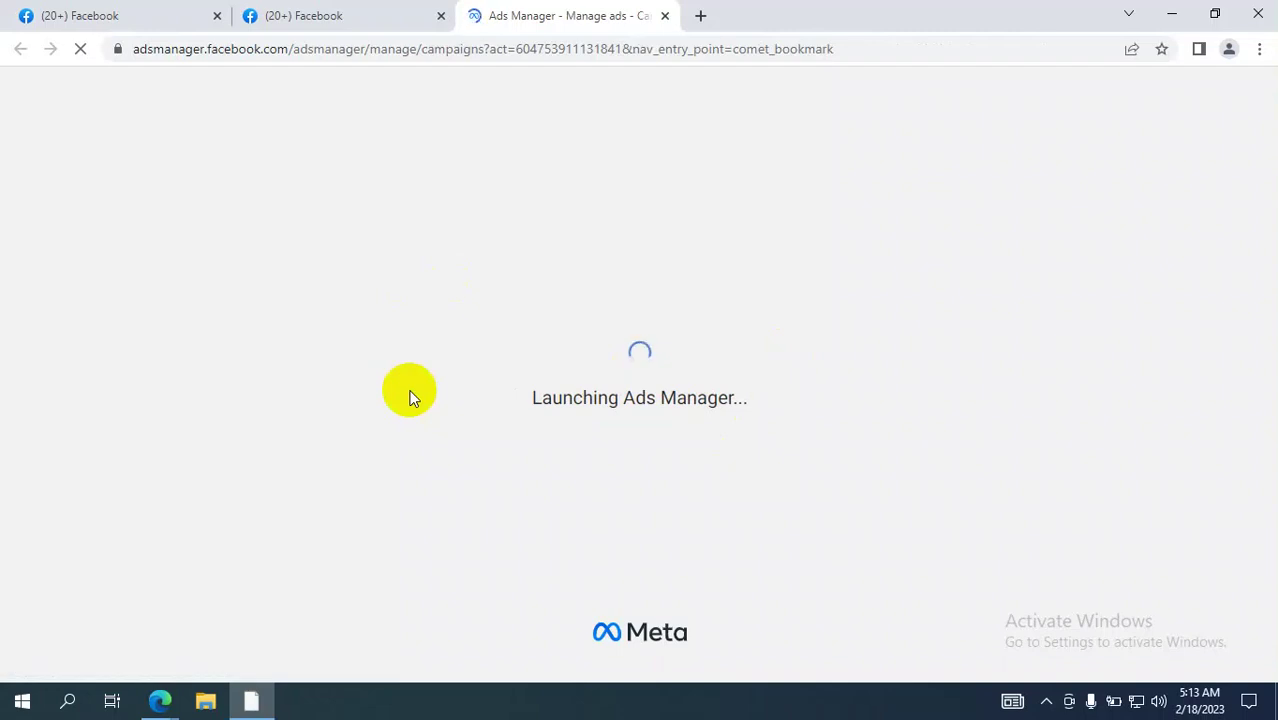
Step: Revisit the managed Pages list briefly, return to Ads Manager, and start a new campaign
left_click(318, 14)
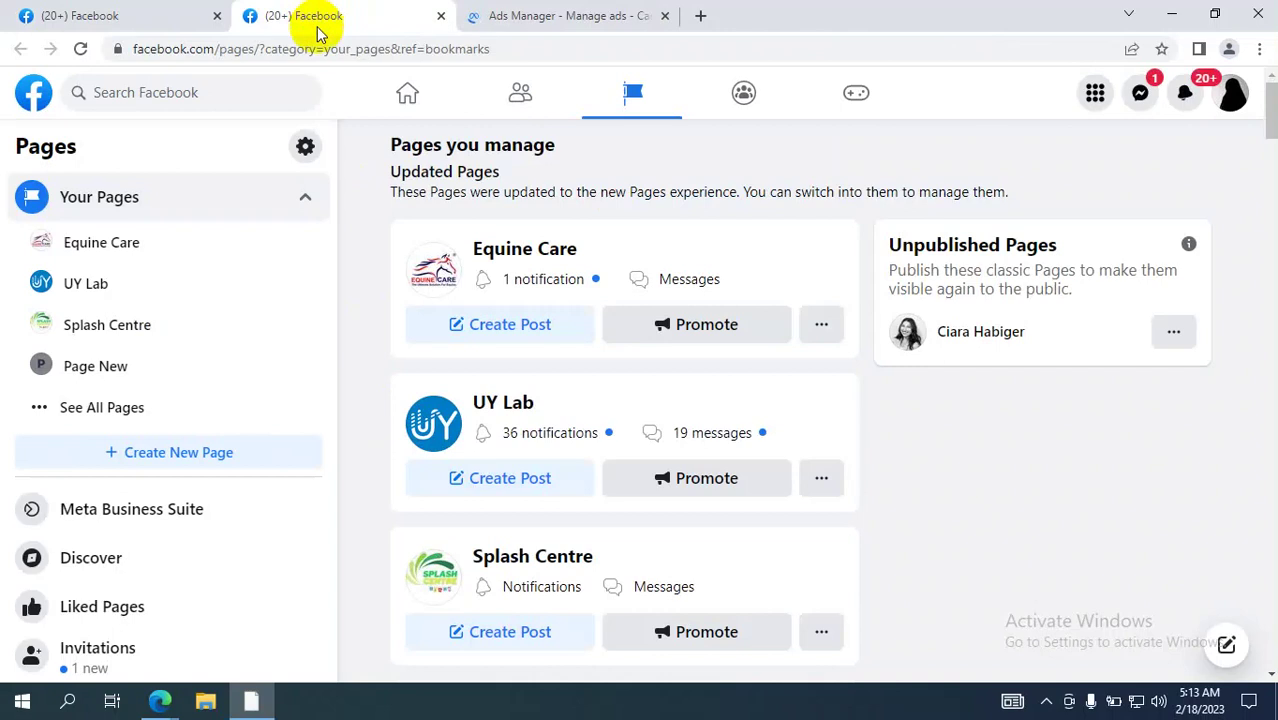
left_click(575, 15)
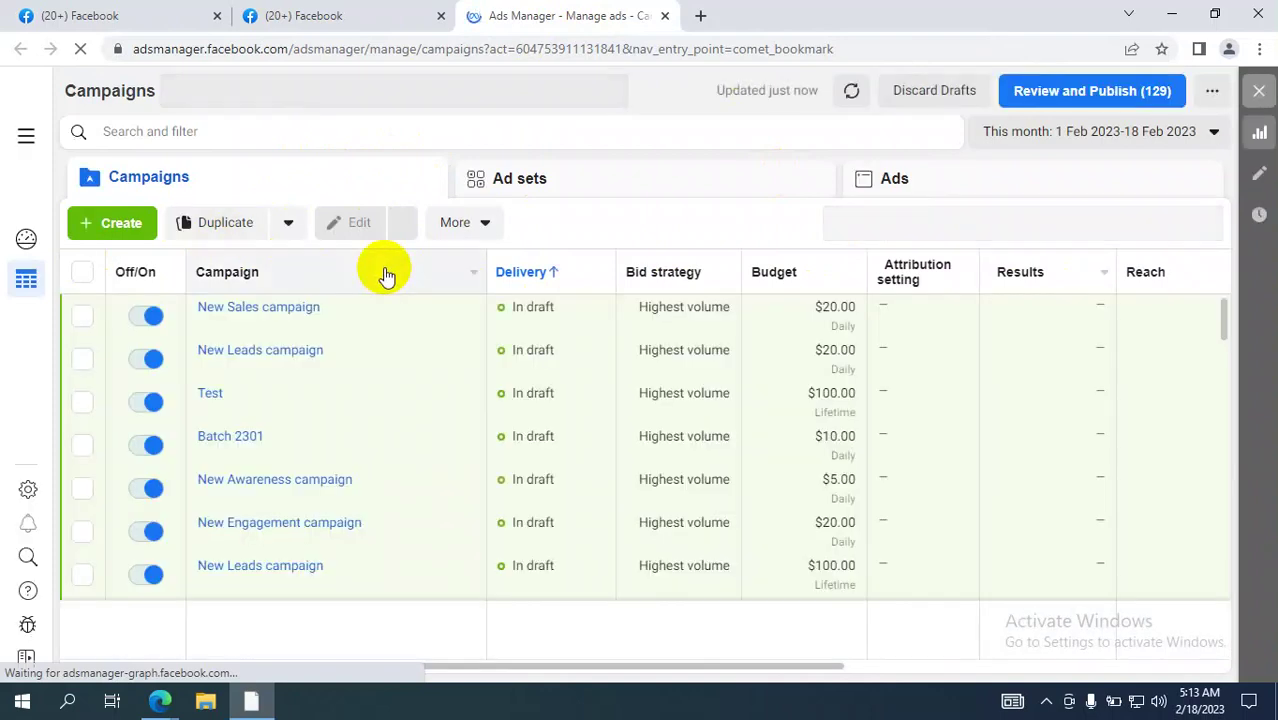
left_click(121, 228)
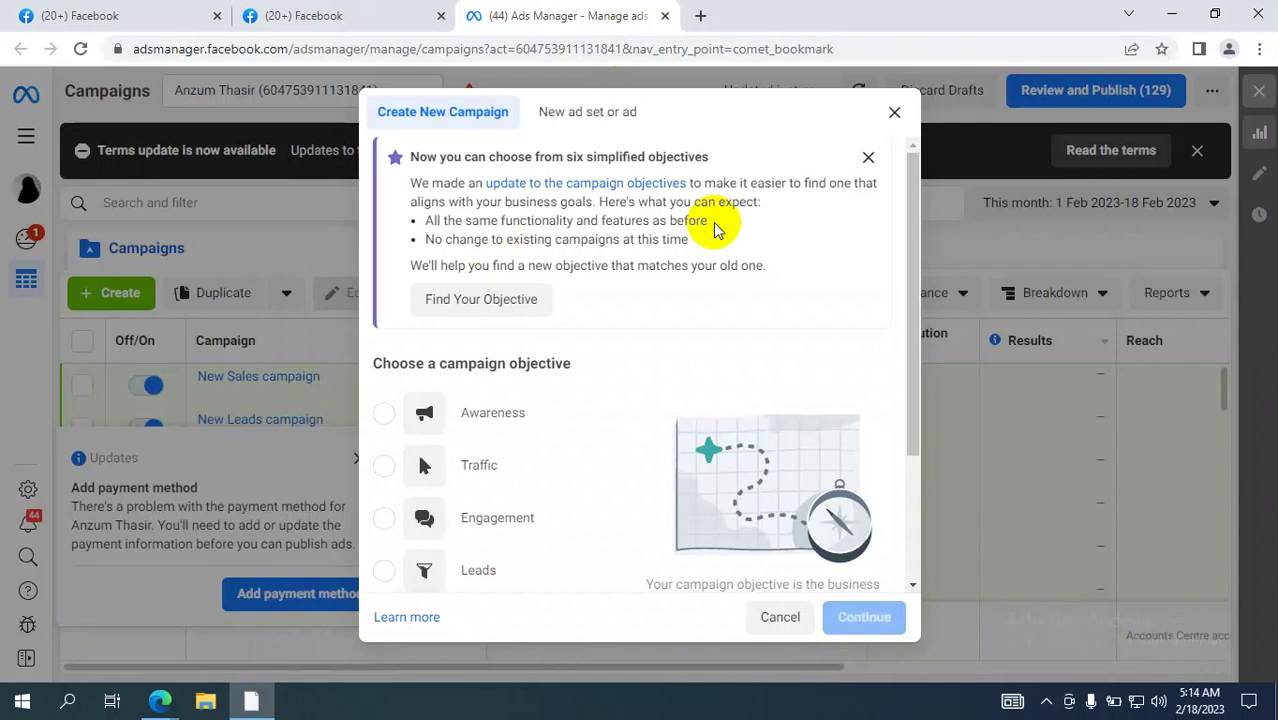
Step: Look over the campaign objectives in the new campaign dialog and close the spare Facebook tab holding the Pages list
scroll(650, 255, "down", 3)
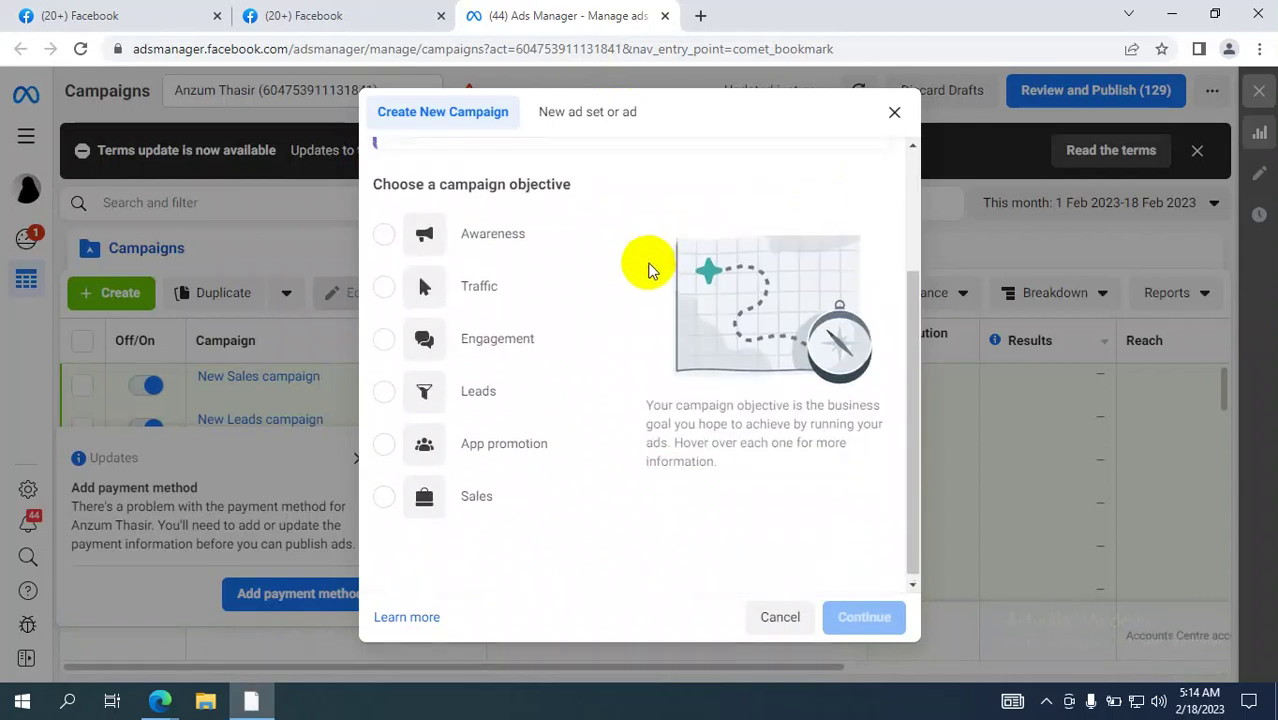
scroll(648, 268, "up", 3)
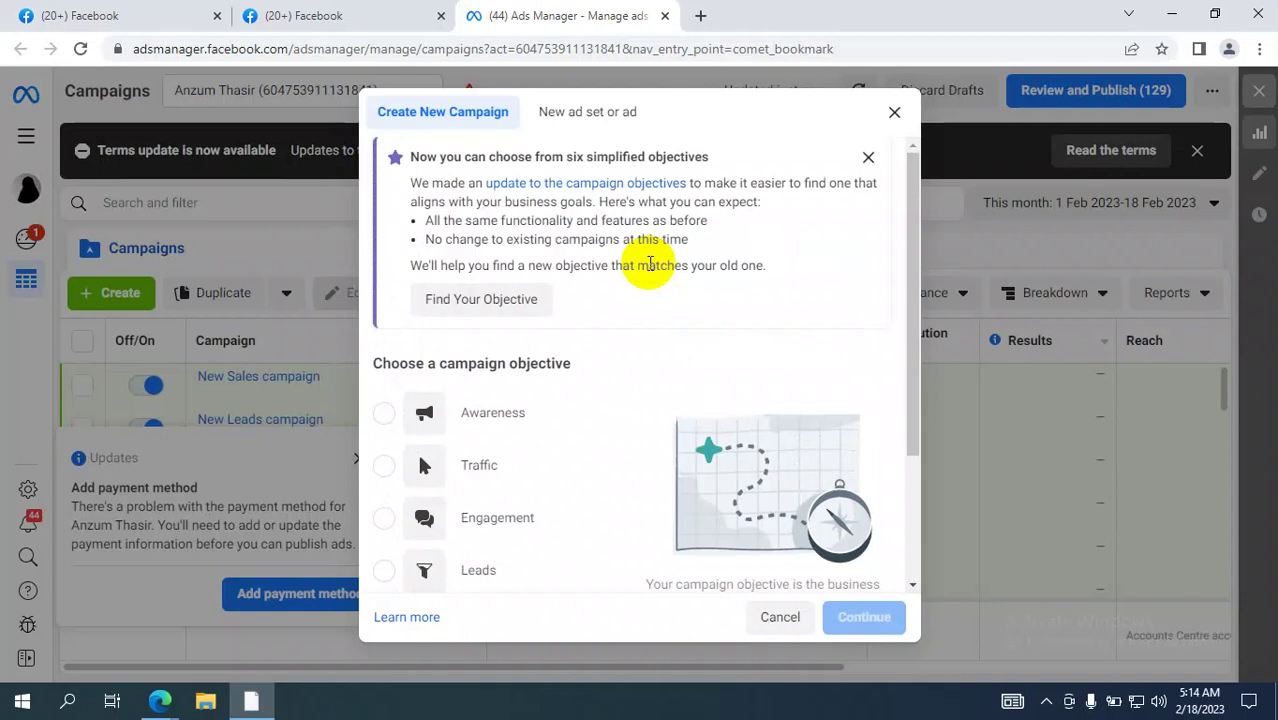
left_click(112, 15)
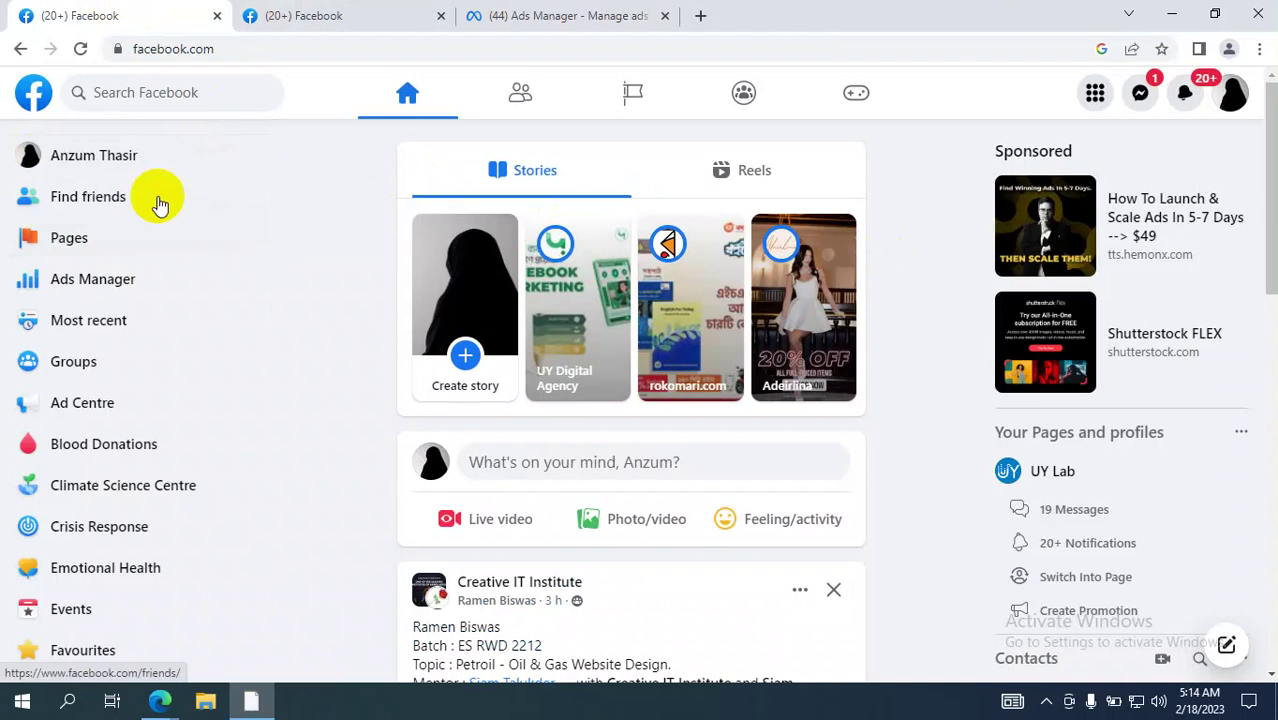
left_click(568, 15)
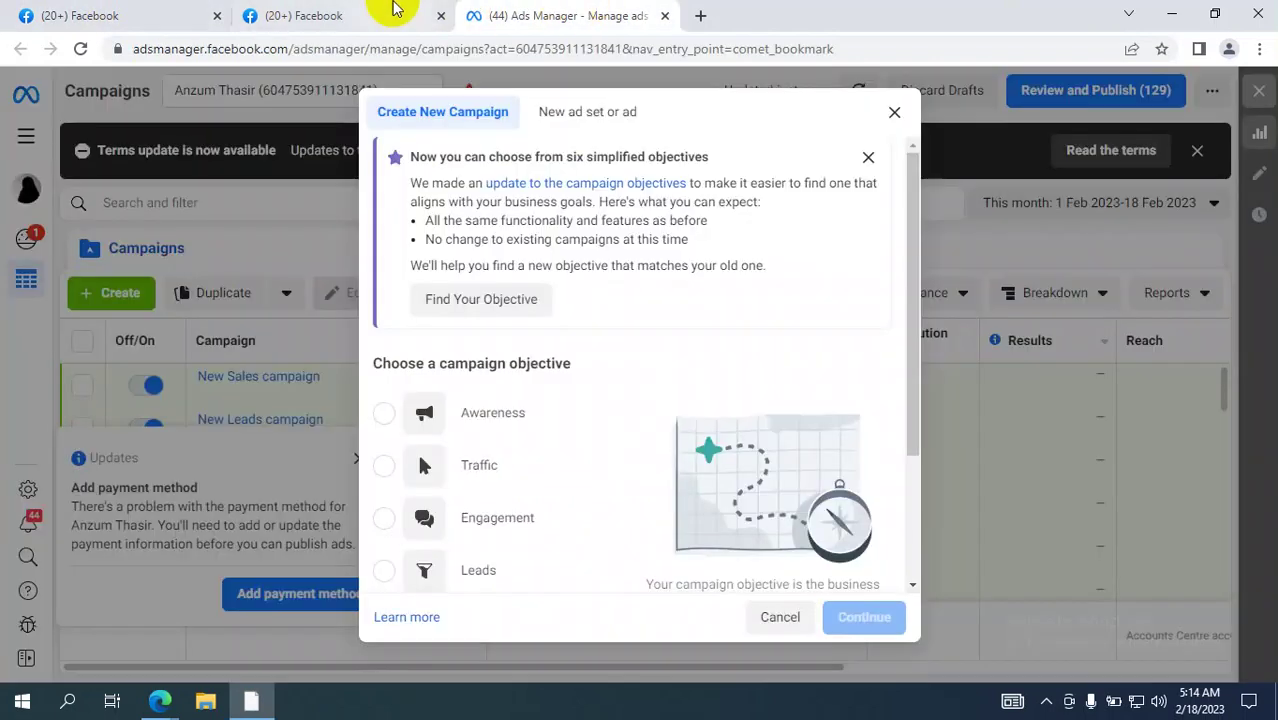
left_click(441, 15)
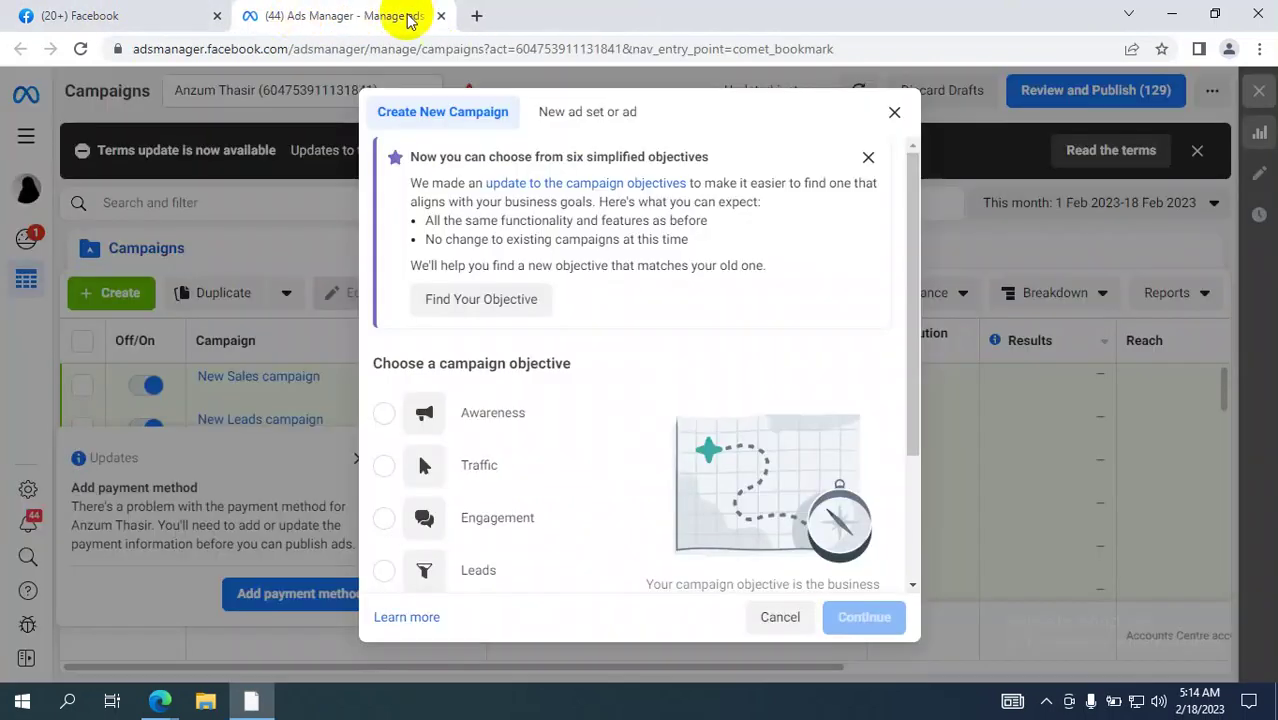
Step: Open the Pages shortcut from the Facebook home page in a new browser tab and switch to it
left_click(130, 15)
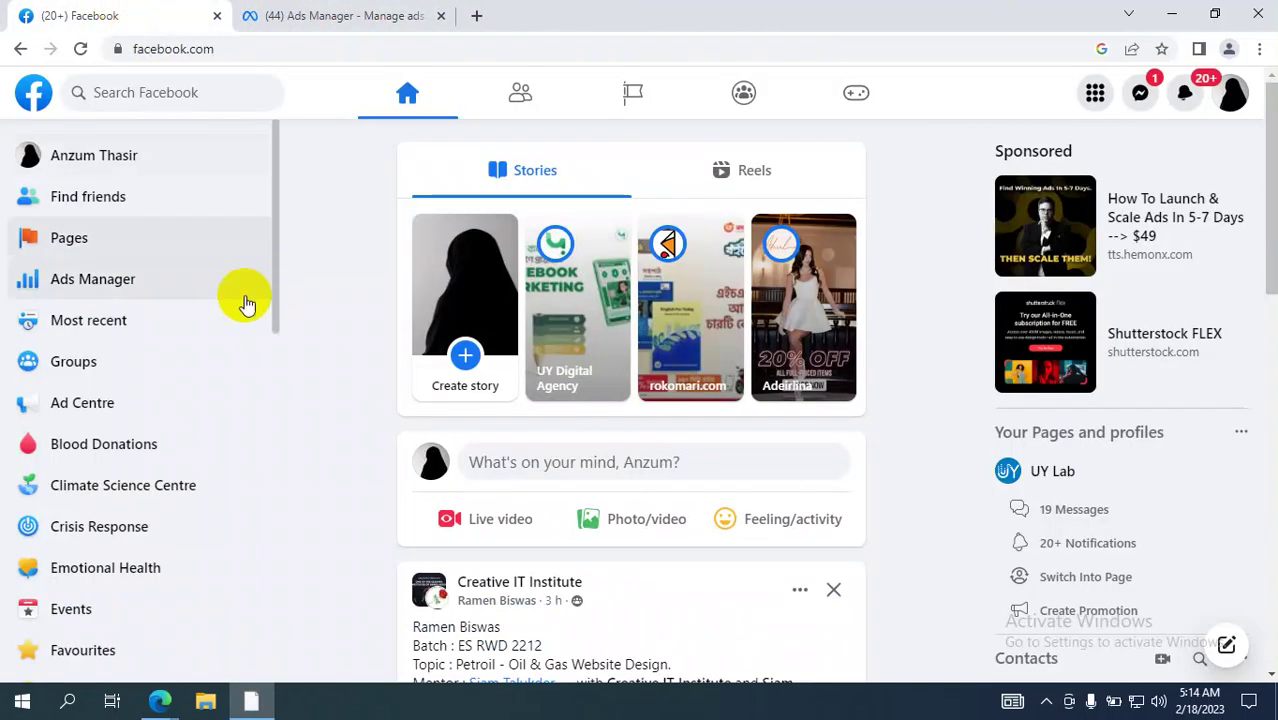
right_click(100, 240)
left_click(130, 248)
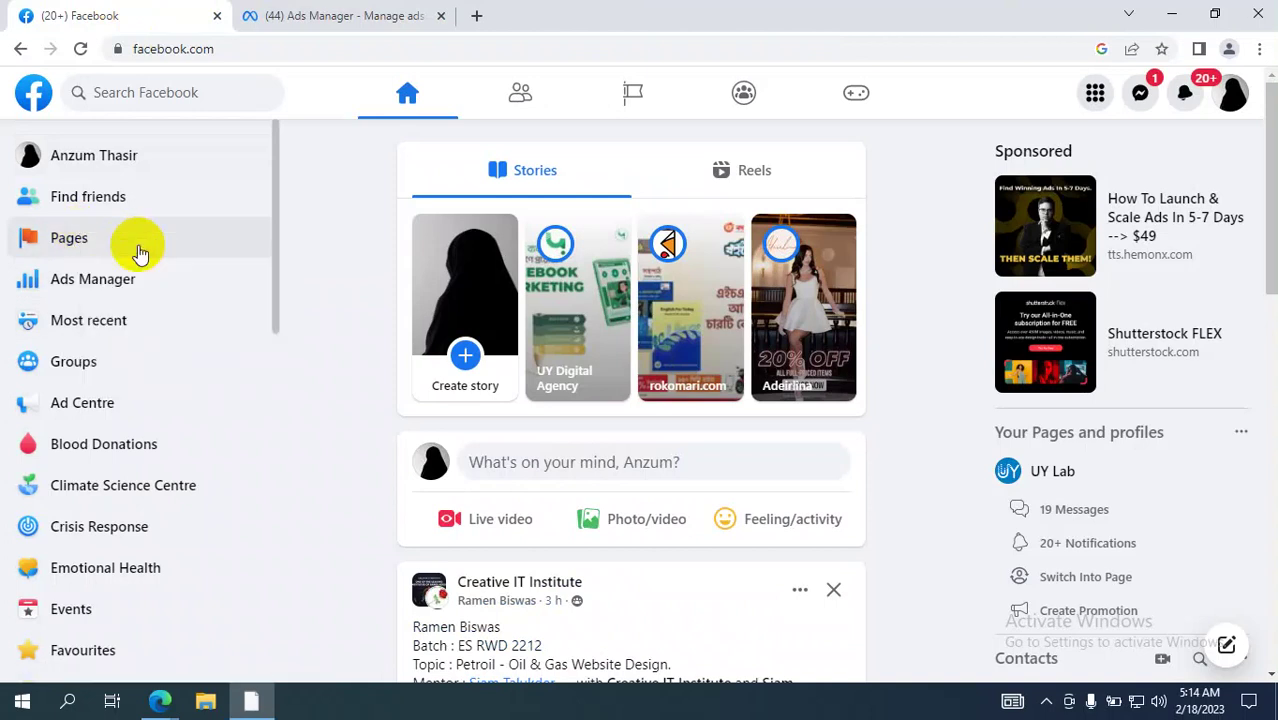
left_click(573, 12)
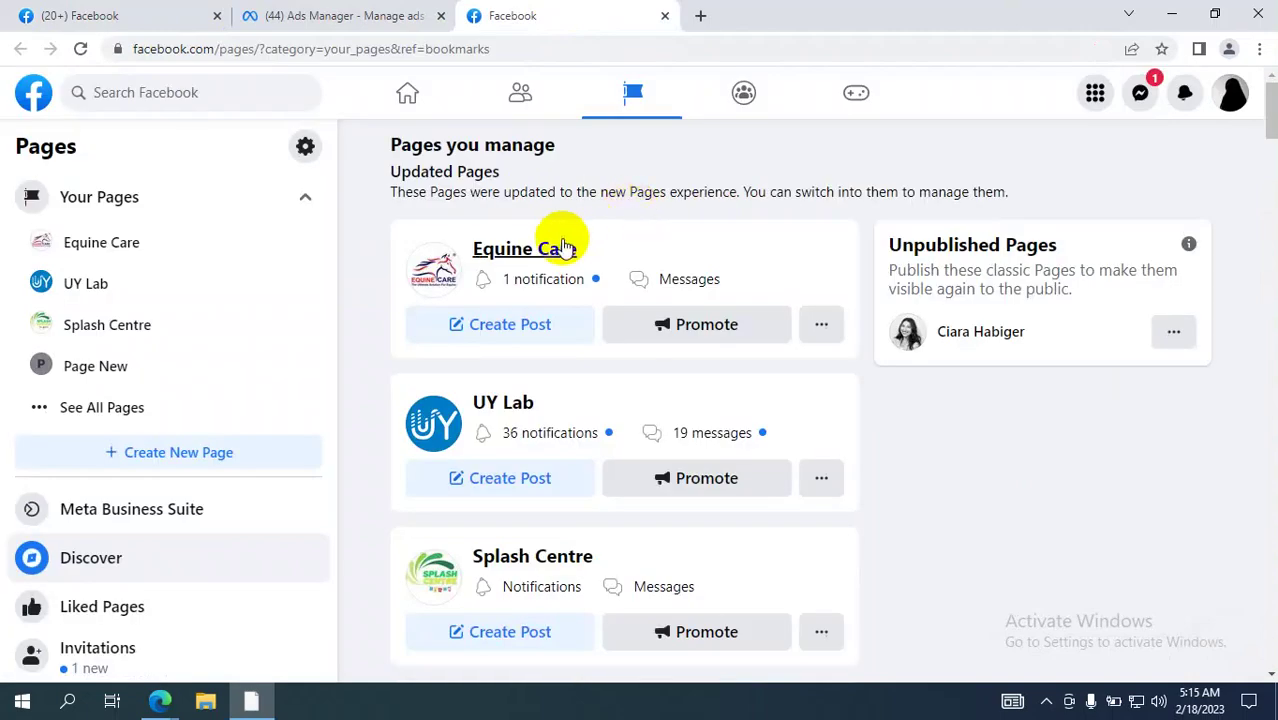
Step: Open the Equine Care Page from the list of managed Pages
scroll(565, 247, "down", 1)
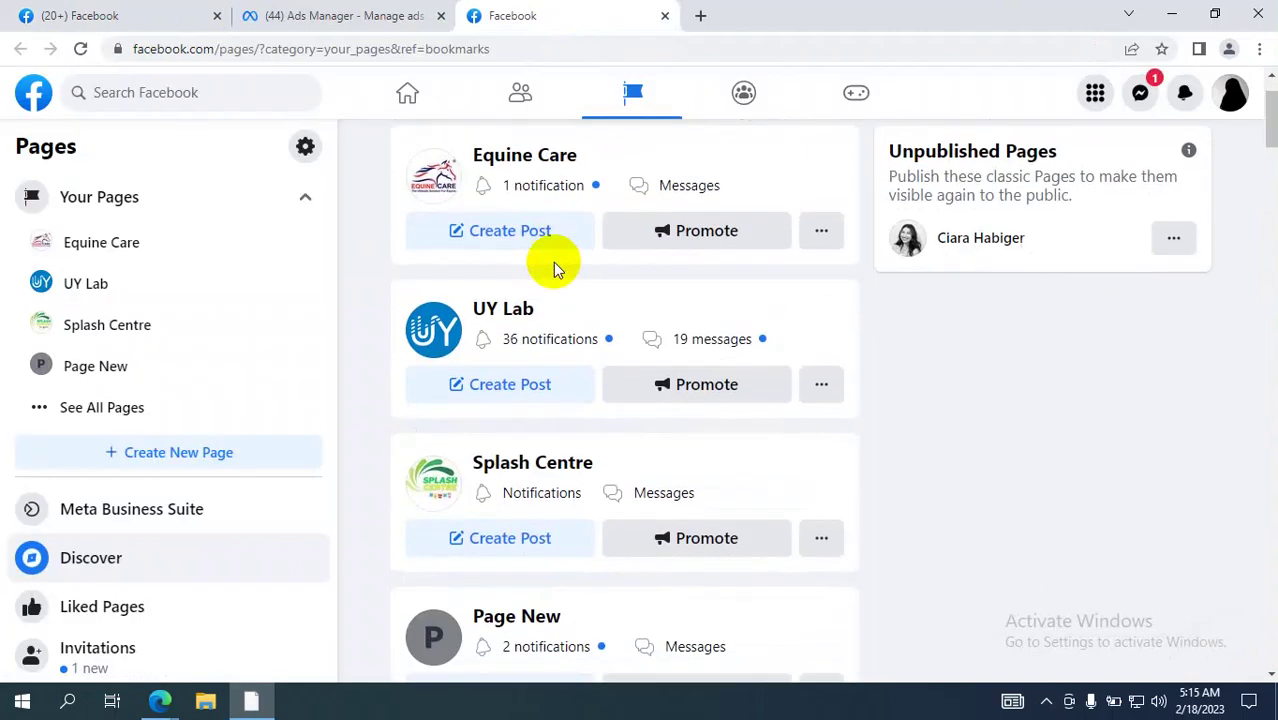
left_click(543, 158)
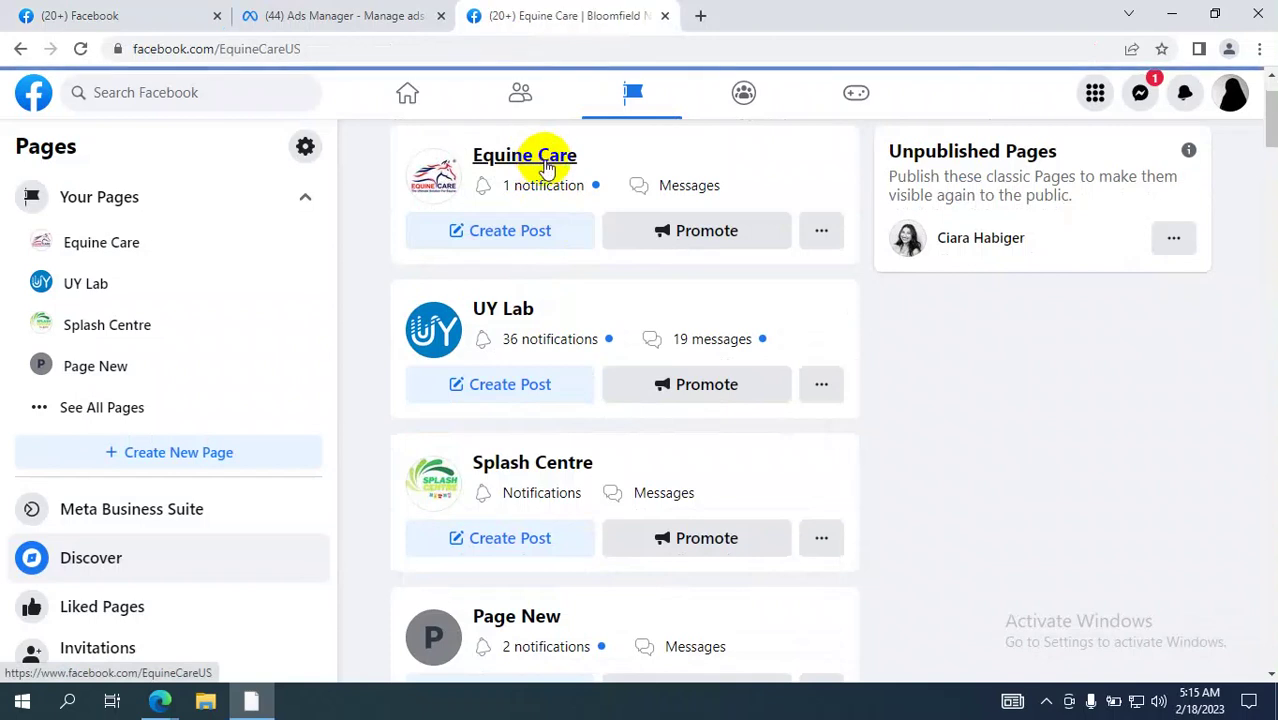
scroll(893, 283, "up", 3)
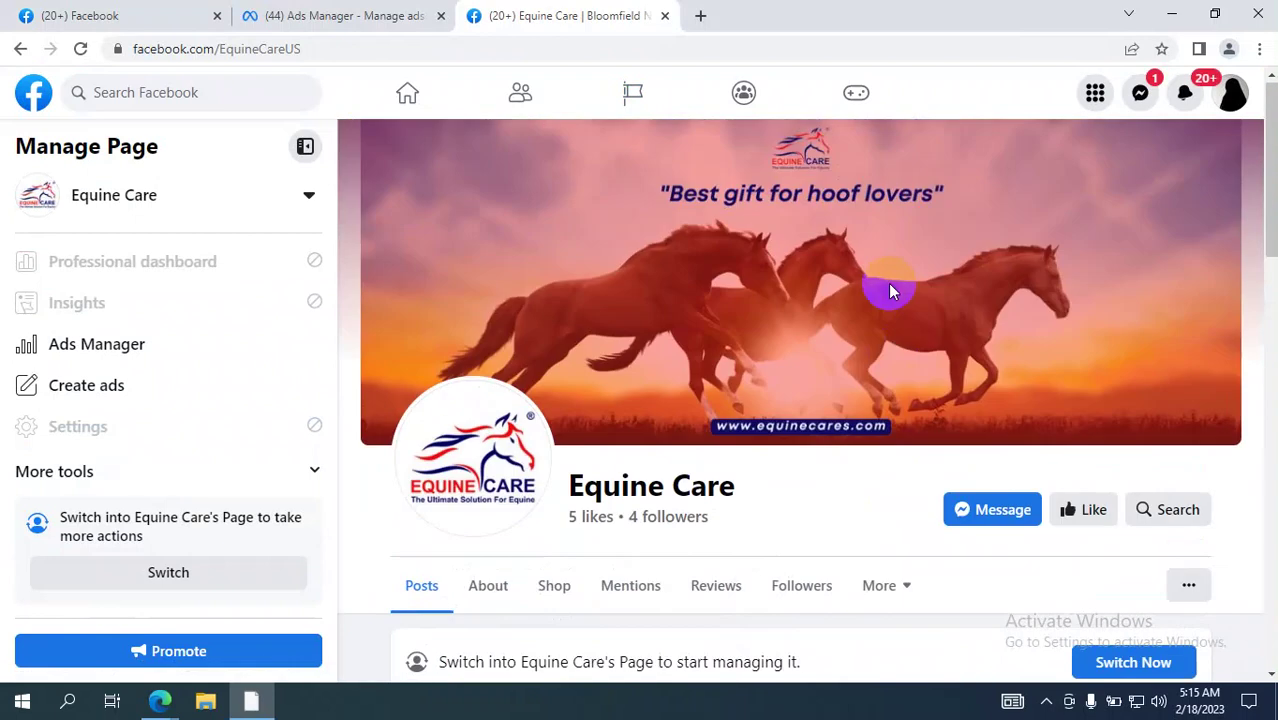
Step: Start boosting the newest post on the Equine Care Page and look through the boost form down to the payment summary
scroll(890, 292, "down", 5)
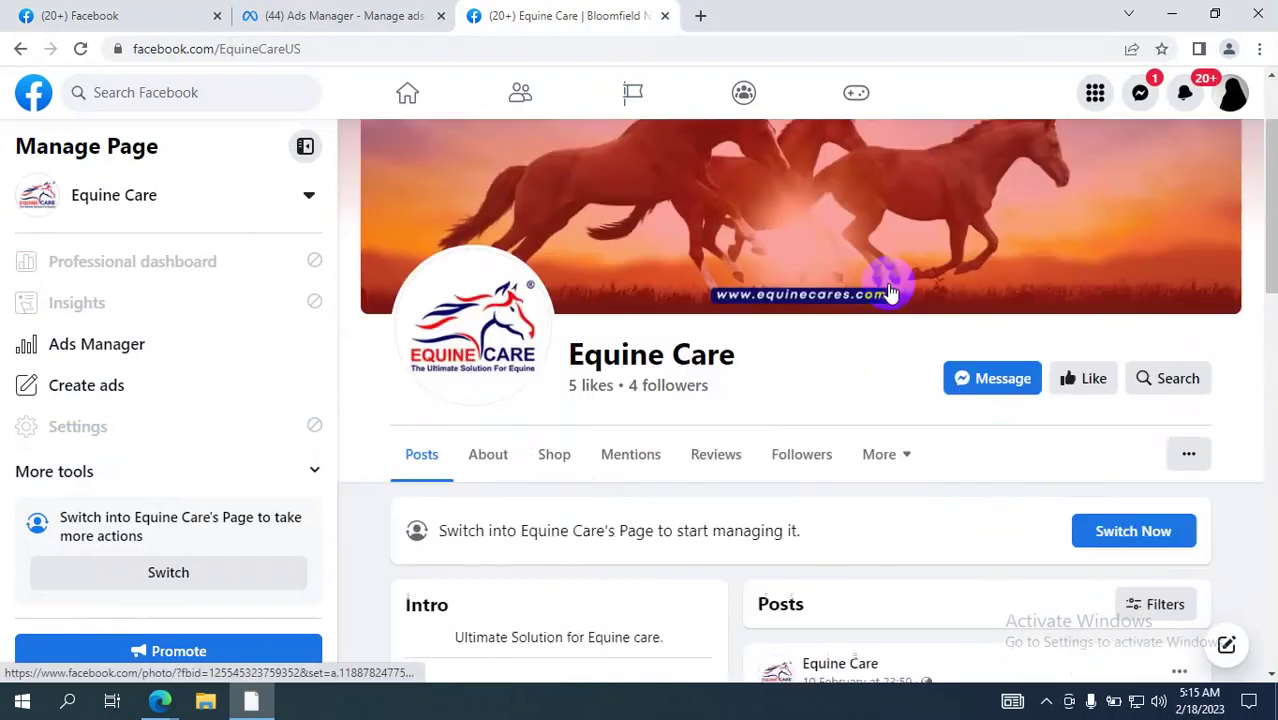
scroll(890, 292, "down", 3)
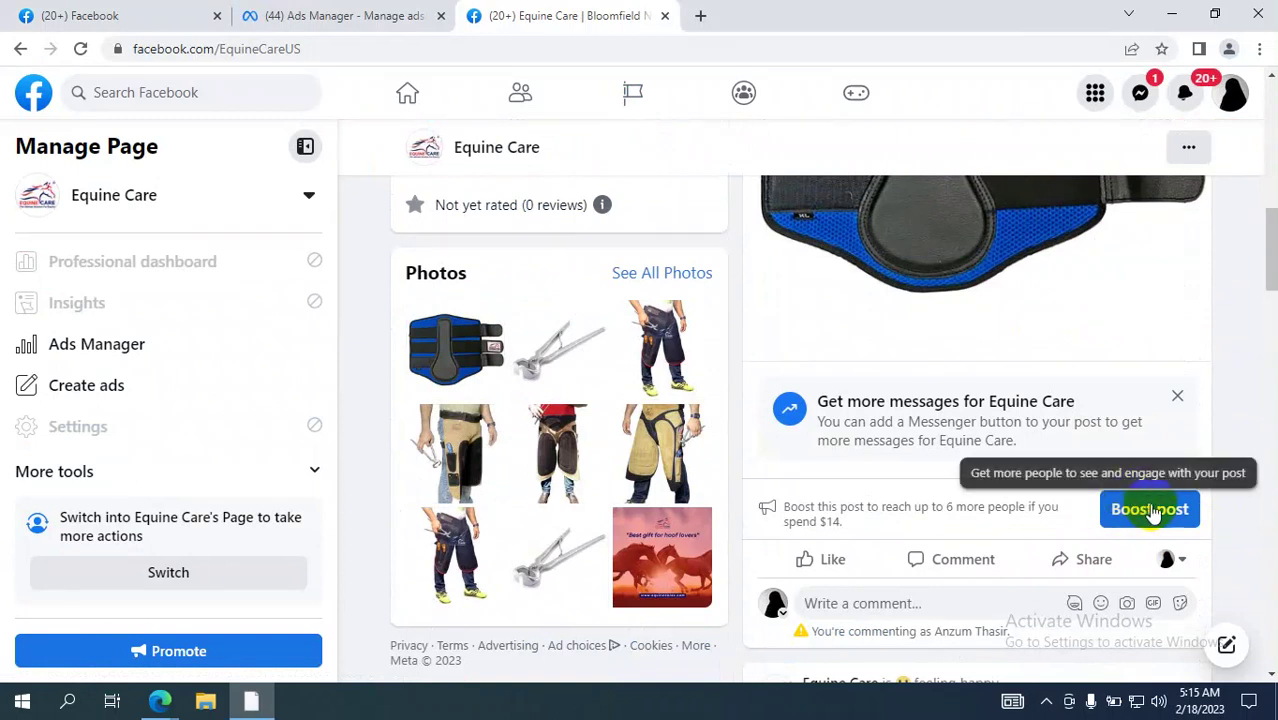
left_click(1150, 510)
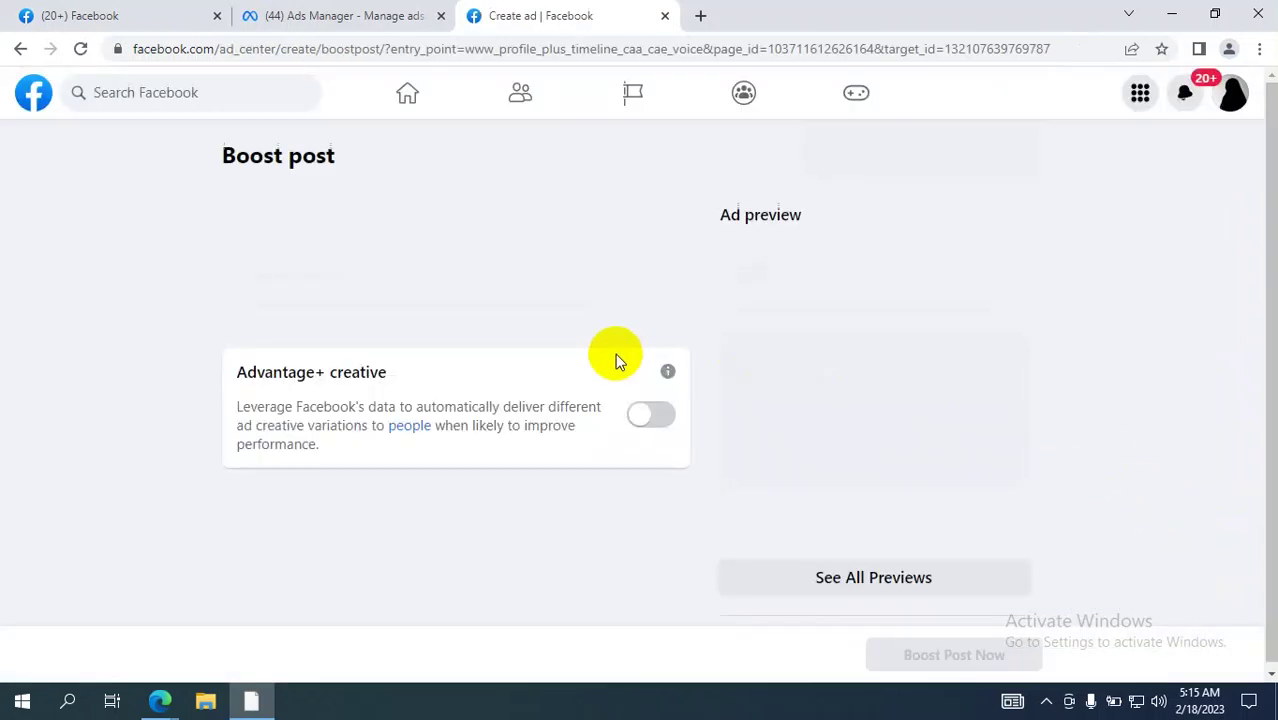
scroll(476, 412, "down", 4)
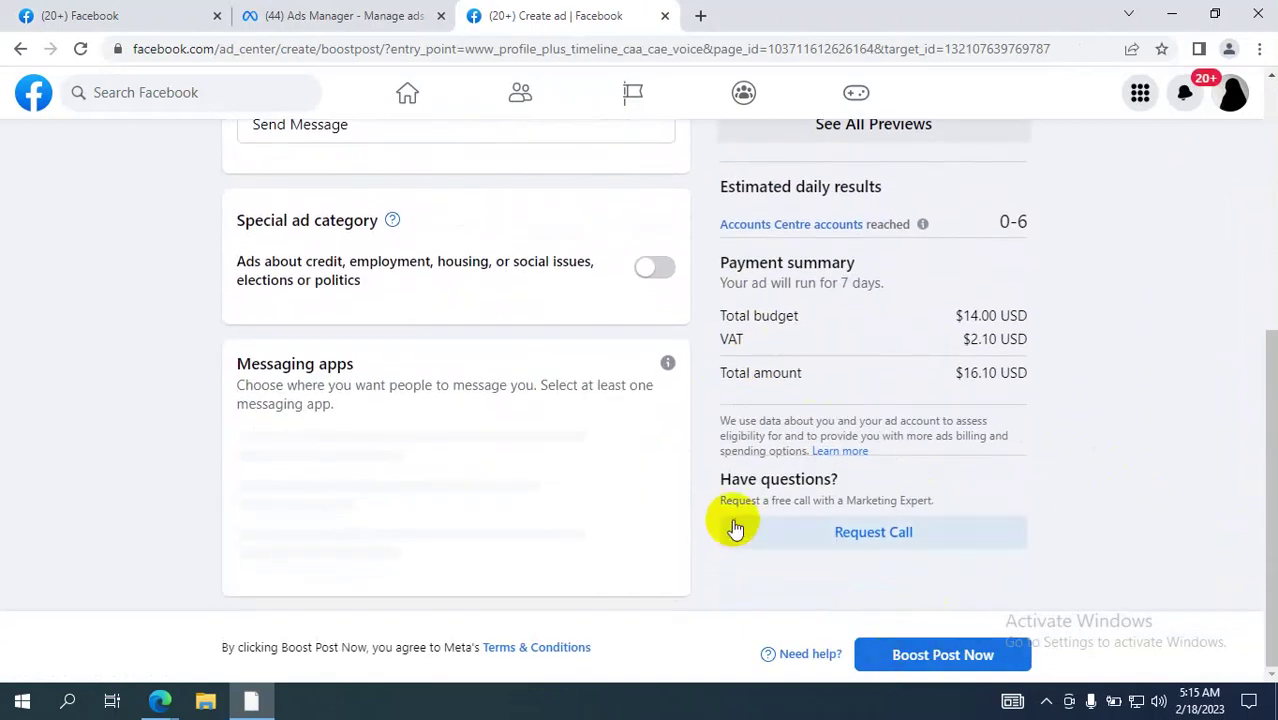
Step: Compare the Ads Manager campaign dialog with the Boost post form, reviewing the form's goal, button label and messaging app settings
left_click(325, 15)
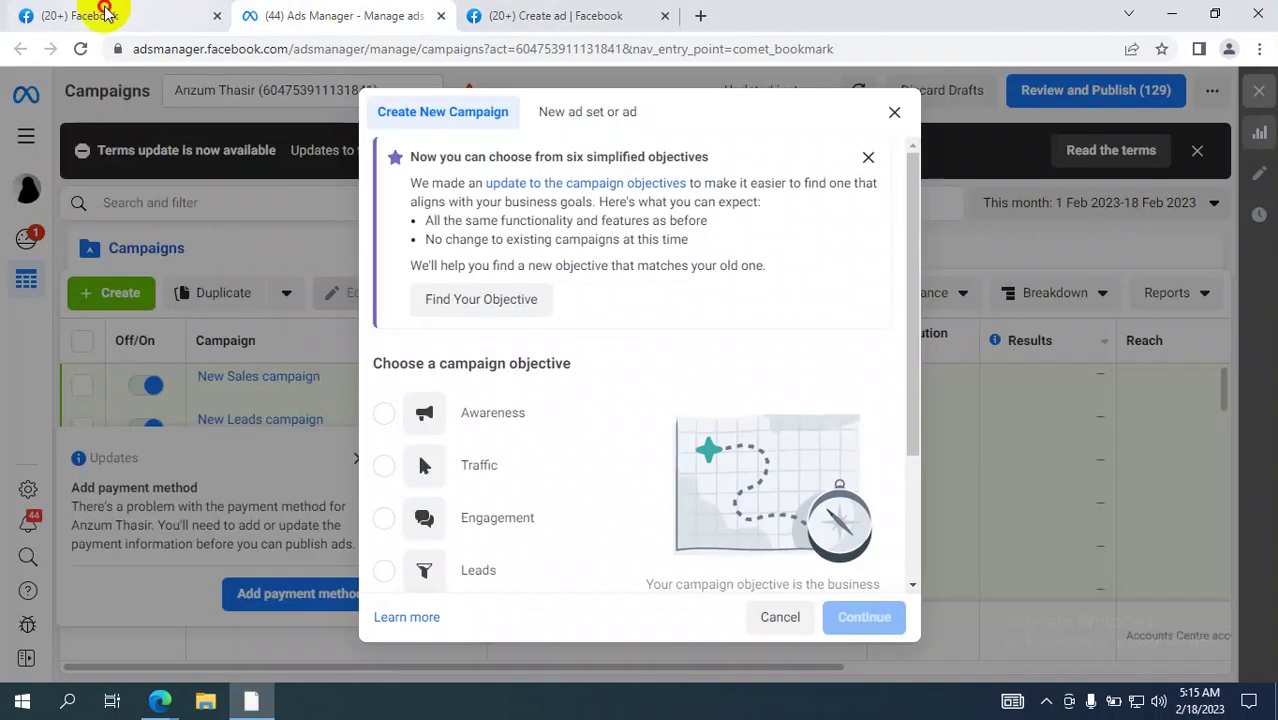
left_click(105, 15)
left_click(345, 15)
left_click(560, 15)
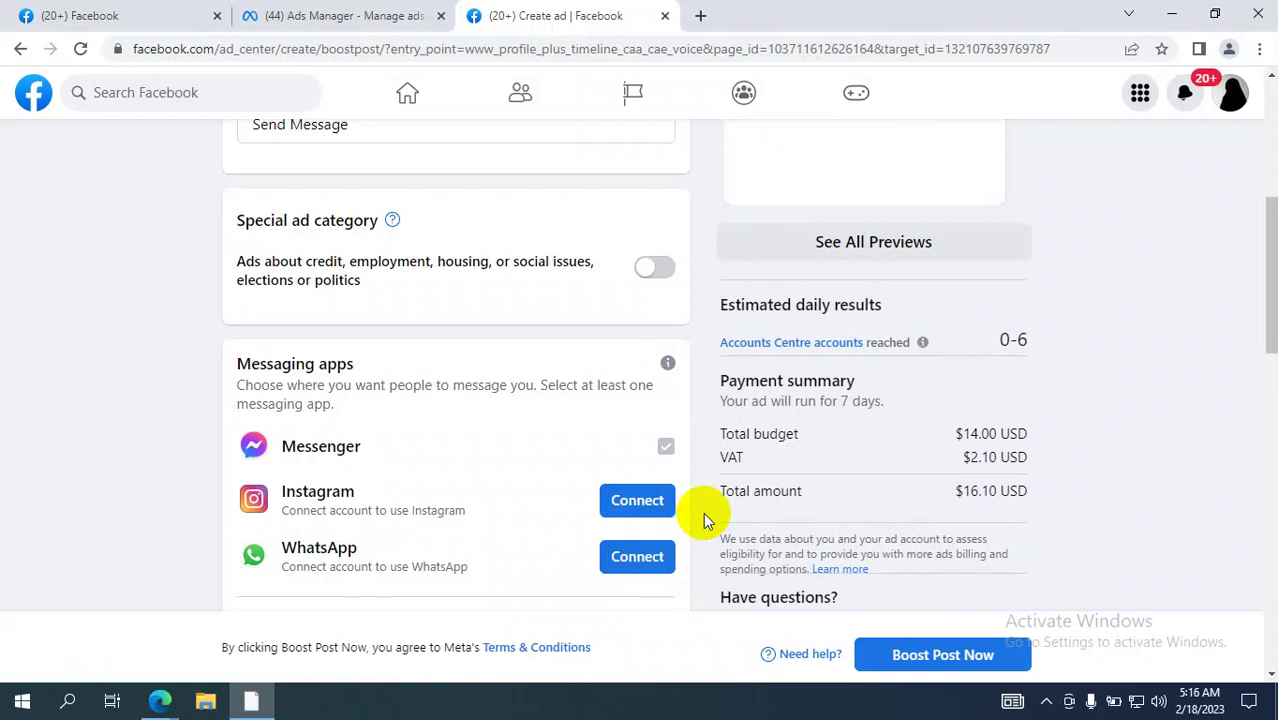
scroll(703, 512, "up", 4)
scroll(460, 258, "down", 2)
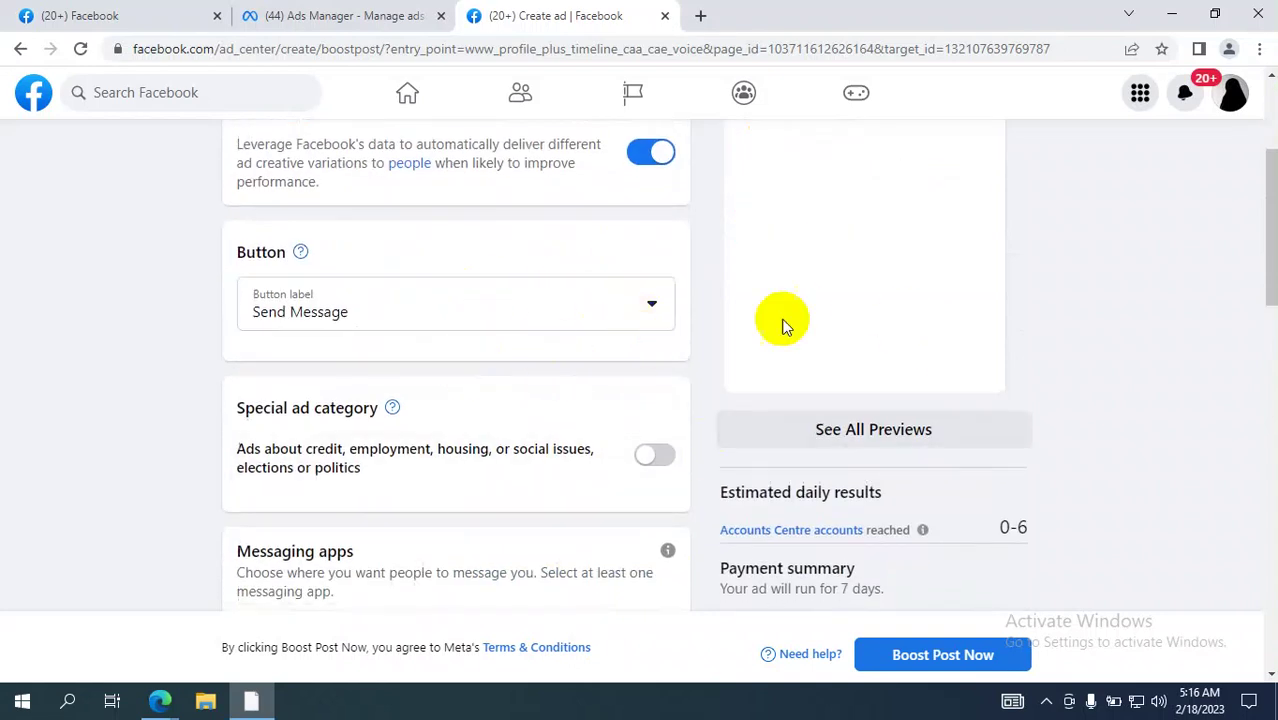
scroll(616, 322, "up", 3)
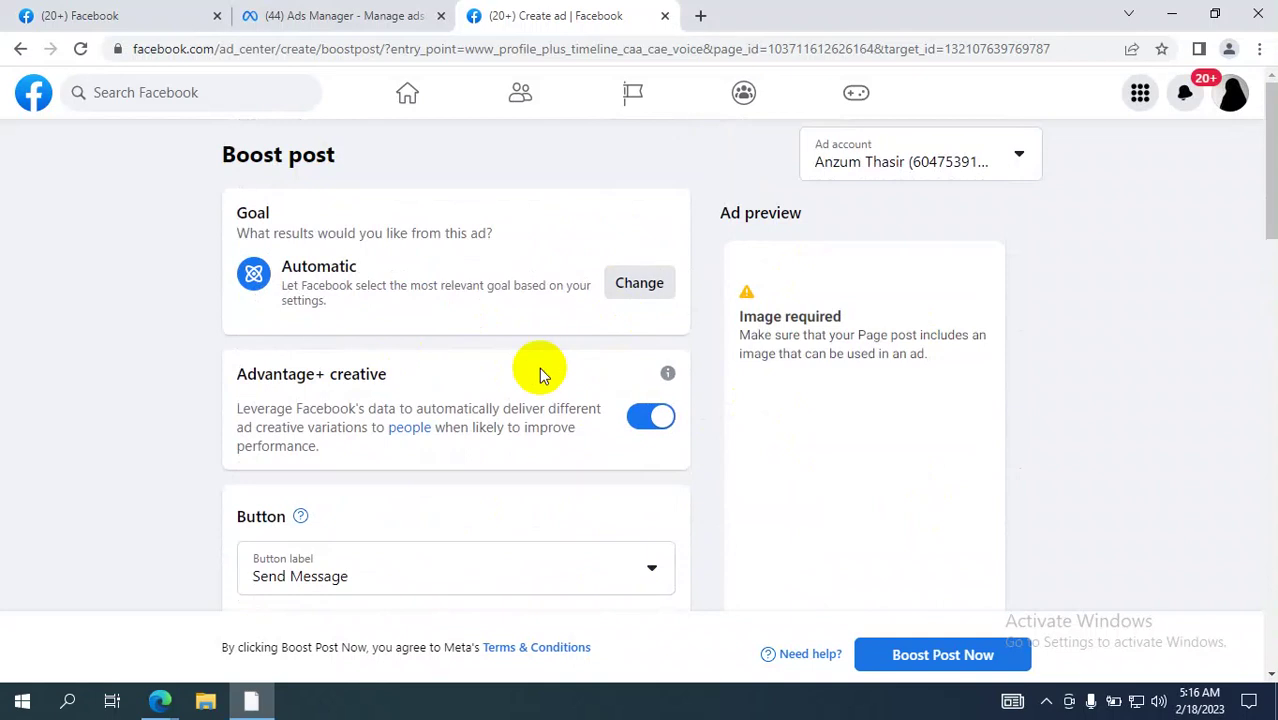
Step: Return to the Ads Manager campaign dialog, review the descriptions of the campaign objectives, and select Awareness
left_click(330, 15)
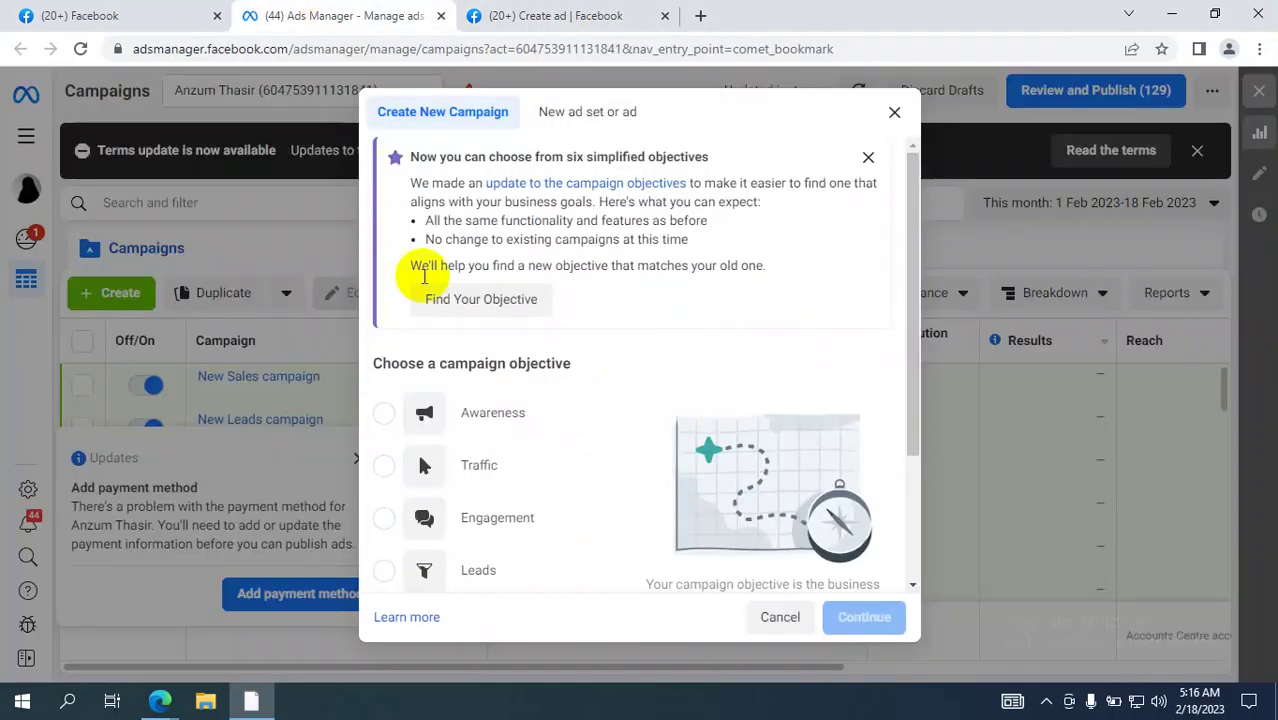
scroll(500, 410, "down", 2)
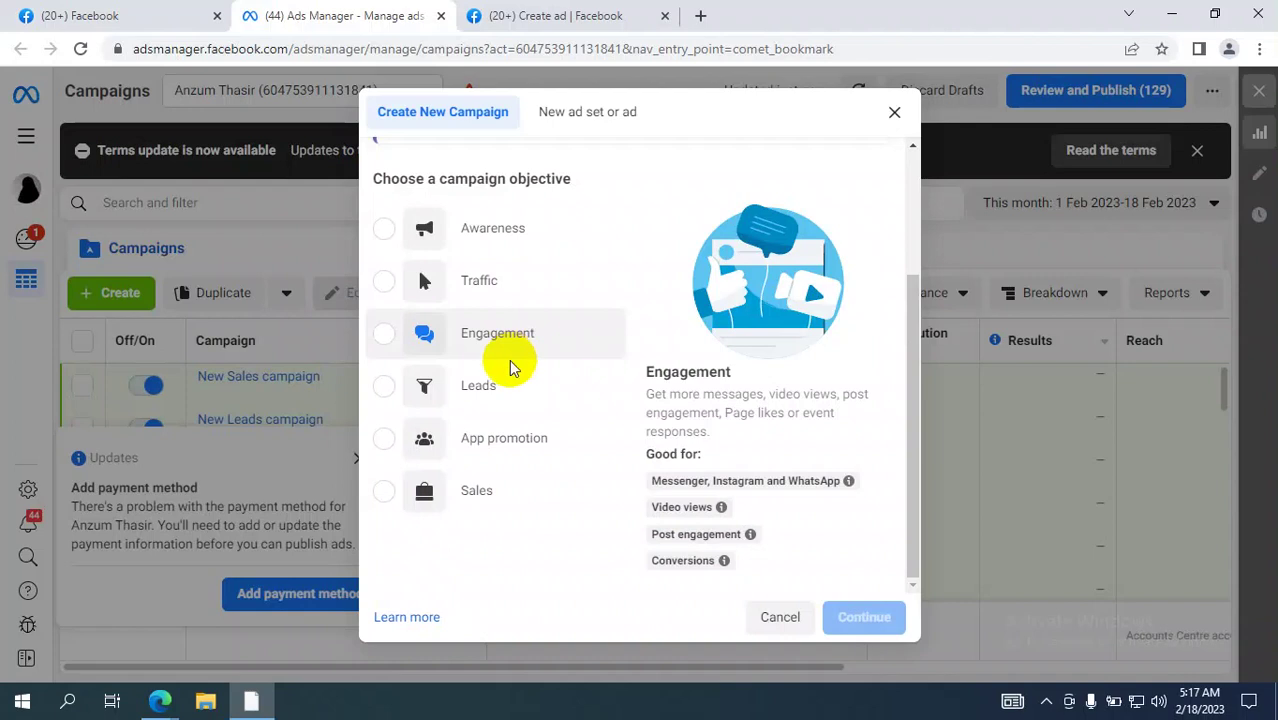
scroll(521, 270, "up", 2)
scroll(534, 289, "down", 2)
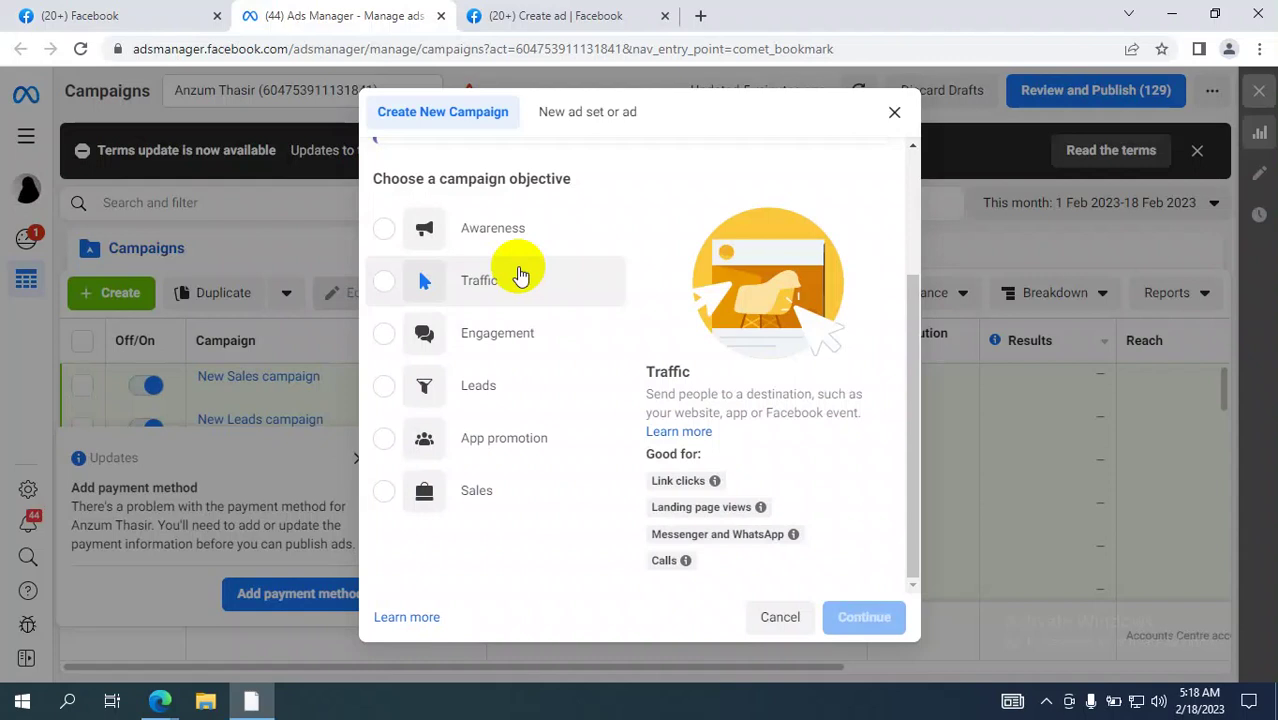
scroll(515, 278, "up", 3)
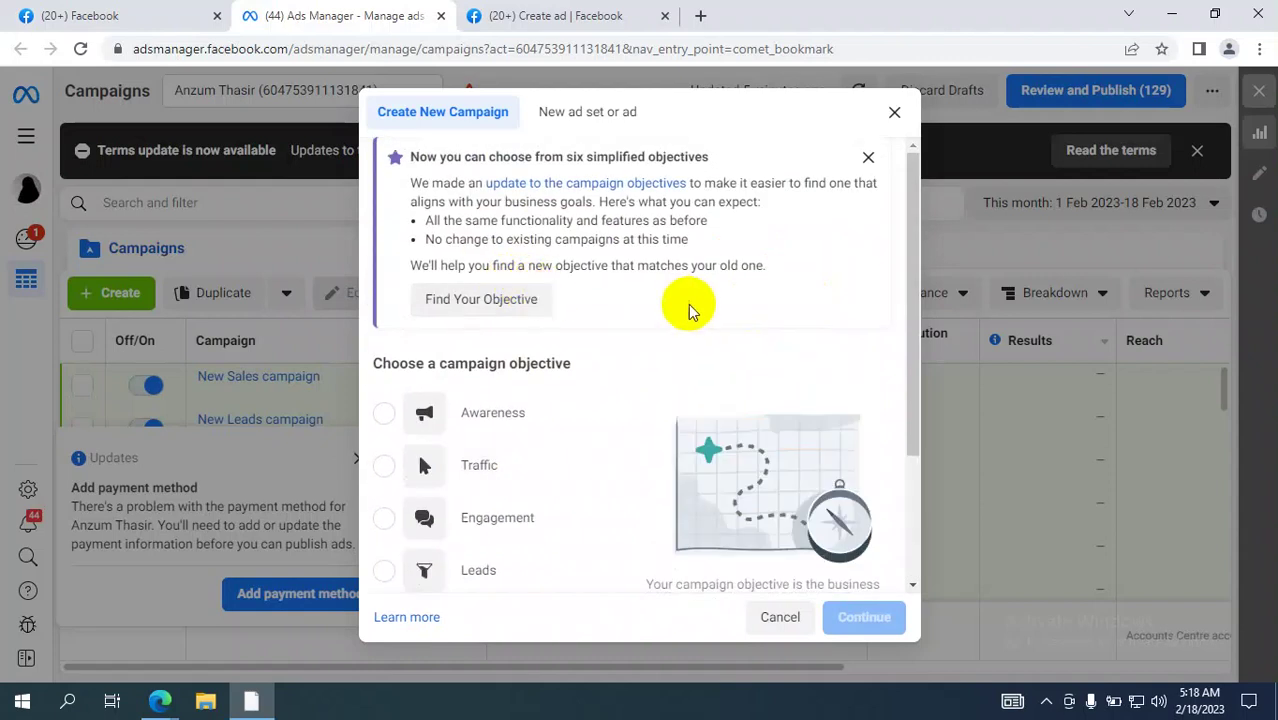
scroll(682, 315, "down", 1)
scroll(678, 322, "down", 1)
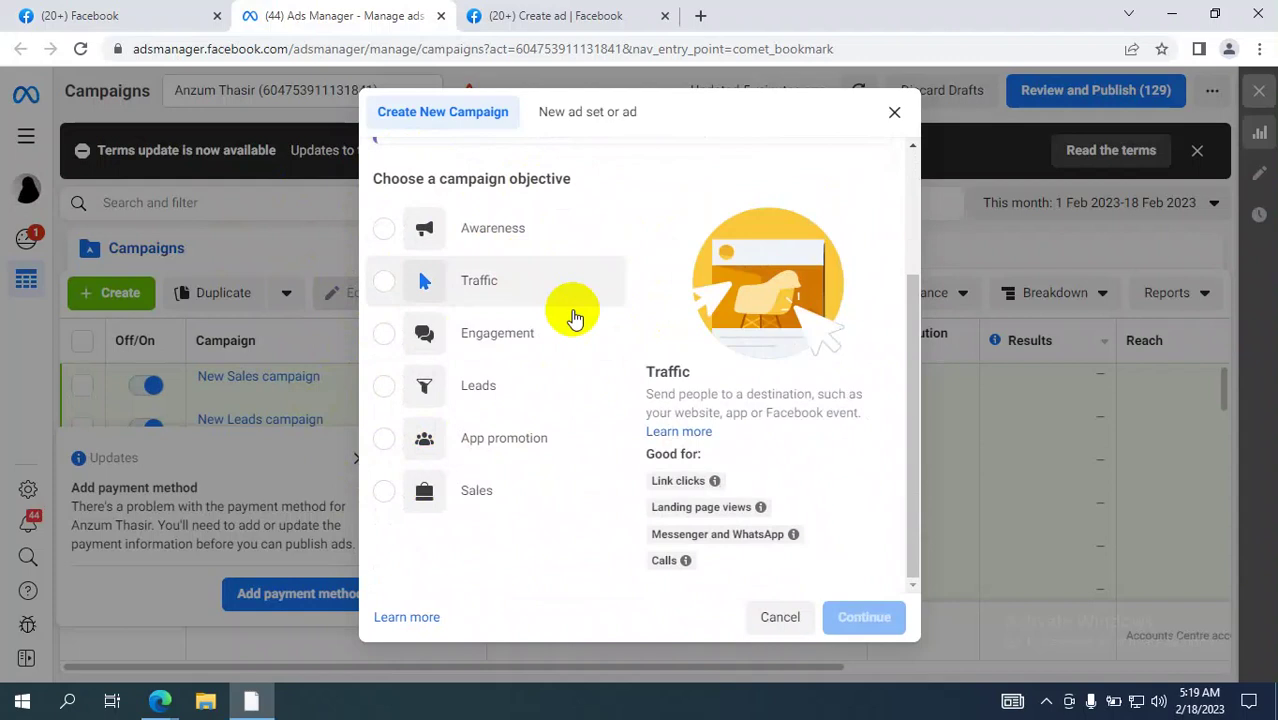
left_click(385, 229)
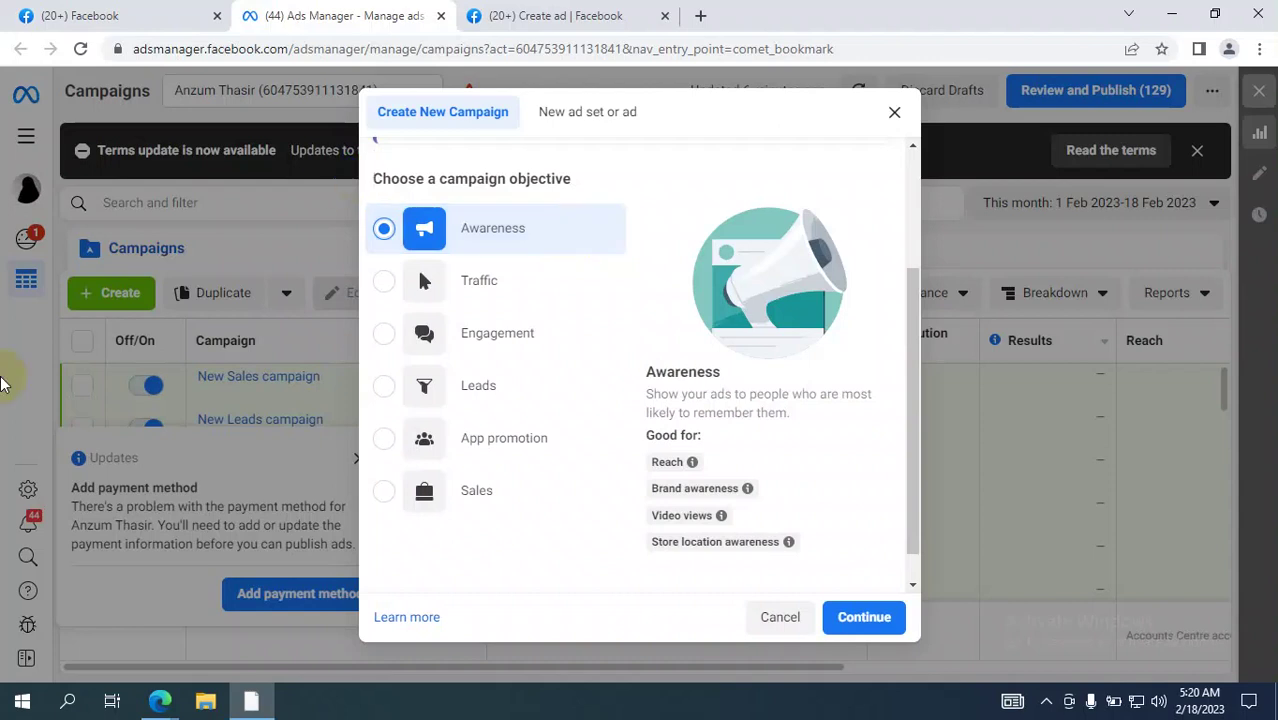
Step: Switch to the Google Meet call and look through the full list of participants
mouse_move(157, 705)
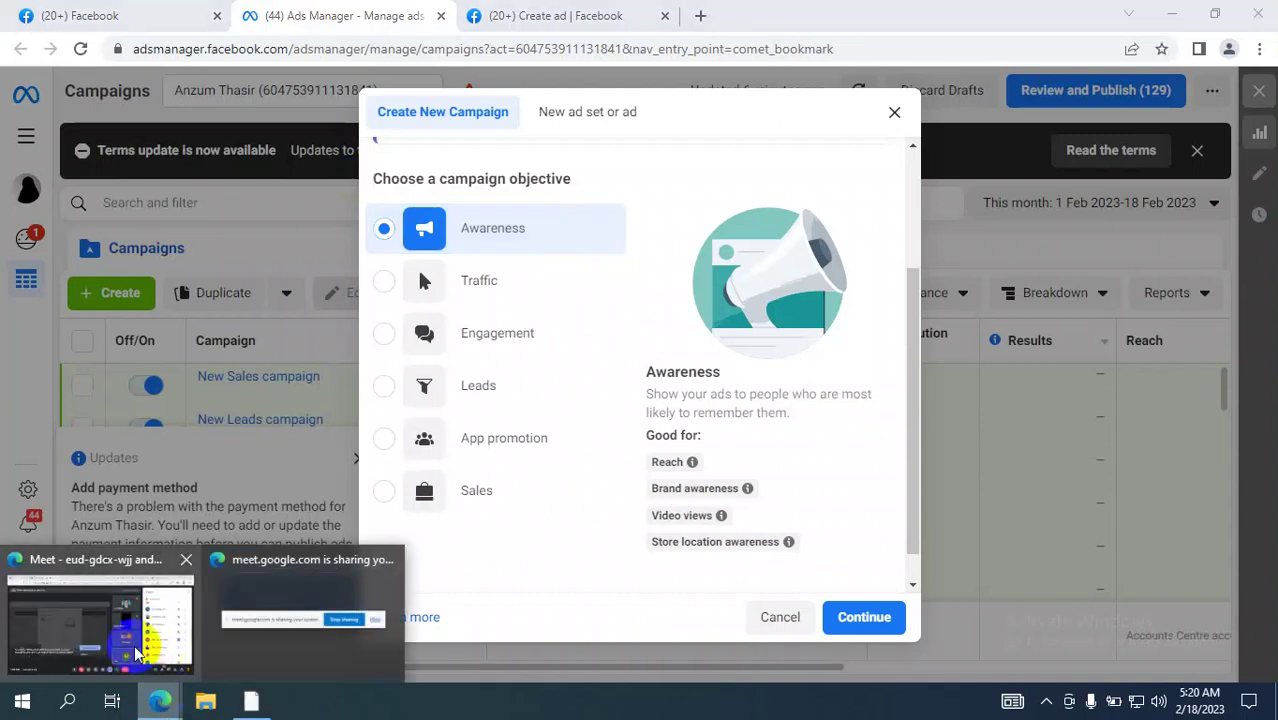
left_click(86, 600)
scroll(1141, 537, "down", 6)
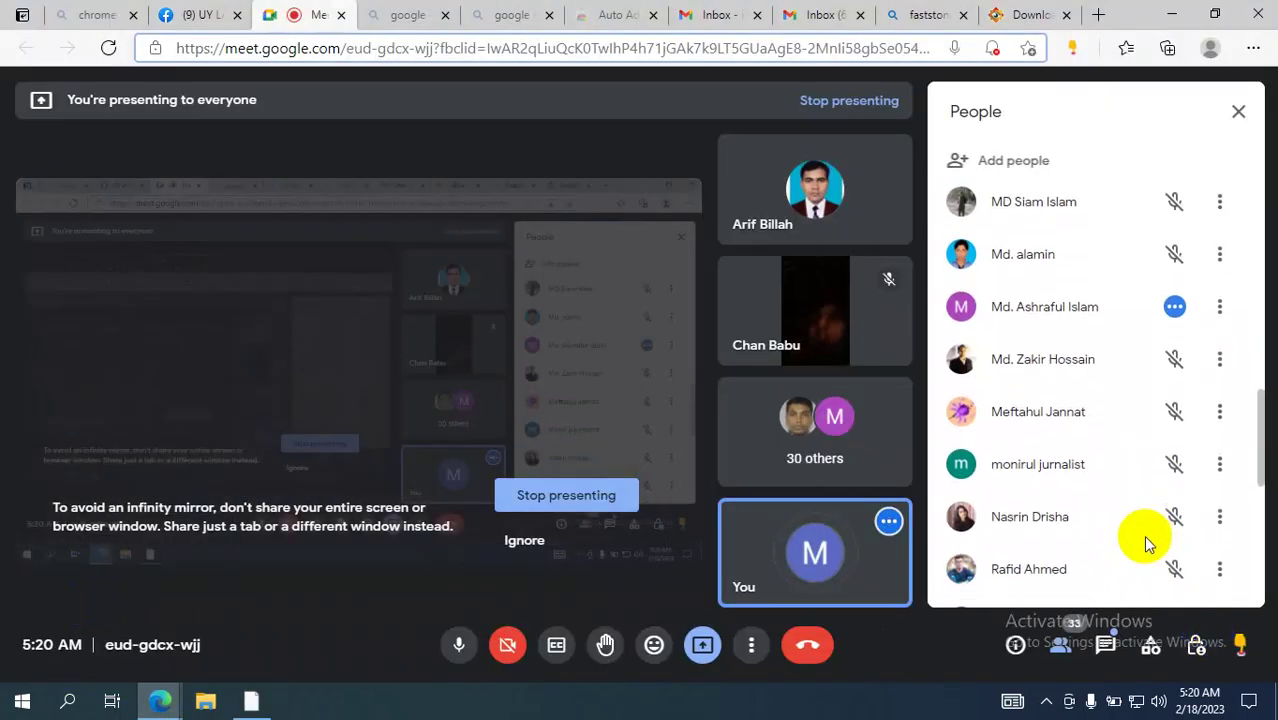
scroll(1146, 543, "up", 6)
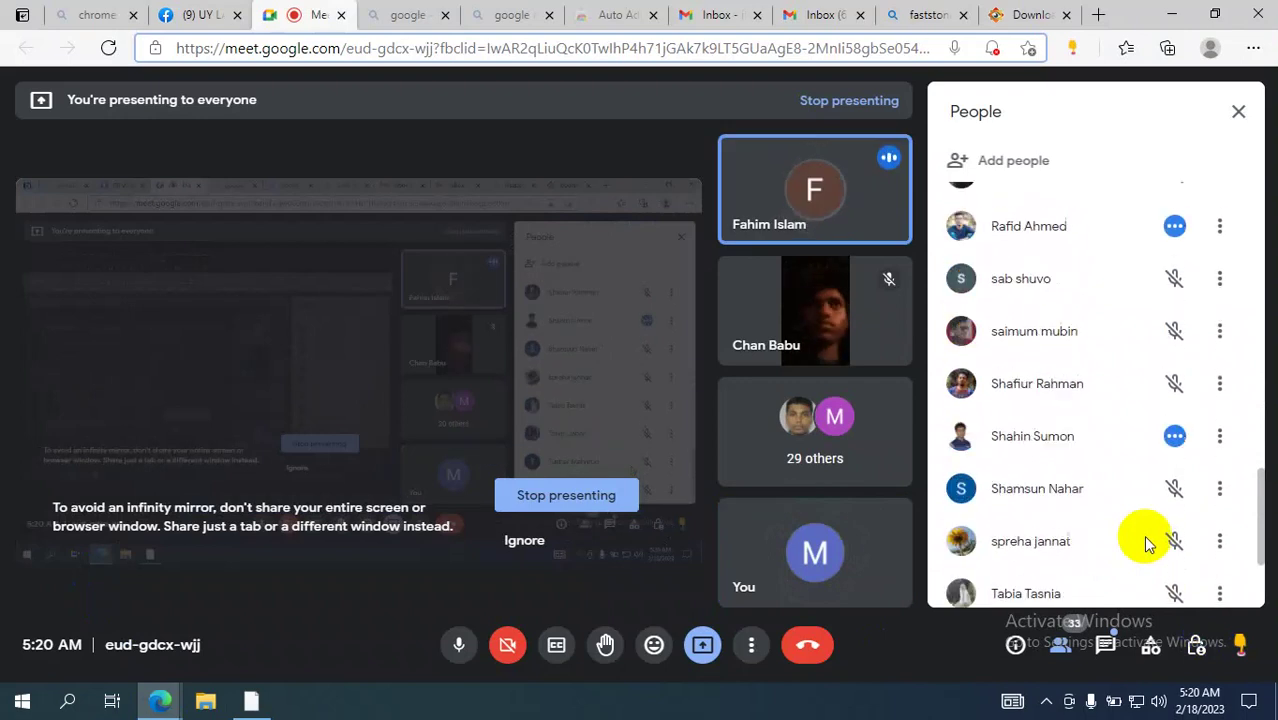
scroll(1146, 543, "up", 8)
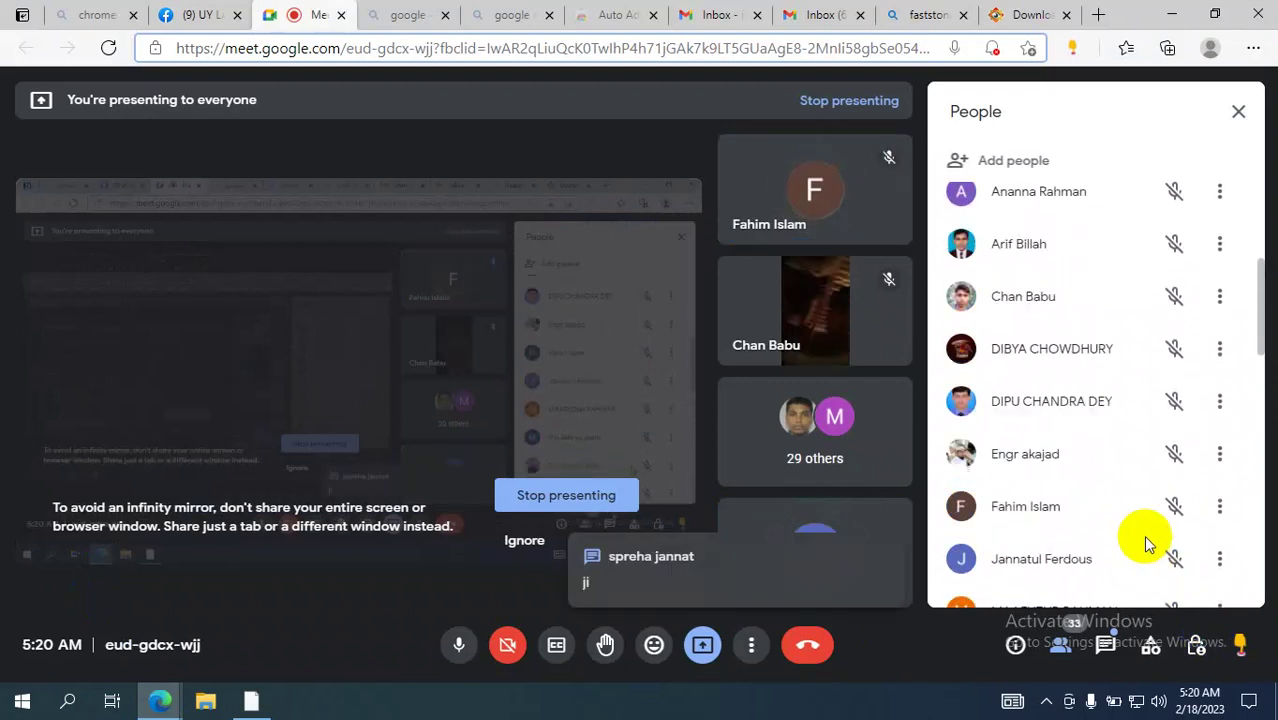
scroll(1097, 480, "up", 3)
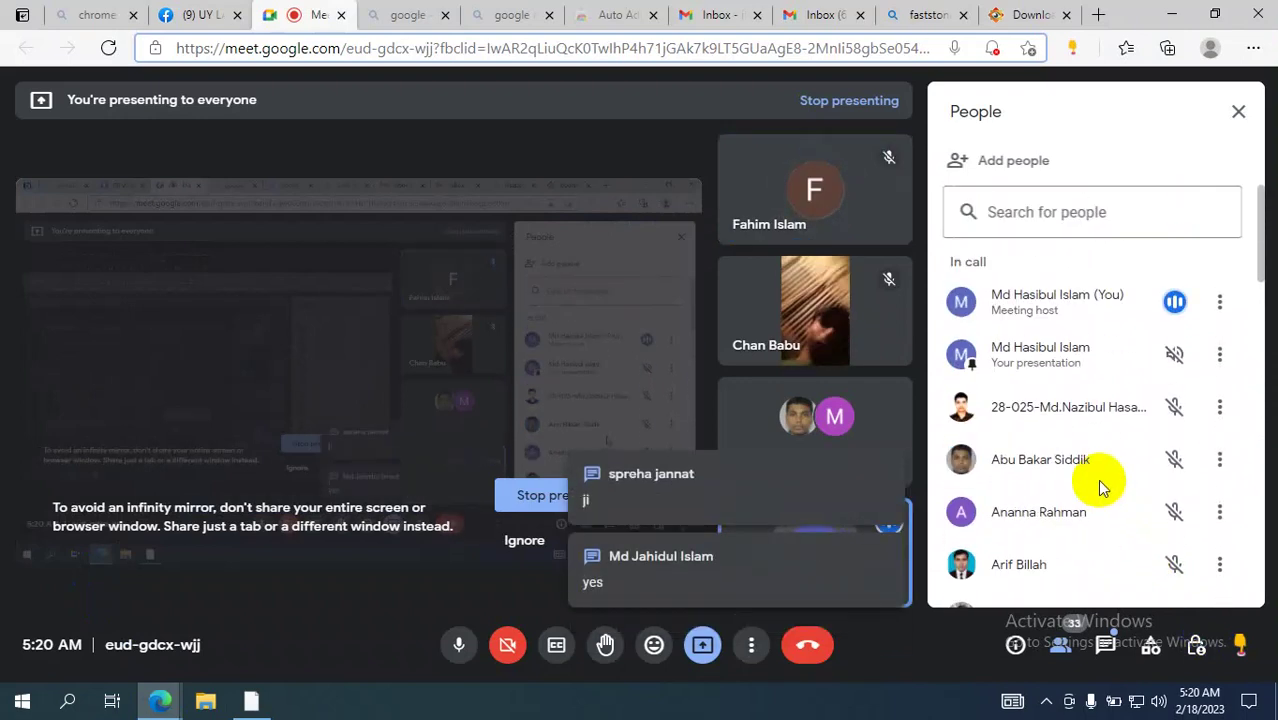
scroll(1097, 480, "down", 5)
scroll(1100, 497, "down", 10)
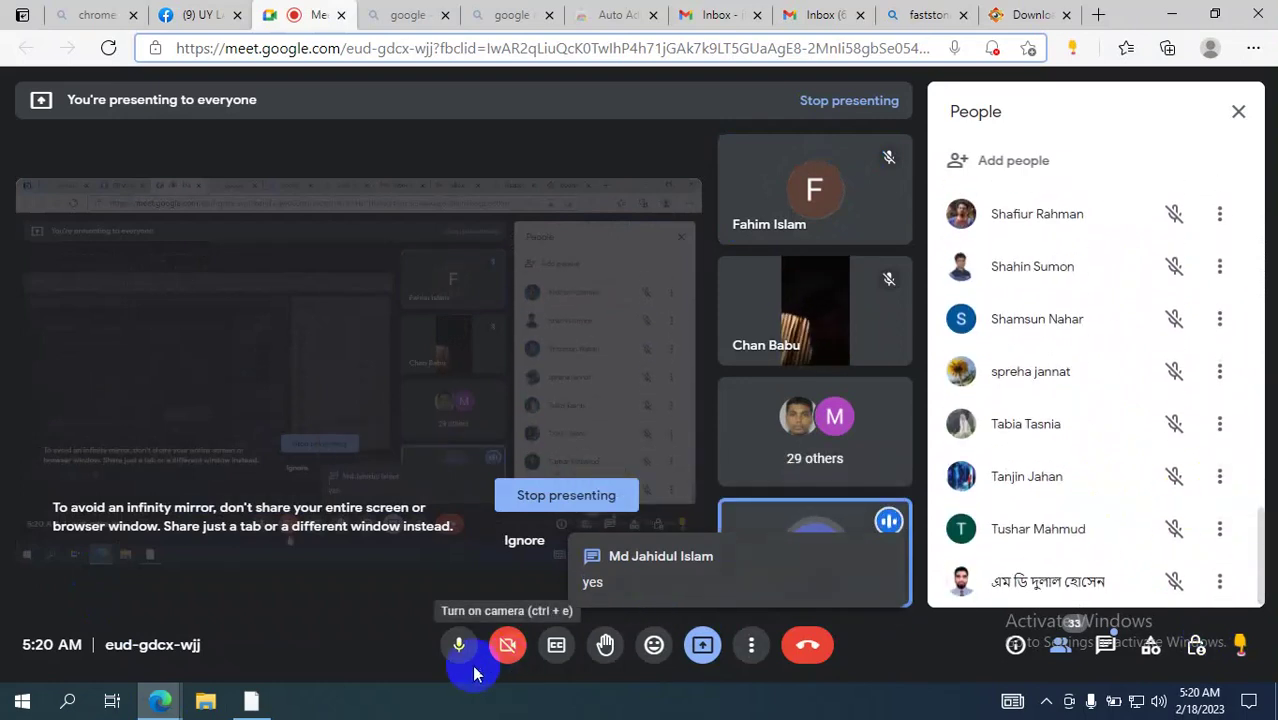
Step: Return to Ads Manager, review what the Awareness objective covers, and change the campaign objective to Traffic
left_click(262, 706)
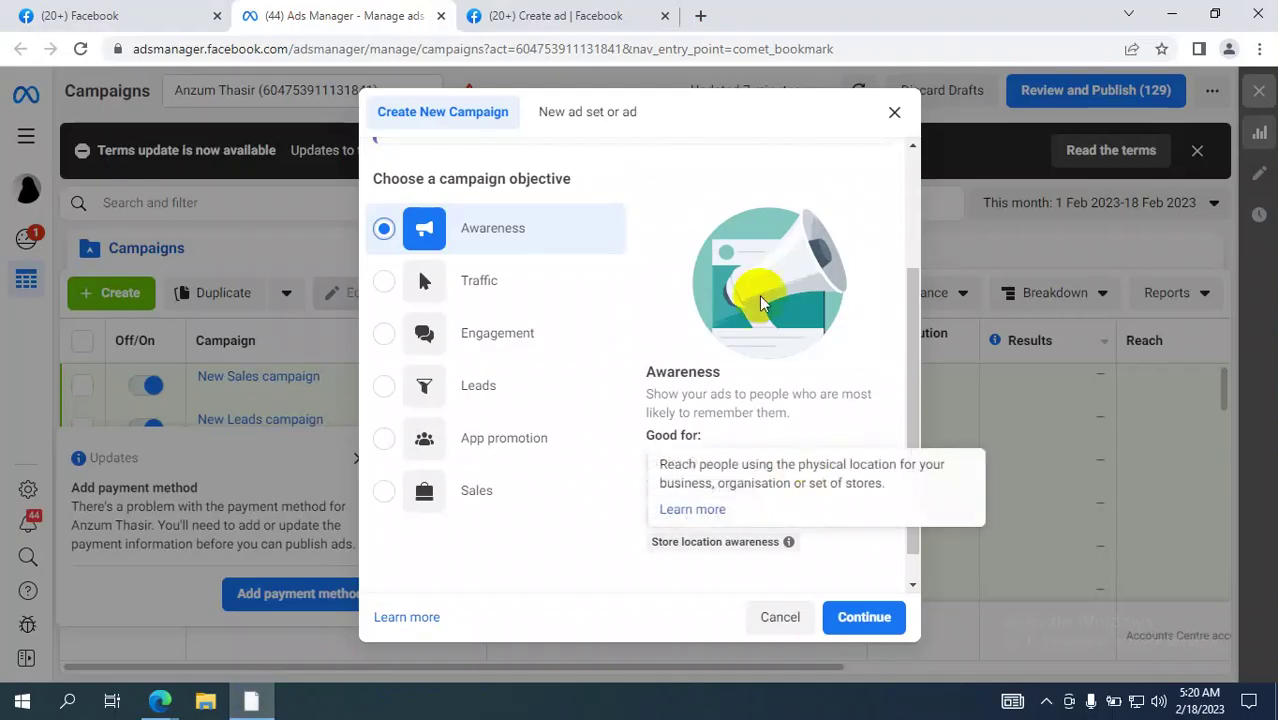
scroll(757, 294, "up", 3)
scroll(757, 294, "down", 5)
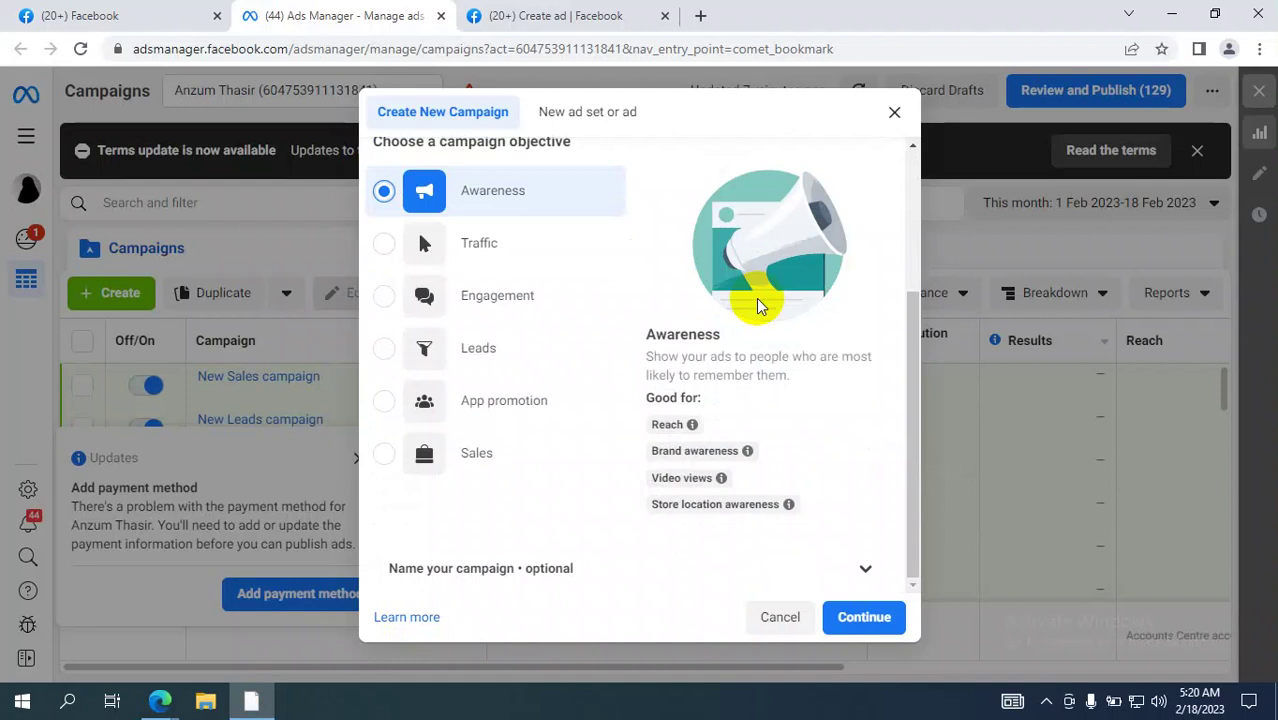
scroll(754, 253, "up", 2)
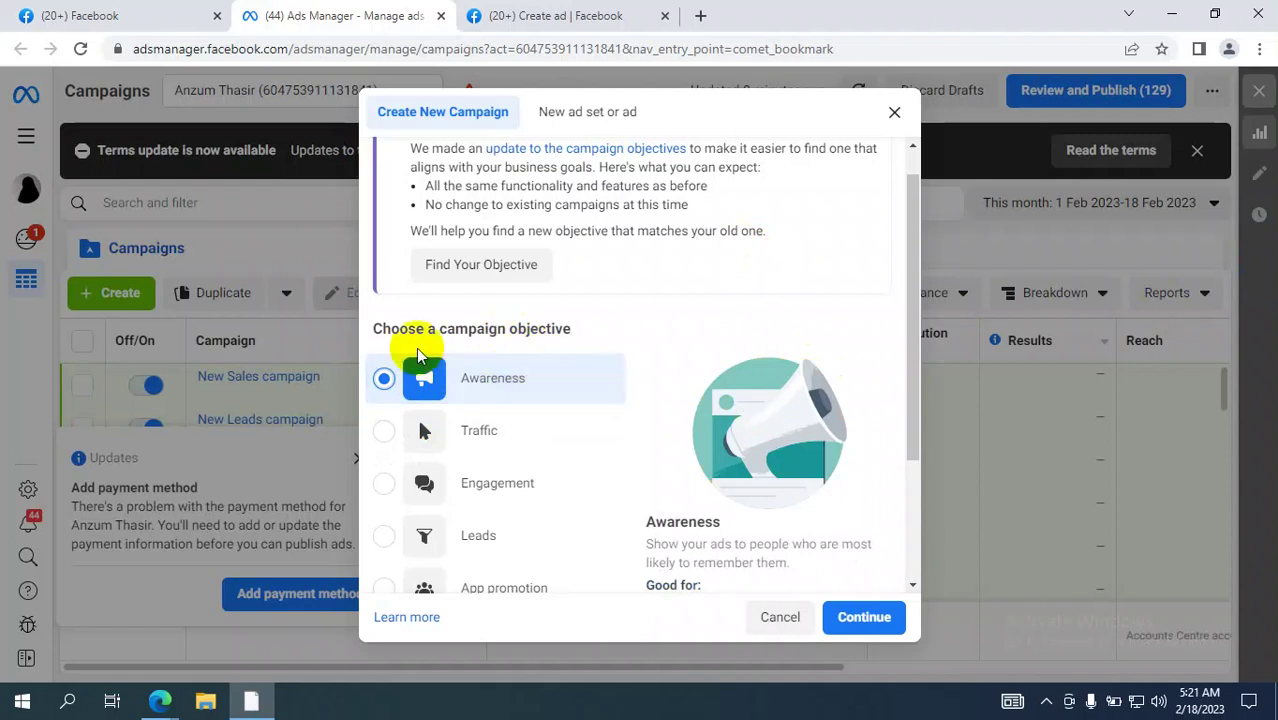
left_click(386, 430)
scroll(527, 388, "down", 1)
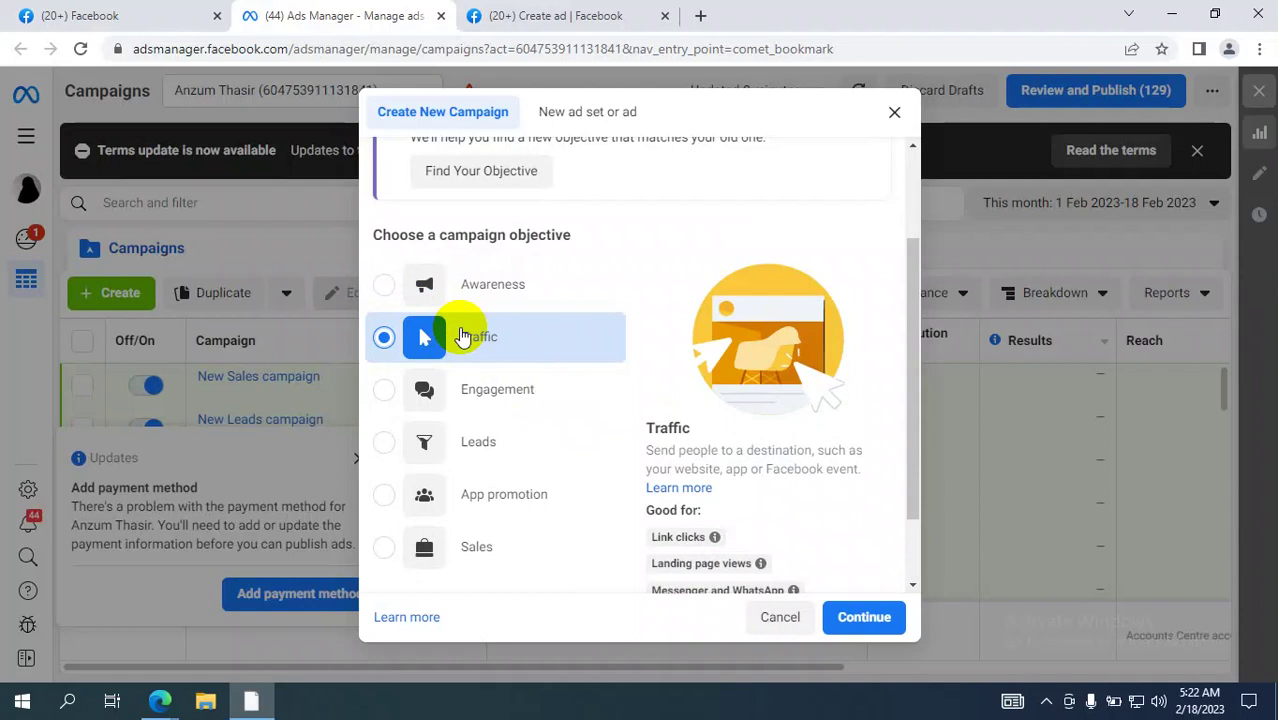
Step: Search Google for facebook in a new browser tab and open the Facebook home page from the results
left_click(700, 16)
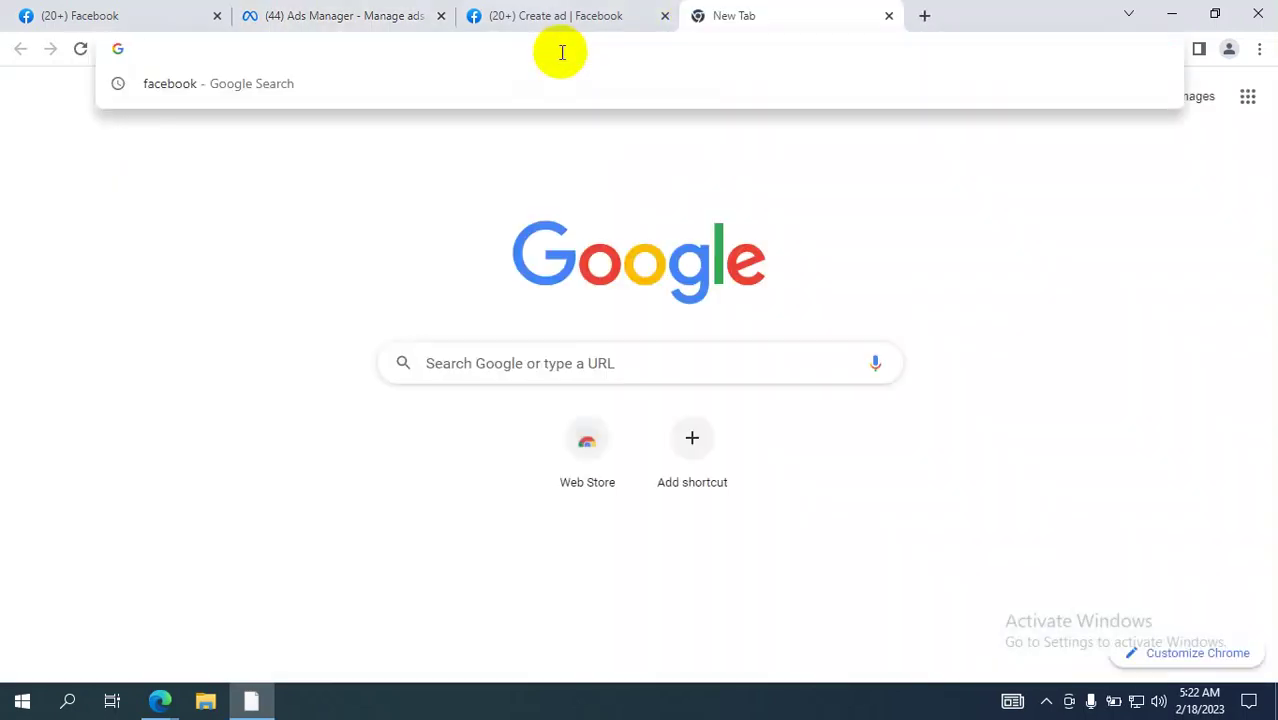
type("fa")
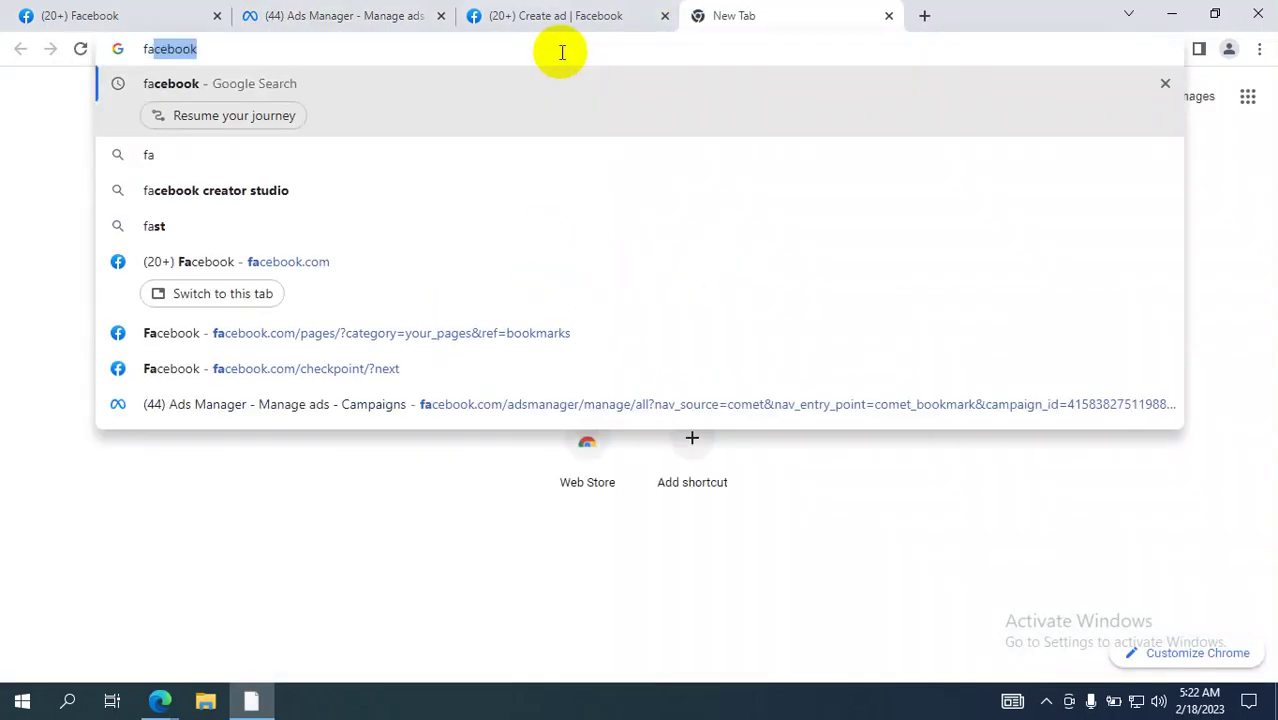
key("Return")
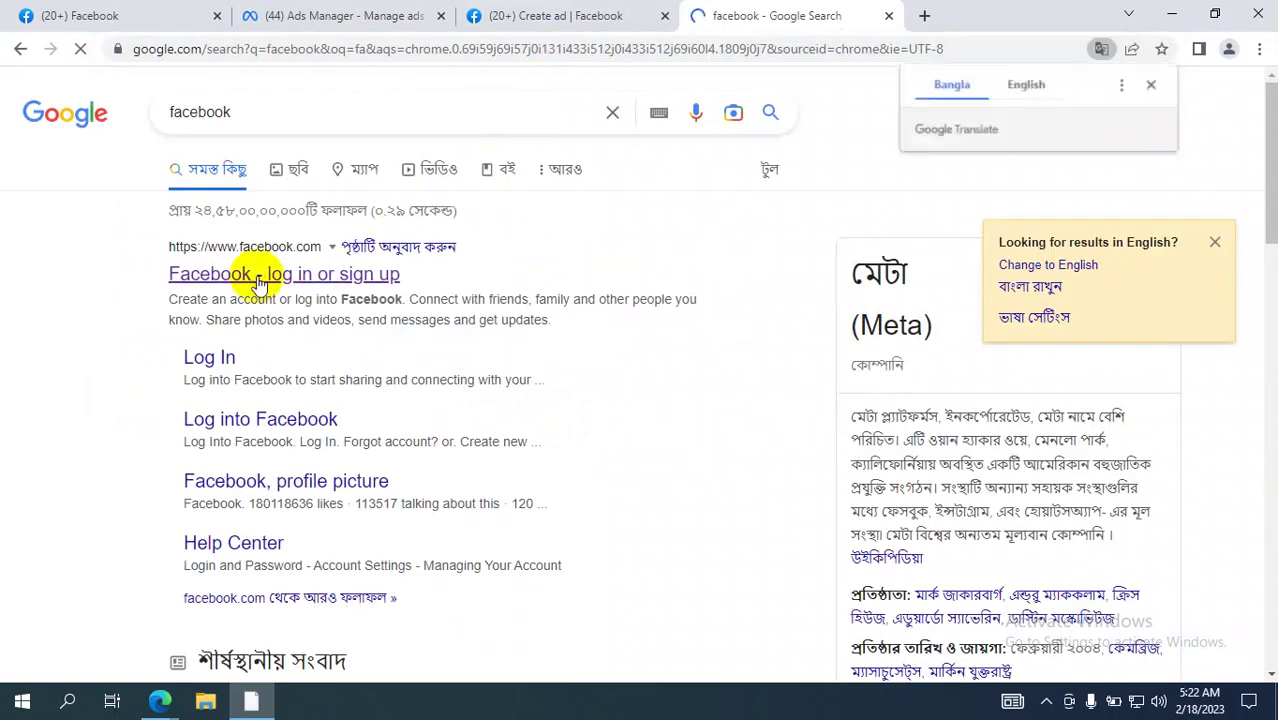
left_click(257, 279)
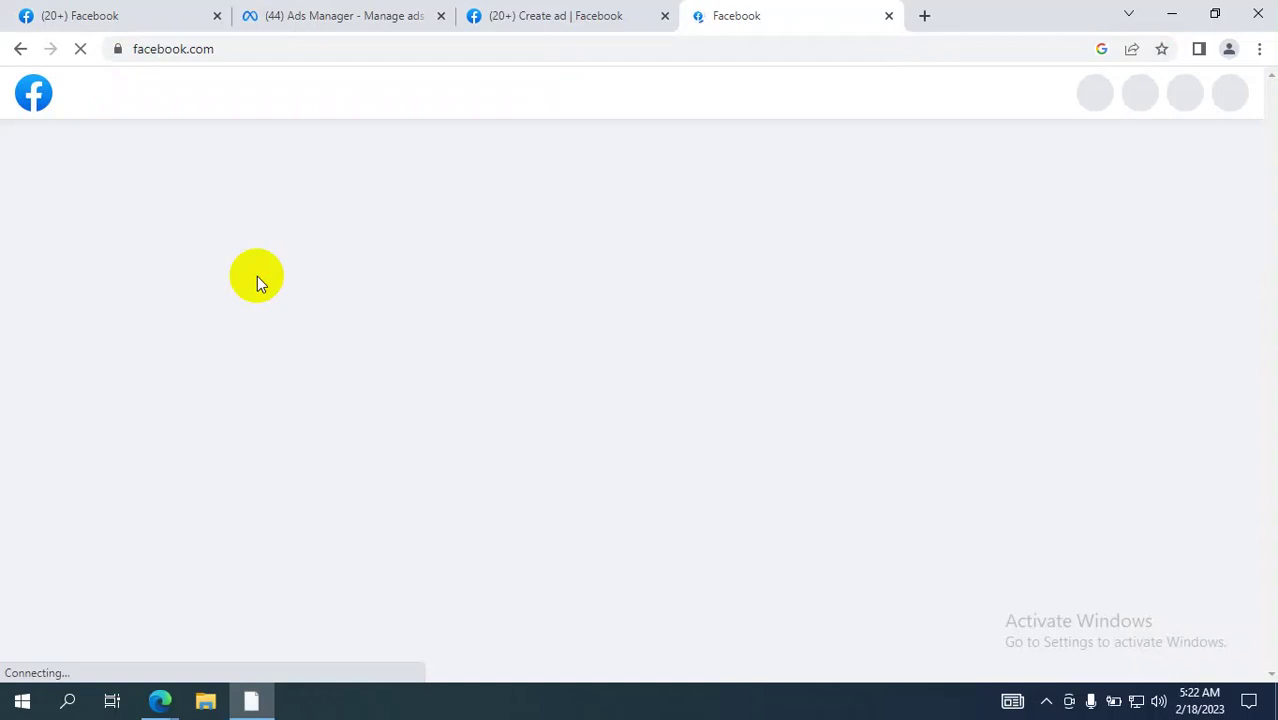
Step: Find the sponsored Meta for Business post in the Facebook feed and highlight its Page name
scroll(560, 305, "down", 1)
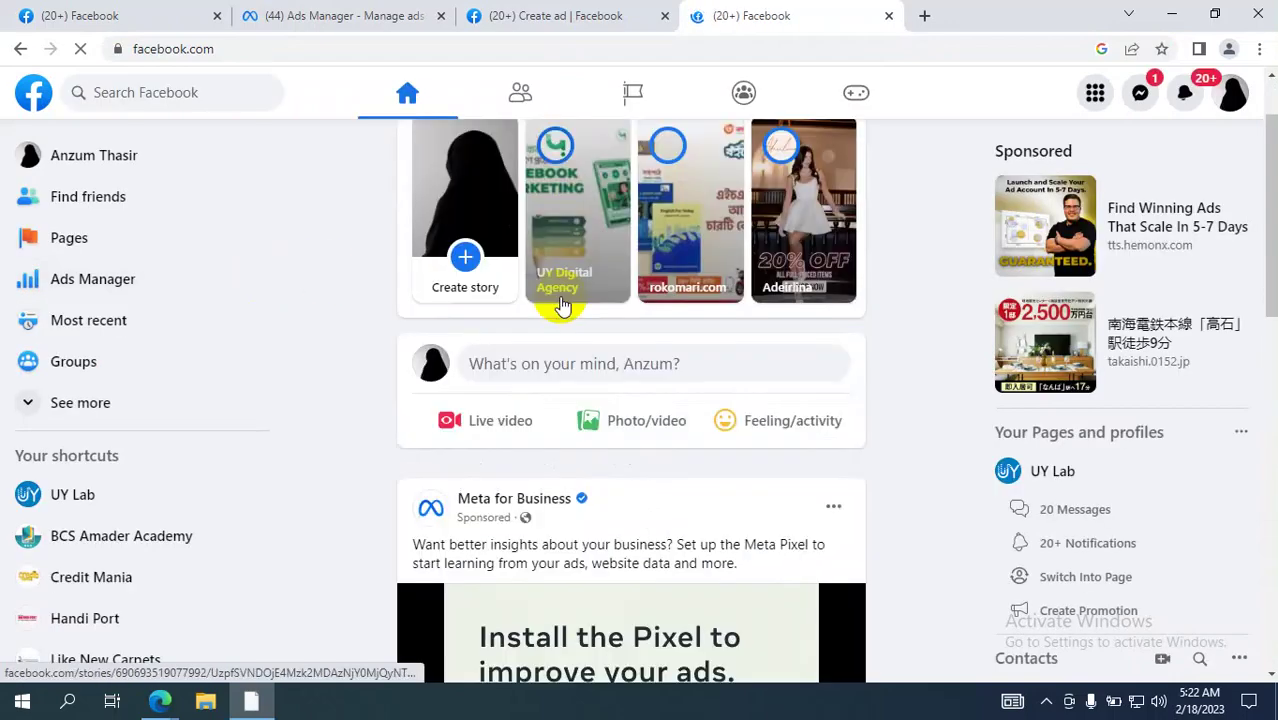
scroll(562, 306, "down", 4)
scroll(615, 308, "up", 1)
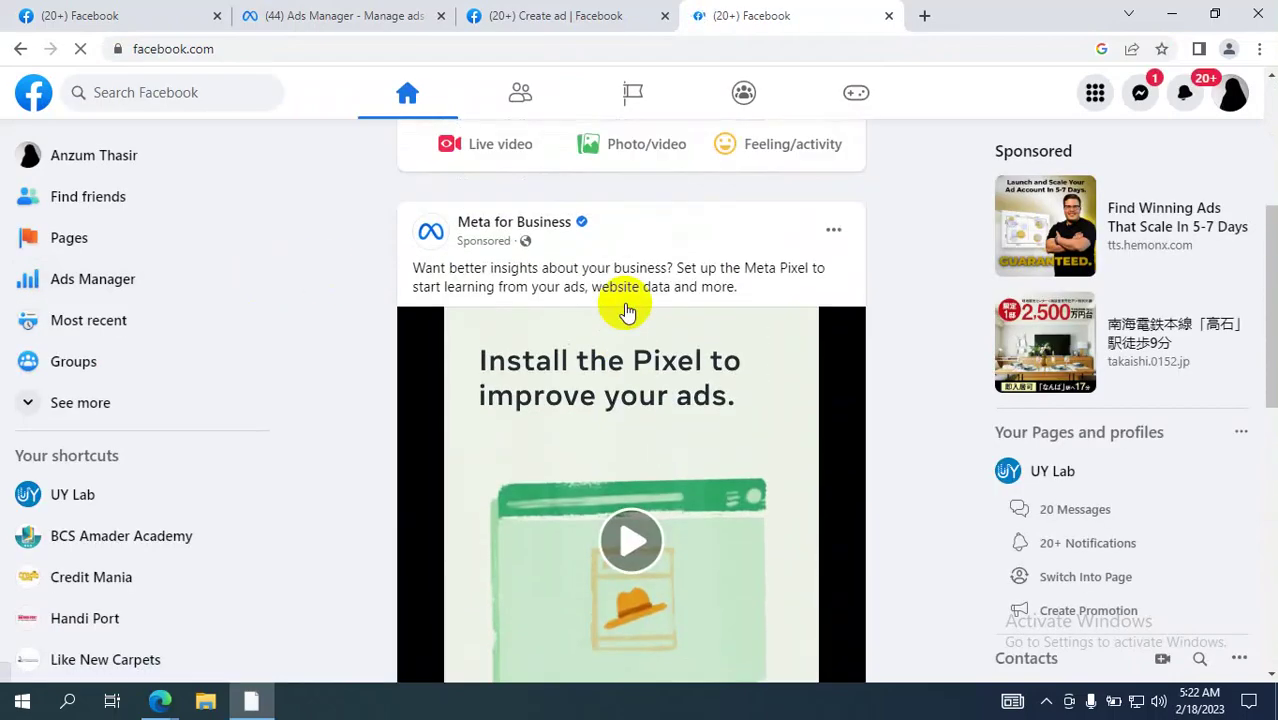
left_click_drag(391, 214, 598, 237)
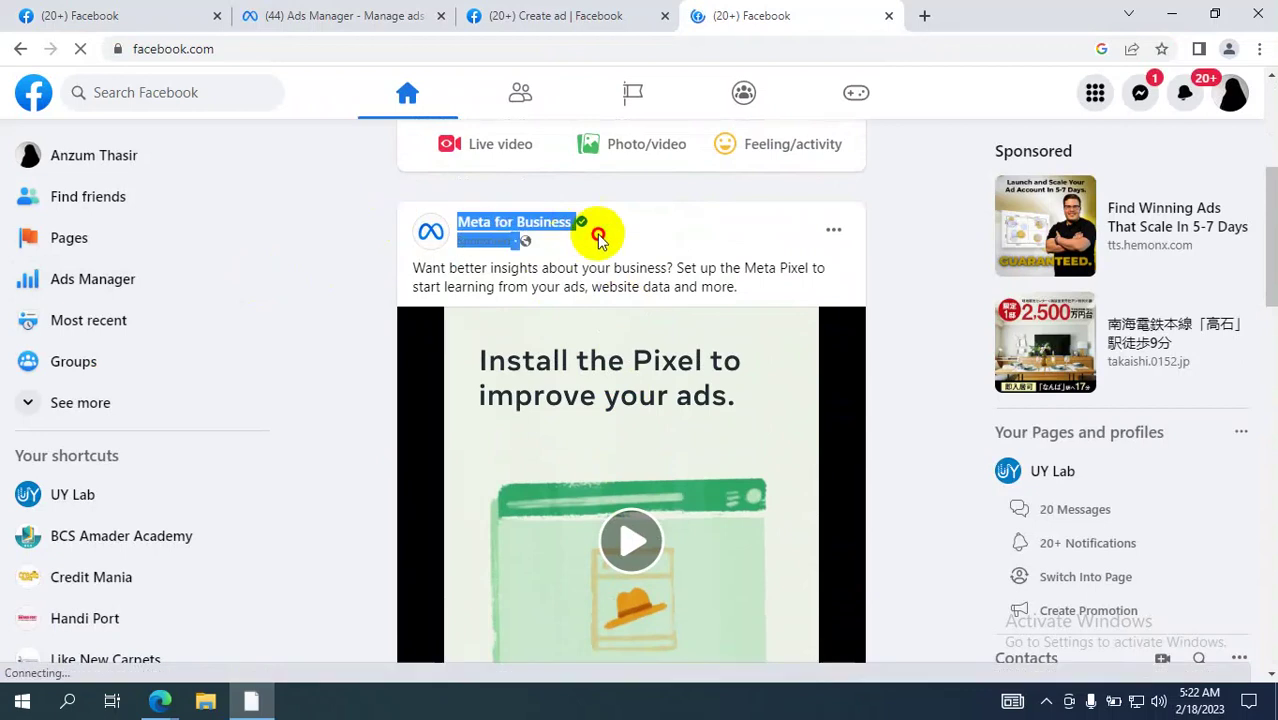
left_click(642, 221)
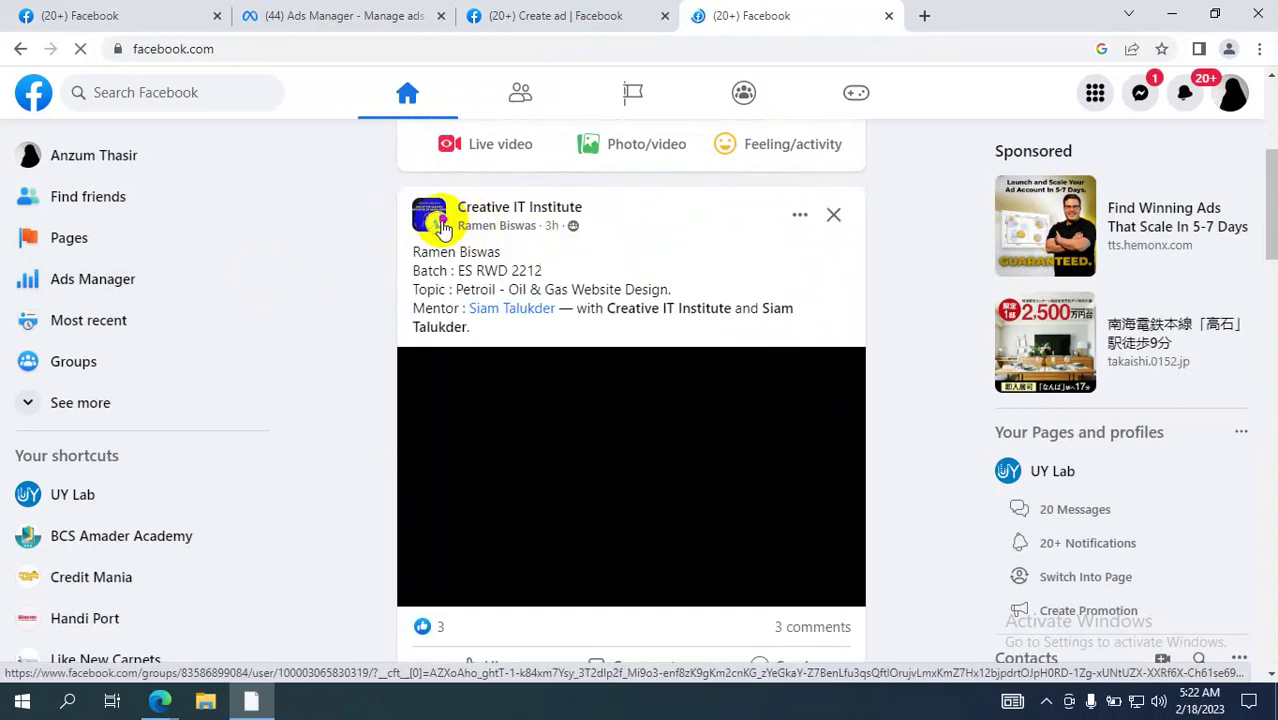
scroll(511, 244, "down", 6)
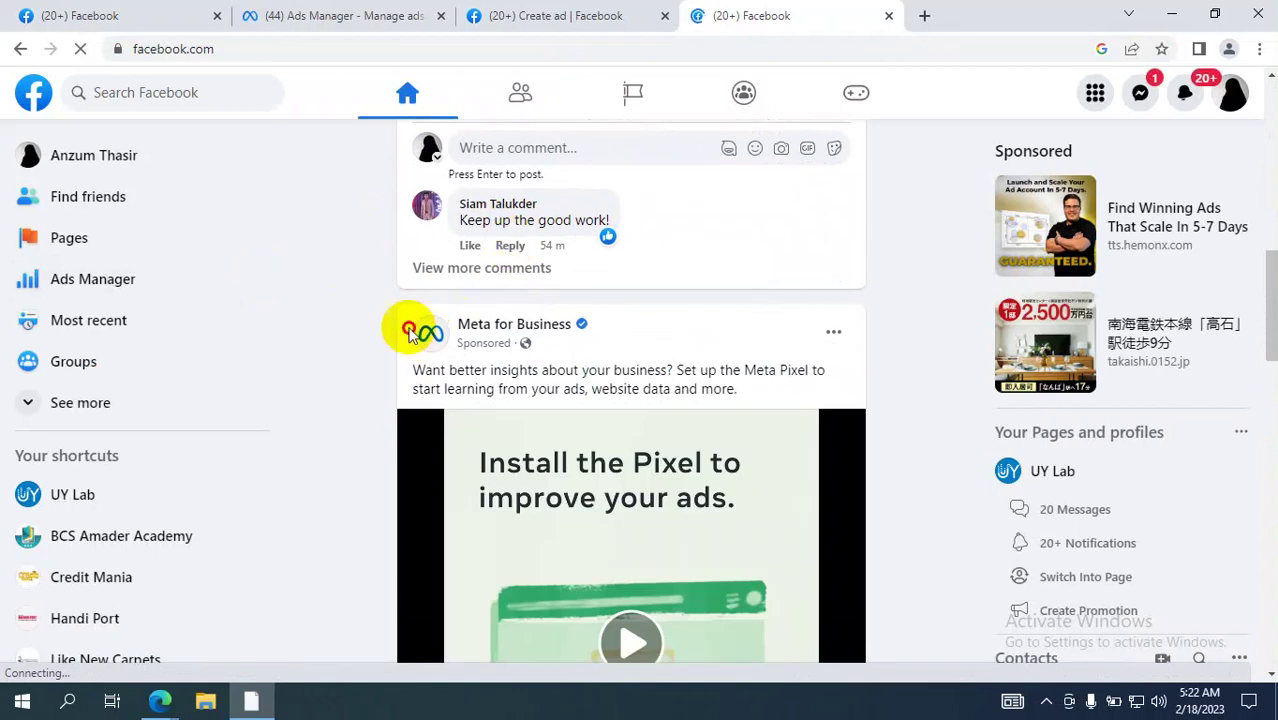
left_click_drag(409, 333, 399, 319)
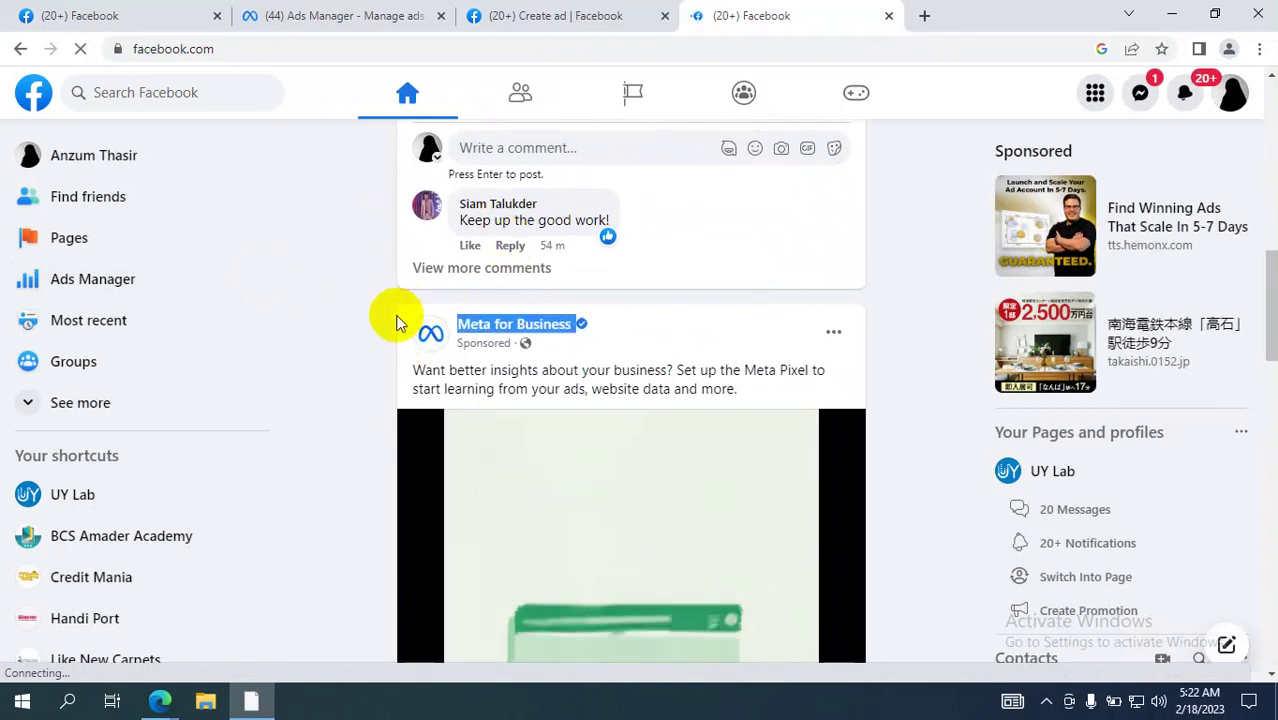
left_click(689, 327)
Step: Open the Learn more link of the Install the Meta Pixel ad in a new tab and view that tab
scroll(695, 340, "down", 3)
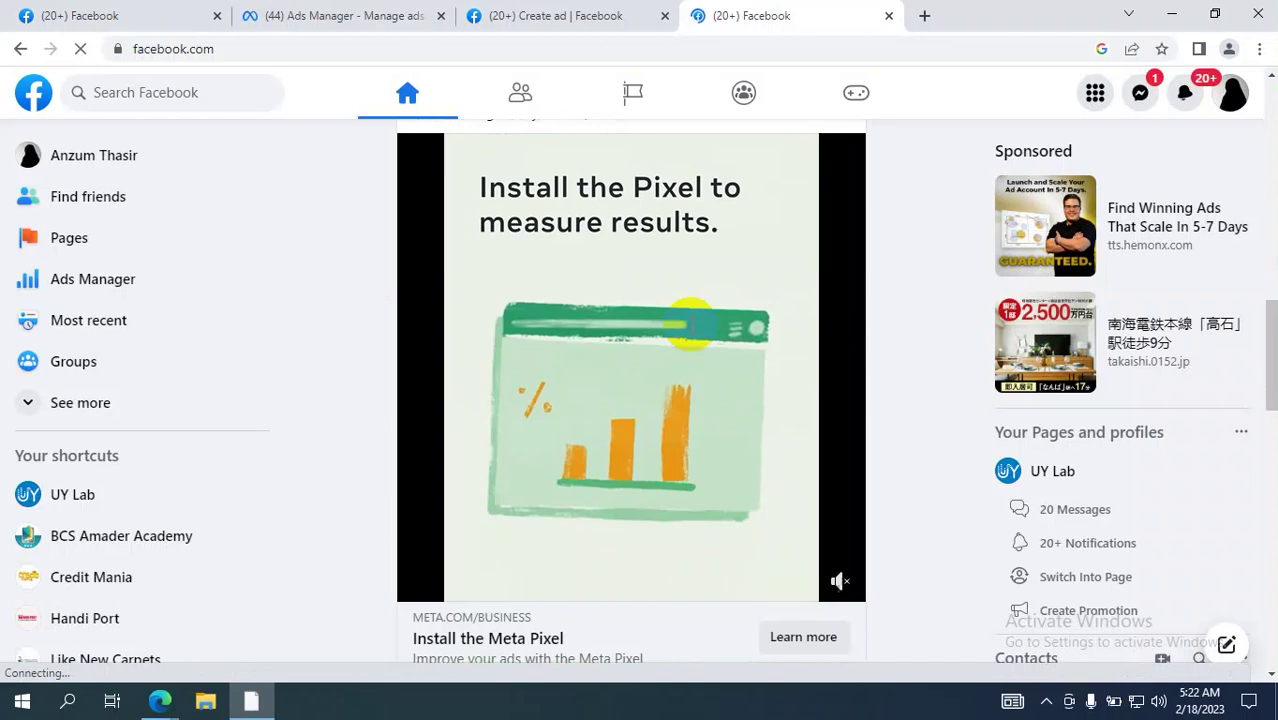
scroll(736, 386, "down", 2)
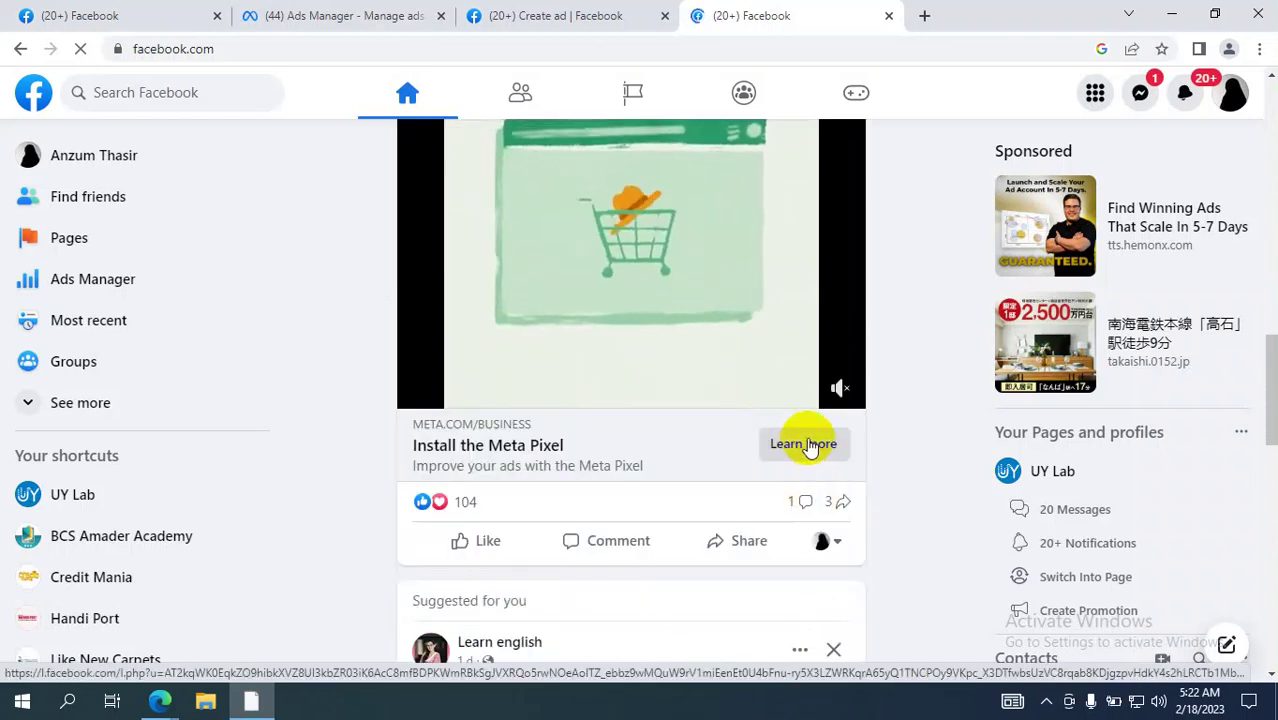
right_click(806, 447)
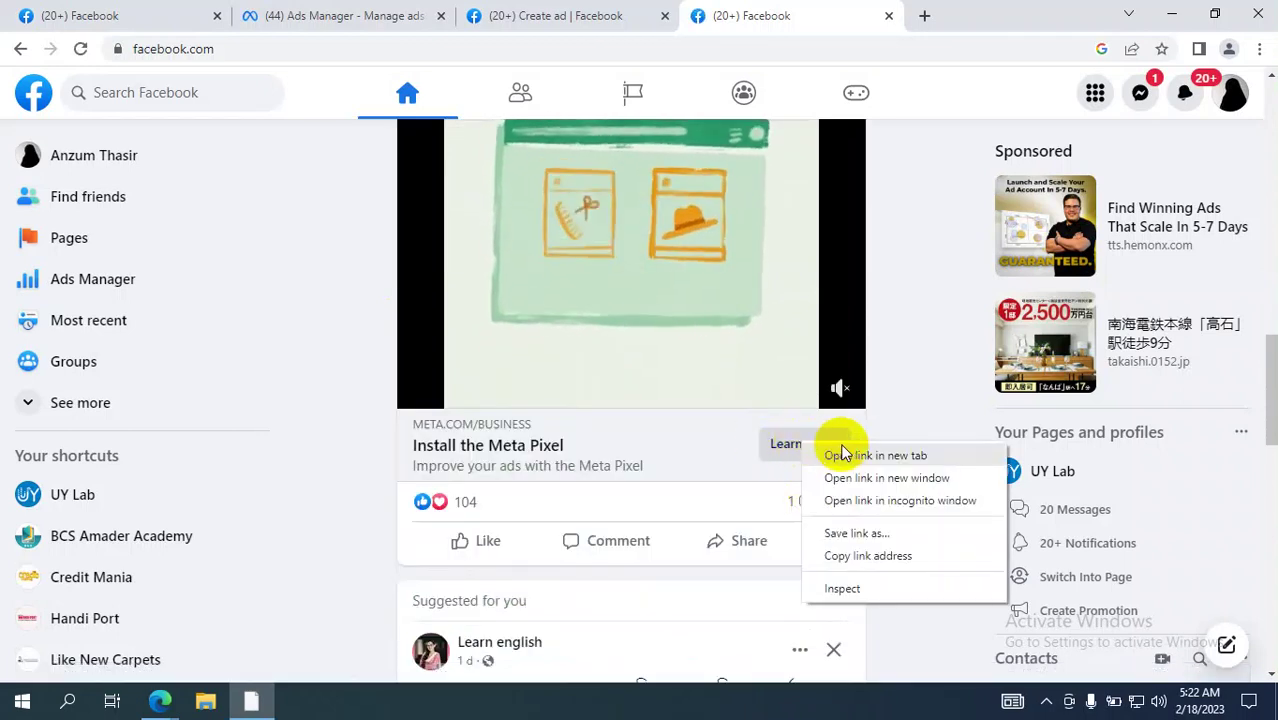
left_click(845, 456)
left_click(962, 18)
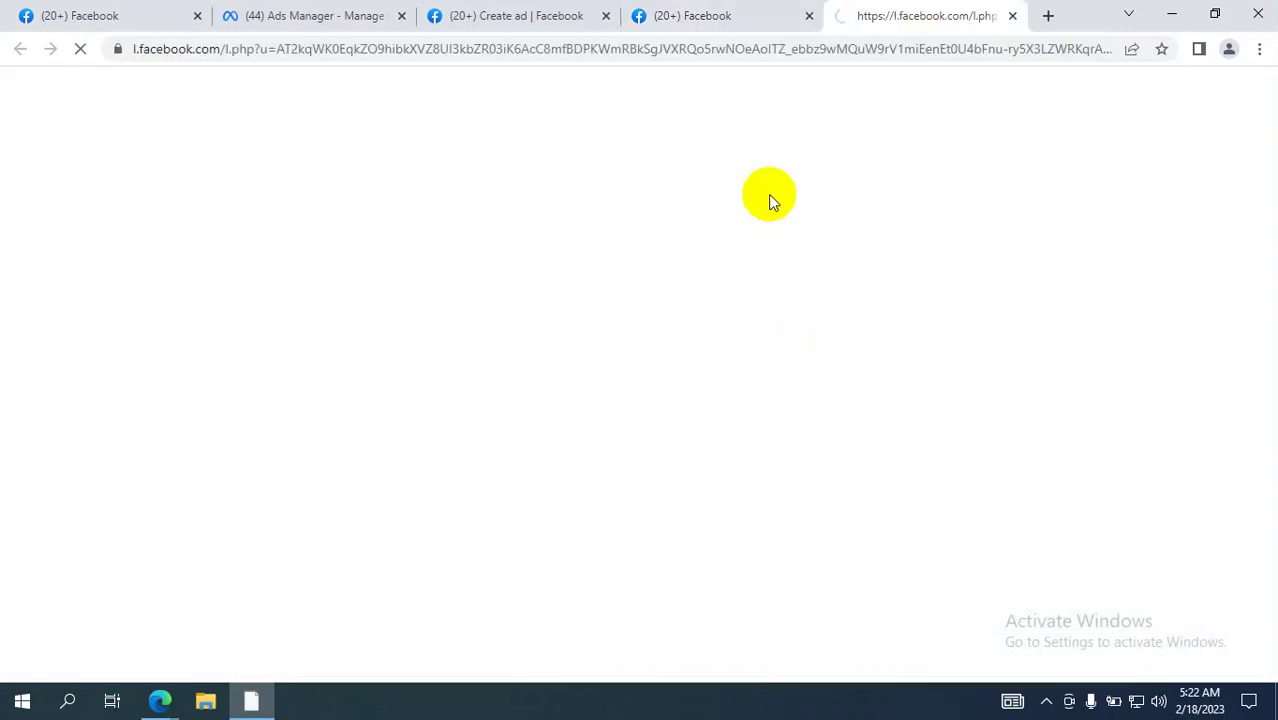
Step: Return to the Facebook feed, find the sponsored Seeaash post, and highlight the advertiser's name
left_click(687, 16)
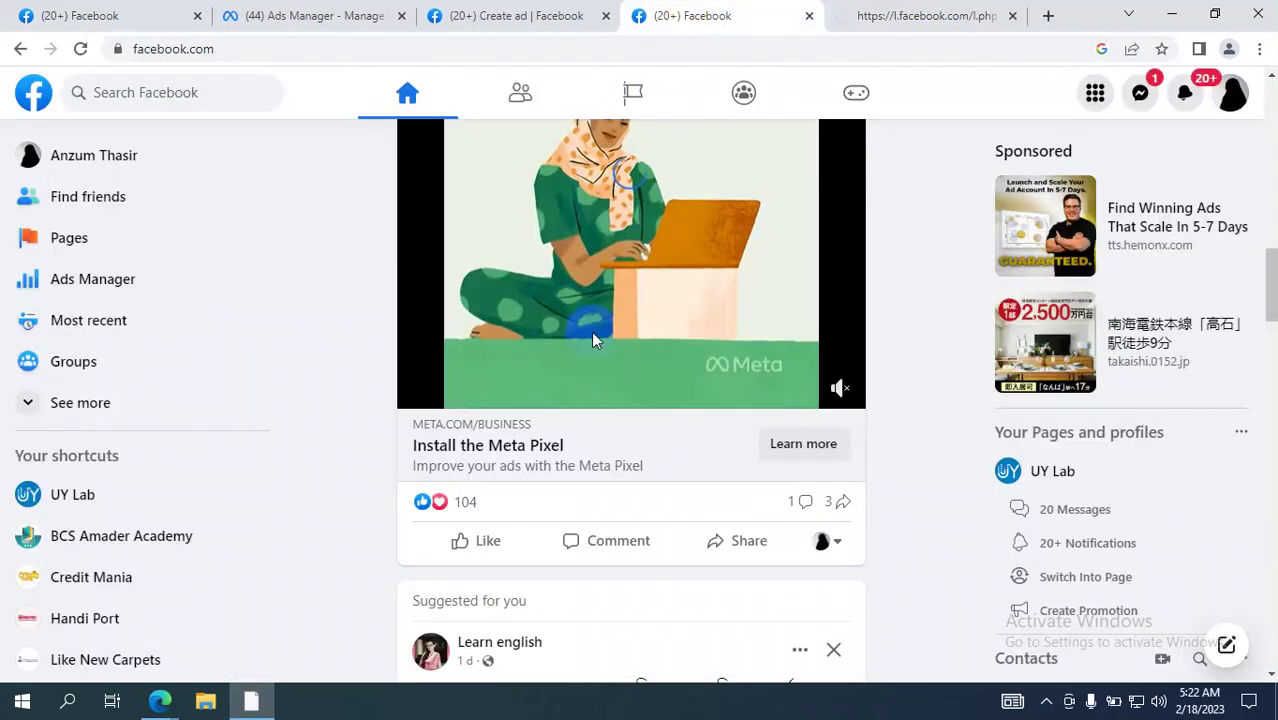
scroll(662, 337, "down", 9)
scroll(665, 340, "down", 12)
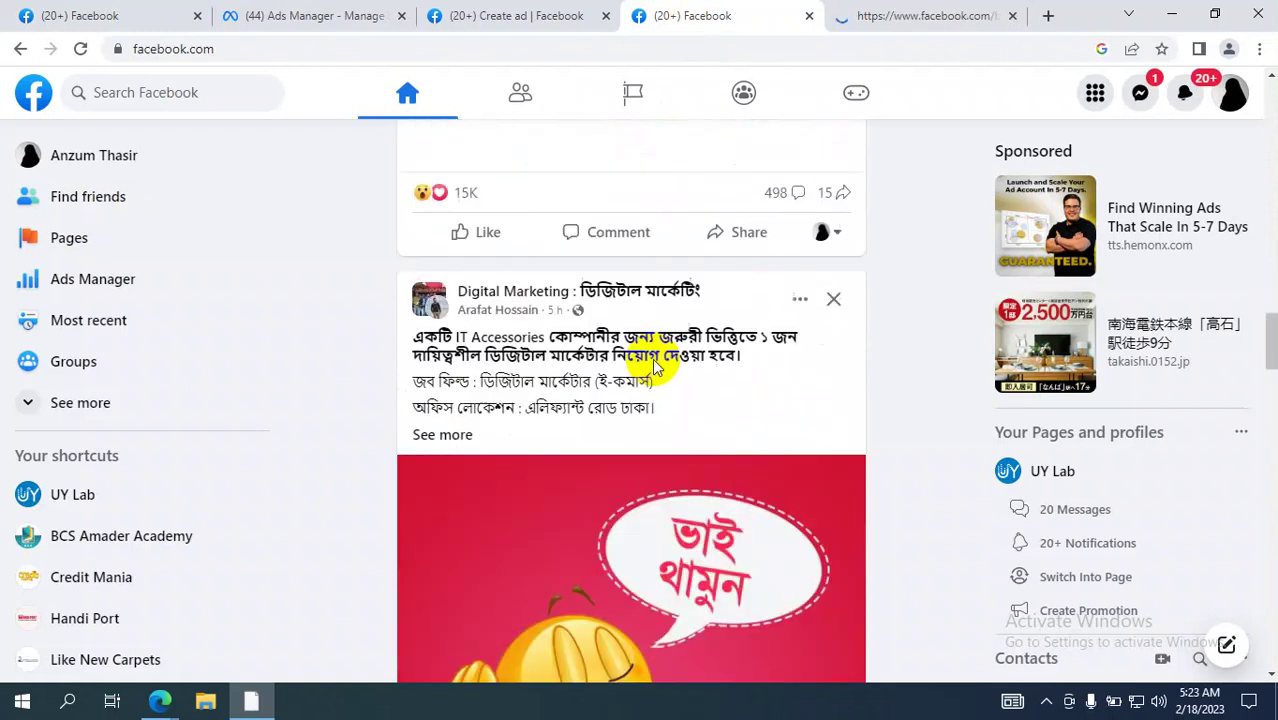
scroll(655, 368, "down", 4)
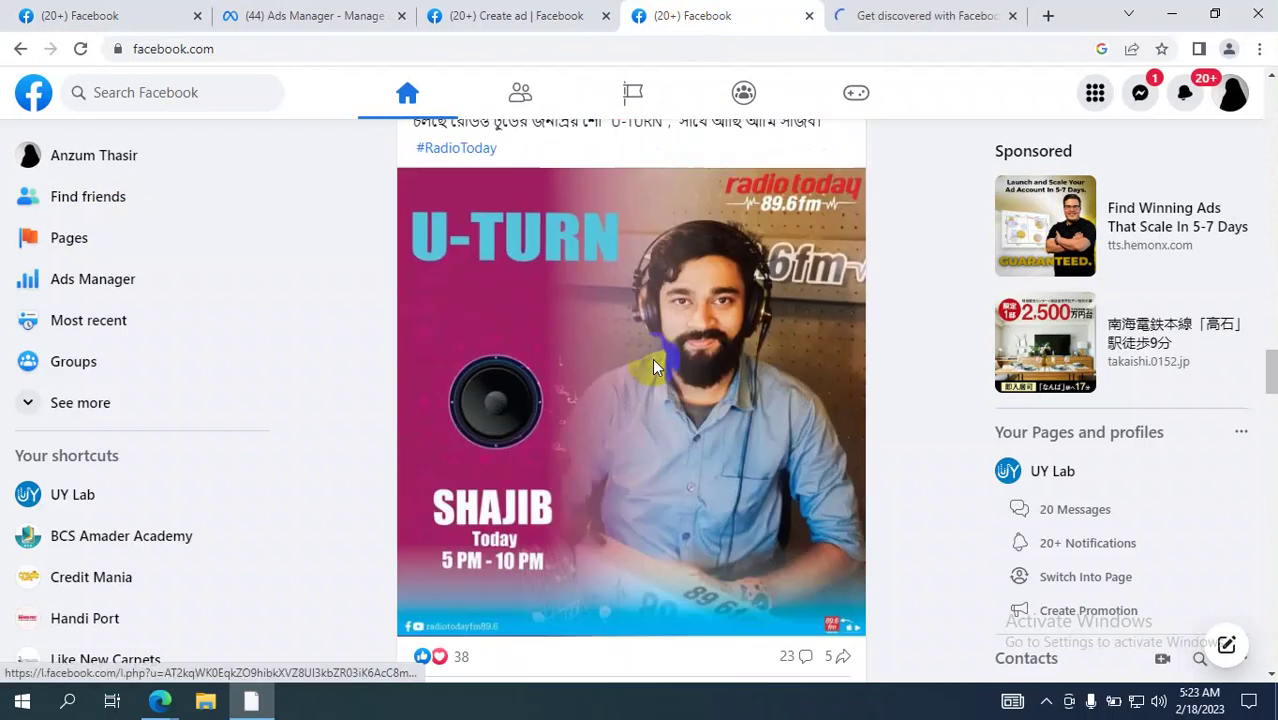
scroll(655, 368, "up", 2)
scroll(655, 368, "down", 3)
scroll(655, 368, "down", 6)
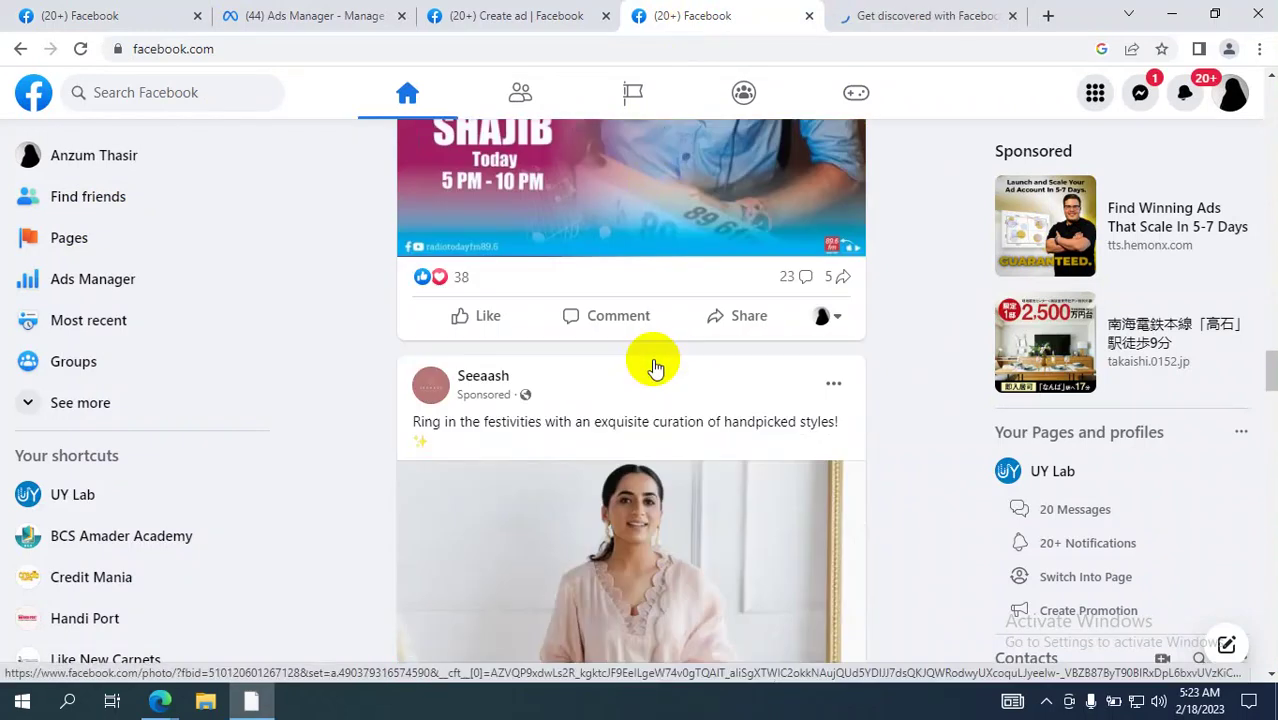
scroll(655, 368, "down", 2)
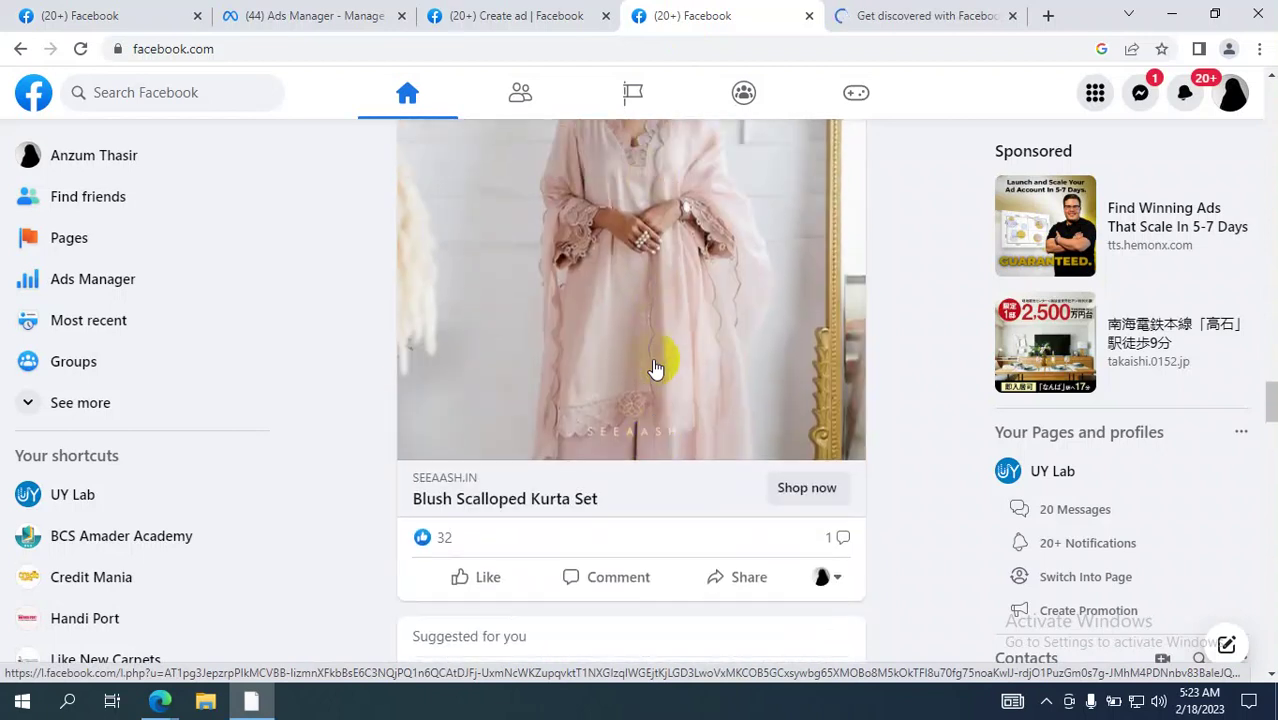
scroll(659, 362, "up", 3)
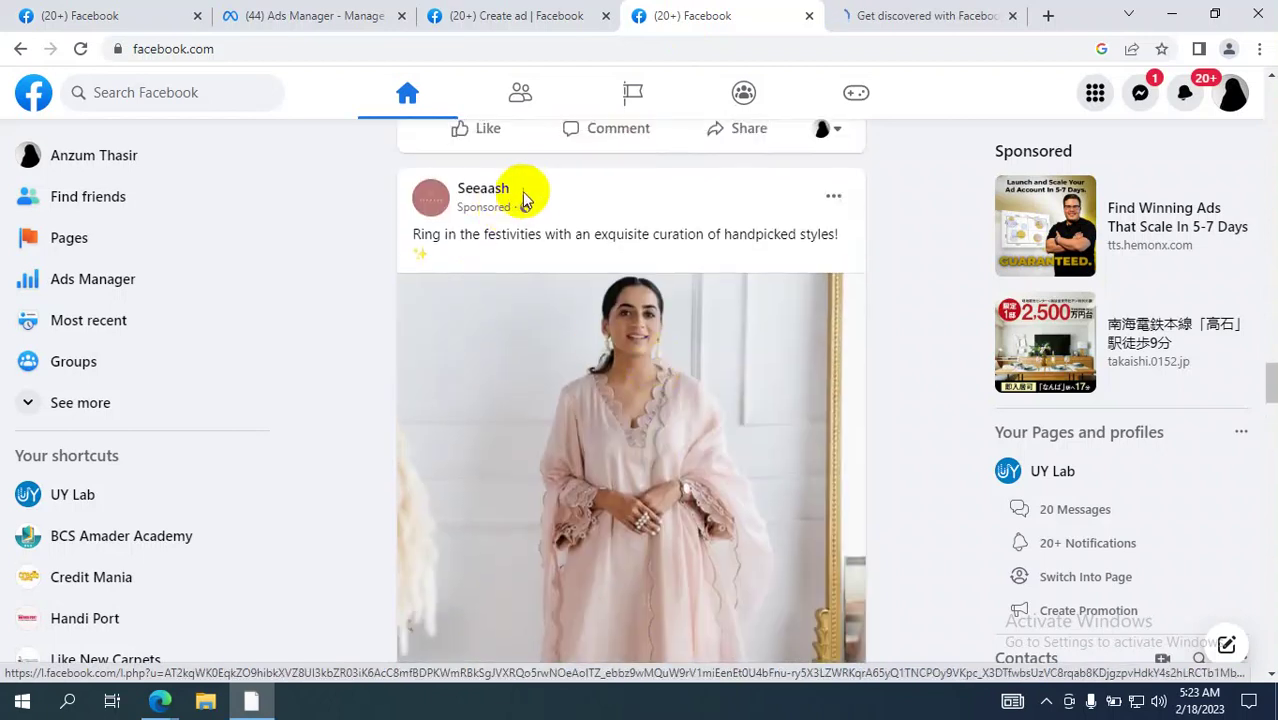
left_click_drag(528, 191, 428, 194)
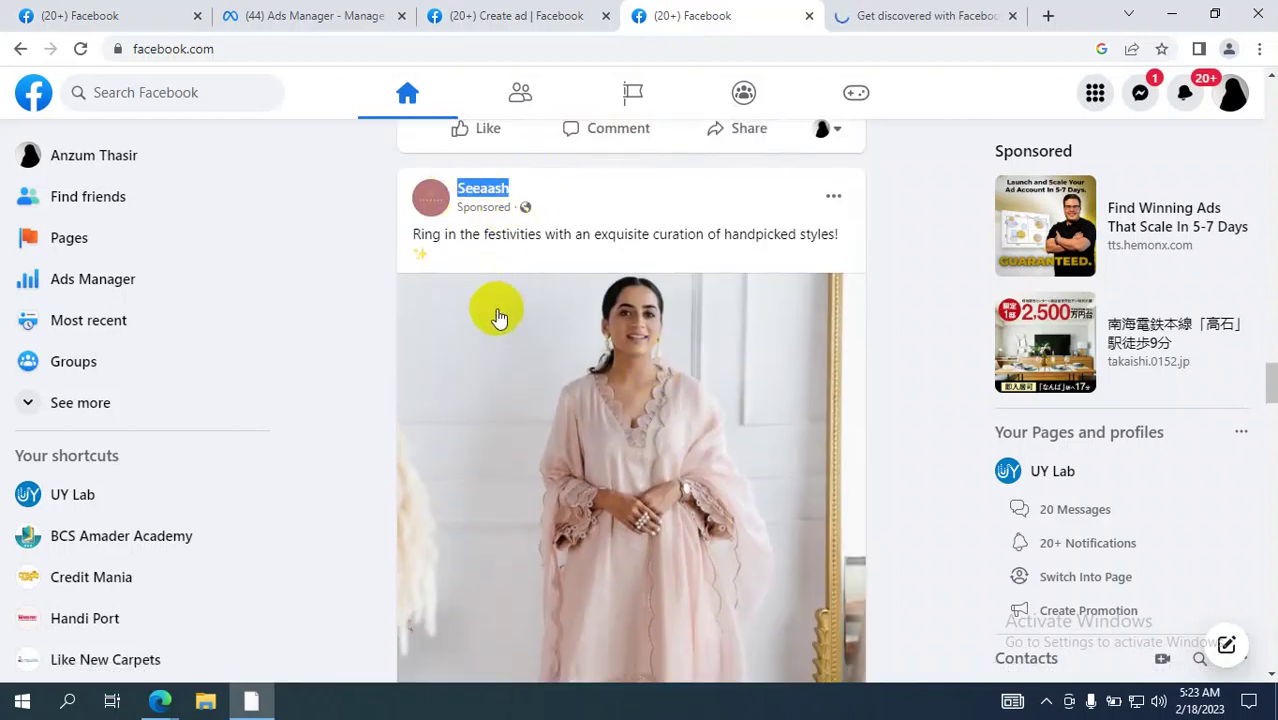
Step: Open the Shop now link of the Blush Scalloped Kurta Set ad
scroll(573, 345, "down", 1)
scroll(572, 343, "down", 3)
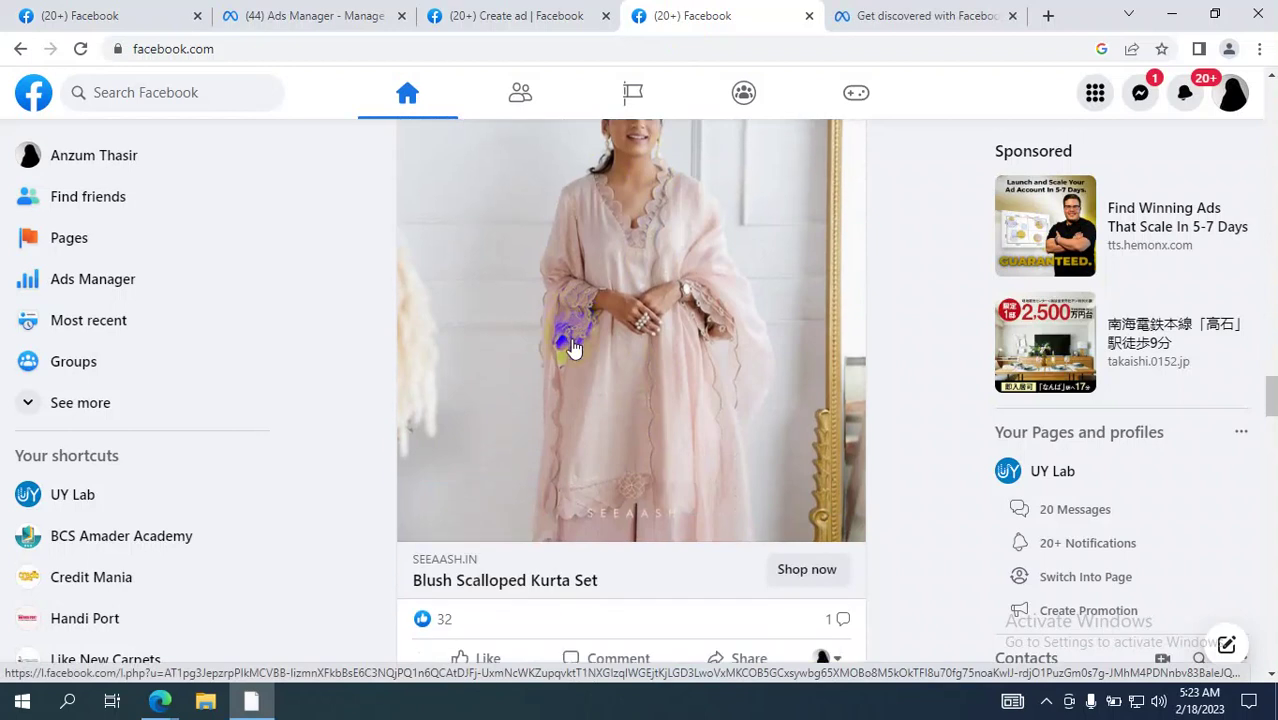
left_click(809, 492)
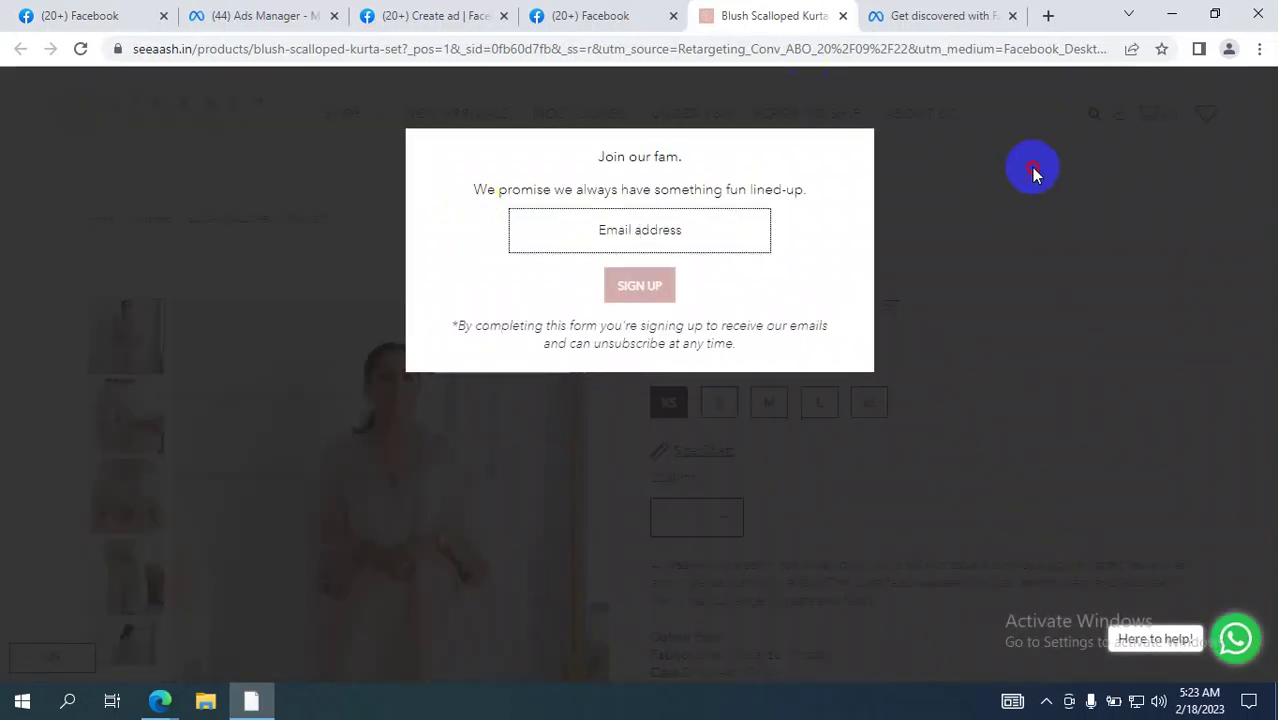
Step: Try to dismiss the email sign-up form on the kurta product page, and return to the Ads Manager campaign dialog
left_click(1033, 171)
left_click(425, 16)
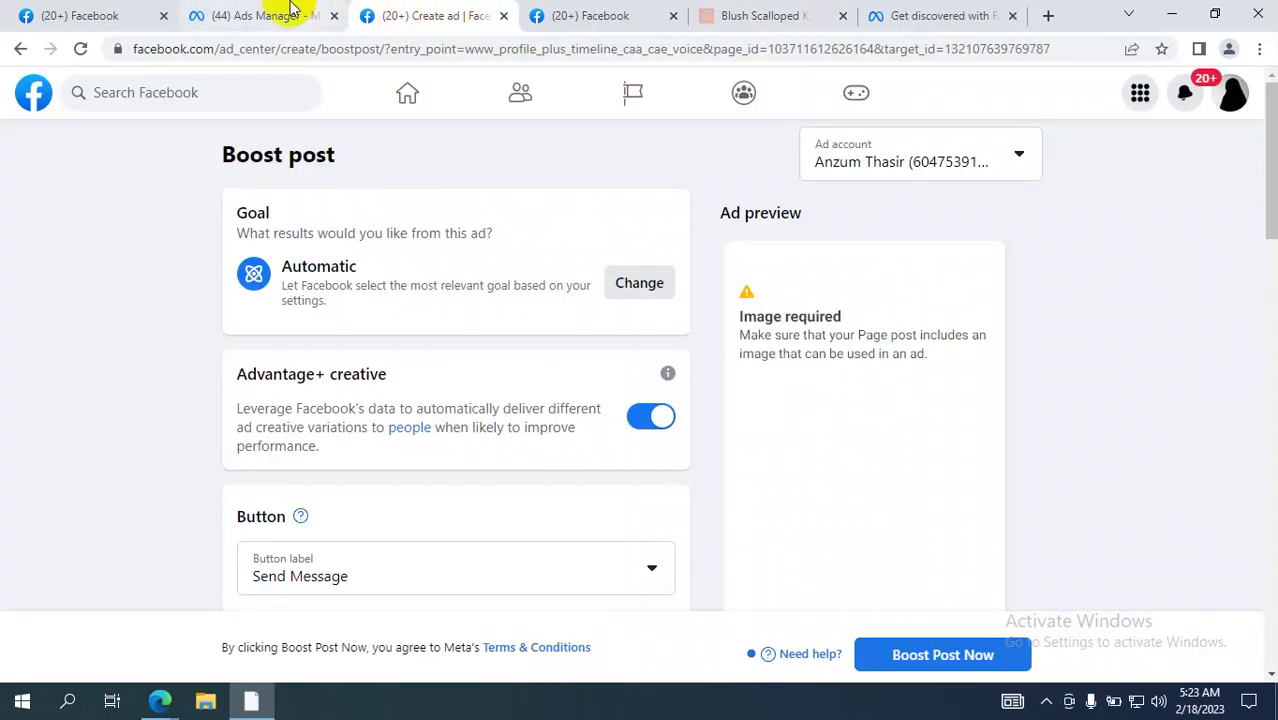
left_click(230, 16)
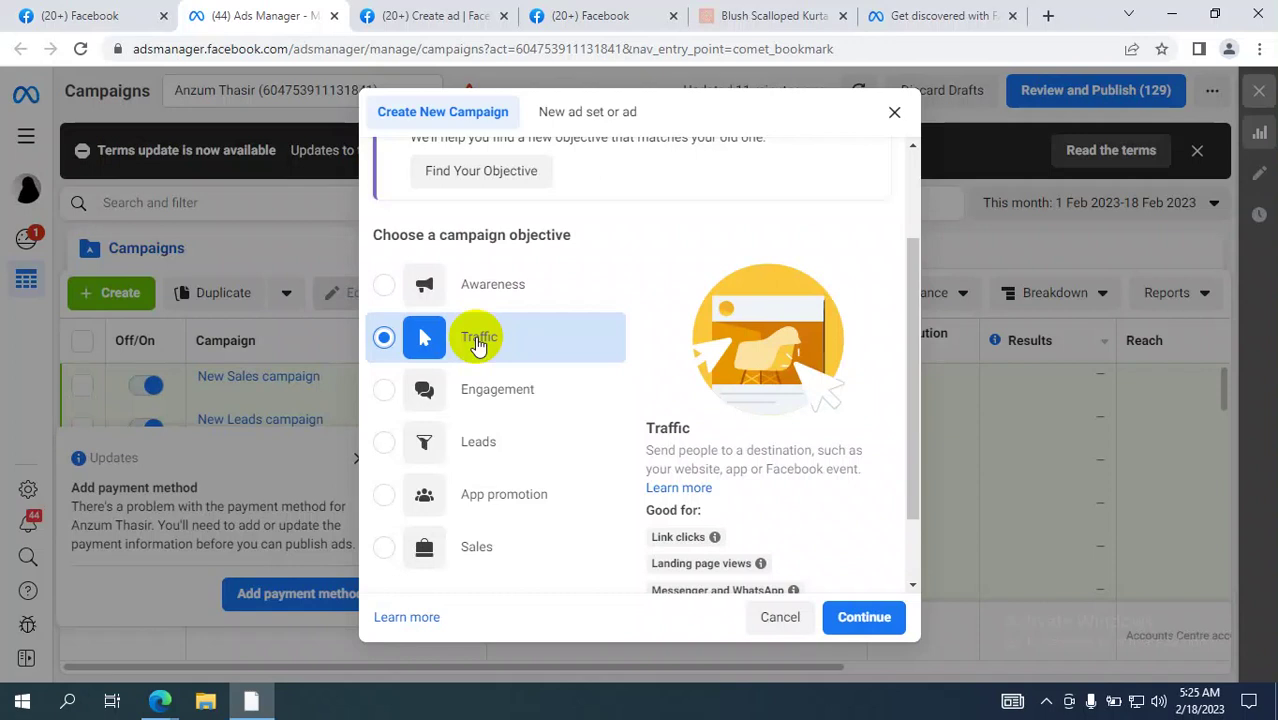
Step: Switch to the Google Meet call and mute the speaking participant from the people list
left_click(159, 702)
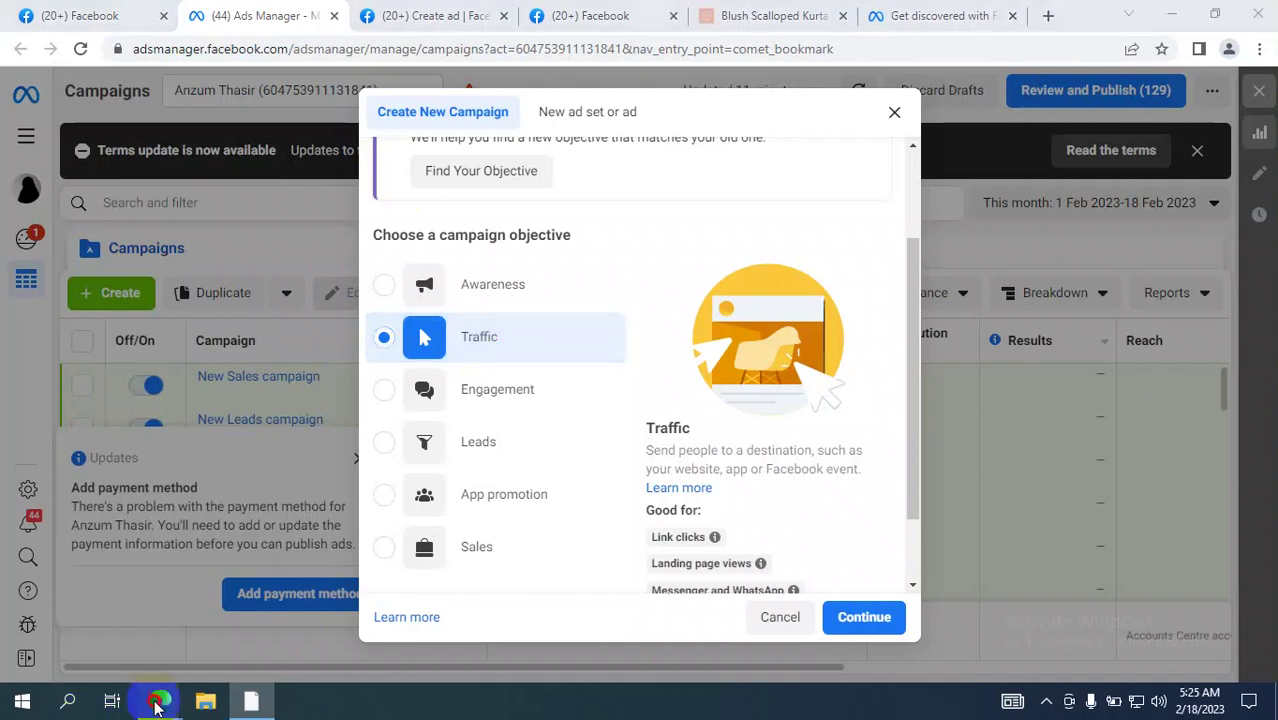
left_click(81, 615)
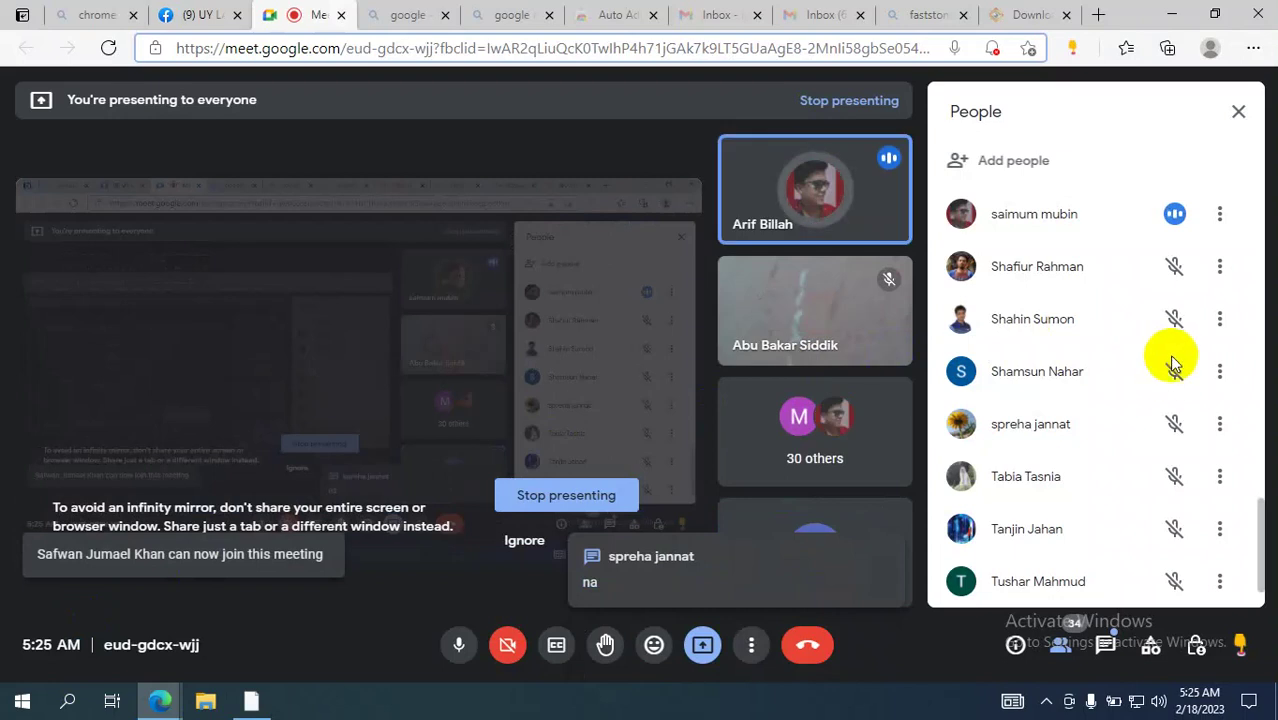
left_click(1180, 208)
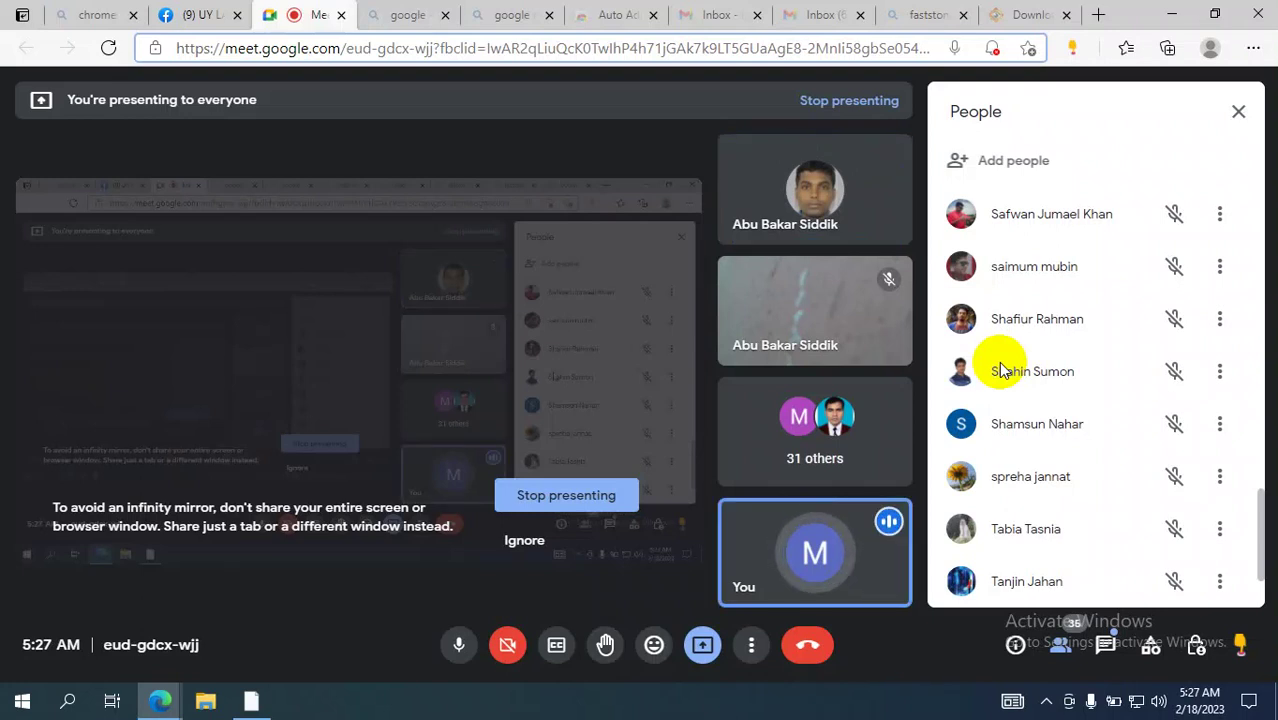
left_click(198, 14)
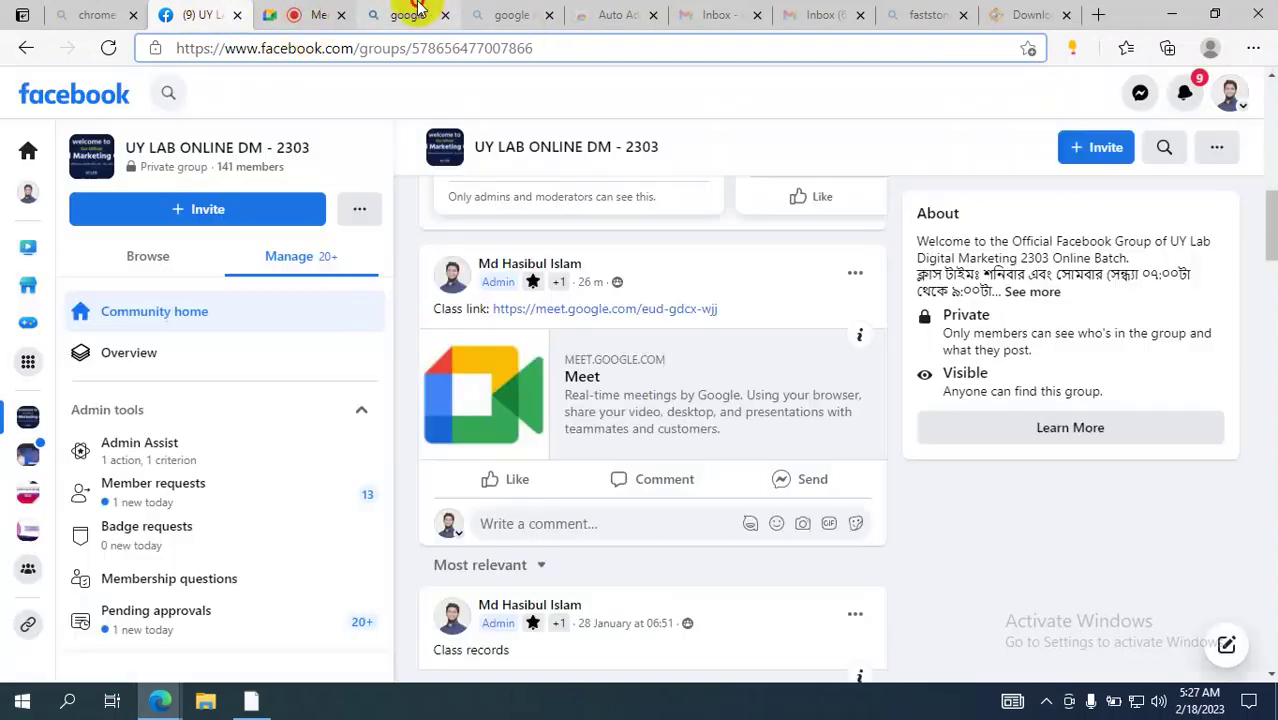
left_click(407, 13)
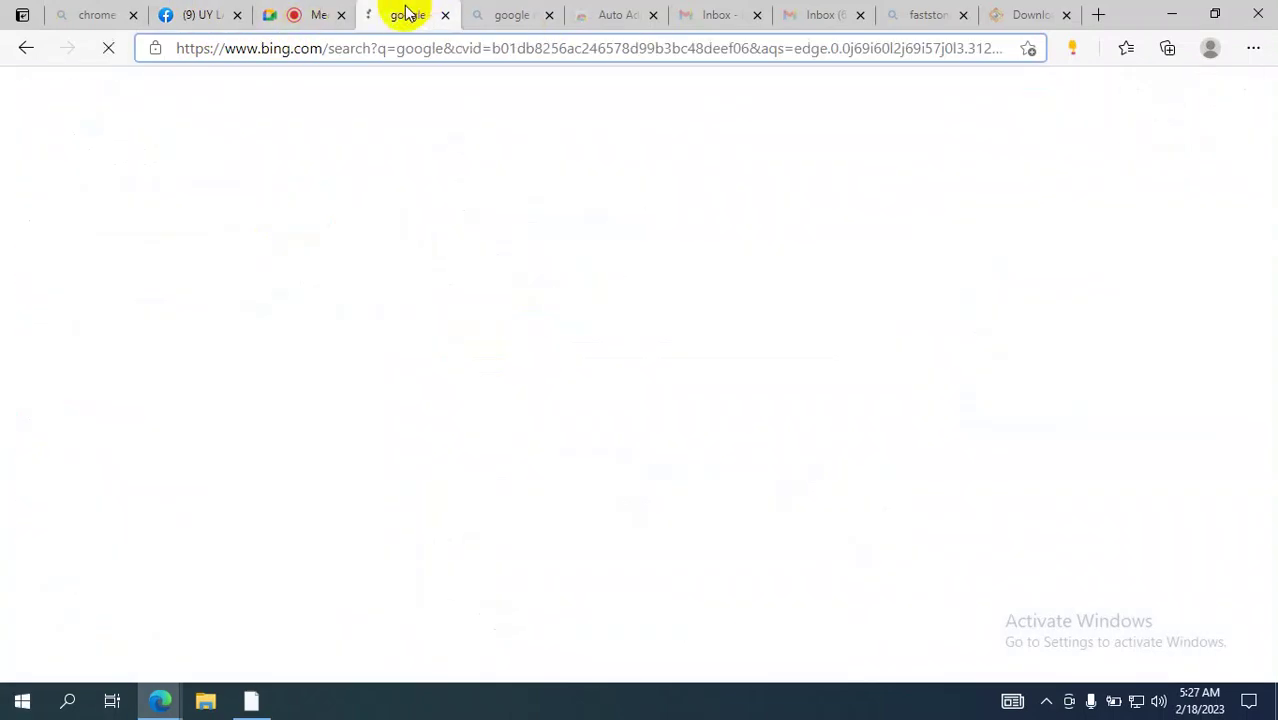
left_click(300, 12)
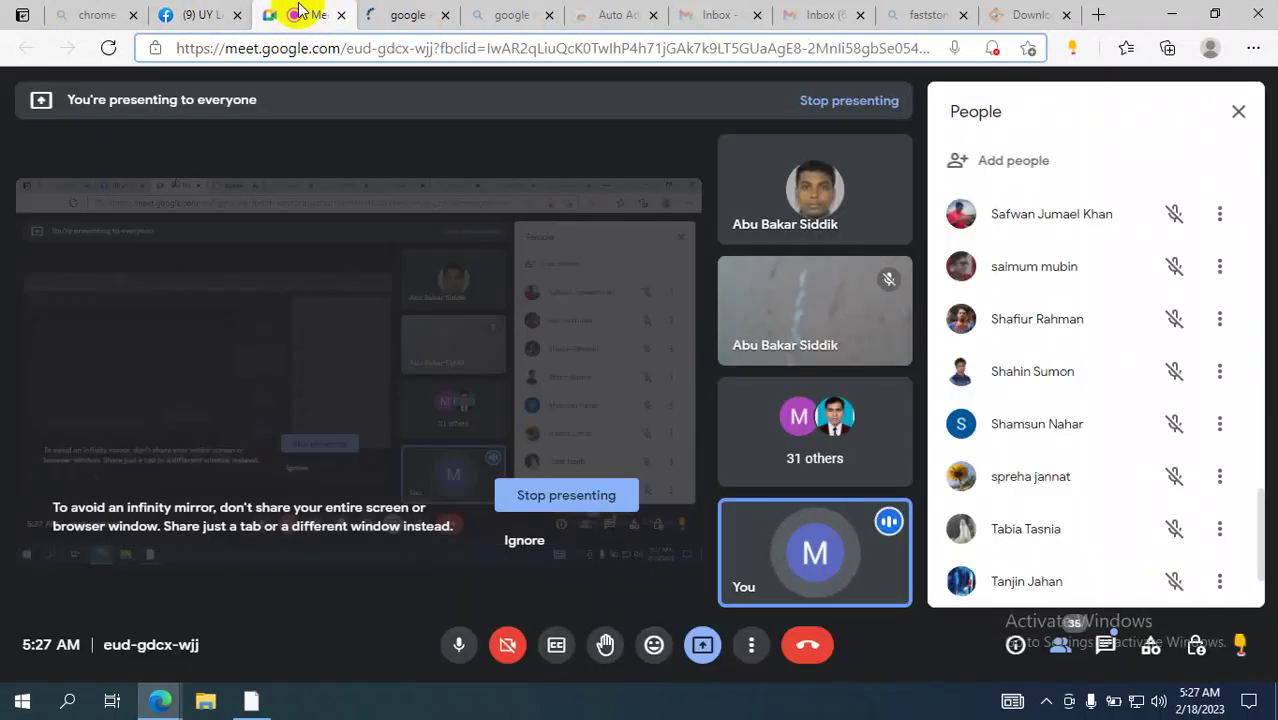
left_click(407, 13)
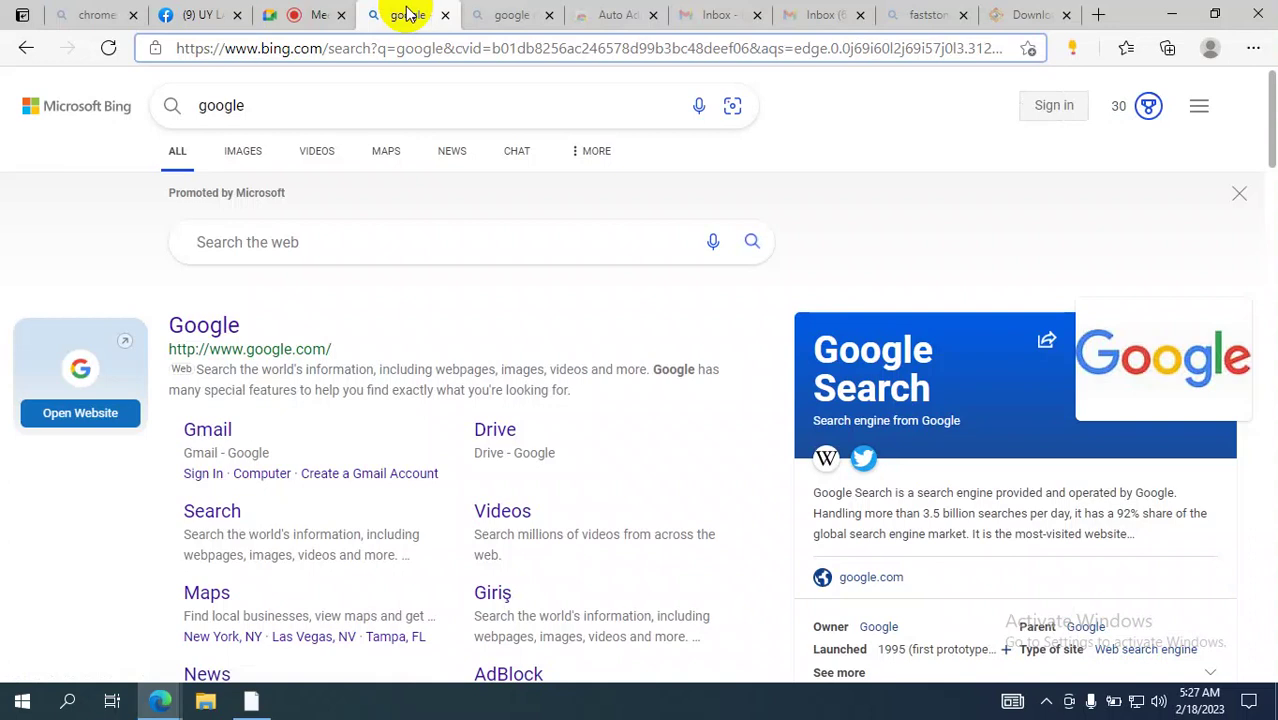
left_click(296, 14)
left_click(216, 16)
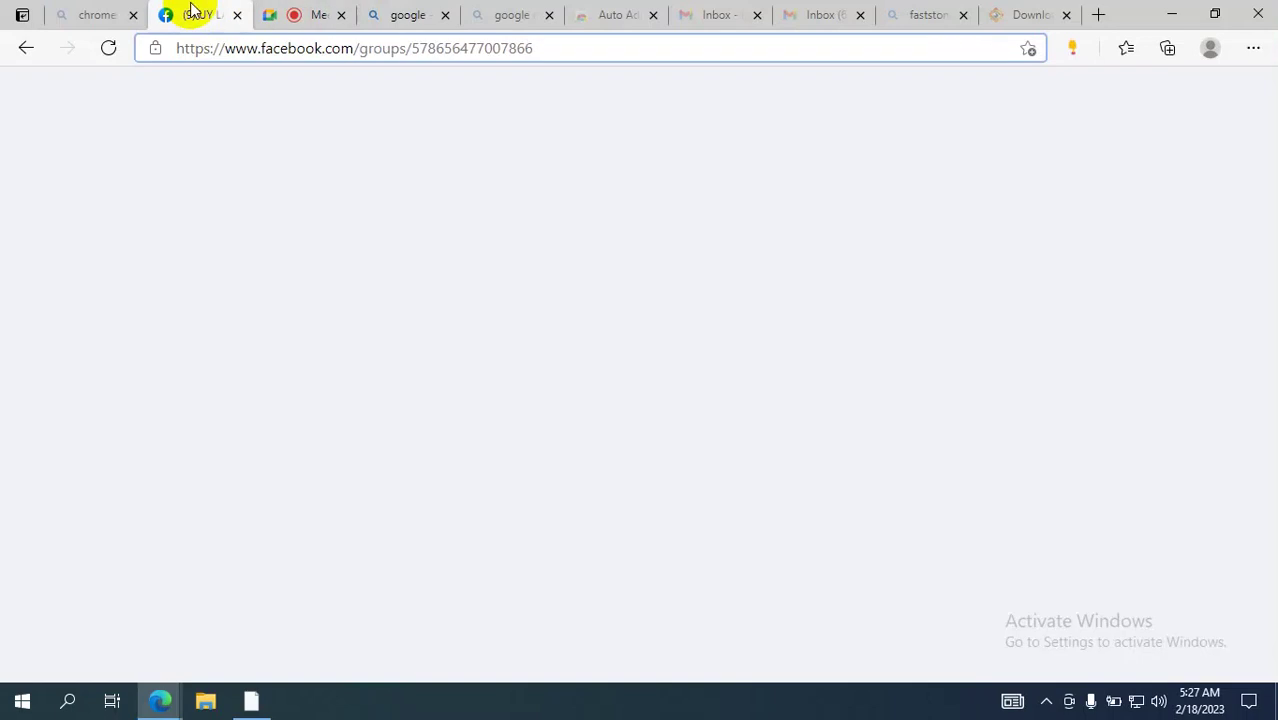
left_click(160, 703)
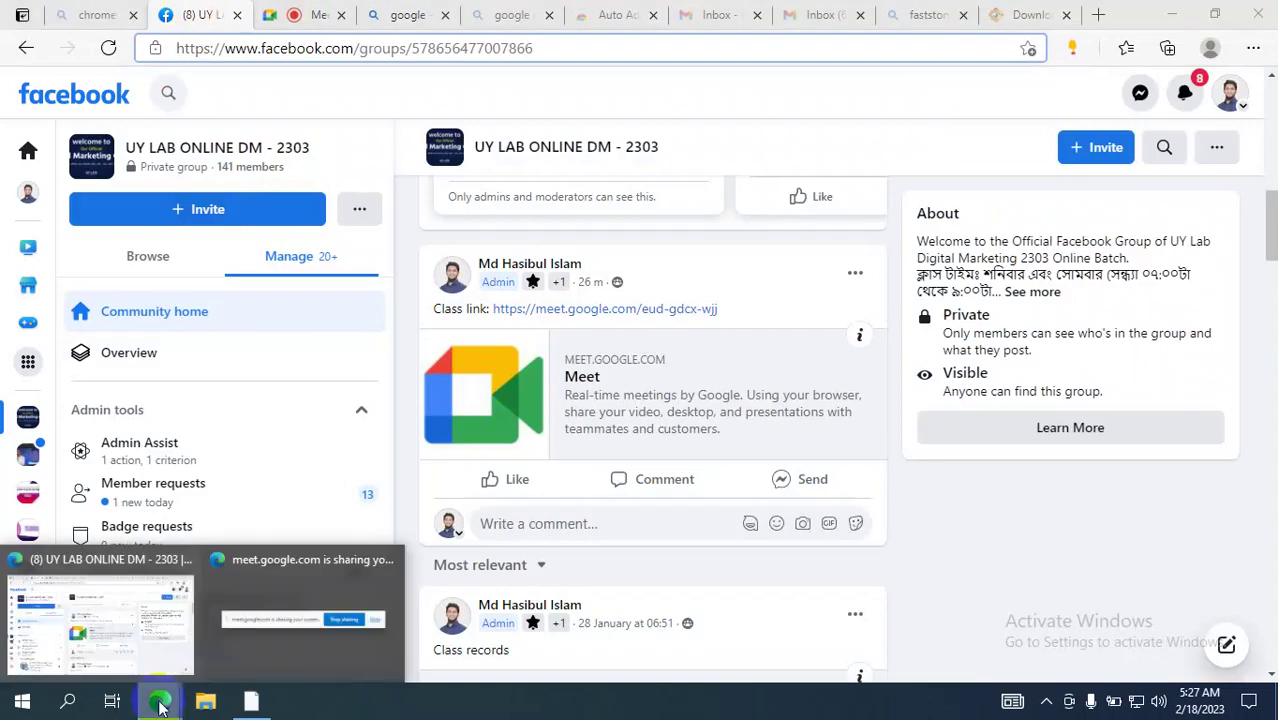
Step: Return to the Ads Manager campaign dialog and review the campaign objectives, including what Awareness is good for
left_click(251, 703)
scroll(586, 309, "down", 1)
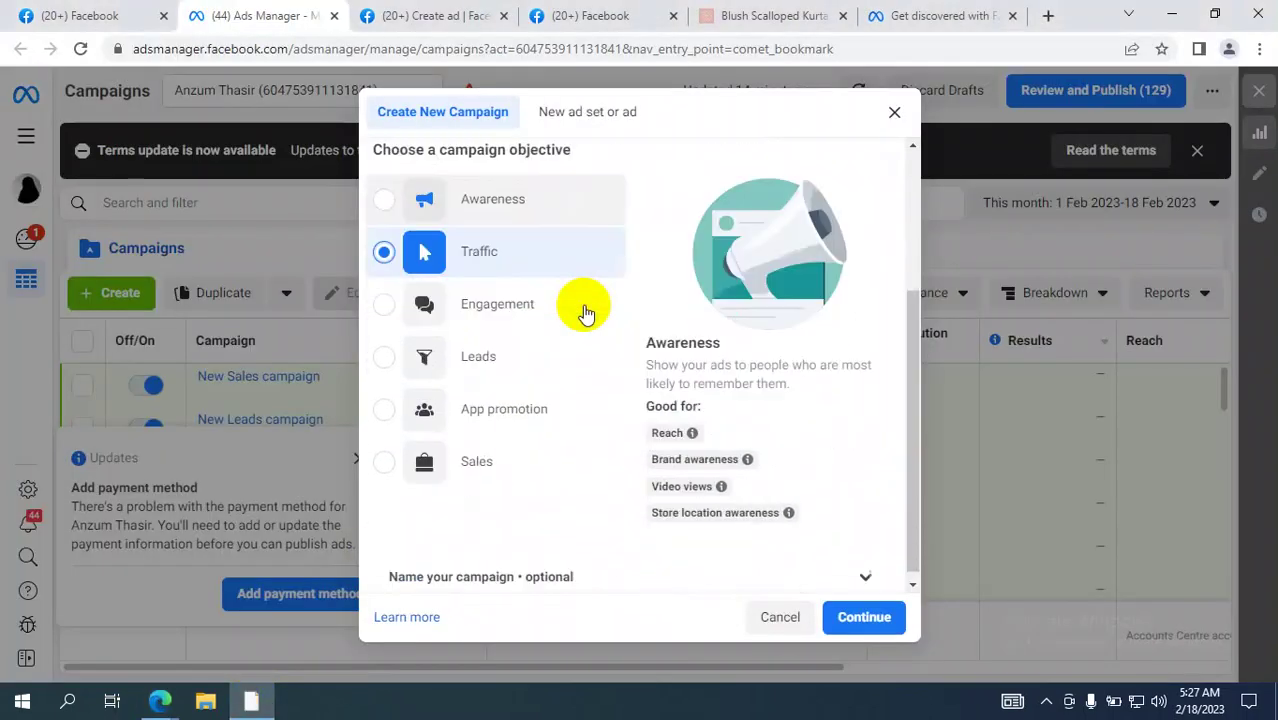
Step: Select the Engagement campaign objective and review what it is good for
scroll(585, 313, "up", 2)
scroll(586, 313, "up", 1)
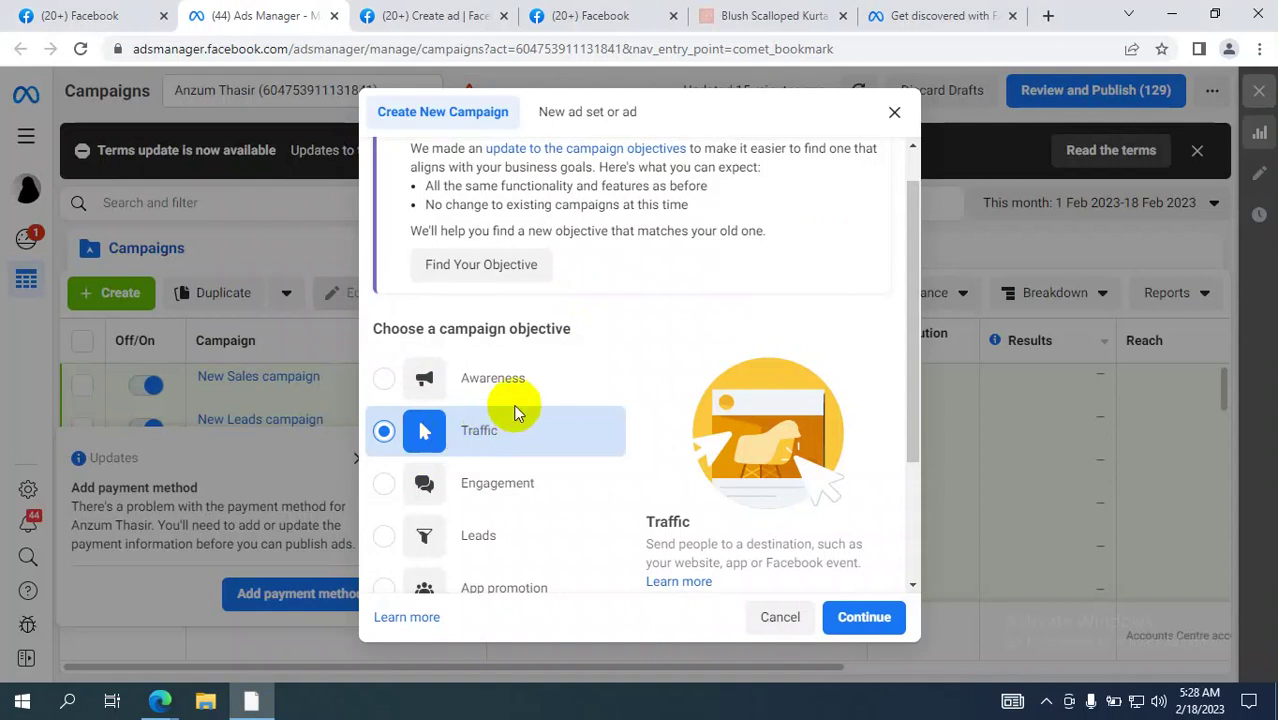
left_click(394, 487)
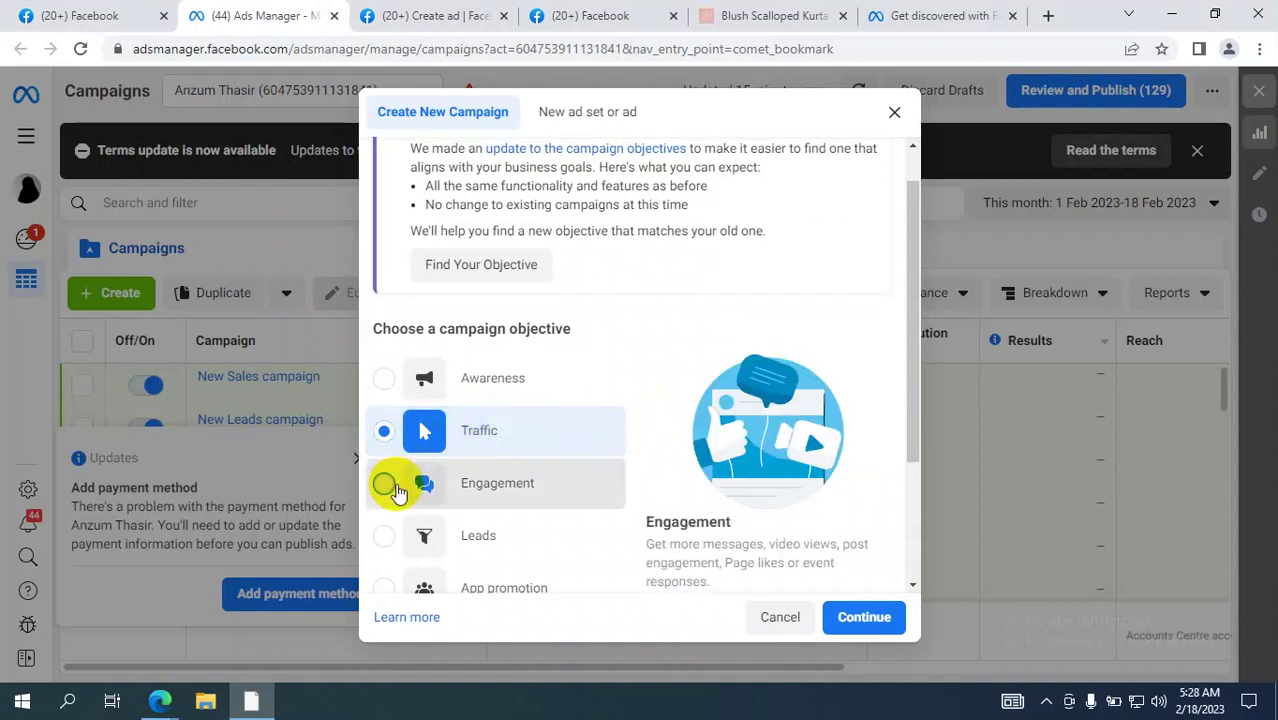
scroll(550, 420, "down", 1)
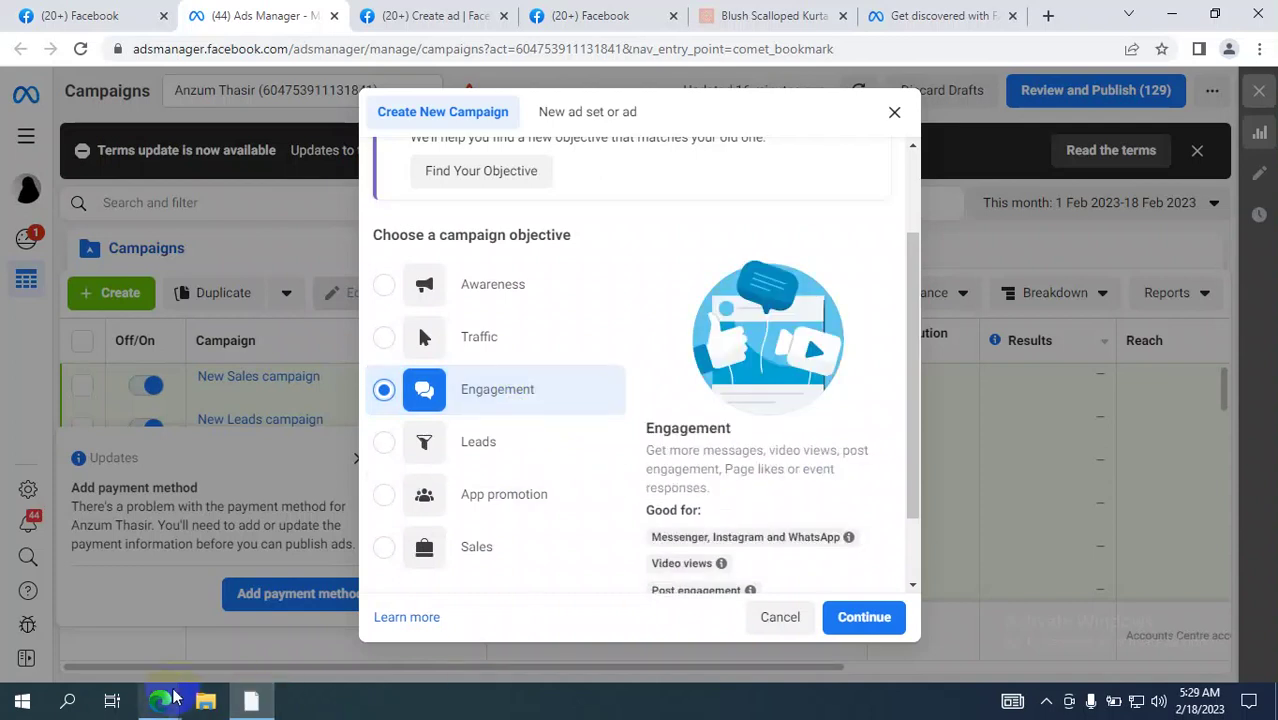
mouse_move(165, 699)
left_click(105, 608)
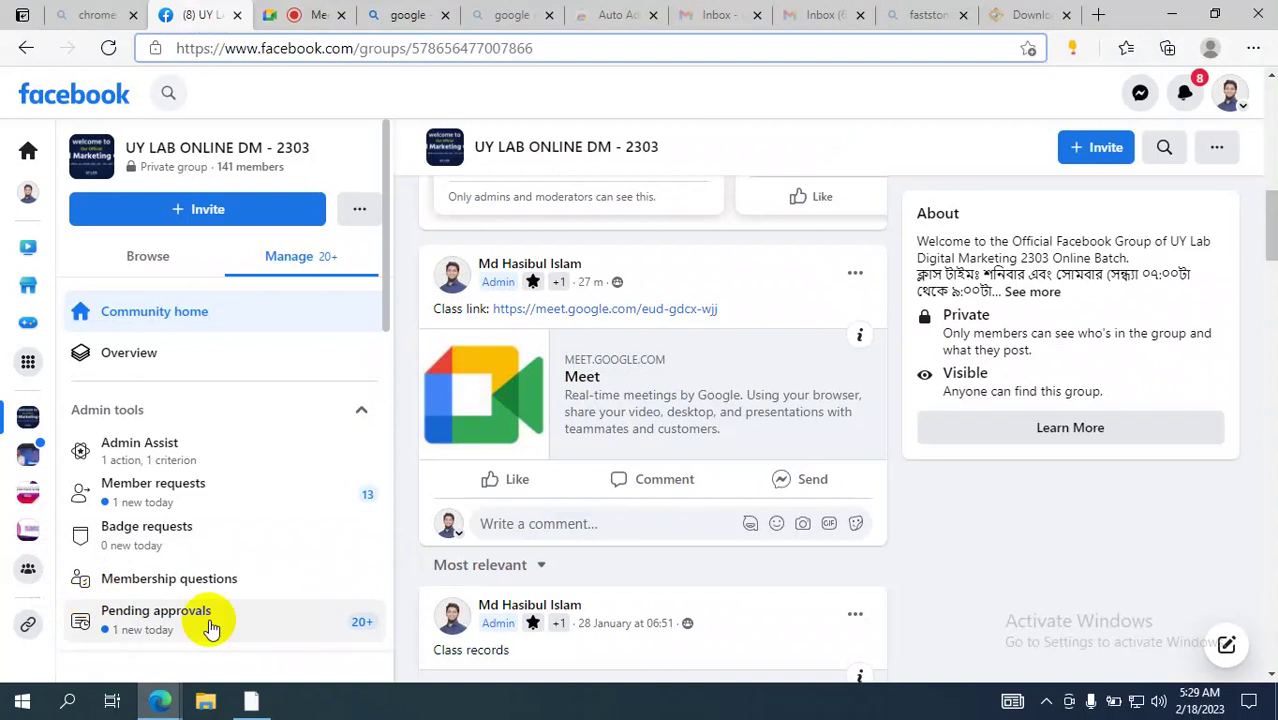
key("alt+Tab")
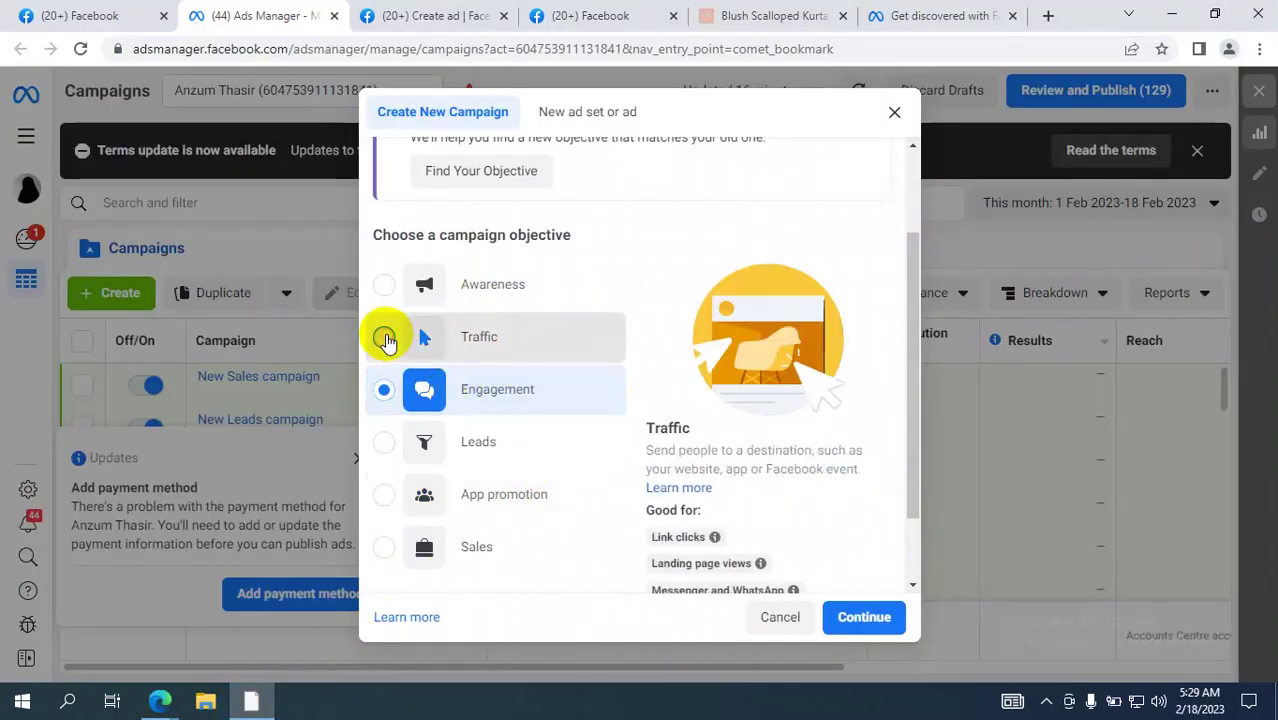
Step: Compare the Traffic and Engagement campaign objectives by selecting Traffic first and Engagement second
left_click(385, 339)
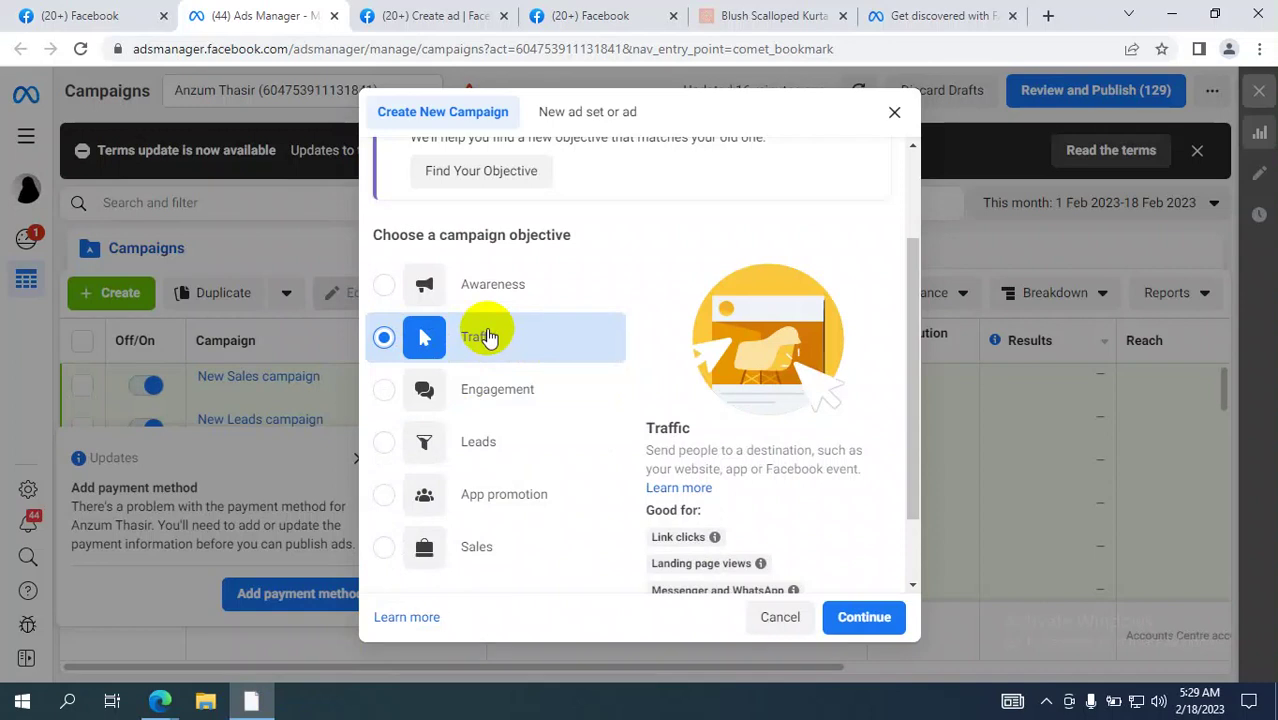
left_click(384, 392)
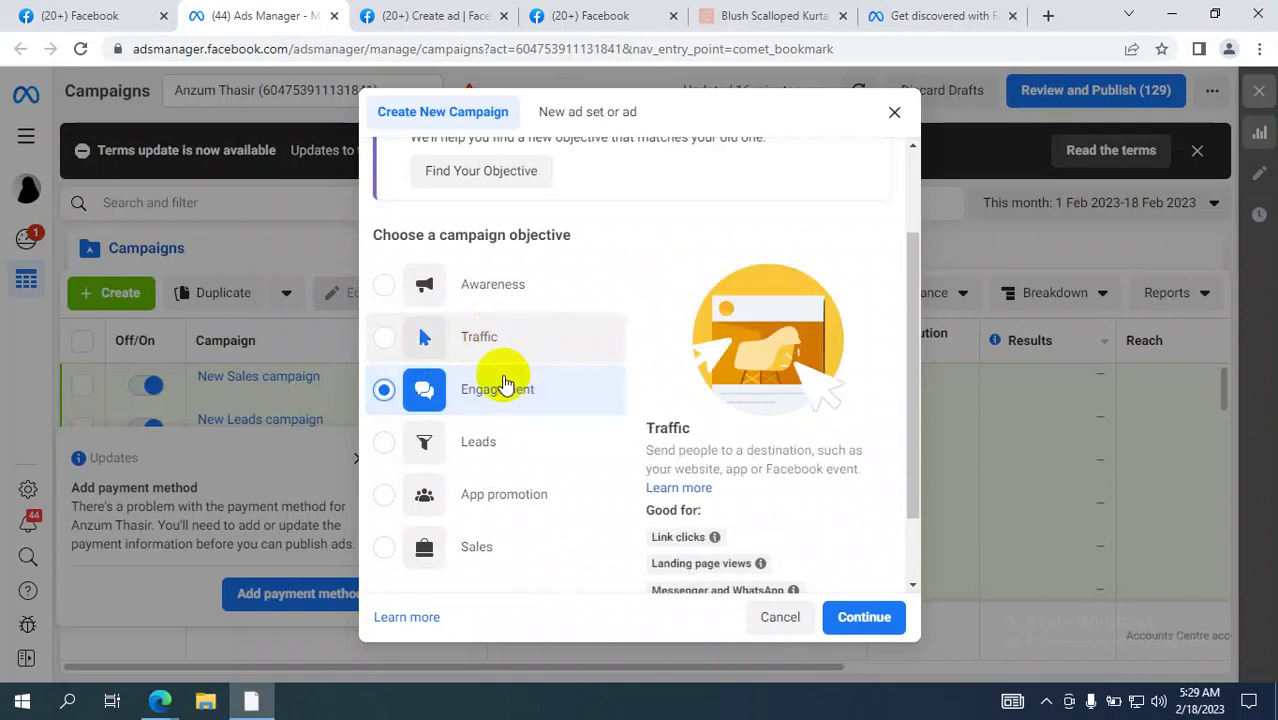
left_click(443, 393)
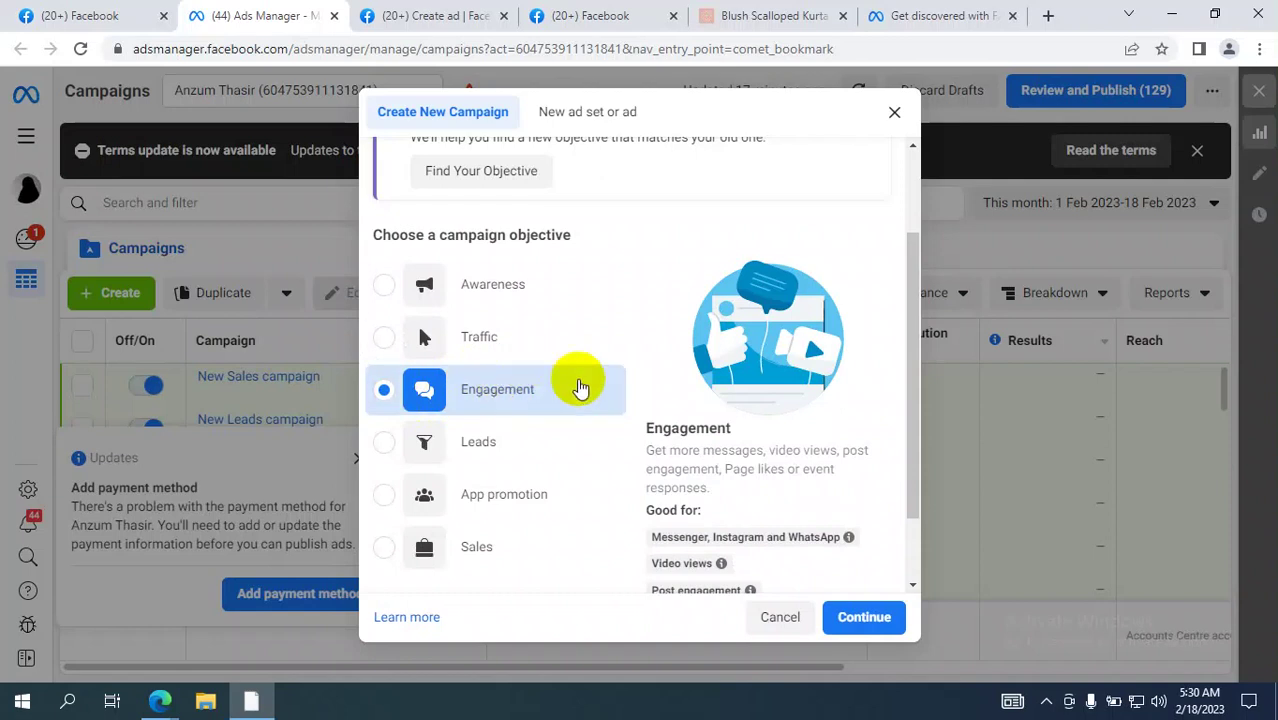
Step: Select the Sales campaign objective and review its description alongside Engagement and Awareness
left_click(383, 550)
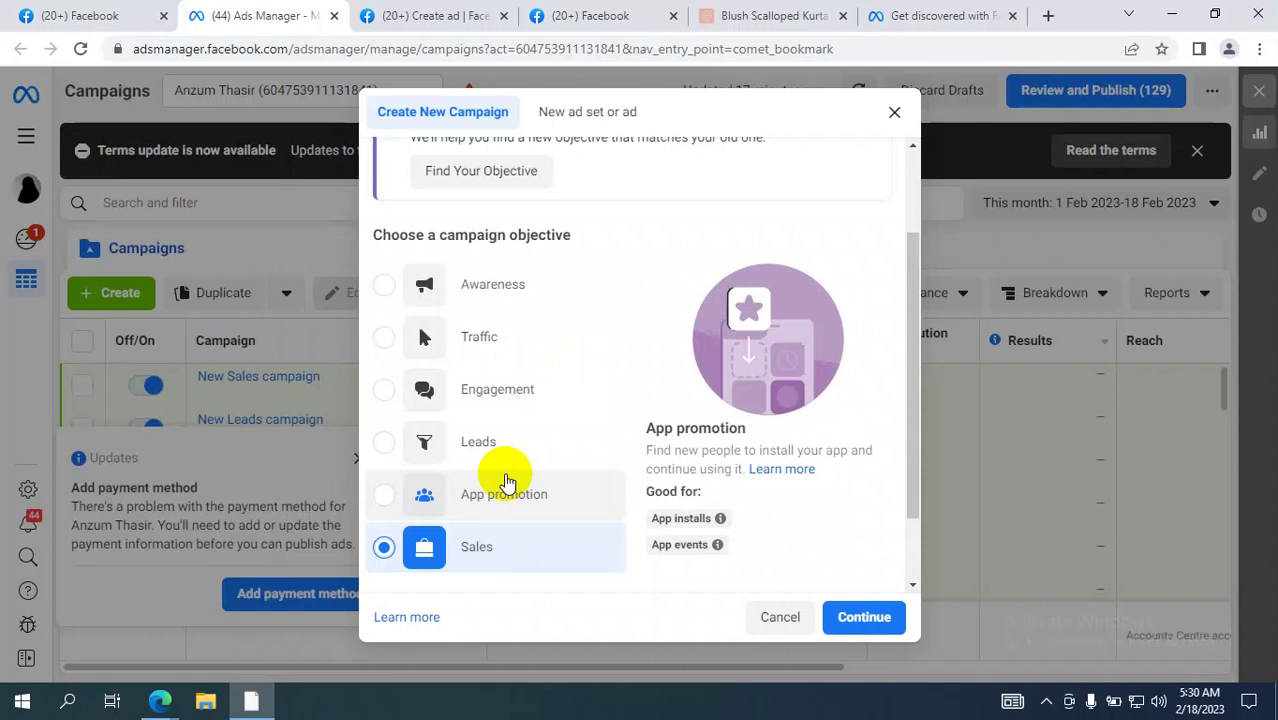
left_click(448, 547)
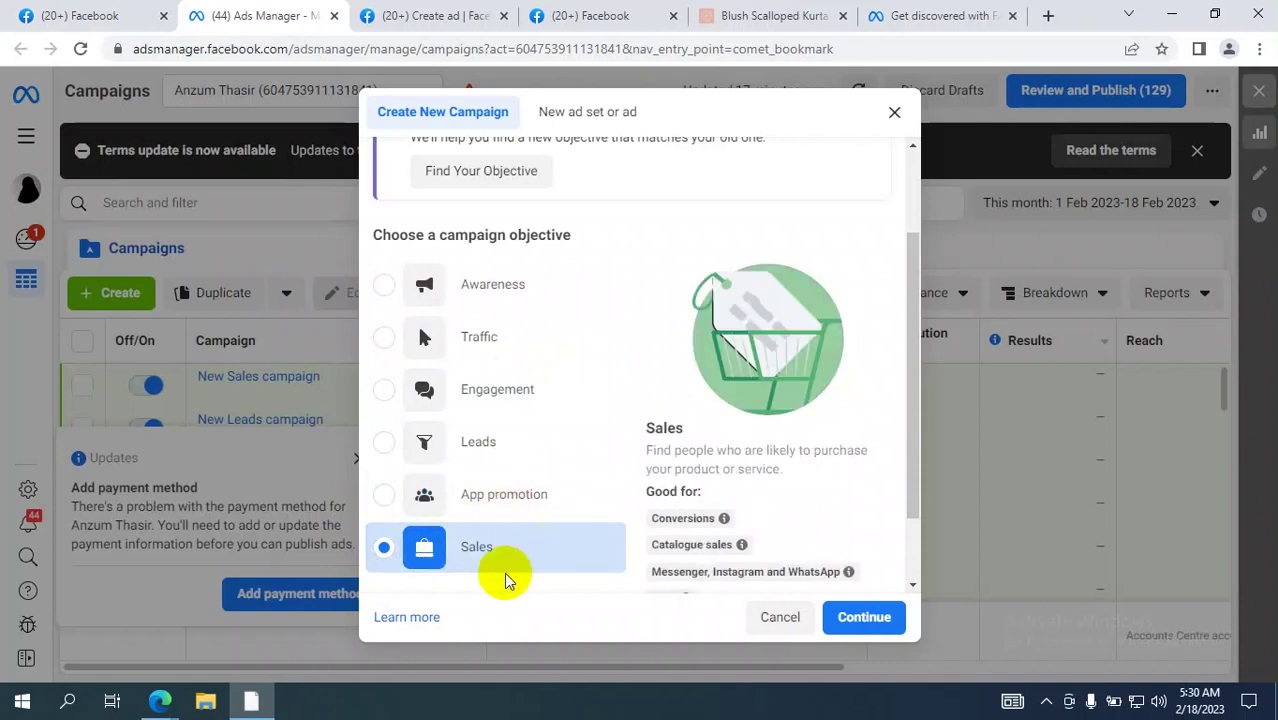
scroll(650, 535, "down", 1)
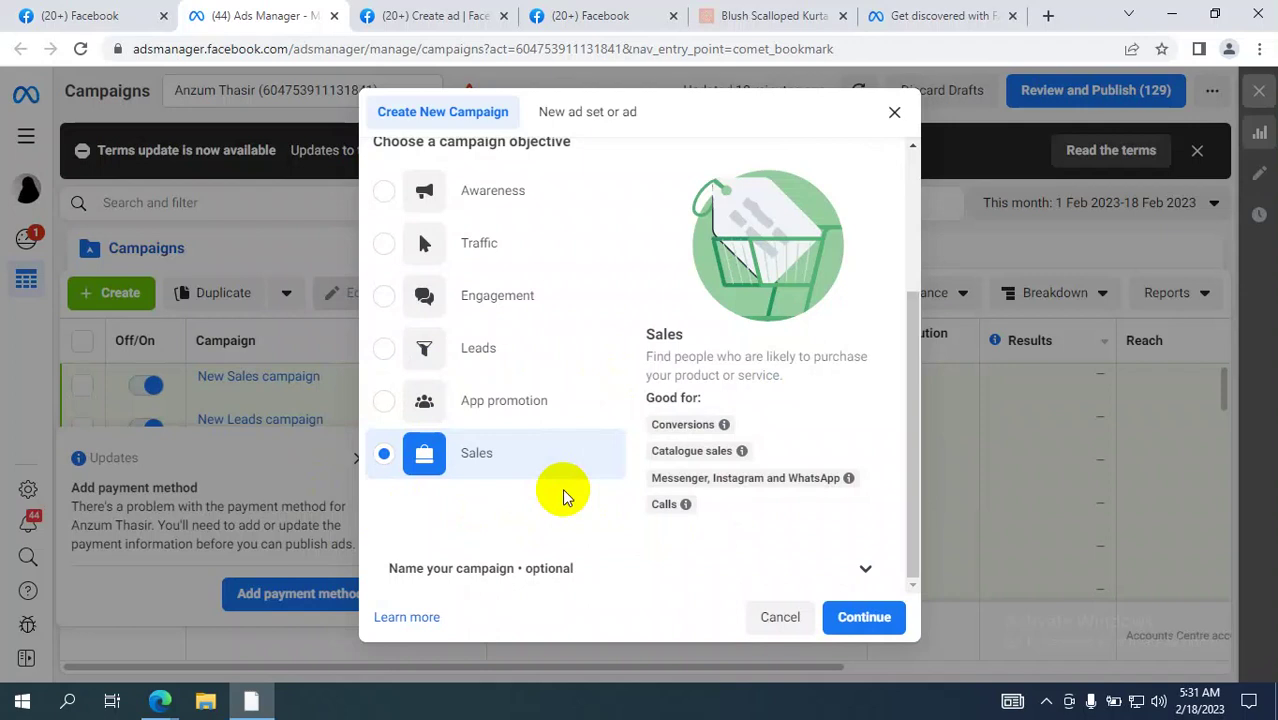
scroll(505, 280, "up", 5)
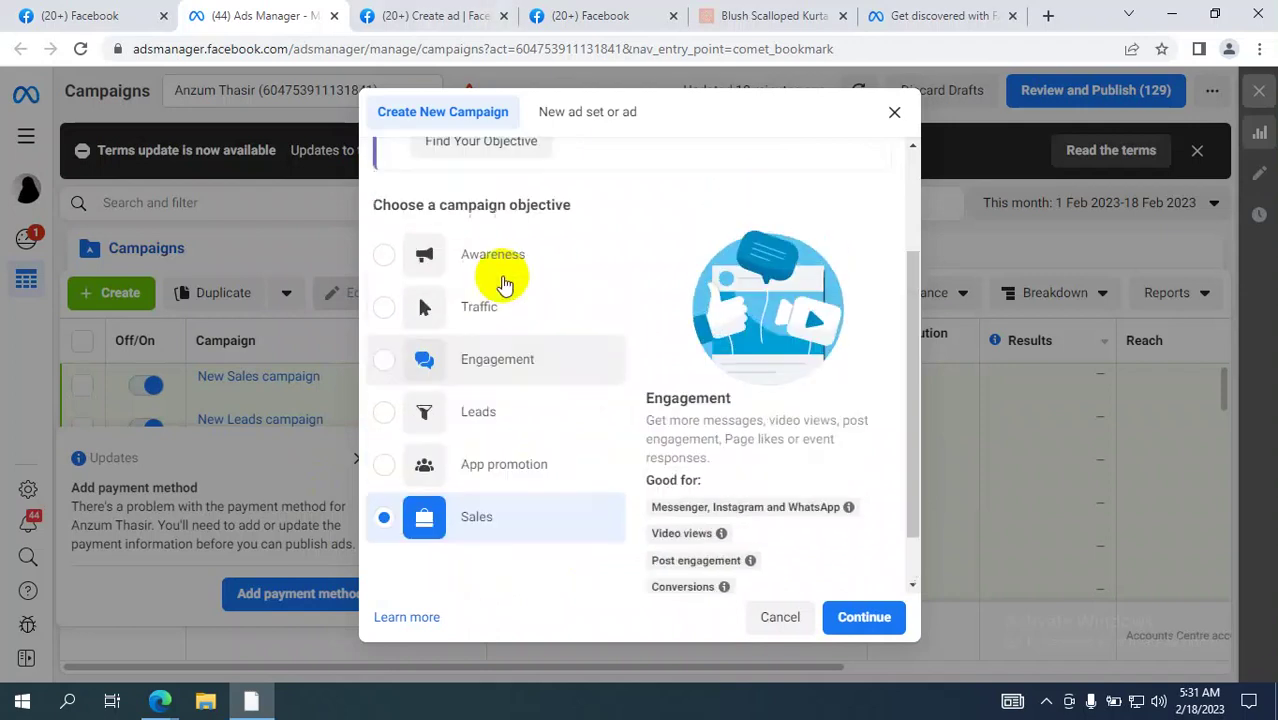
scroll(515, 330, "down", 4)
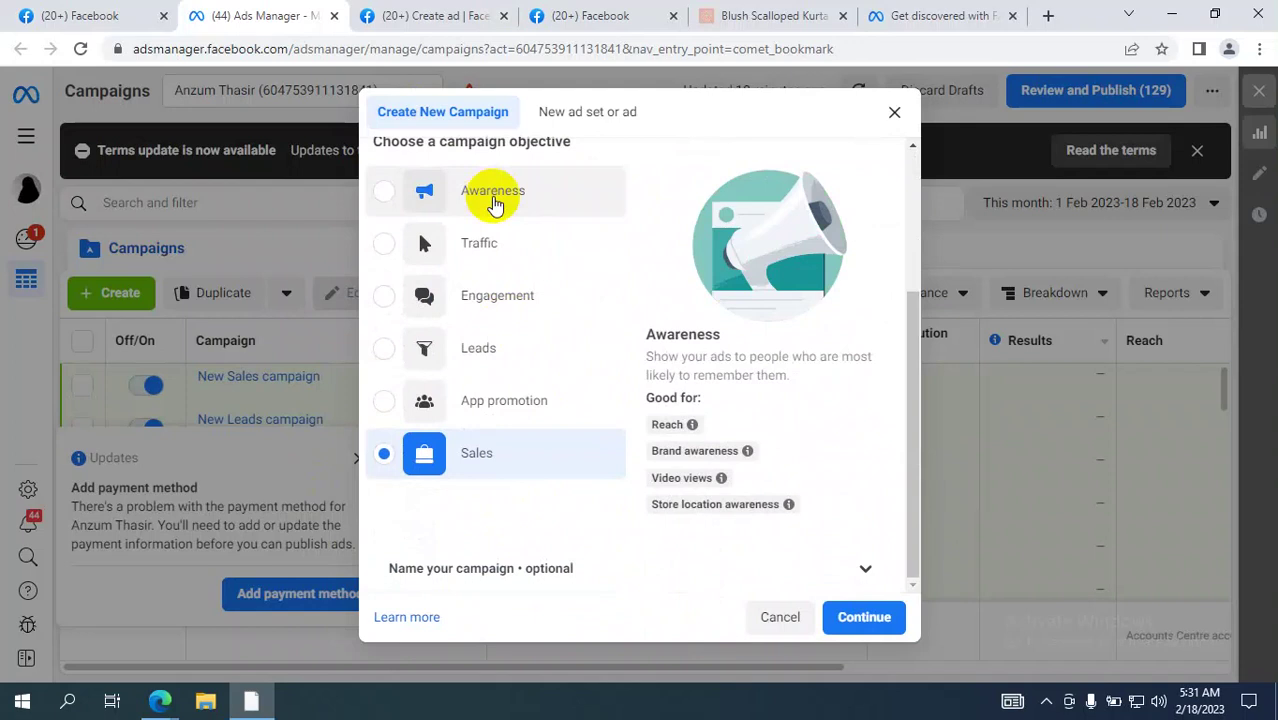
Step: Select the Traffic, Engagement and Sales objectives in turn, and examine the Conversions entry under Sales
left_click(460, 246)
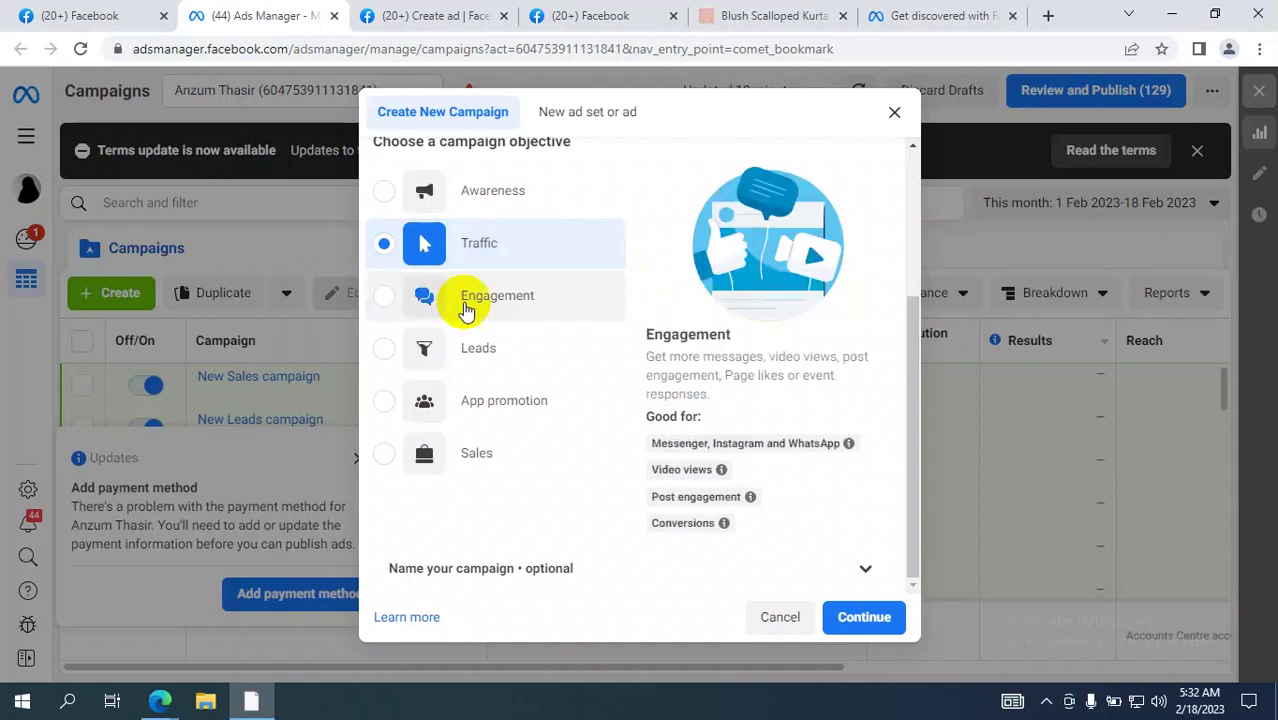
left_click(390, 297)
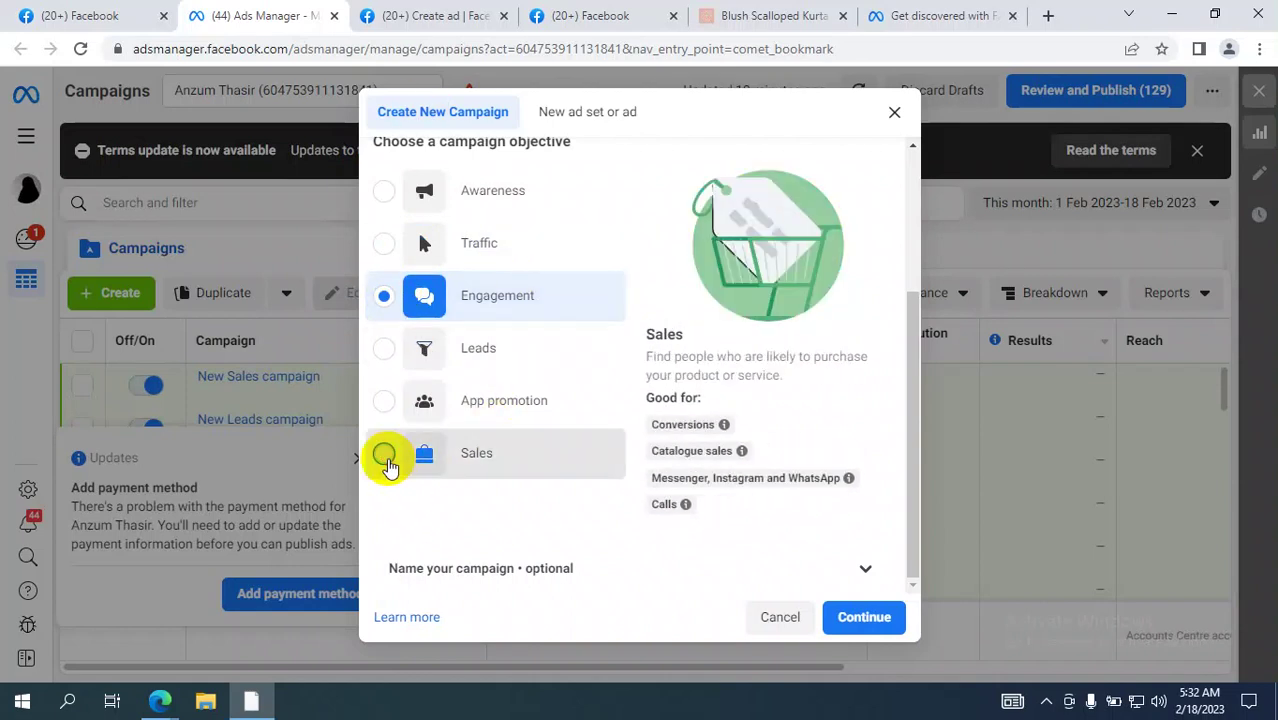
left_click(382, 453)
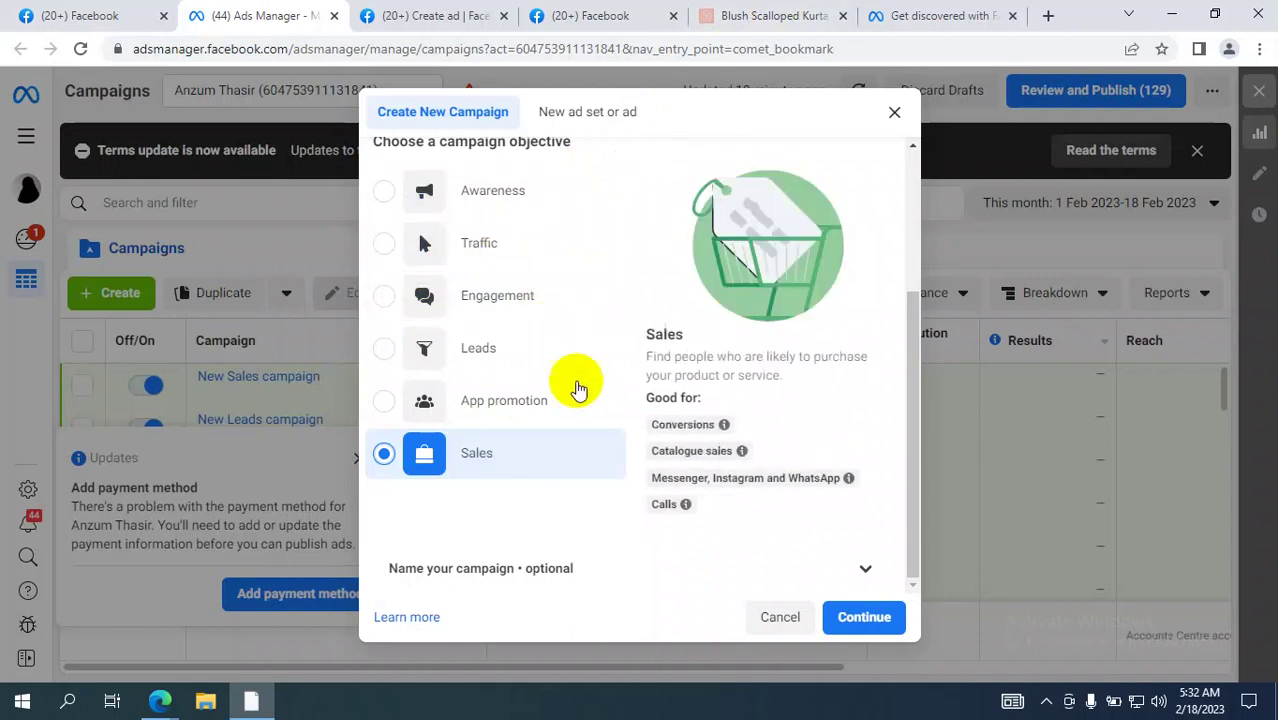
mouse_move(726, 425)
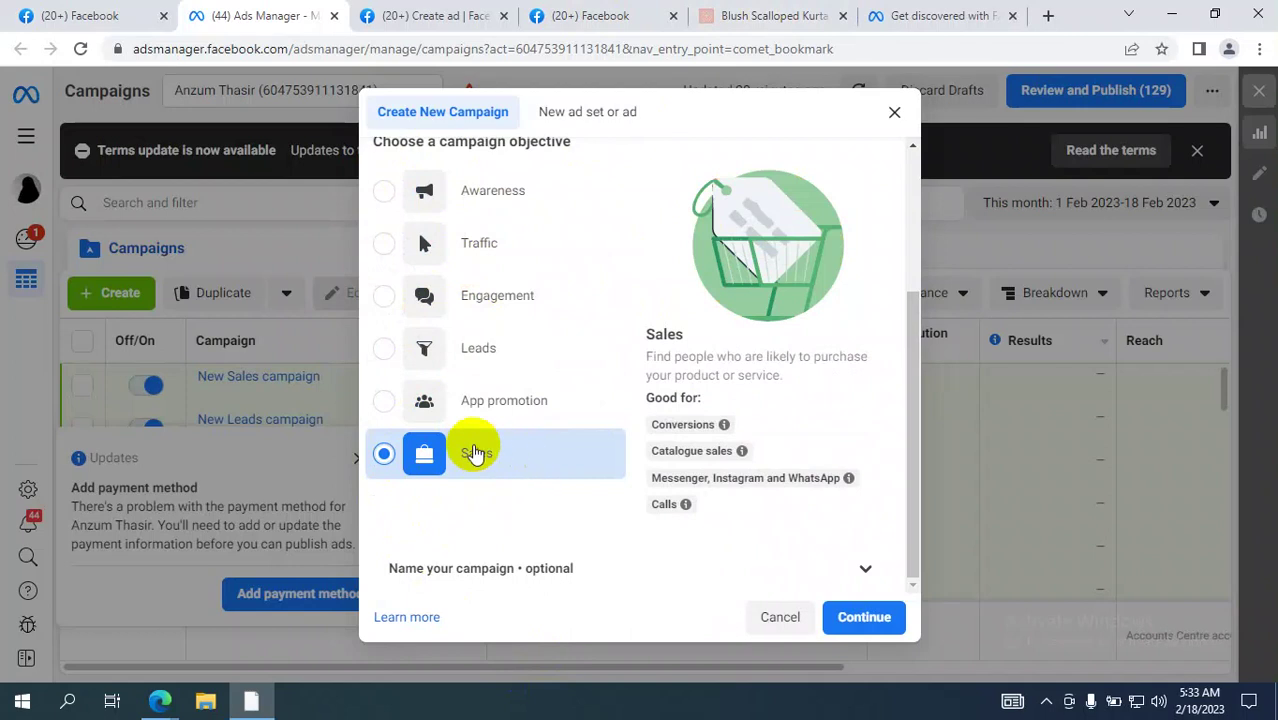
left_click(475, 455)
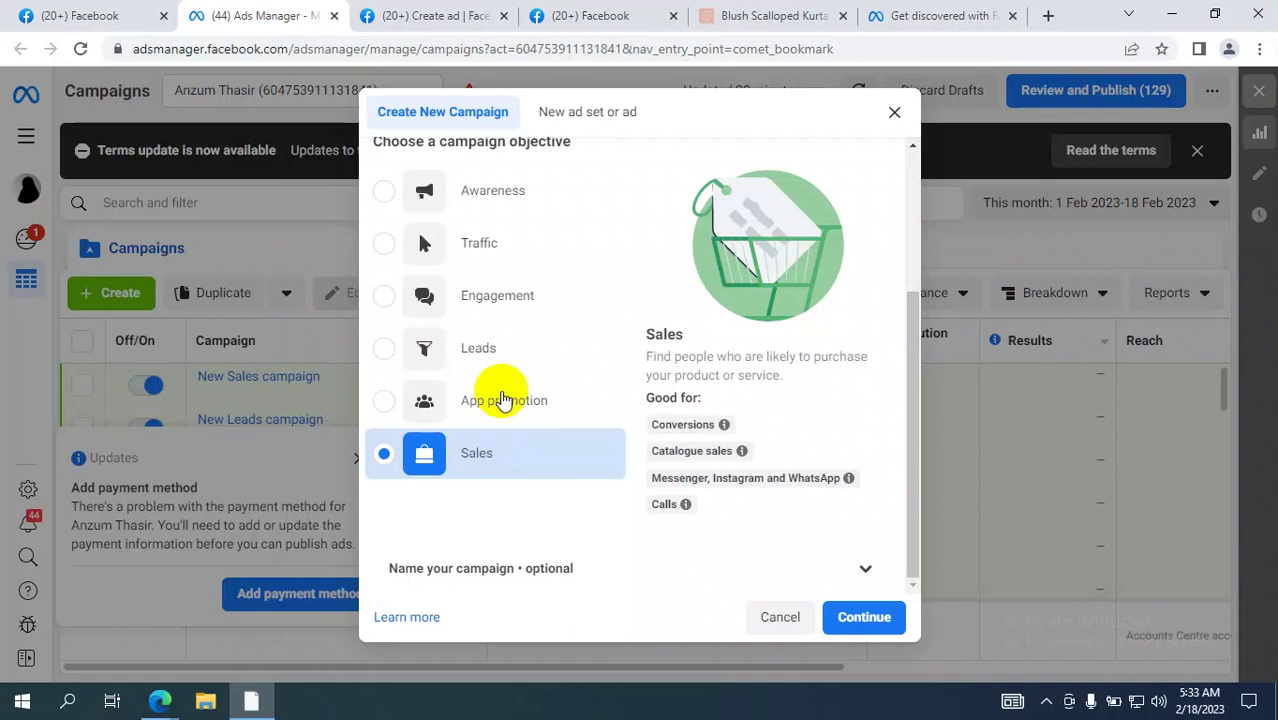
scroll(517, 307, "up", 3)
scroll(624, 365, "down", 5)
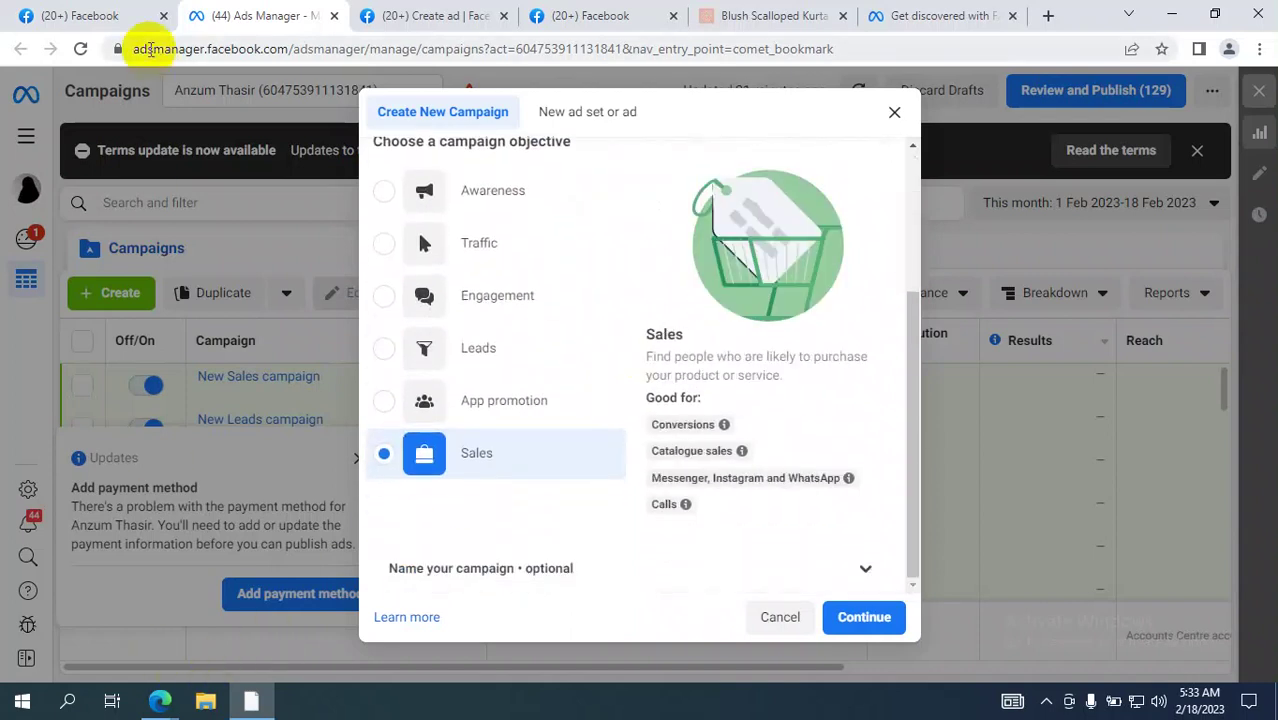
Step: Check the people list in the Google Meet call, and return to the campaign objectives in Ads Manager
left_click(160, 705)
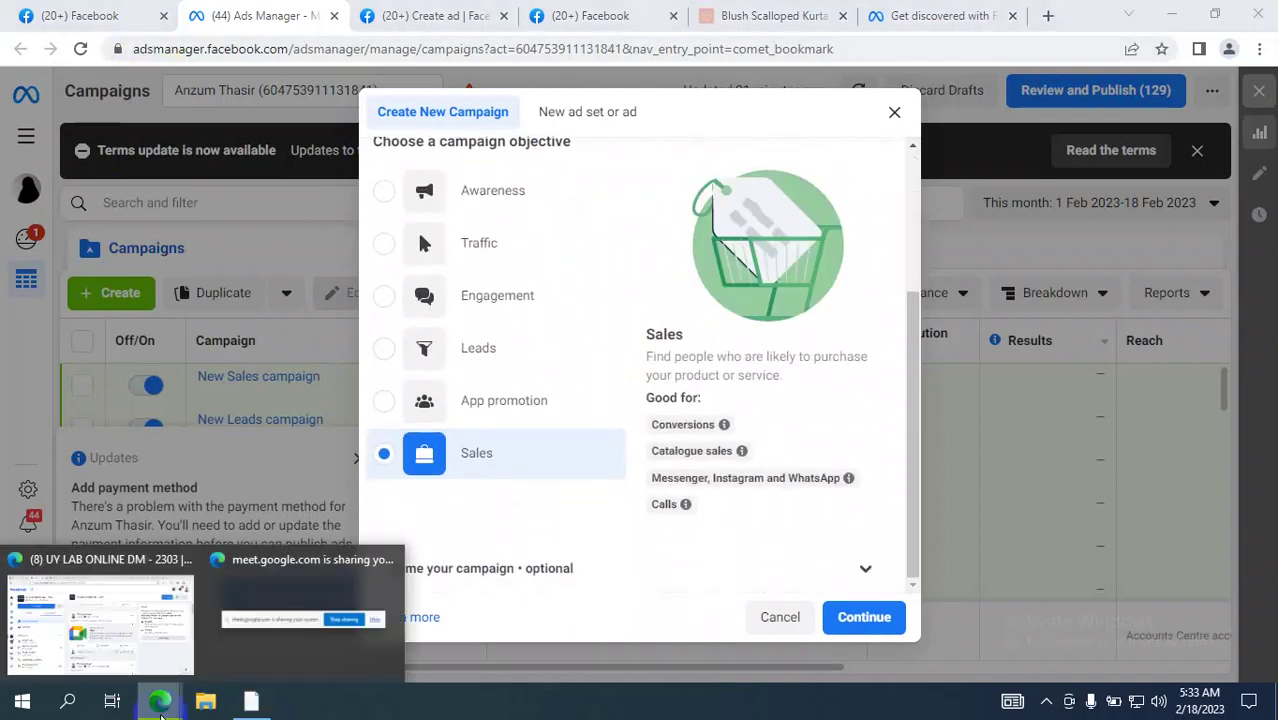
left_click(128, 662)
left_click(290, 14)
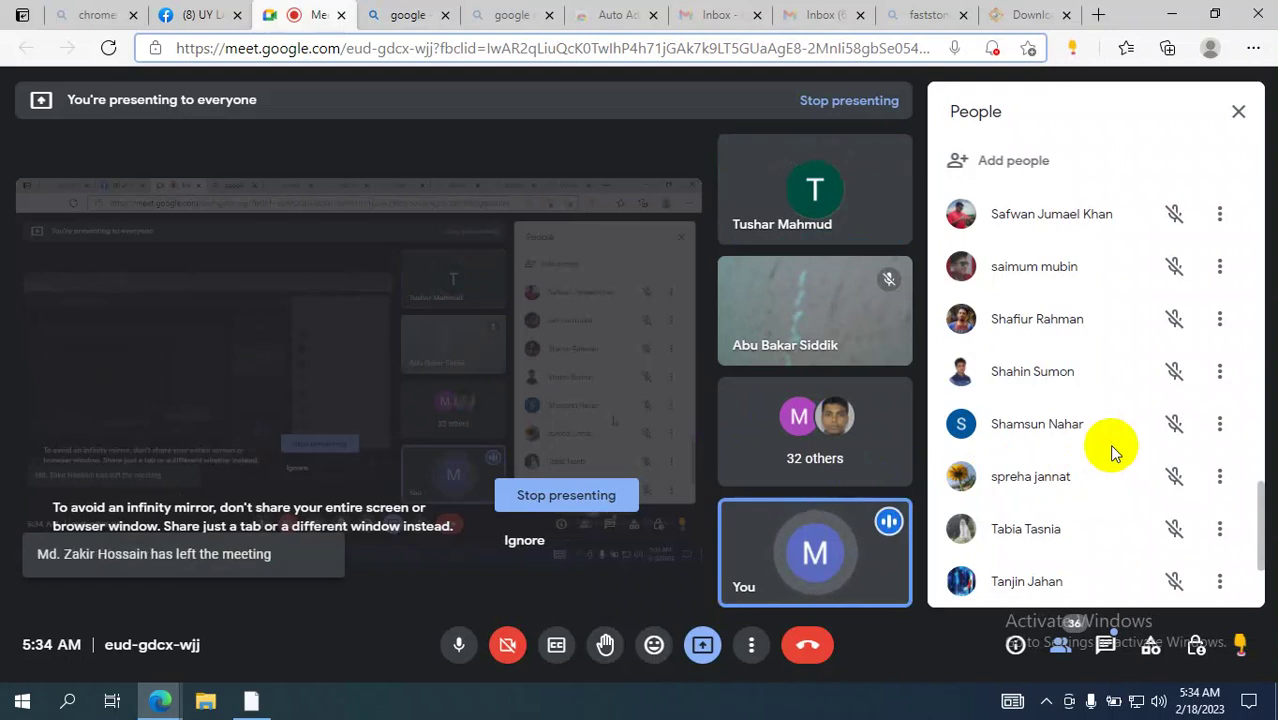
key("alt+Tab")
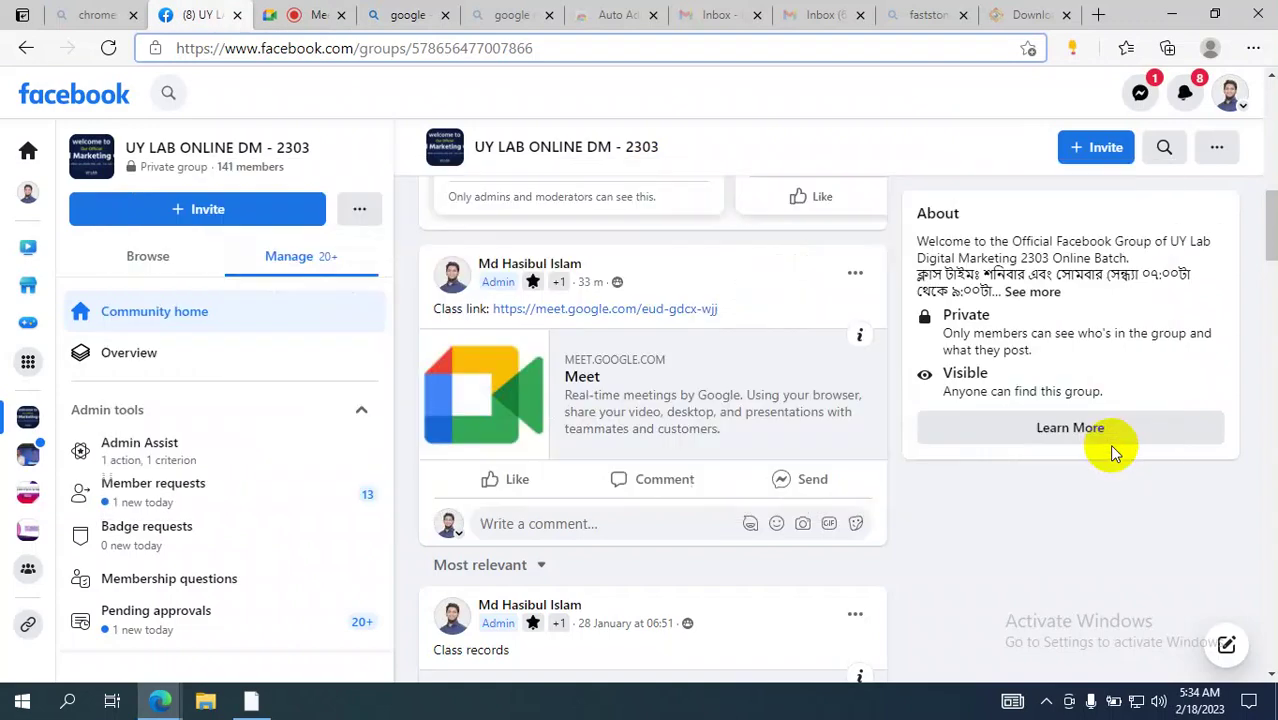
left_click(305, 15)
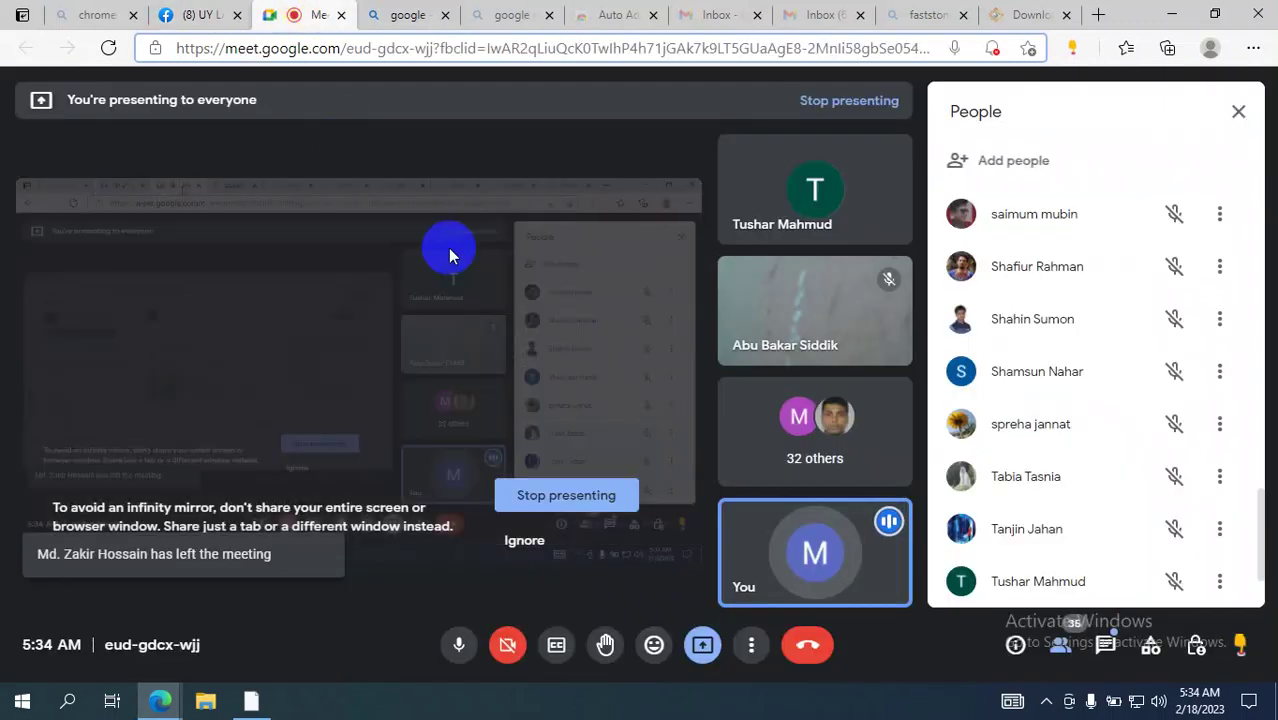
left_click(253, 703)
scroll(585, 305, "up", 3)
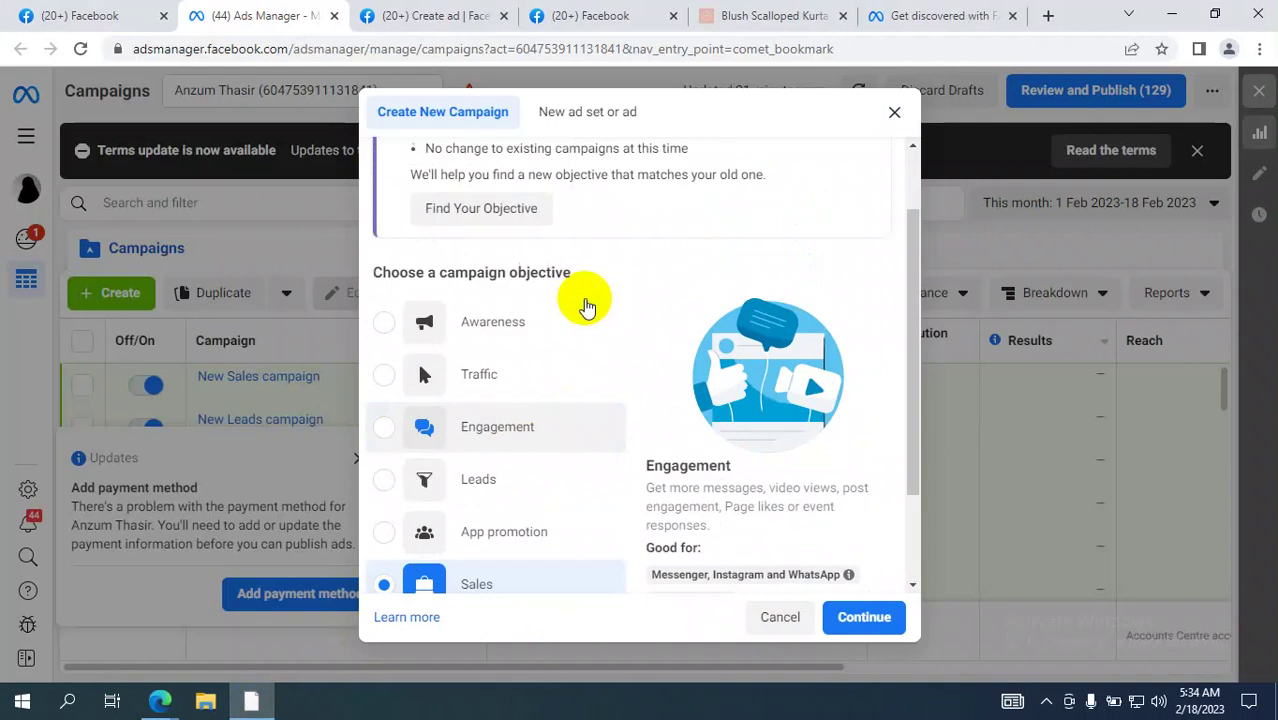
scroll(587, 305, "down", 3)
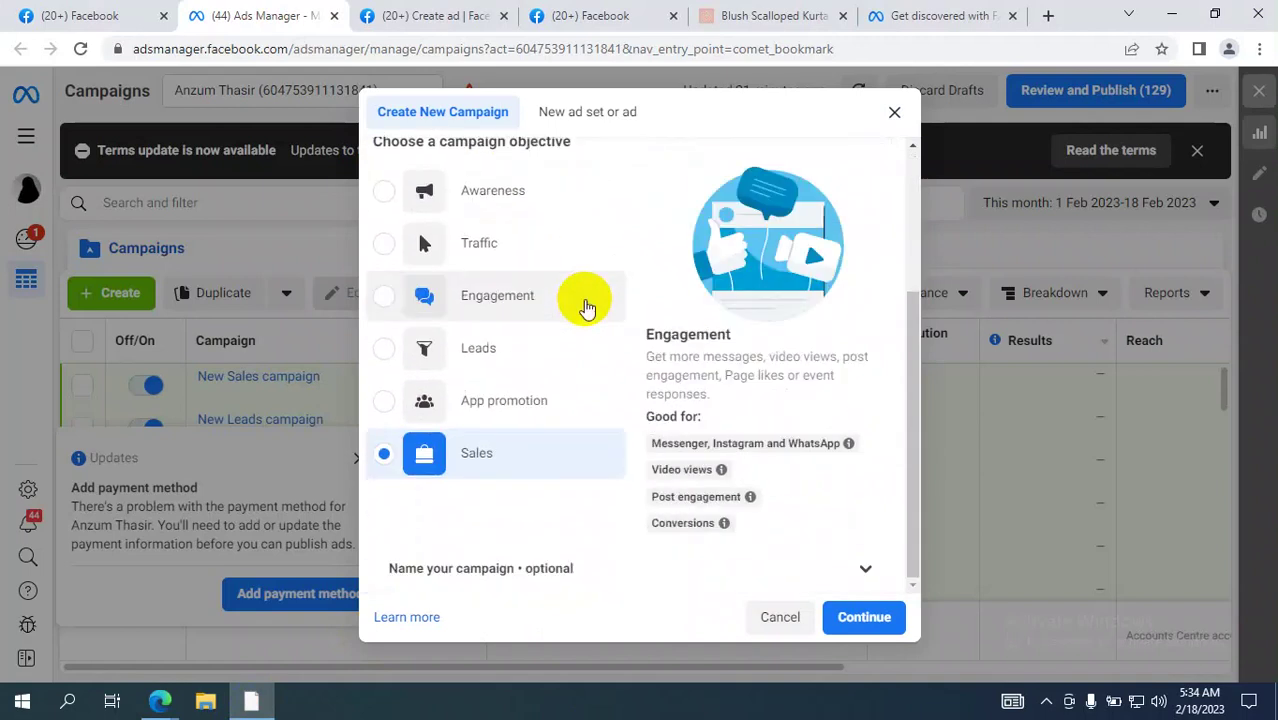
scroll(530, 285, "up", 3)
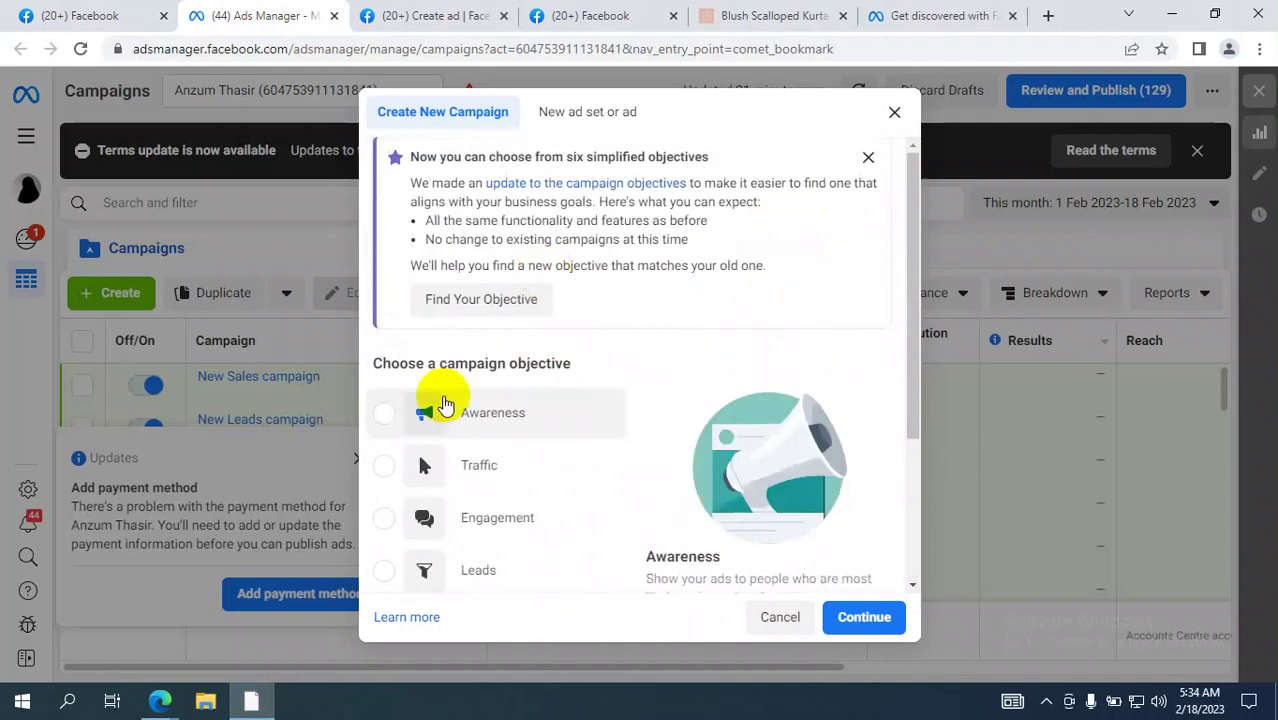
Step: Alternate between the Google Meet call and the Ads Manager campaign dialog to check on the participants
key("alt+Tab")
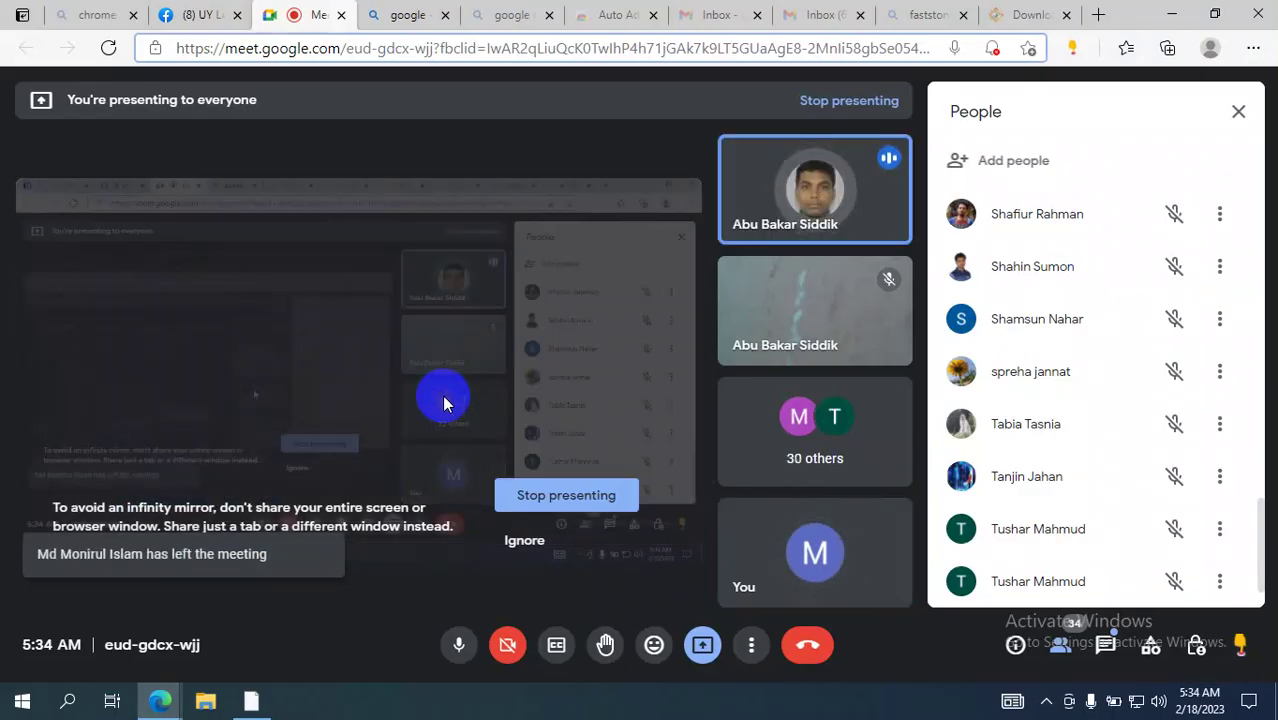
key("alt+Tab")
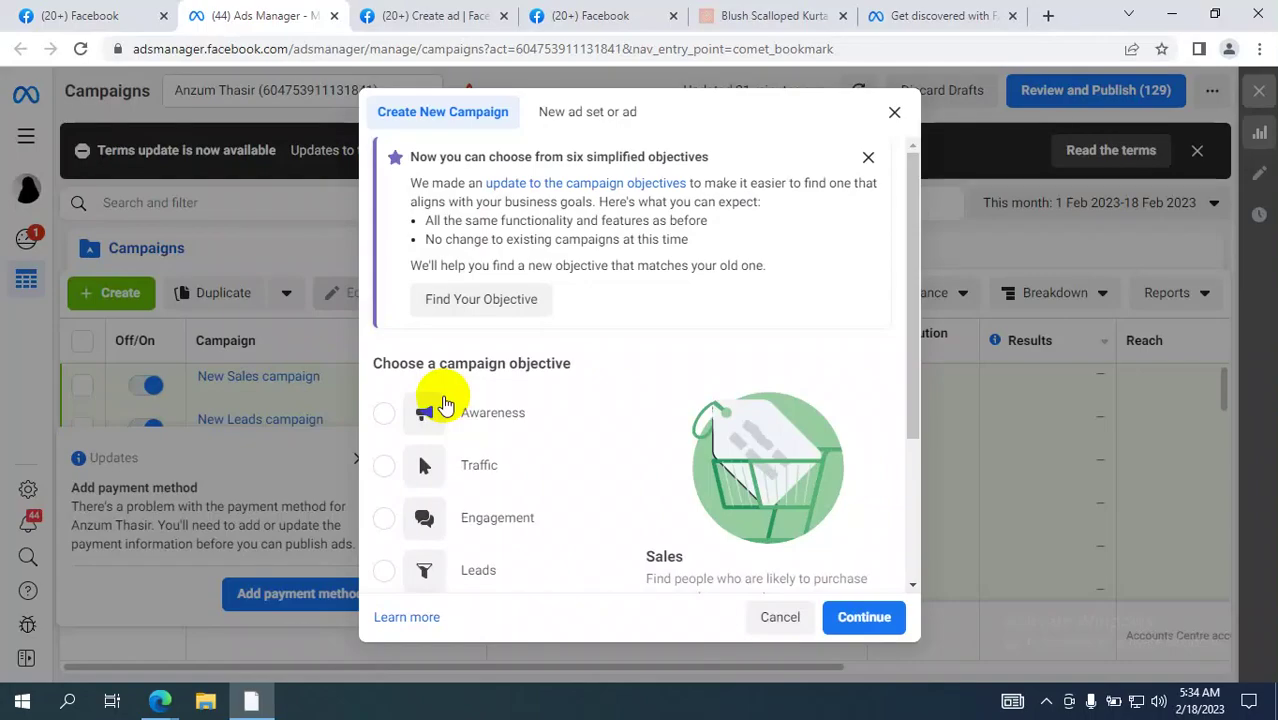
key("alt+Tab")
key("alt+Tab")
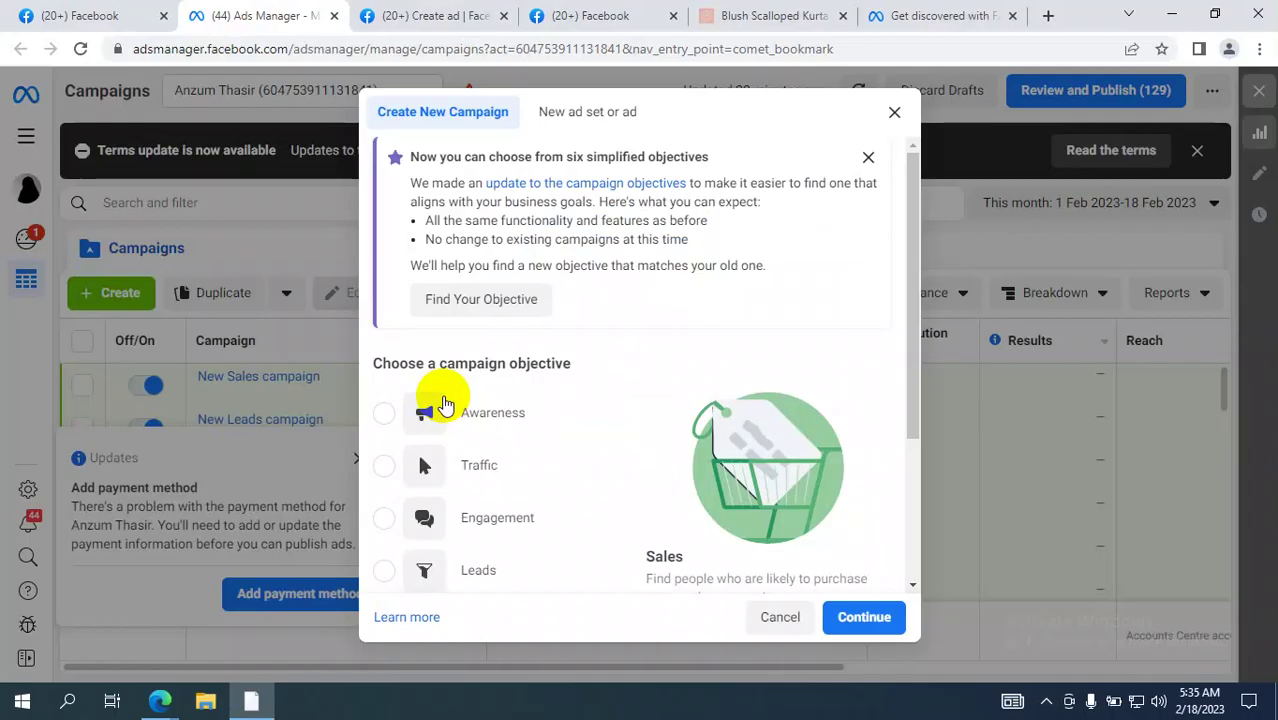
key("alt+Tab")
key("alt+Tab")
Step: Compare the Traffic, Engagement and Sales campaign objectives by selecting each in turn, finishing with Sales selected
scroll(490, 430, "down", 2)
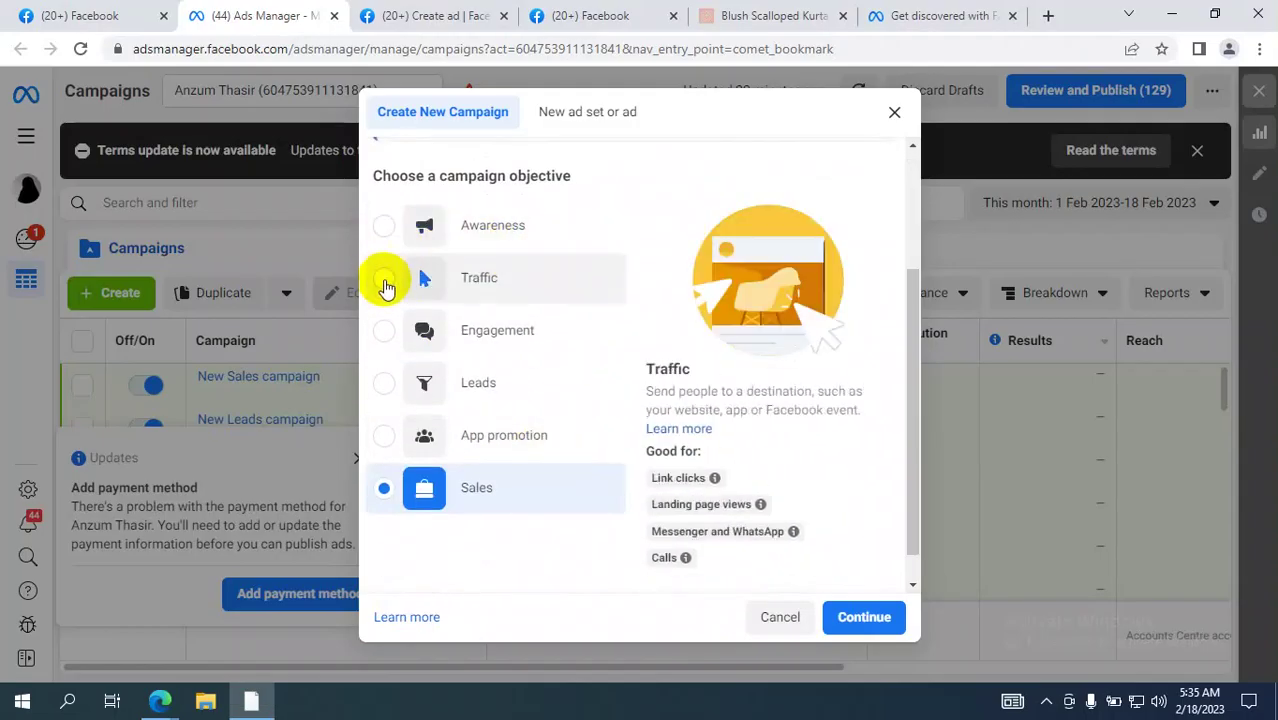
left_click(485, 282)
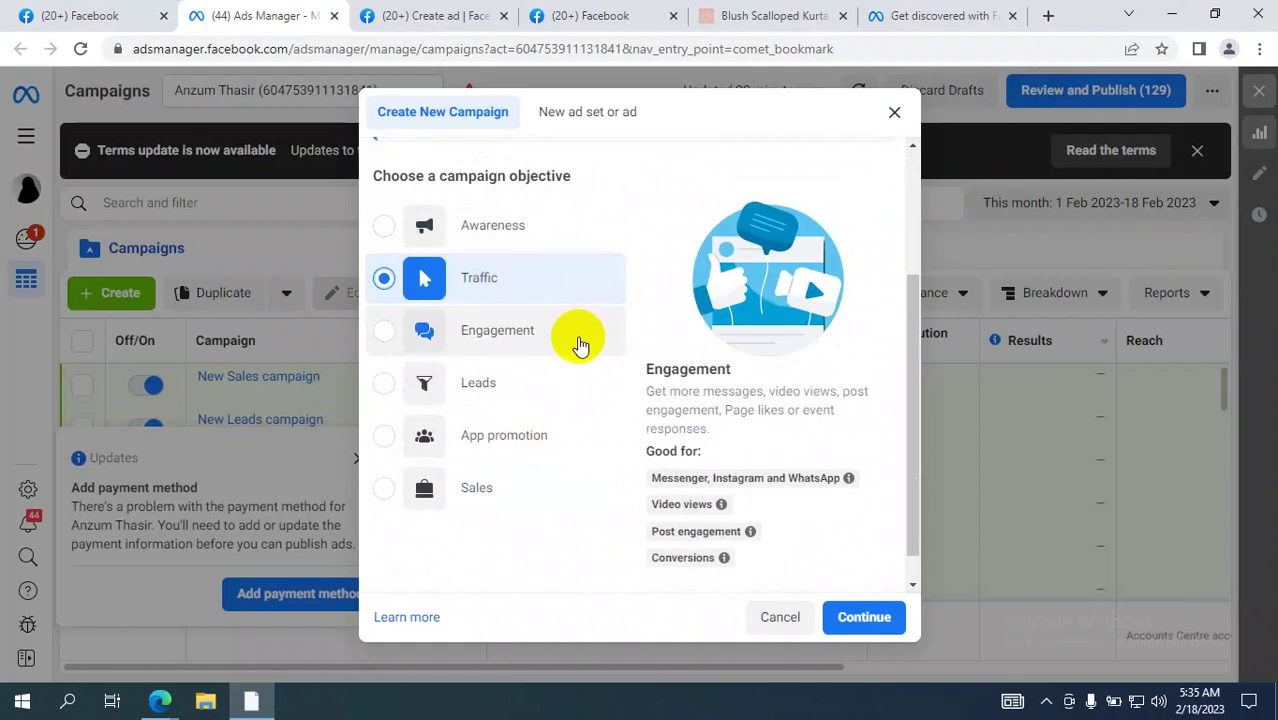
left_click(383, 331)
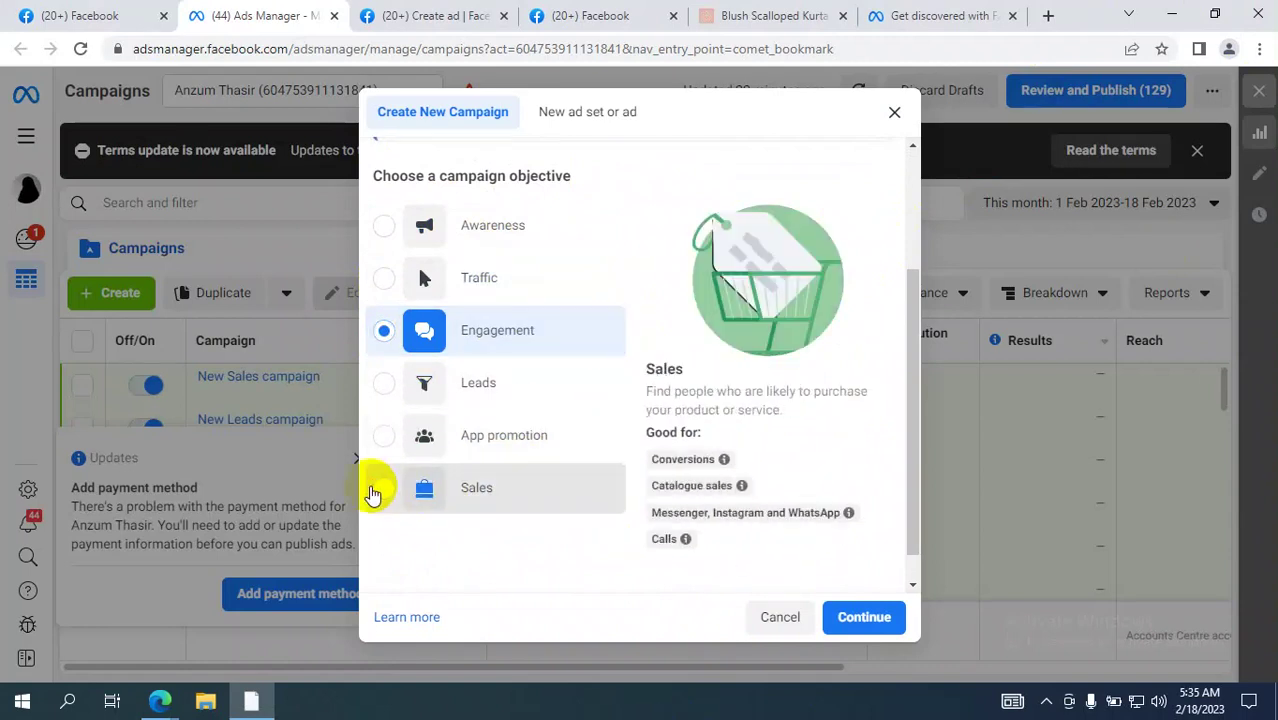
left_click(411, 506)
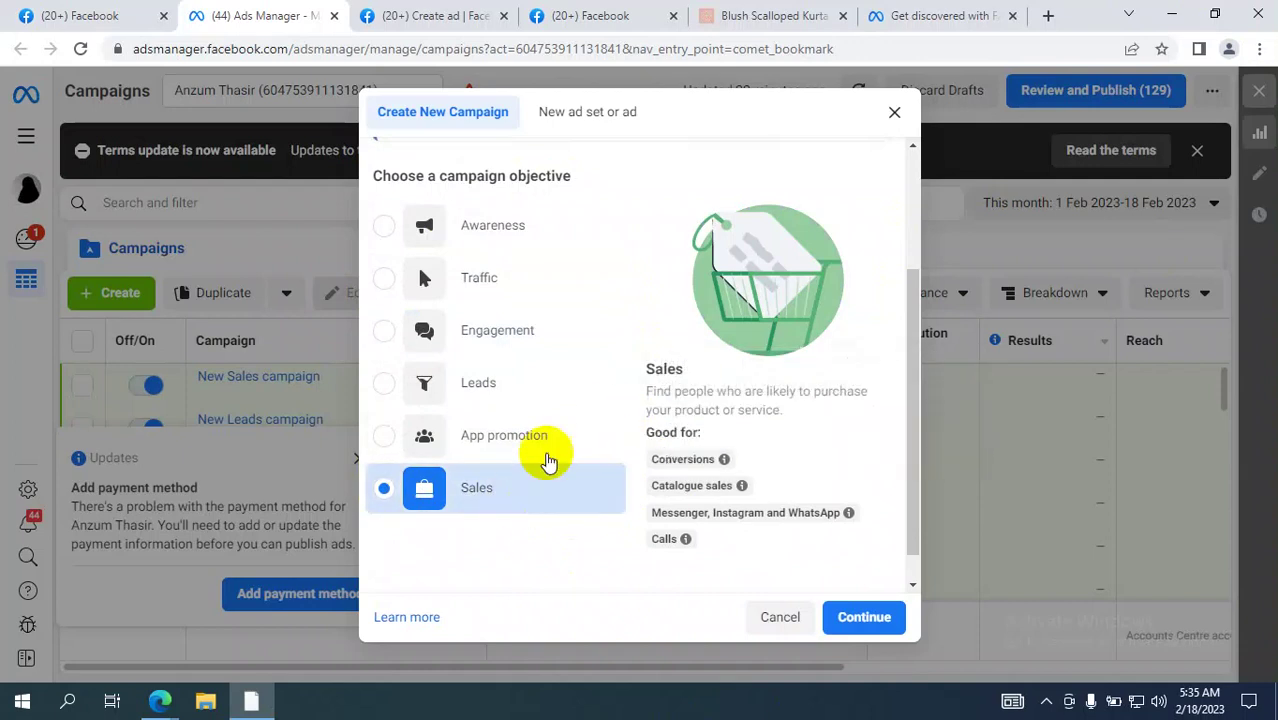
left_click(470, 277)
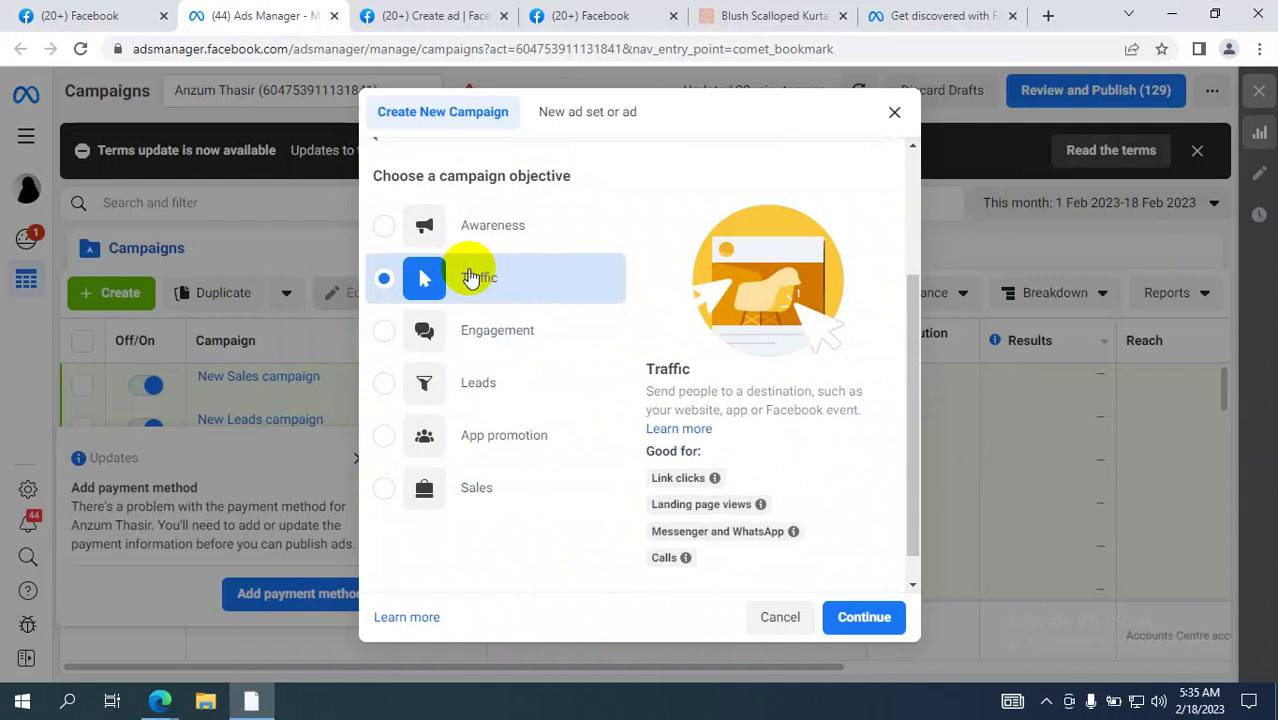
left_click(500, 505)
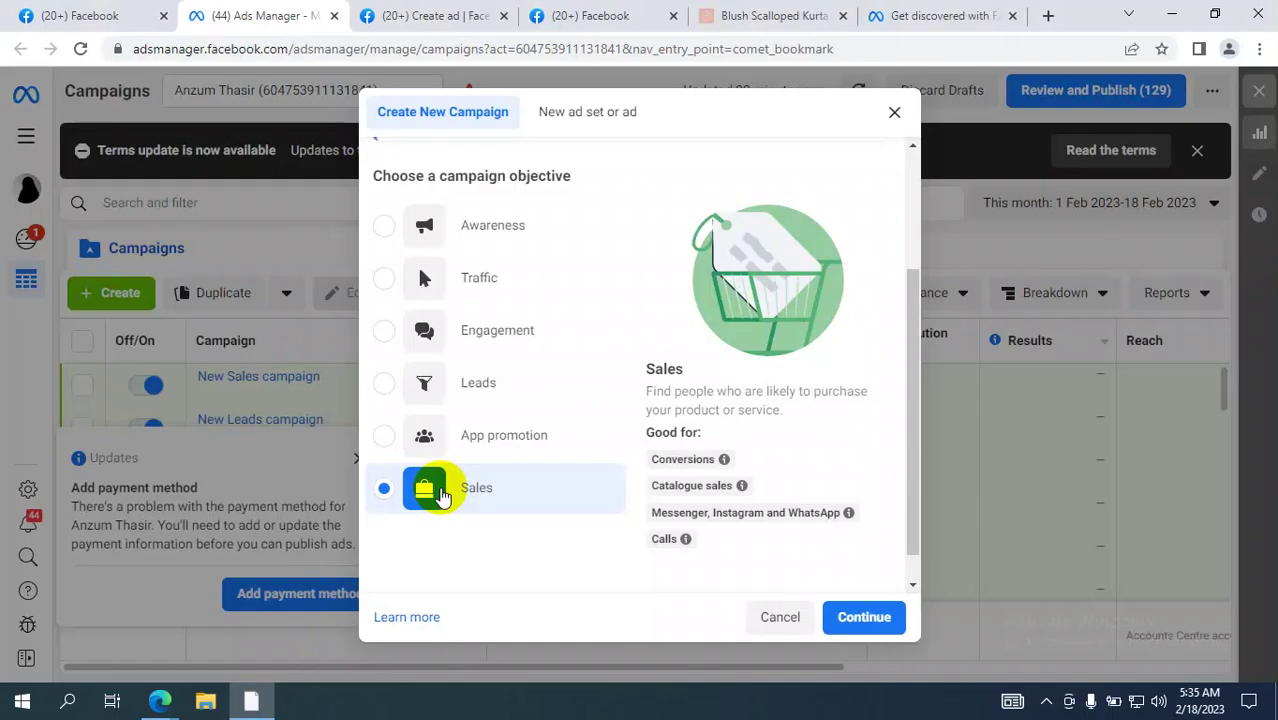
Step: Select Awareness as the campaign objective and expand the optional campaign naming section
scroll(536, 390, "up", 2)
scroll(536, 390, "down", 3)
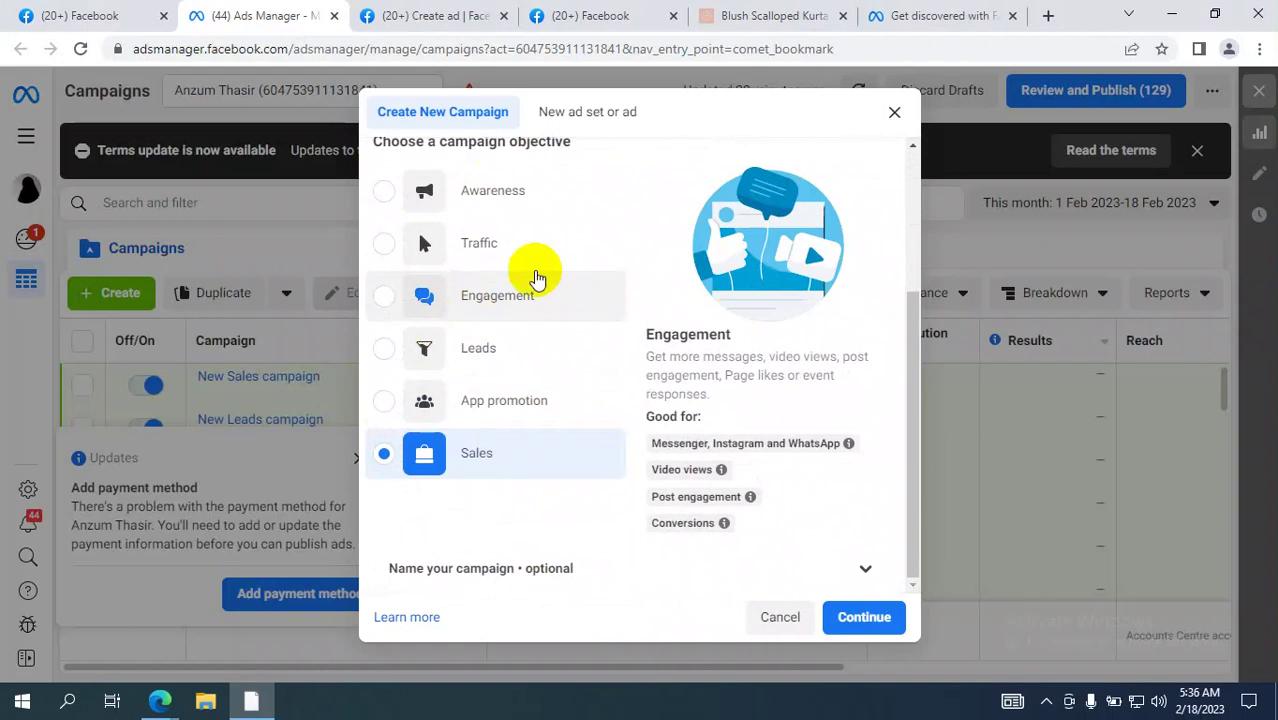
left_click(388, 194)
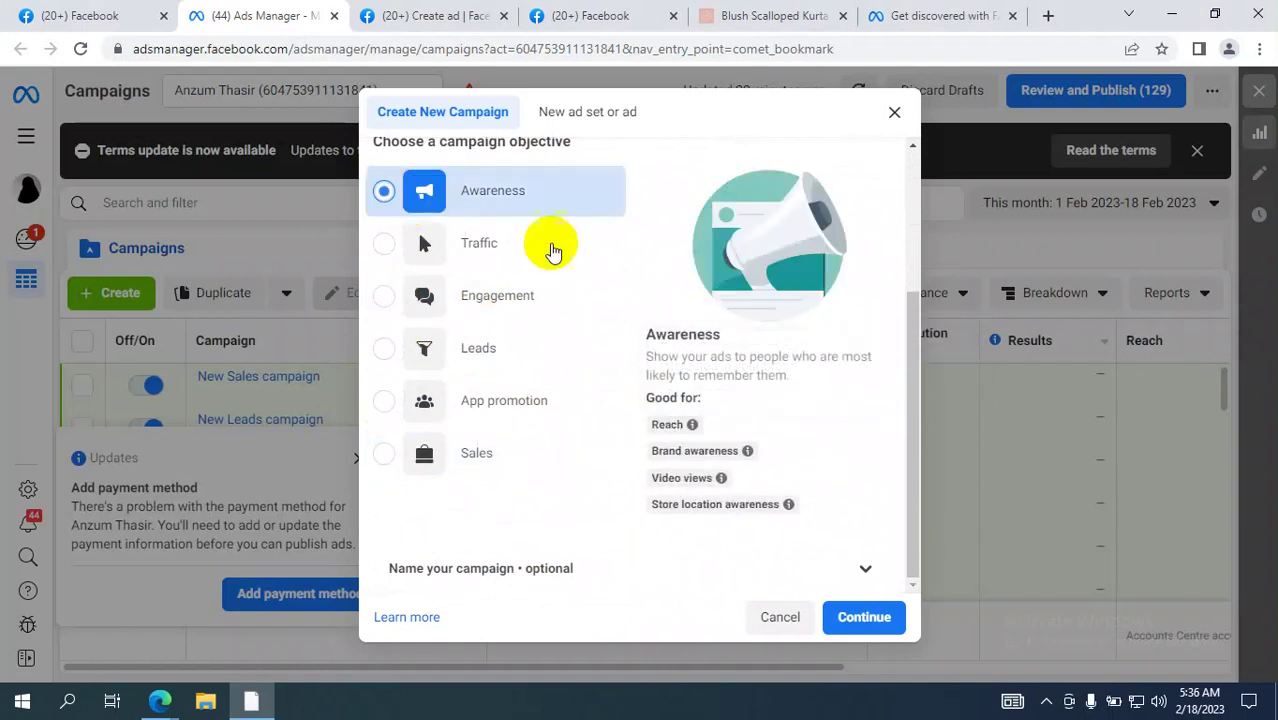
scroll(629, 320, "down", 3)
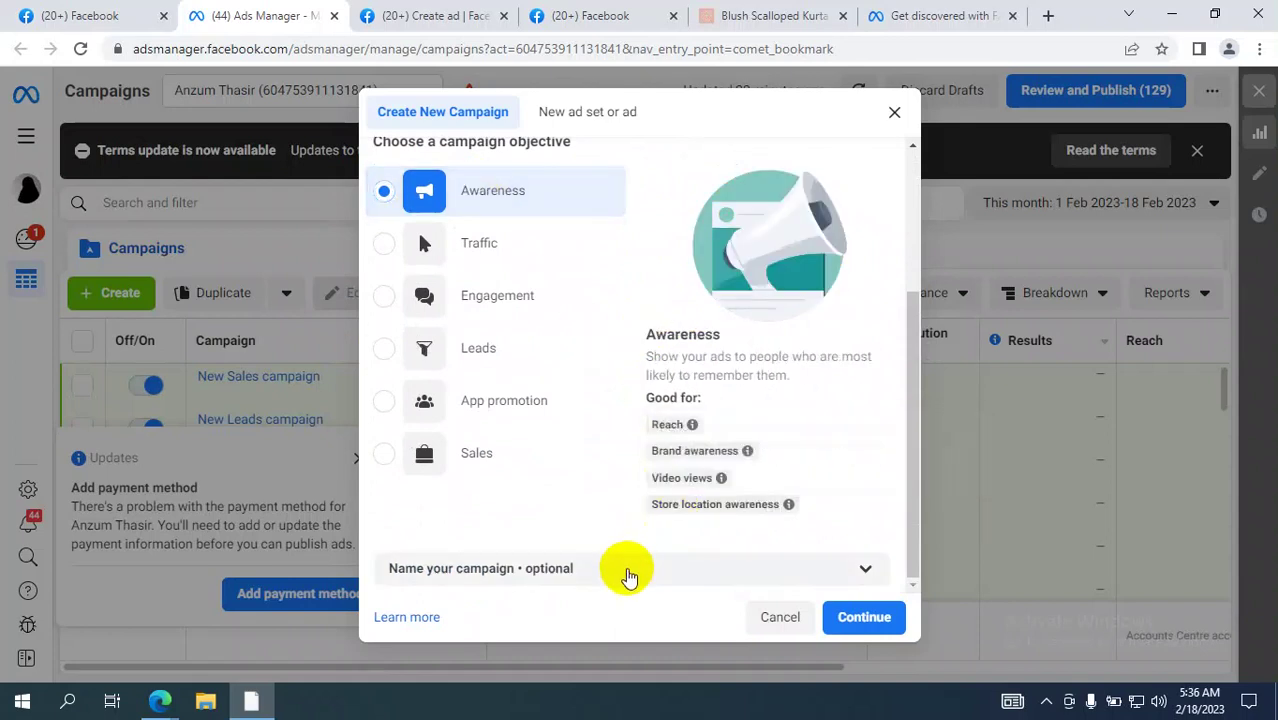
left_click(628, 569)
scroll(820, 533, "down", 3)
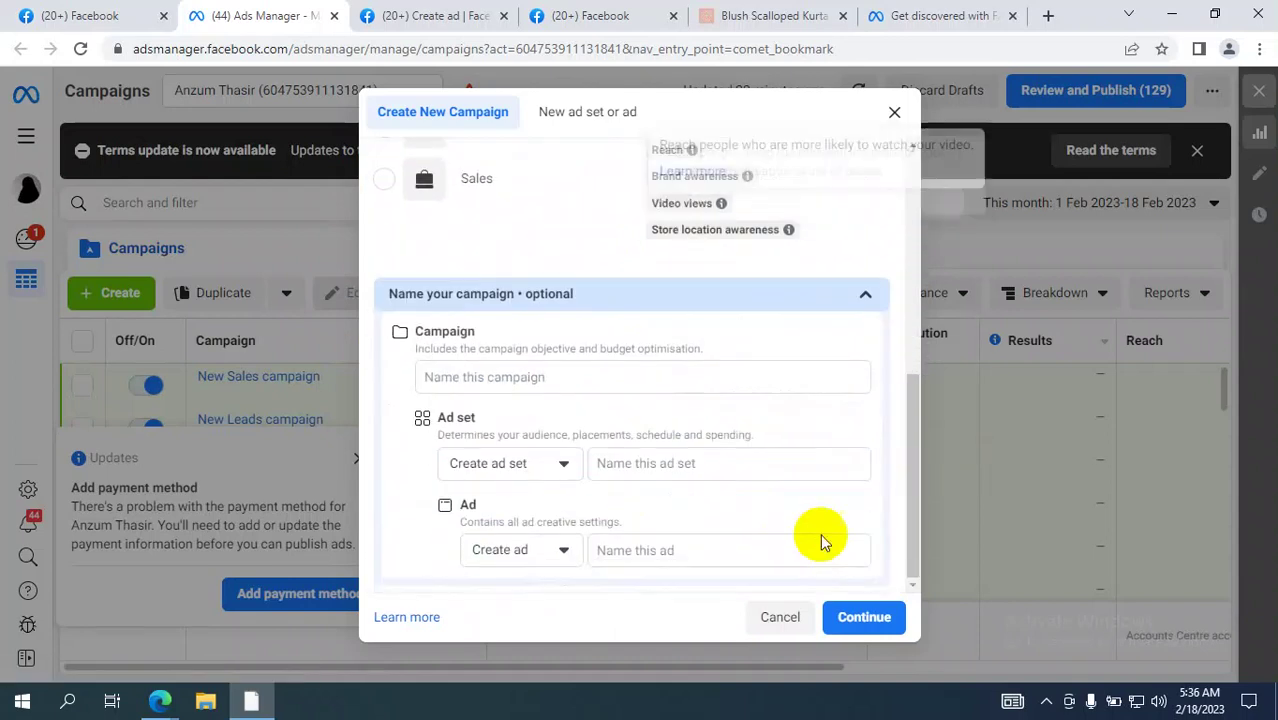
Step: Name the new campaign "Bike Awareness", correcting the misspelled word
left_click(530, 377)
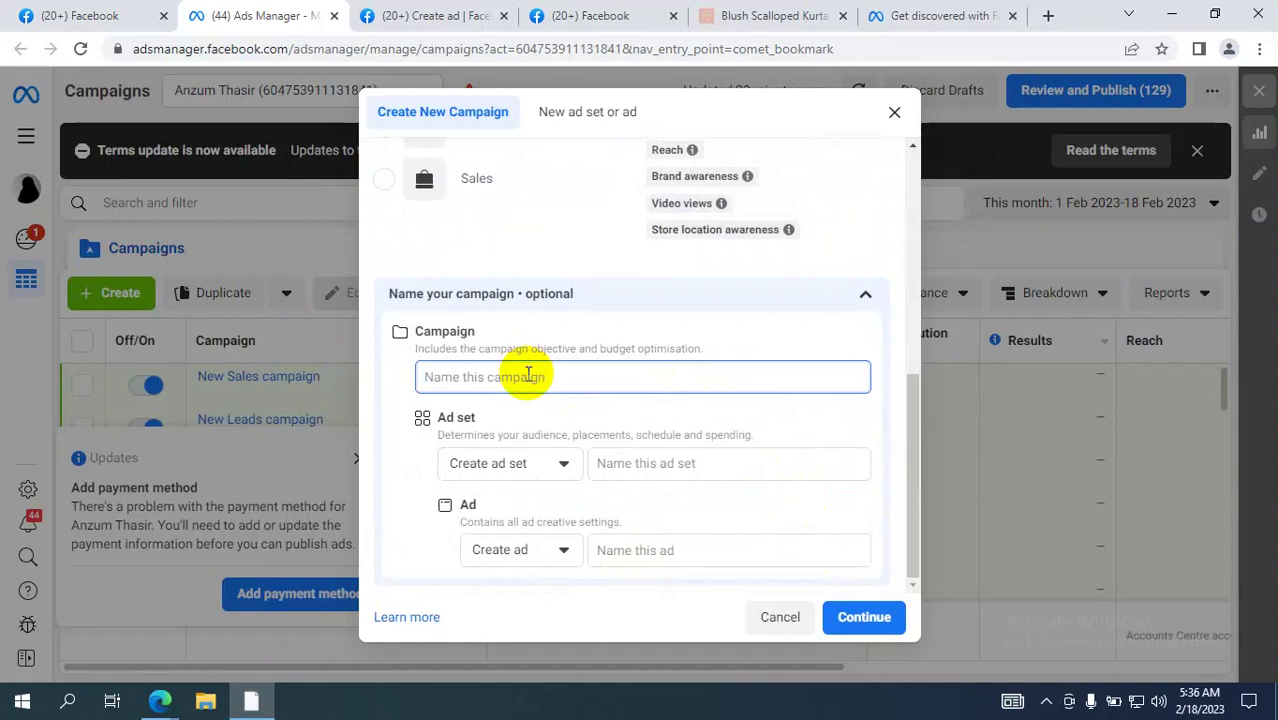
type("Bujw==")
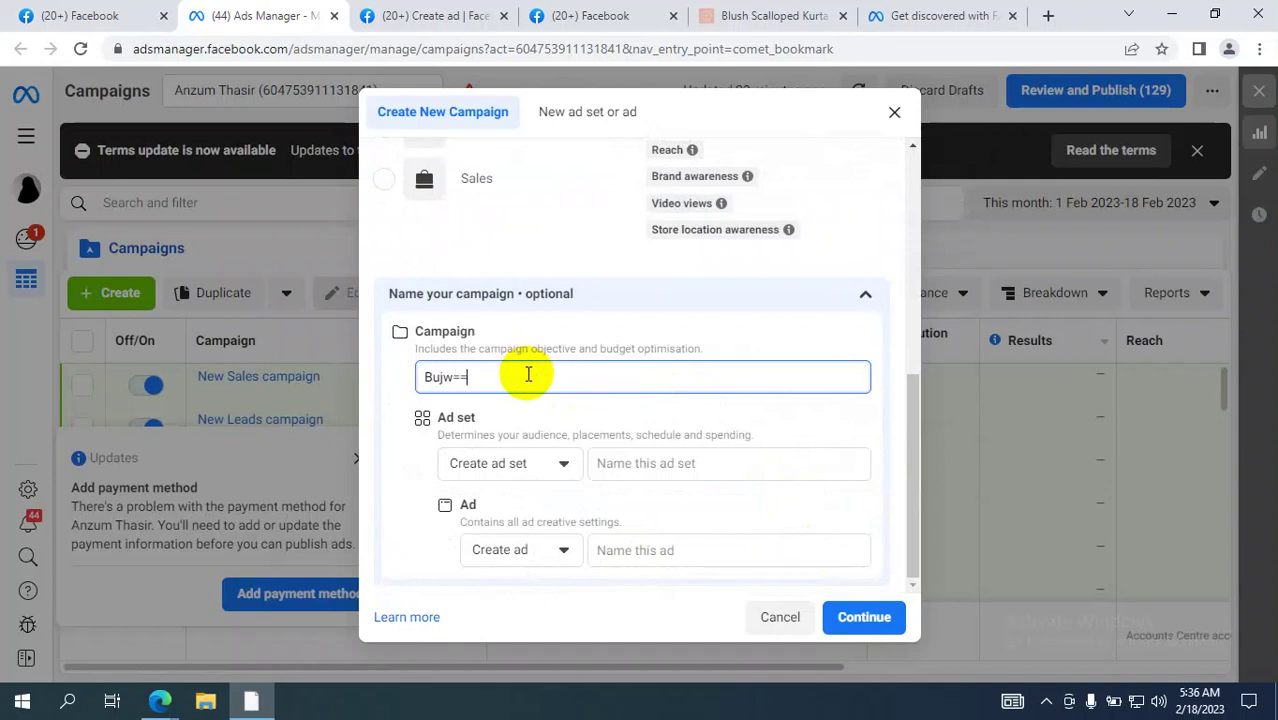
key("BackSpace")
key("BackSpace")
key("BackSpace")
key("BackSpace")
type("ke Awarnes")
key("ctrl+a")
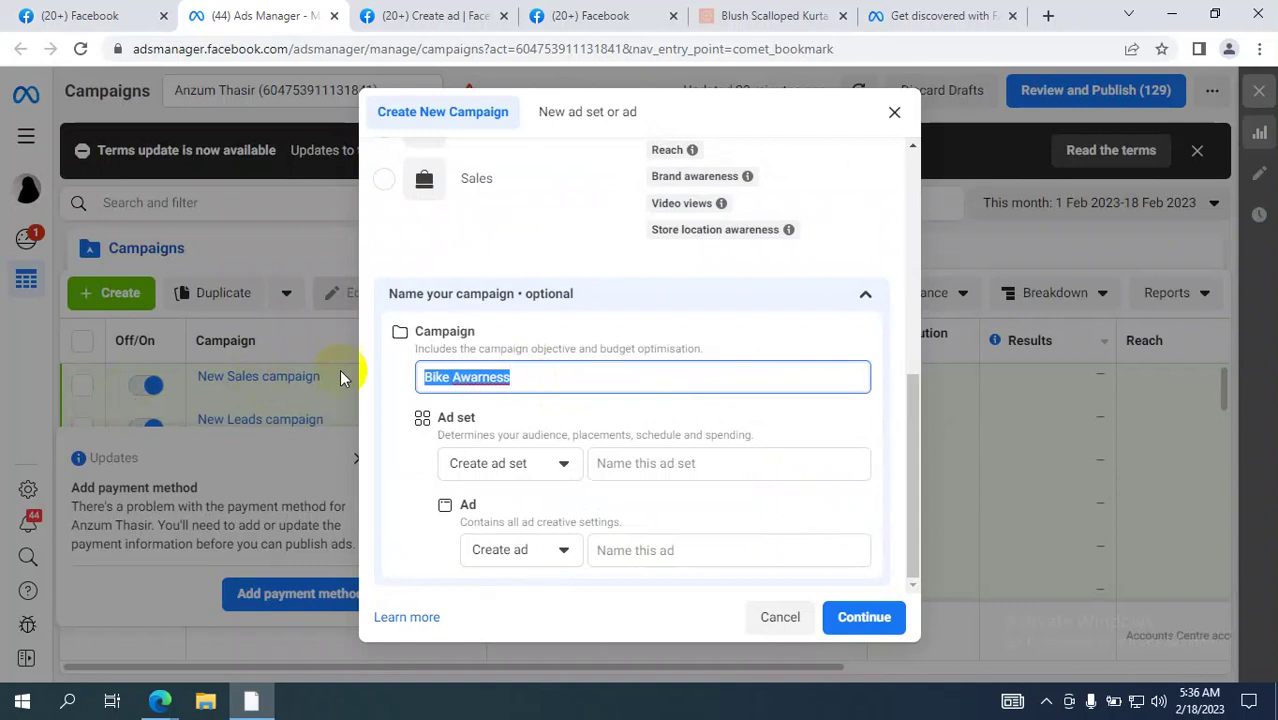
left_click(568, 378)
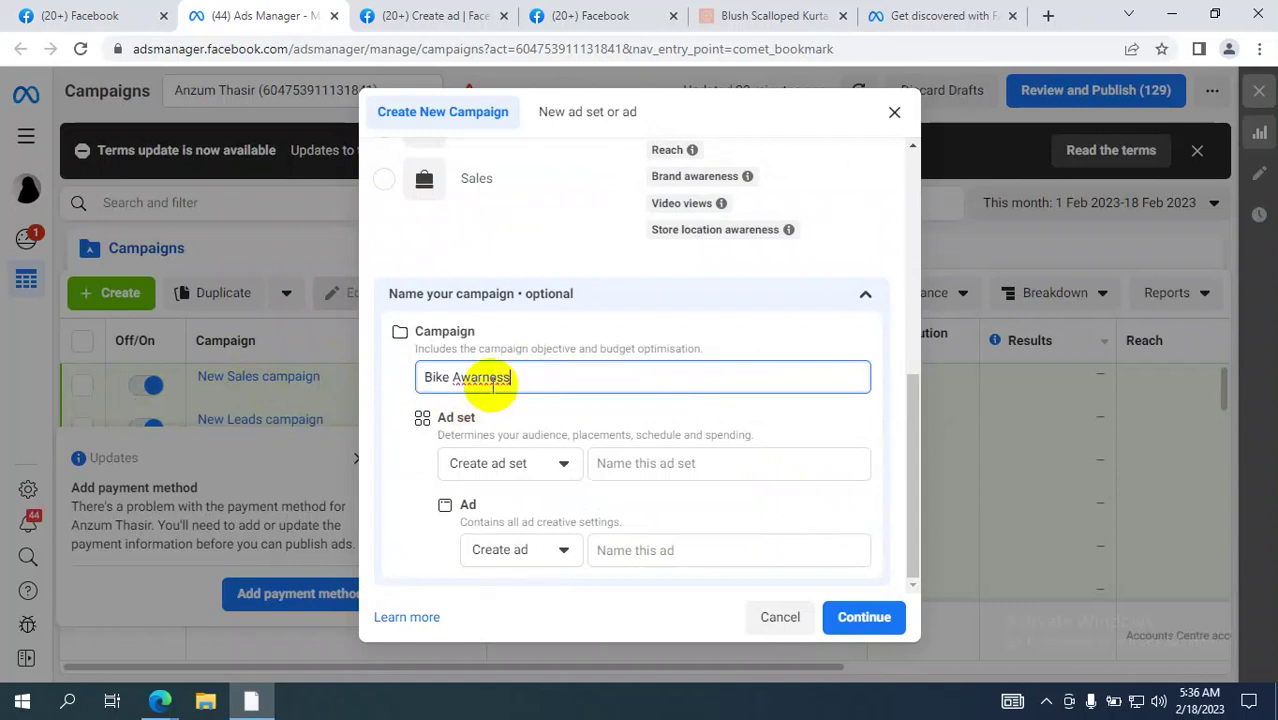
right_click(485, 377)
left_click(528, 392)
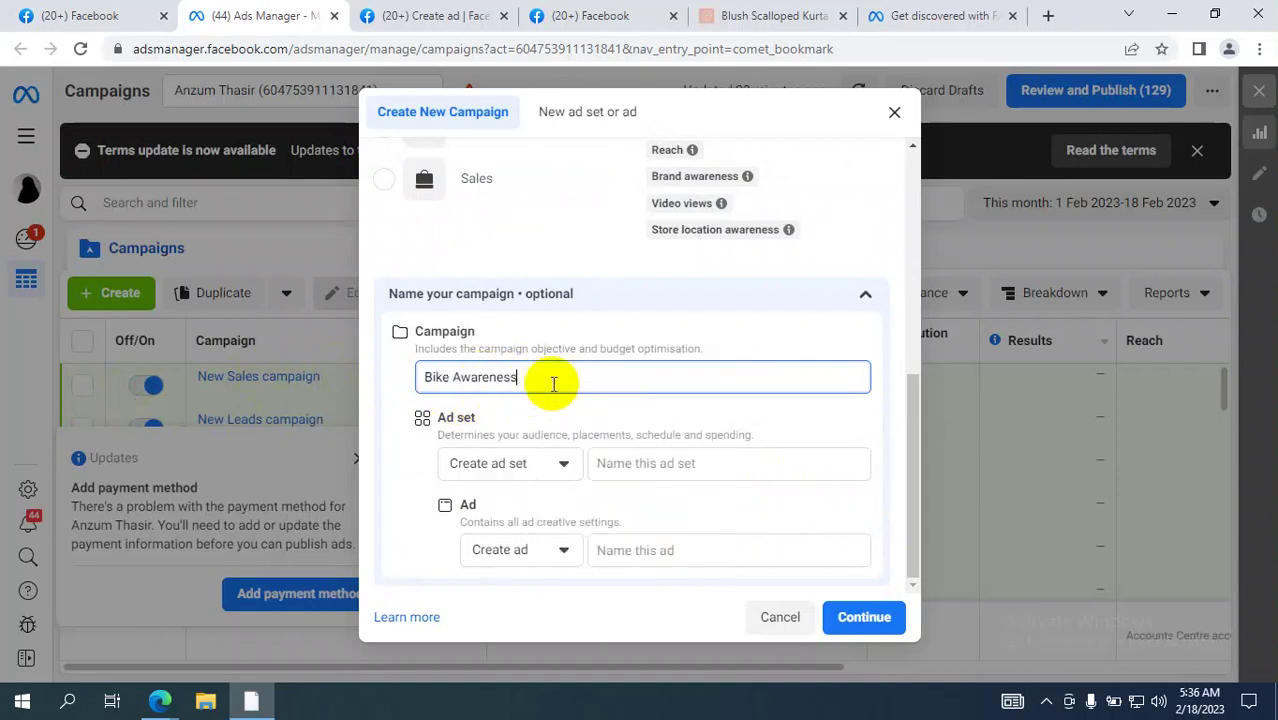
Step: Reuse the campaign name "Bike Awareness" for the ad set and the ad, and continue to the campaign draft's editor
left_click_drag(551, 383, 399, 387)
key("ctrl+c")
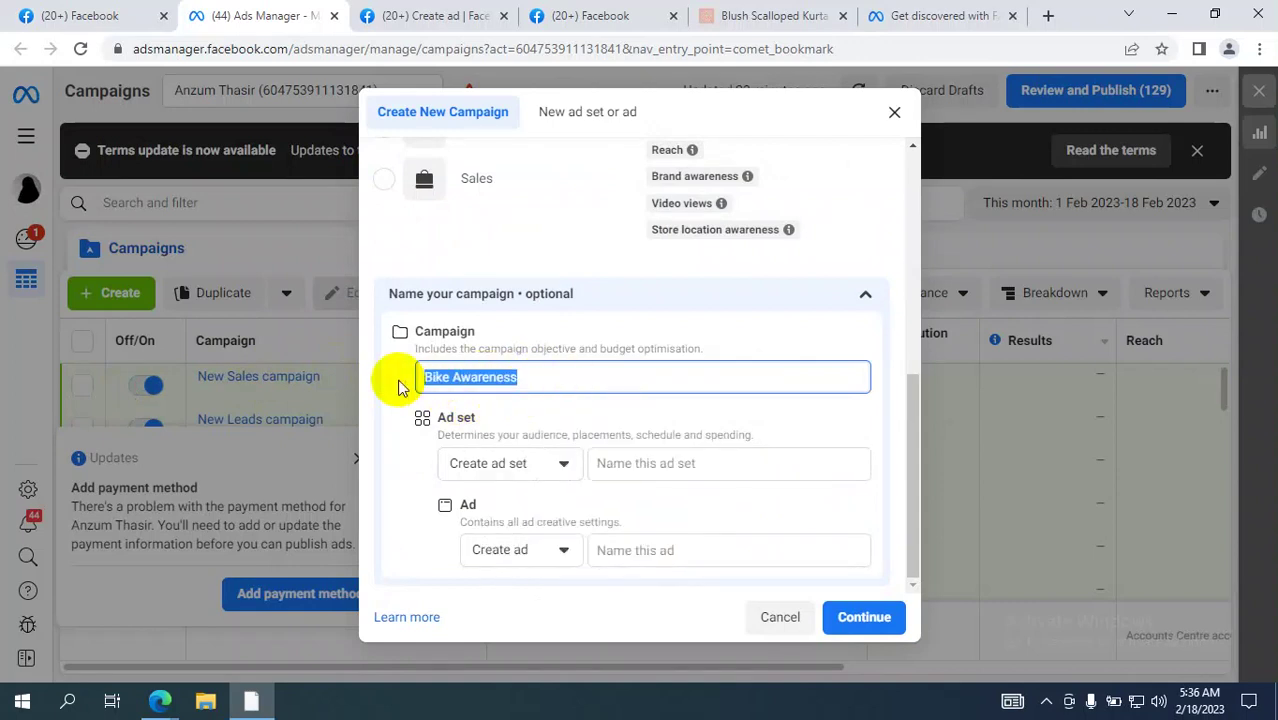
left_click(641, 465)
key("ctrl+v")
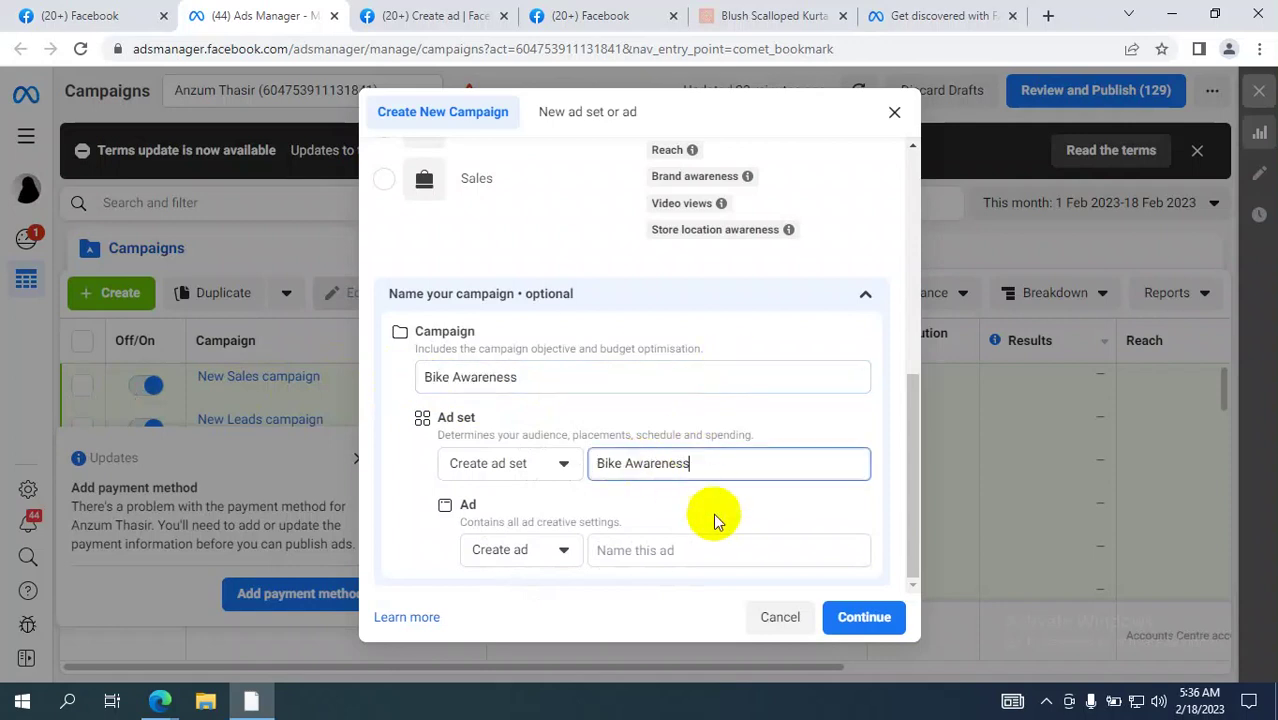
left_click(677, 552)
key("ctrl+v")
left_click(850, 615)
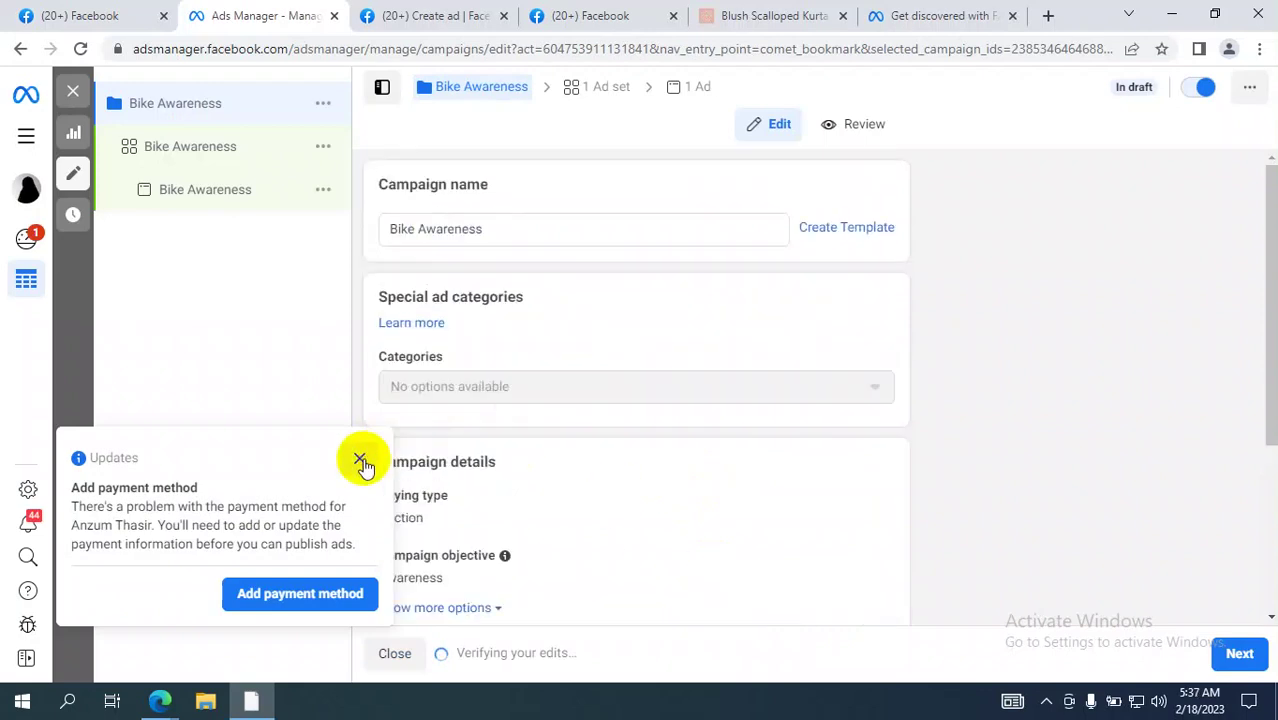
left_click(360, 457)
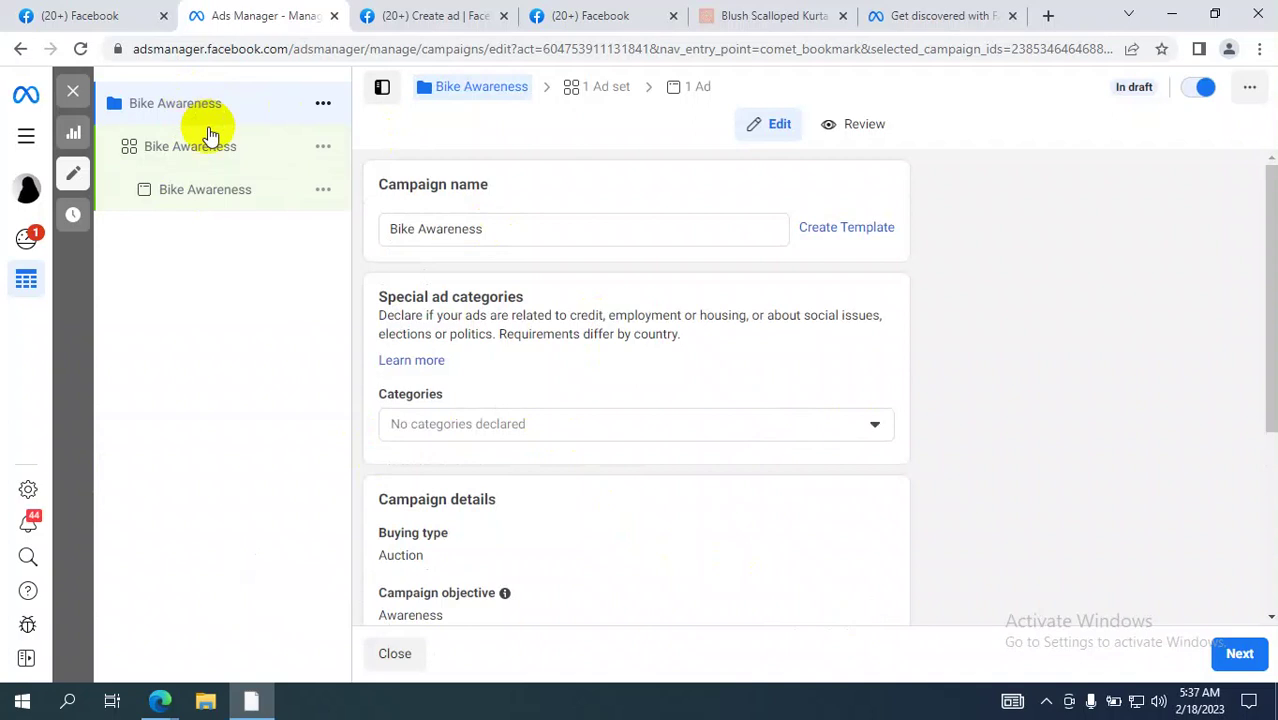
Step: Point out the three levels of the Bike Awareness draft and highlight the Campaign name heading at campaign level
left_click(156, 113)
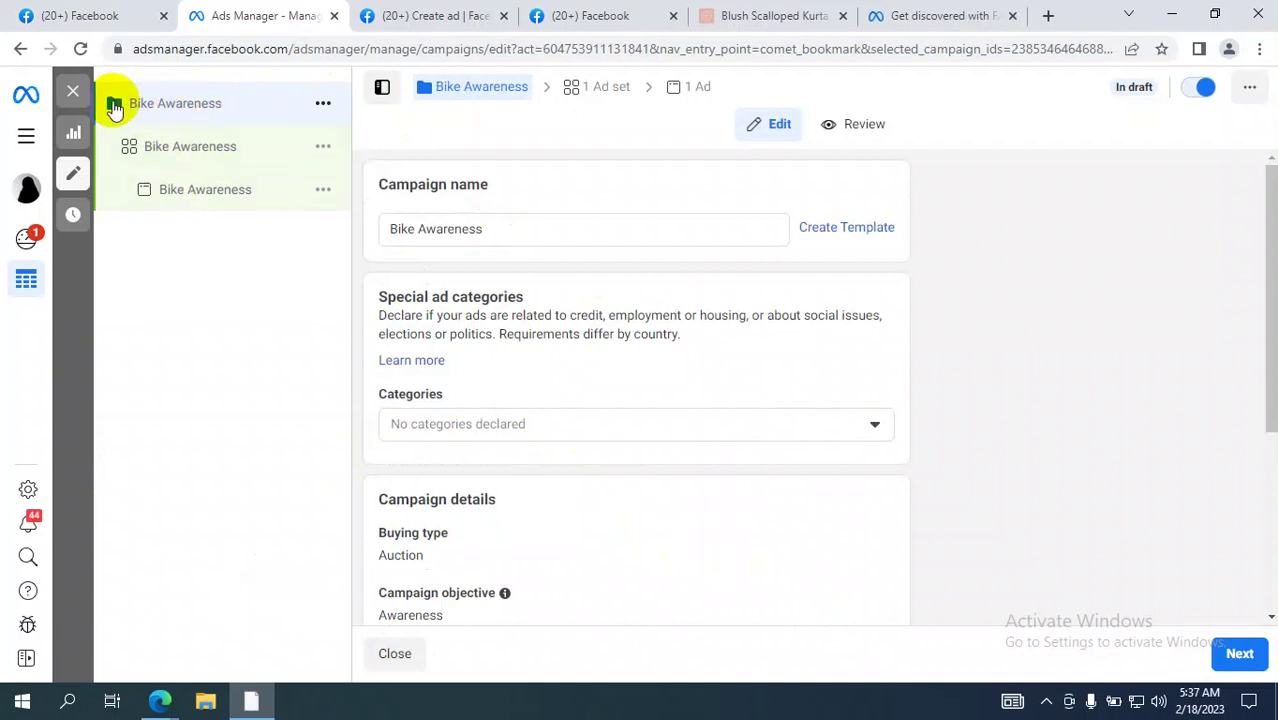
left_click(168, 145)
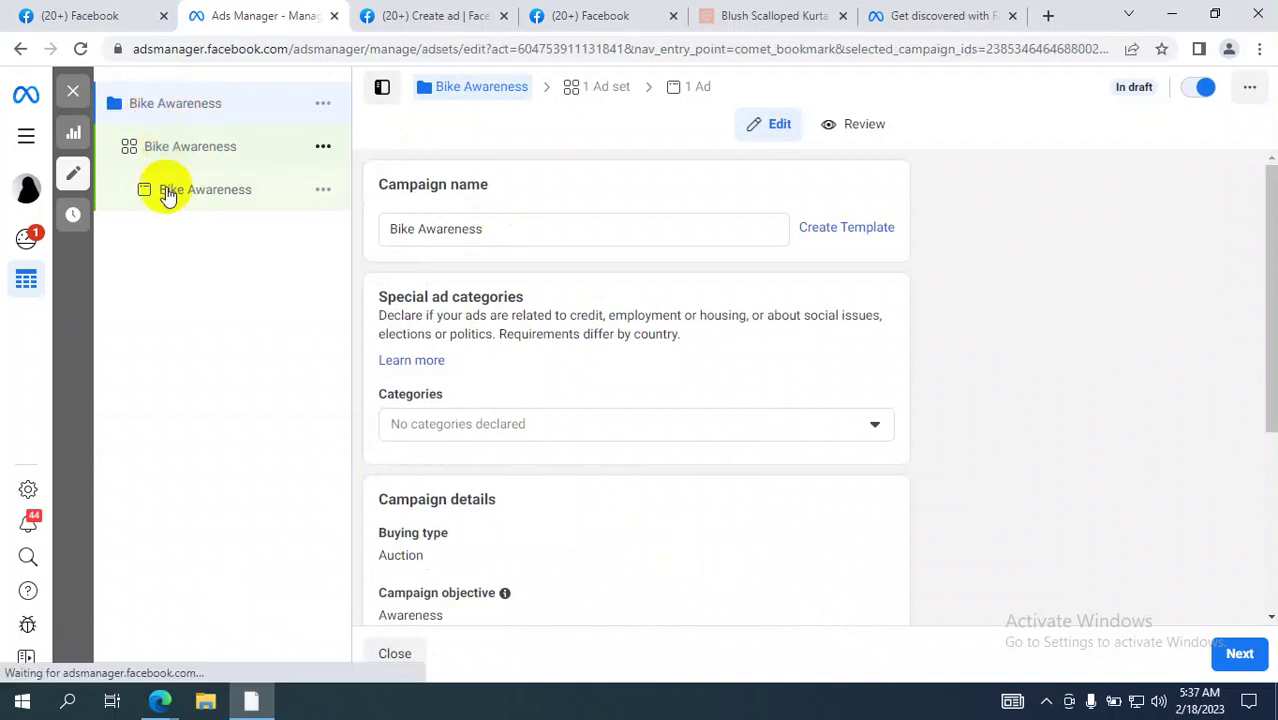
left_click(178, 104)
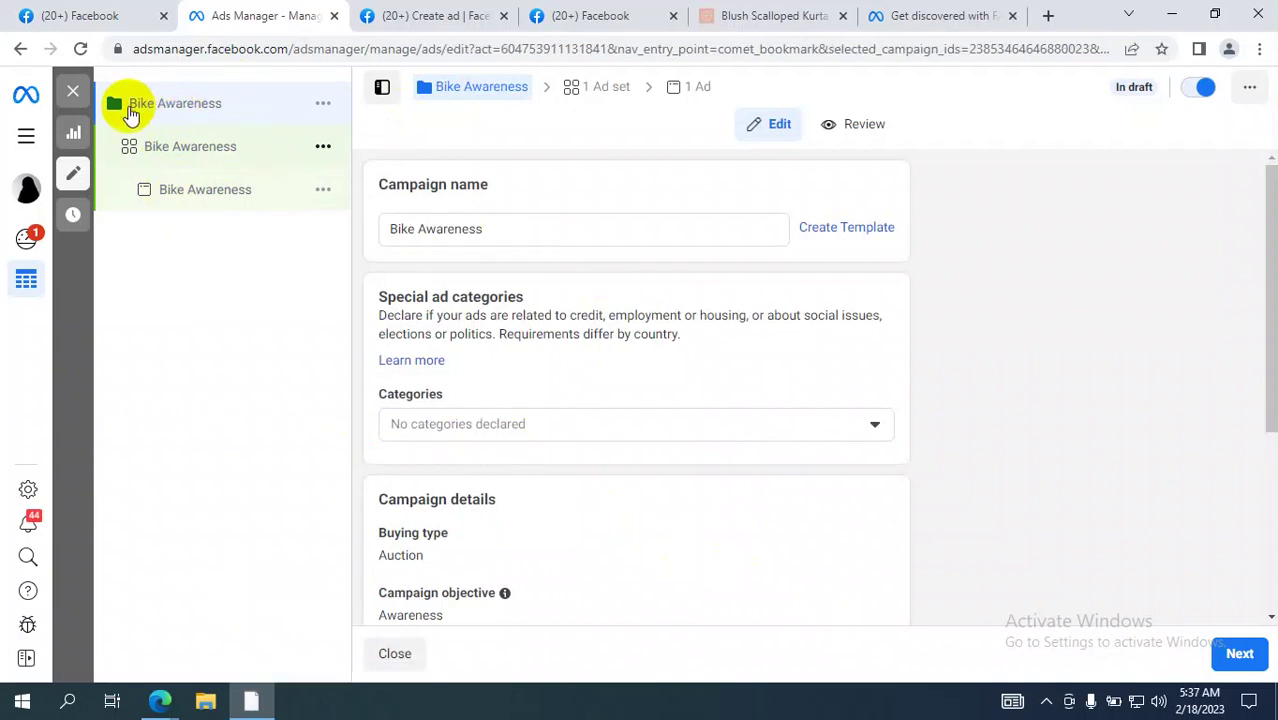
left_click(382, 192)
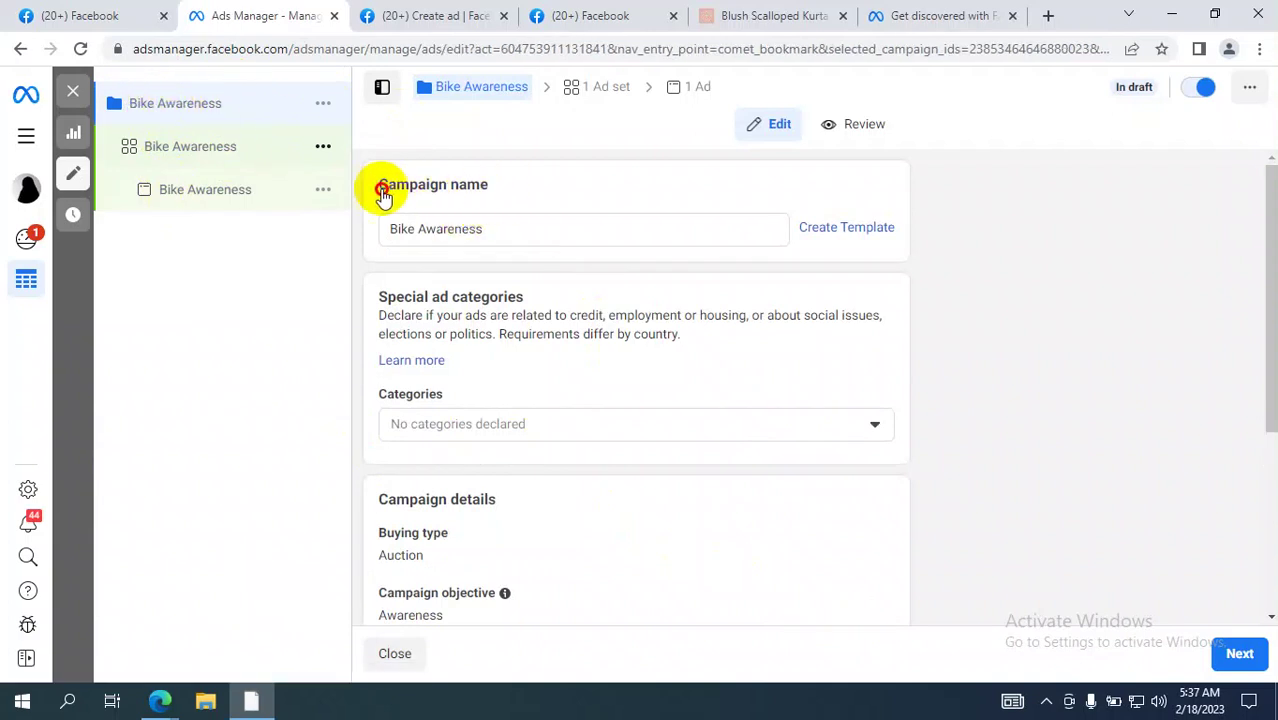
triple_click(380, 192)
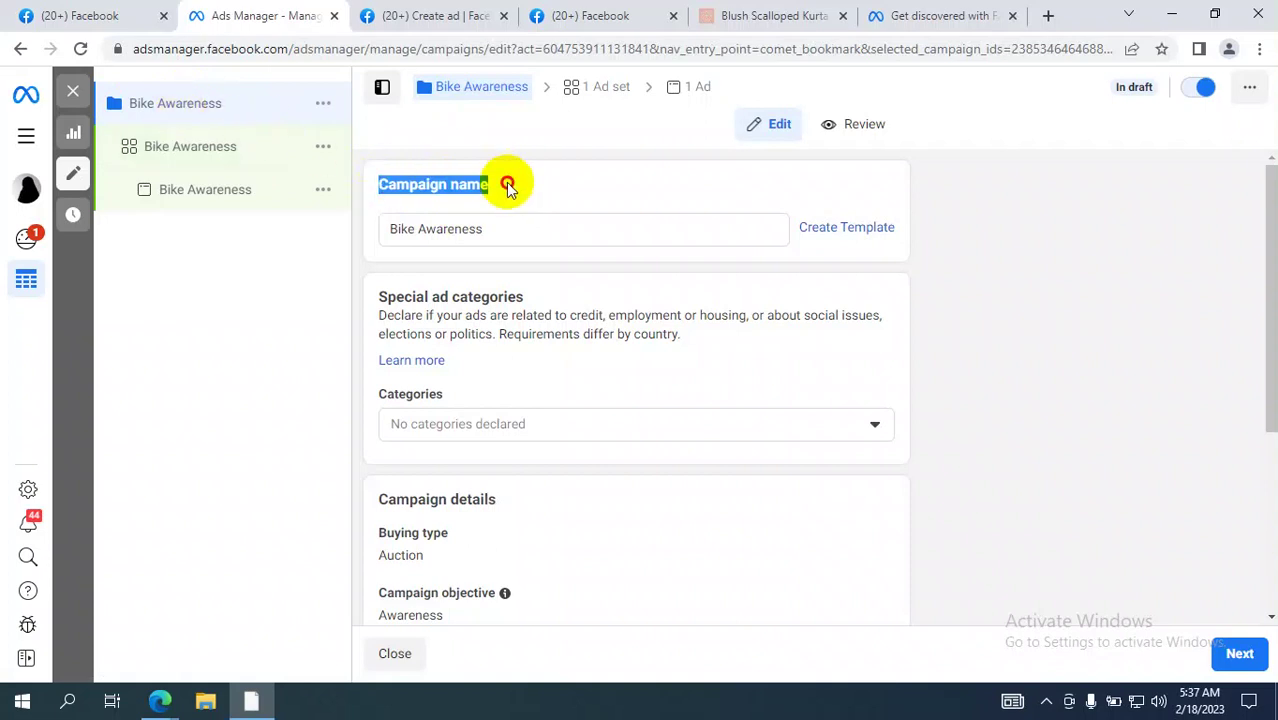
left_click_drag(506, 183, 374, 177)
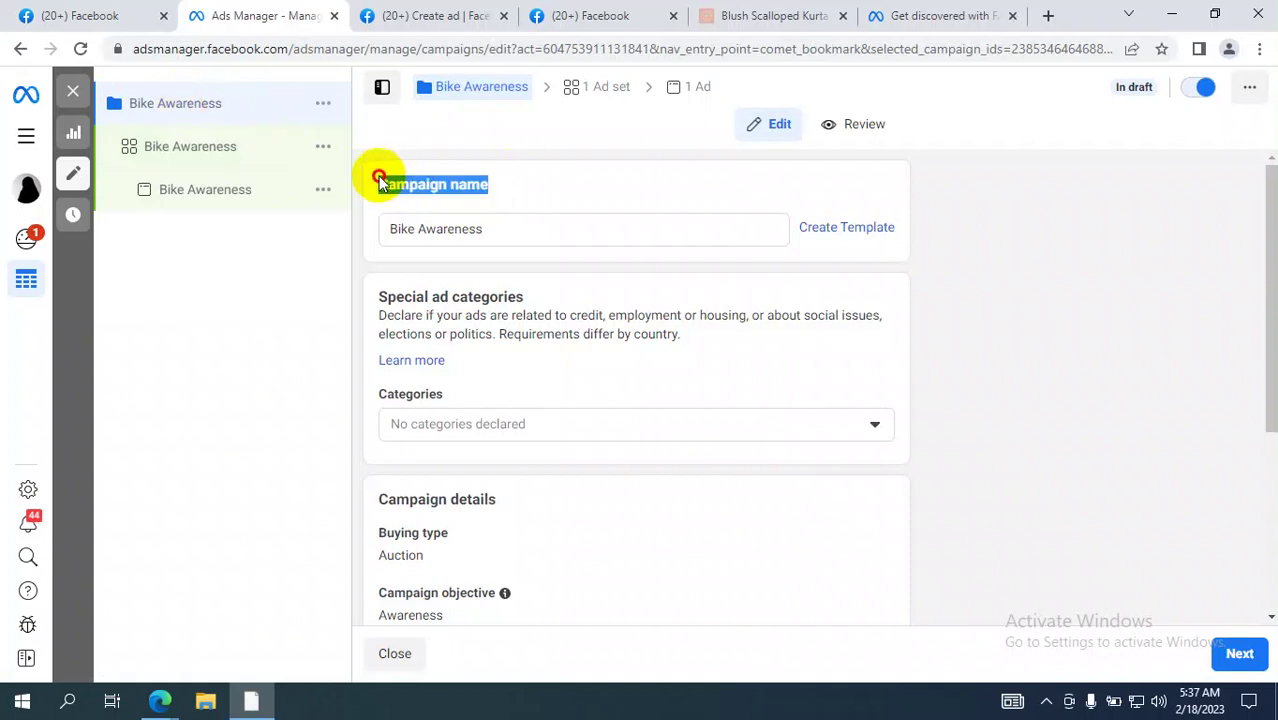
Step: View the draft's ad set level with its Ad set name heading highlighted, and open the ad level
left_click(190, 148)
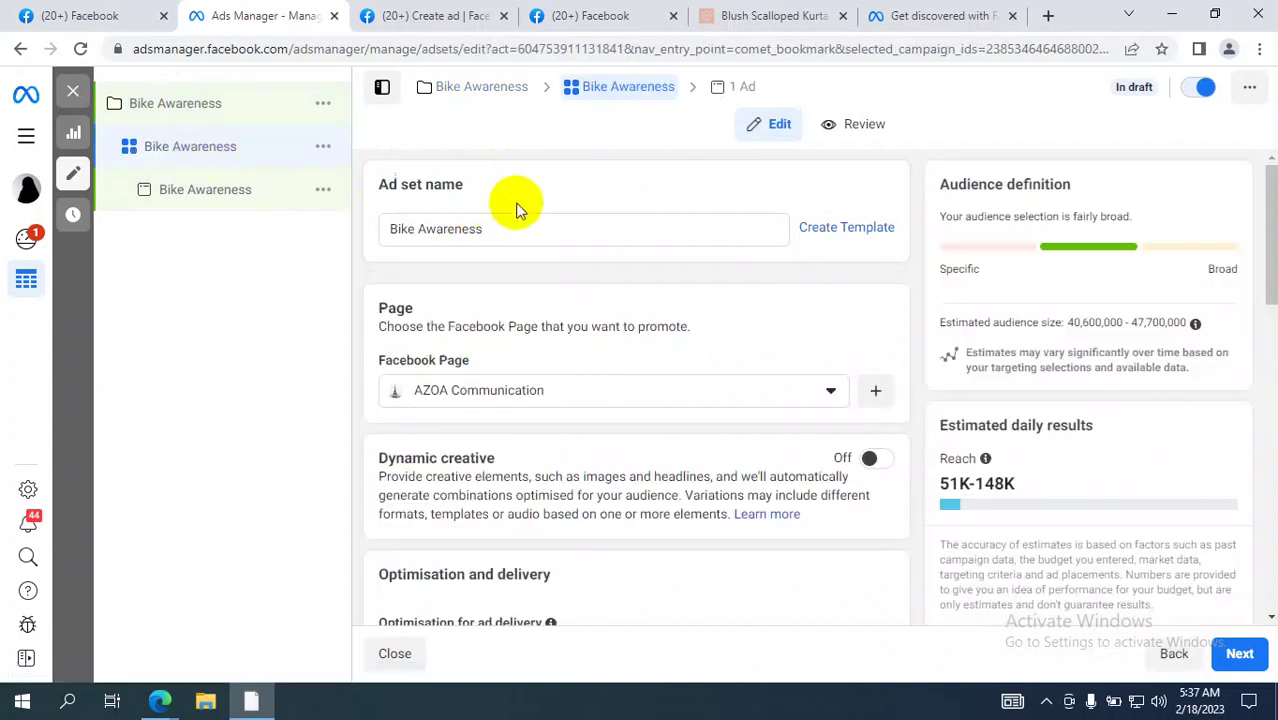
left_click_drag(515, 187, 383, 185)
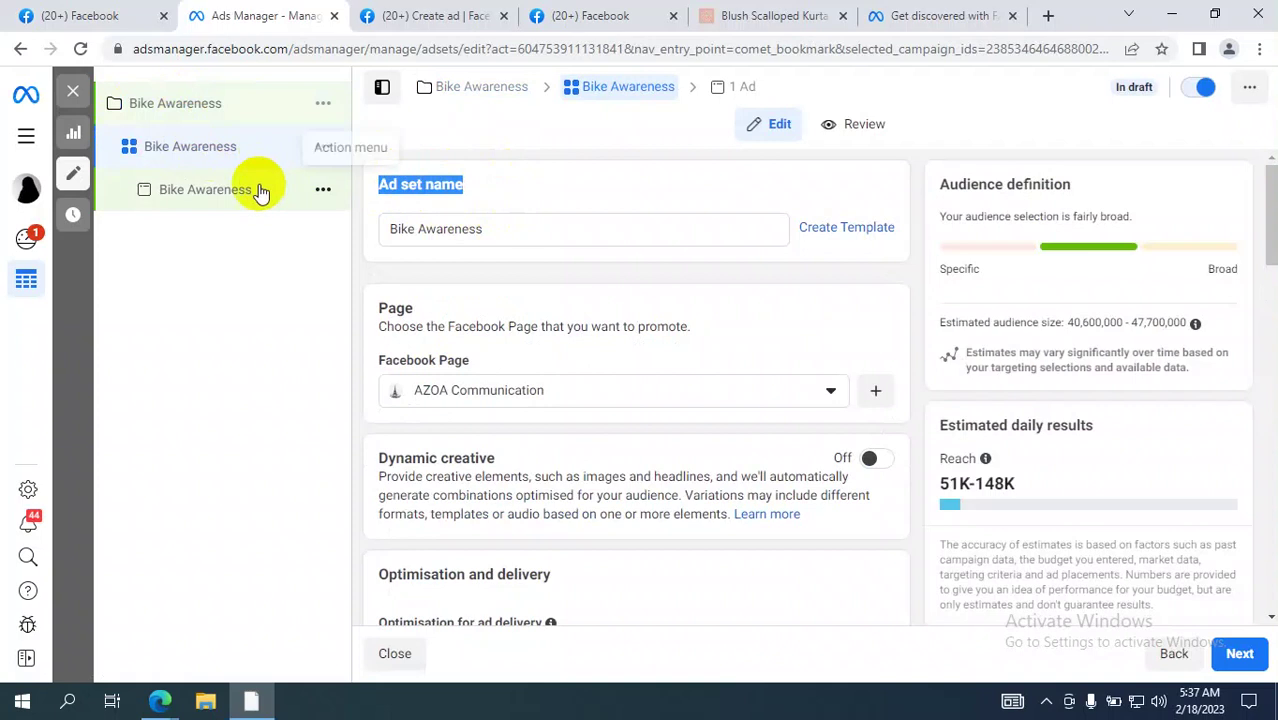
left_click(218, 190)
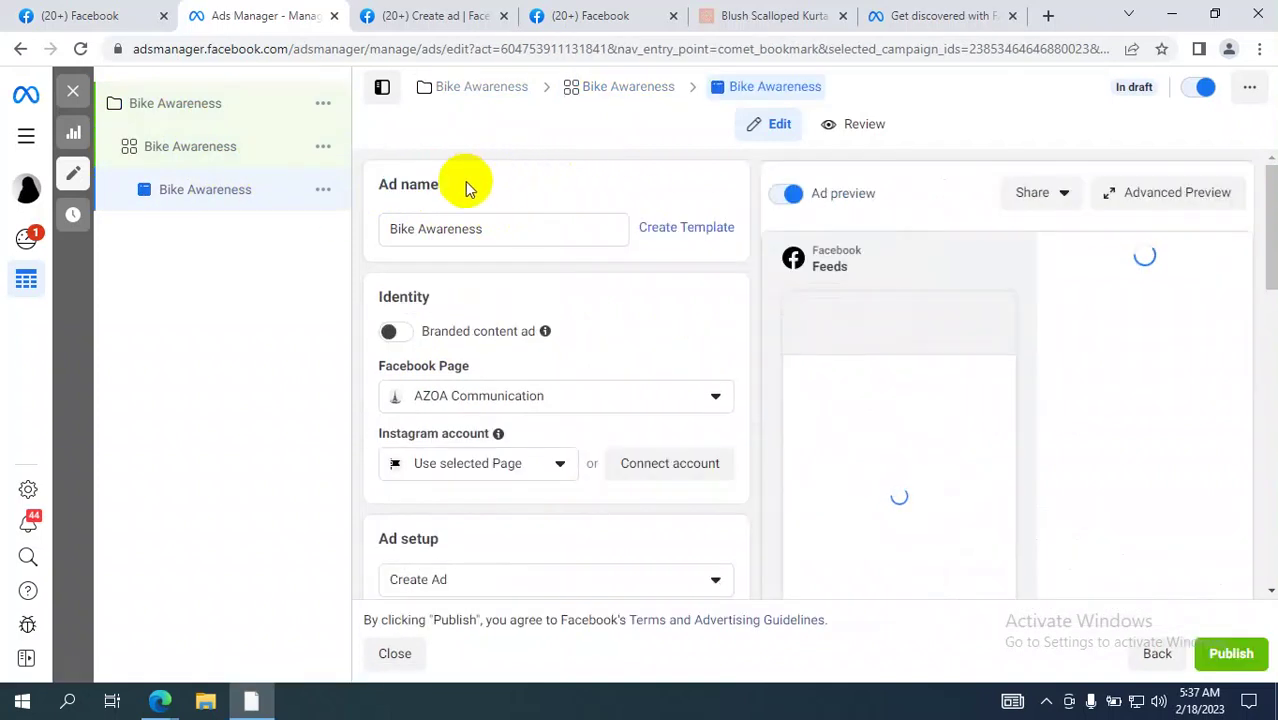
left_click_drag(348, 188, 241, 128)
Step: Go through the campaign, ad set and ad levels of the draft in order, and return to the campaign level
left_click(206, 118)
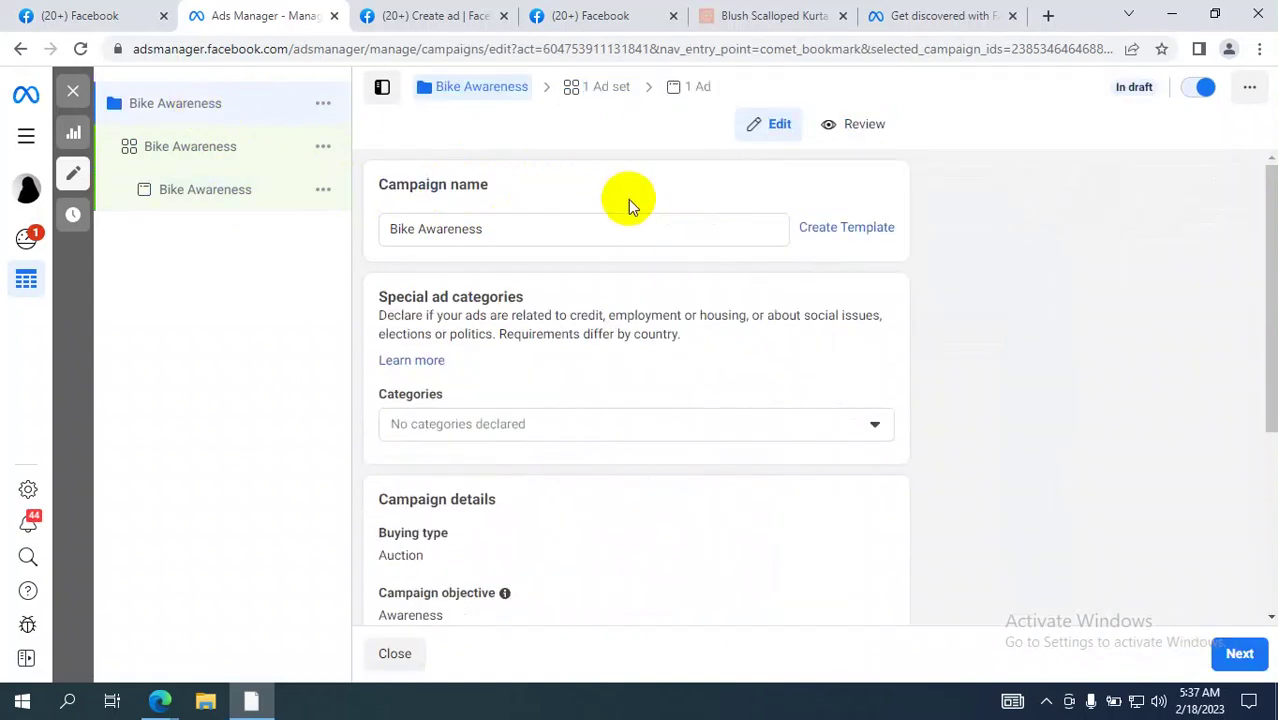
left_click(190, 150)
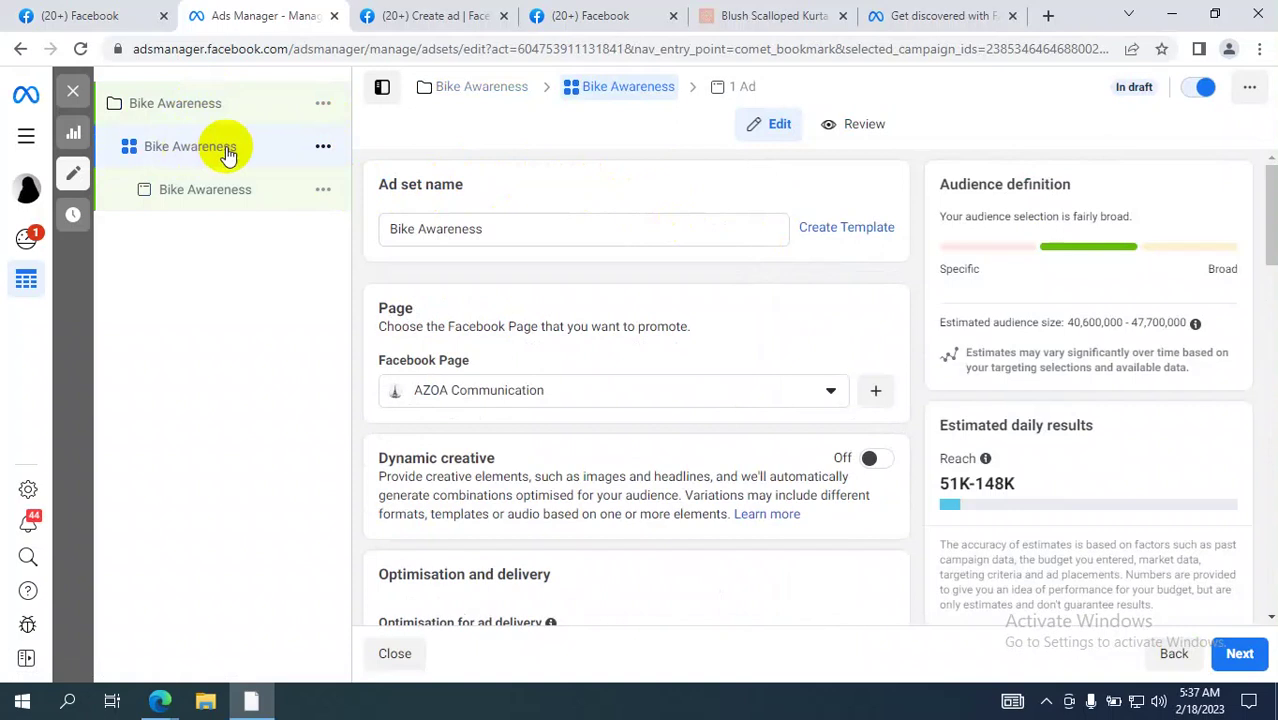
left_click(210, 198)
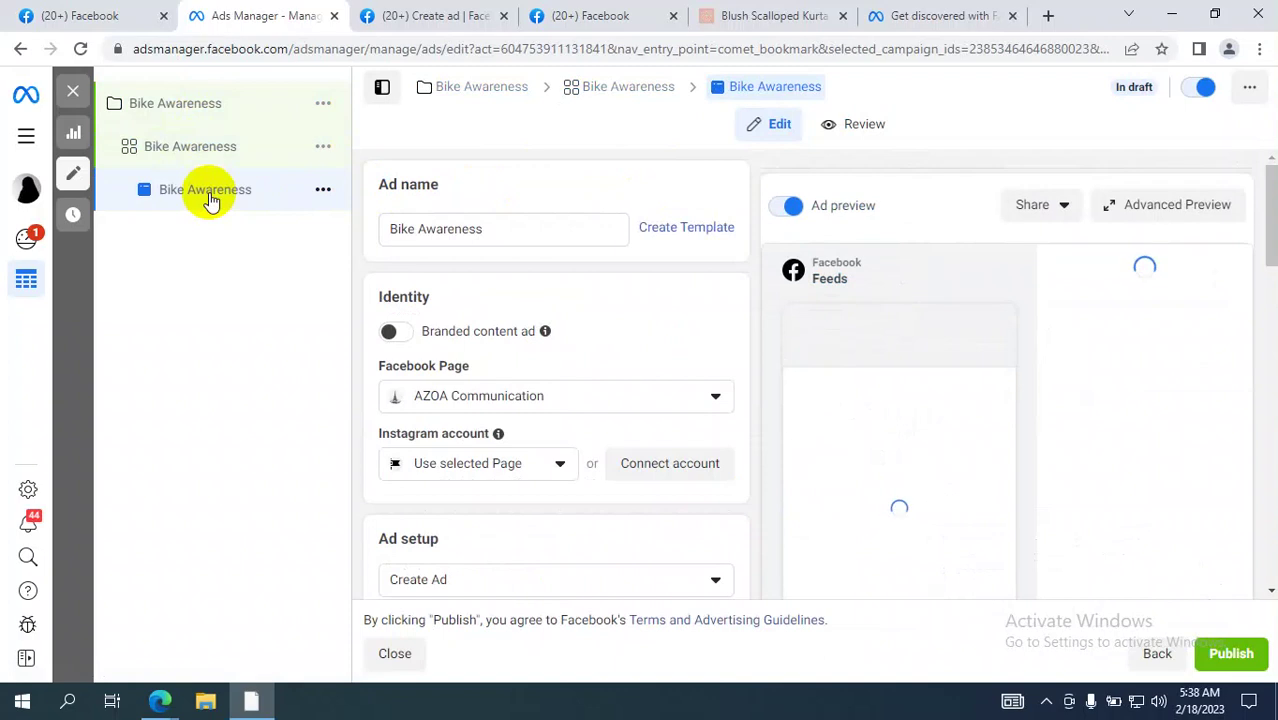
left_click(155, 104)
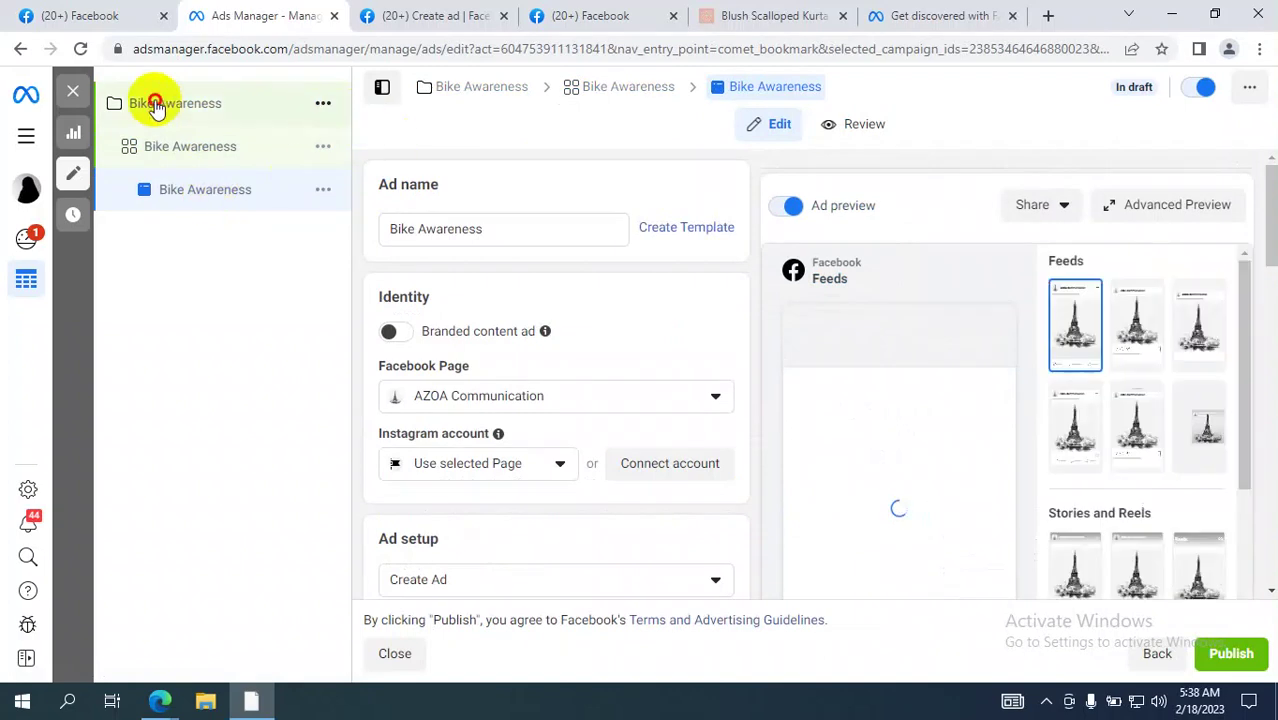
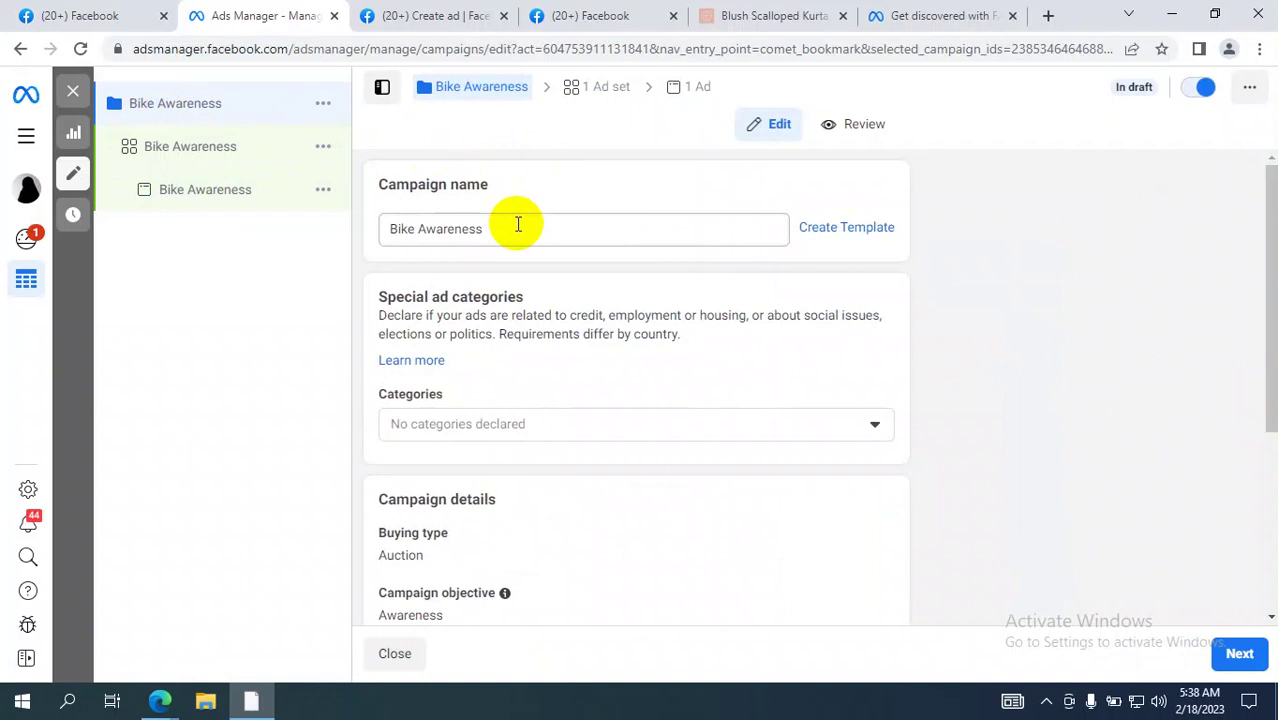
Step: Open the ad set and the ad in turn, highlighting the Ad set name and Ad name headings
left_click(186, 150)
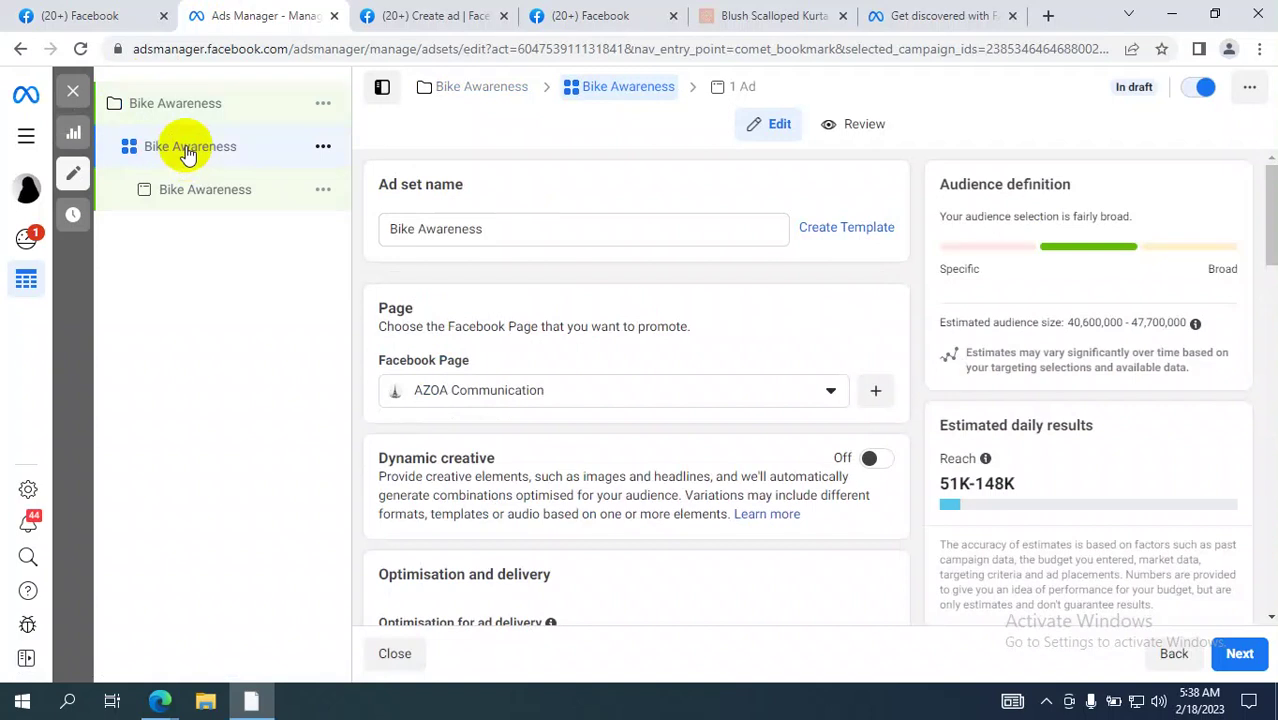
left_click_drag(470, 190, 342, 180)
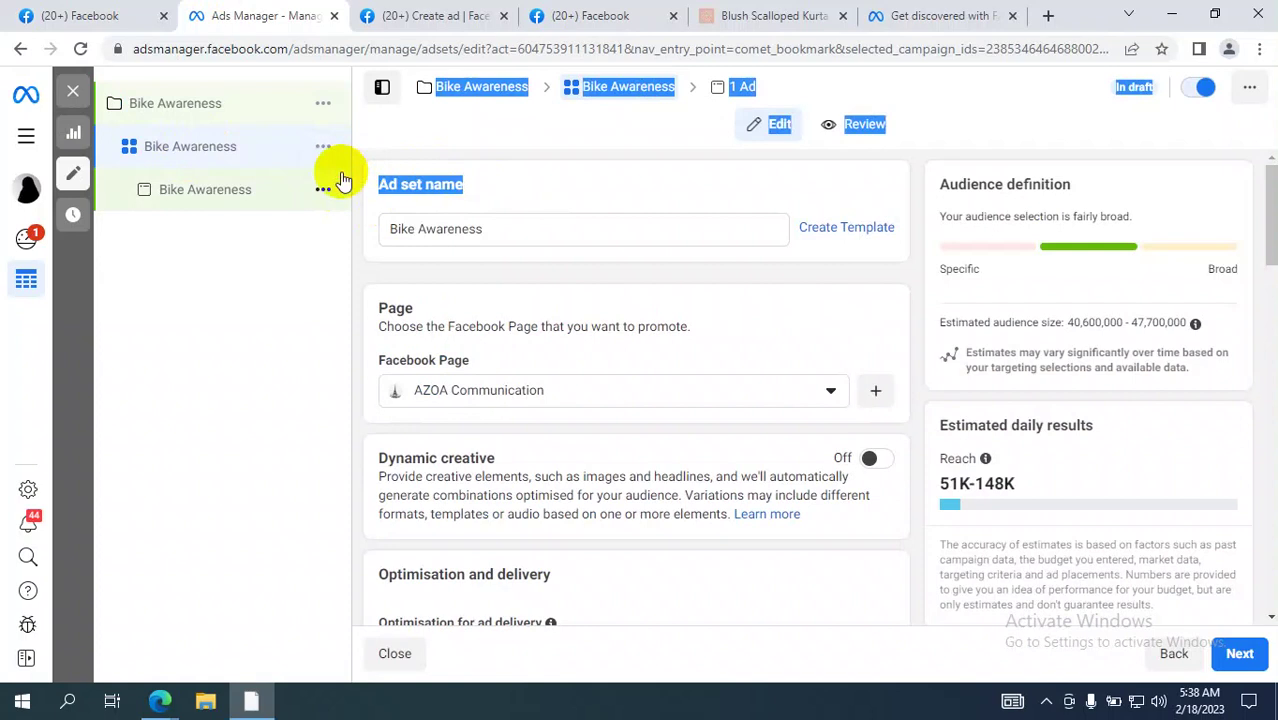
left_click(493, 185)
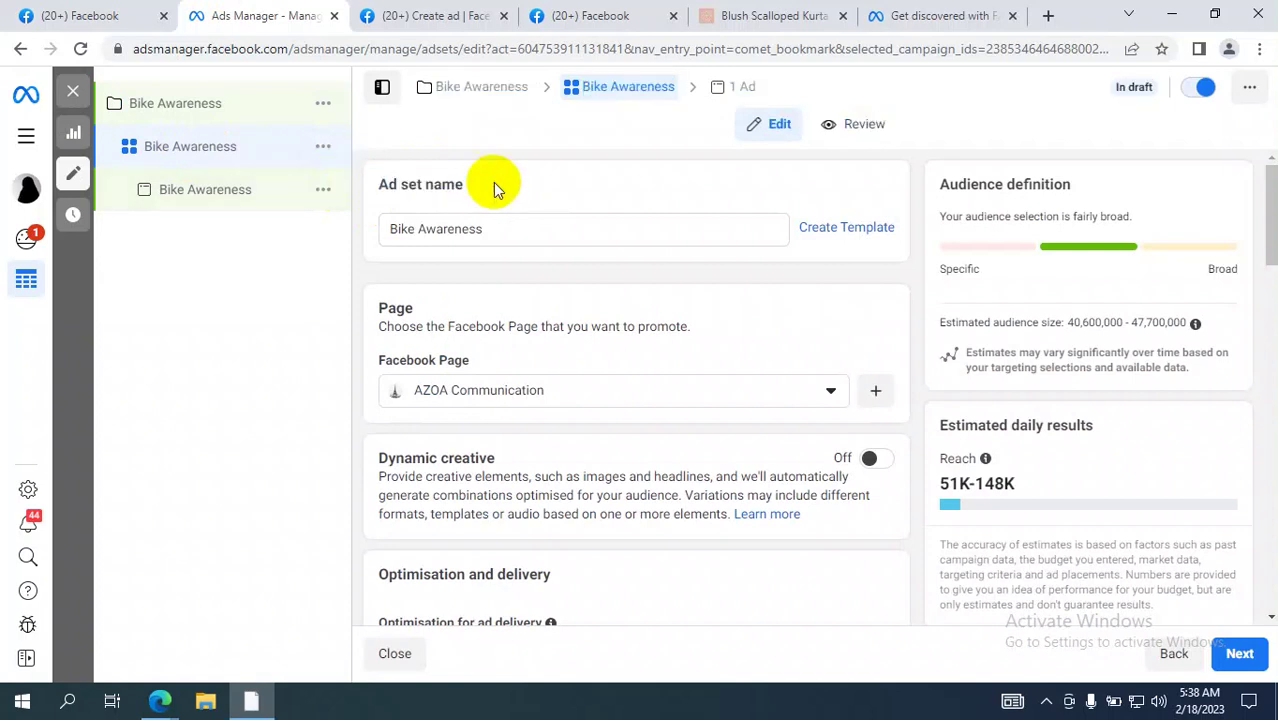
left_click(198, 194)
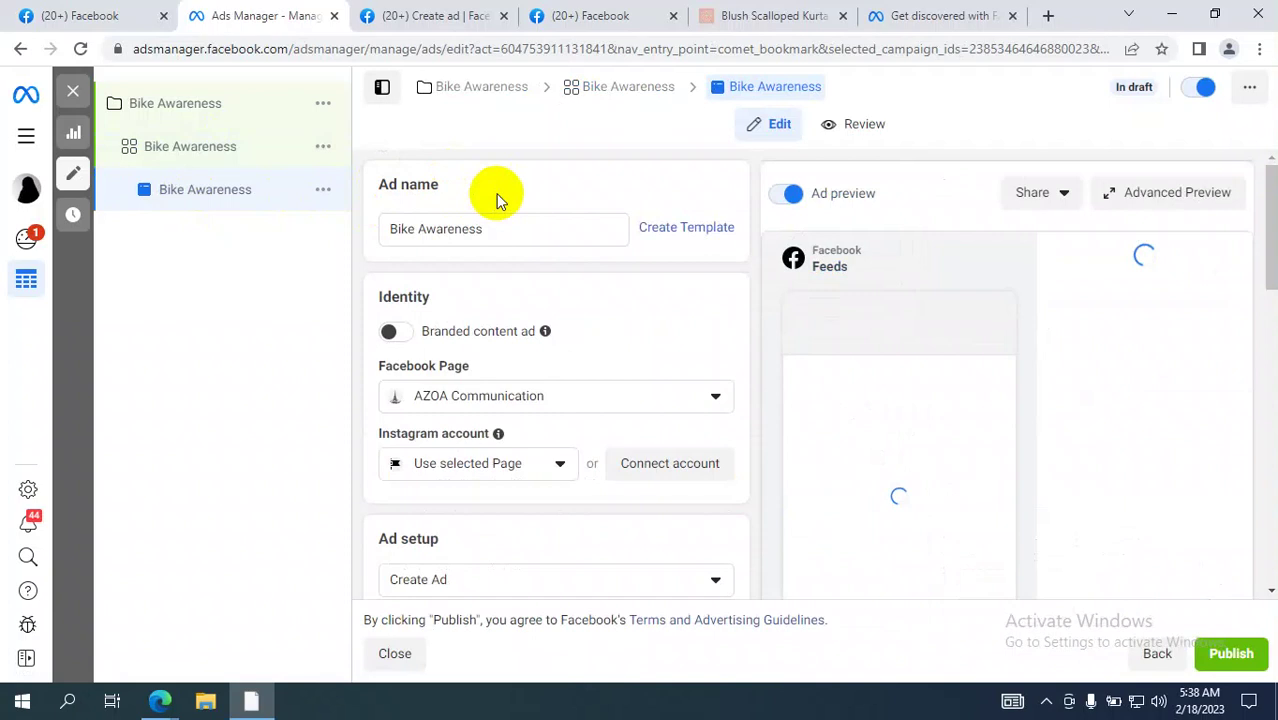
triple_click(381, 187)
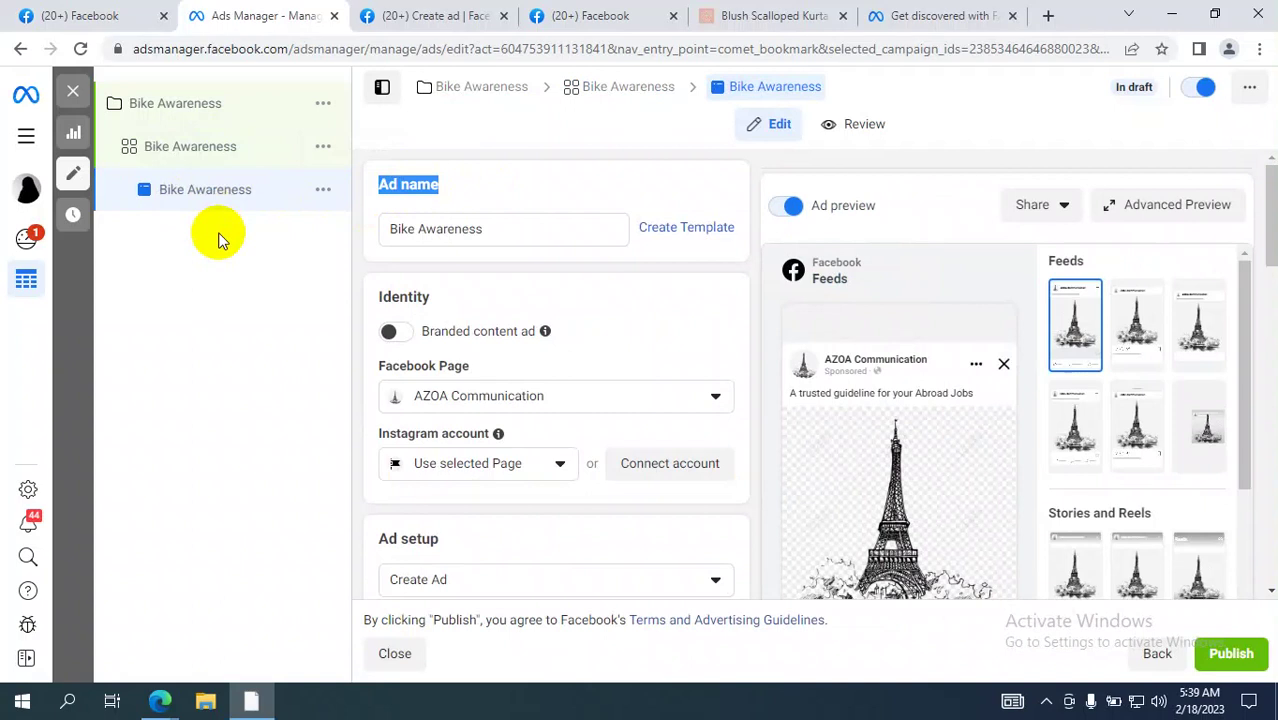
Step: Return to the campaign level and examine its special ad categories and campaign details
left_click(189, 110)
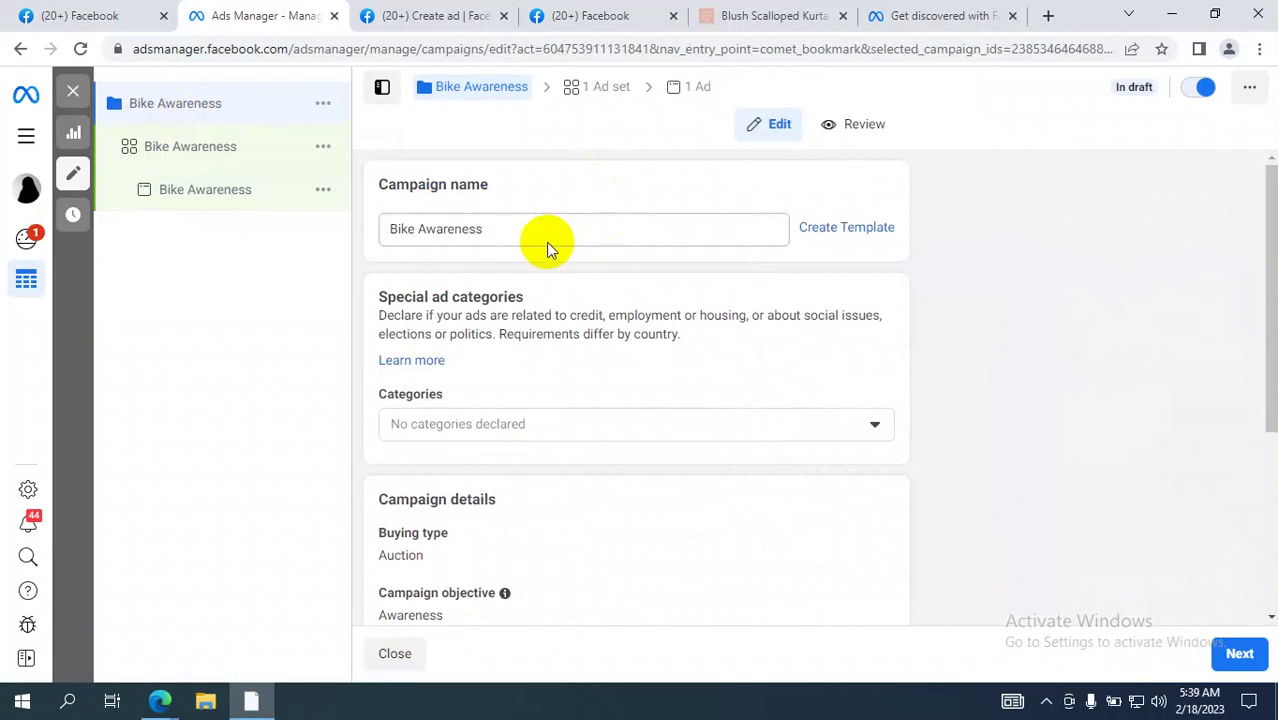
scroll(646, 315, "down", 3)
scroll(646, 315, "up", 3)
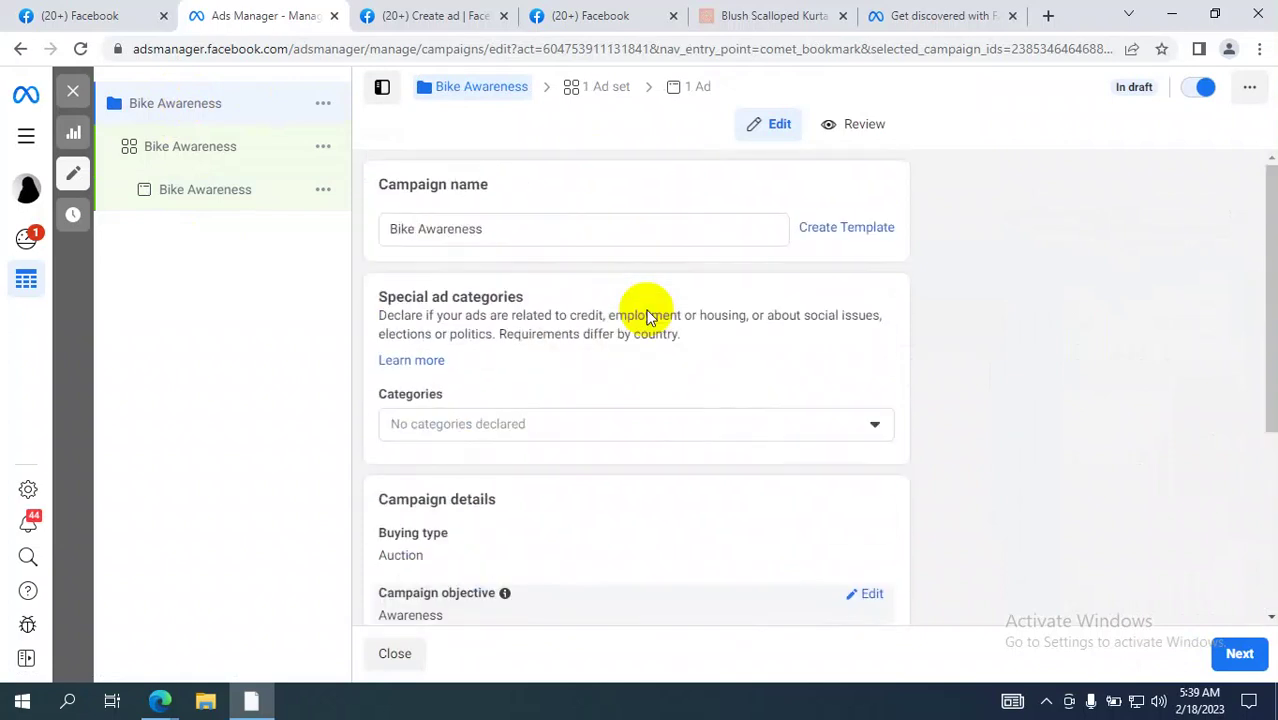
scroll(646, 315, "down", 3)
scroll(646, 315, "up", 3)
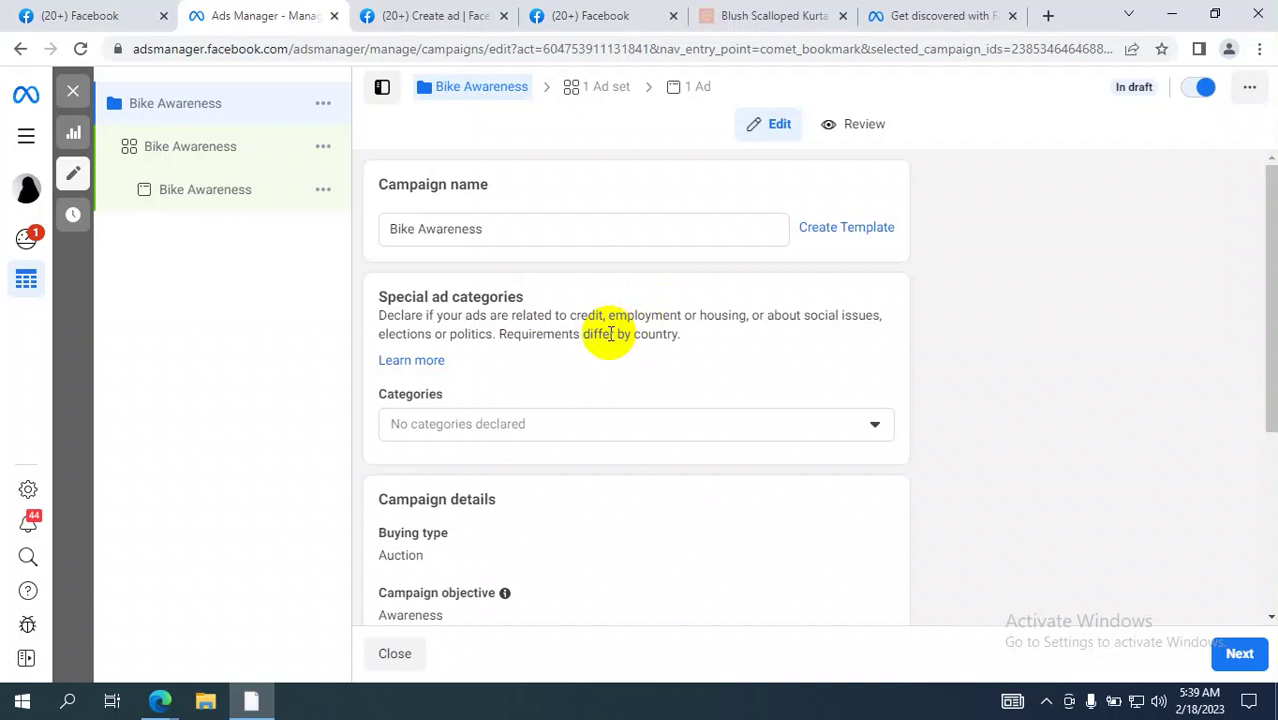
Step: Switch to the Google Meet call to check its participants, and return to the campaign draft in Ads Manager
left_click(186, 688)
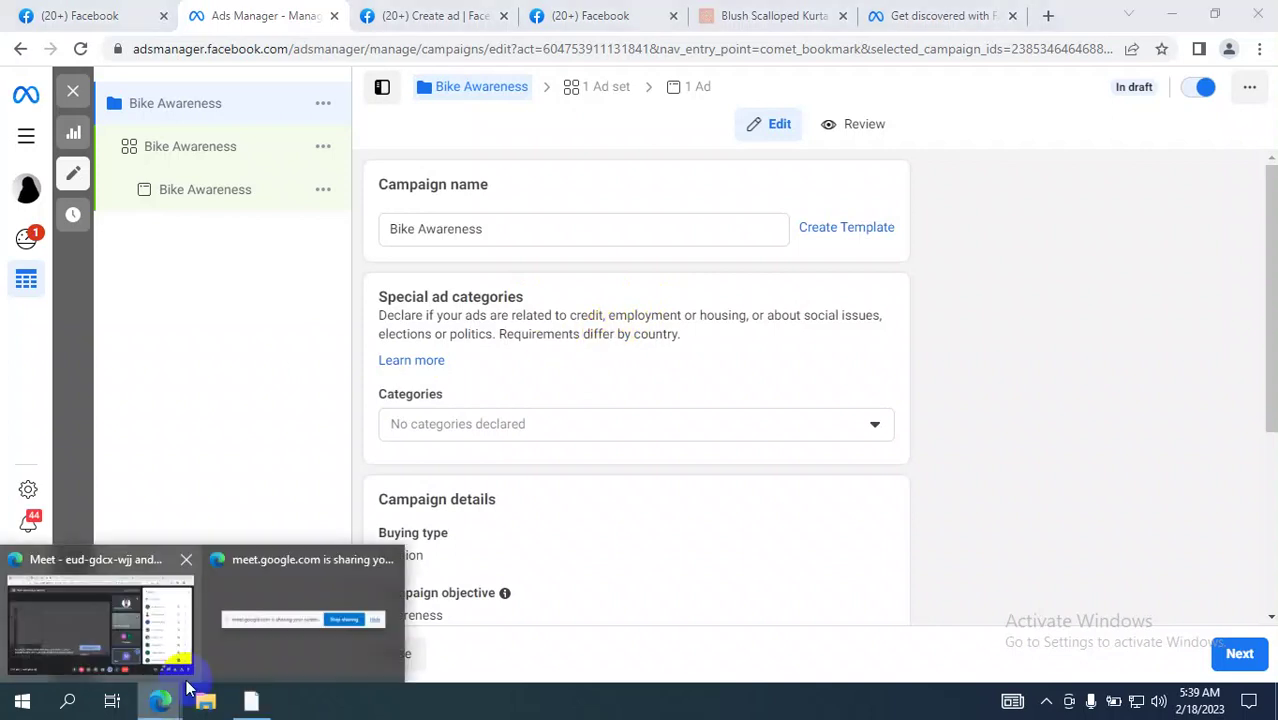
left_click(95, 615)
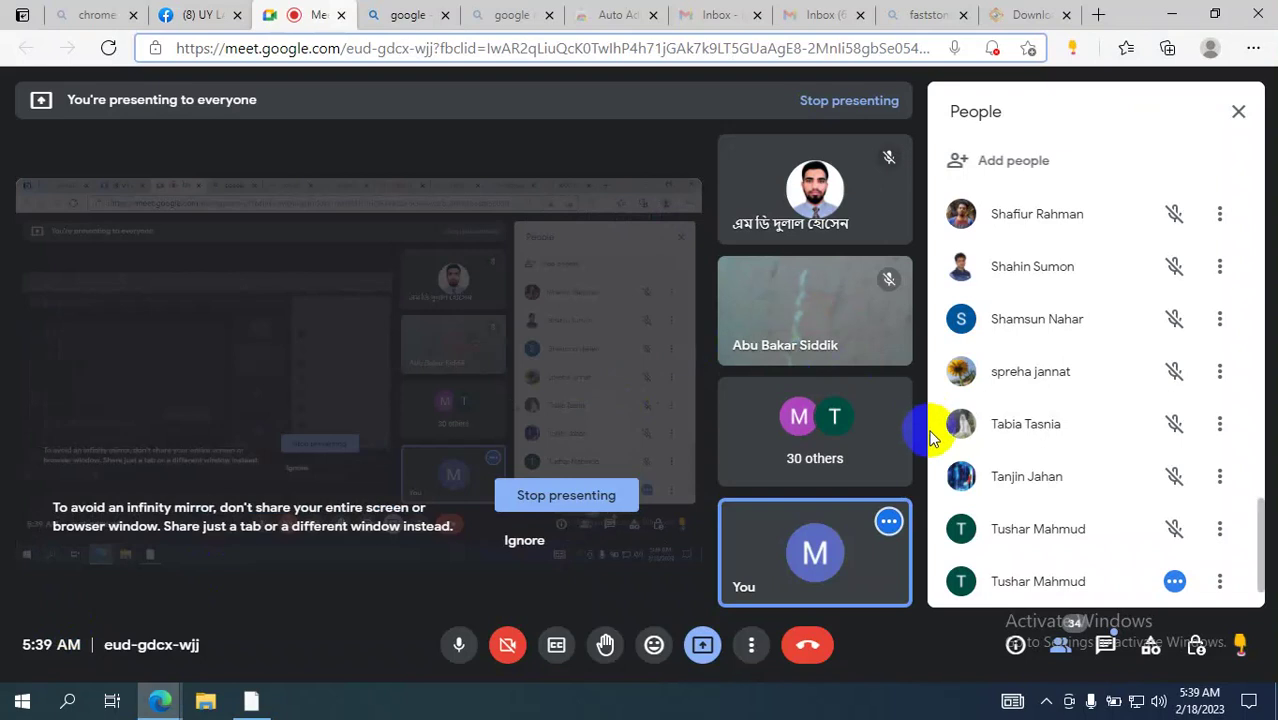
key("alt+Tab")
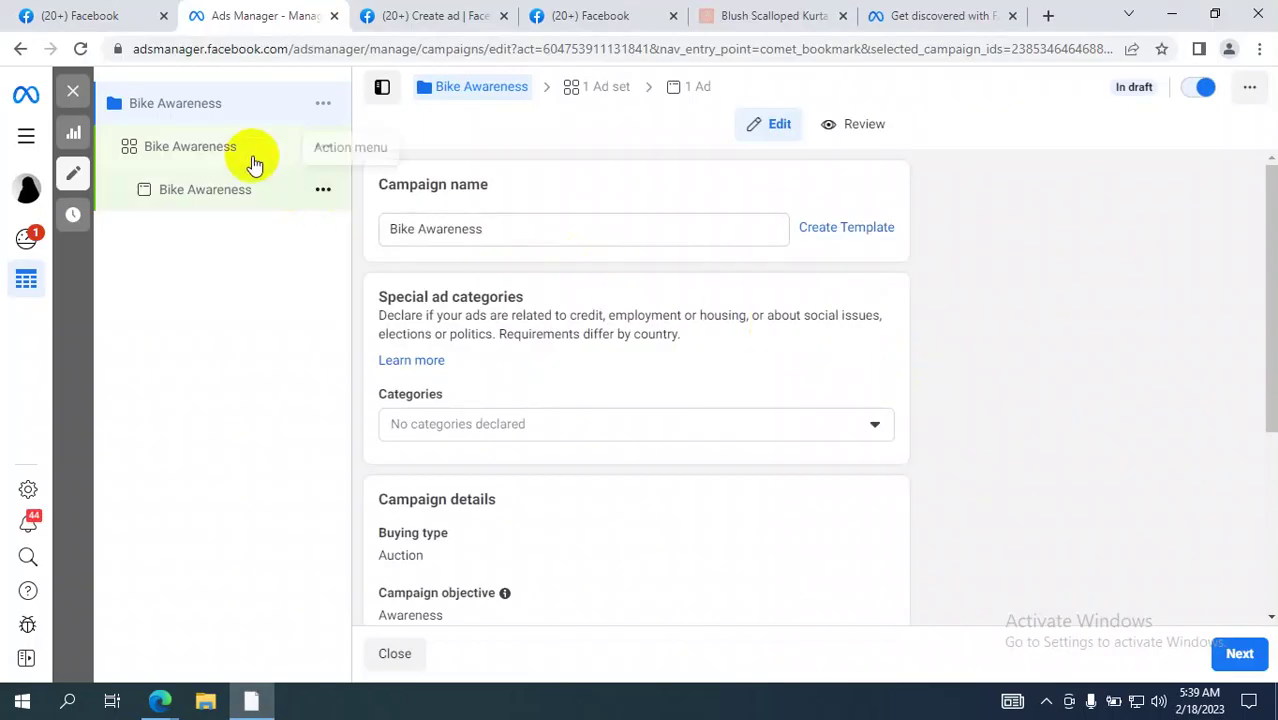
Step: Open the draft's ad set, ad and campaign levels by turns to compare them, finishing on the campaign level
left_click(162, 144)
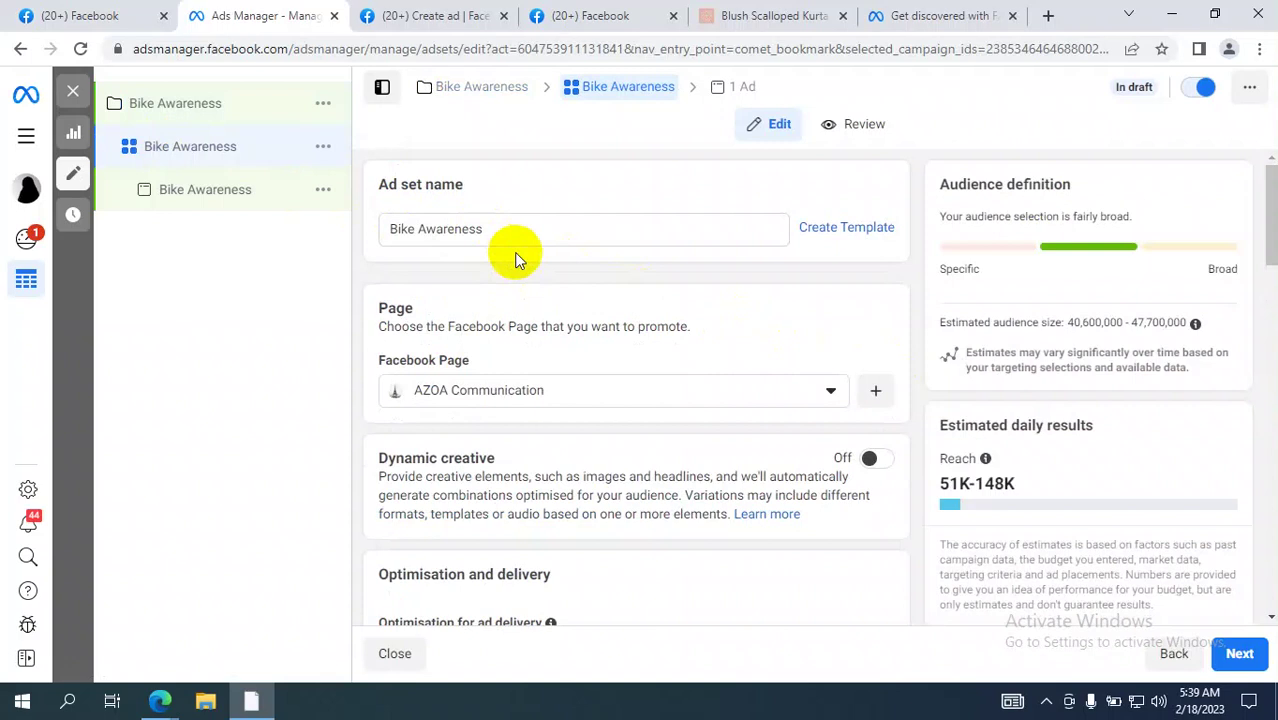
left_click(207, 192)
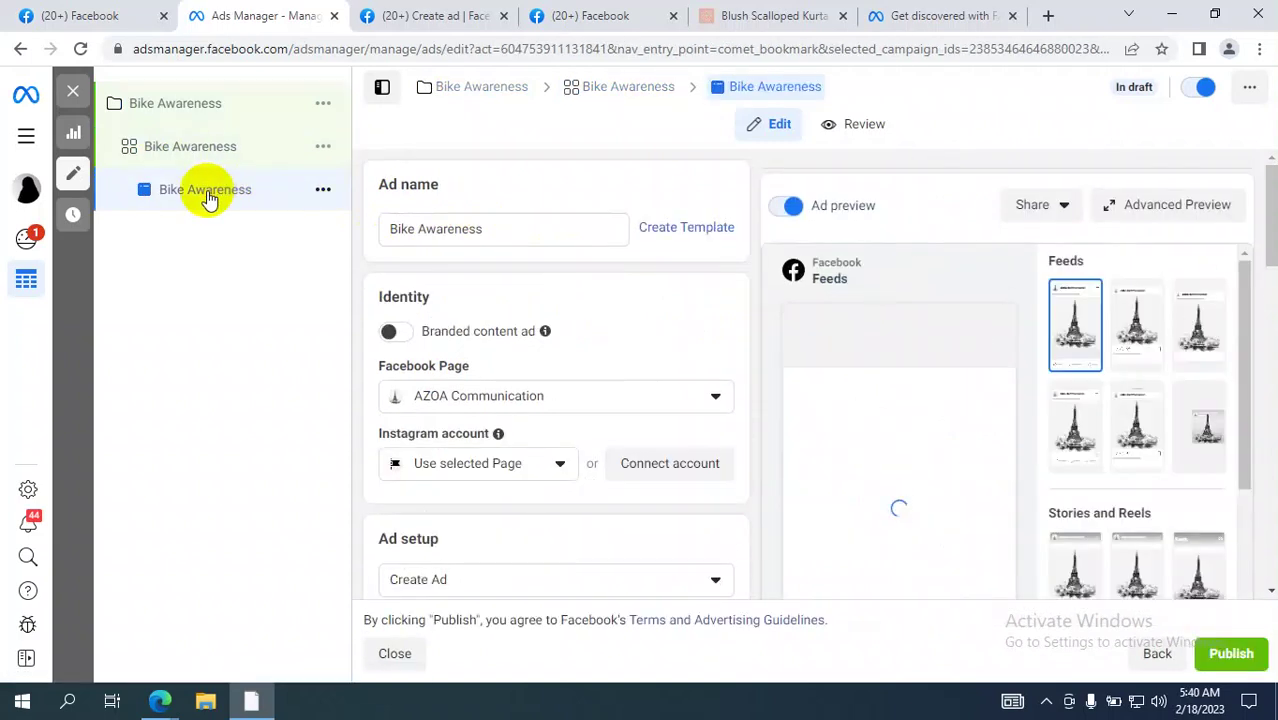
left_click(172, 105)
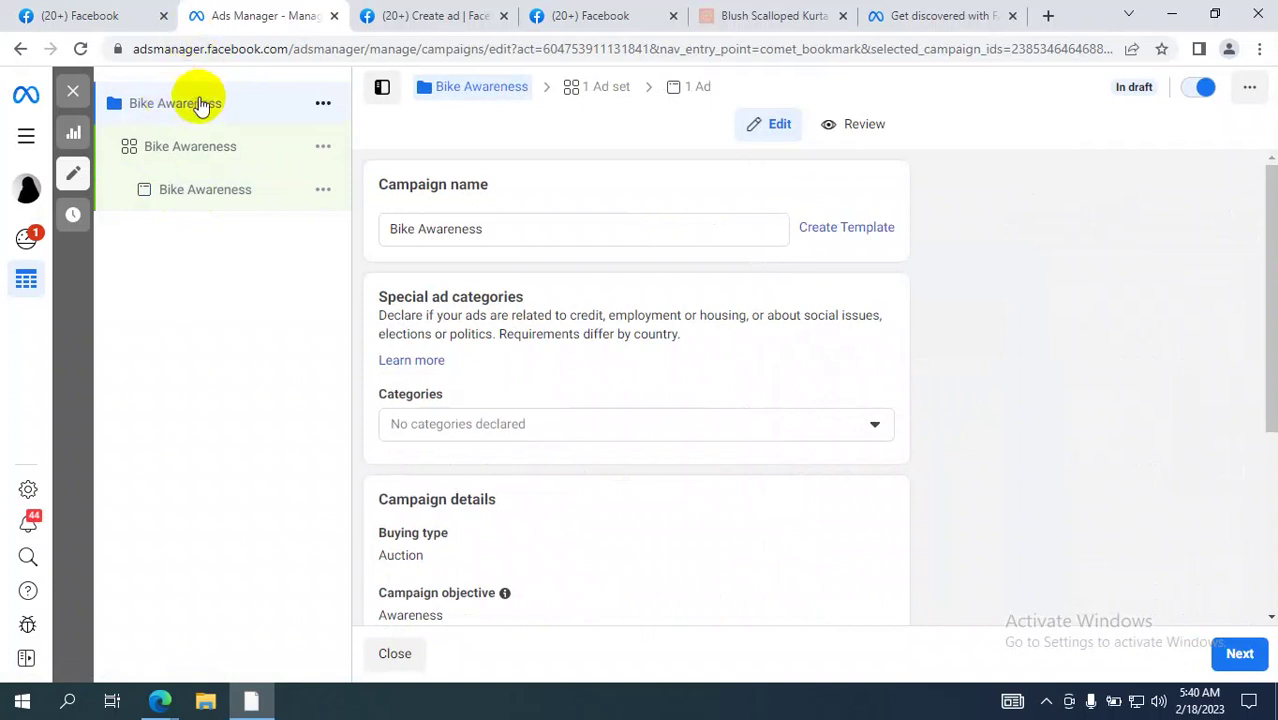
left_click(185, 189)
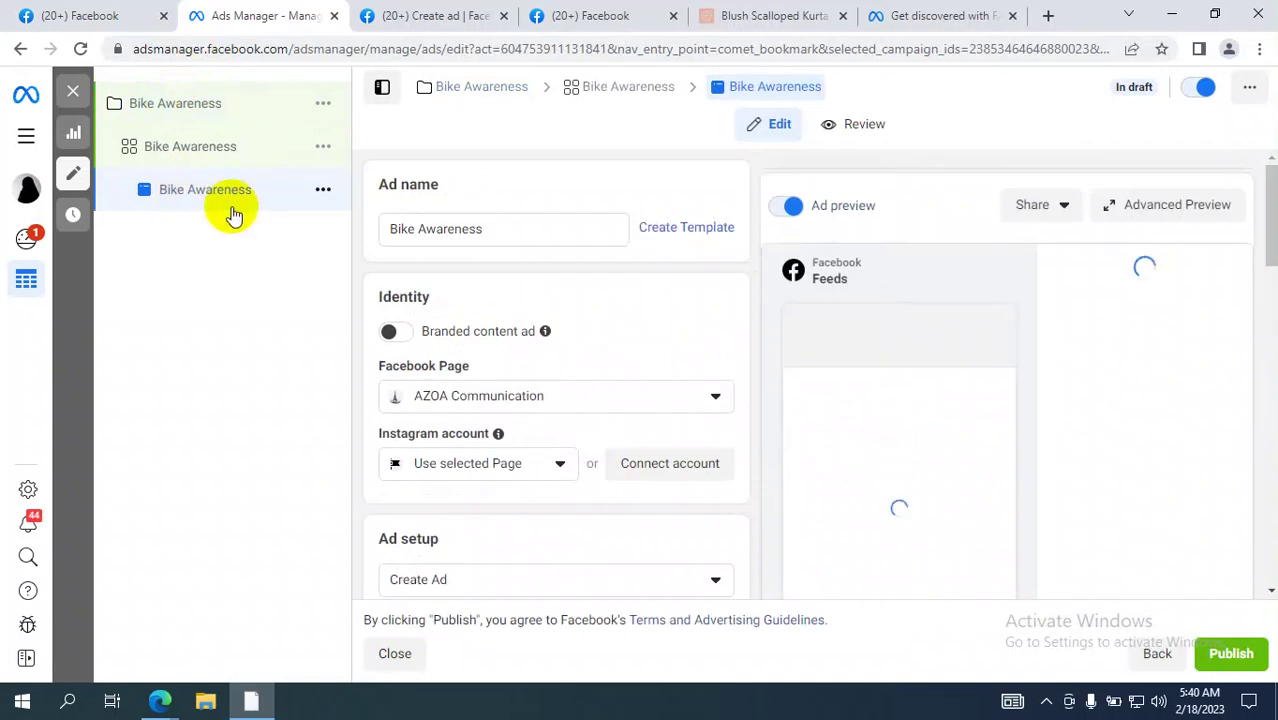
left_click(203, 157)
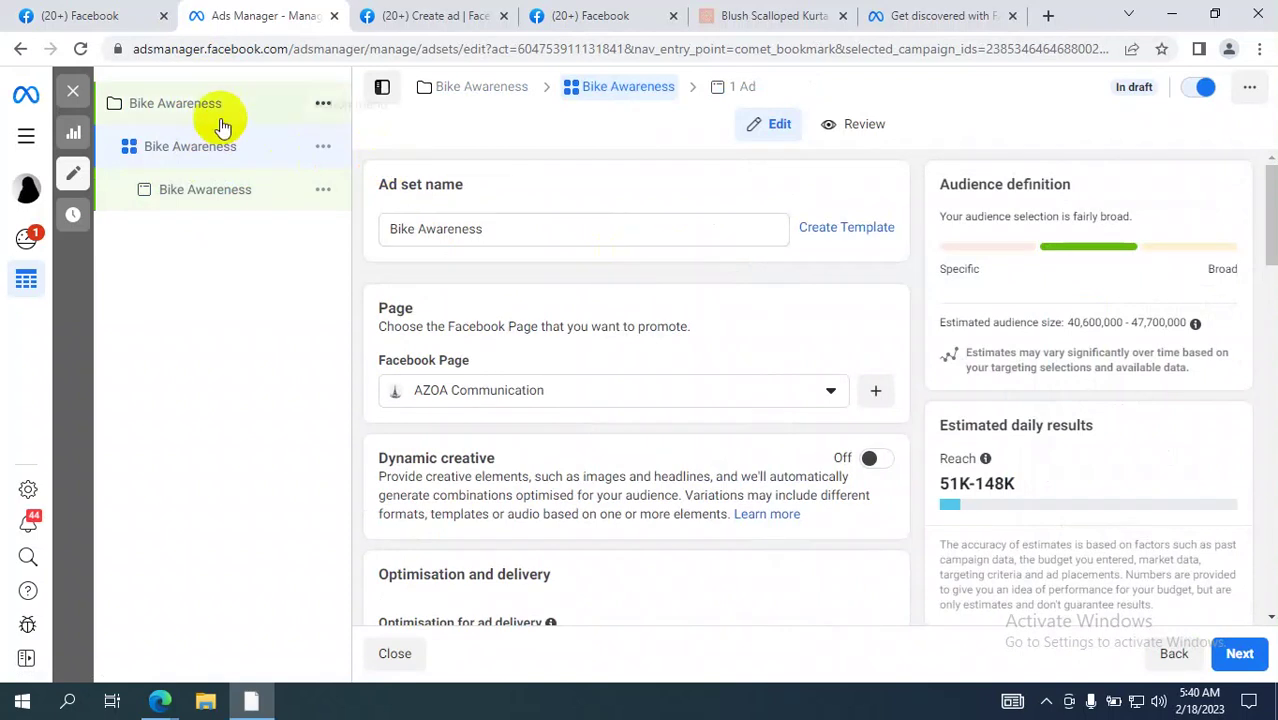
left_click(172, 105)
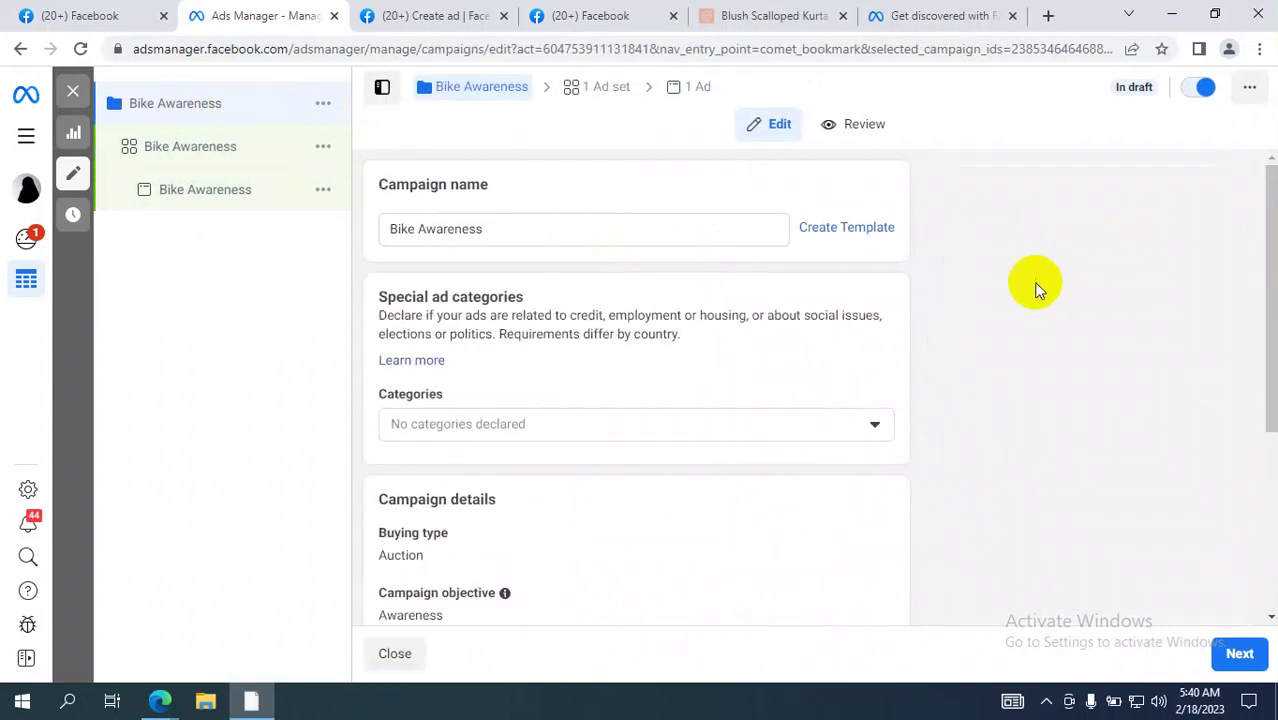
Step: Examine the campaign level's settings from the campaign name and special ad categories down to the A/B test and Advantage campaign budget
scroll(1036, 288, "down", 3)
scroll(1036, 288, "down", 2)
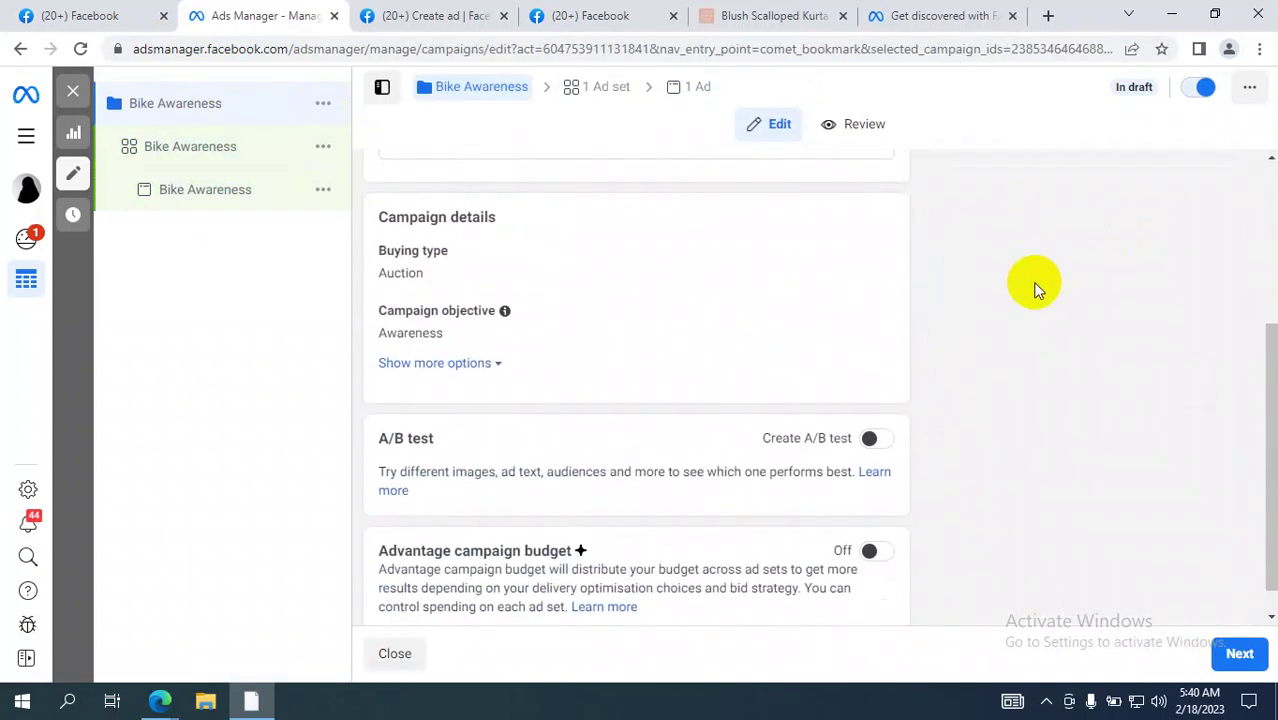
scroll(578, 252, "up", 4)
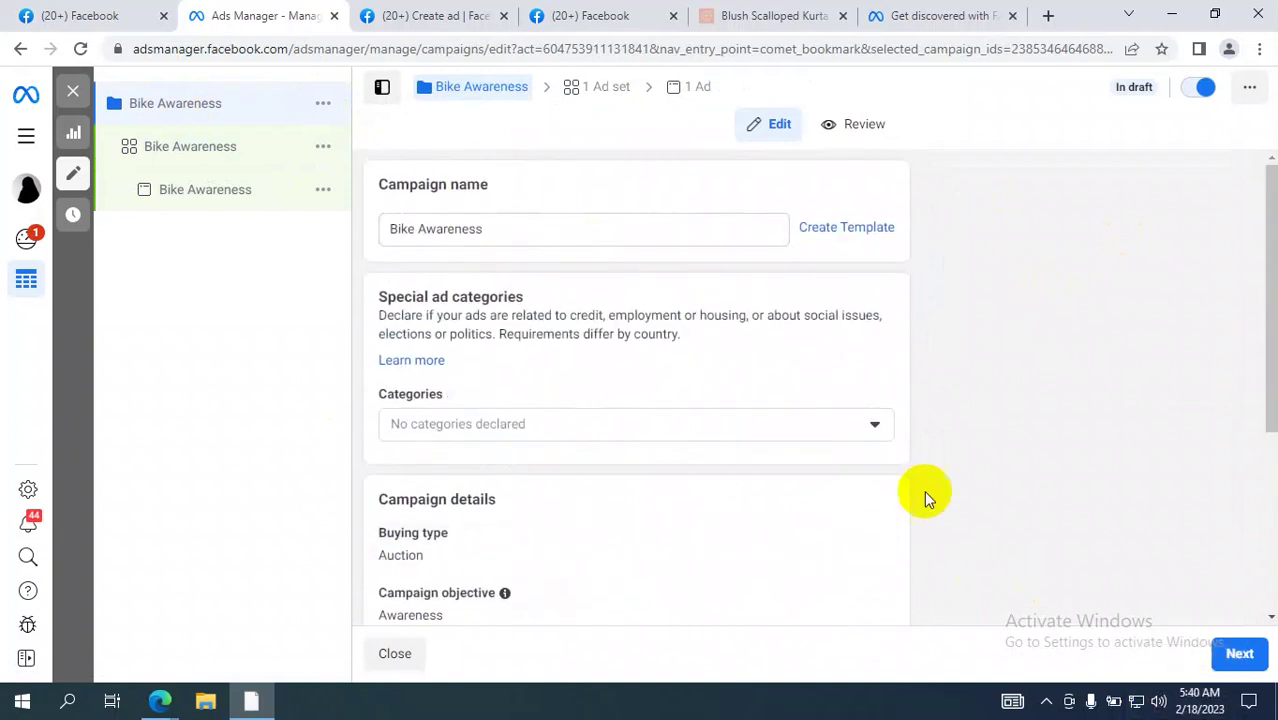
scroll(664, 386, "down", 4)
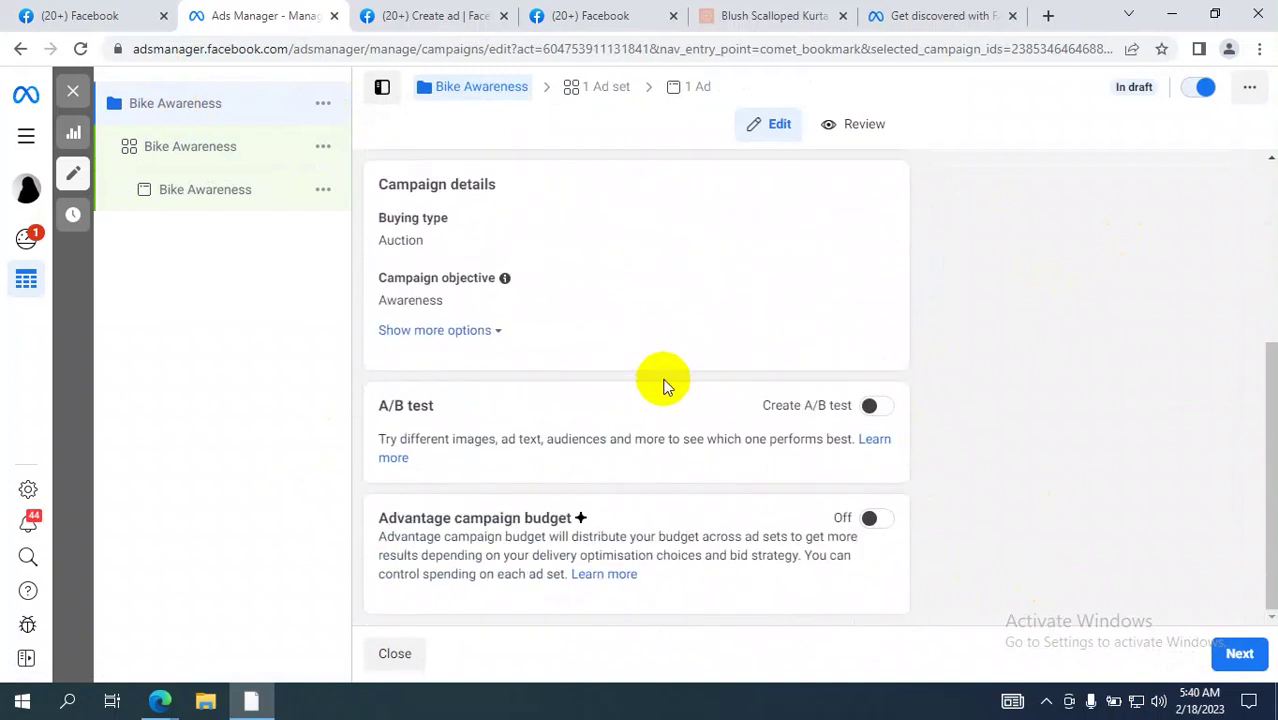
scroll(687, 375, "up", 4)
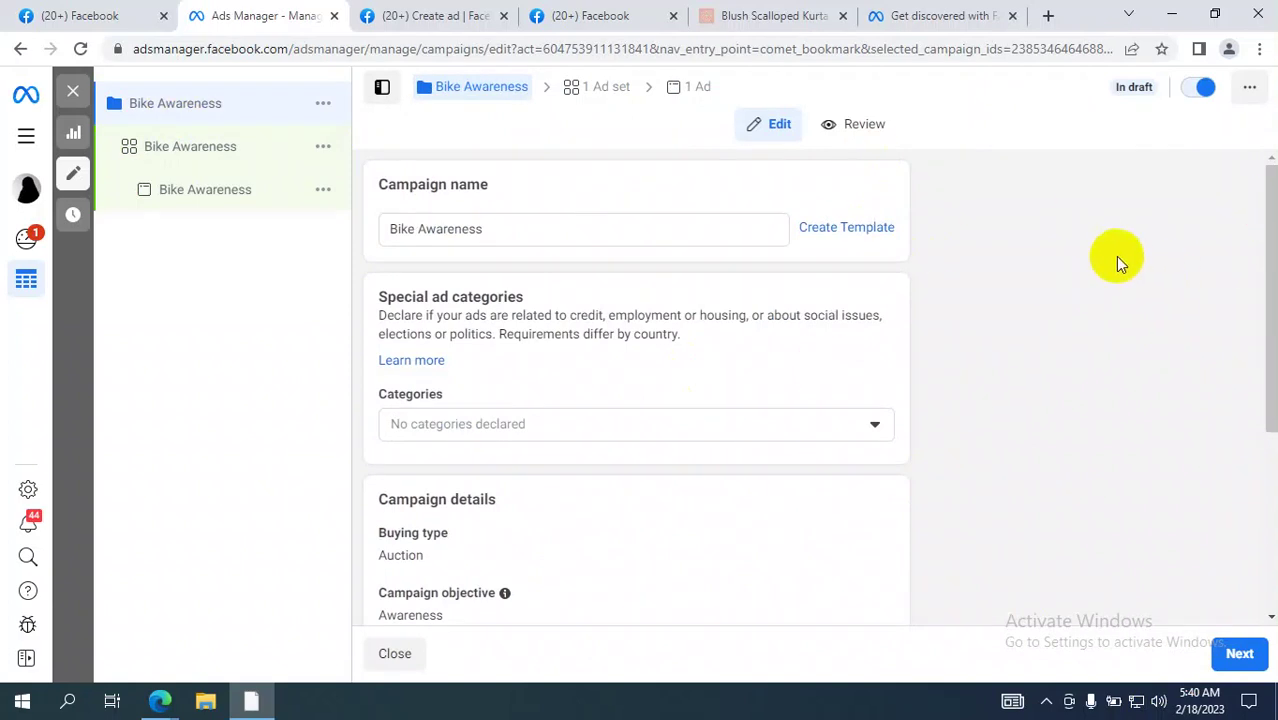
scroll(1118, 262, "down", 1)
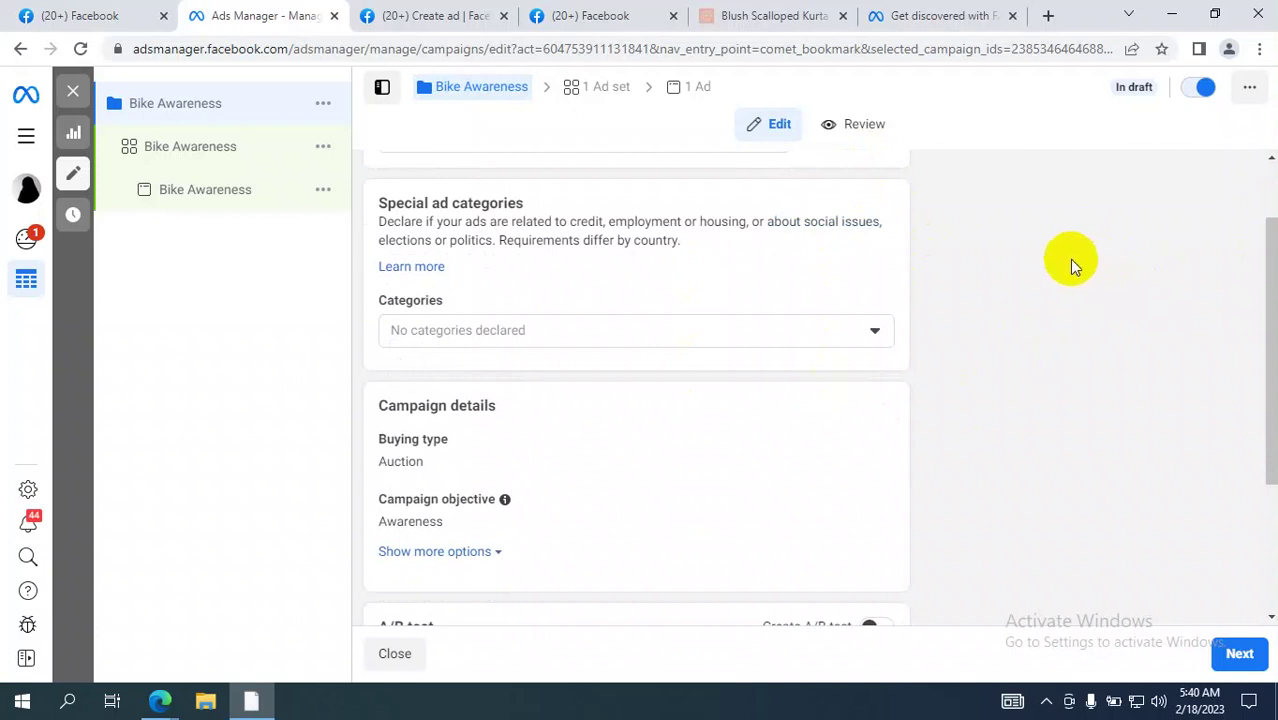
scroll(984, 254, "up", 1)
scroll(984, 254, "down", 3)
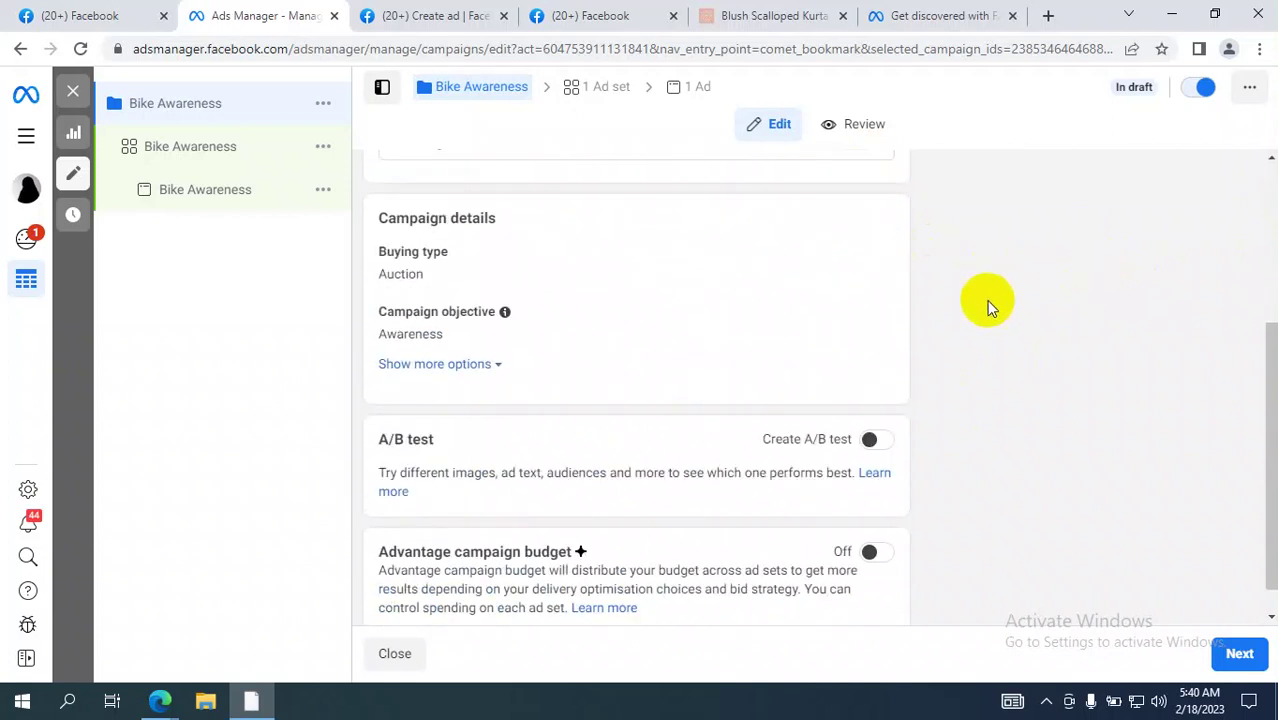
scroll(967, 303, "up", 3)
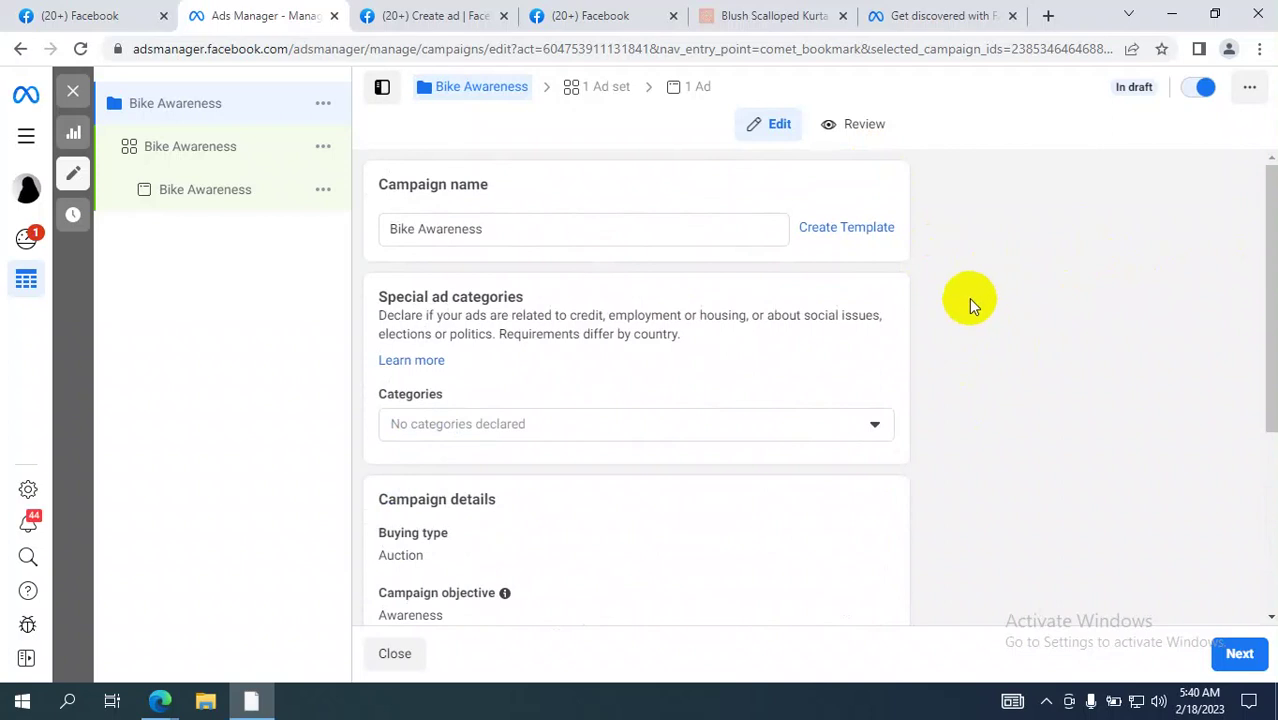
scroll(990, 335, "down", 1)
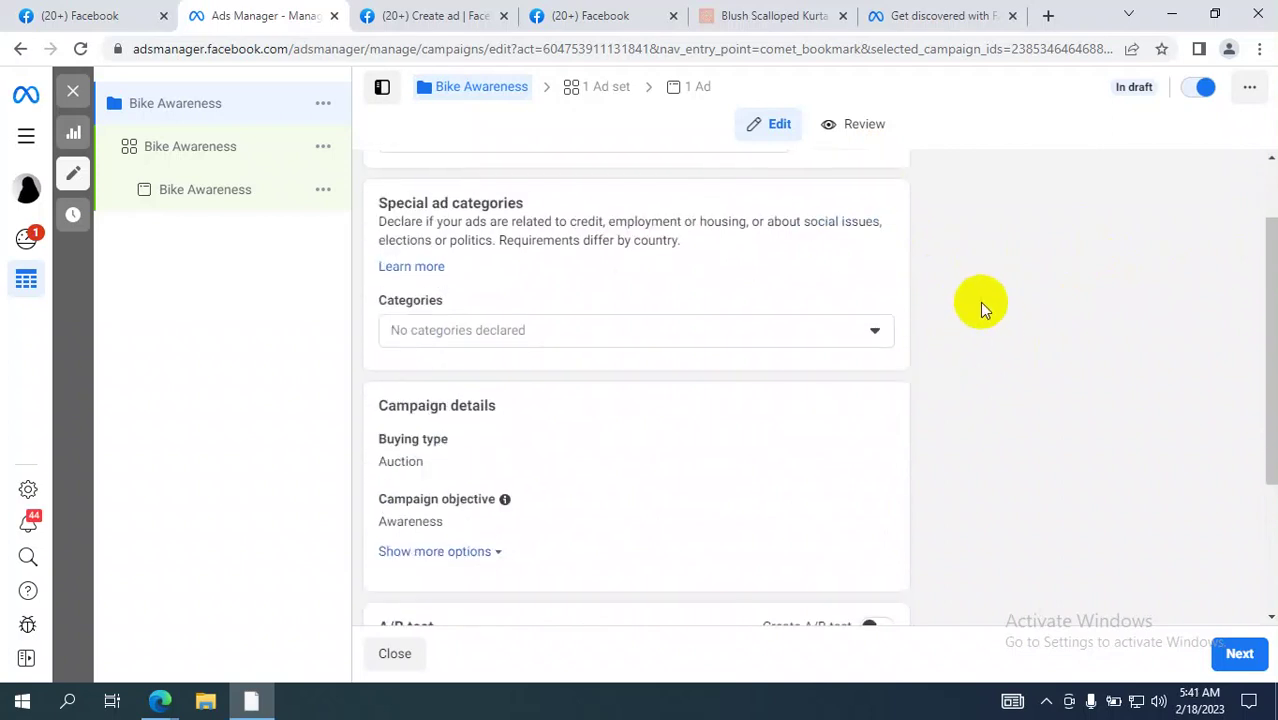
scroll(979, 305, "up", 1)
scroll(979, 302, "down", 3)
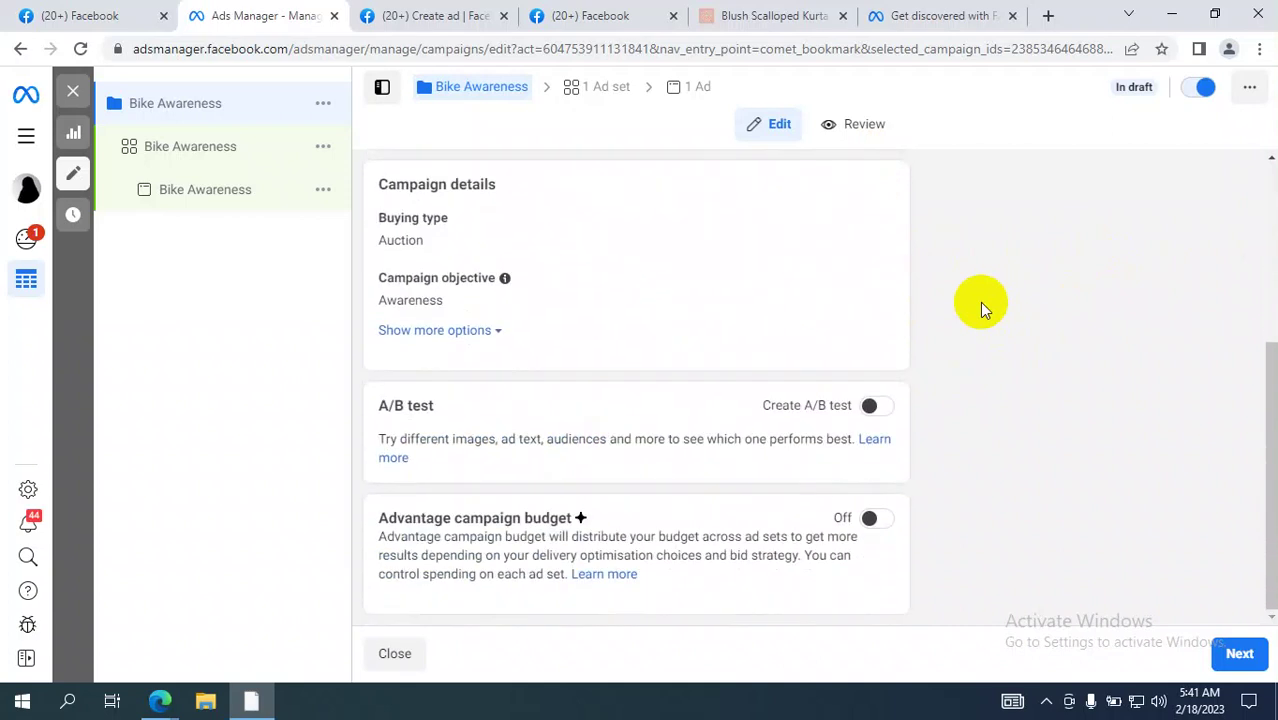
scroll(930, 302, "up", 3)
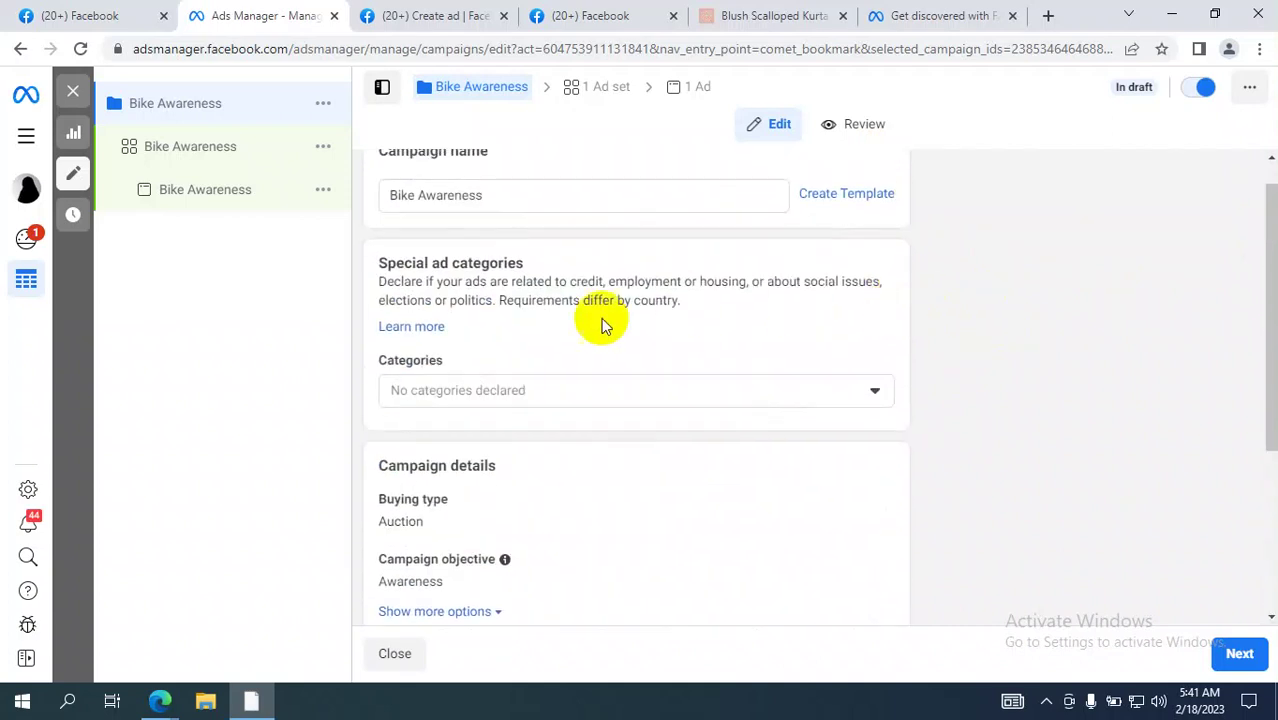
Step: Open the campaign objective for editing and review the choices from Awareness to Sales
scroll(630, 350, "down", 2)
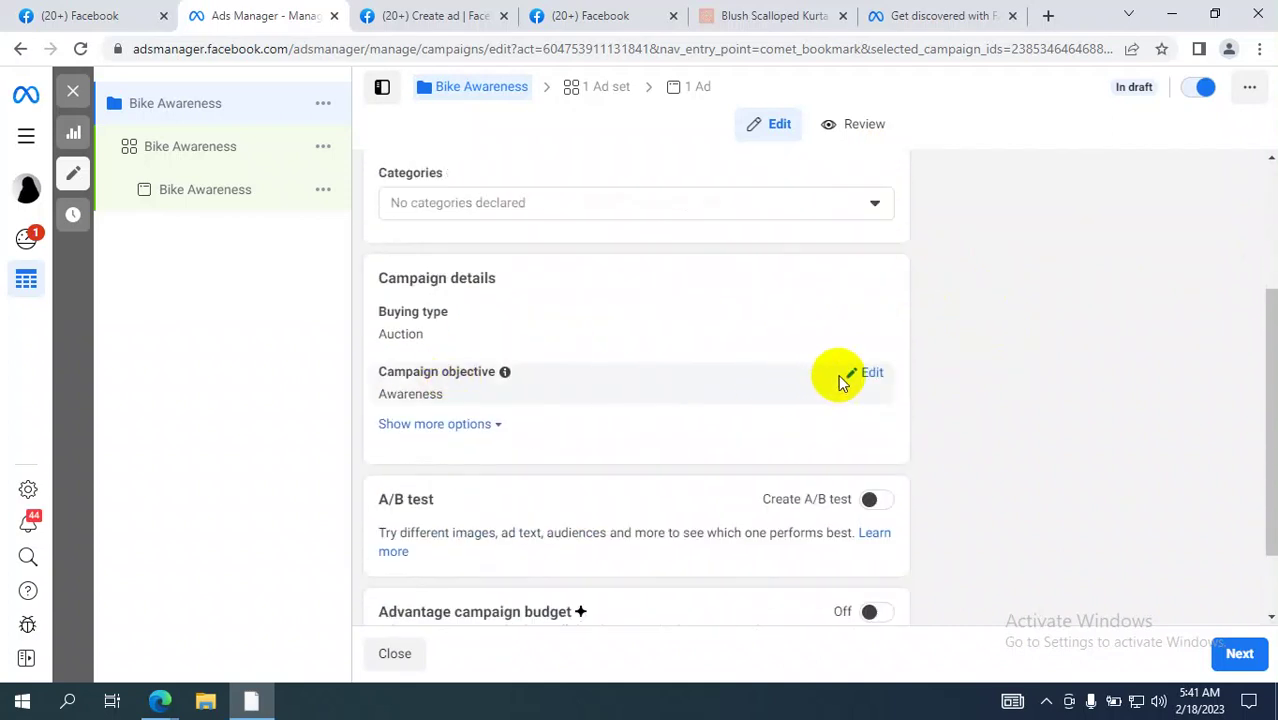
left_click(870, 375)
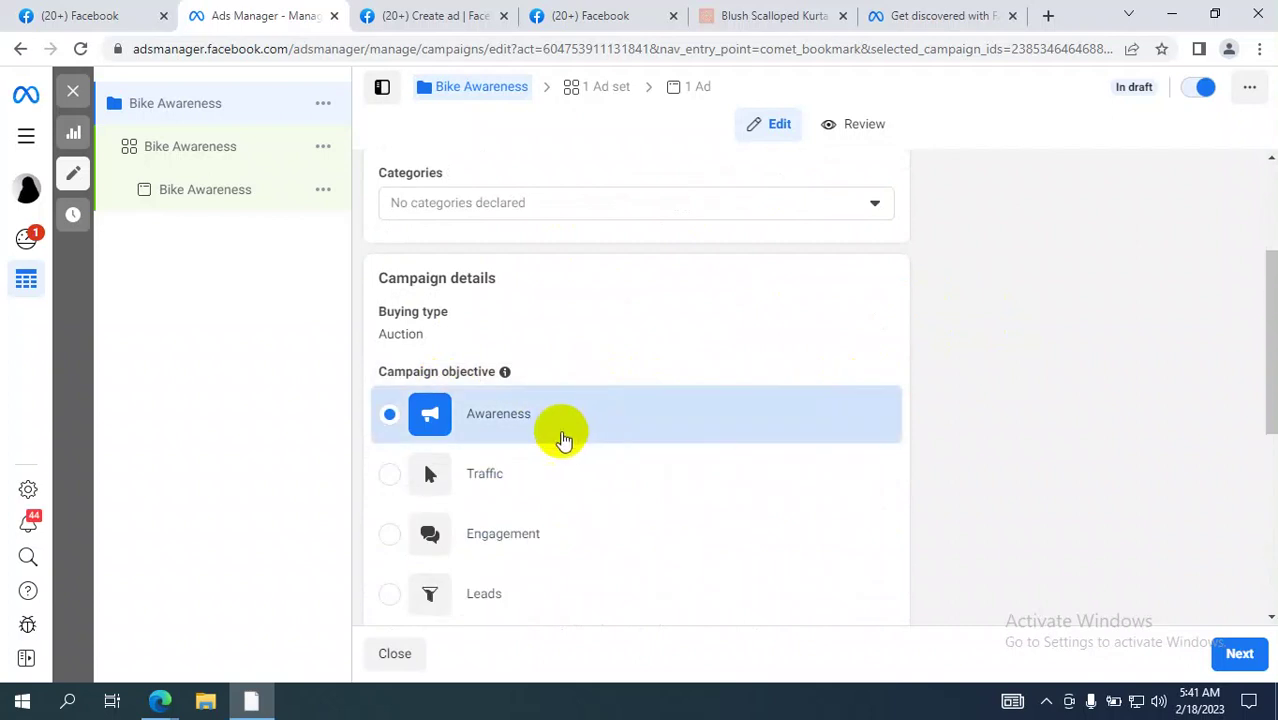
scroll(562, 437, "down", 3)
scroll(562, 422, "up", 2)
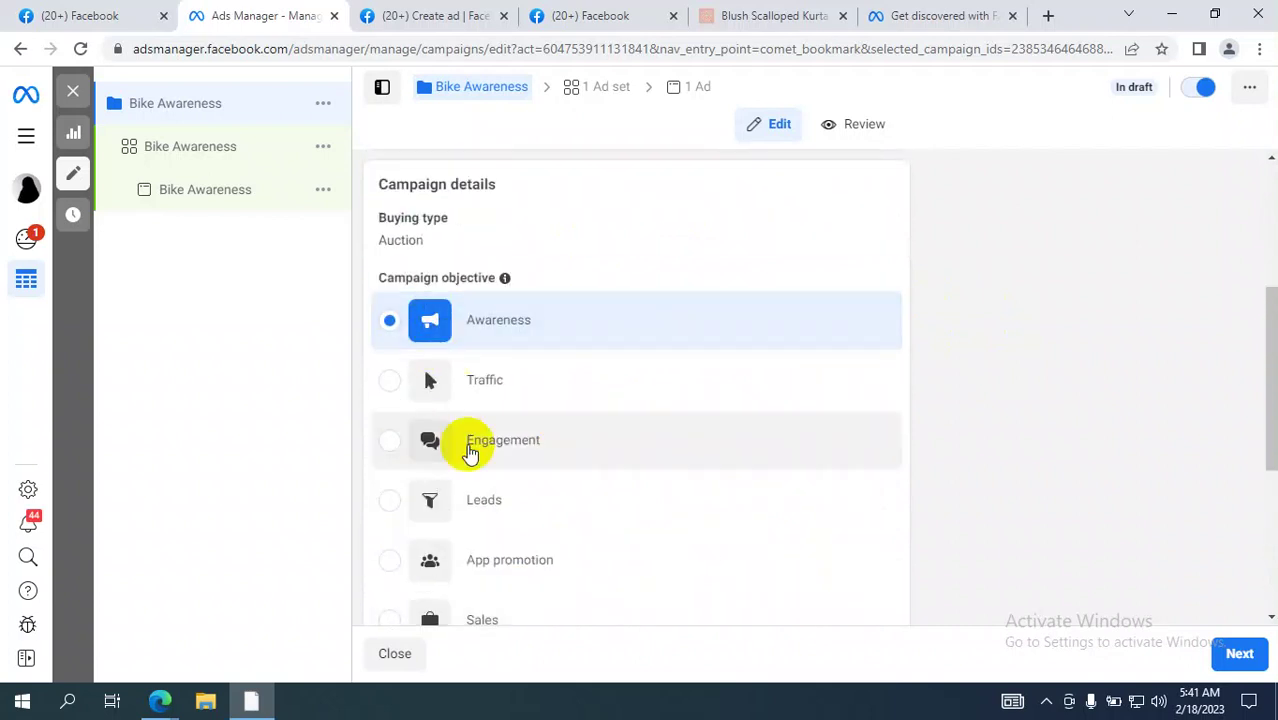
scroll(450, 570, "down", 2)
scroll(500, 258, "up", 3)
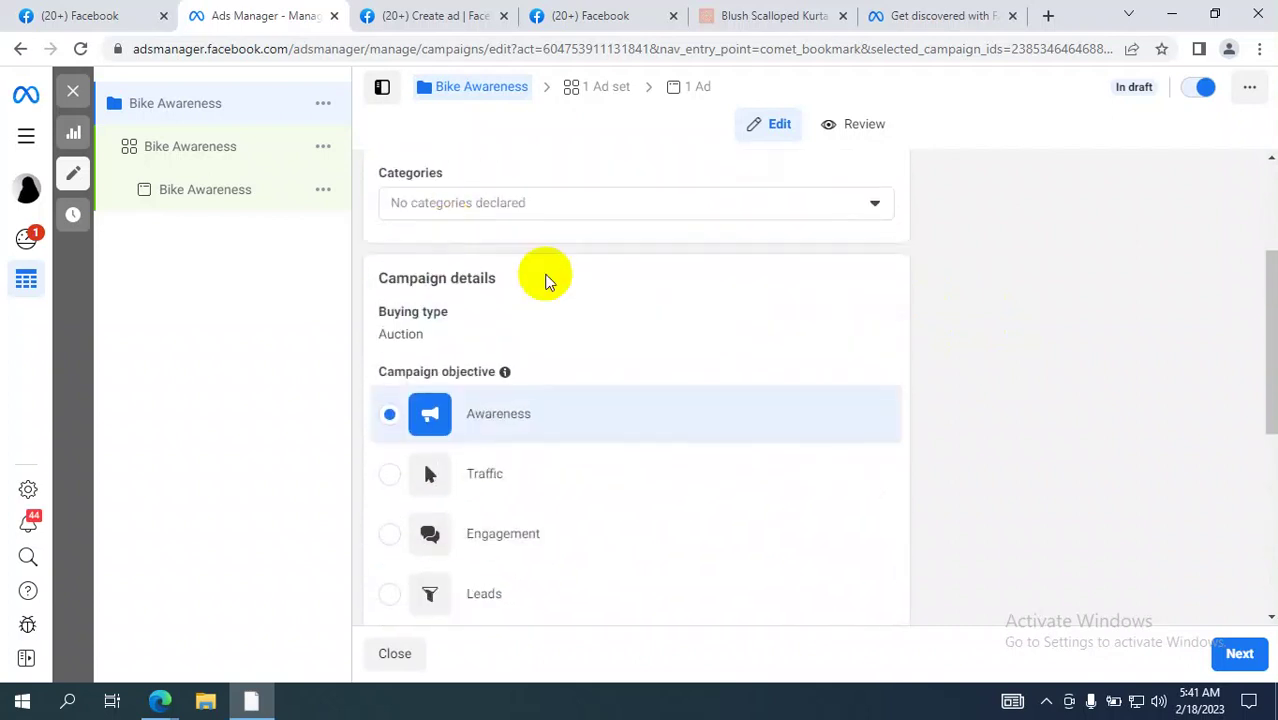
scroll(993, 413, "down", 5)
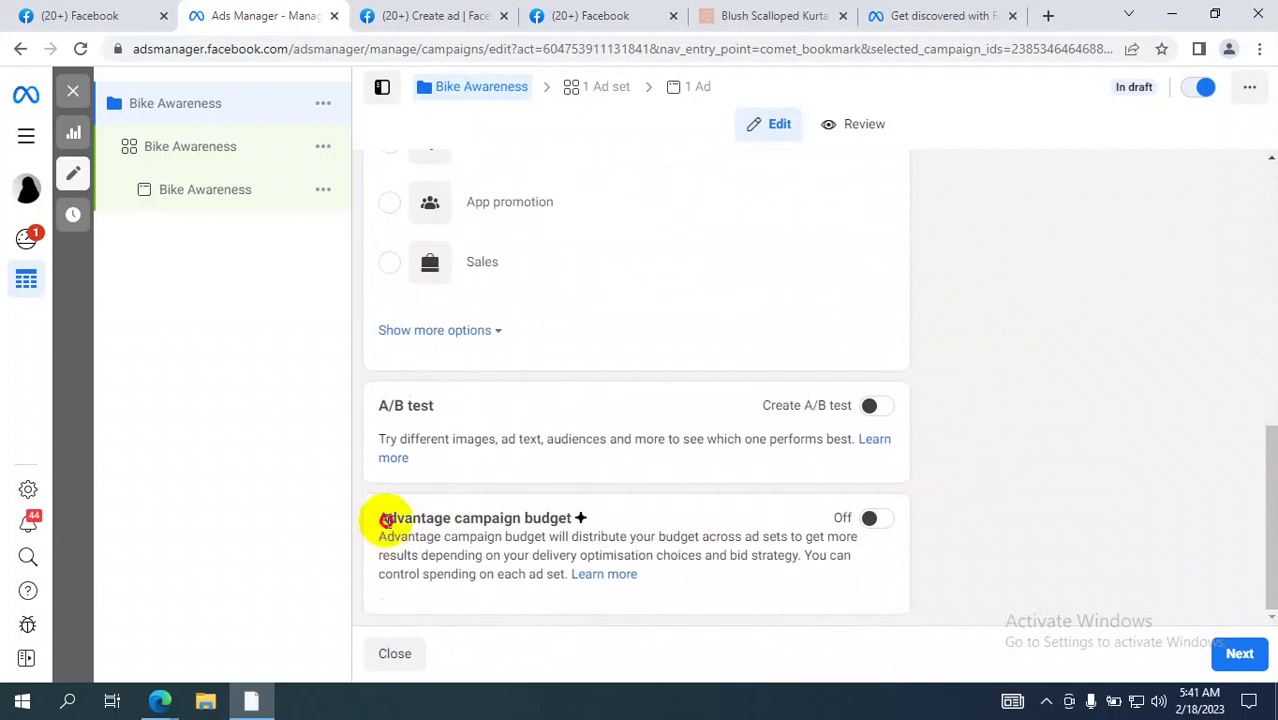
Step: Highlight the Advantage campaign budget heading and turn the option on for the campaign
left_click_drag(379, 519, 553, 517)
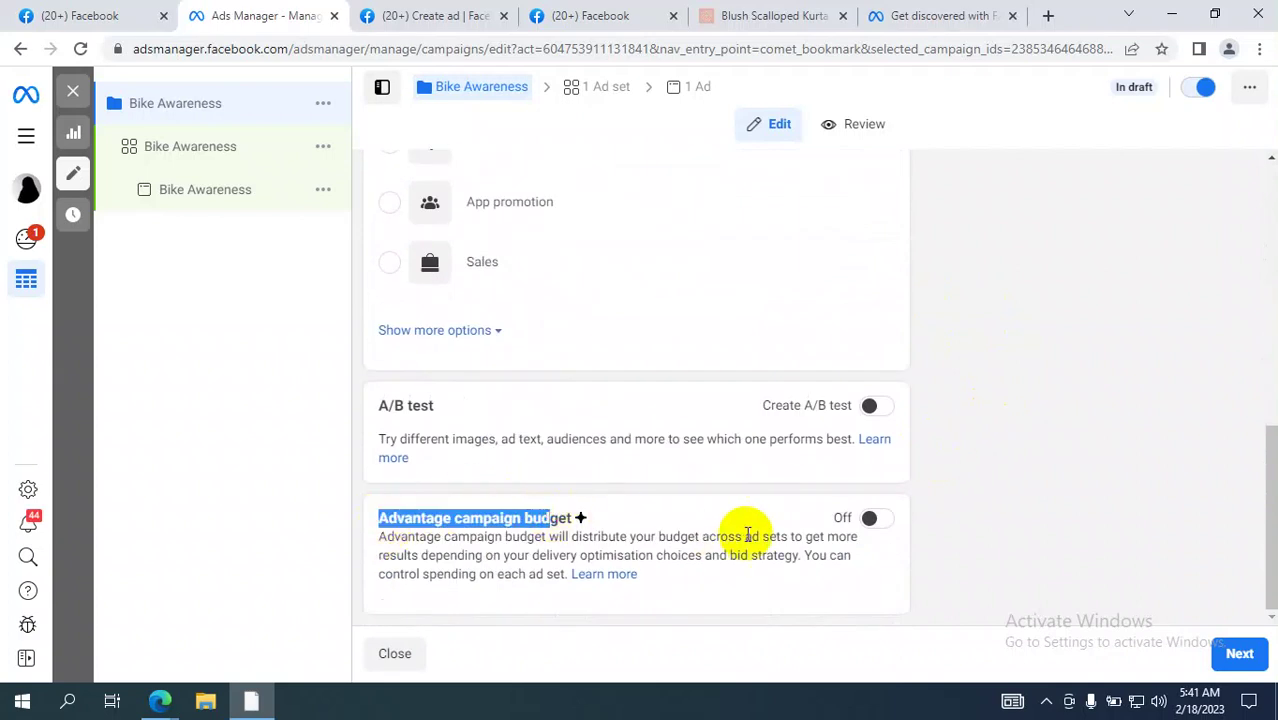
left_click(869, 521)
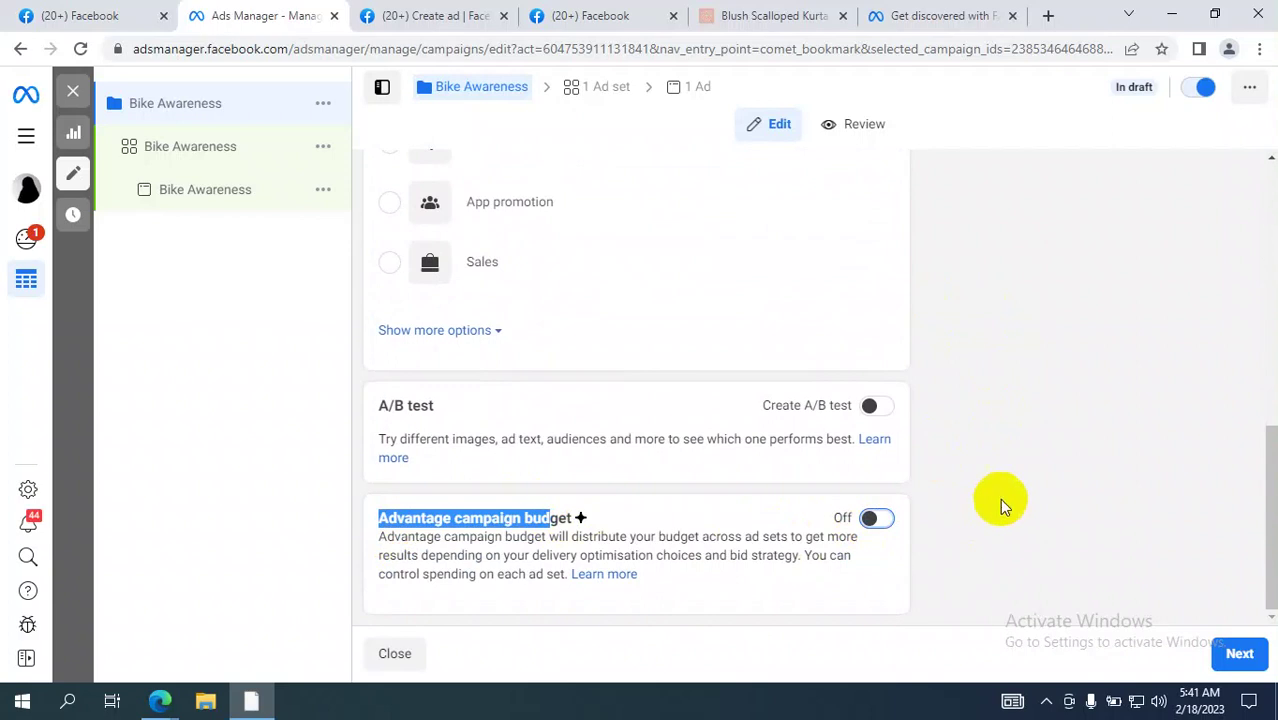
scroll(1005, 486, "down", 3)
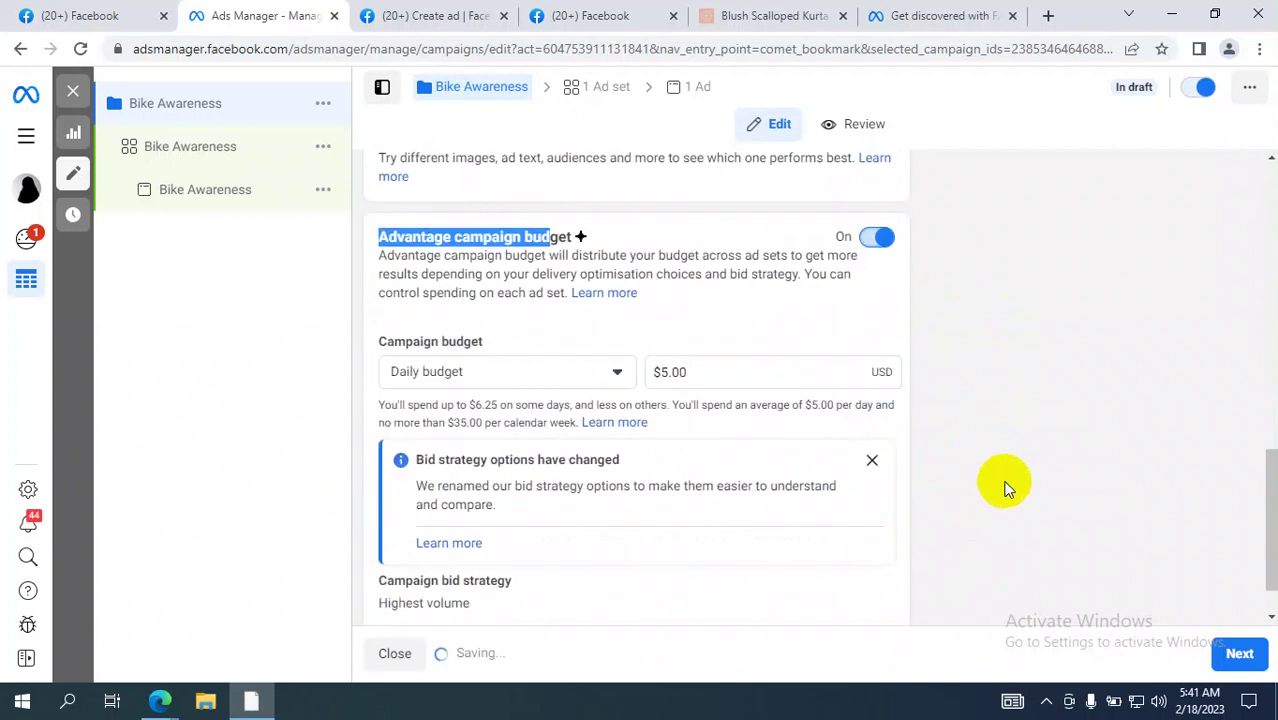
scroll(1004, 485, "down", 1)
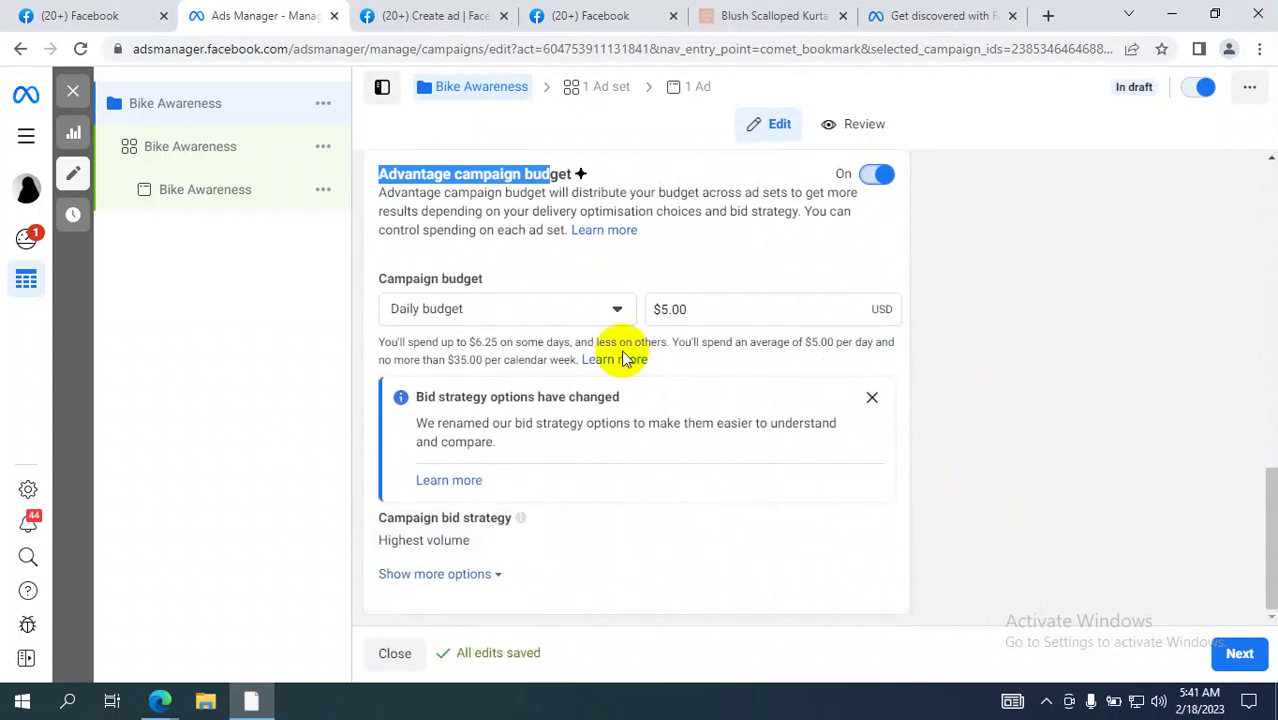
Step: Set the campaign's daily budget to $1.00
left_click(679, 309)
left_click_drag(688, 309, 652, 310)
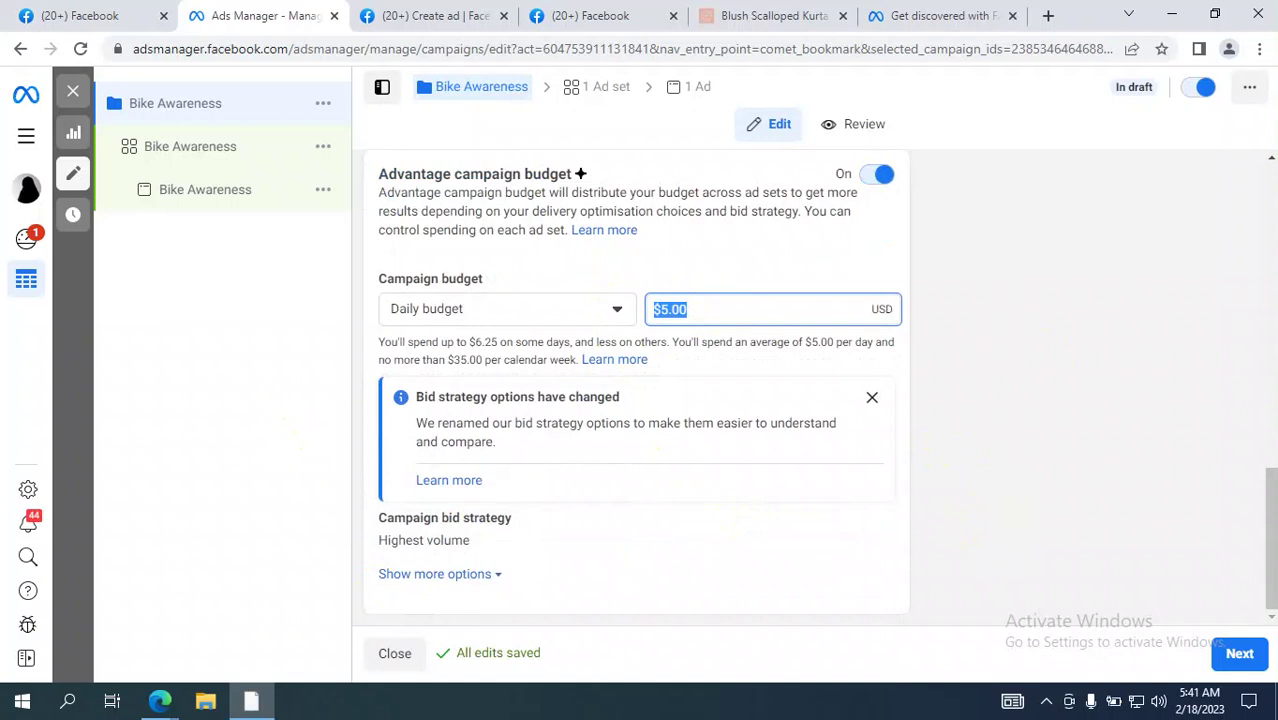
type("1")
left_click(1097, 310)
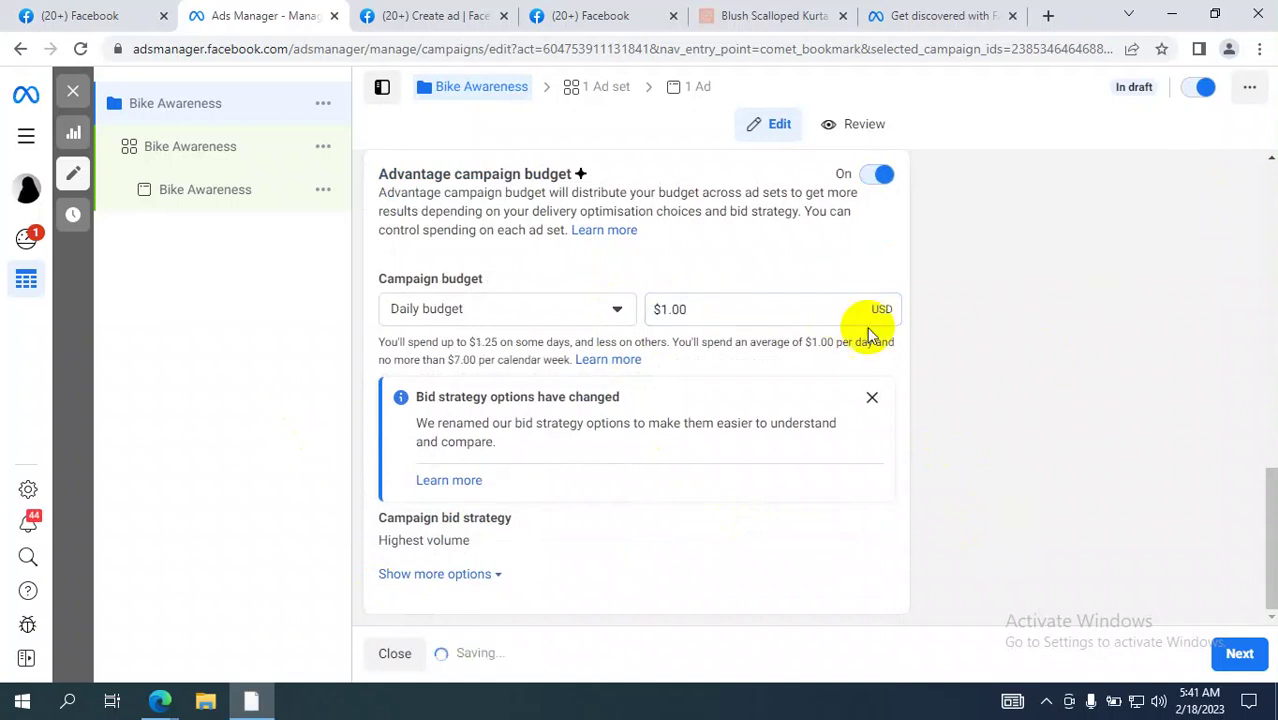
Step: Set the campaign's daily budget to $50,000.00
left_click_drag(710, 308, 519, 313)
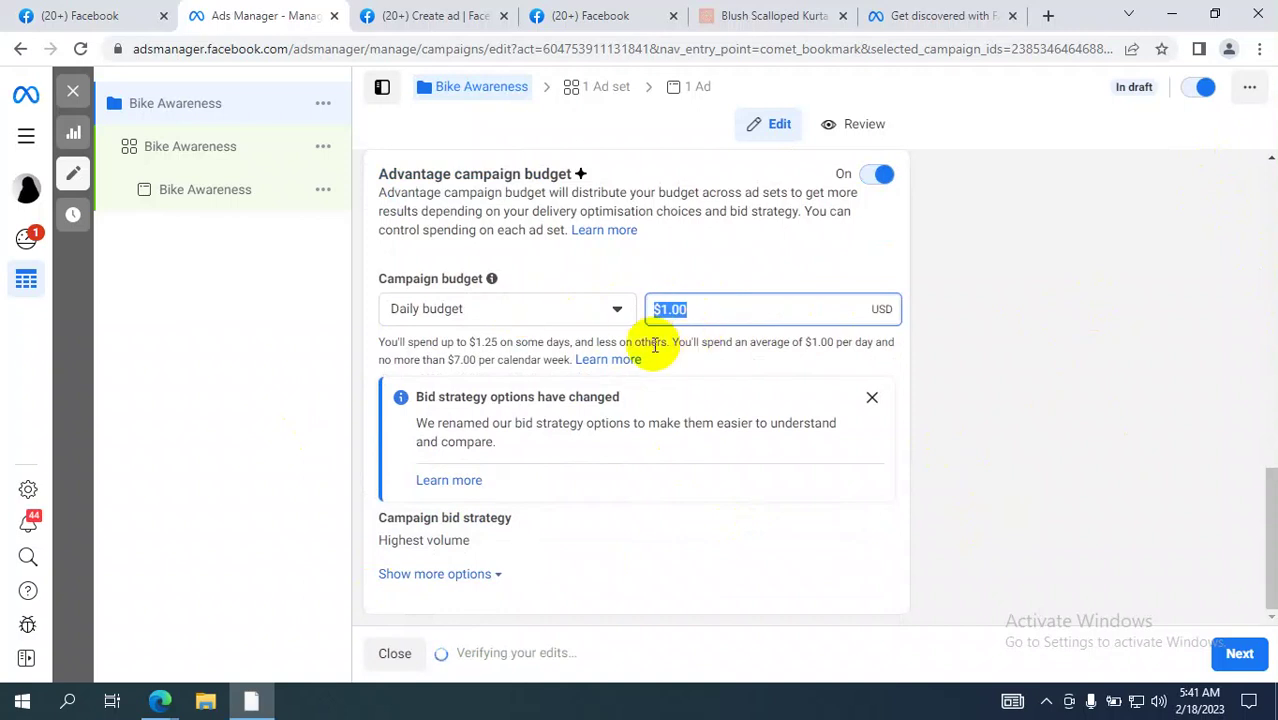
left_click(1045, 345)
left_click(524, 316)
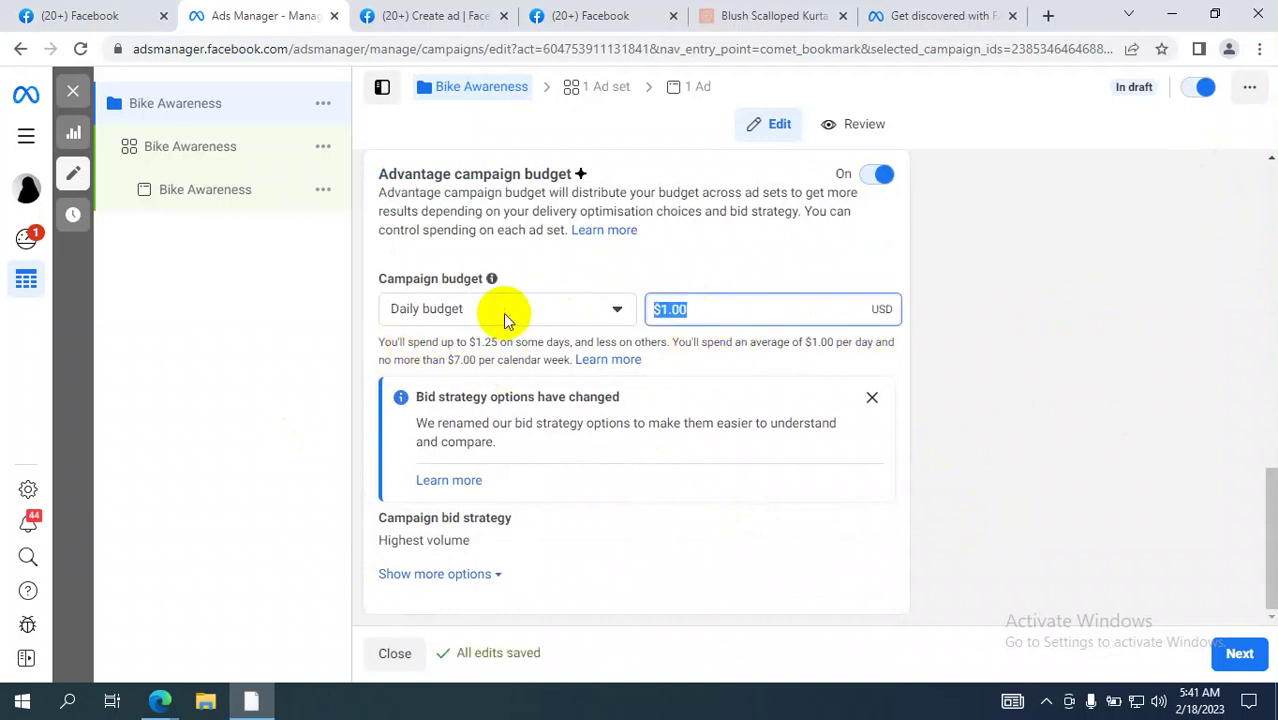
type("50000")
left_click(978, 297)
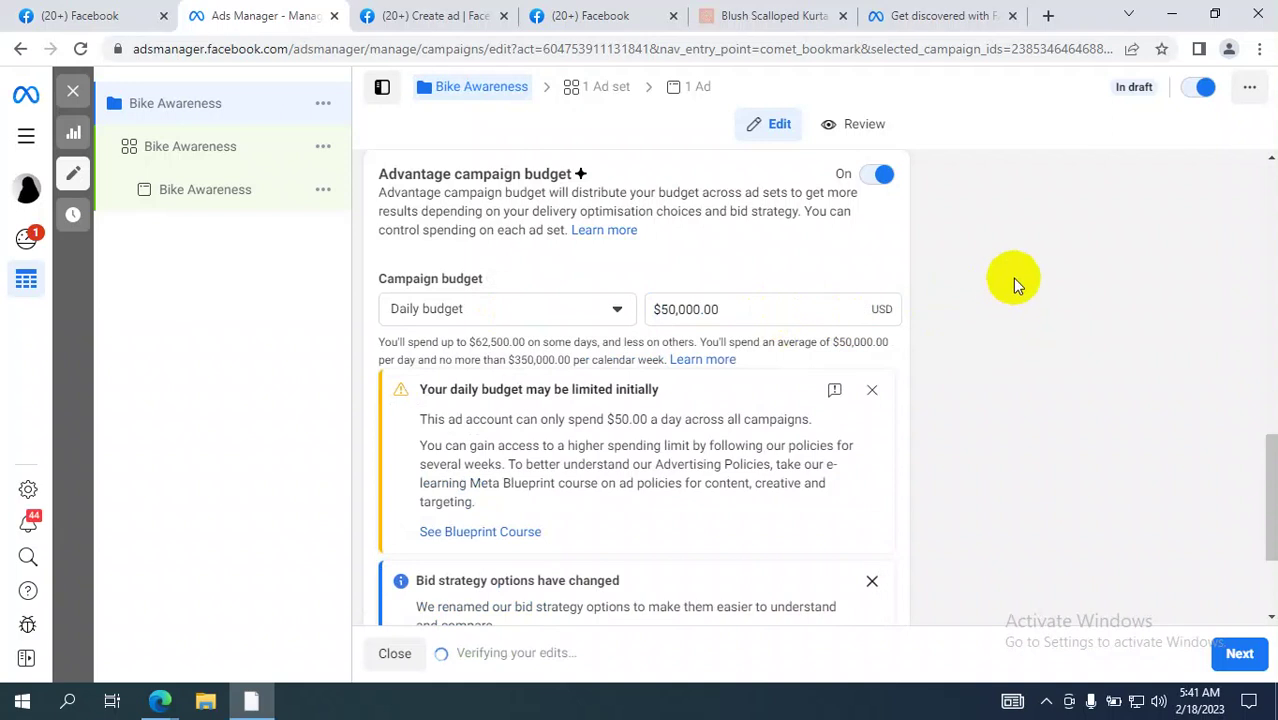
left_click_drag(736, 308, 585, 300)
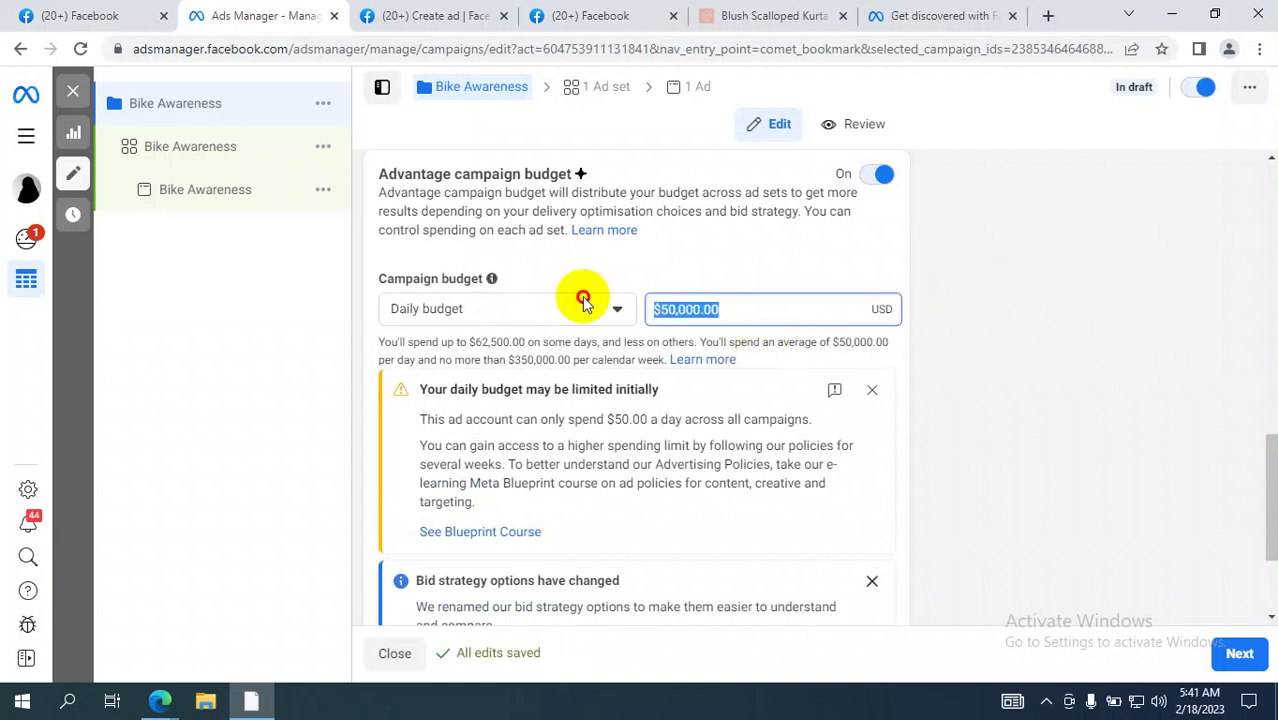
key("BackSpace")
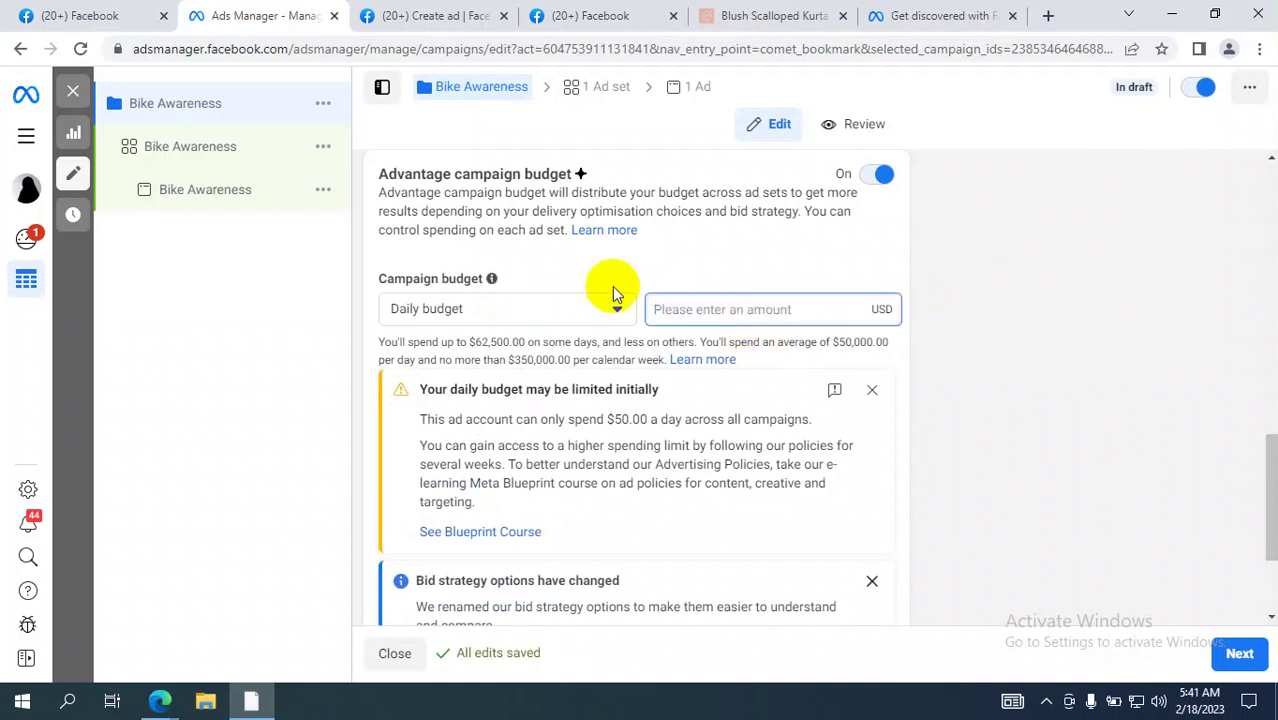
left_click(1019, 292)
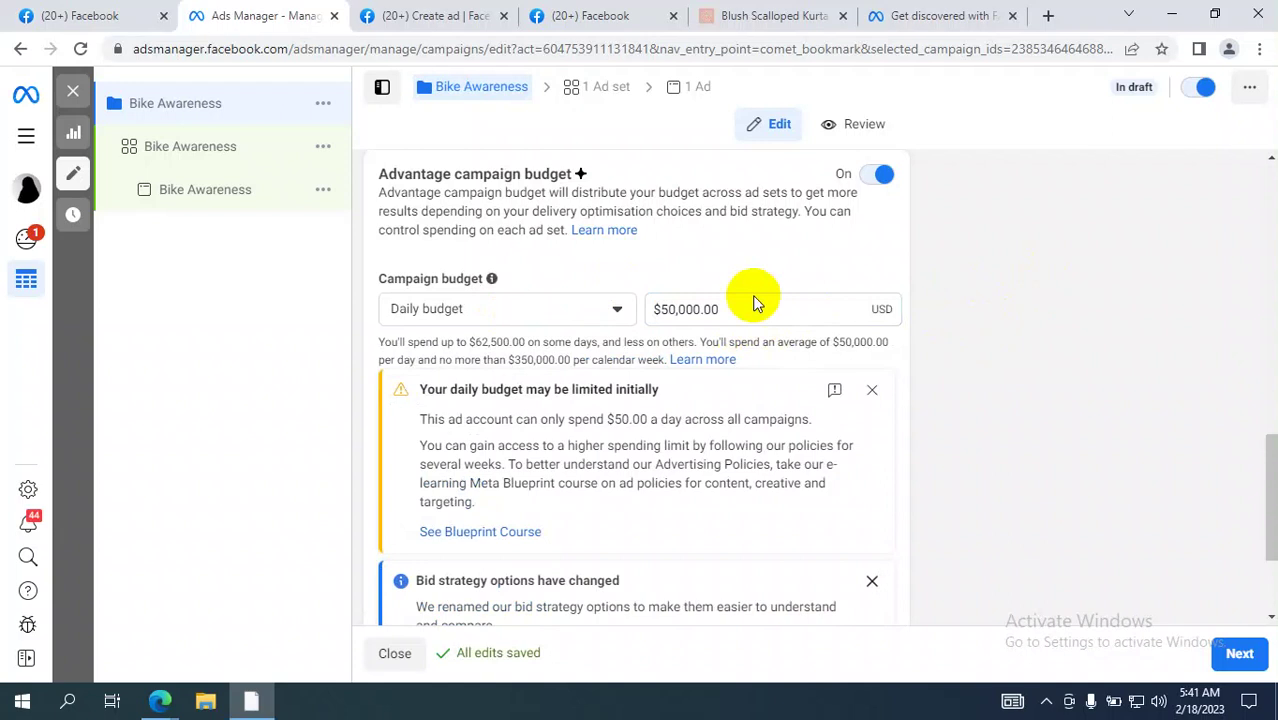
left_click_drag(739, 312, 553, 290)
key("BackSpace")
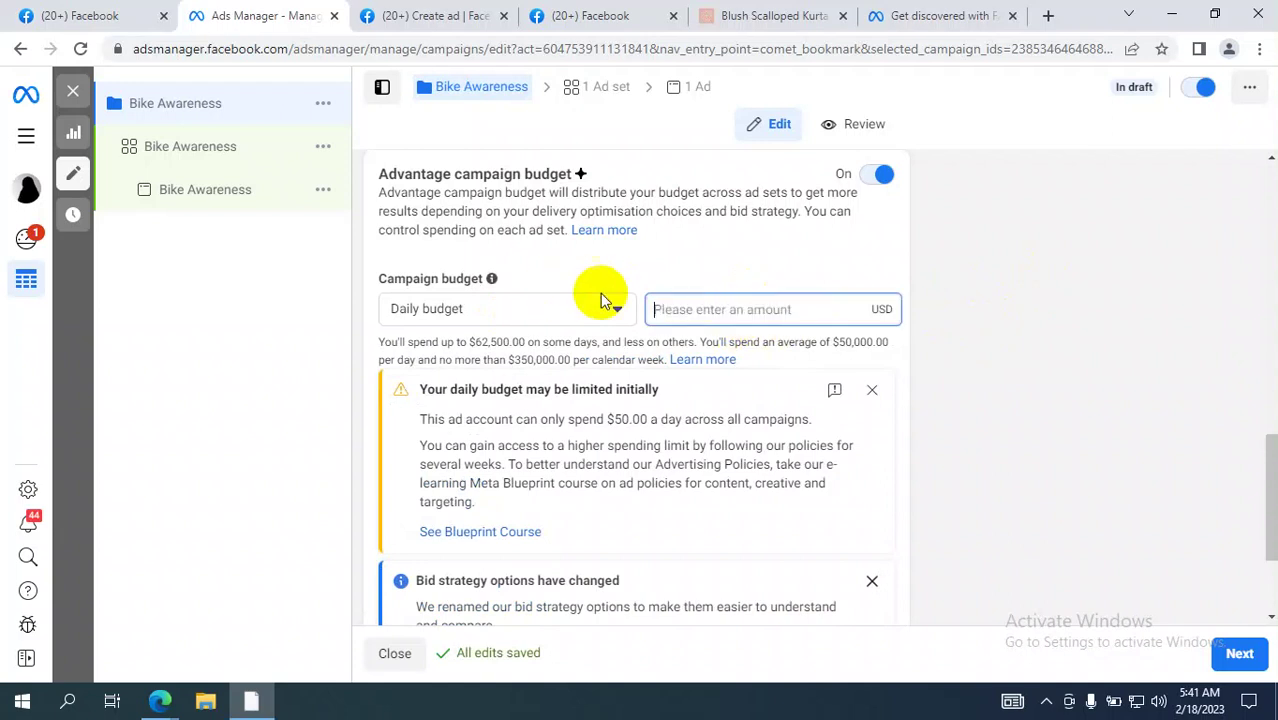
left_click(1118, 312)
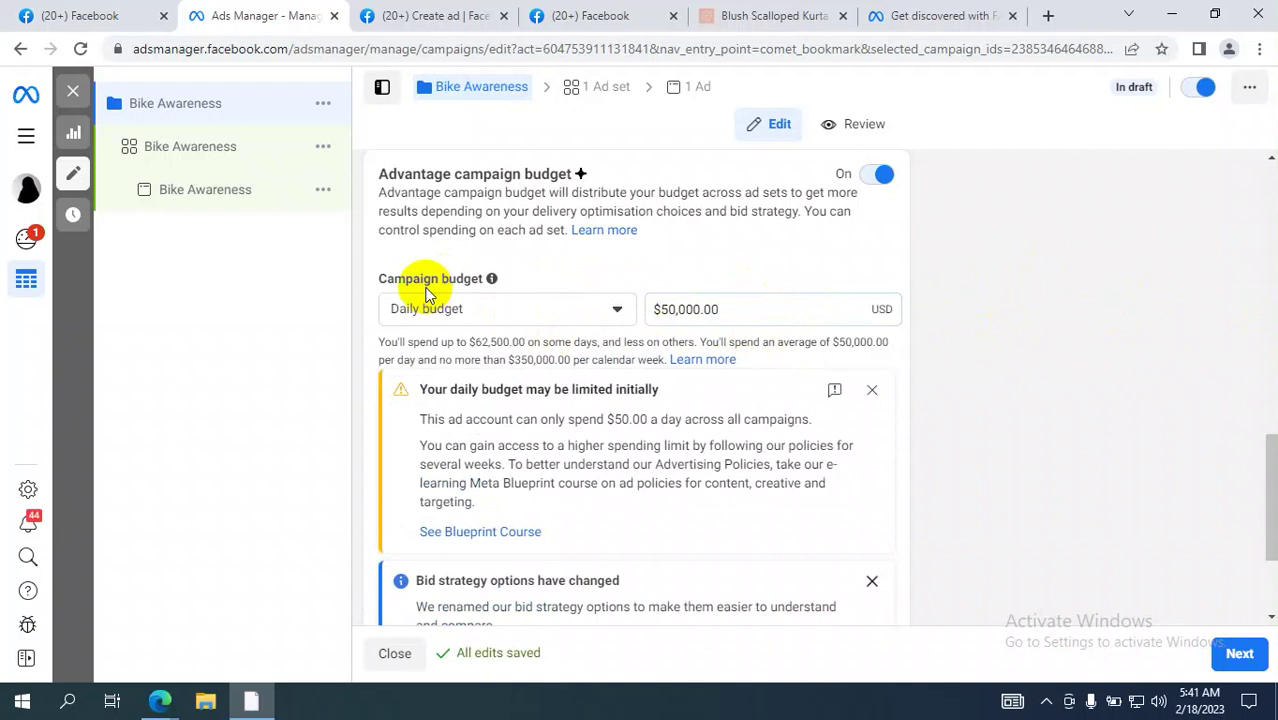
Step: Set the campaign's daily budget to $1.00
left_click(735, 309)
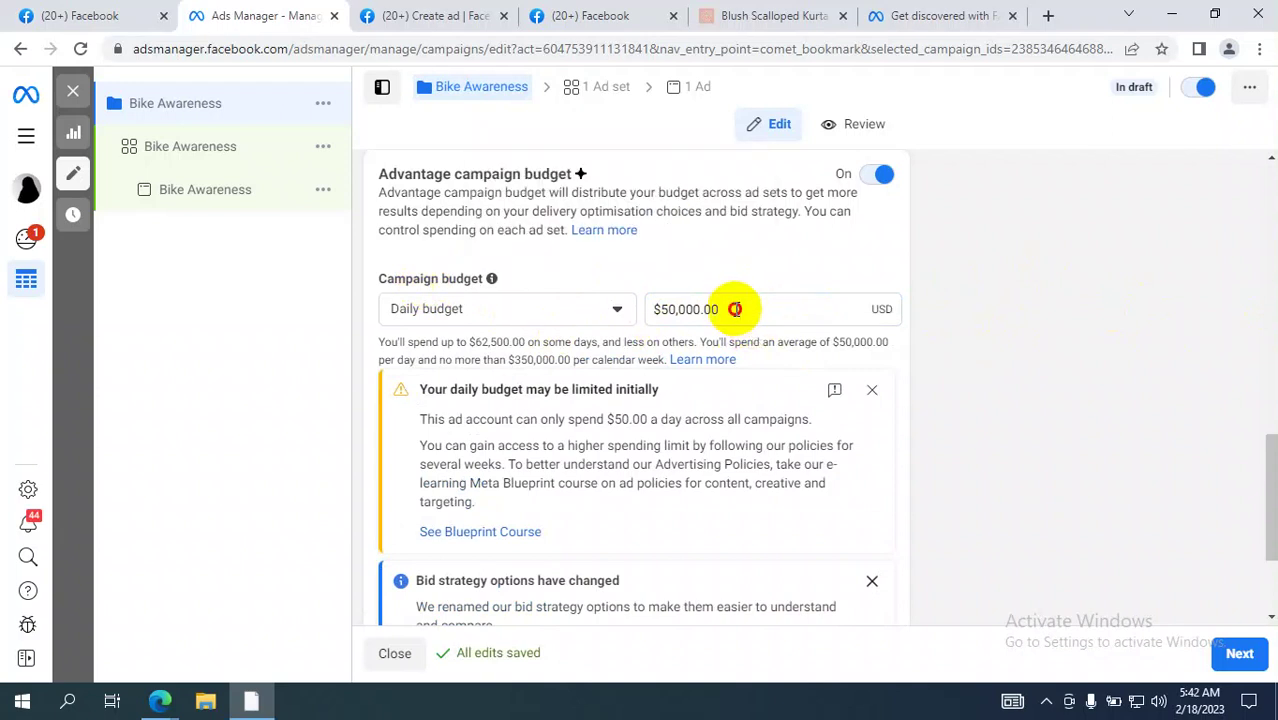
type("1")
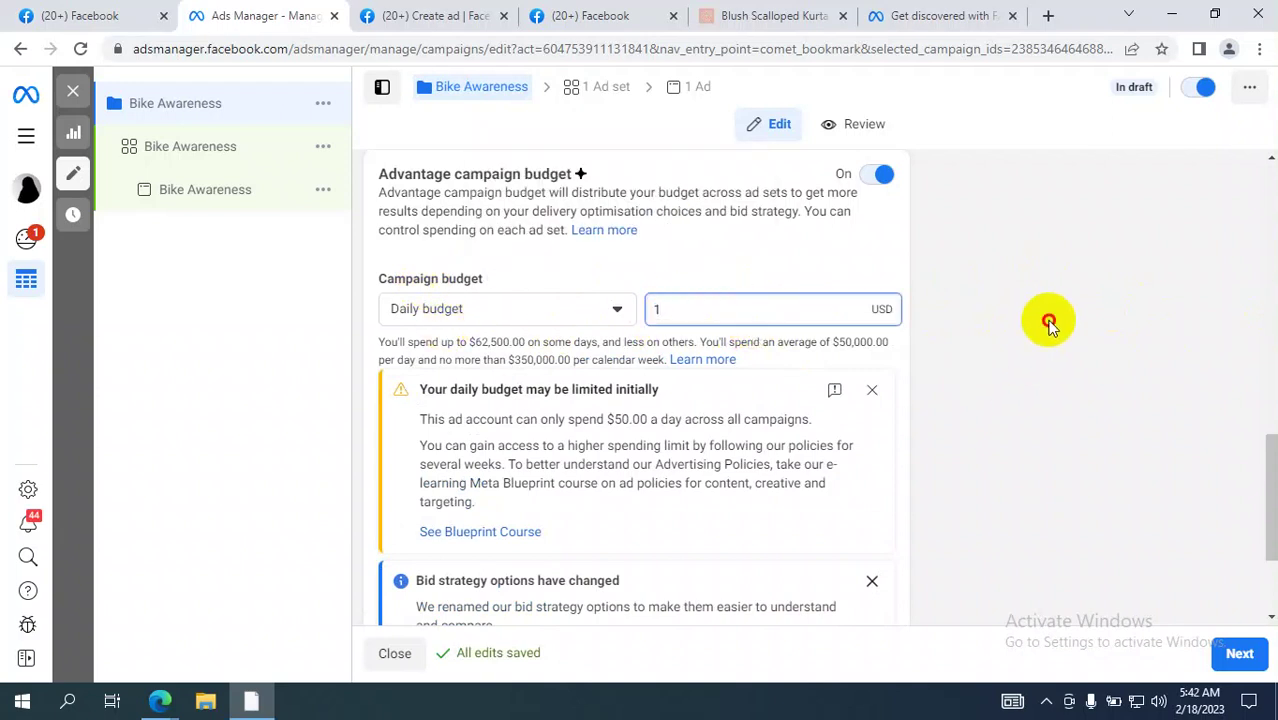
left_click(1045, 319)
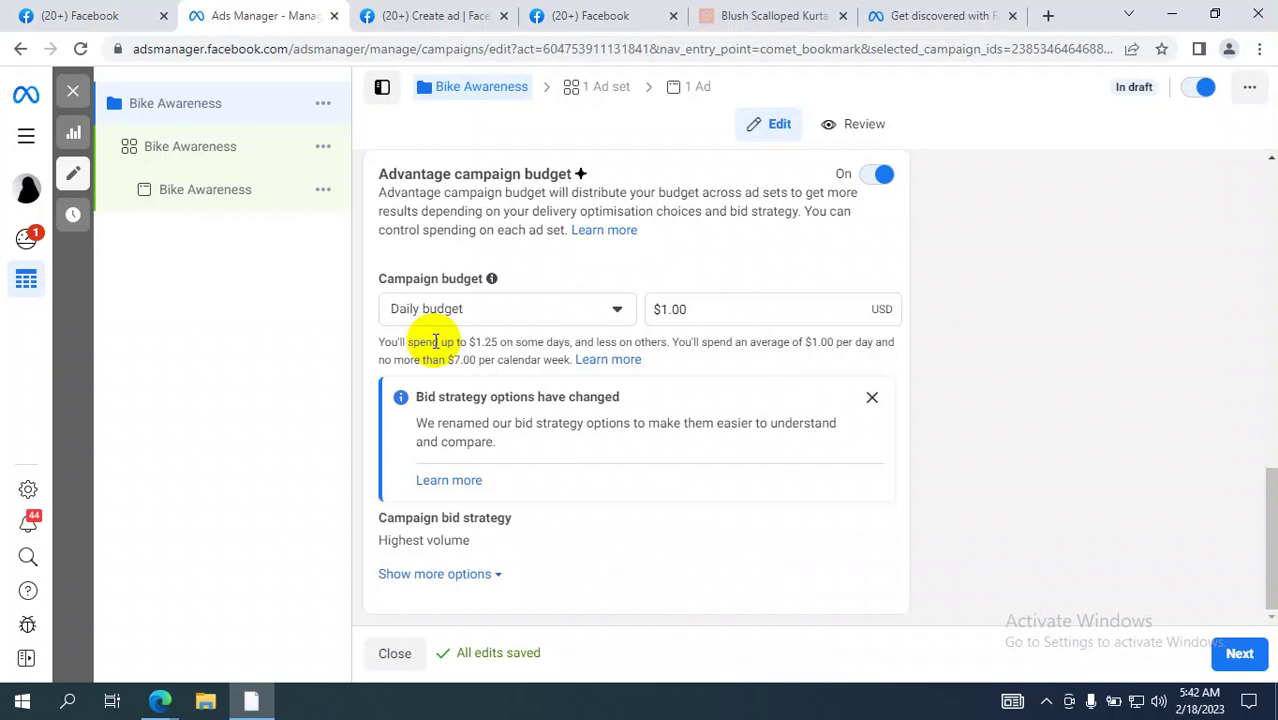
Step: Set the campaign's daily budget to $10.00
double_click(720, 309)
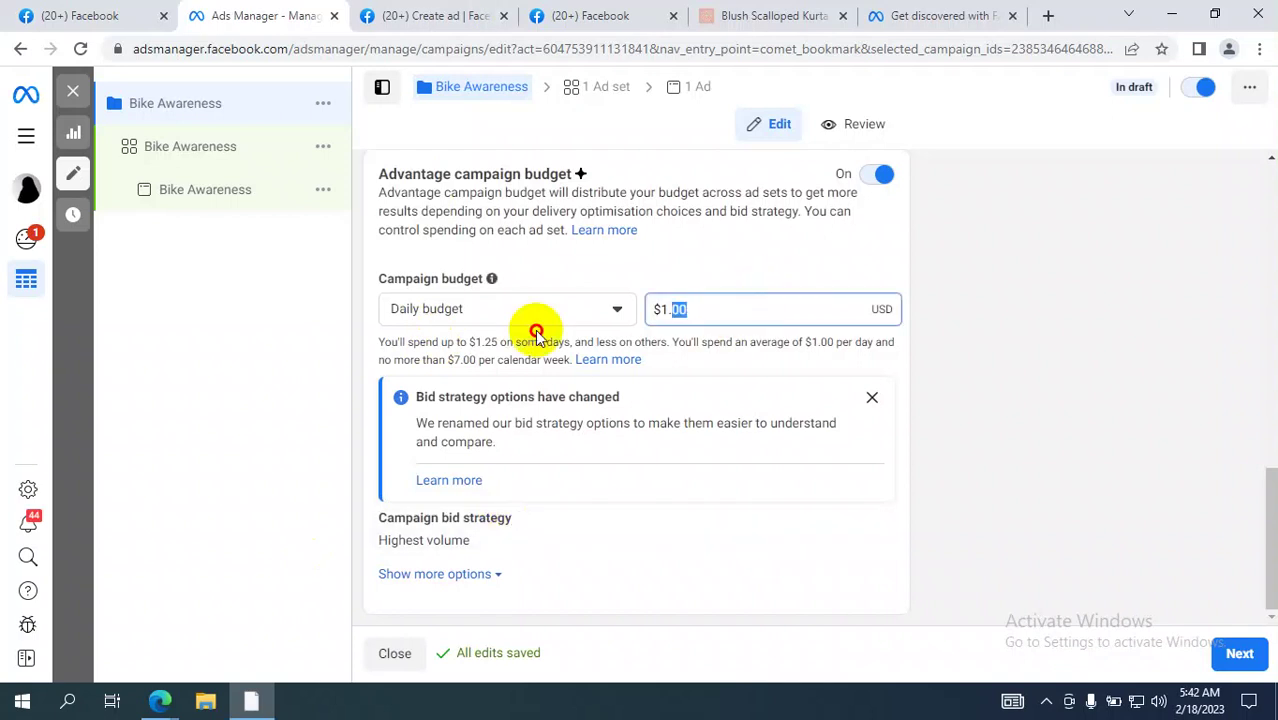
key("ctrl+a")
type("10")
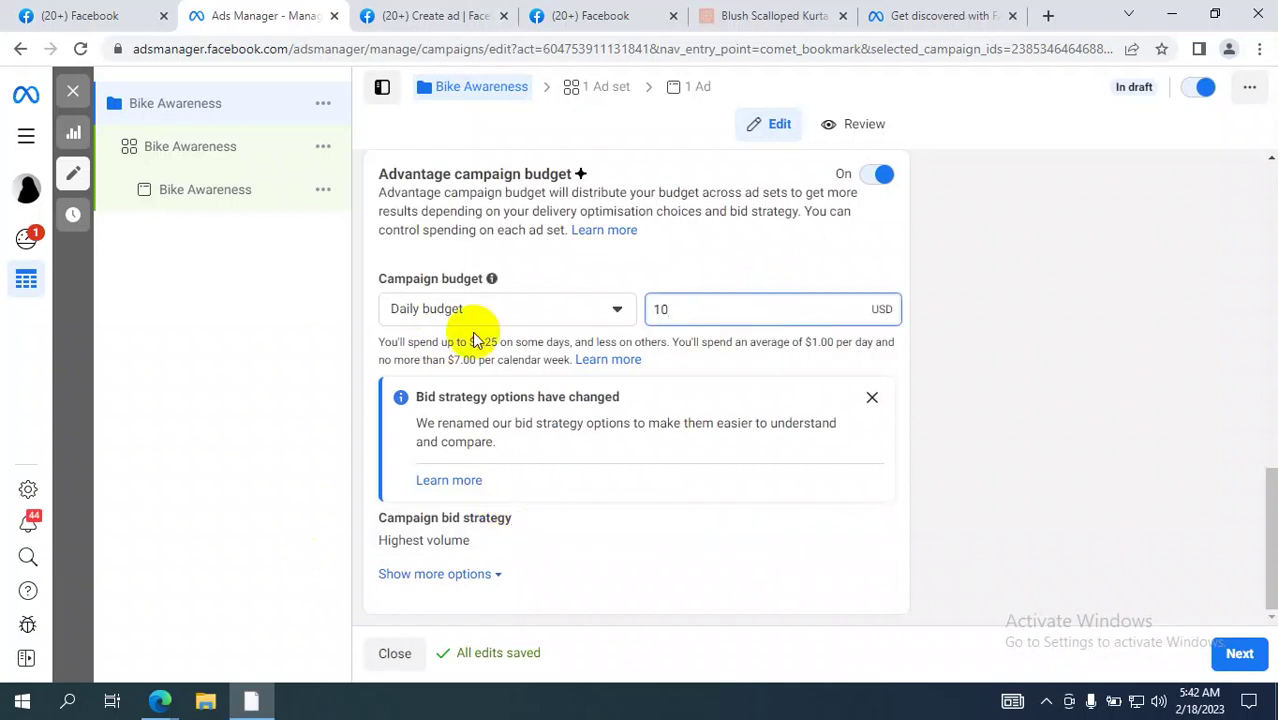
left_click(1022, 313)
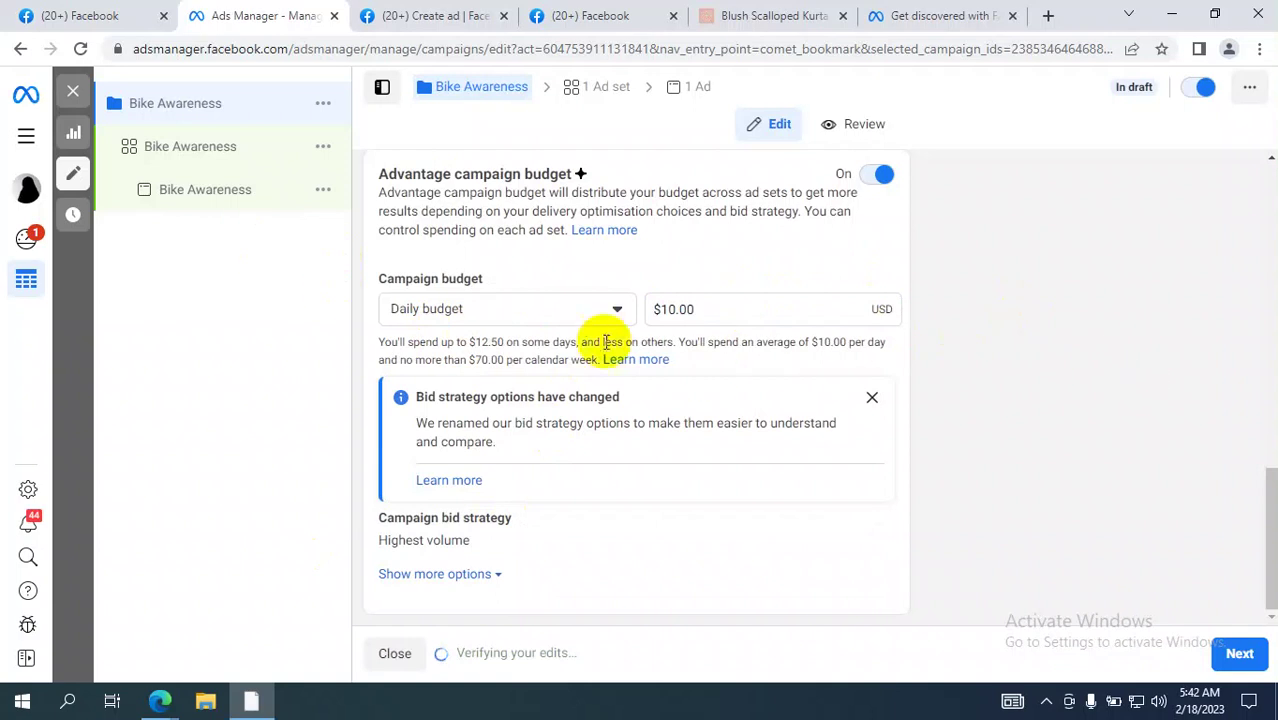
Step: Change the campaign budget type to Lifetime budget and set its amount to $1.00
left_click(575, 316)
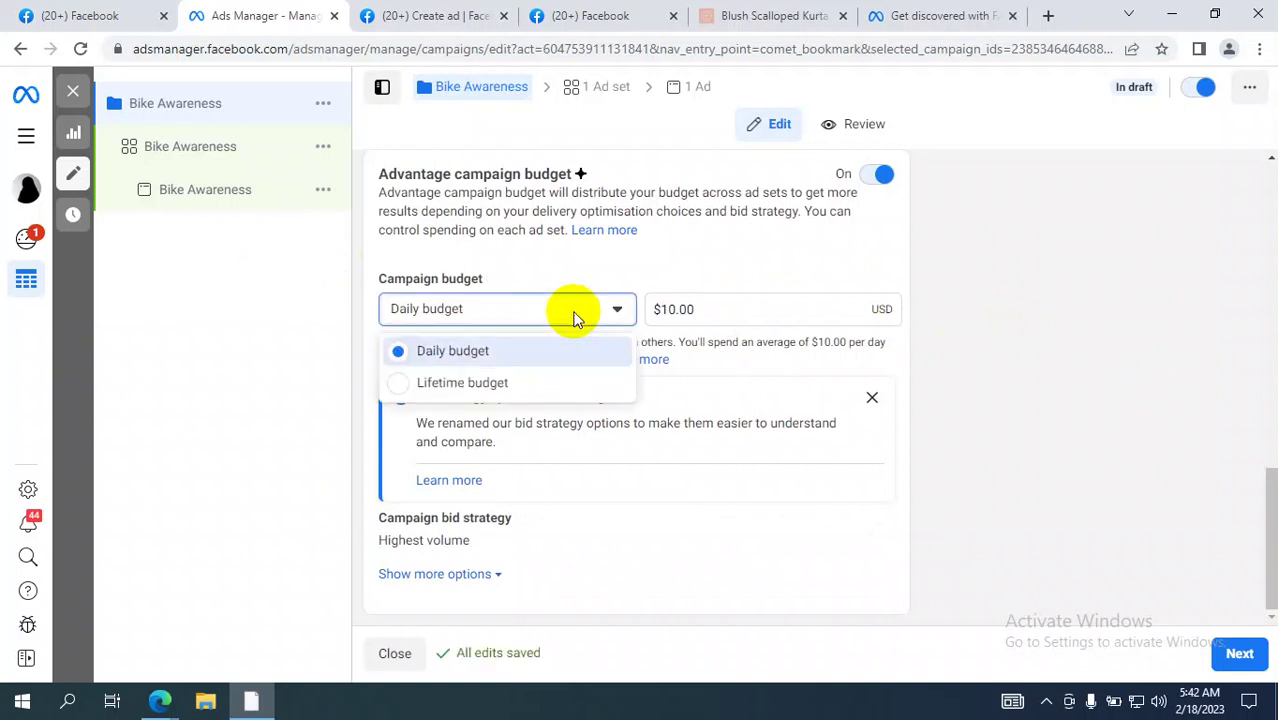
left_click(497, 390)
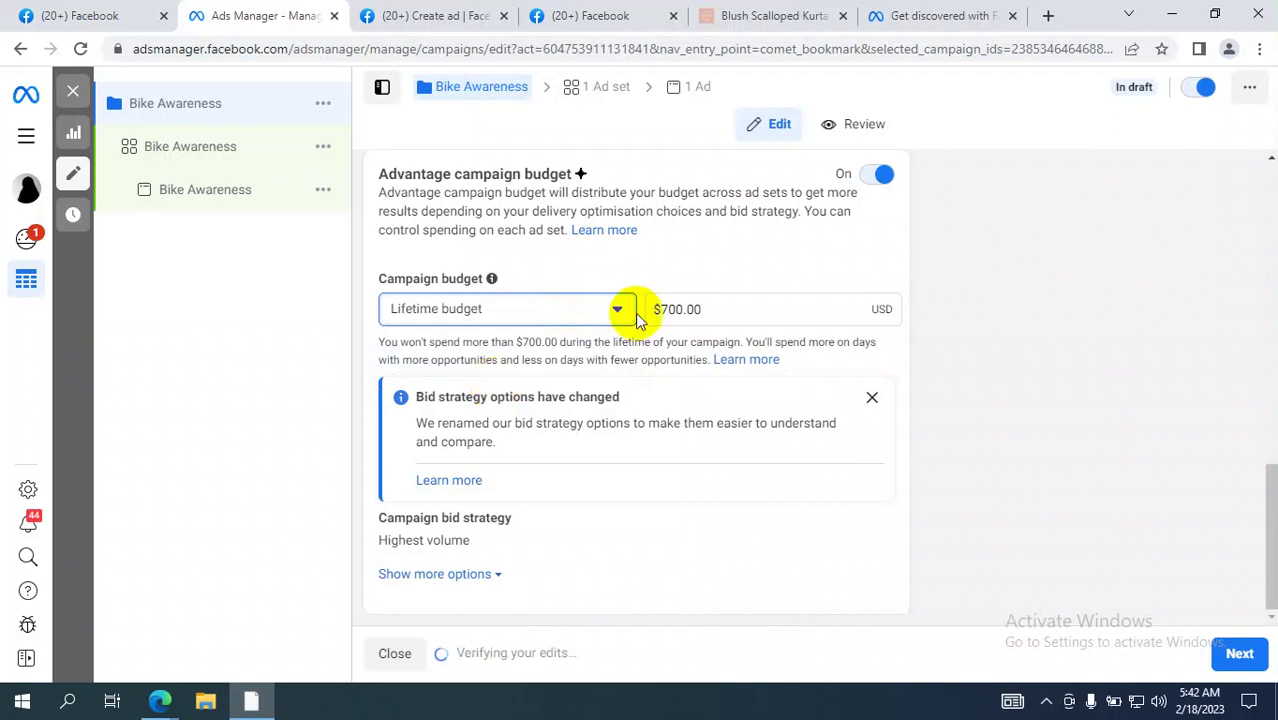
left_click_drag(747, 314, 582, 320)
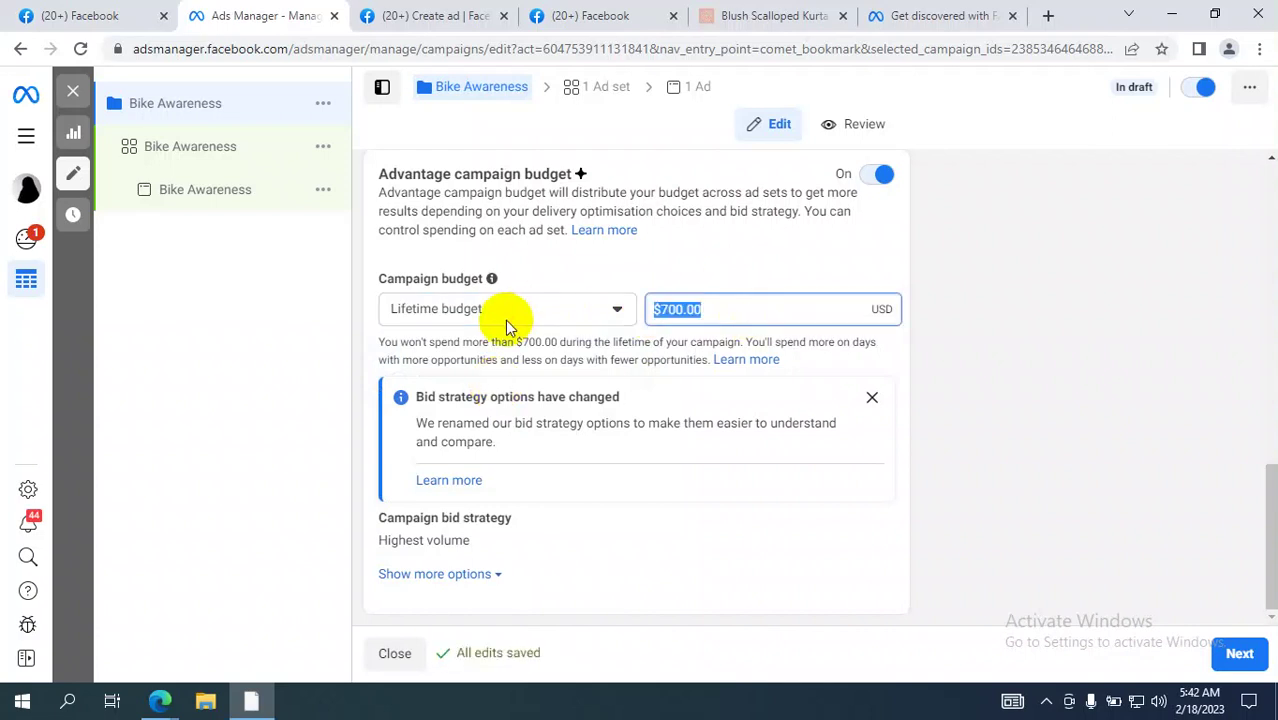
type("1")
left_click(1173, 292)
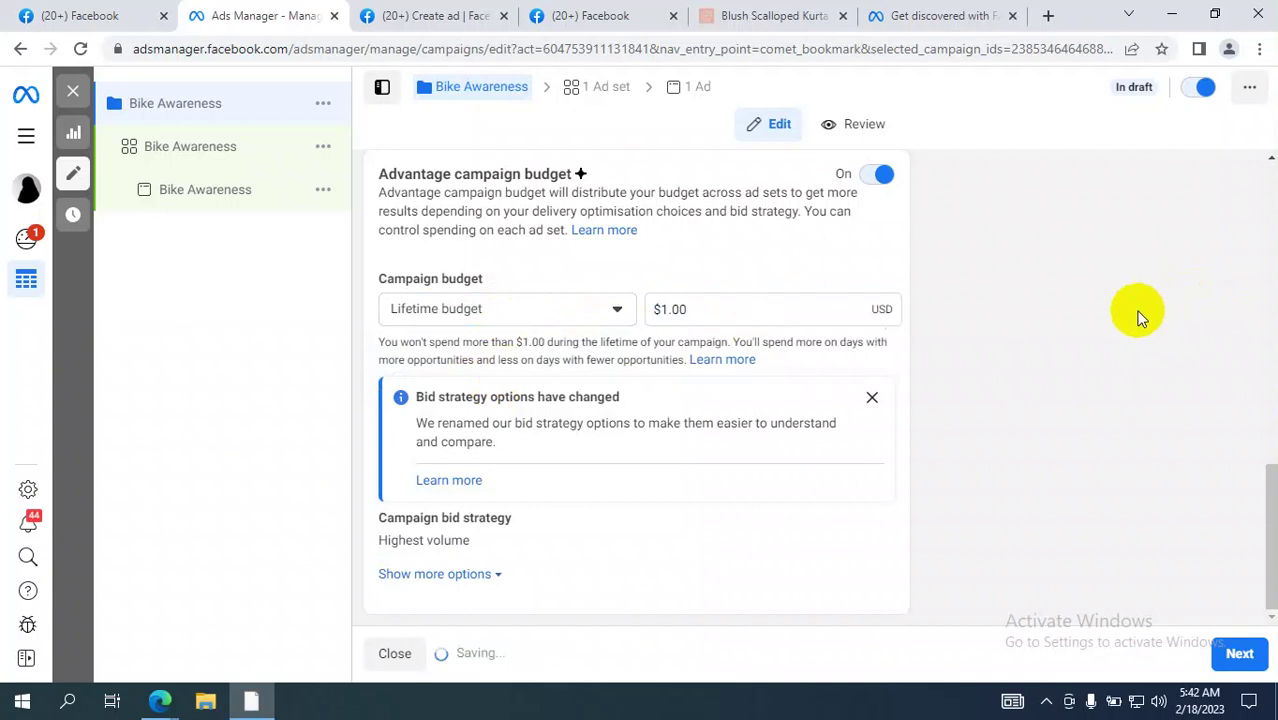
Step: Switch the campaign budget type to Daily budget and back to Lifetime budget to compare the two options
left_click_drag(713, 309, 612, 315)
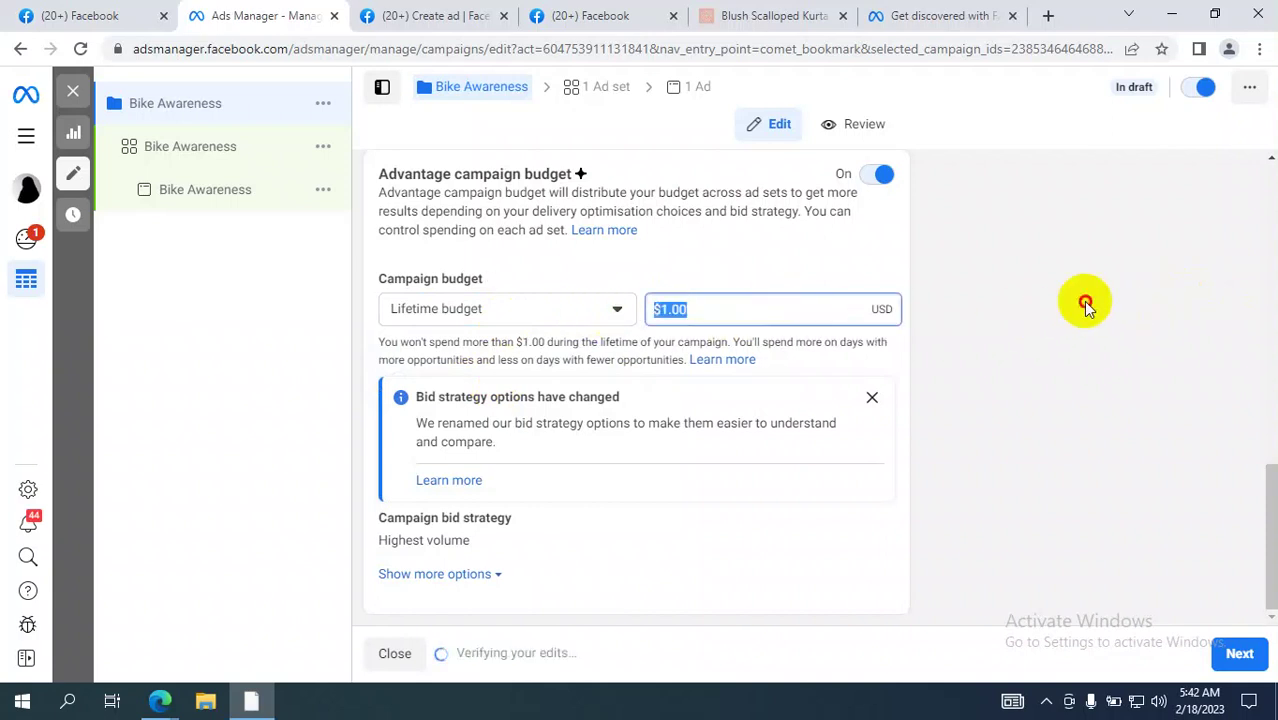
left_click(1083, 302)
left_click(506, 312)
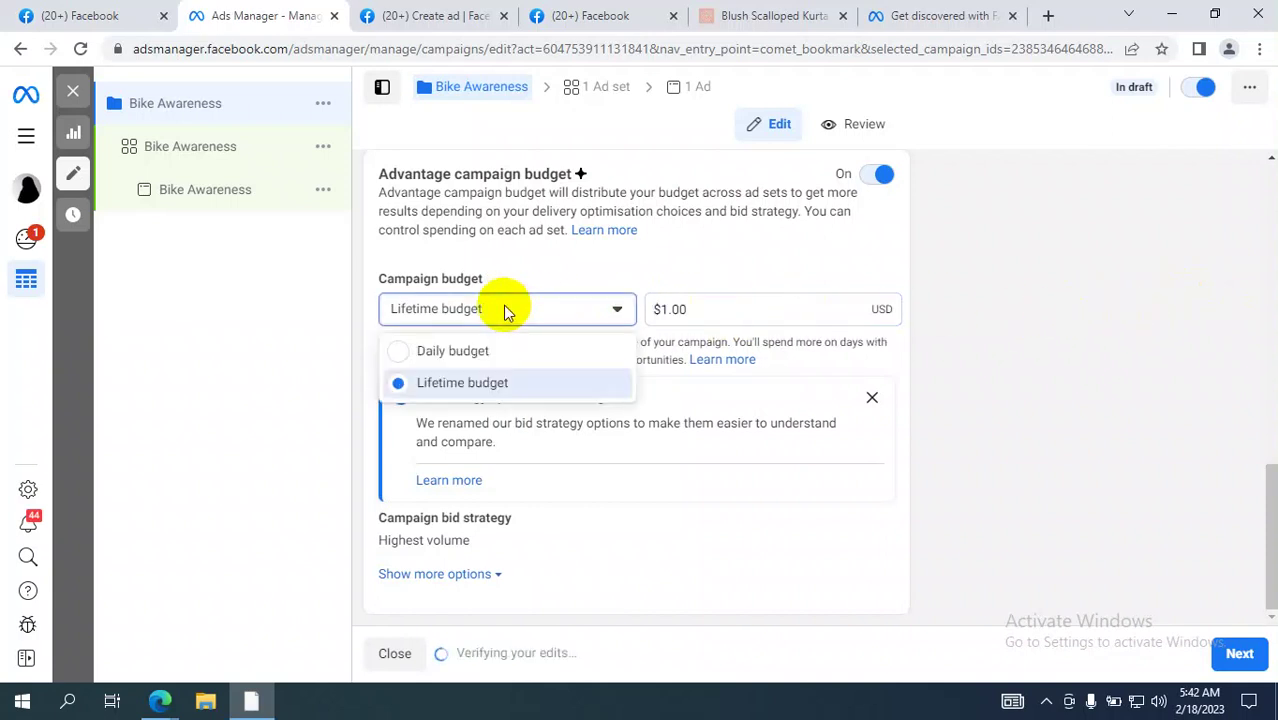
left_click(479, 354)
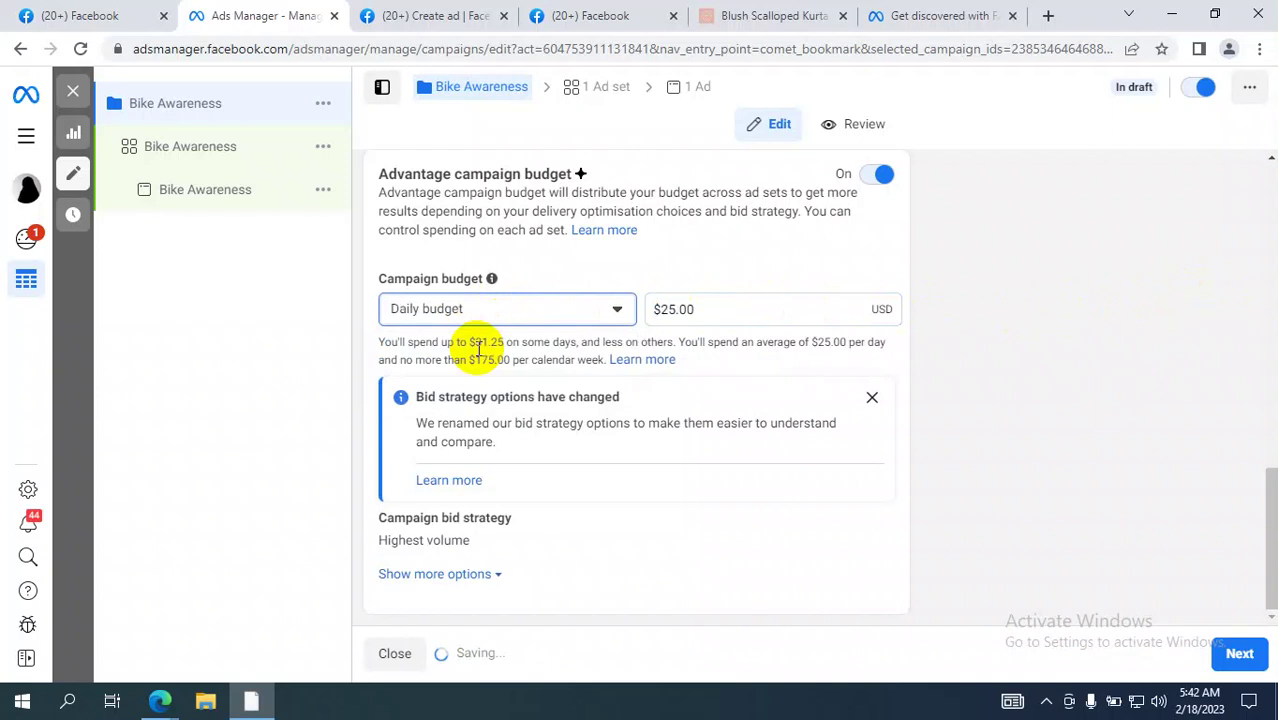
left_click(482, 310)
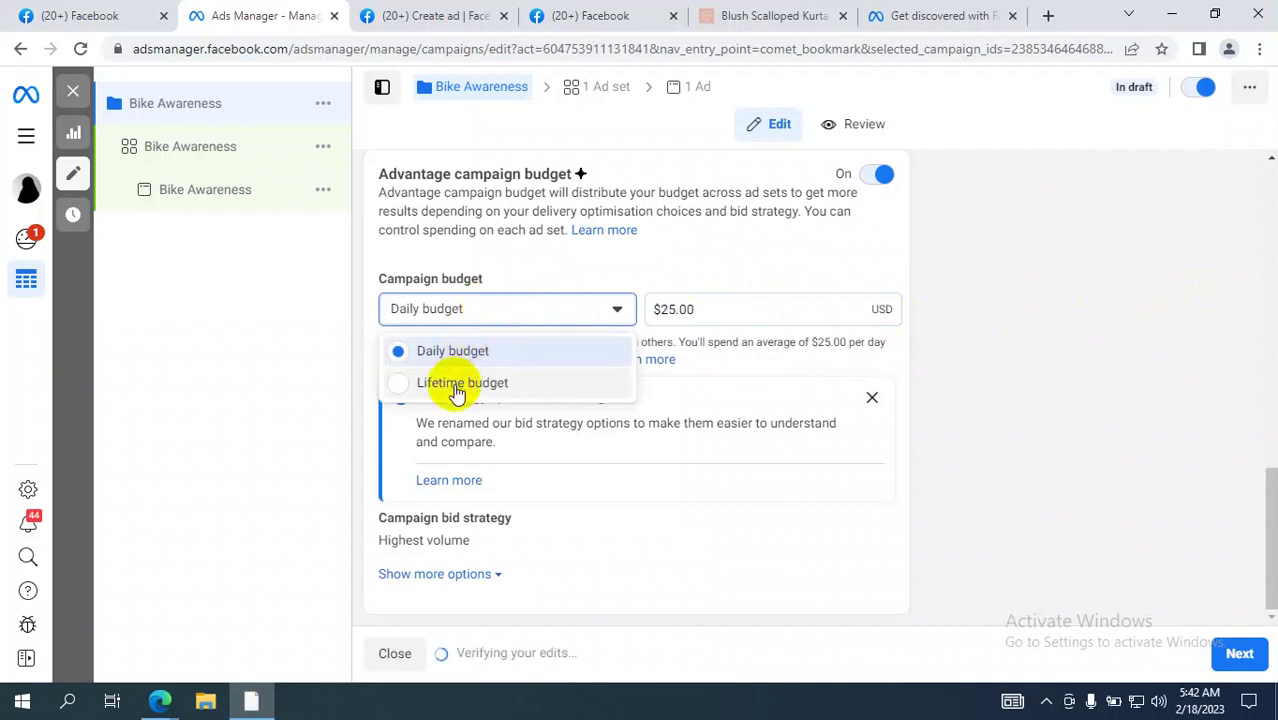
left_click(476, 380)
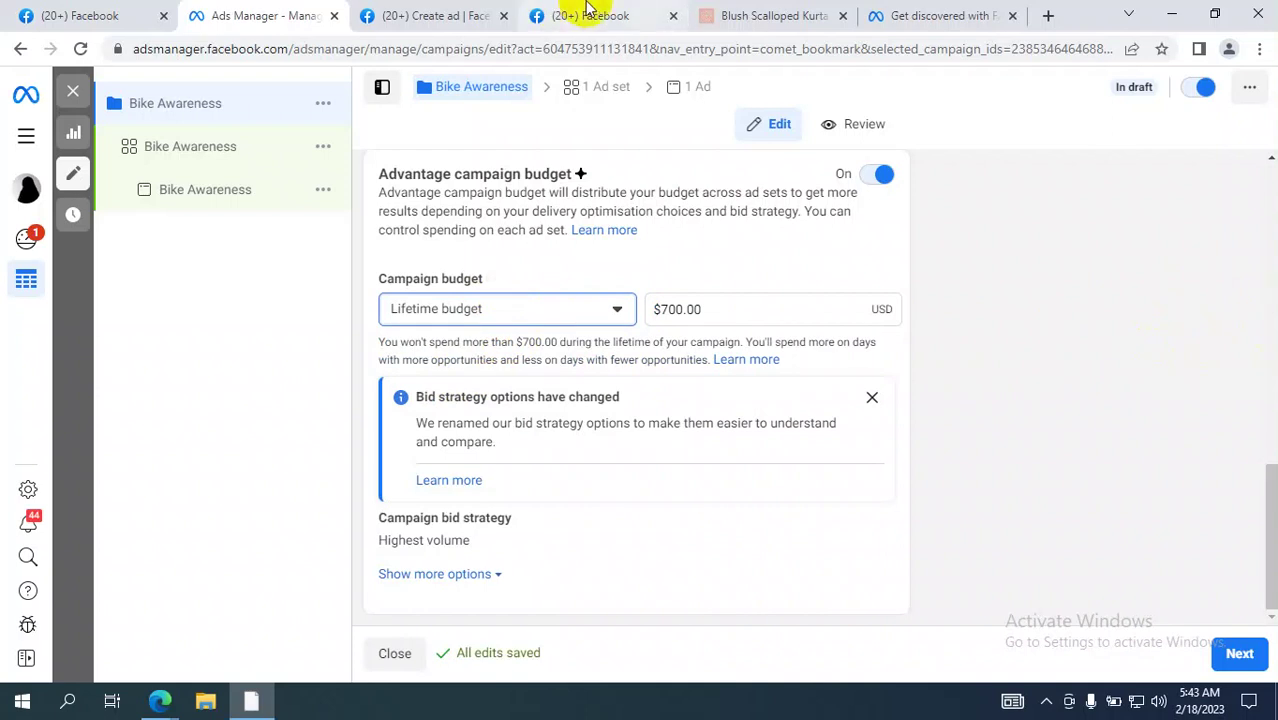
Step: Switch to the Google Meet call to check the participant list, and return to Ads Manager
left_click(158, 702)
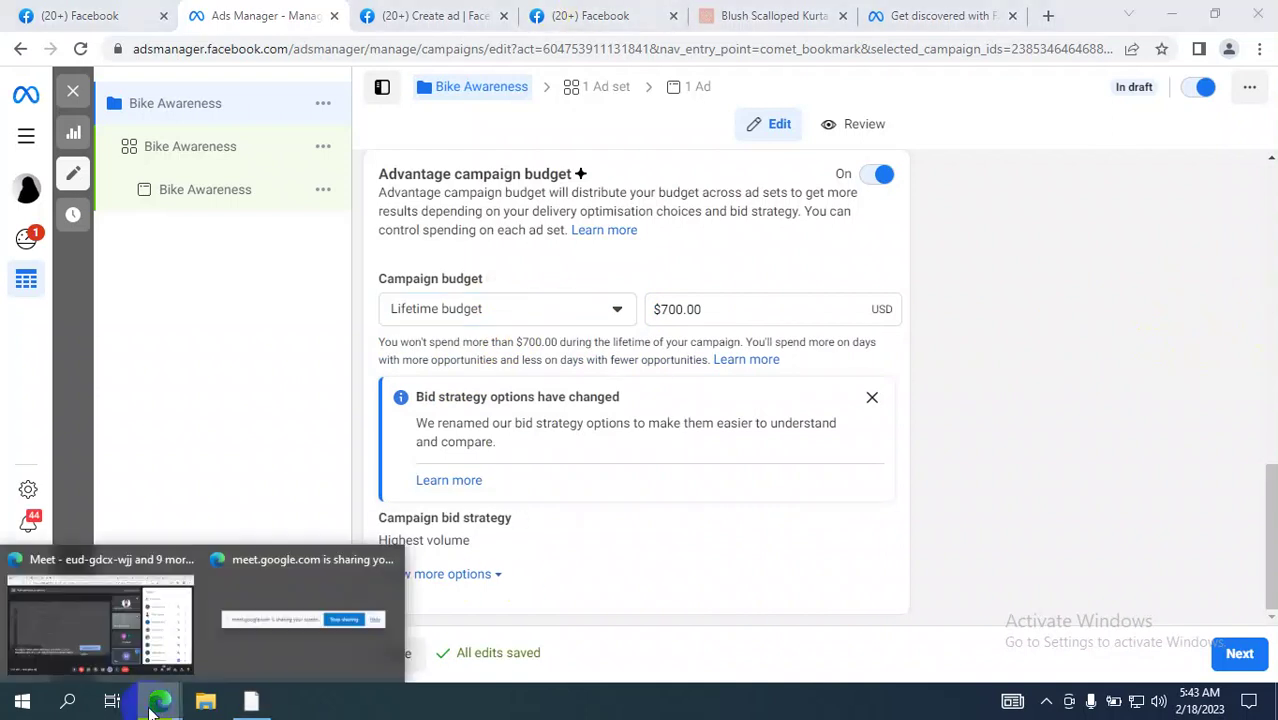
left_click(95, 622)
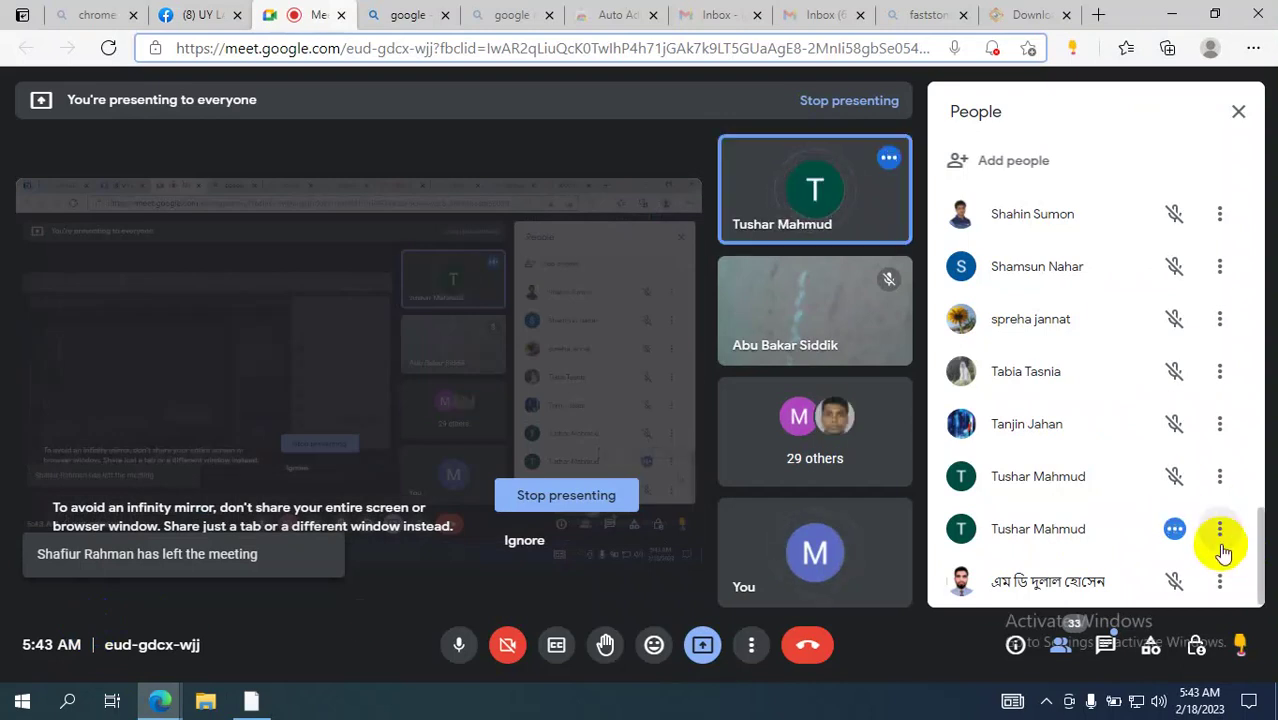
key("alt+Tab")
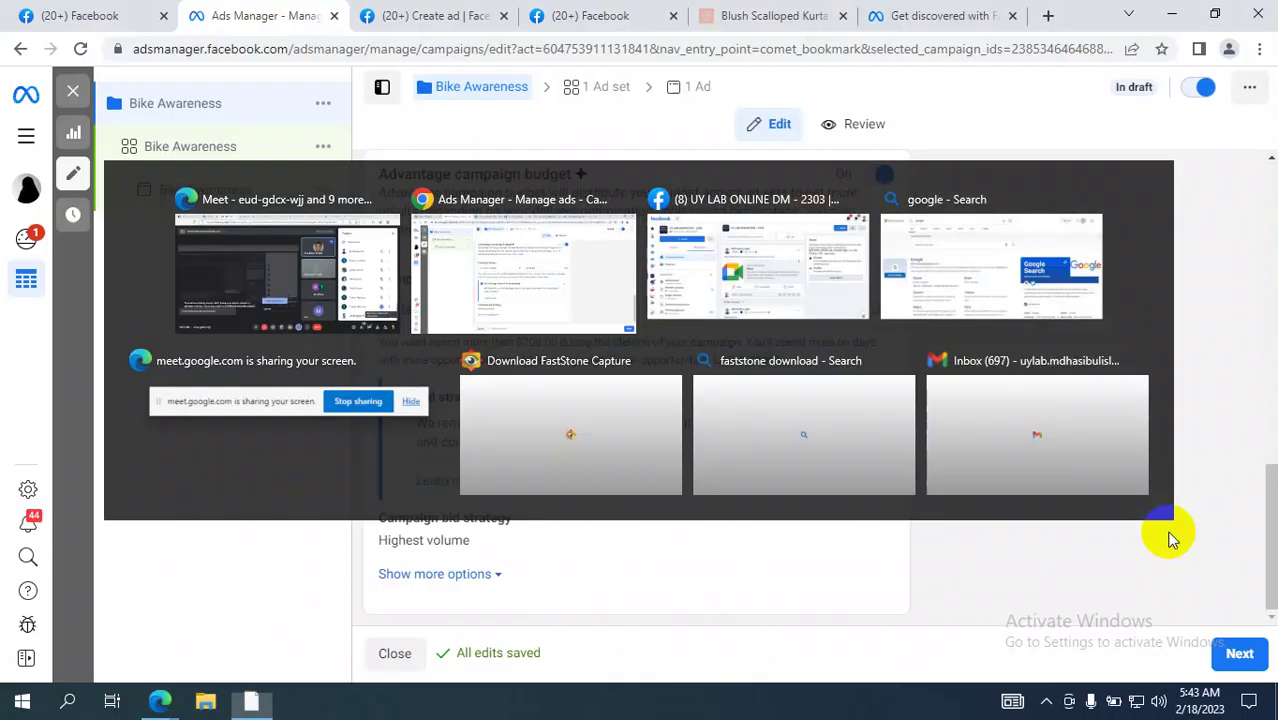
Step: Change the campaign budget type to Daily budget and set its amount to $10.00
left_click(494, 316)
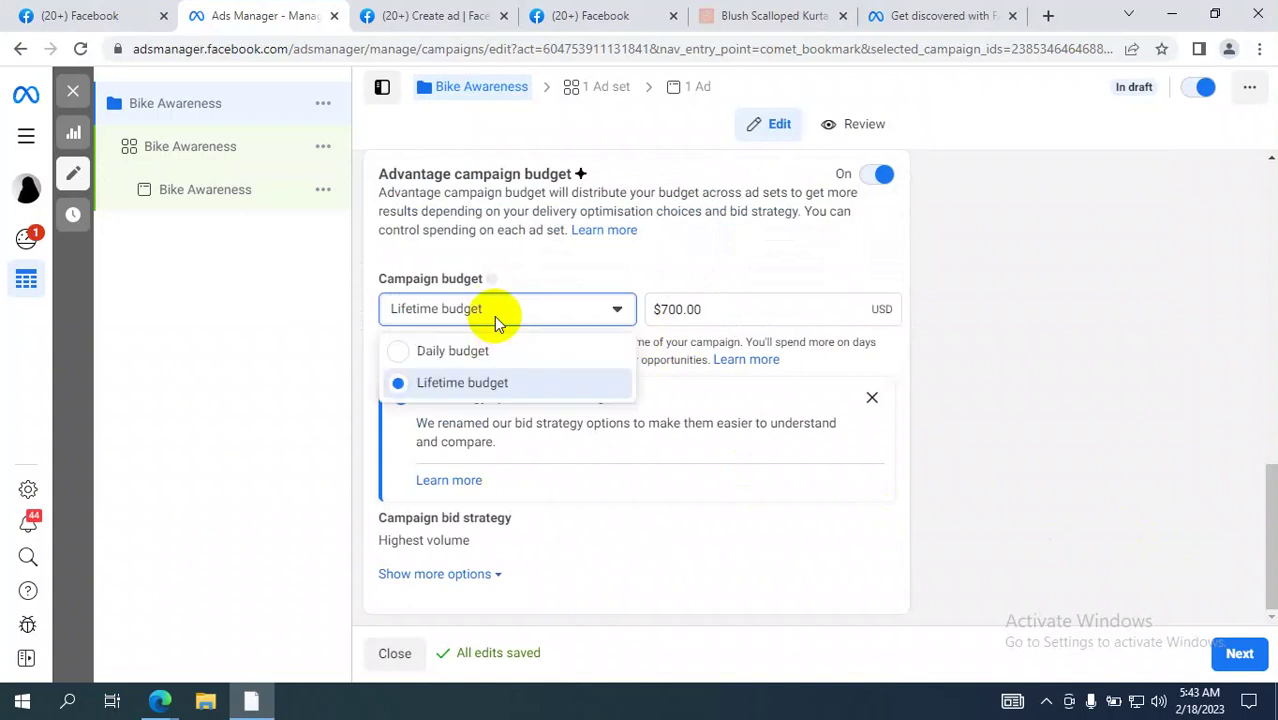
left_click(451, 376)
left_click(469, 322)
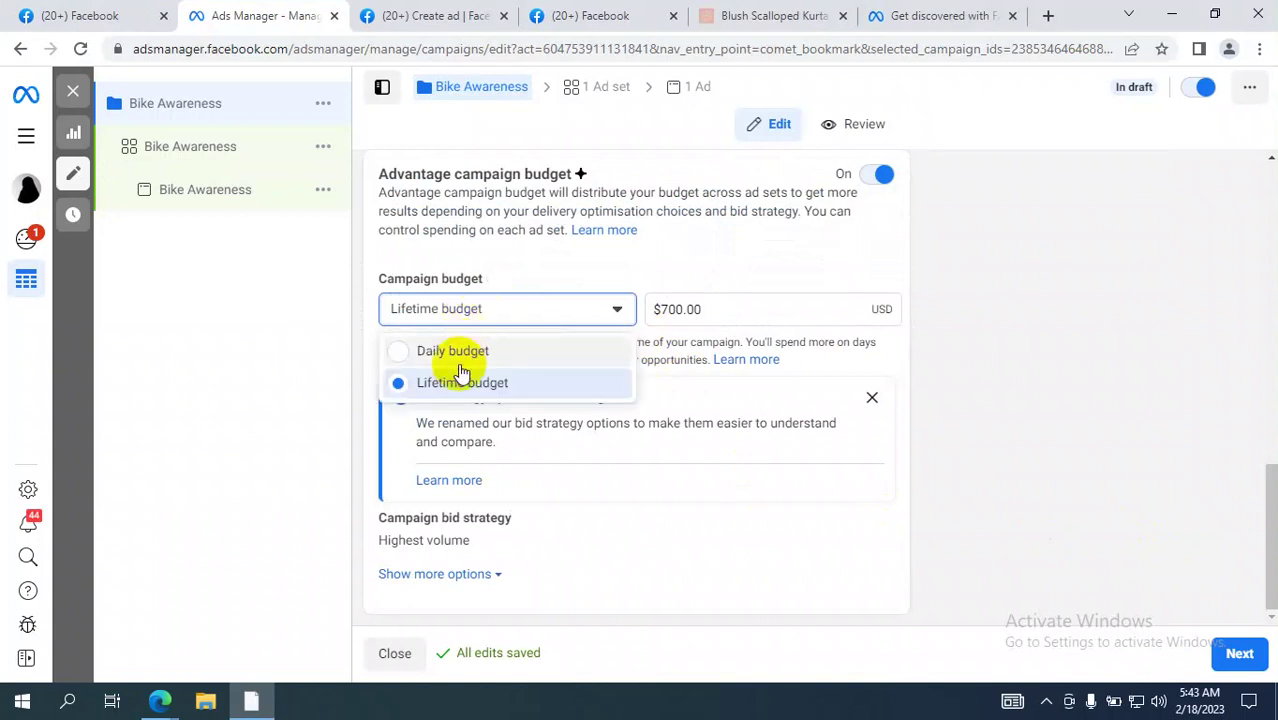
left_click(455, 352)
left_click_drag(720, 308, 565, 313)
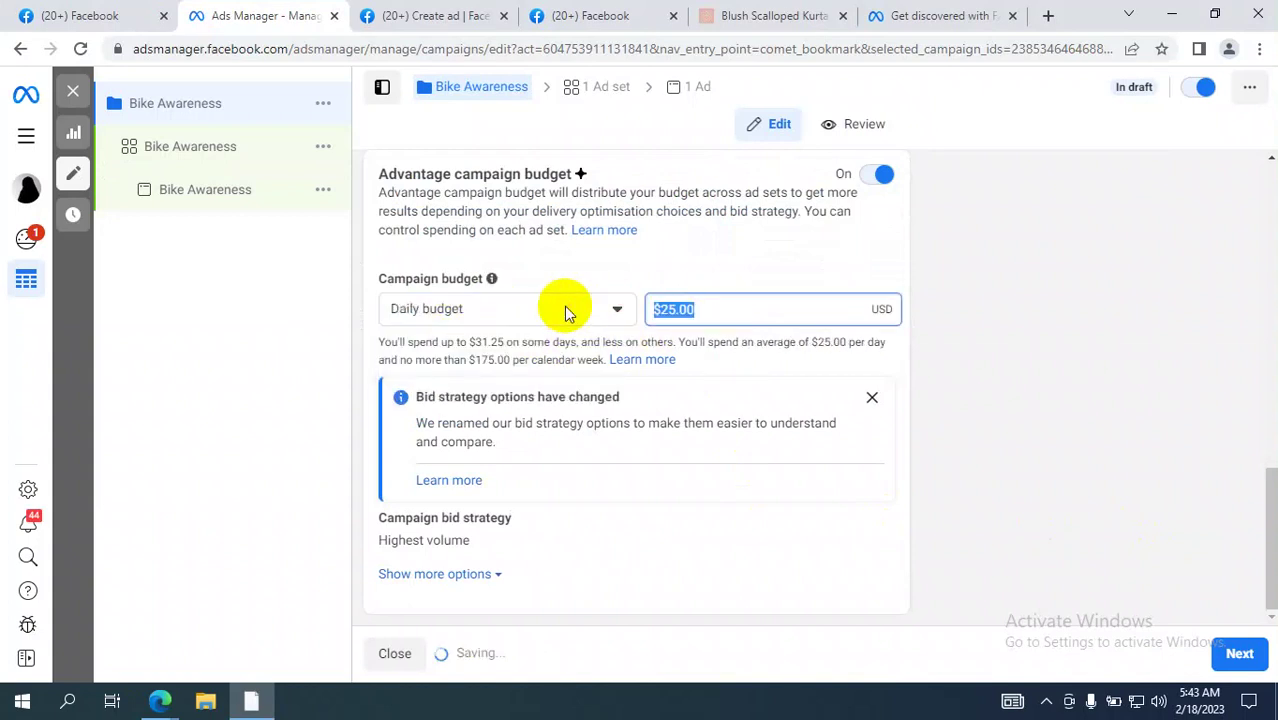
type("10")
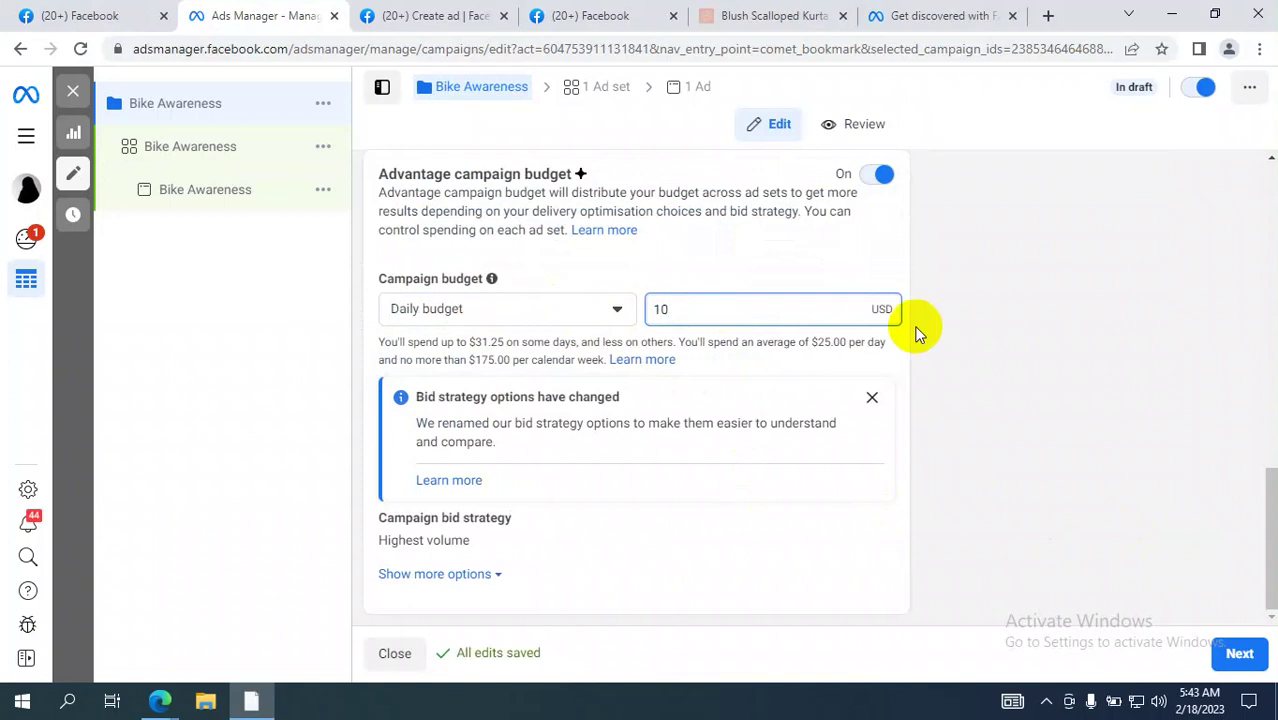
left_click(1066, 306)
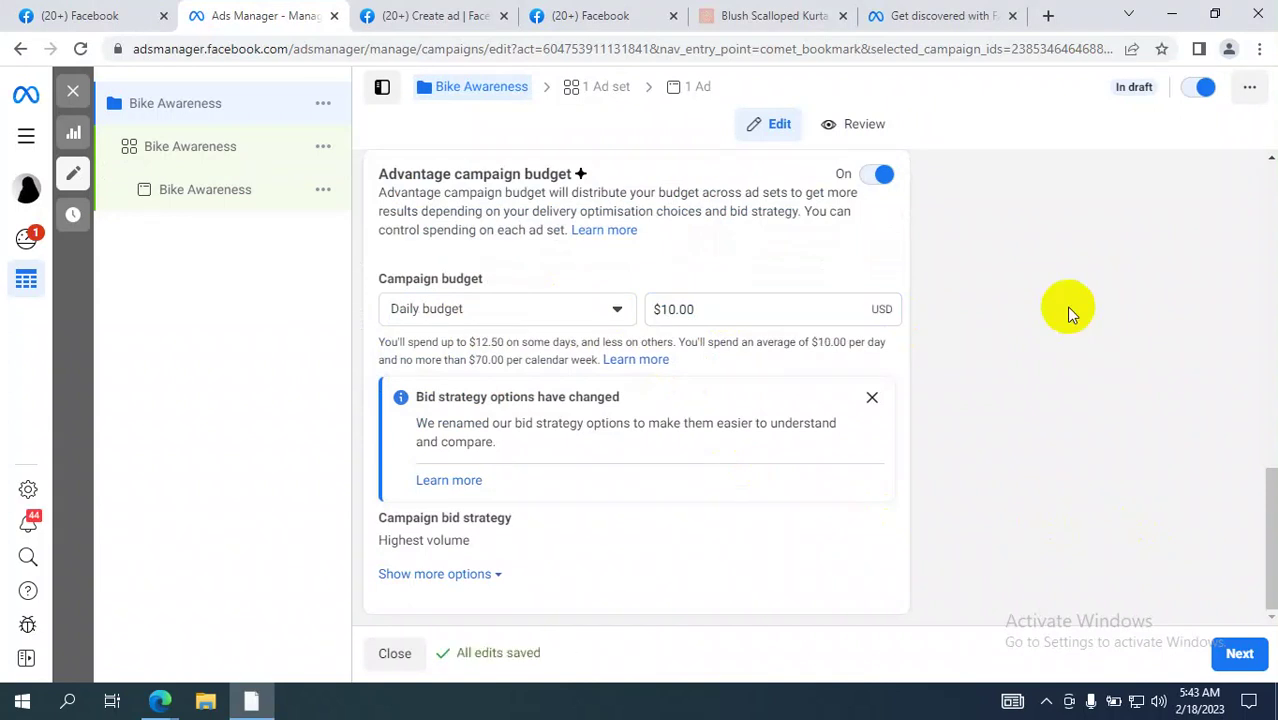
Step: Change the campaign budget type to Lifetime budget and set its amount to $100.00
left_click(505, 308)
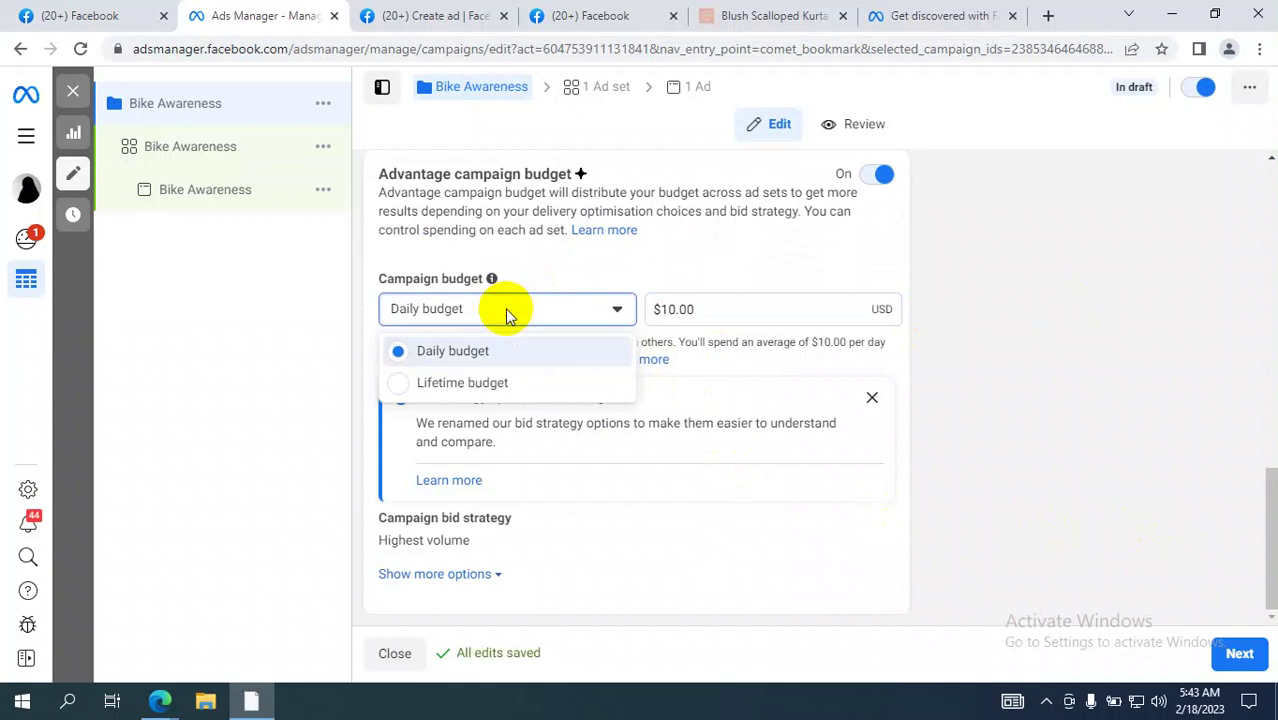
left_click(462, 384)
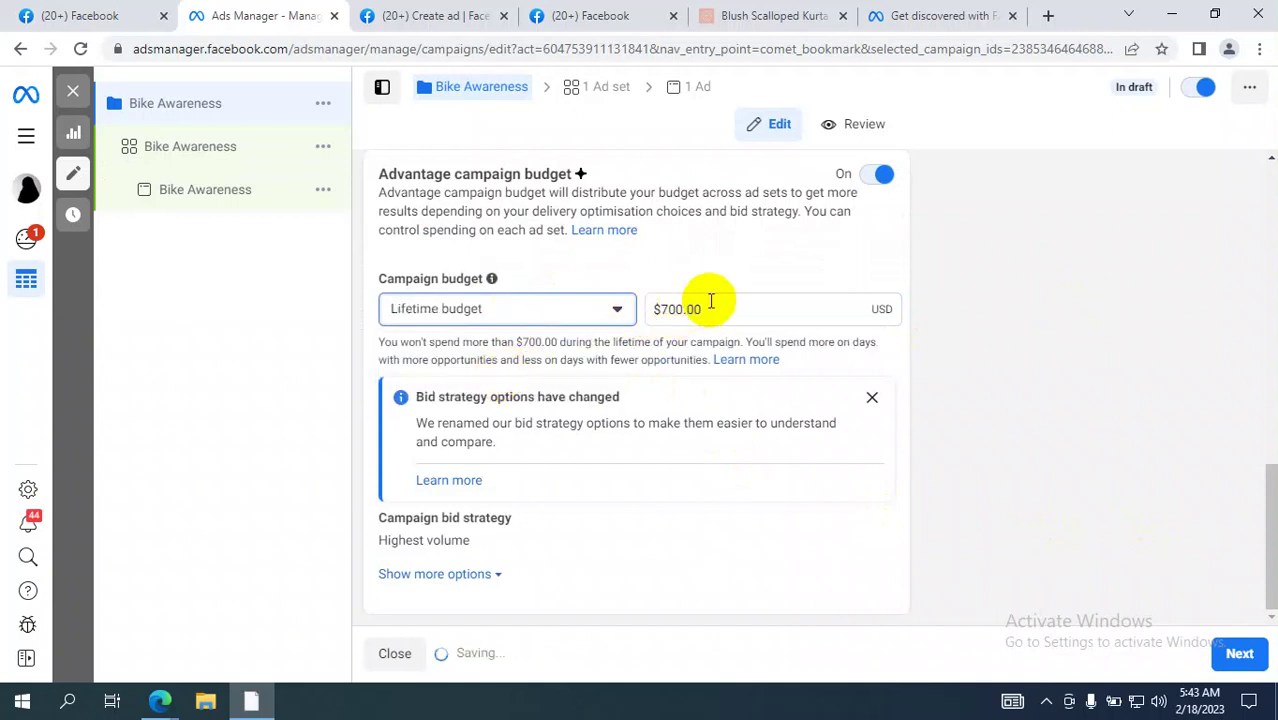
left_click(663, 312)
type("10")
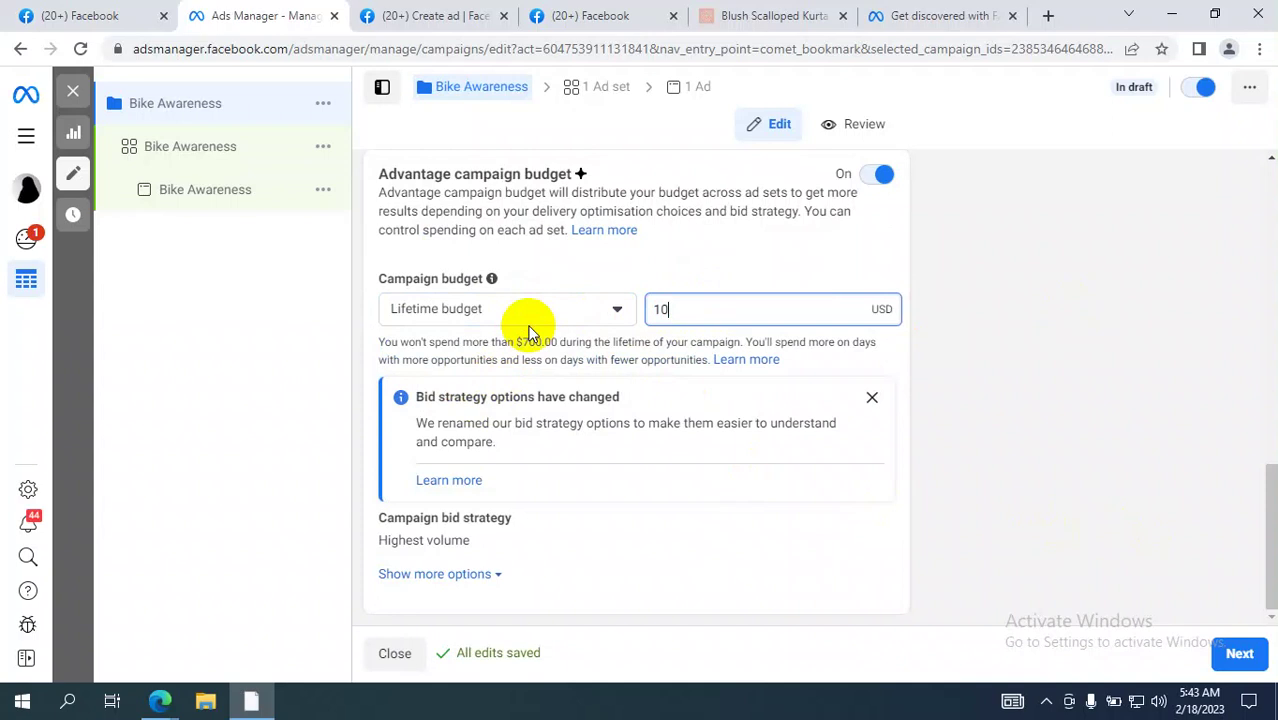
type("0")
left_click(983, 275)
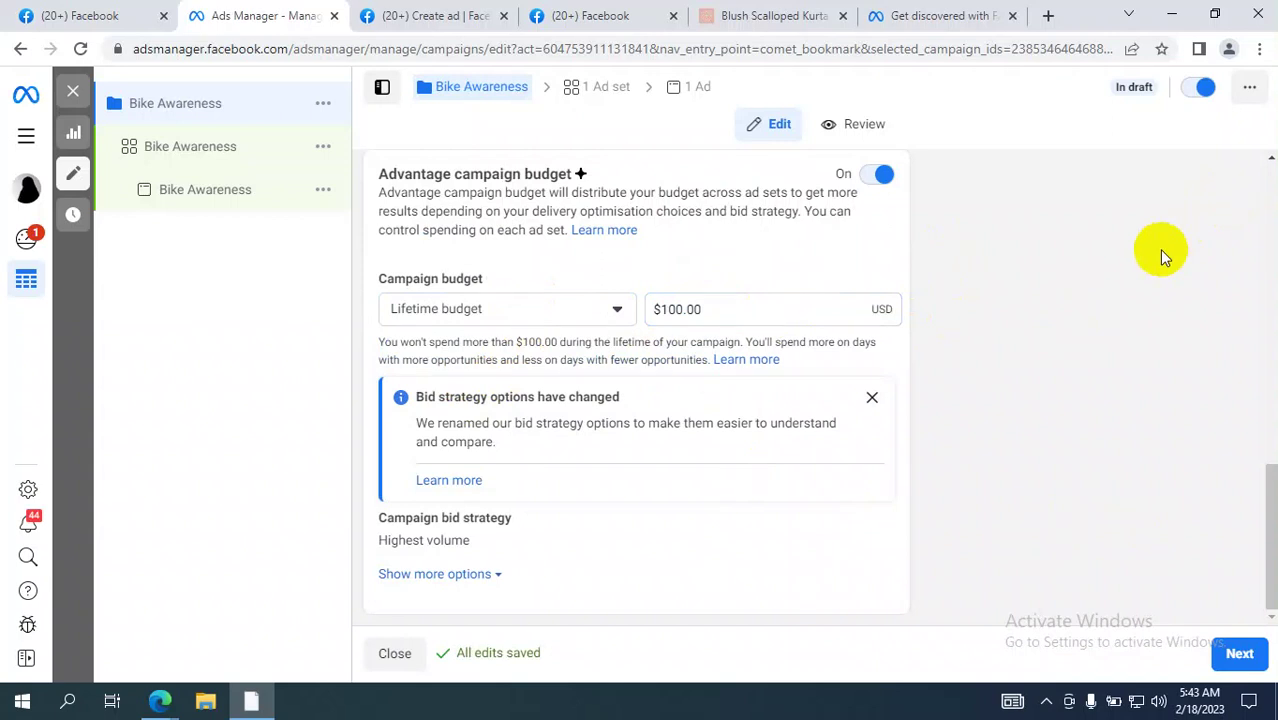
Step: Demonstrate the budget type choice by selecting Daily budget and returning the campaign to Lifetime budget
left_click(575, 309)
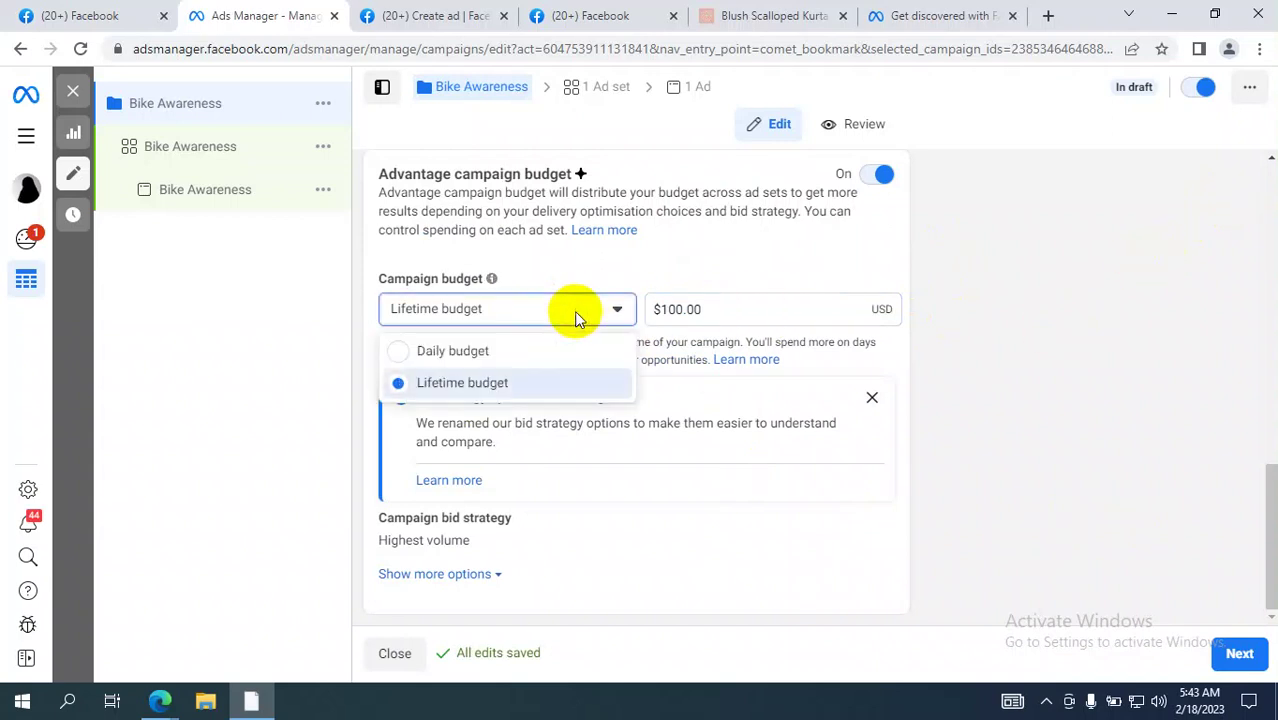
left_click(505, 352)
left_click(499, 309)
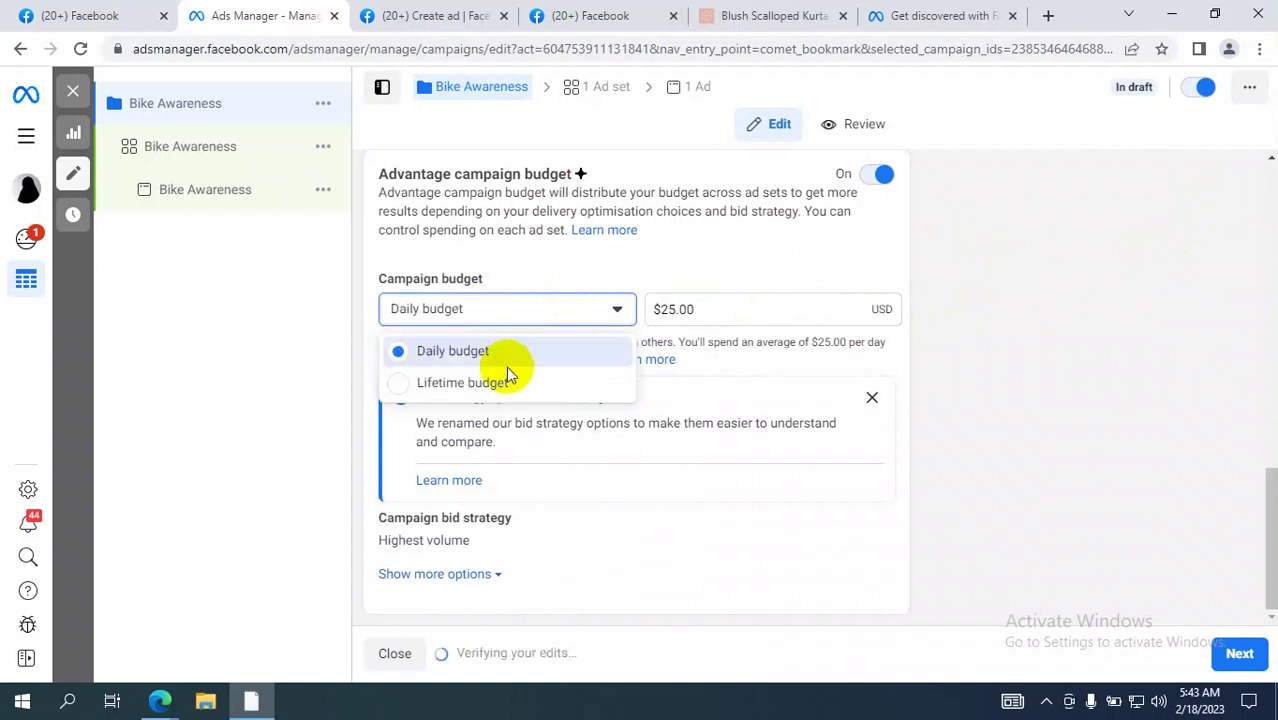
left_click(499, 381)
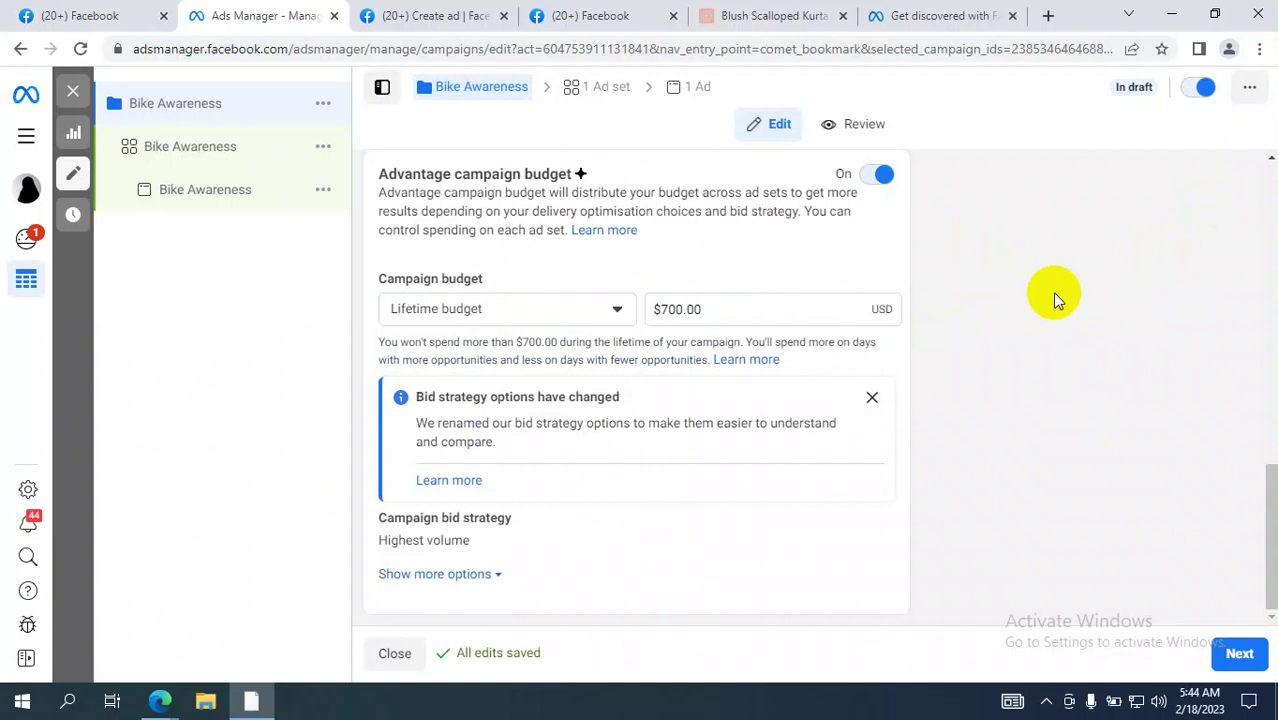
Step: Switch to the Google Meet call to check on the participants, and return to Ads Manager
mouse_move(152, 695)
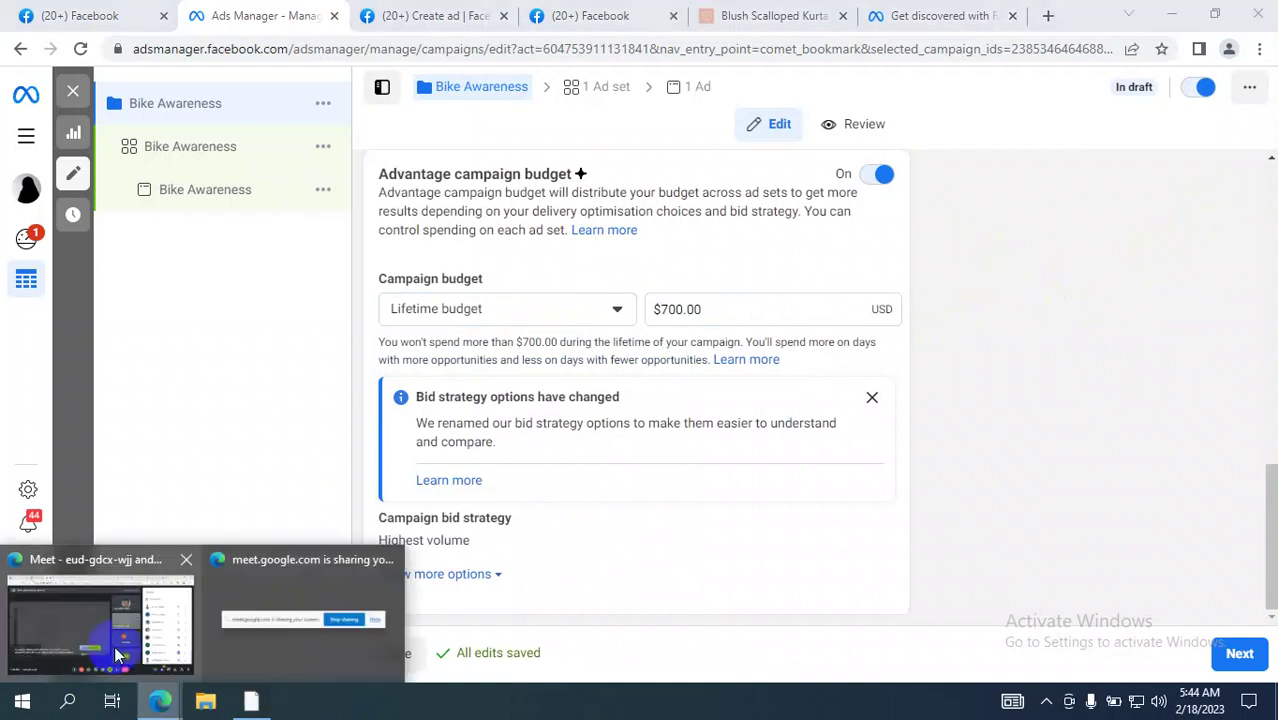
left_click(115, 654)
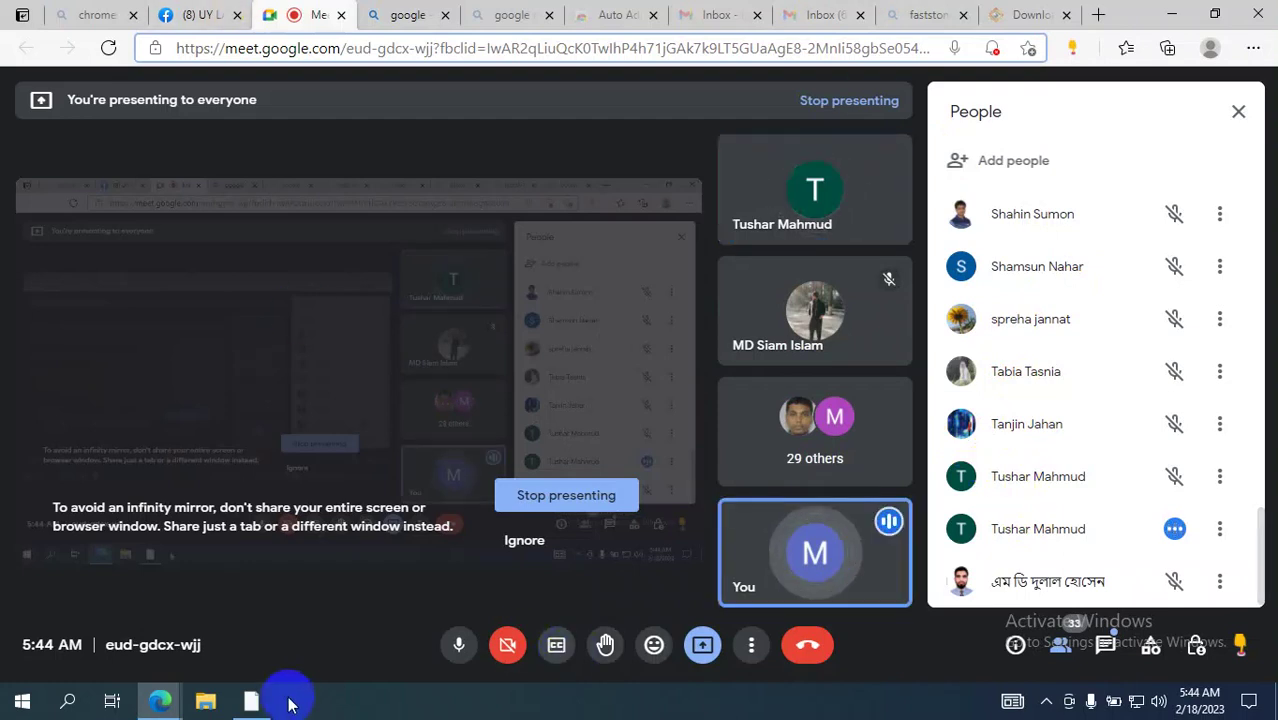
left_click(250, 702)
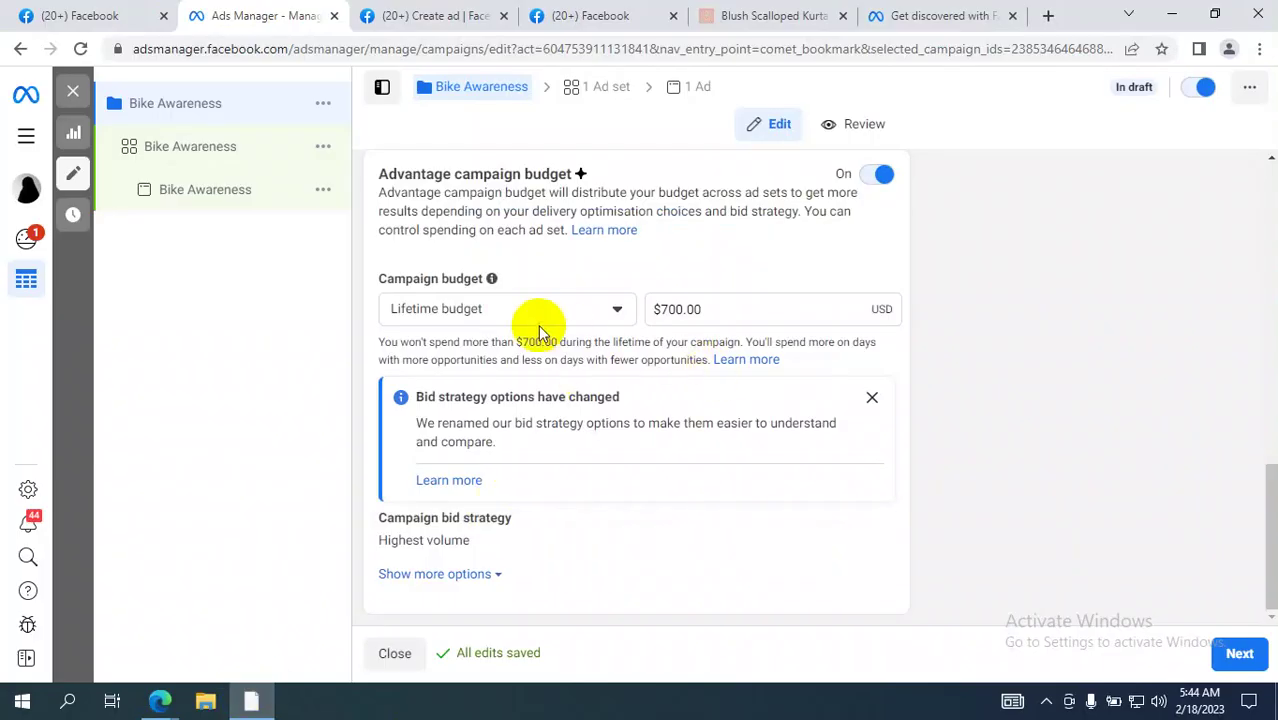
Step: Change the campaign budget type to Daily budget and set its amount to $10.00
left_click(505, 311)
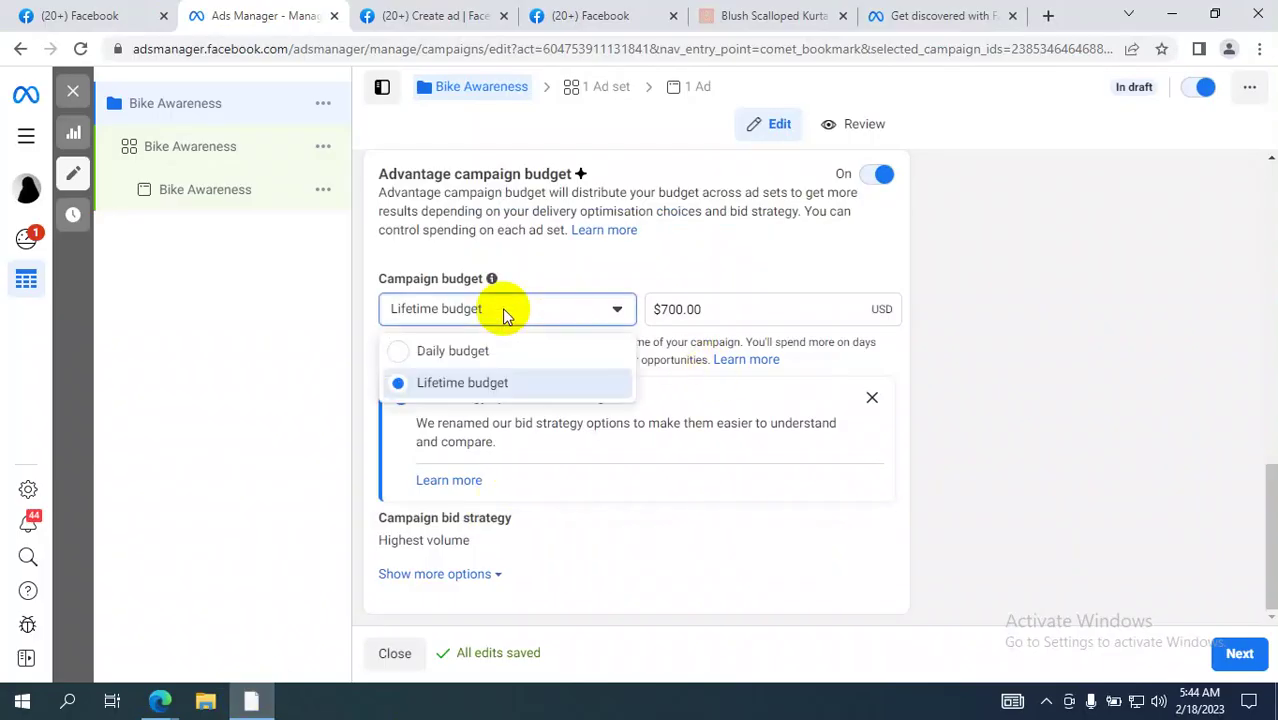
left_click(452, 351)
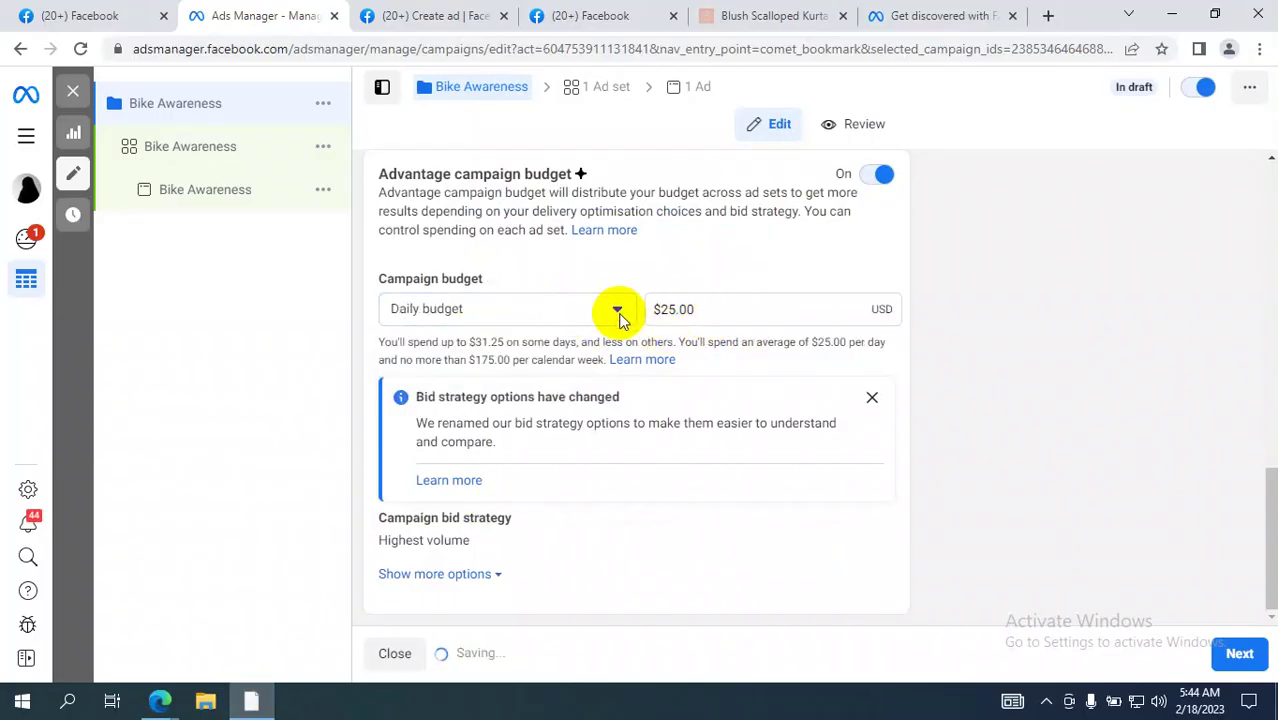
left_click(731, 312)
left_click_drag(731, 312, 590, 314)
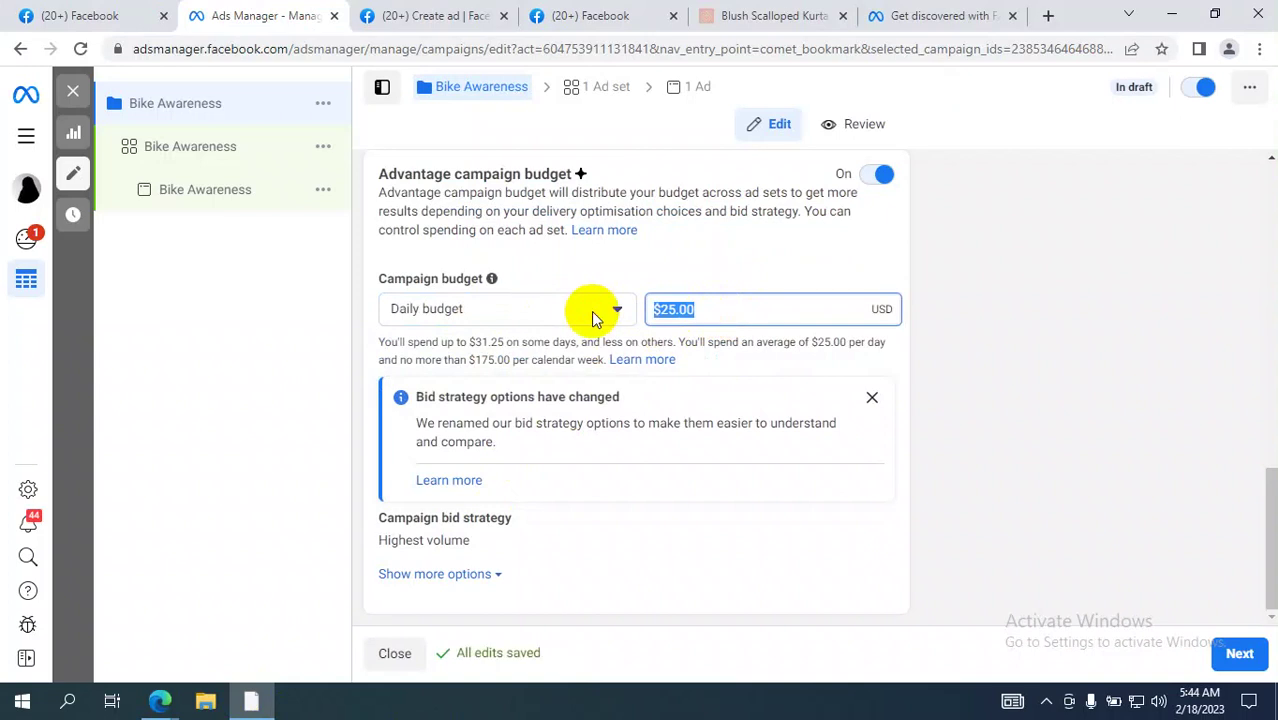
type("10")
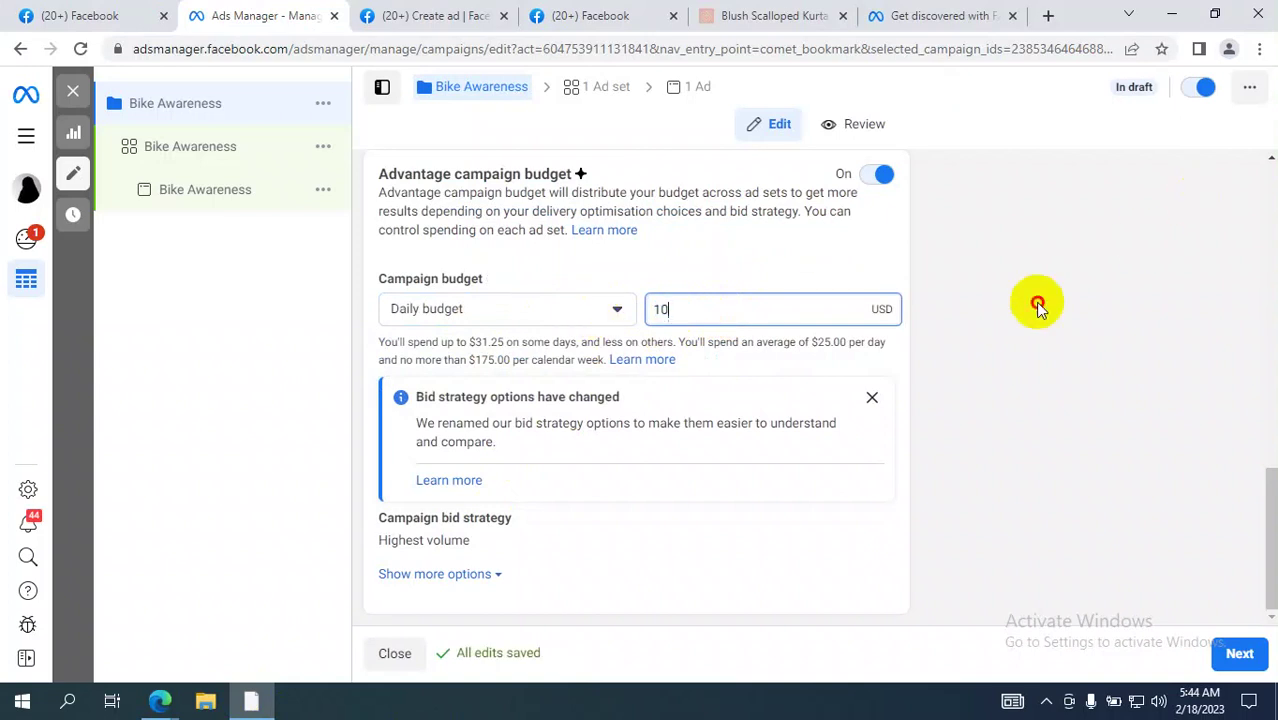
left_click(1035, 303)
Step: Change the campaign budget type to Lifetime budget and set its amount to $10.00
left_click(443, 313)
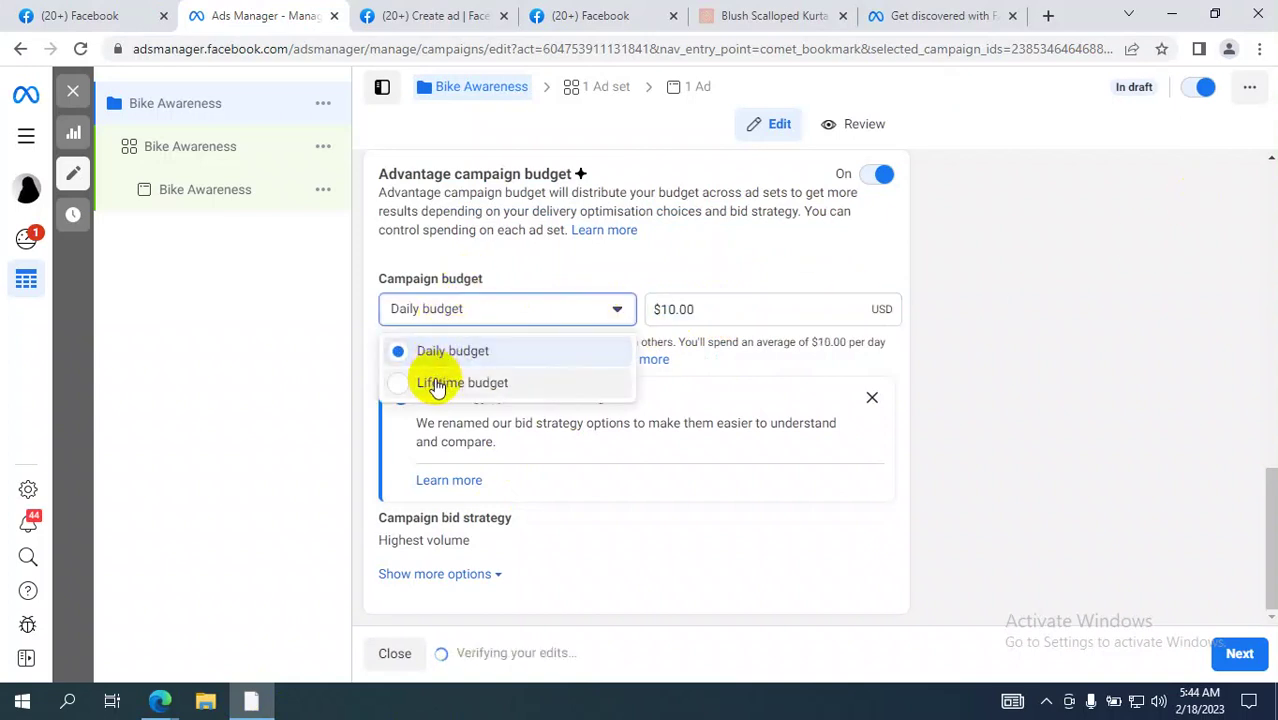
left_click(436, 382)
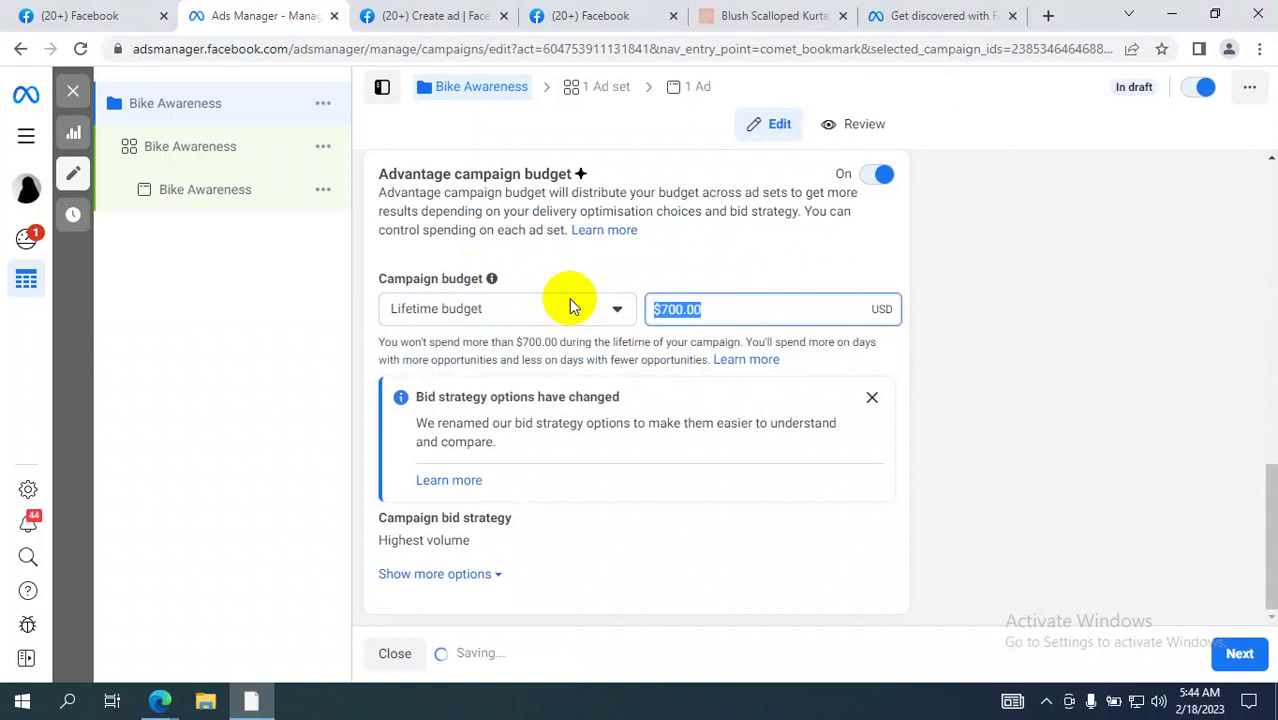
type("10")
left_click(1046, 368)
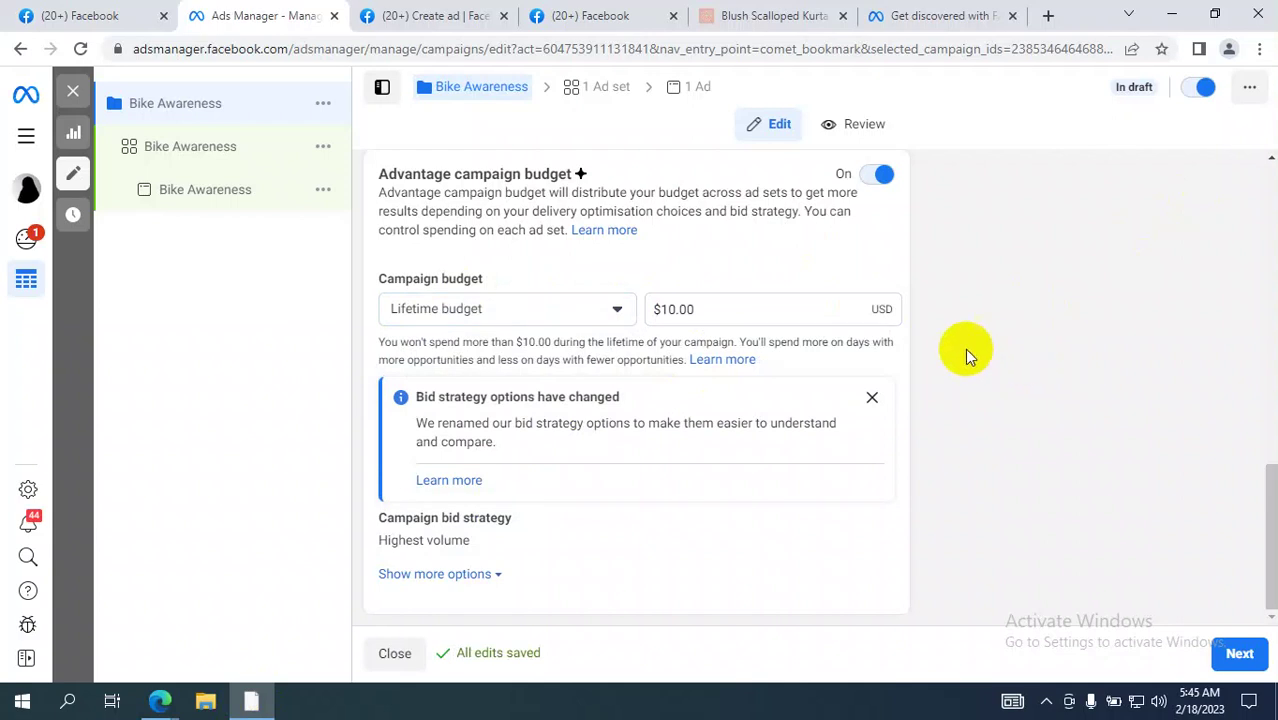
Step: Set the campaign's lifetime budget amount to $100.00
left_click_drag(725, 306, 600, 318)
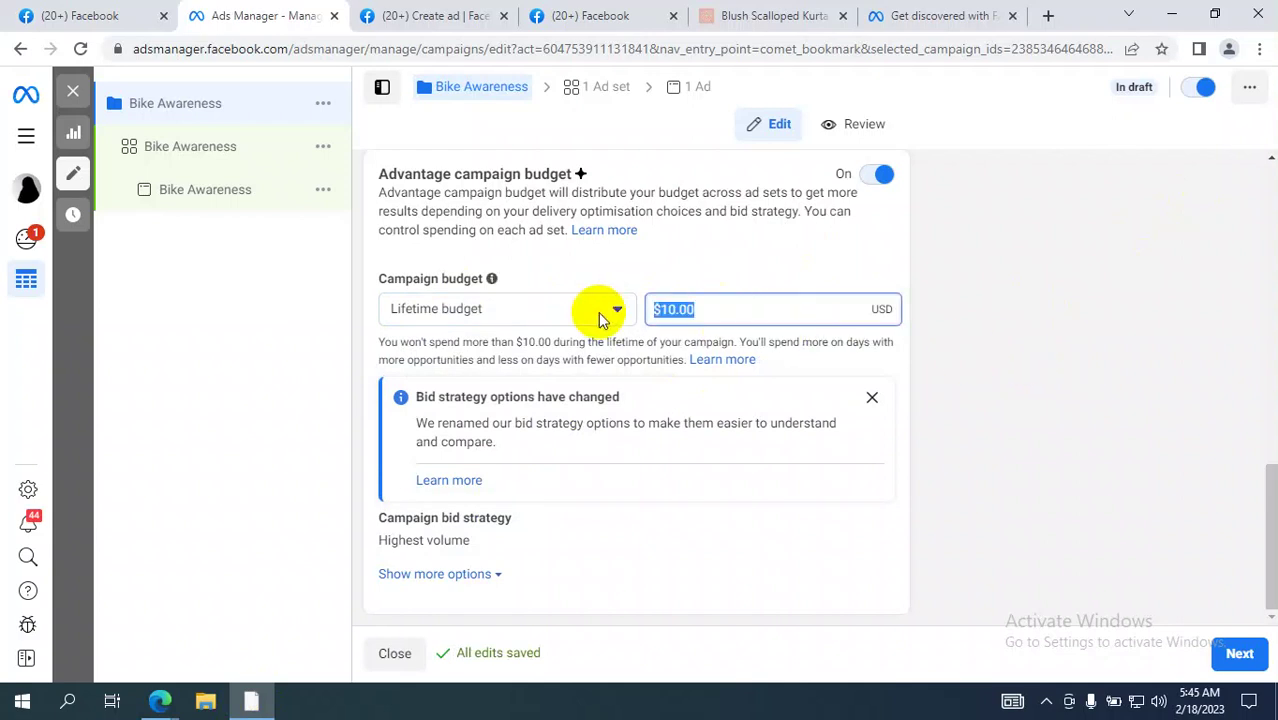
type("100")
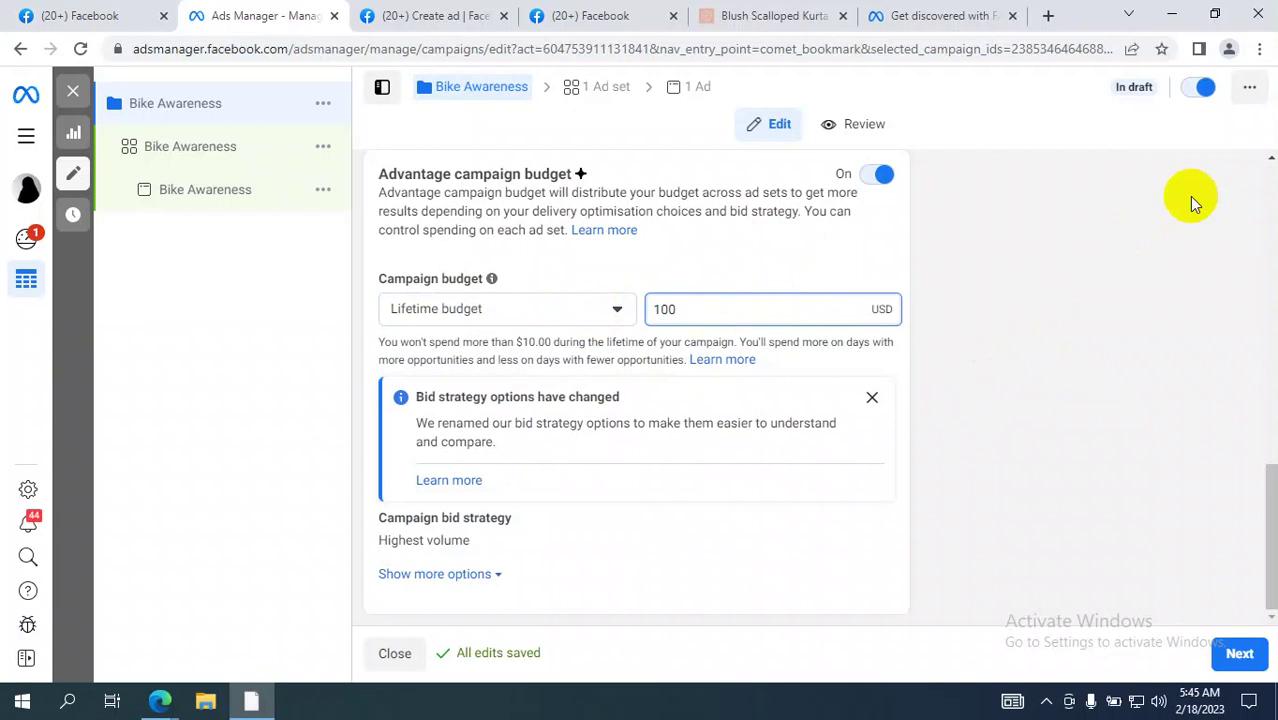
left_click(1100, 288)
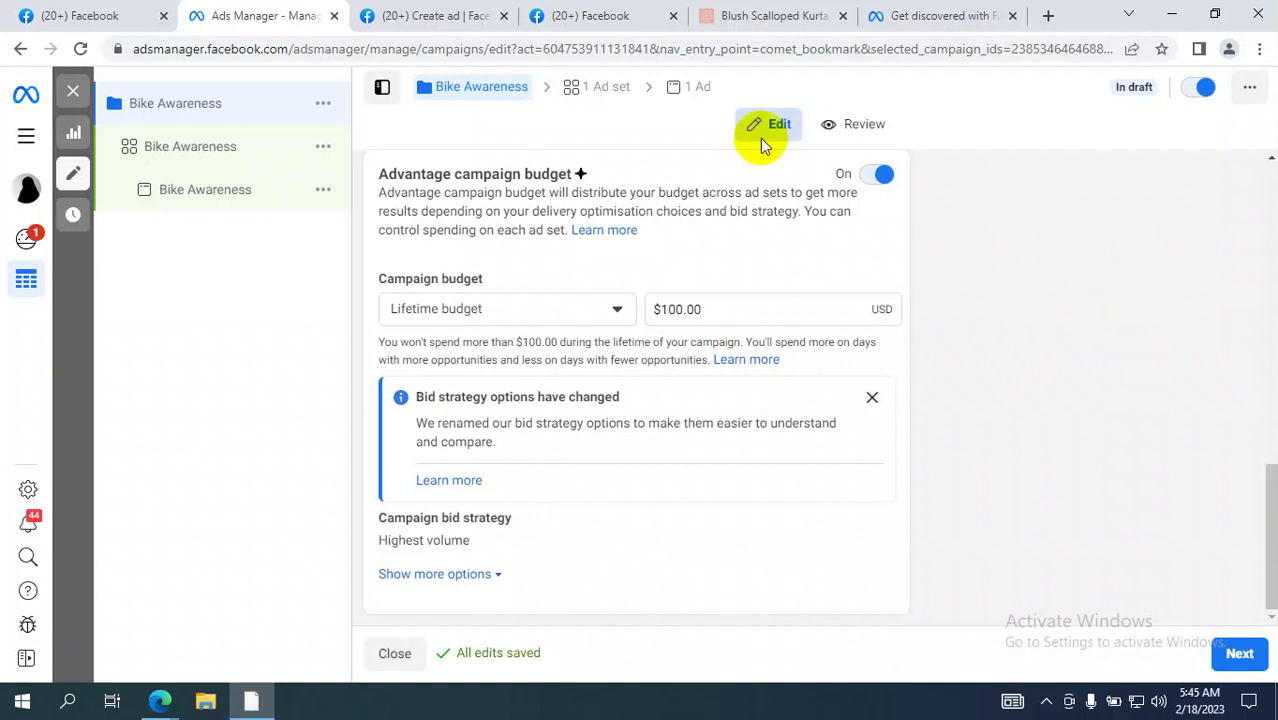
Step: Show the campaign budget type options, keep Lifetime budget selected, and highlight the budget amount
left_click(505, 310)
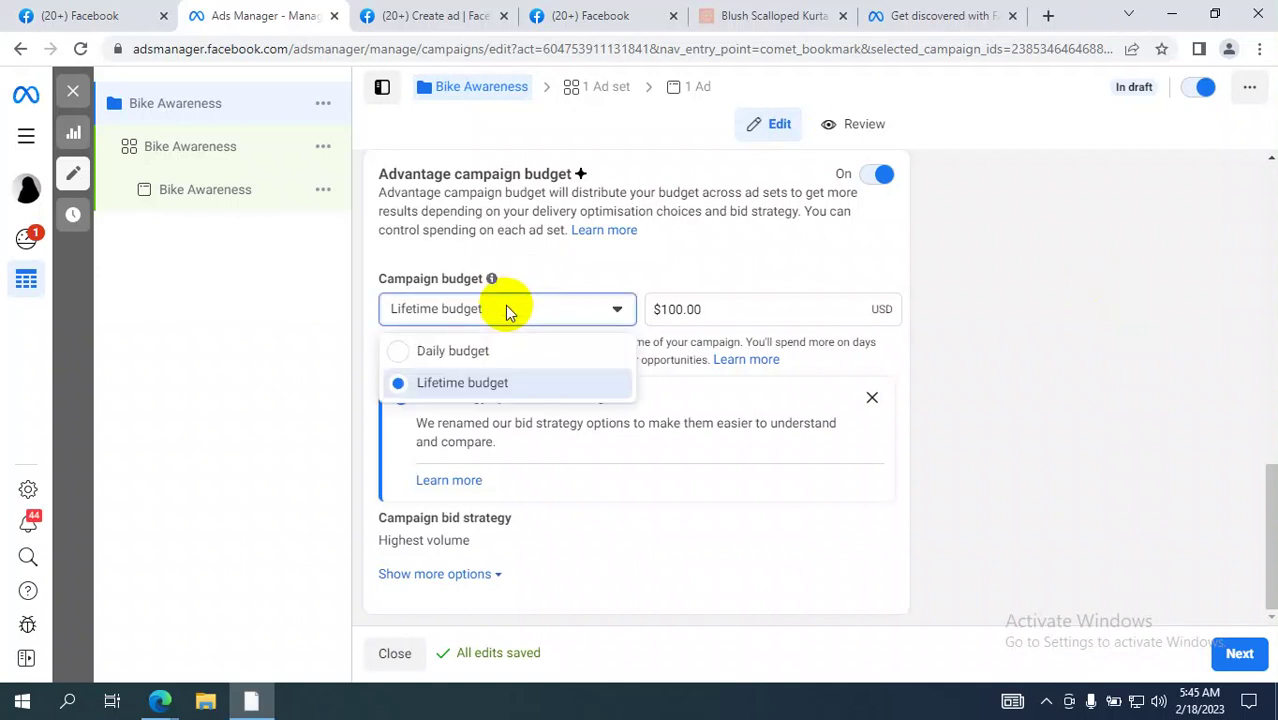
left_click(456, 381)
left_click_drag(718, 306, 622, 308)
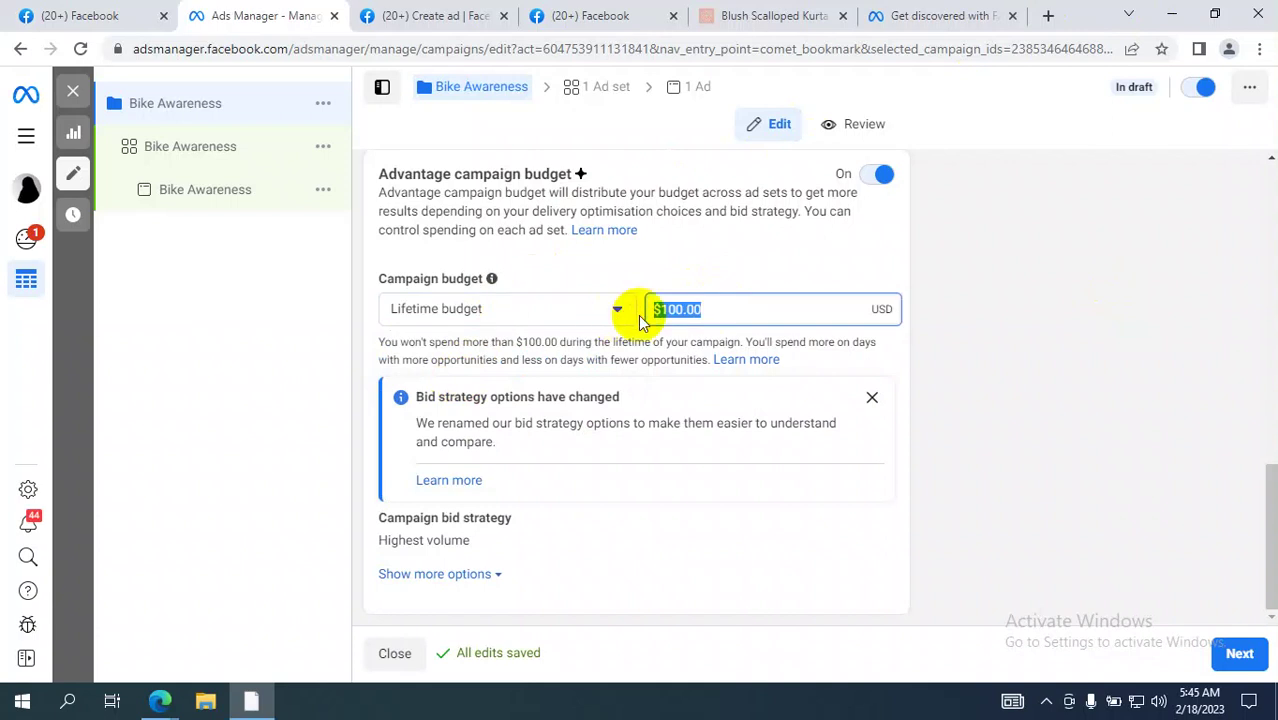
left_click(1087, 308)
left_click_drag(713, 306, 613, 309)
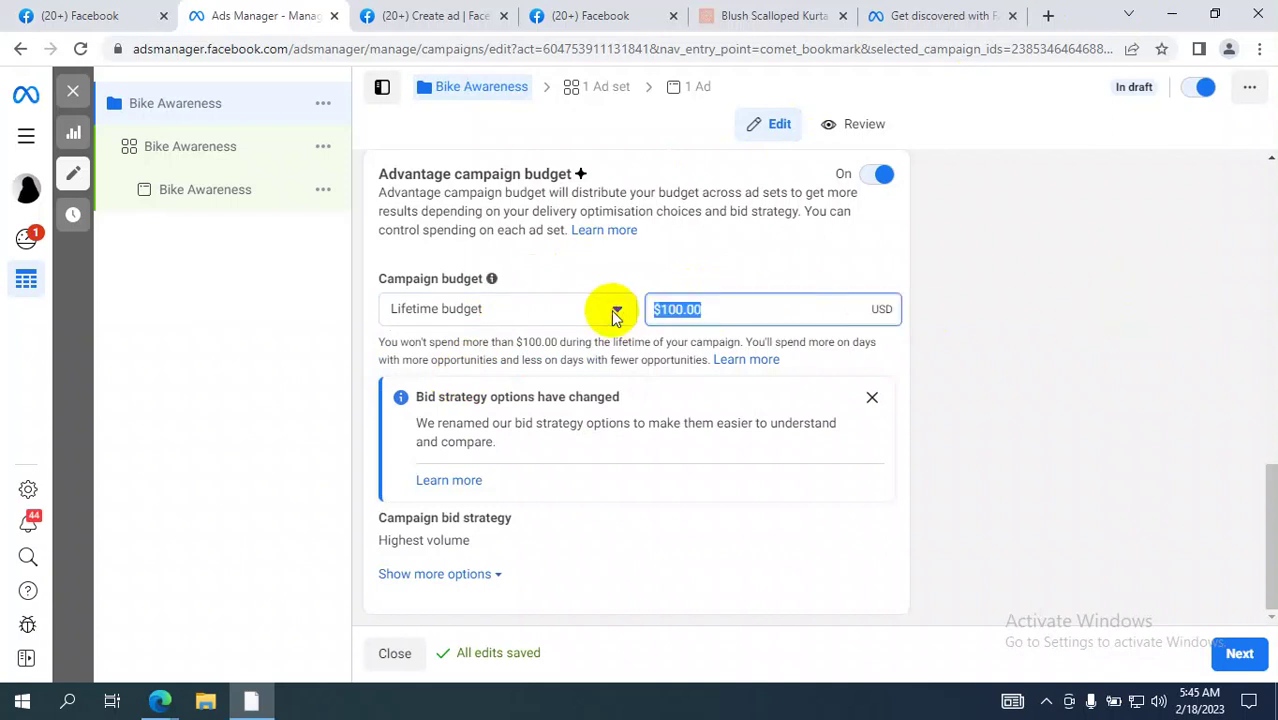
left_click(1050, 297)
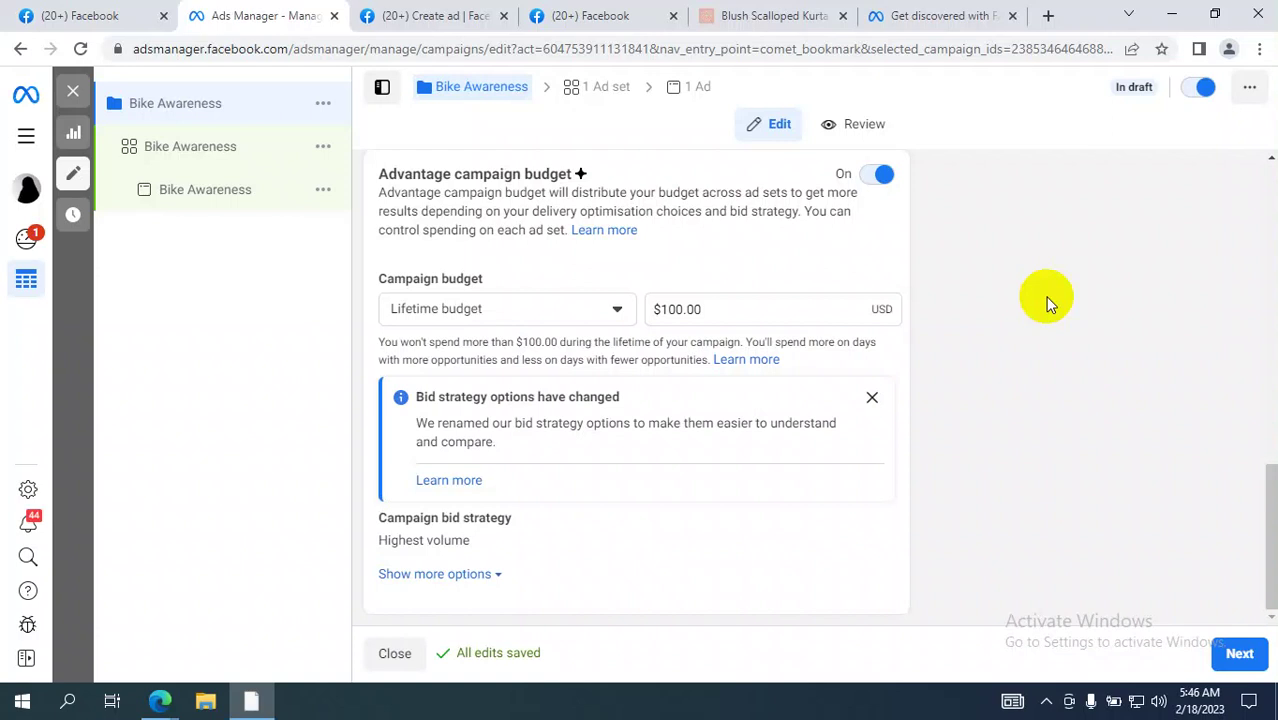
Step: Switch to the Google Meet call to check for participant responses, and return to Ads Manager
left_click(160, 703)
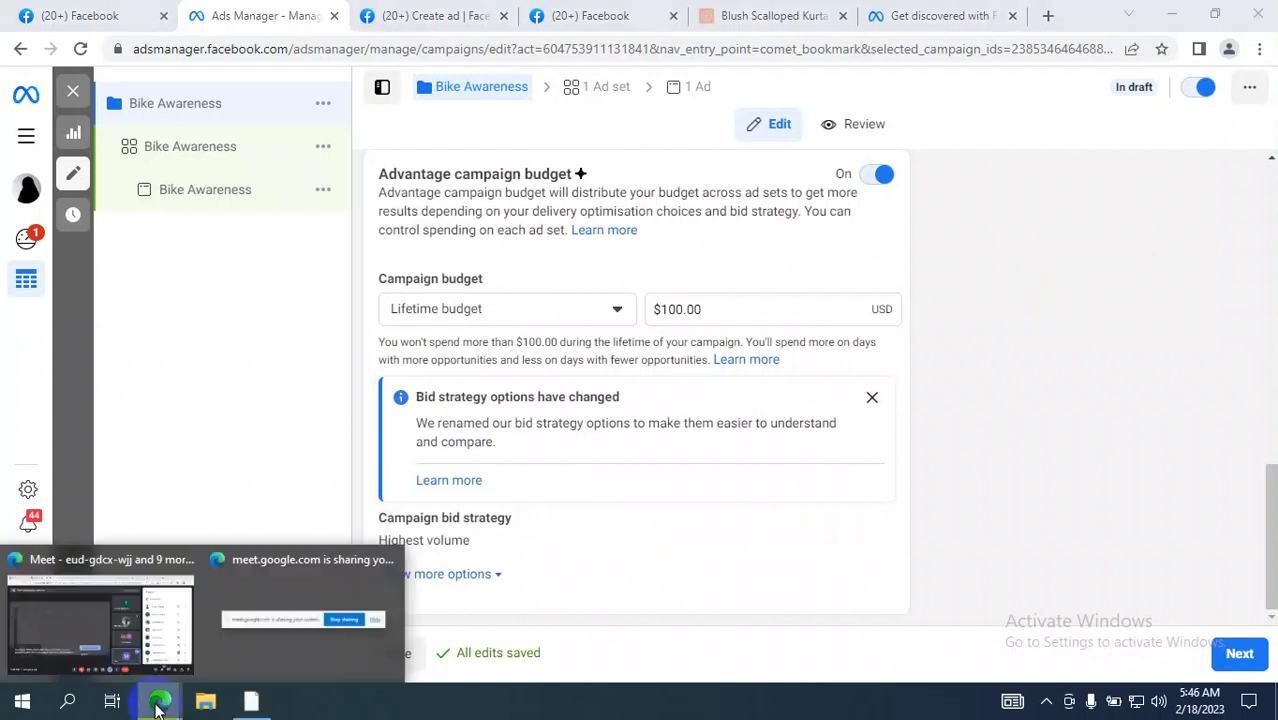
left_click(82, 623)
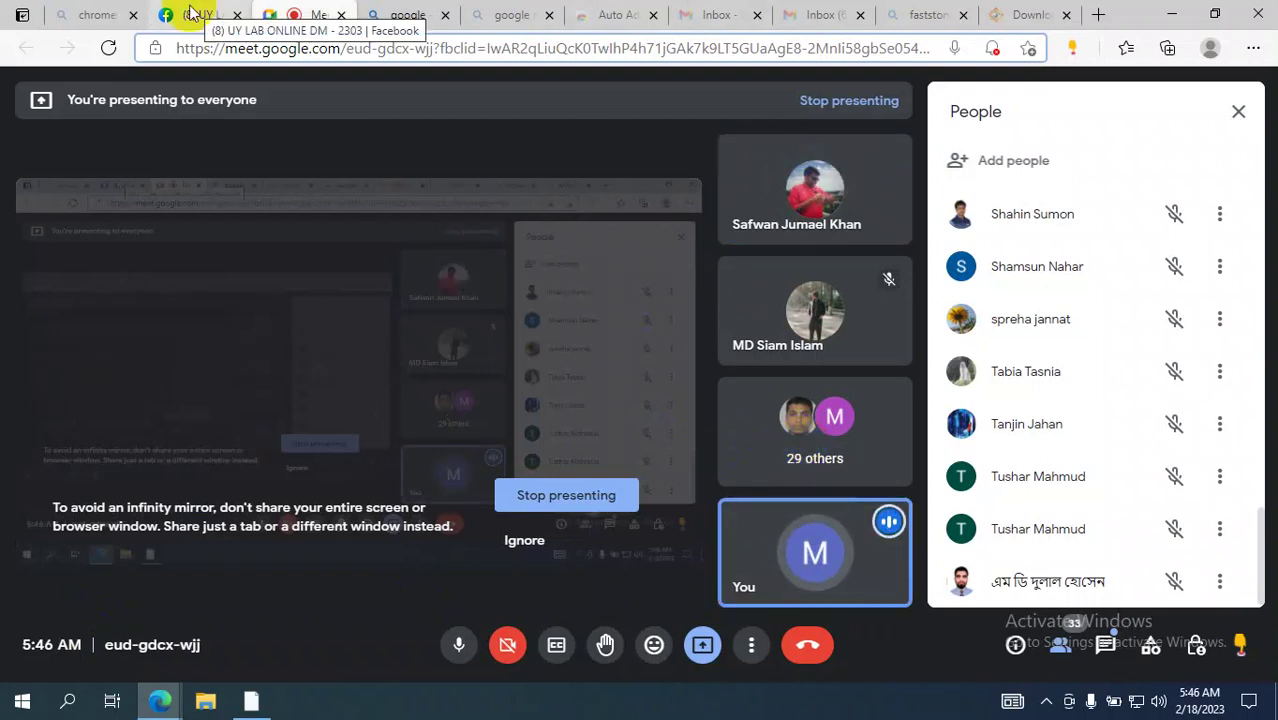
left_click(254, 697)
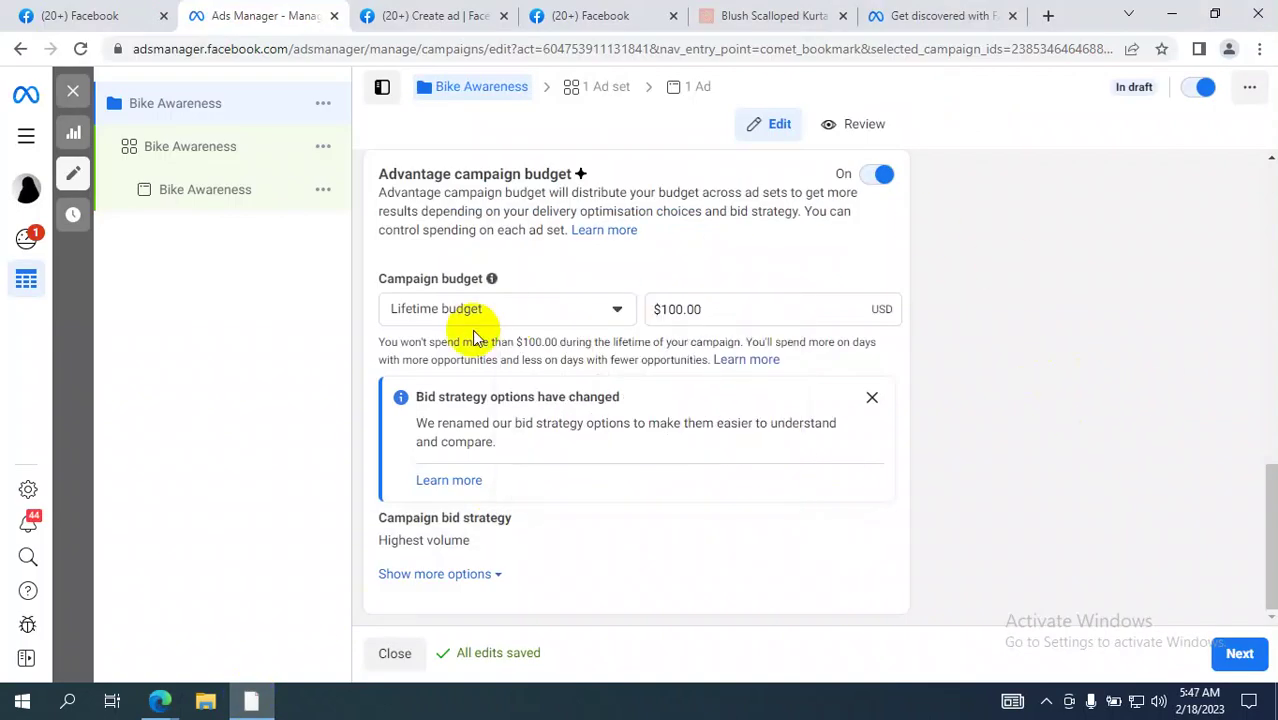
Step: Highlight the lifetime budget amount and show the available campaign budget types
left_click(733, 309)
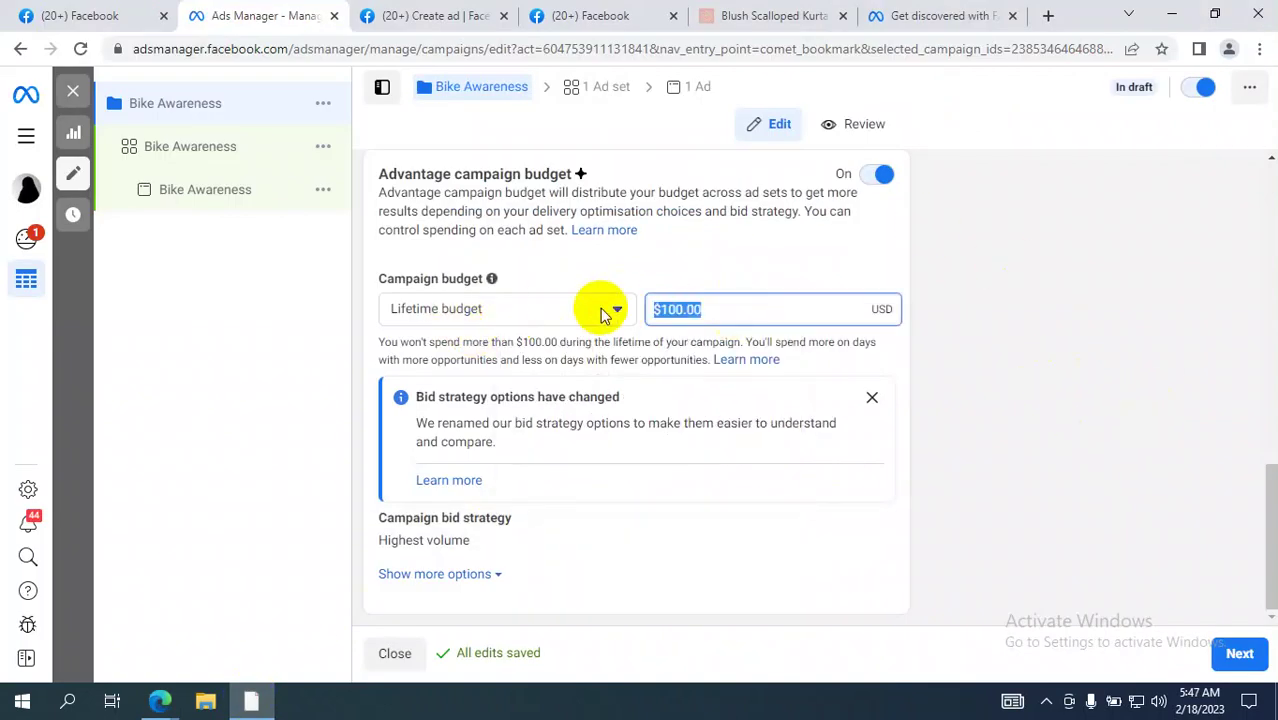
left_click(757, 308)
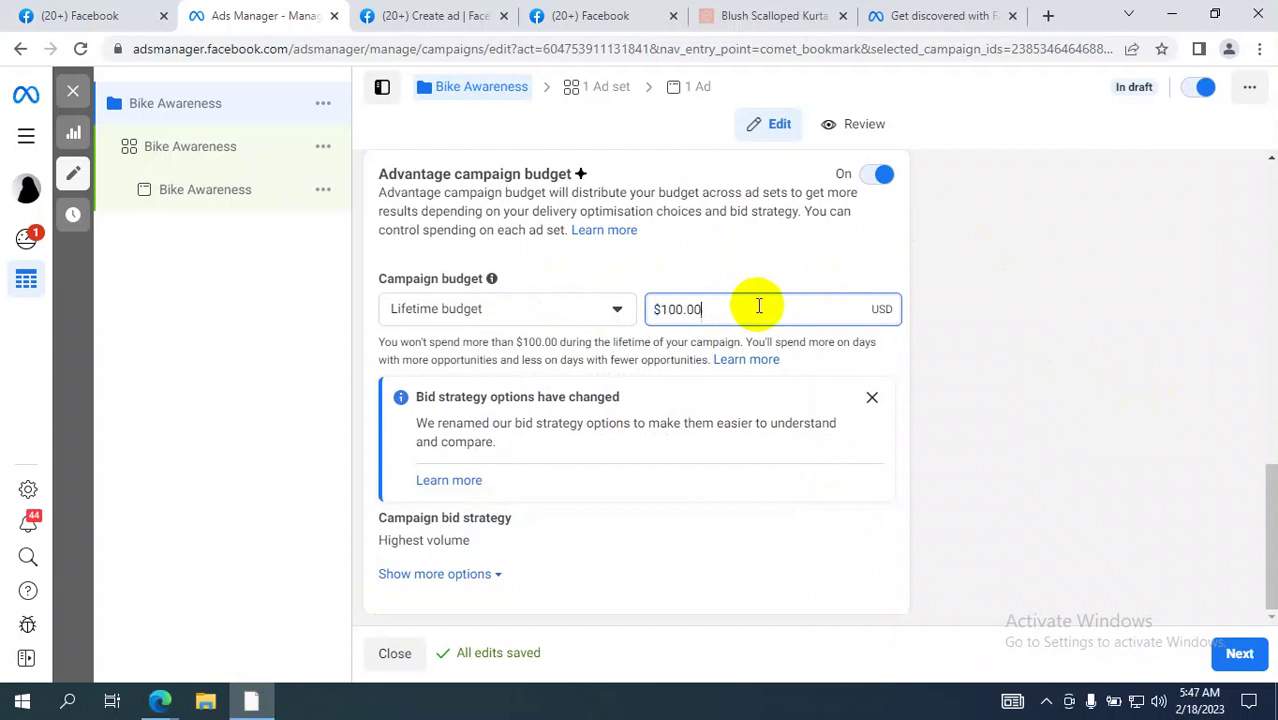
left_click_drag(757, 308, 571, 323)
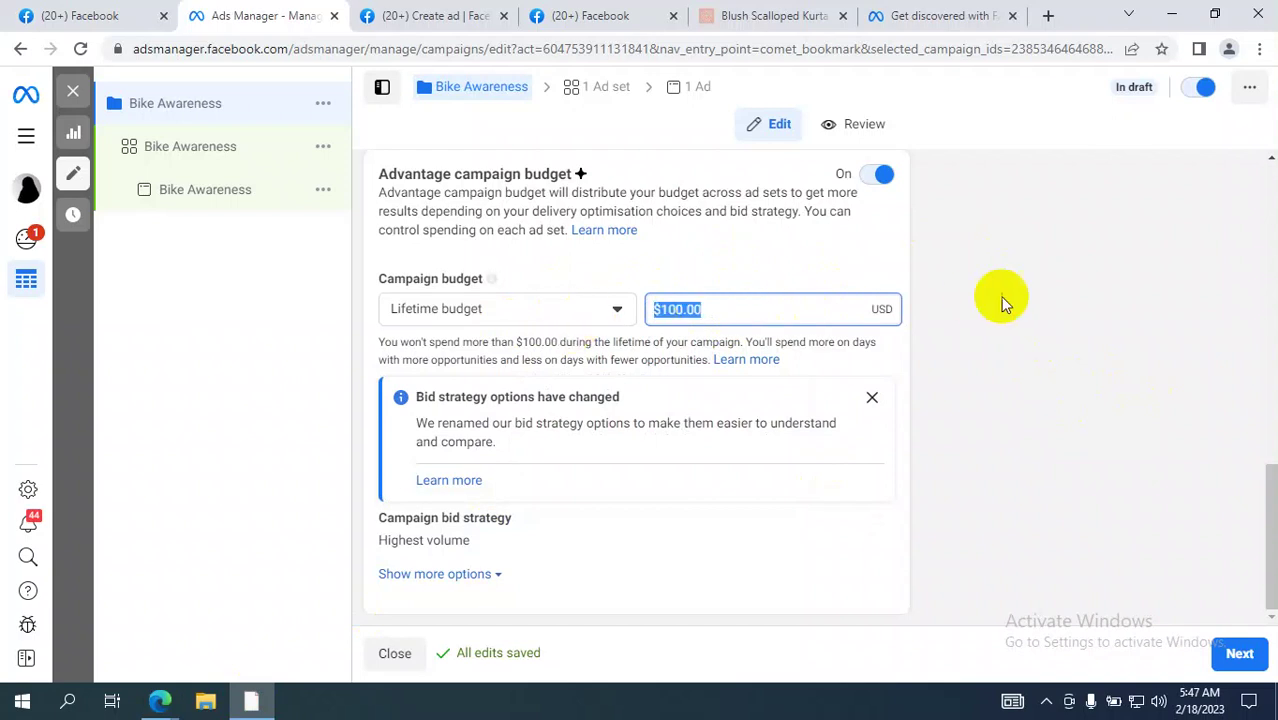
left_click(1035, 302)
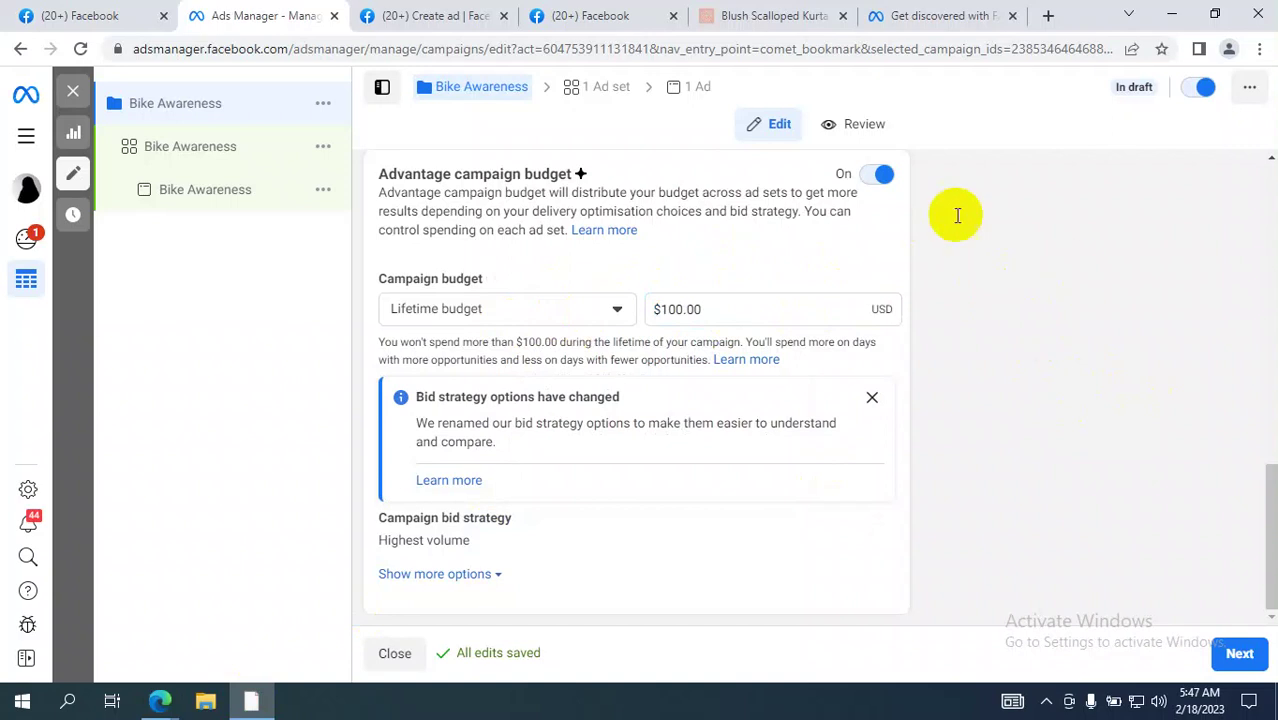
left_click(497, 305)
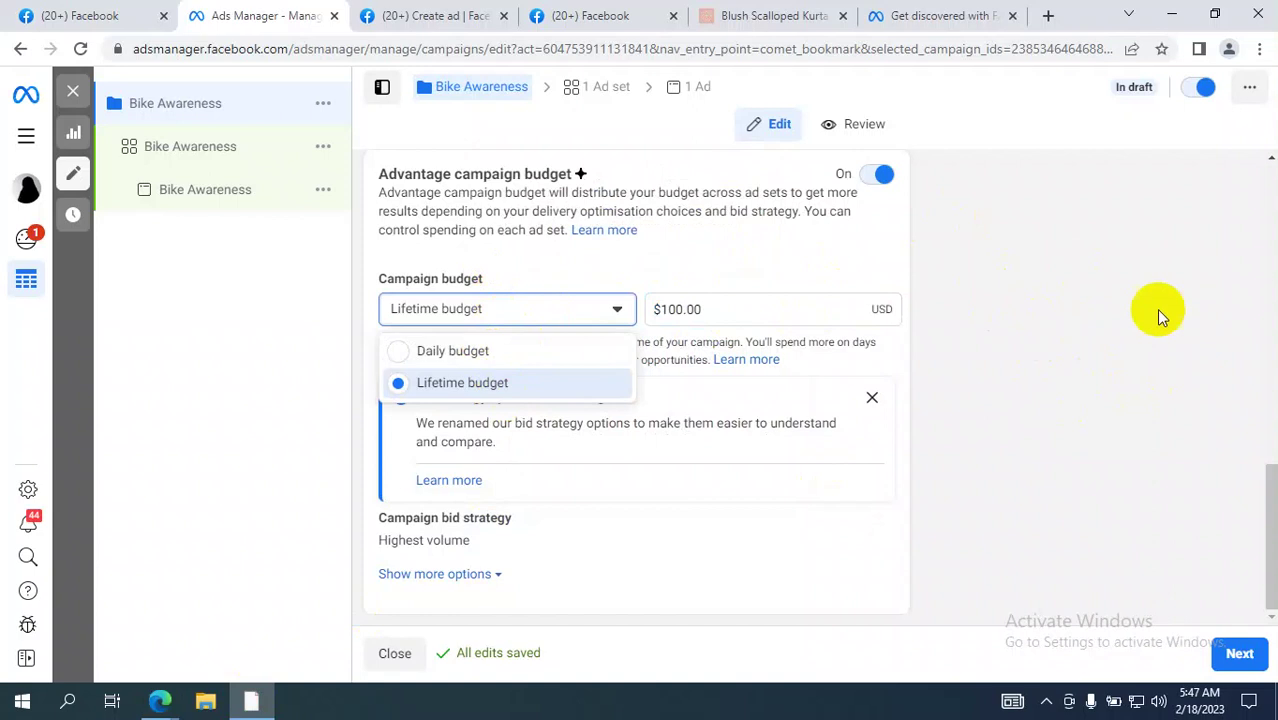
left_click(1100, 305)
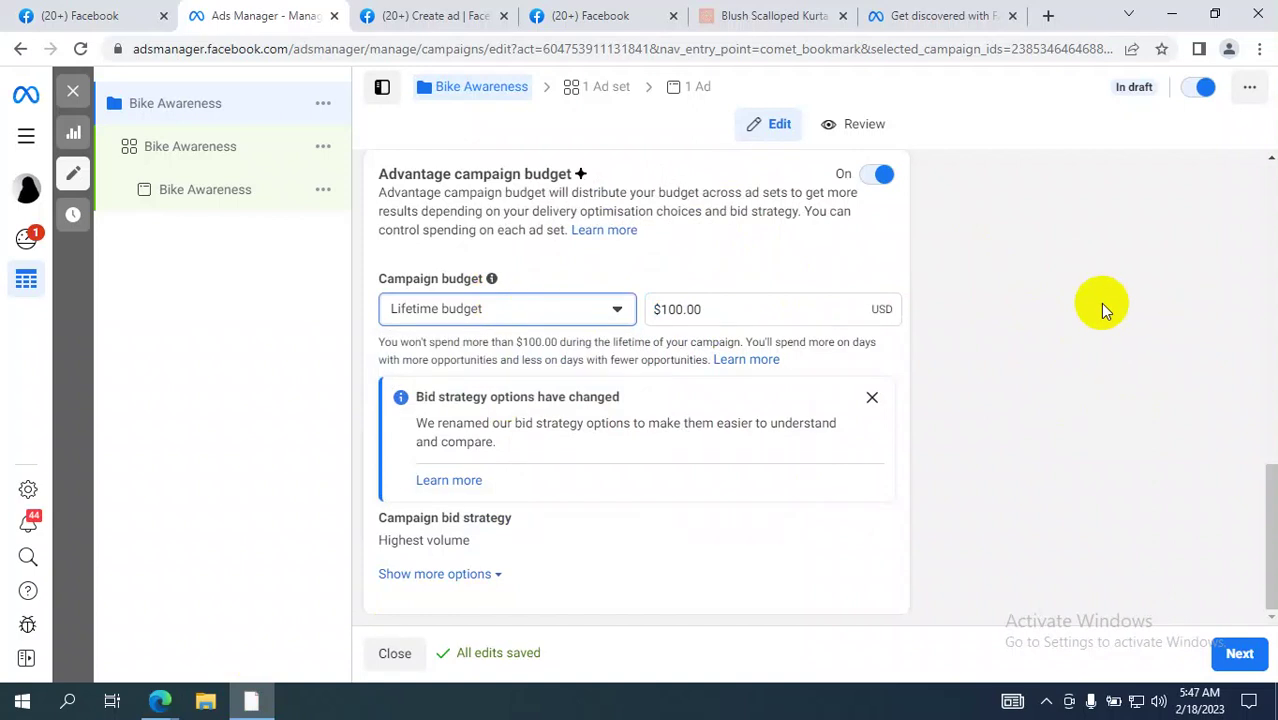
left_click(575, 312)
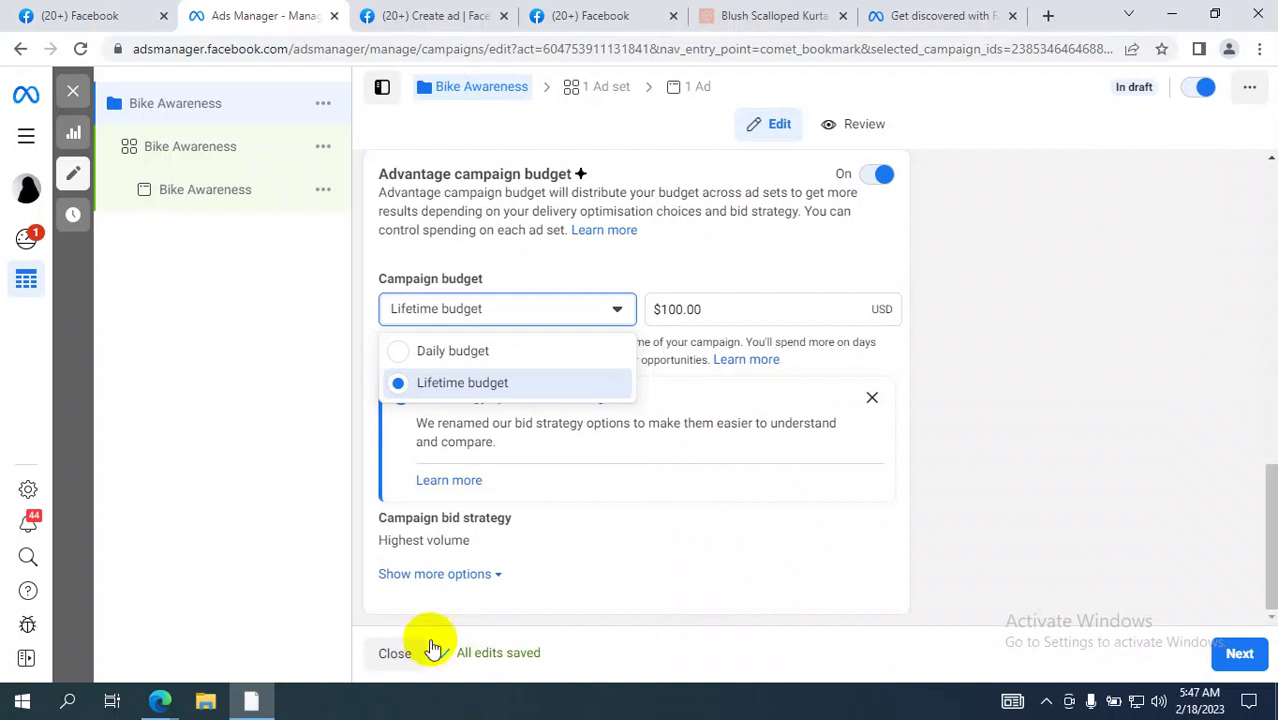
Step: Switch to the Google Meet call, look through the participant list, and return to Ads Manager
left_click(160, 703)
left_click(100, 625)
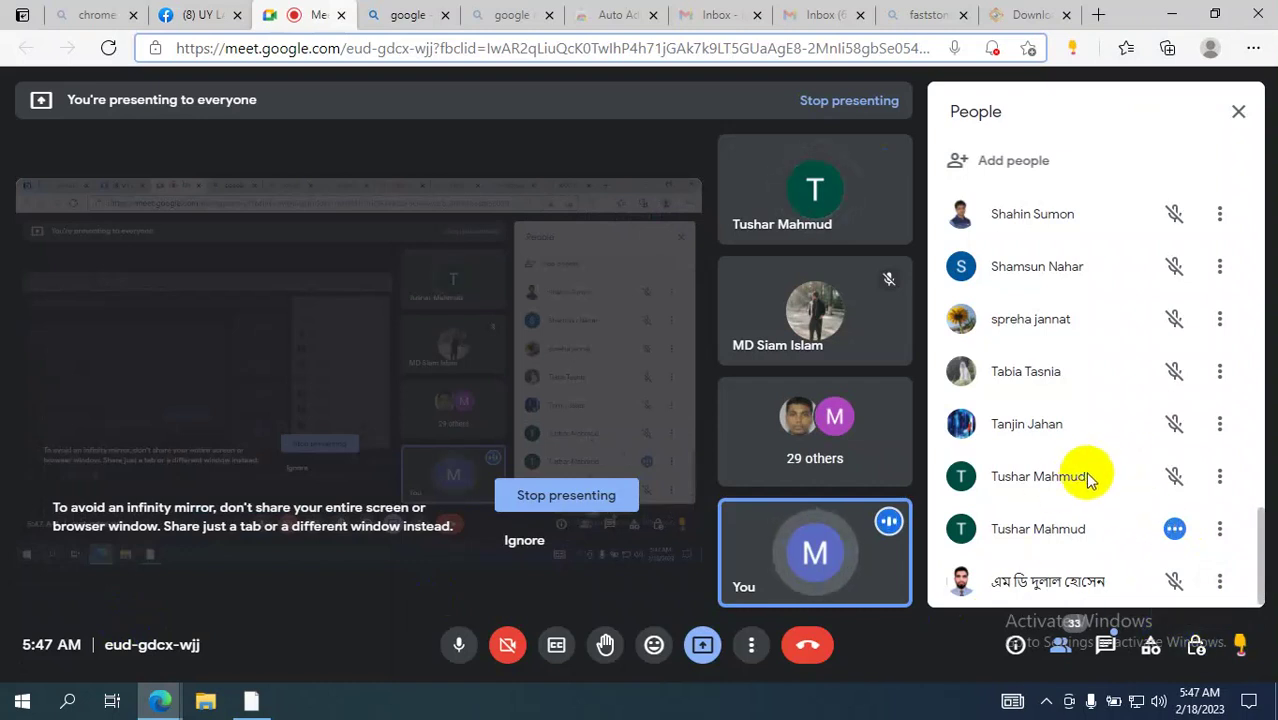
scroll(1084, 470, "up", 2)
scroll(1086, 468, "down", 2)
scroll(1085, 470, "down", 1)
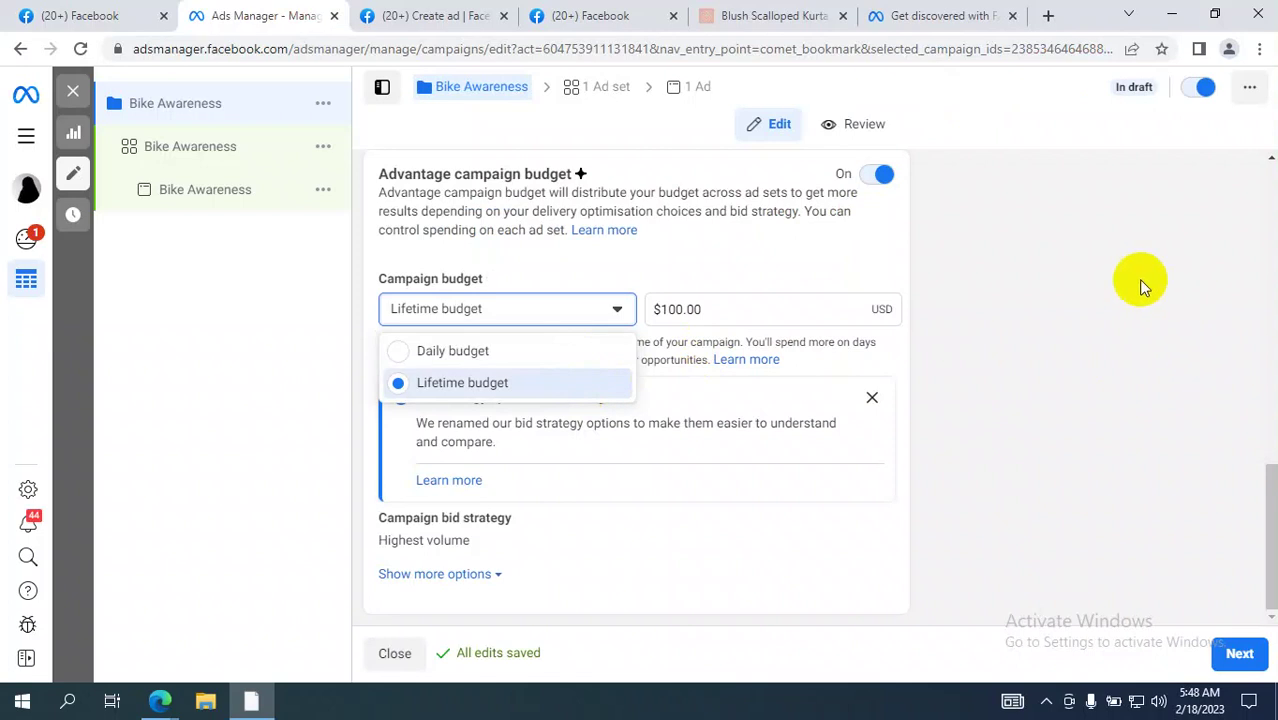
Step: Point out the Daily and Lifetime budget choices again, reselecting Lifetime budget and highlighting its amount
left_click(1138, 283)
left_click(546, 308)
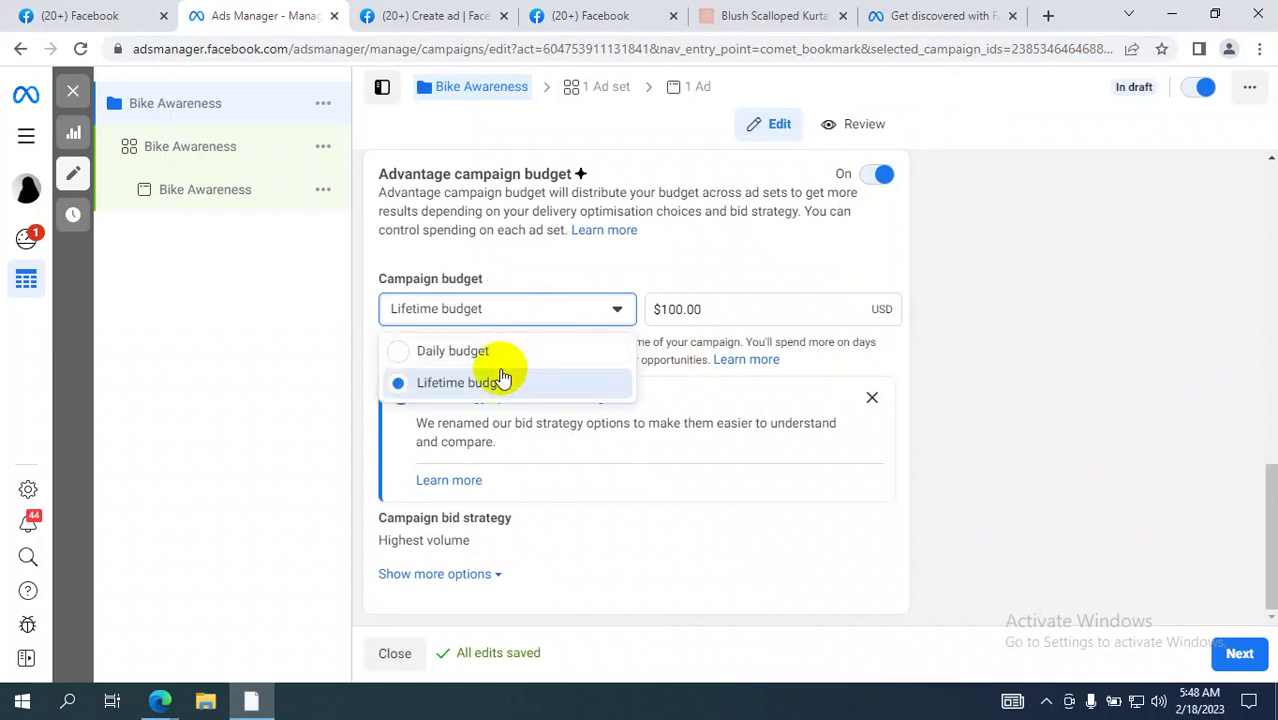
left_click(496, 382)
left_click(513, 312)
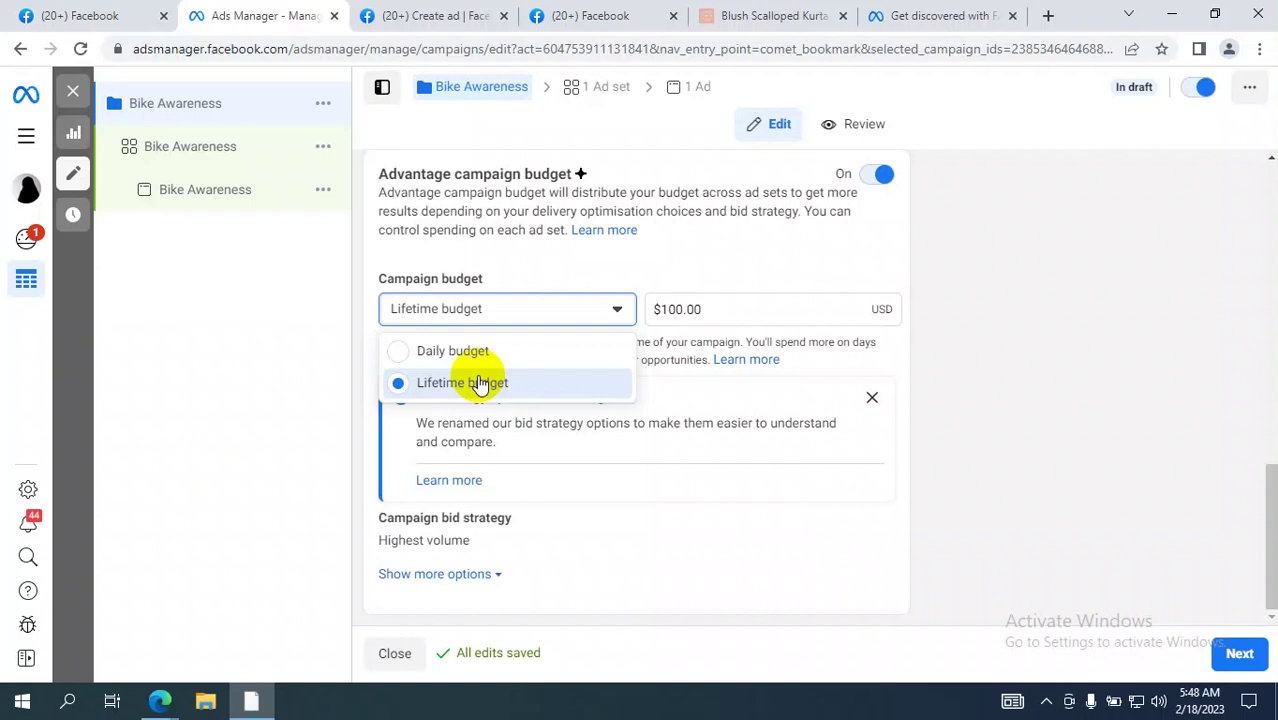
left_click(460, 381)
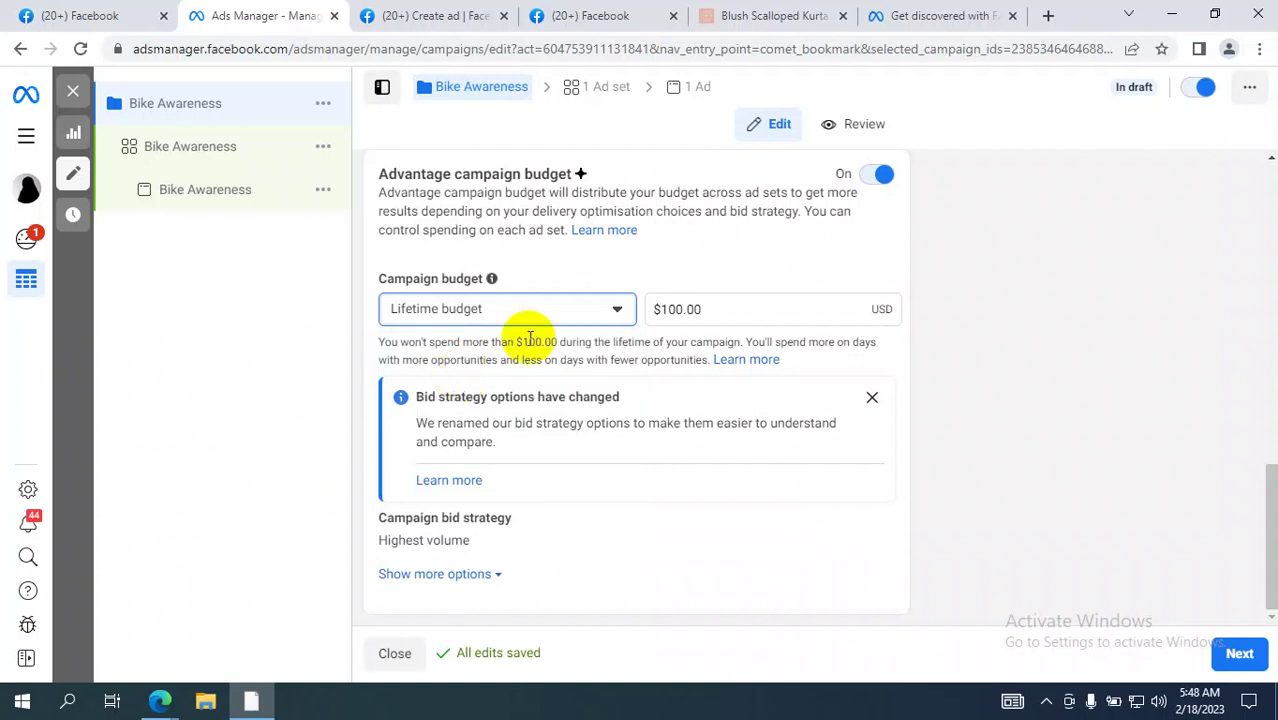
left_click(730, 305)
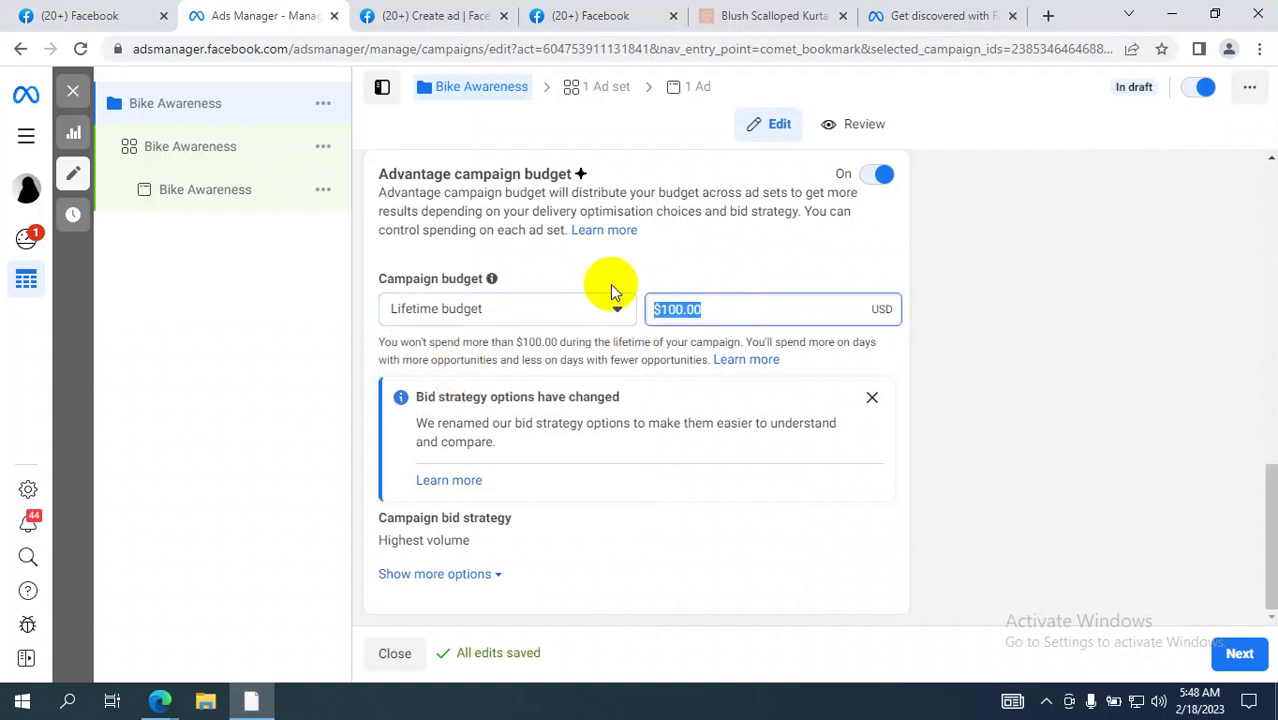
left_click(508, 315)
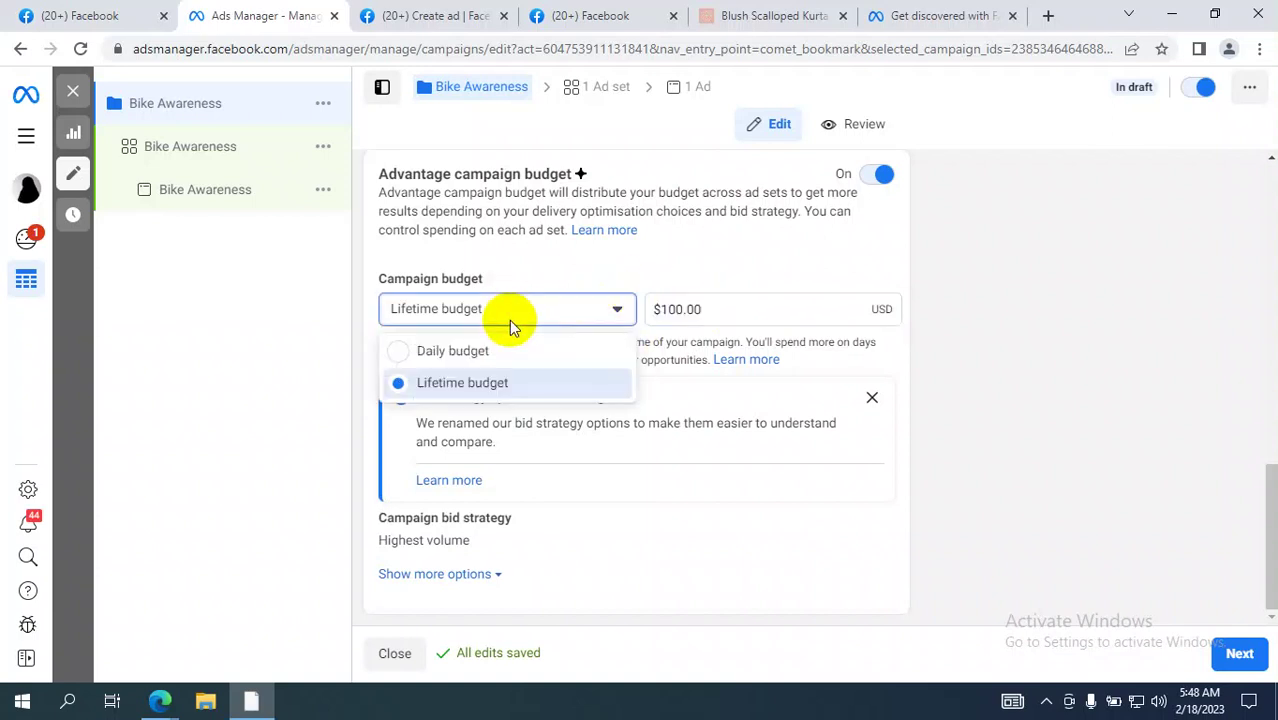
left_click(477, 383)
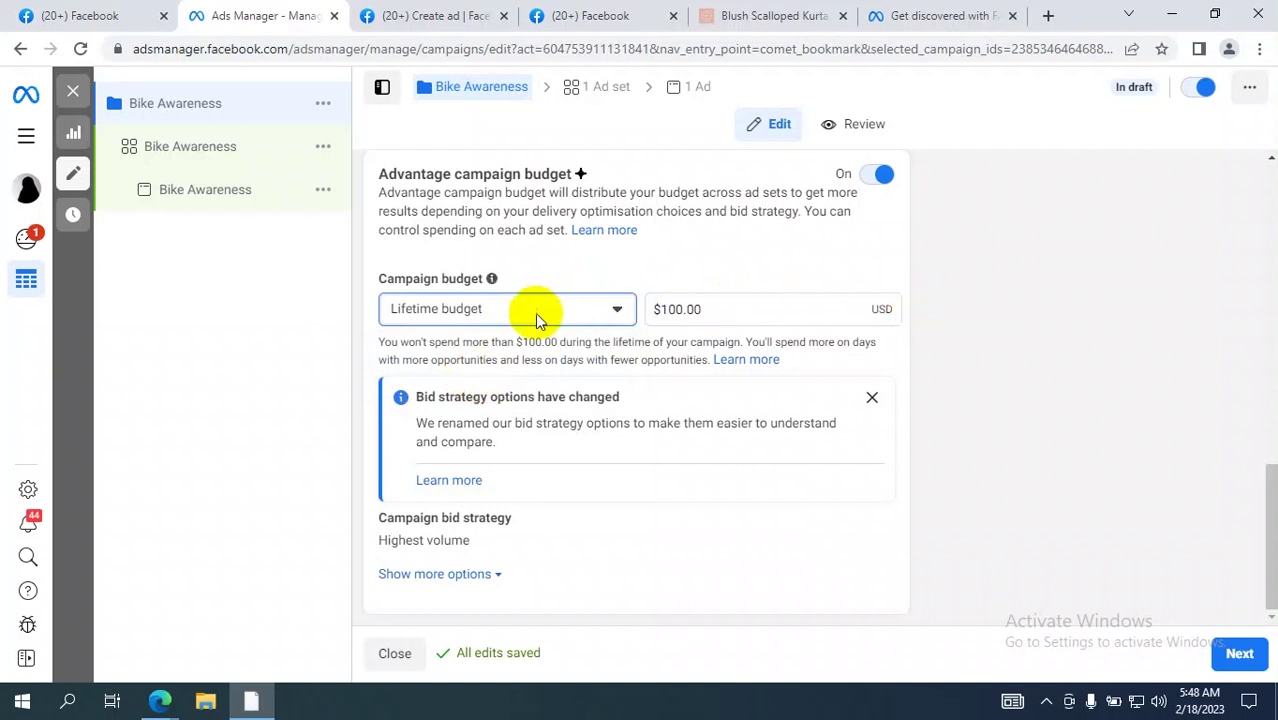
Step: Switch the campaign budget type to Daily budget and back to Lifetime budget
left_click(535, 313)
left_click(471, 349)
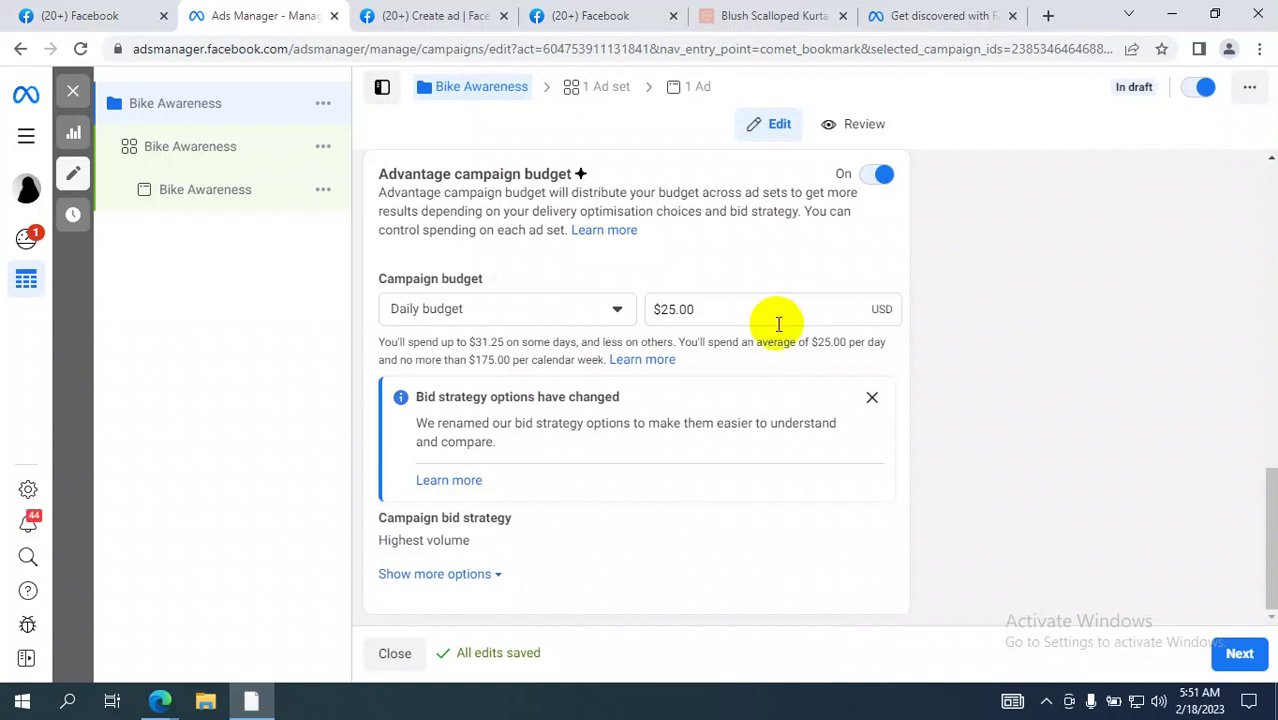
left_click(578, 313)
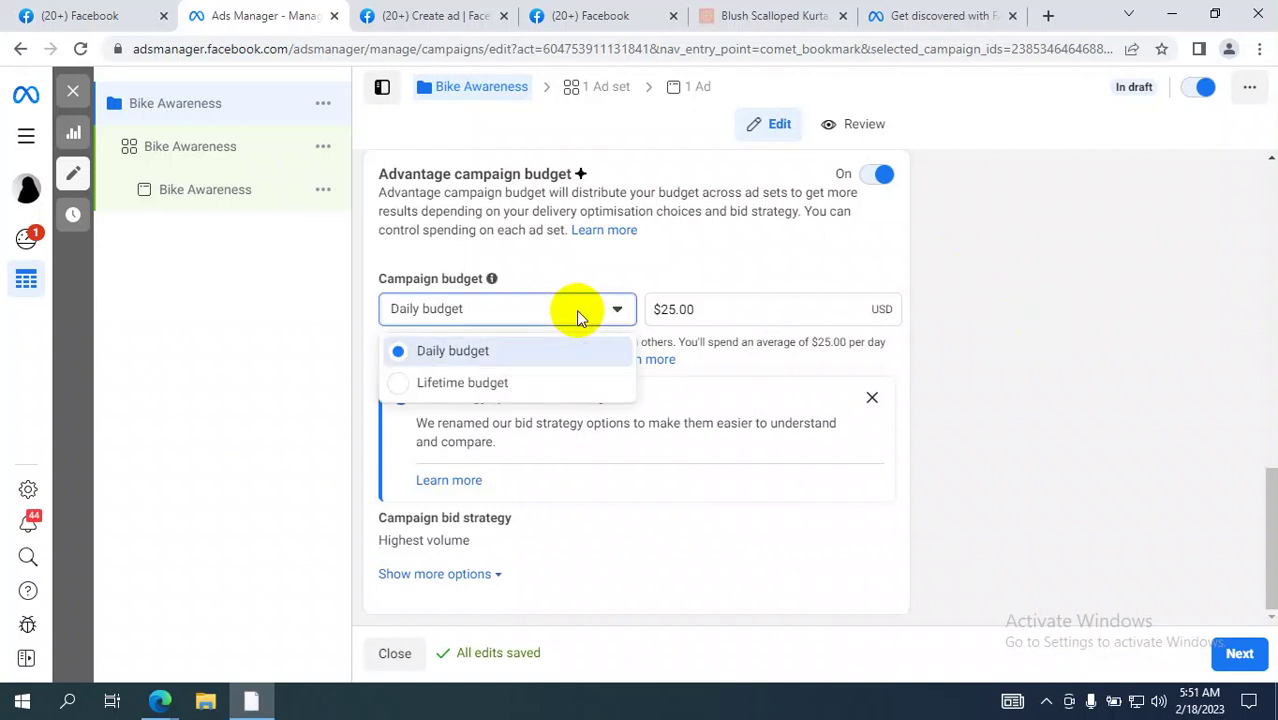
left_click(510, 383)
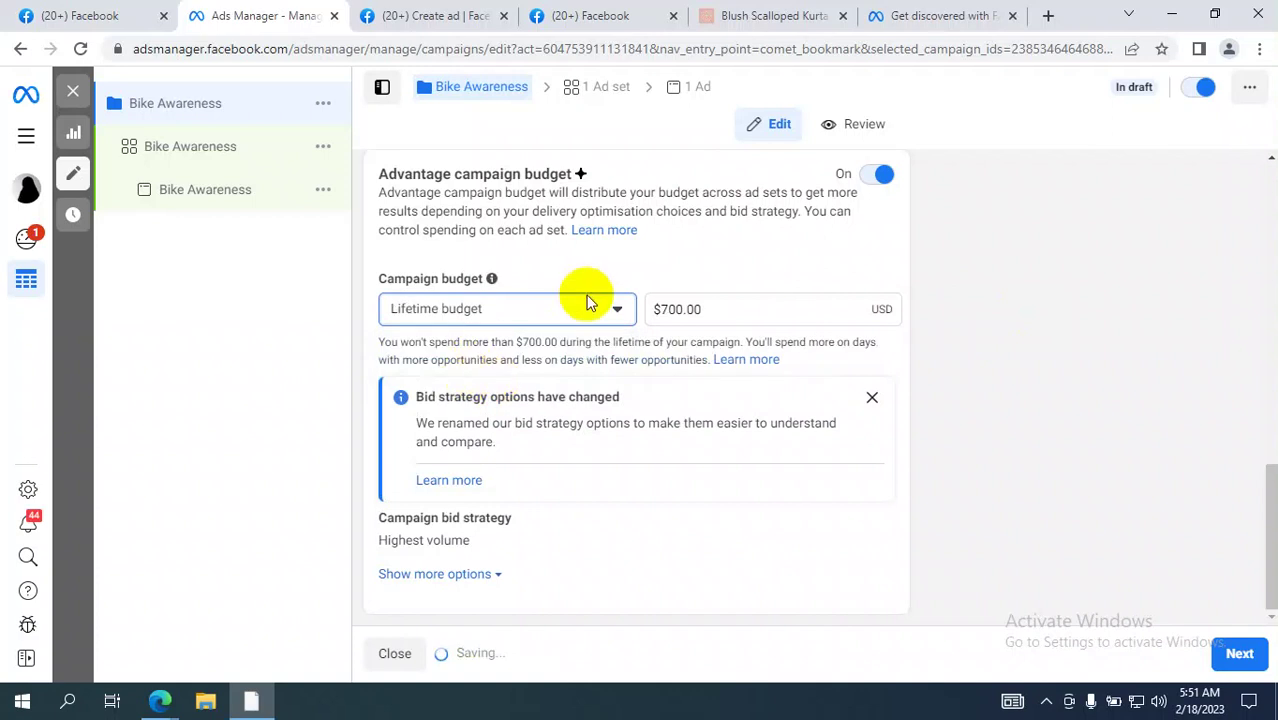
Step: Point out the Daily and Lifetime choices in the campaign budget types repeatedly, keeping Lifetime budget selected
left_click(485, 308)
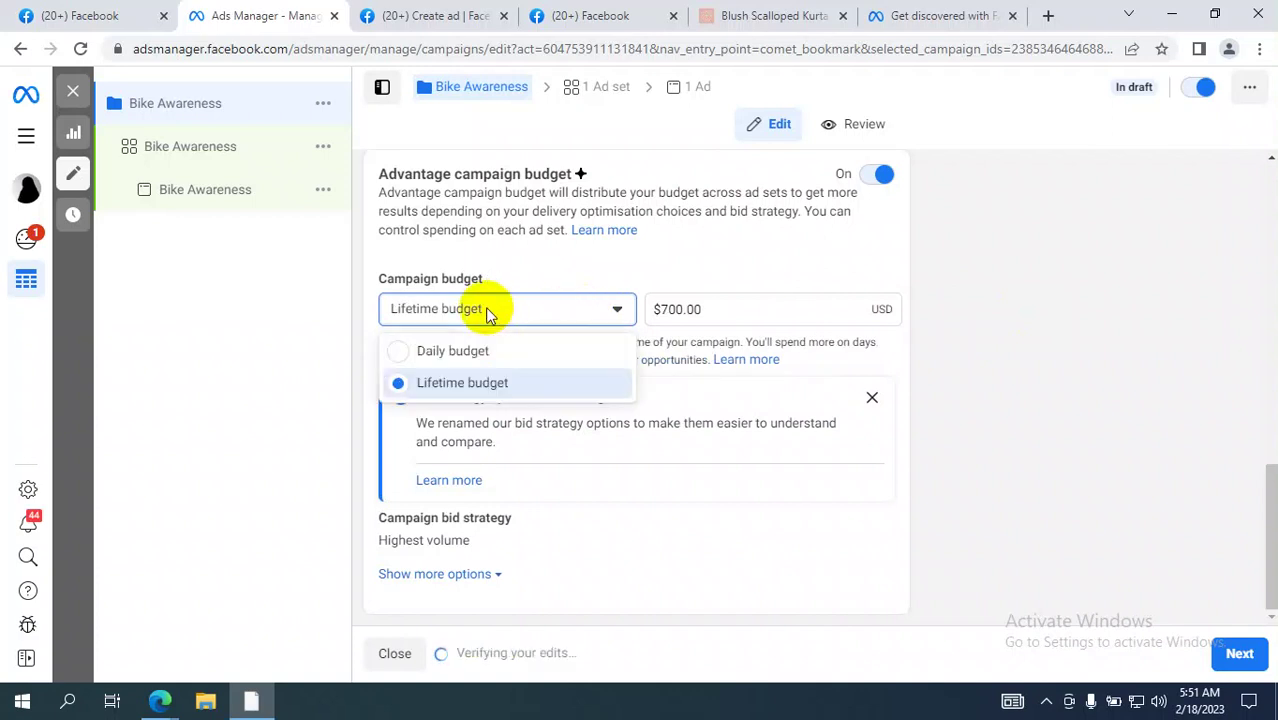
left_click(570, 265)
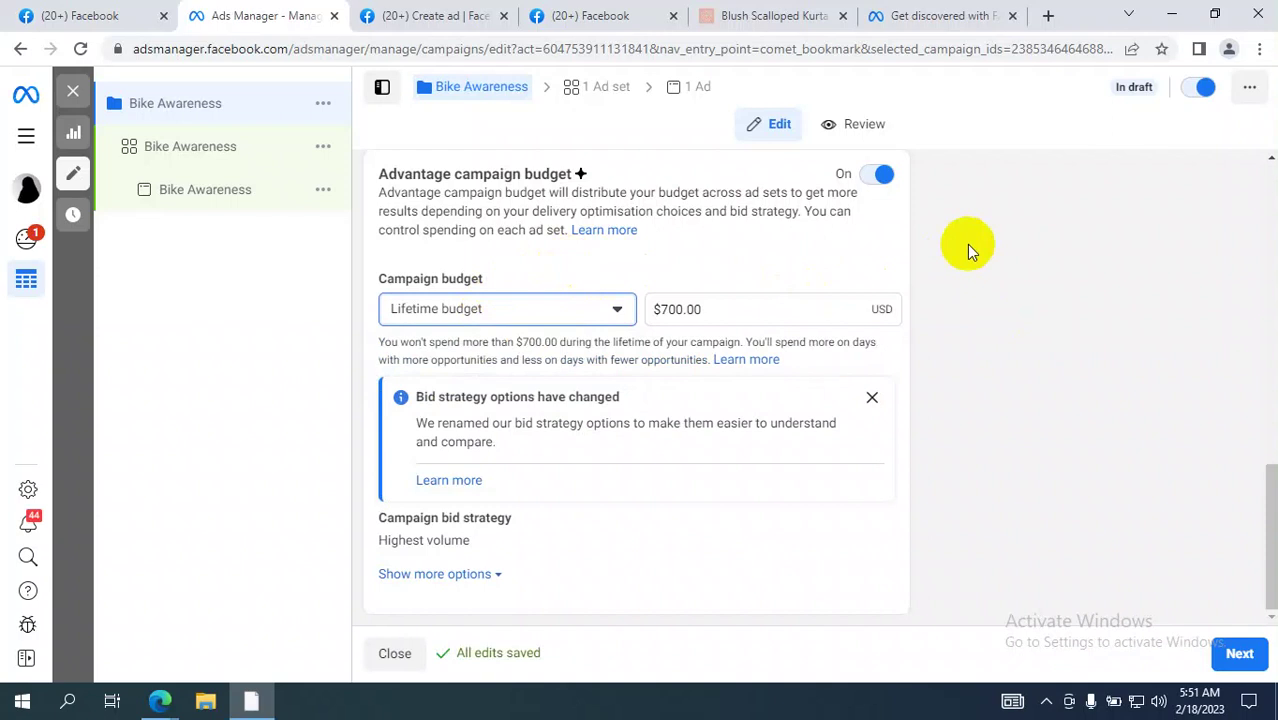
left_click(591, 313)
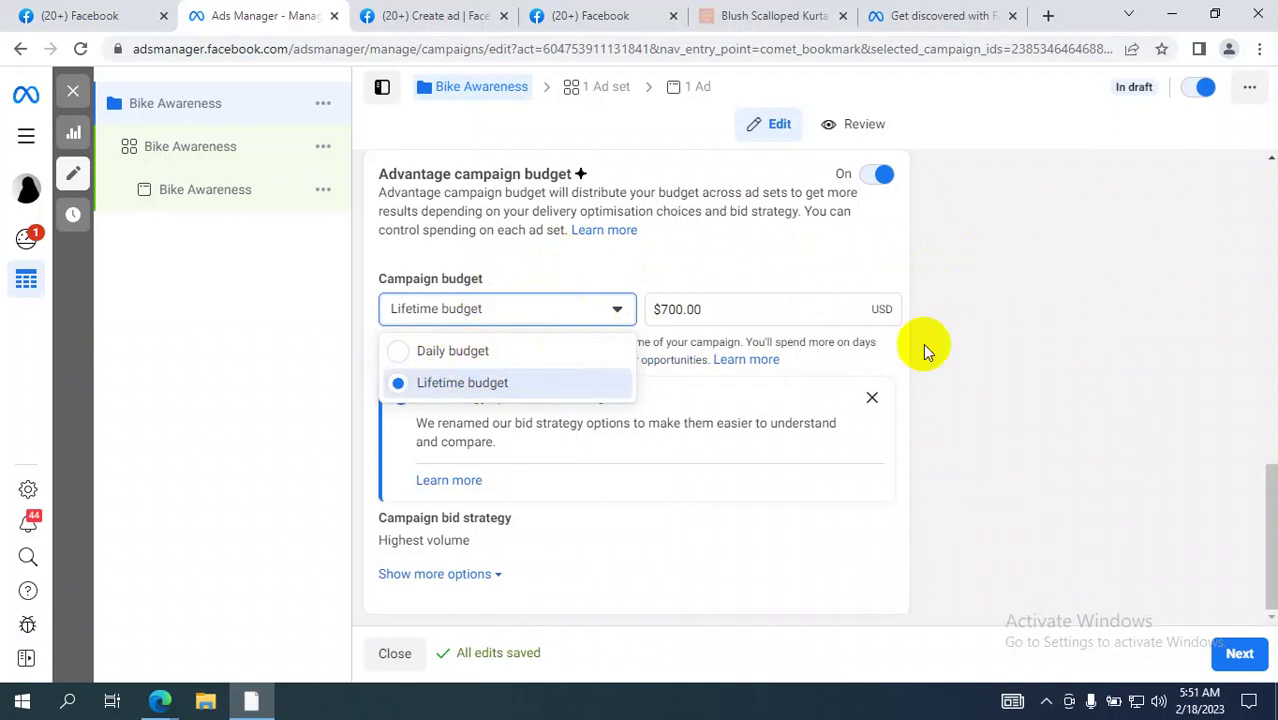
left_click(1040, 327)
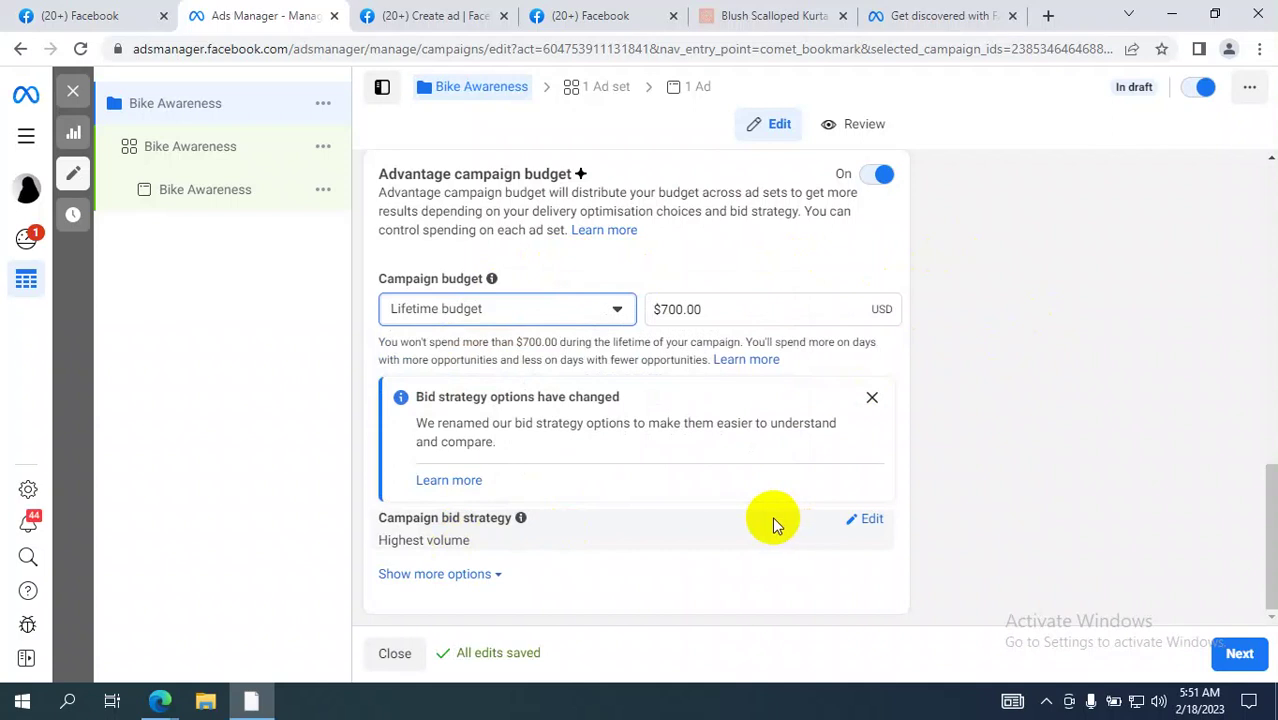
left_click(1003, 366)
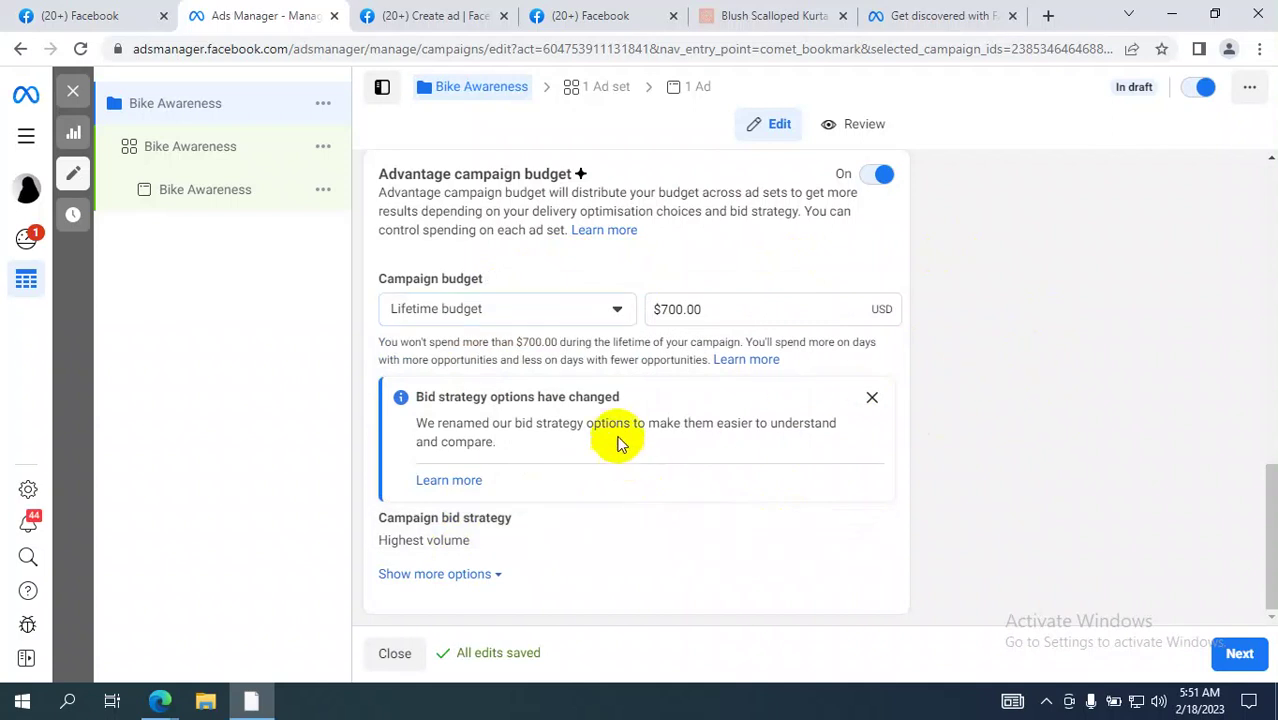
left_click(516, 307)
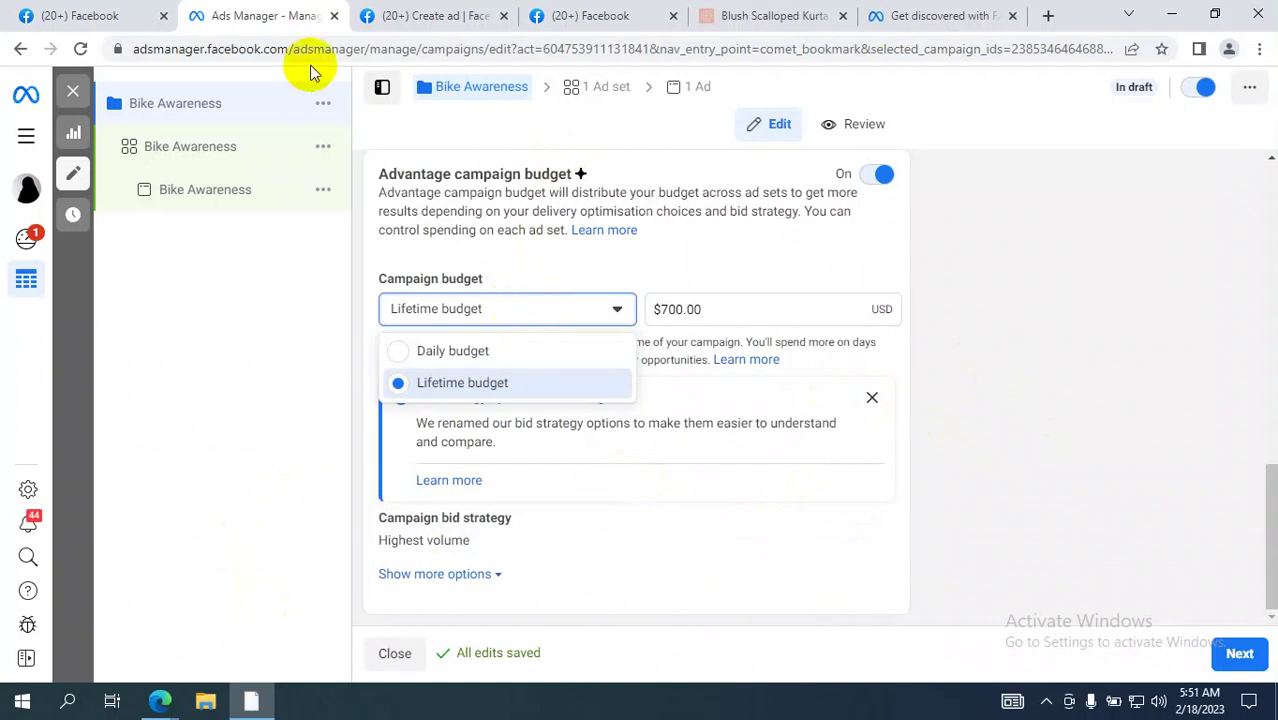
left_click(1090, 276)
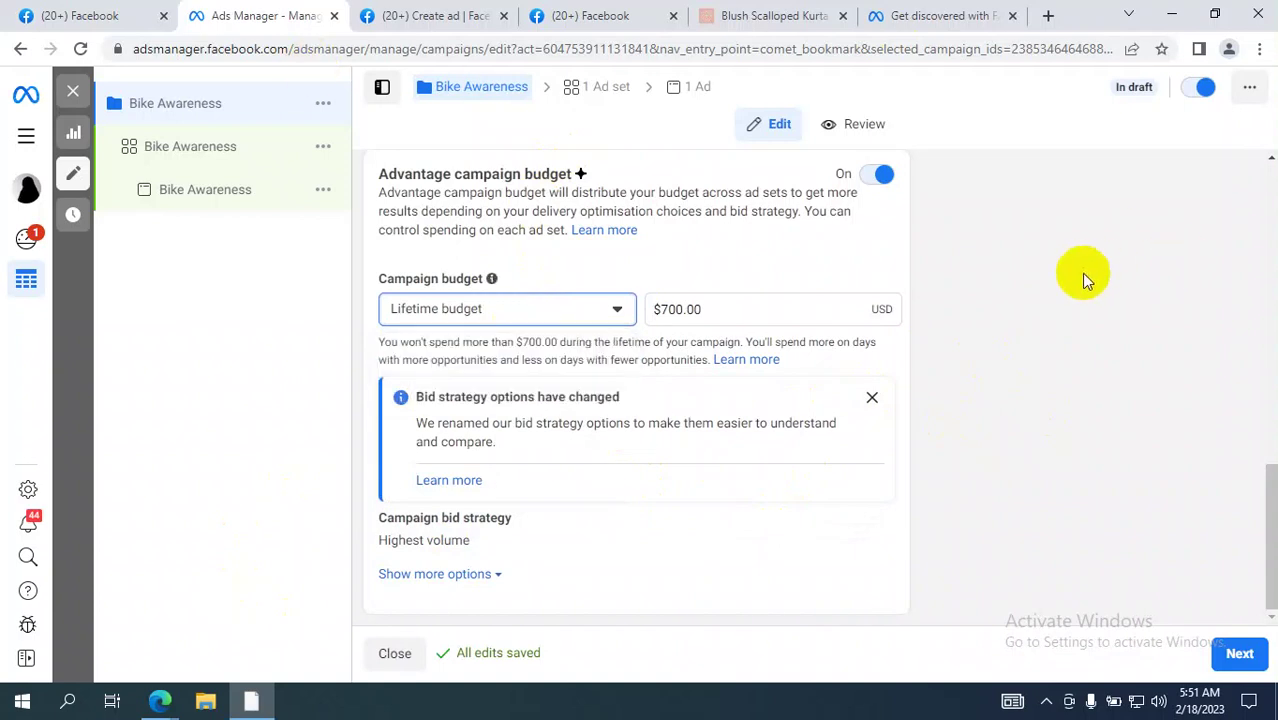
left_click(576, 305)
left_click(1117, 325)
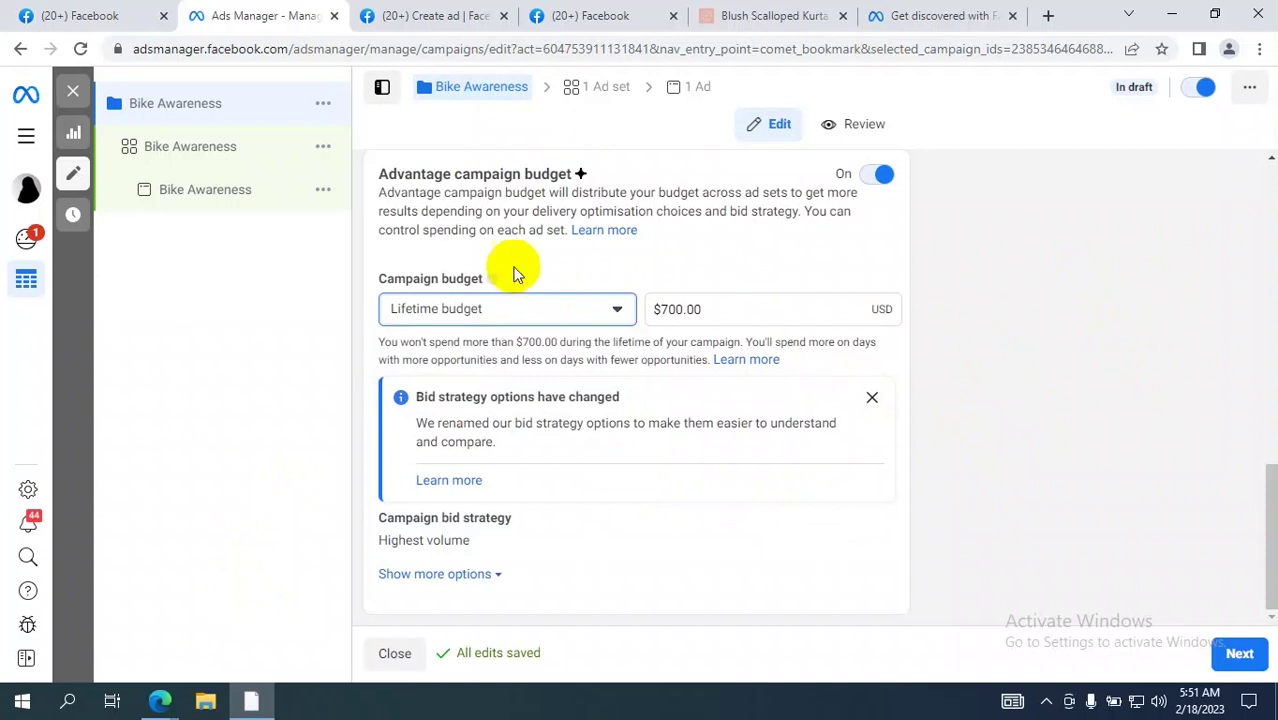
left_click(503, 312)
left_click(456, 282)
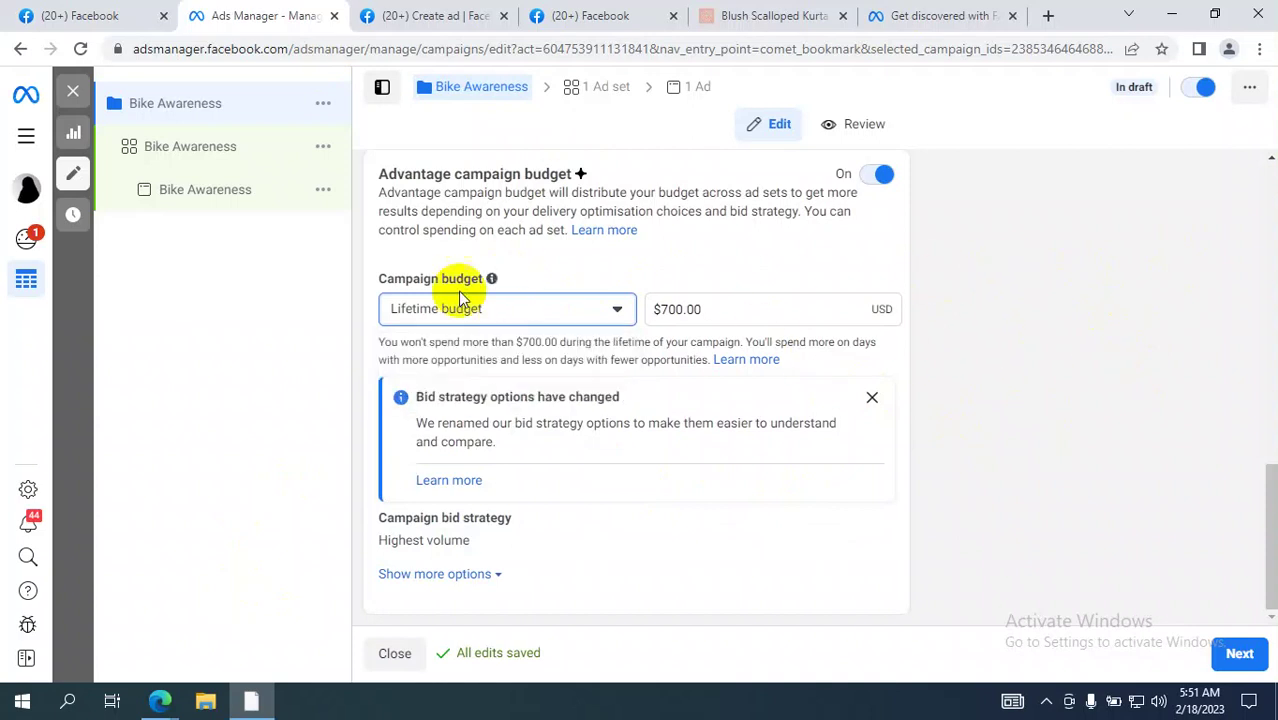
left_click(458, 300)
Step: Set the campaign's lifetime budget amount to $100
left_click(716, 295)
left_click_drag(722, 302, 652, 310)
type("500")
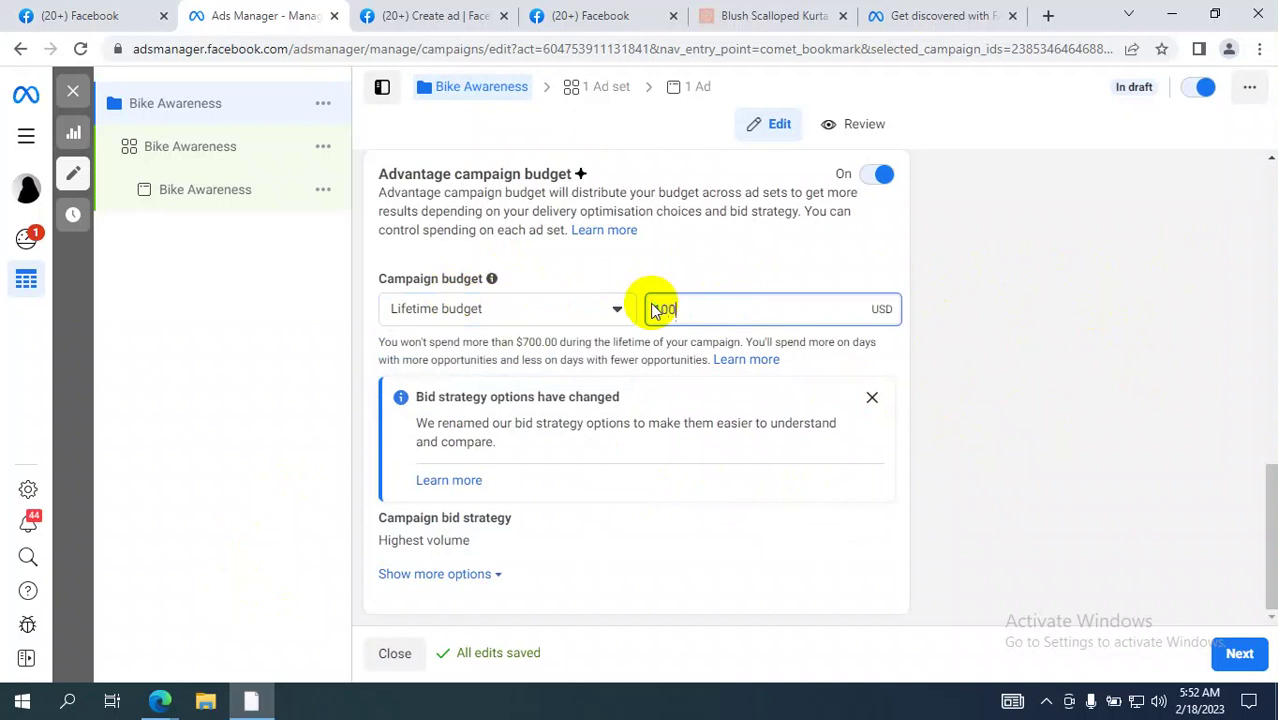
left_click(1066, 311)
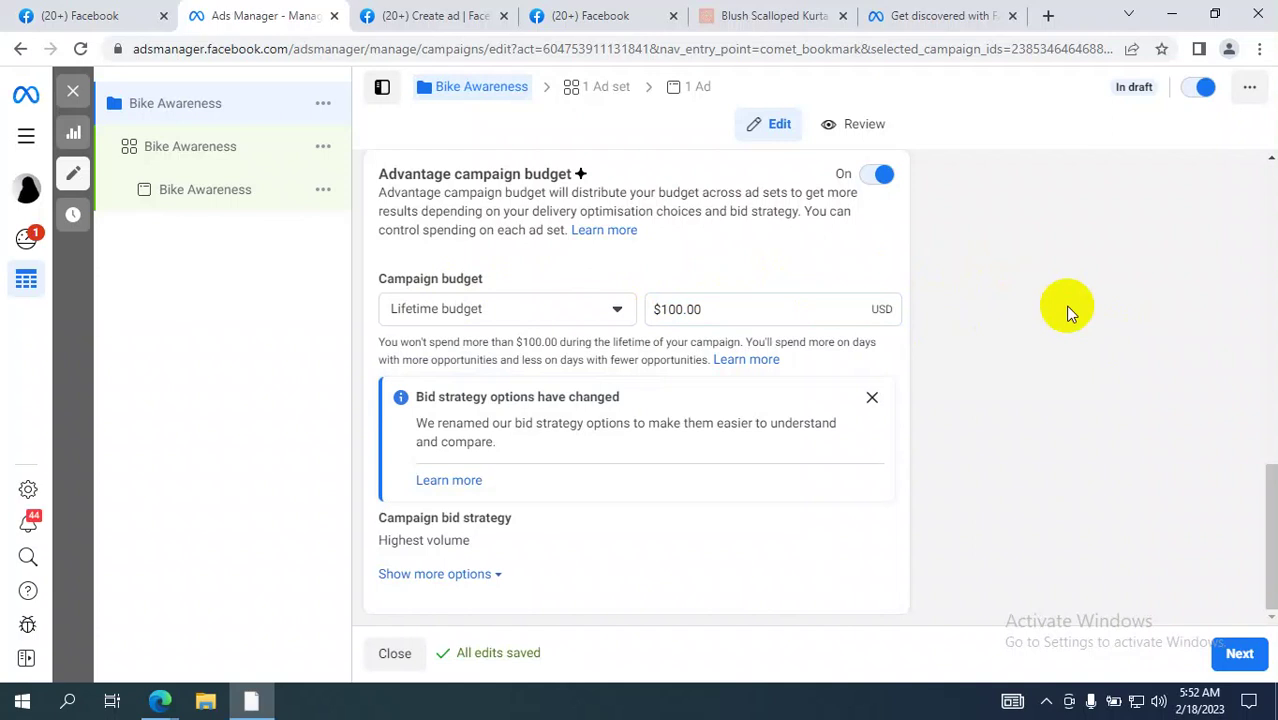
Step: Highlight the lifetime budget amount twice and briefly show the available campaign budget types
left_click_drag(732, 313, 609, 316)
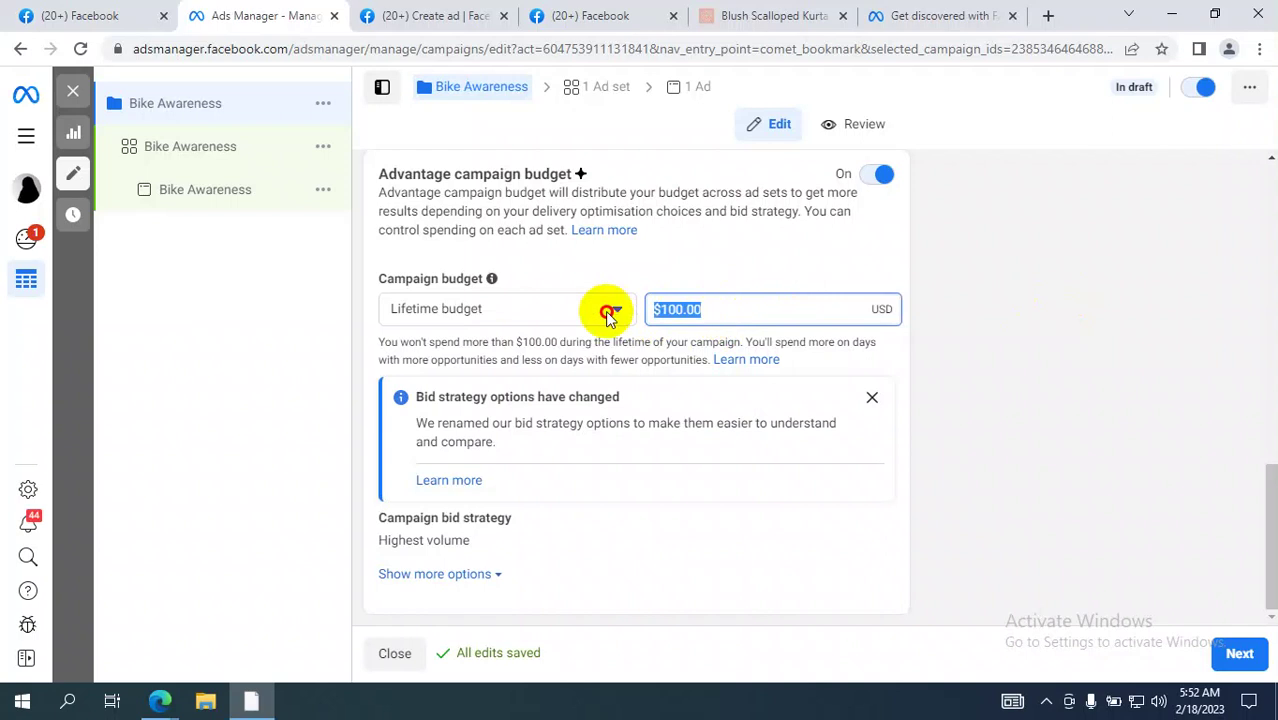
left_click(955, 308)
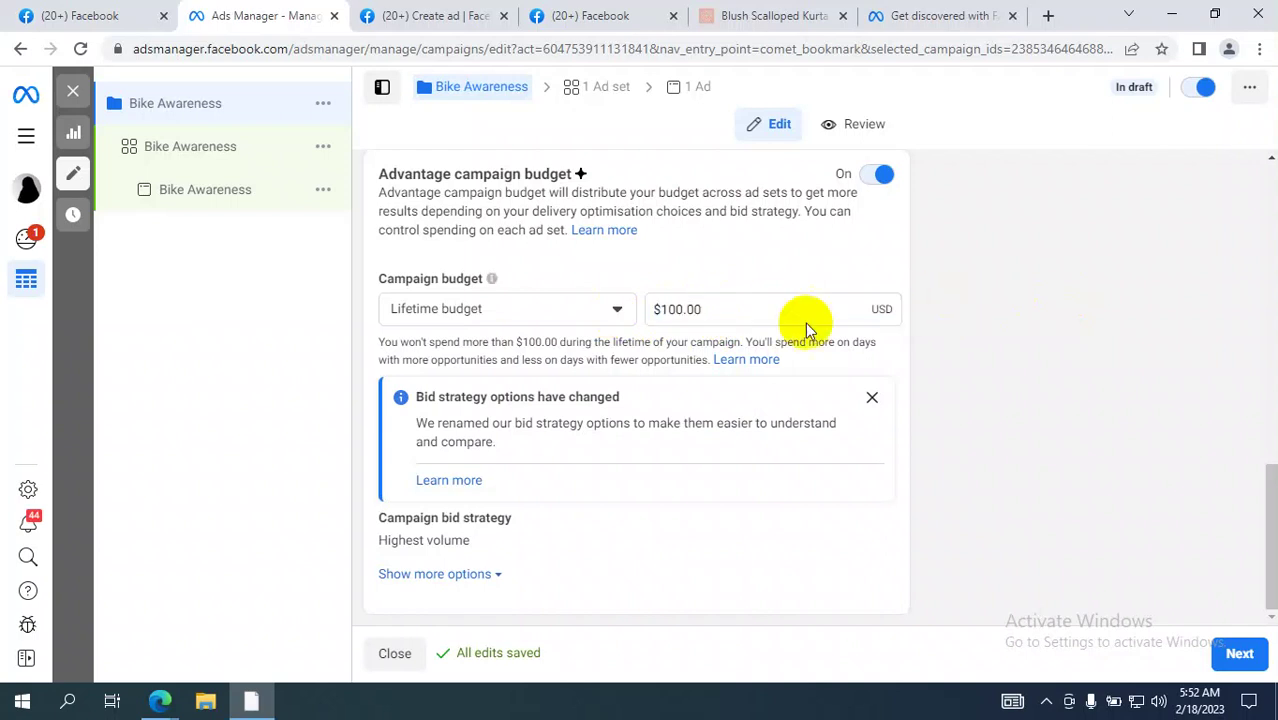
left_click_drag(725, 307, 633, 308)
left_click(1042, 289)
left_click(537, 324)
left_click(975, 302)
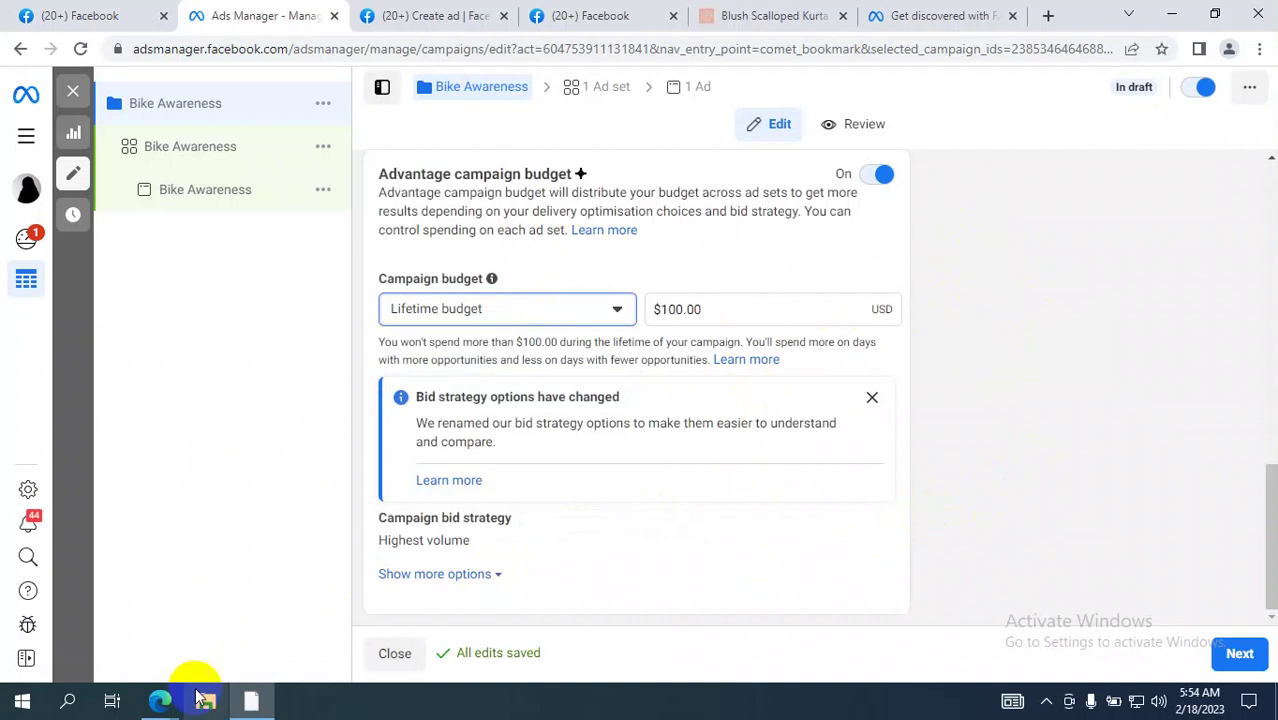
Step: Switch to the Google Meet call to check on participants, and return to Ads Manager
left_click(162, 699)
left_click(92, 615)
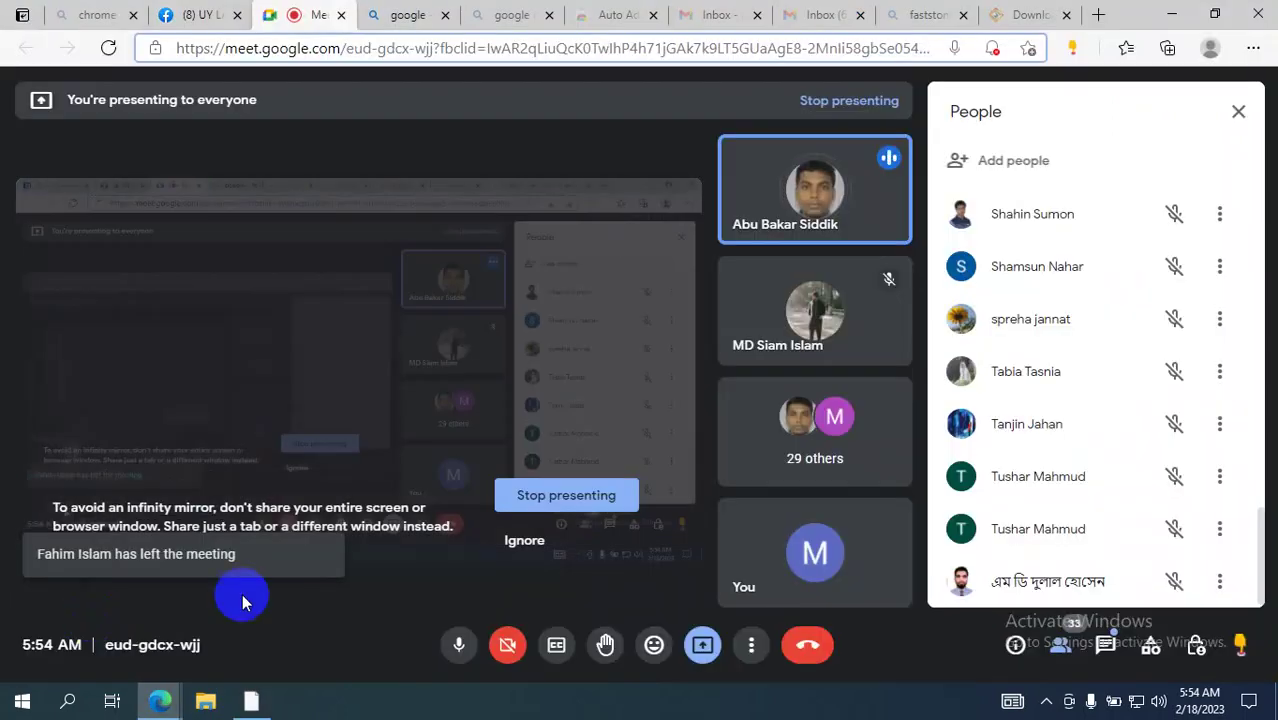
left_click(786, 553)
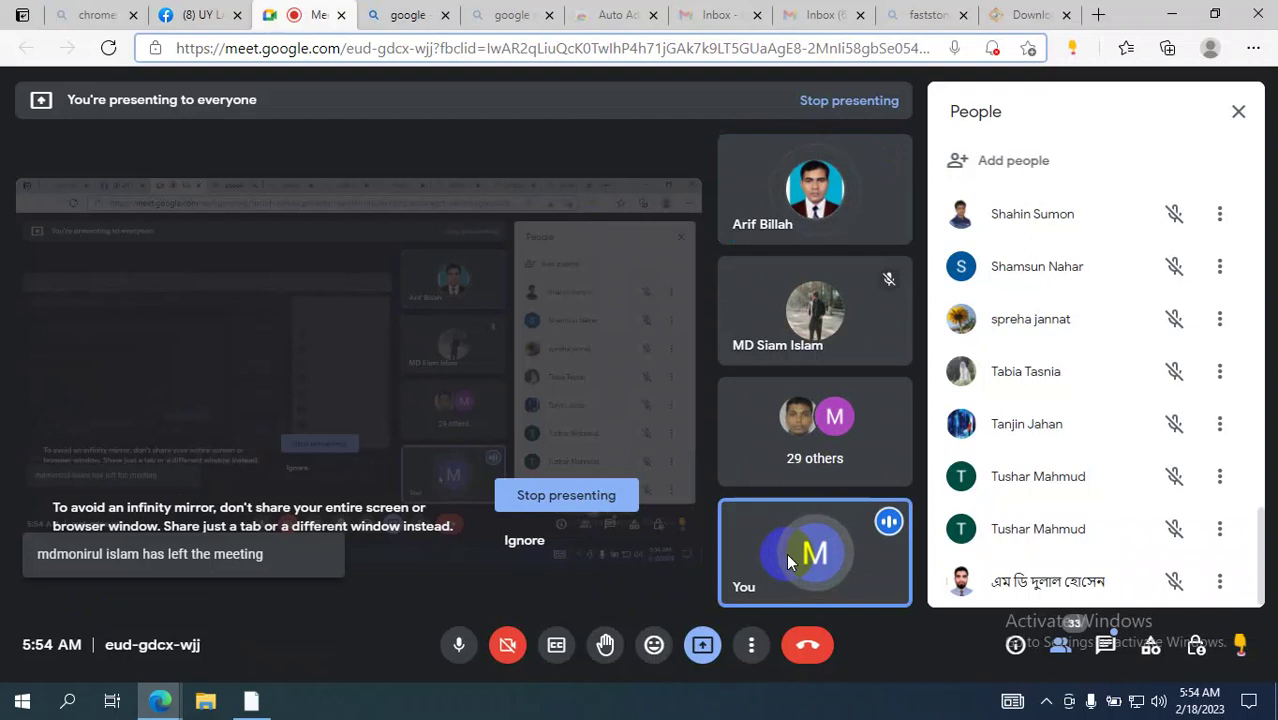
left_click(782, 410)
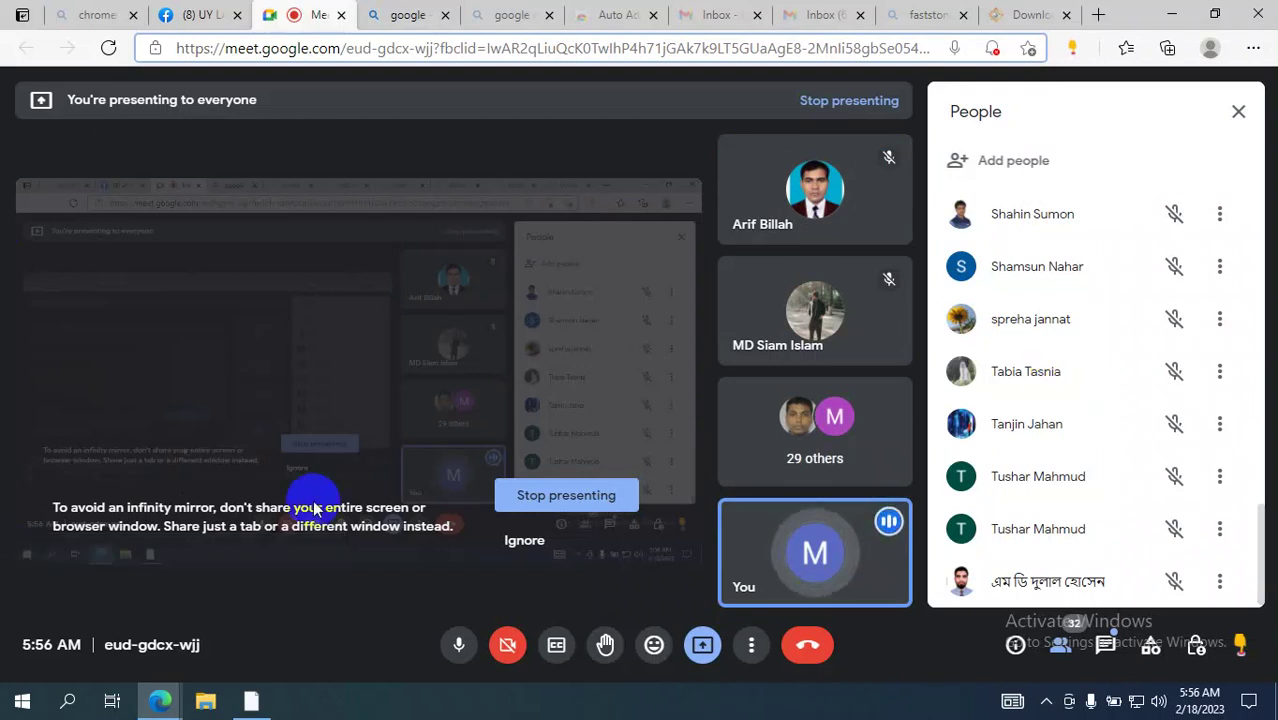
key("alt+Tab")
left_click(1022, 337)
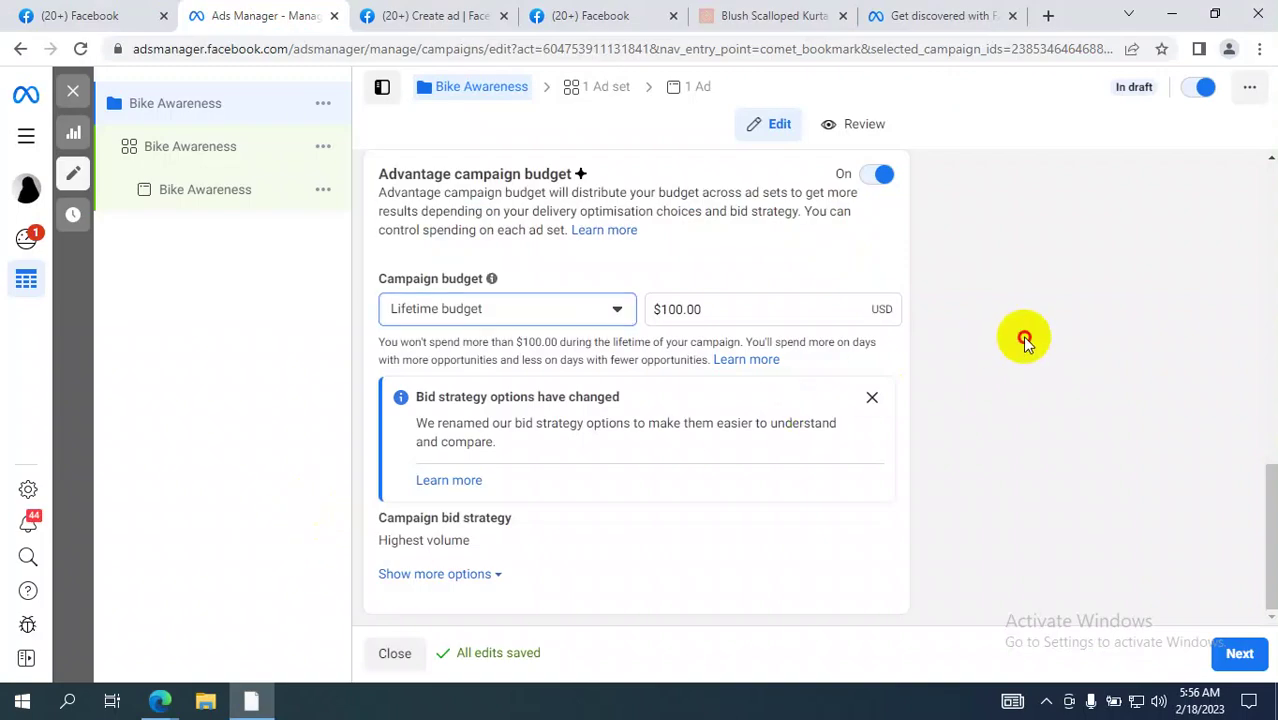
Step: Go to the Bike Awareness ad set, and return to the campaign's budget and bid strategy settings
left_click(1258, 665)
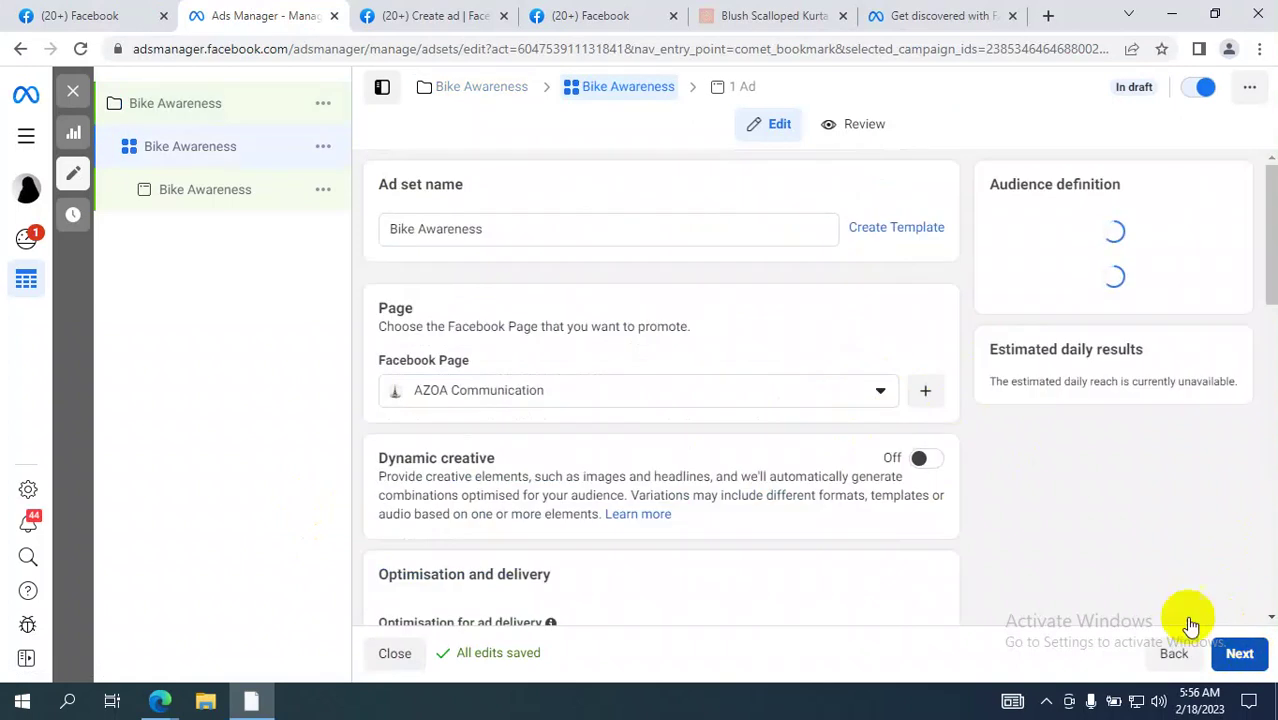
left_click(160, 110)
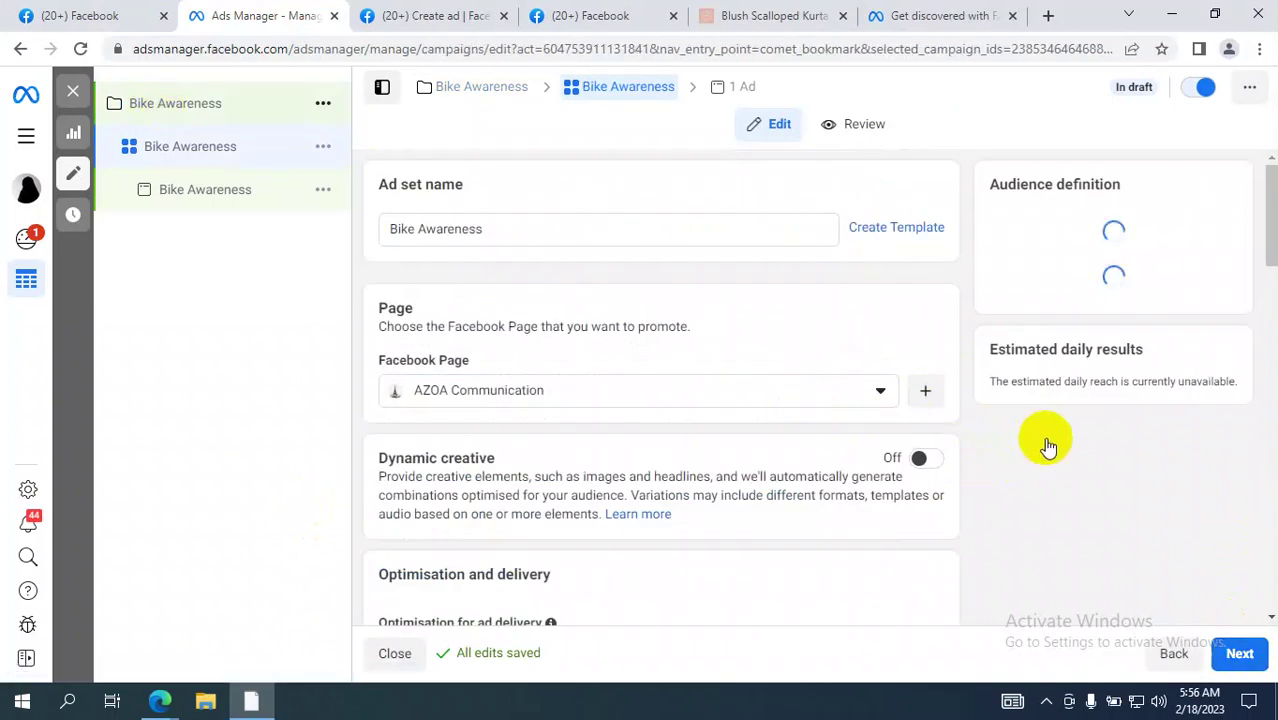
scroll(1044, 437, "down", 5)
scroll(1044, 437, "down", 5)
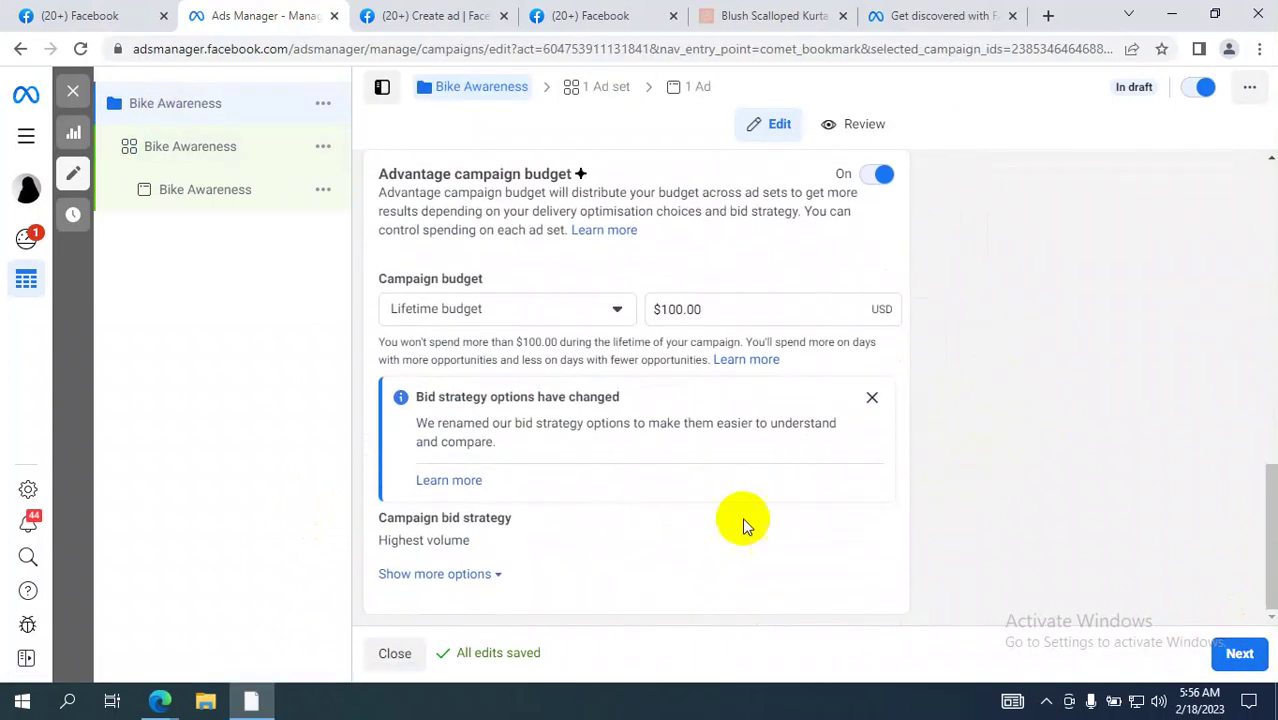
Step: Set the campaign bid strategy to Bid cap and expand the additional campaign budget options
left_click(870, 522)
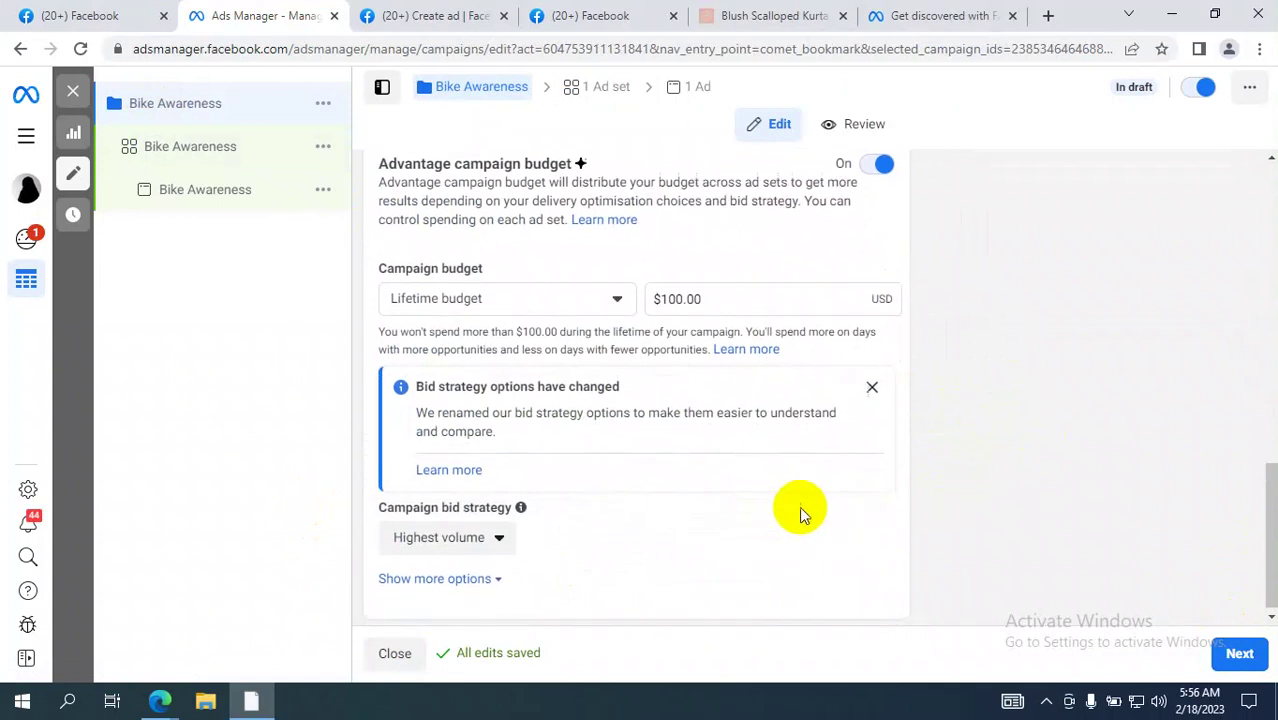
left_click(495, 533)
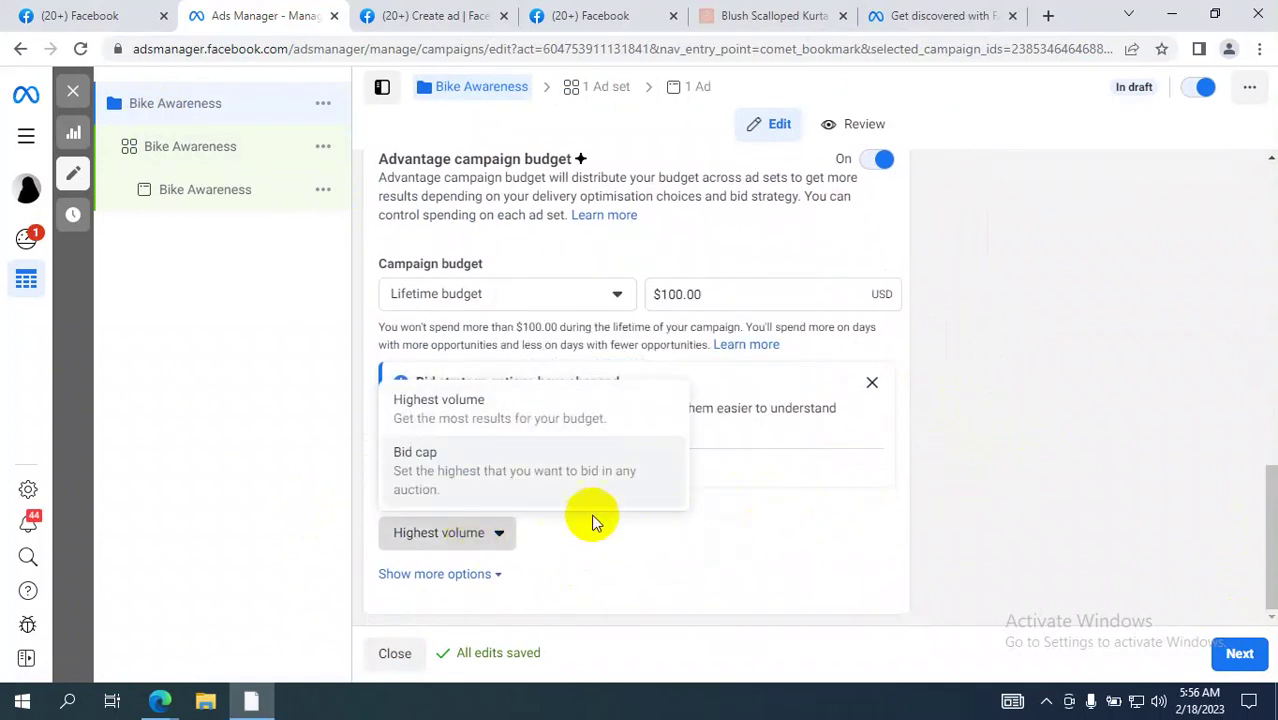
left_click(462, 484)
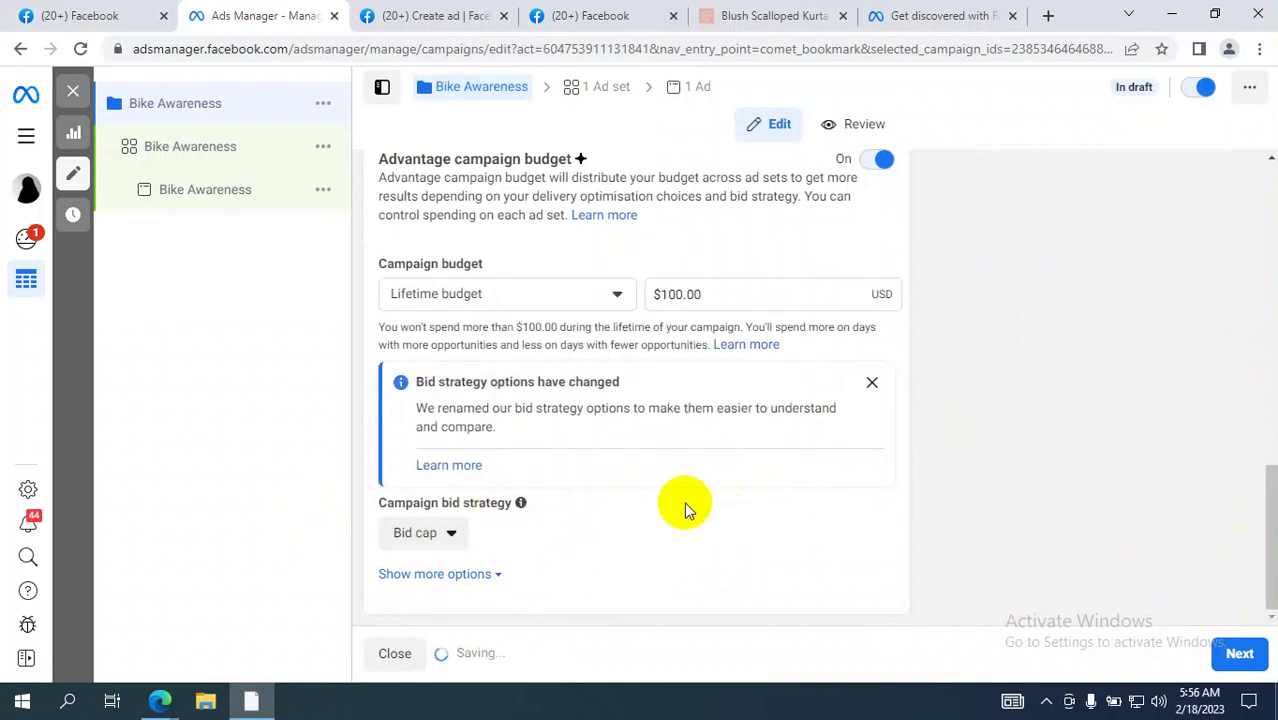
left_click_drag(427, 408, 801, 444)
left_click(734, 434)
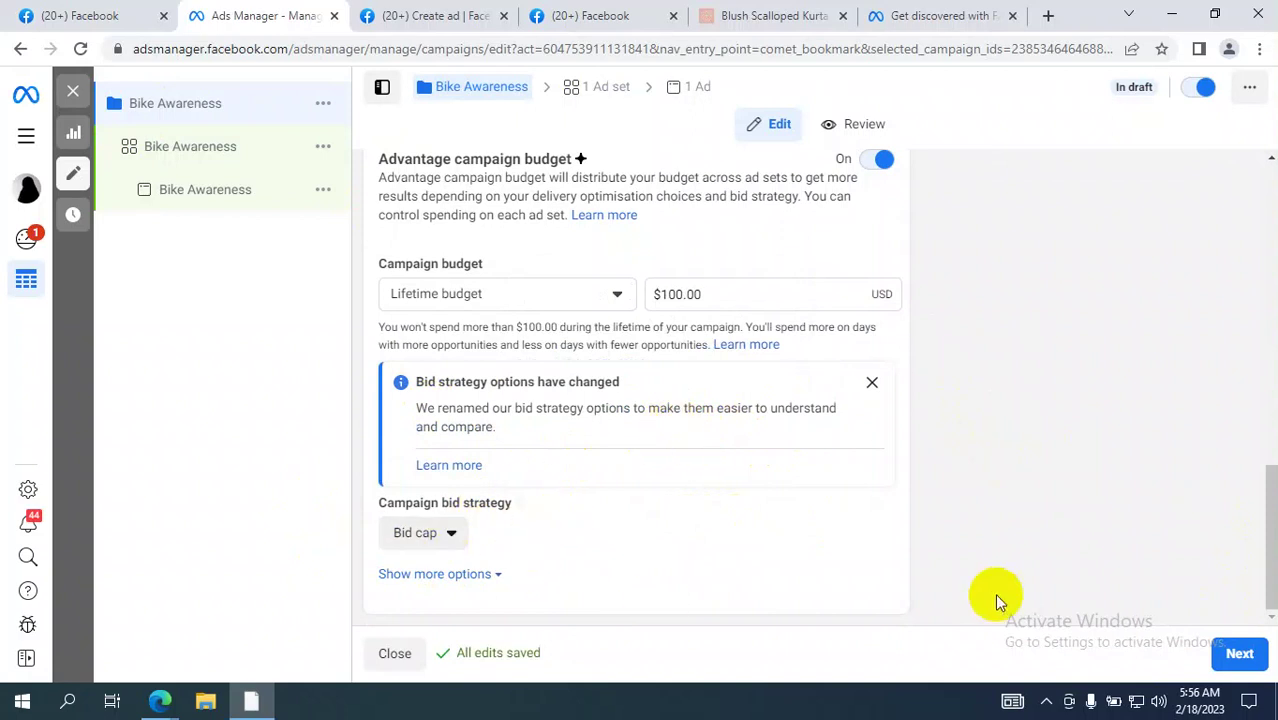
left_click(468, 575)
scroll(577, 533, "down", 2)
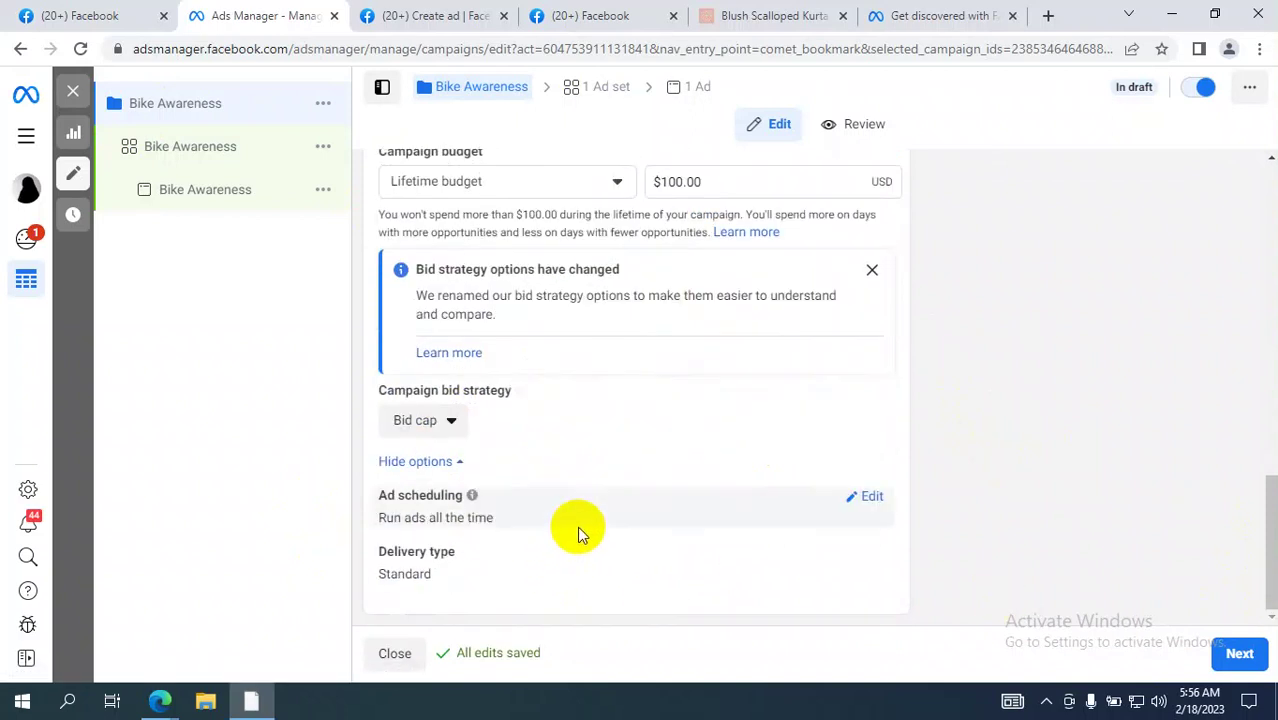
Step: Switch the campaign bid strategy to Highest volume and back to Bid cap
left_click(440, 425)
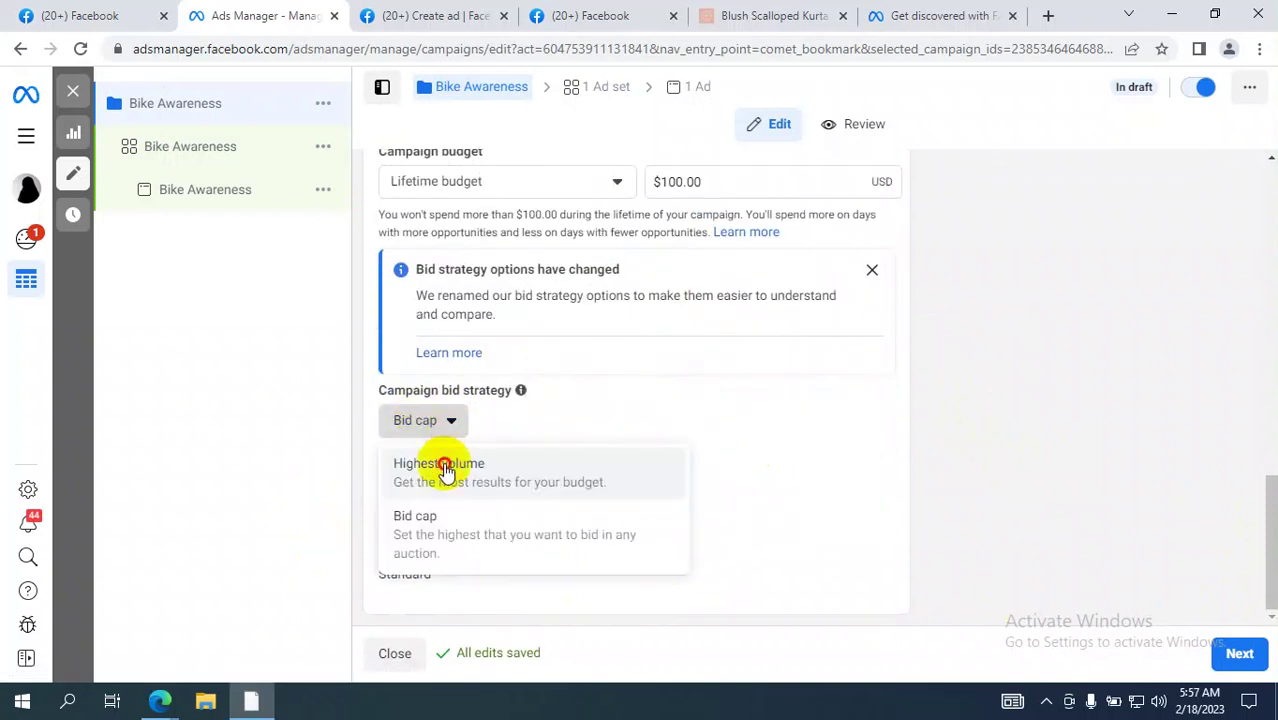
left_click(442, 468)
left_click(813, 351)
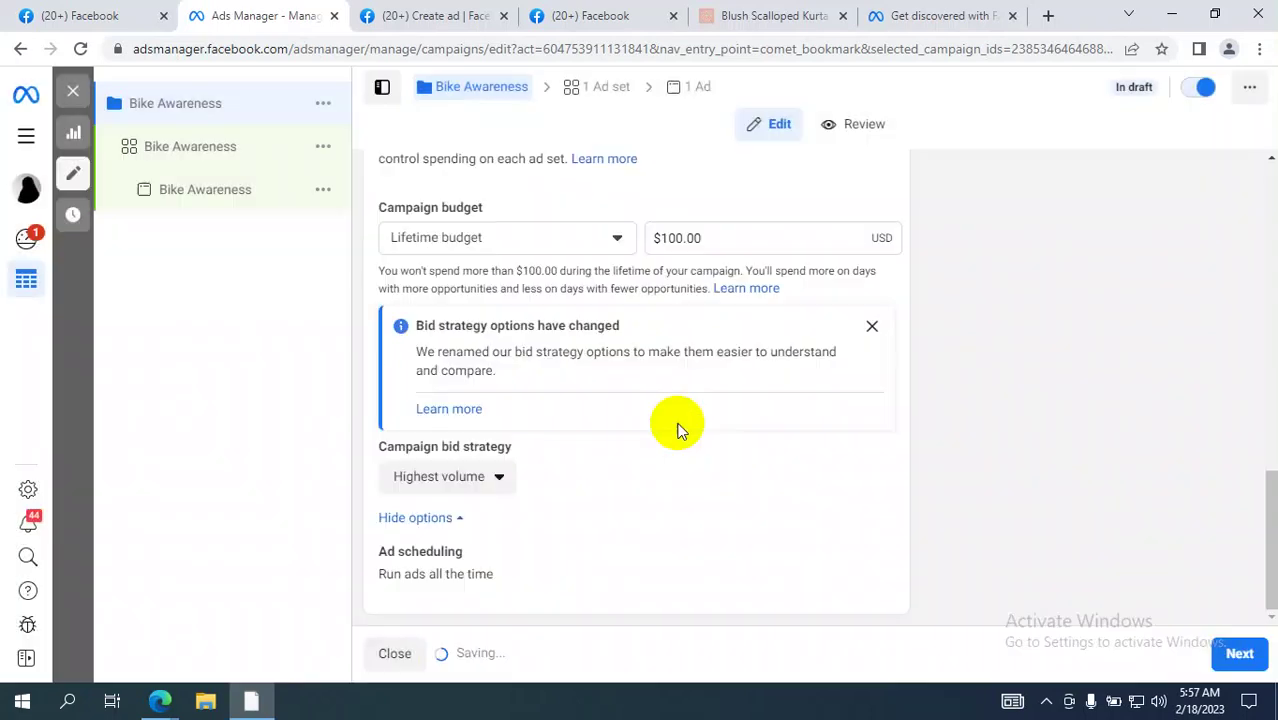
left_click(450, 476)
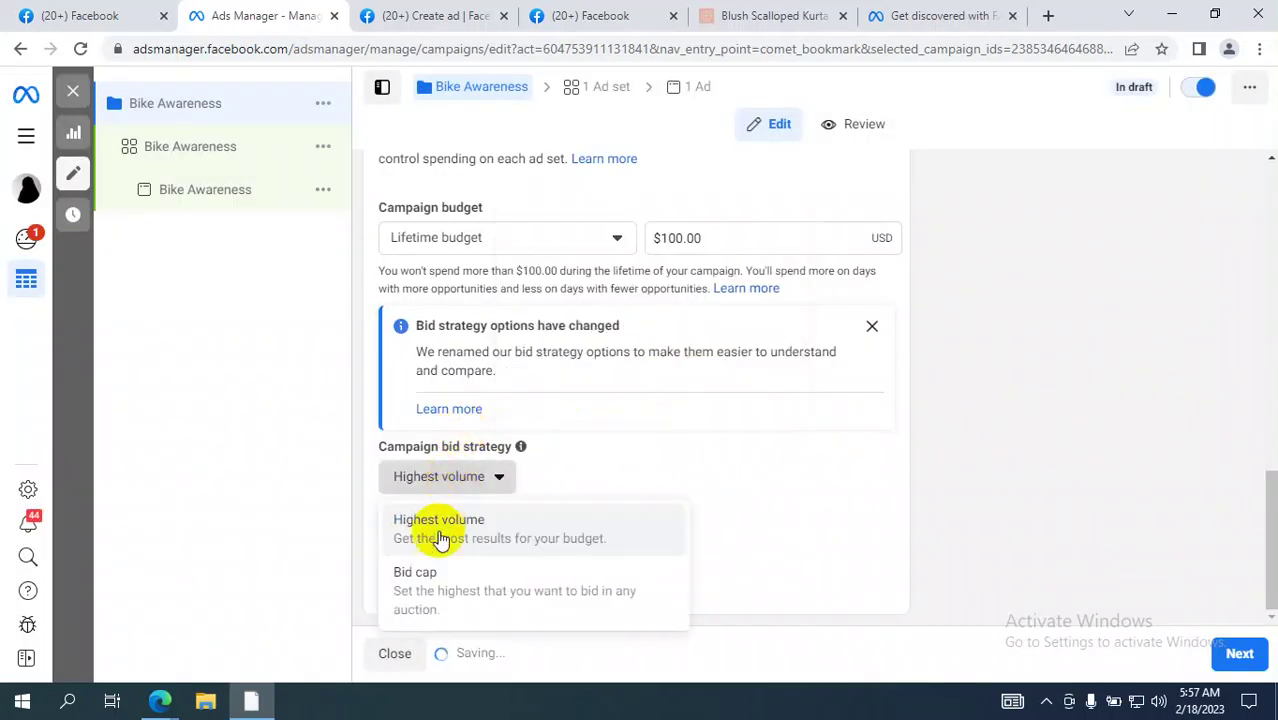
left_click(428, 585)
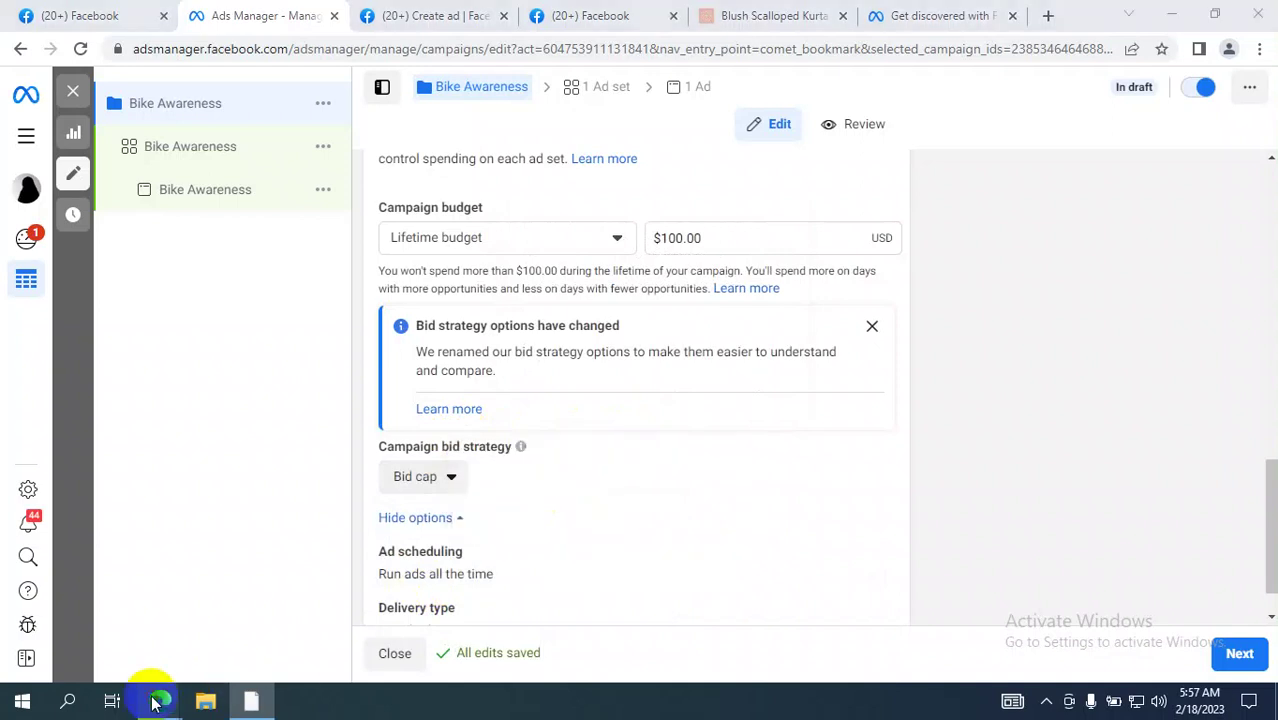
Step: Glance at the Google Meet call for participant activity, and return to Ads Manager
mouse_move(155, 703)
left_click(70, 606)
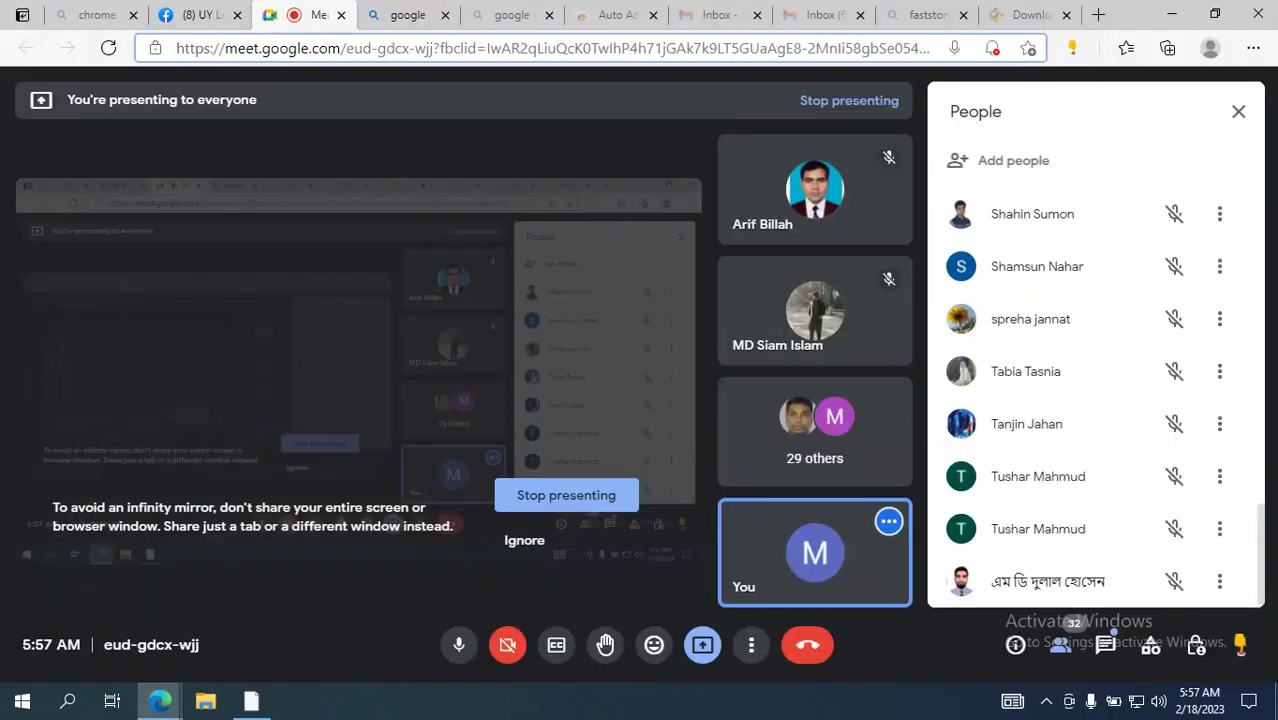
key("alt+Tab")
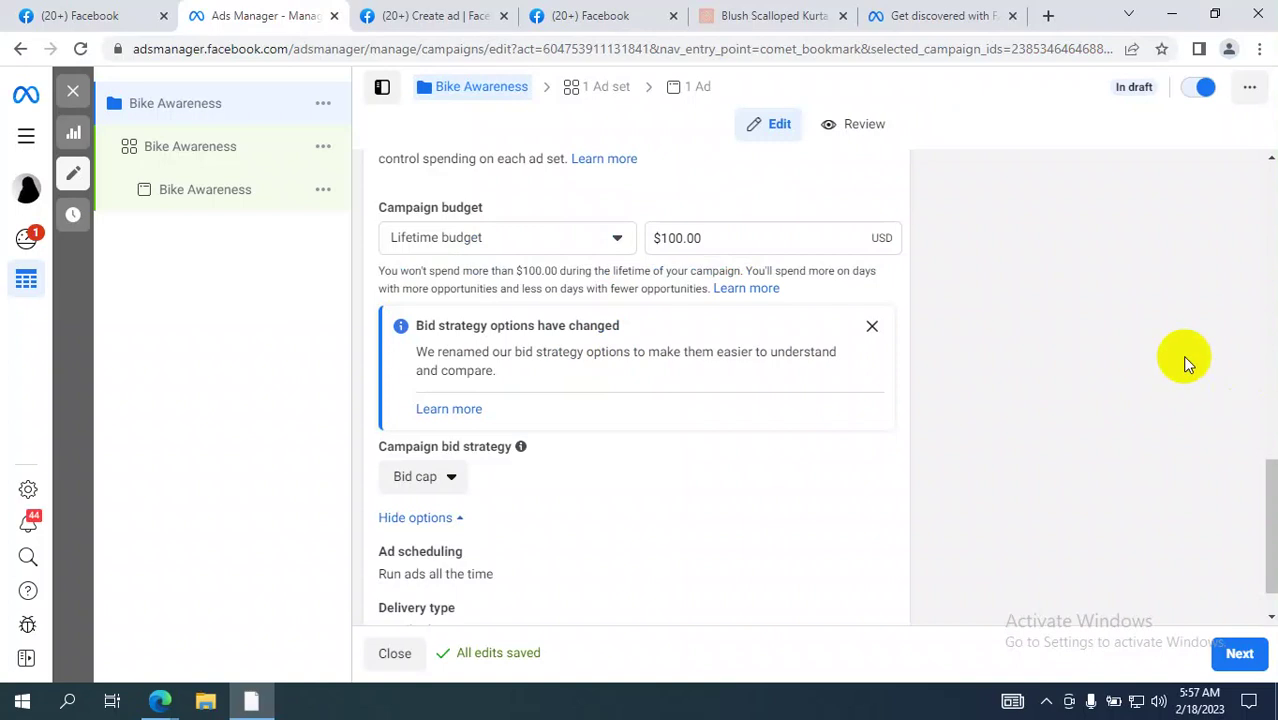
Step: Set the campaign's delivery type to Accelerated in the additional budget options
left_click(432, 476)
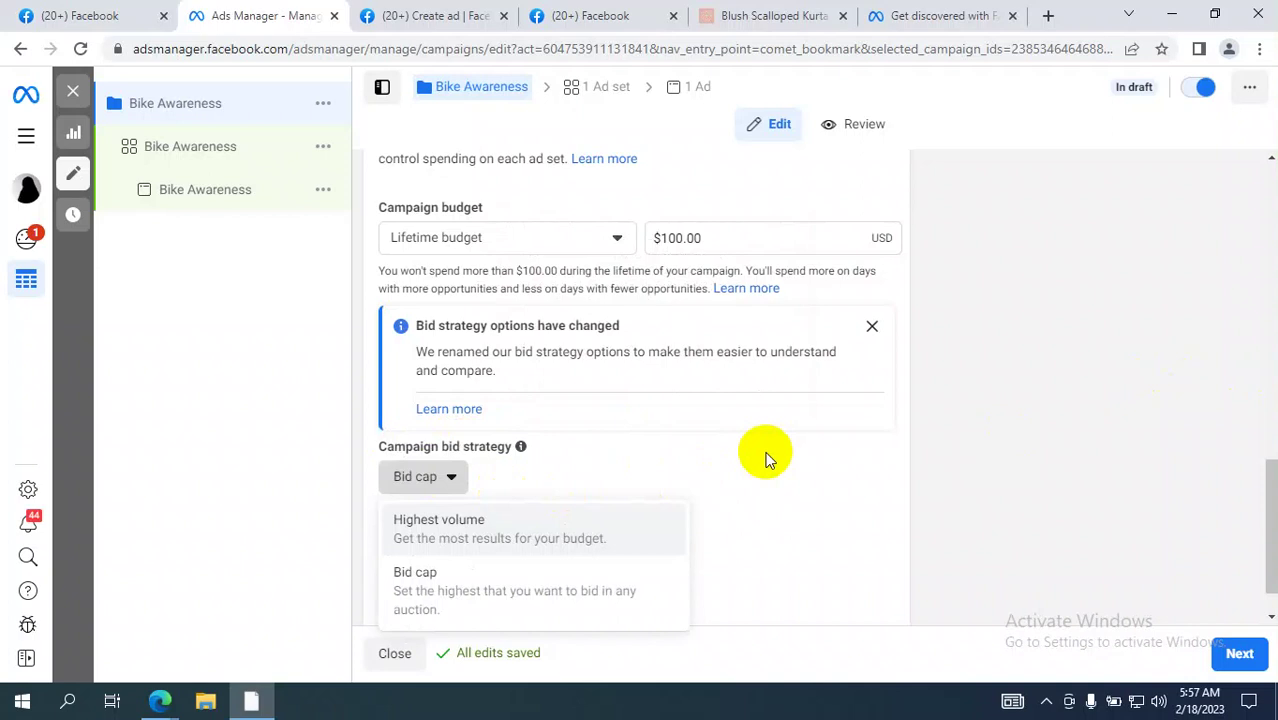
left_click(1000, 421)
scroll(985, 440, "down", 1)
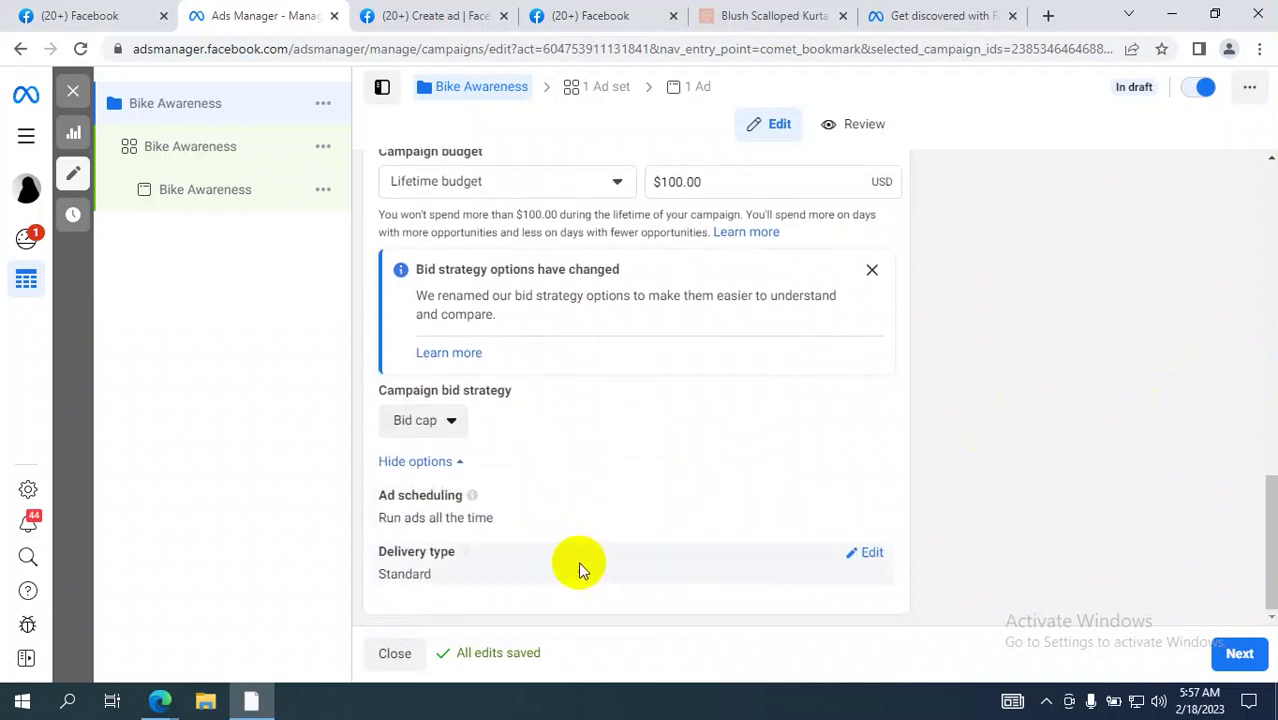
left_click(868, 552)
scroll(910, 526, "down", 1)
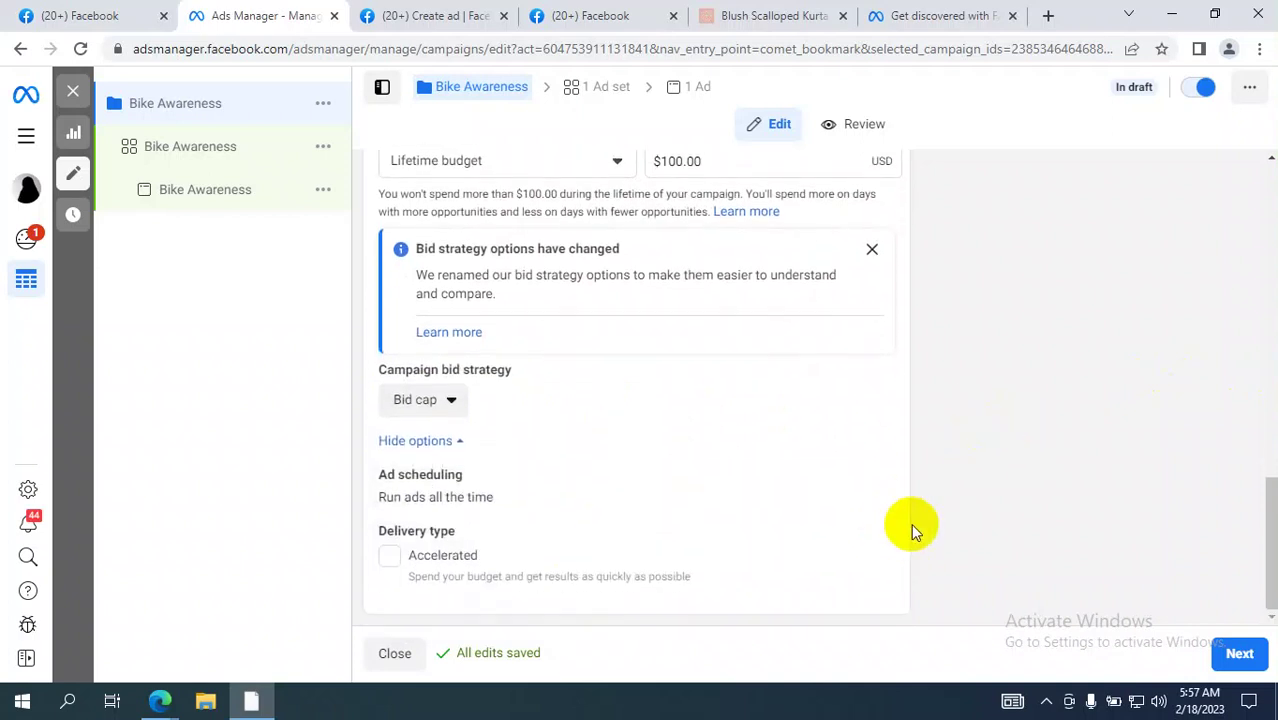
left_click(428, 555)
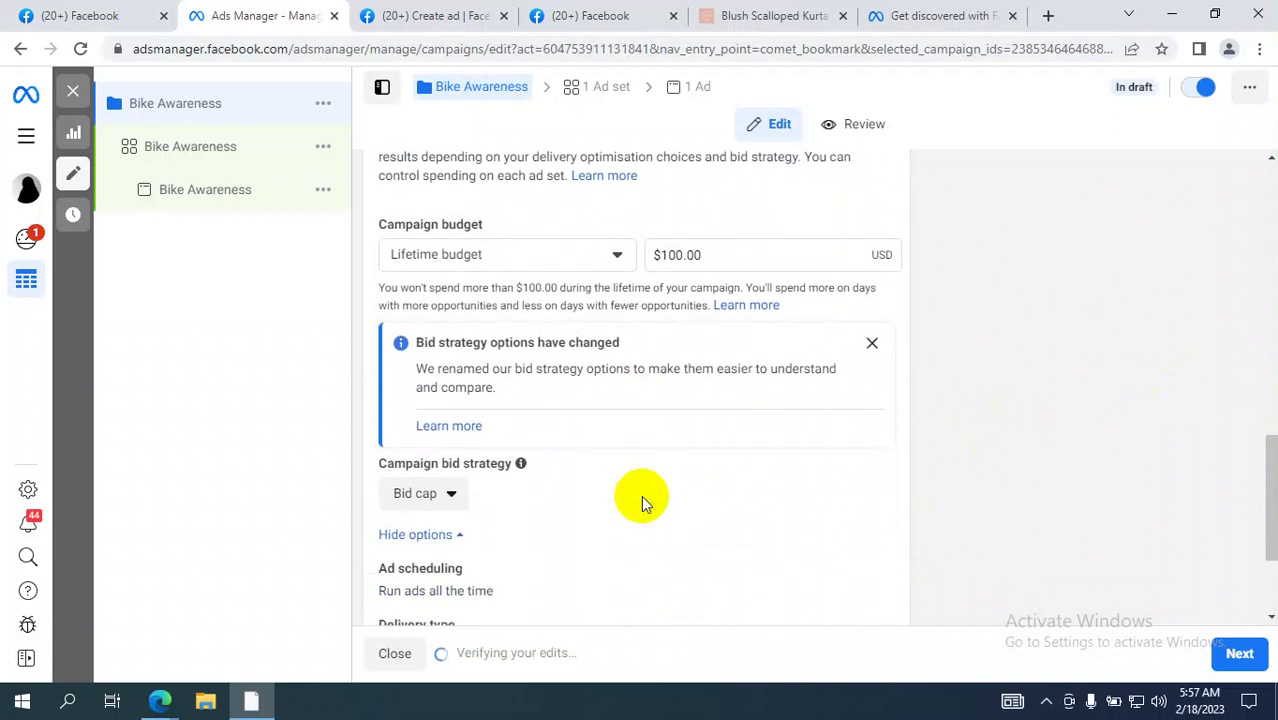
Step: Examine the Highest volume and Bid cap descriptions in the campaign bid strategy choices, keeping Bid cap selected
left_click(442, 494)
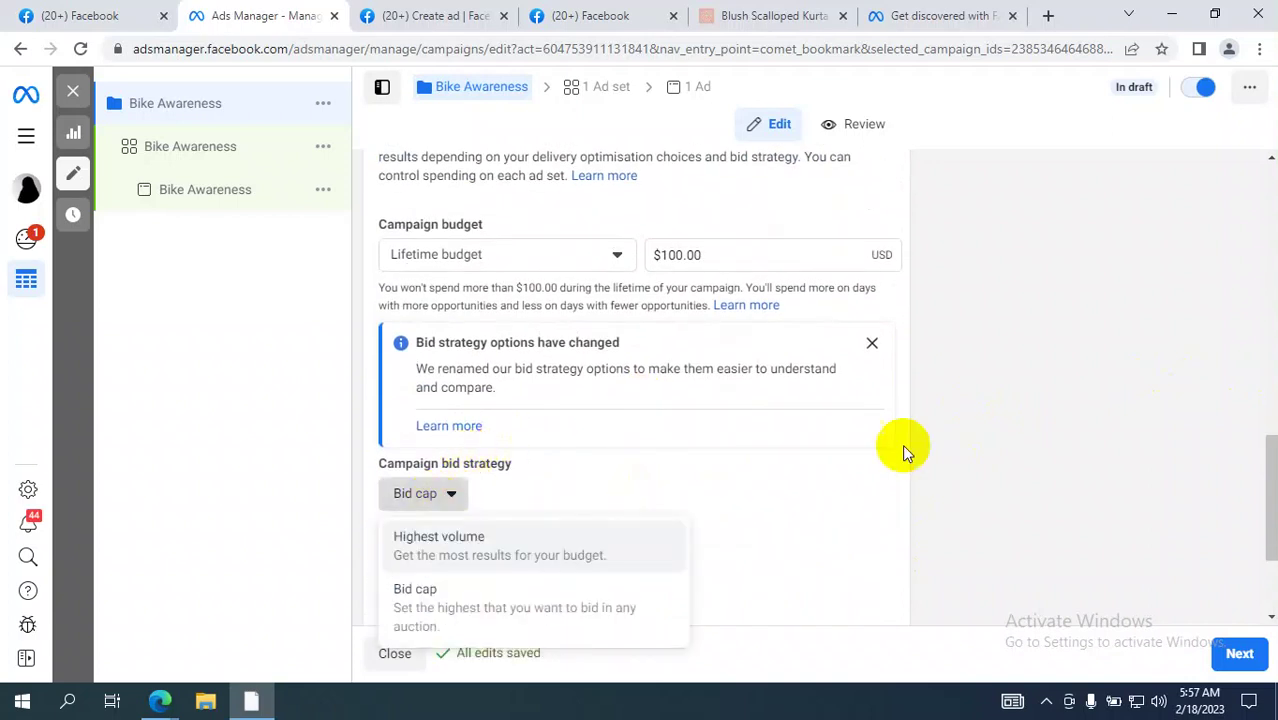
left_click(1100, 405)
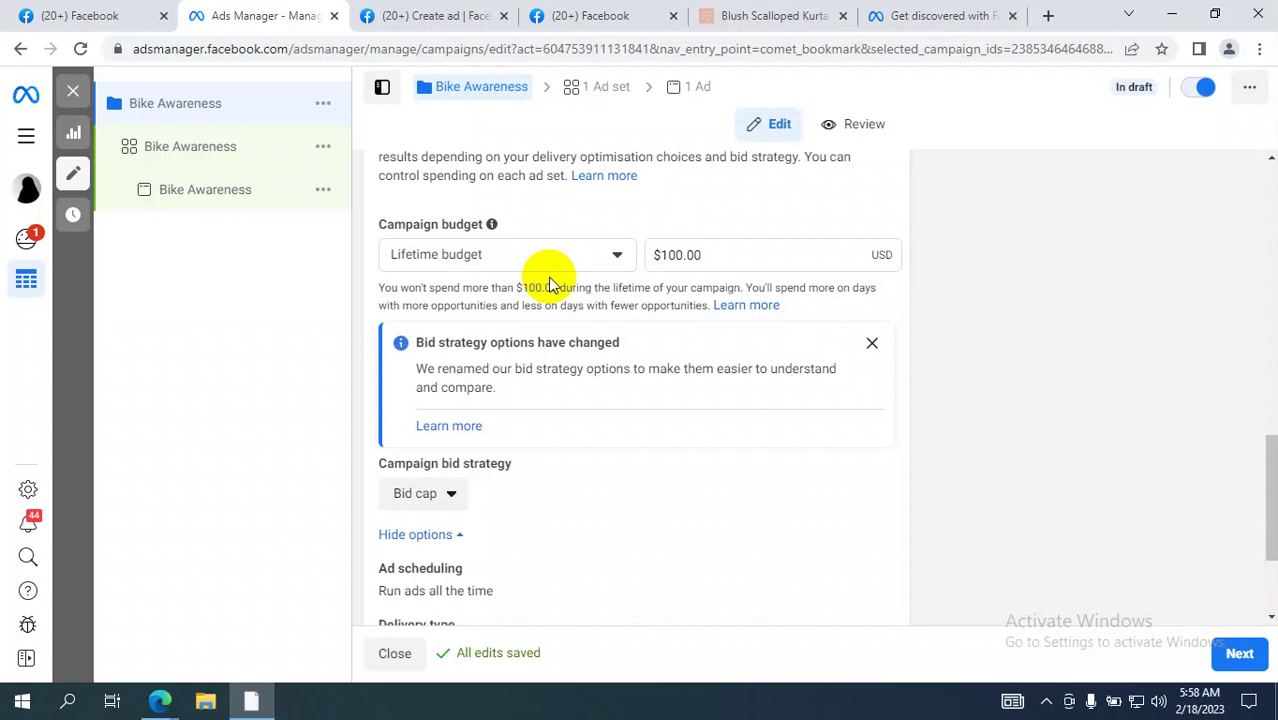
scroll(1004, 420, "down", 3)
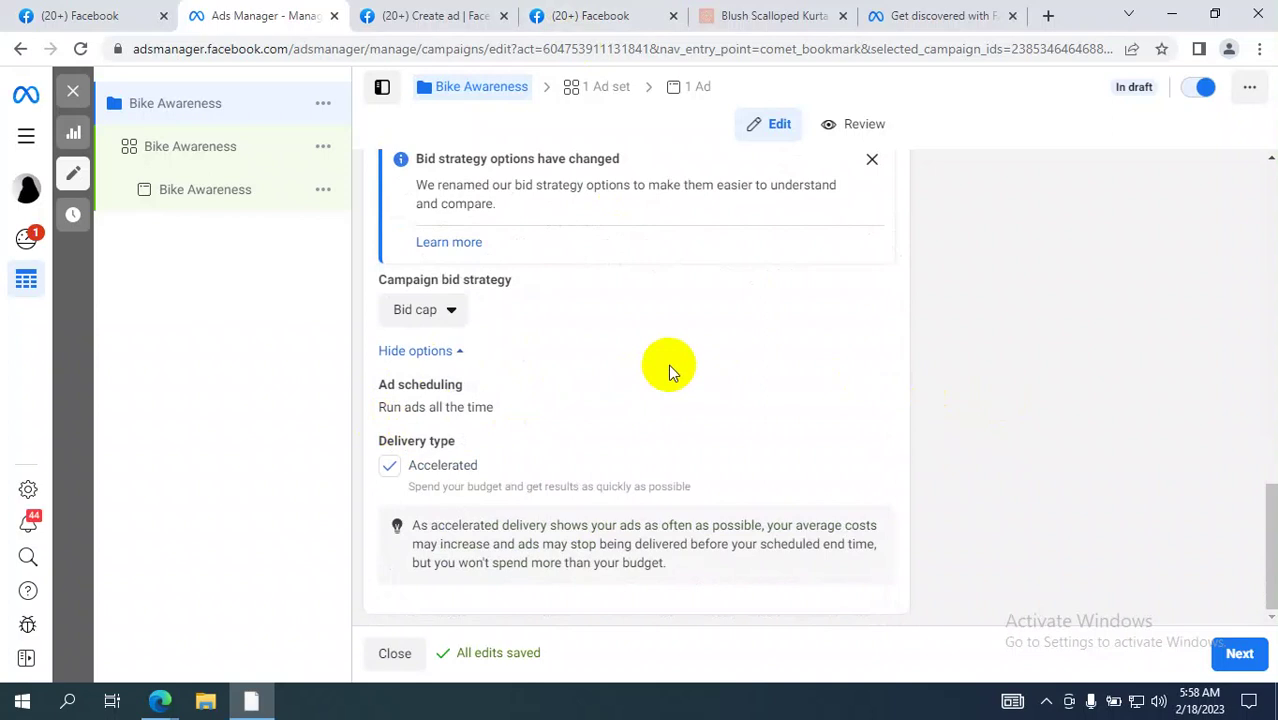
left_click(419, 312)
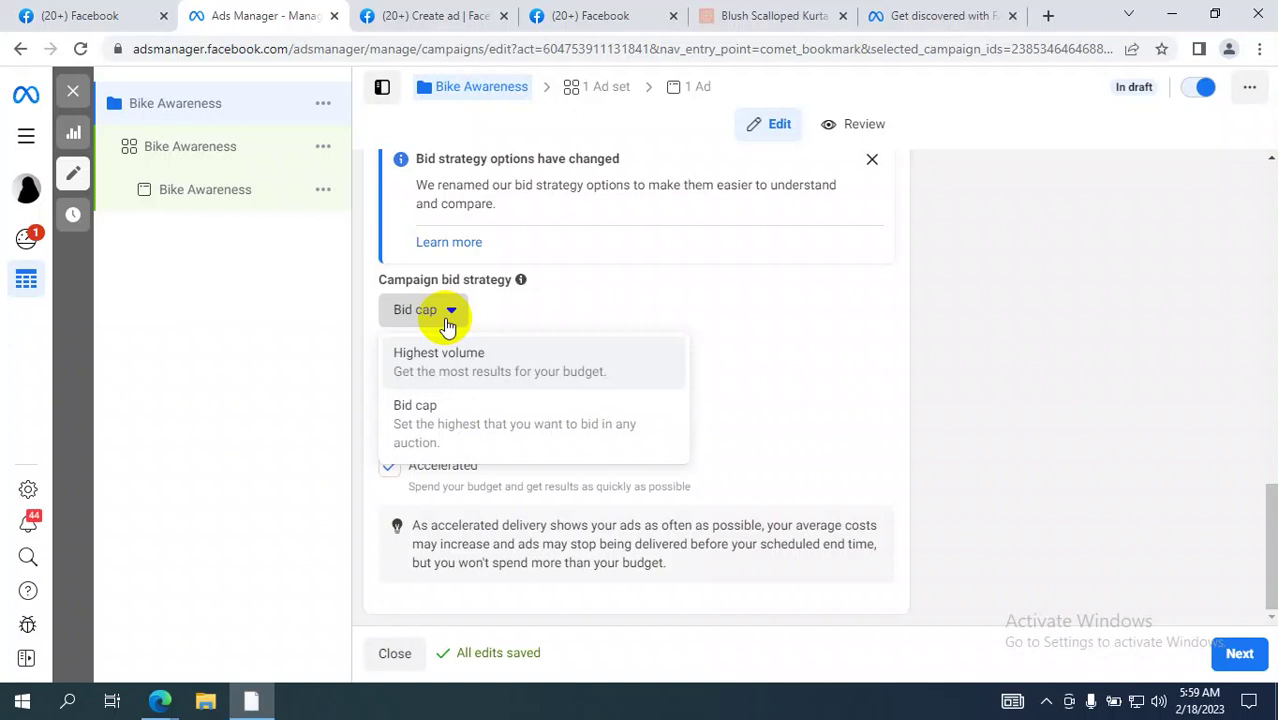
left_click(1035, 380)
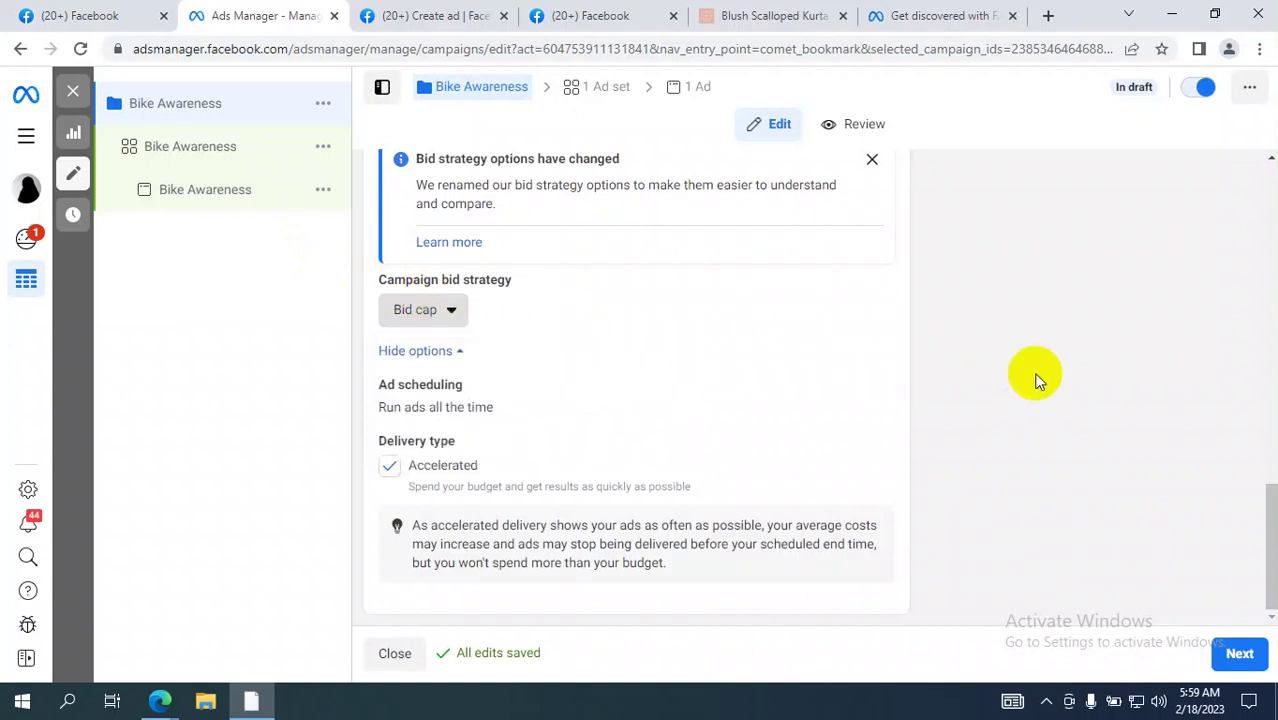
left_click(418, 311)
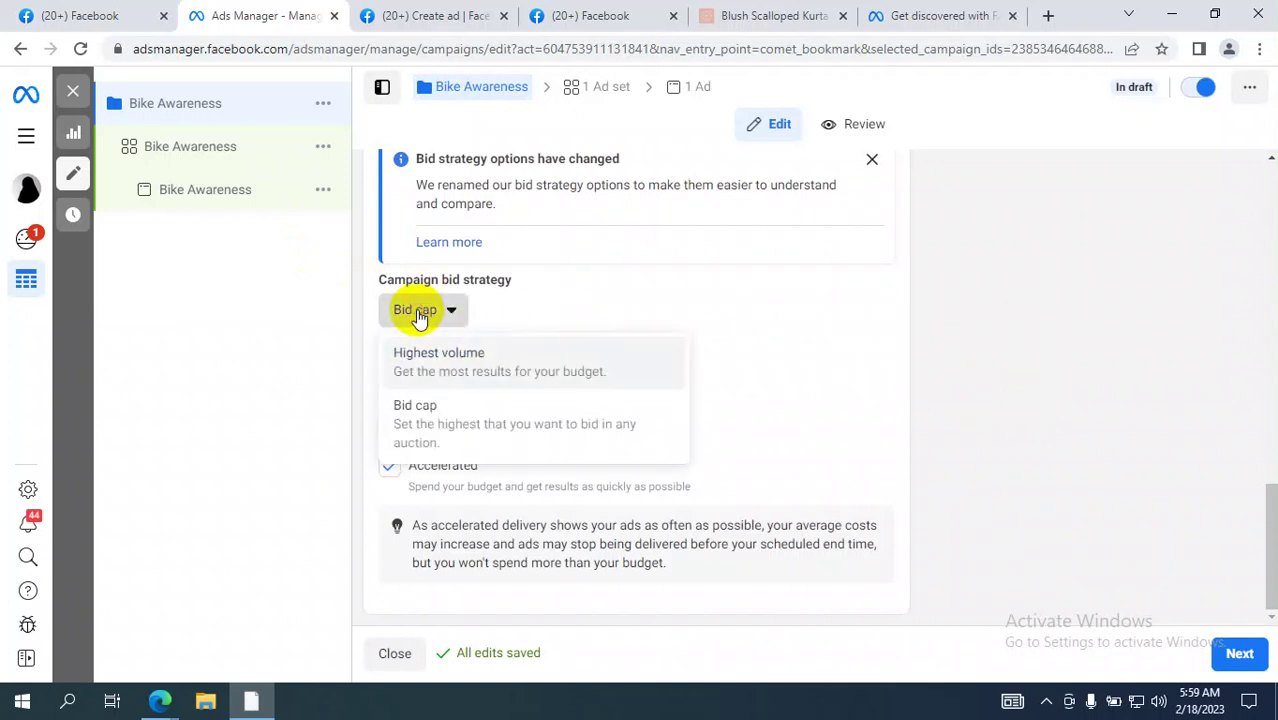
left_click(480, 433)
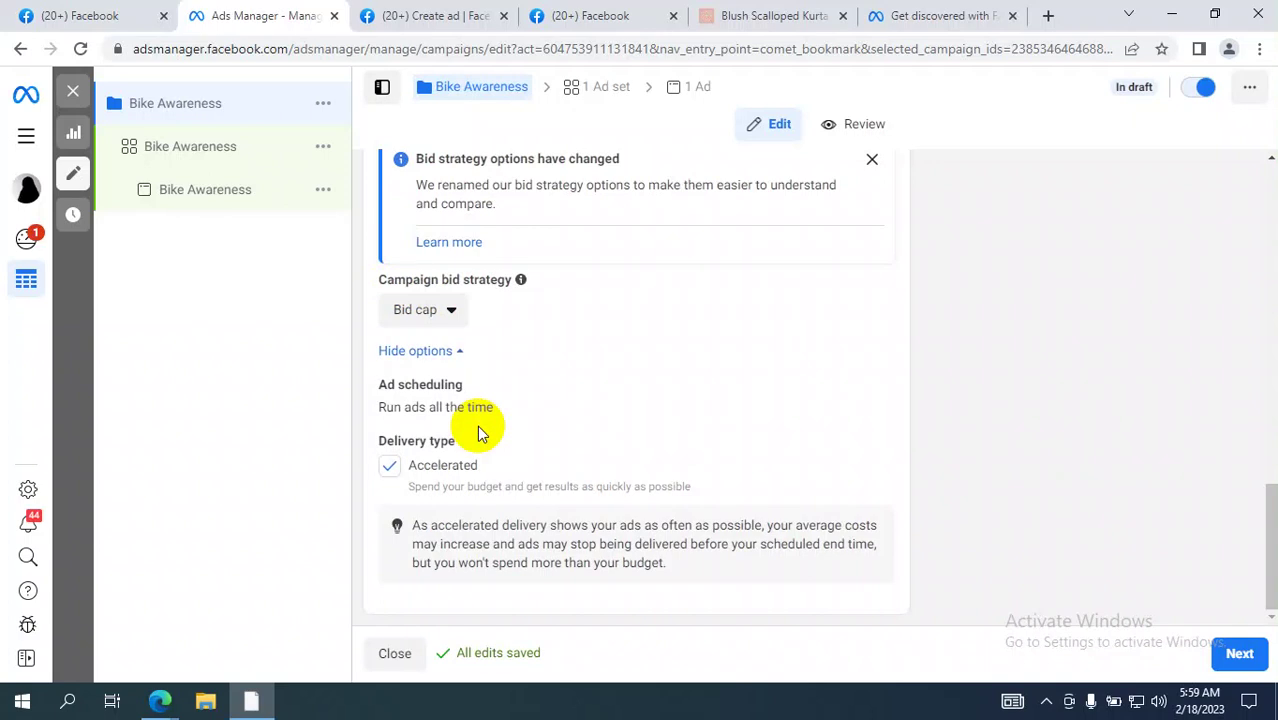
left_click(419, 310)
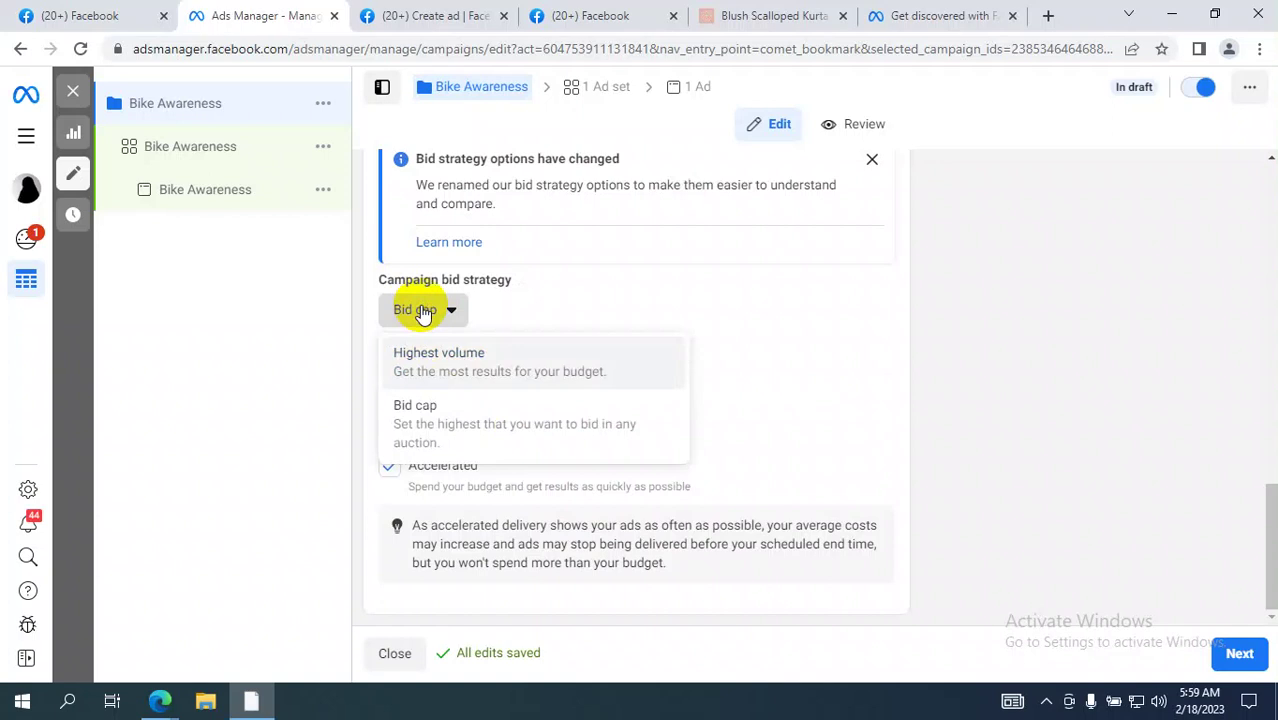
left_click(1092, 352)
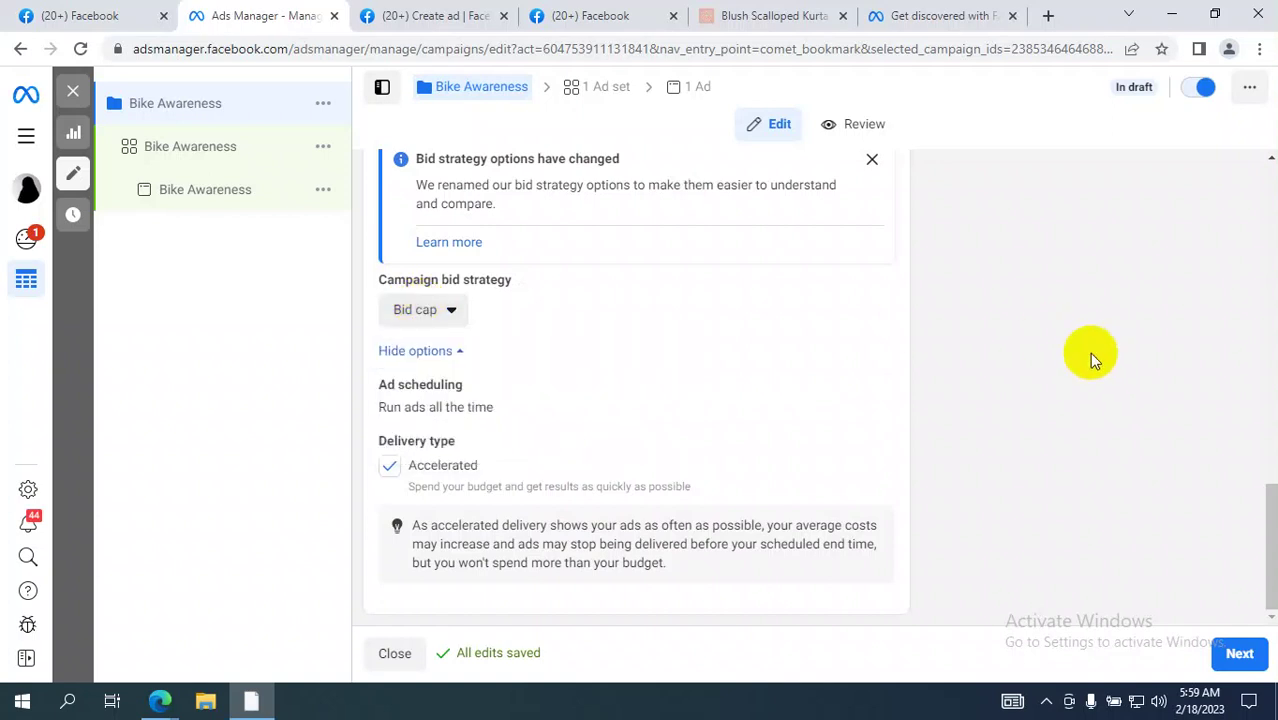
Step: Review the Advantage campaign budget section and highlight the lifetime budget amount
scroll(1086, 352, "up", 4)
scroll(1084, 356, "down", 3)
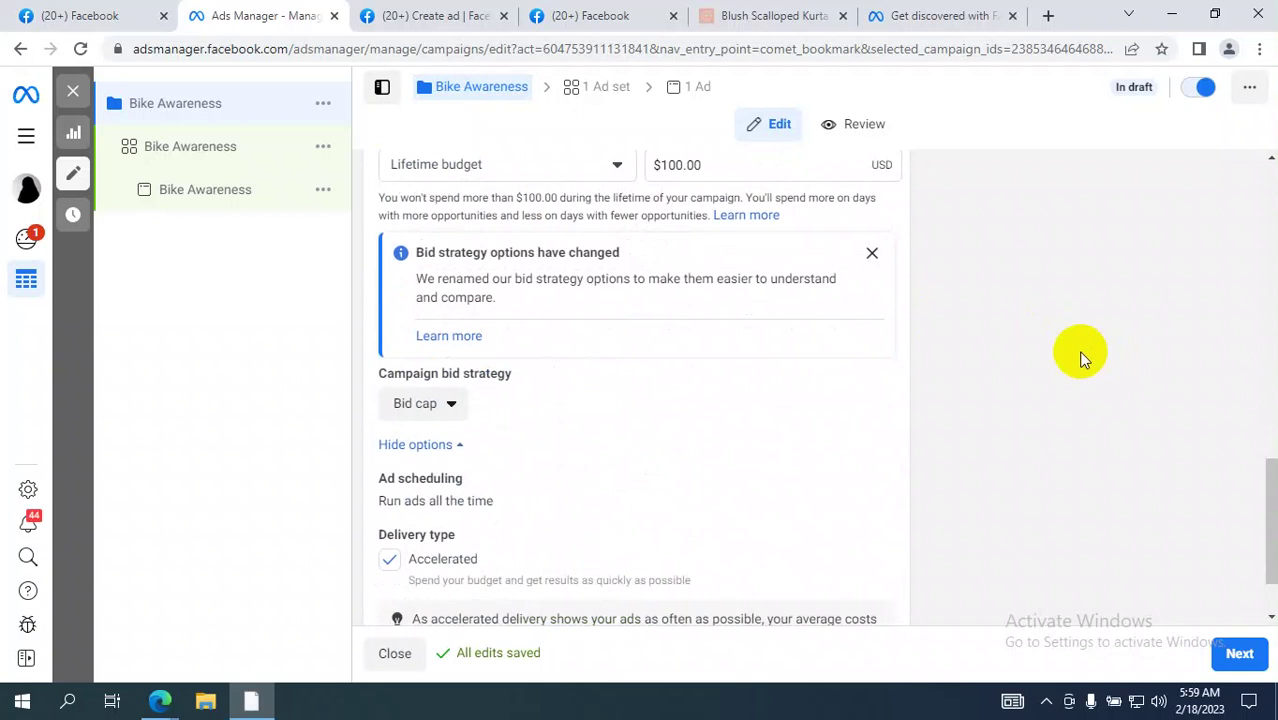
scroll(1080, 356, "up", 2)
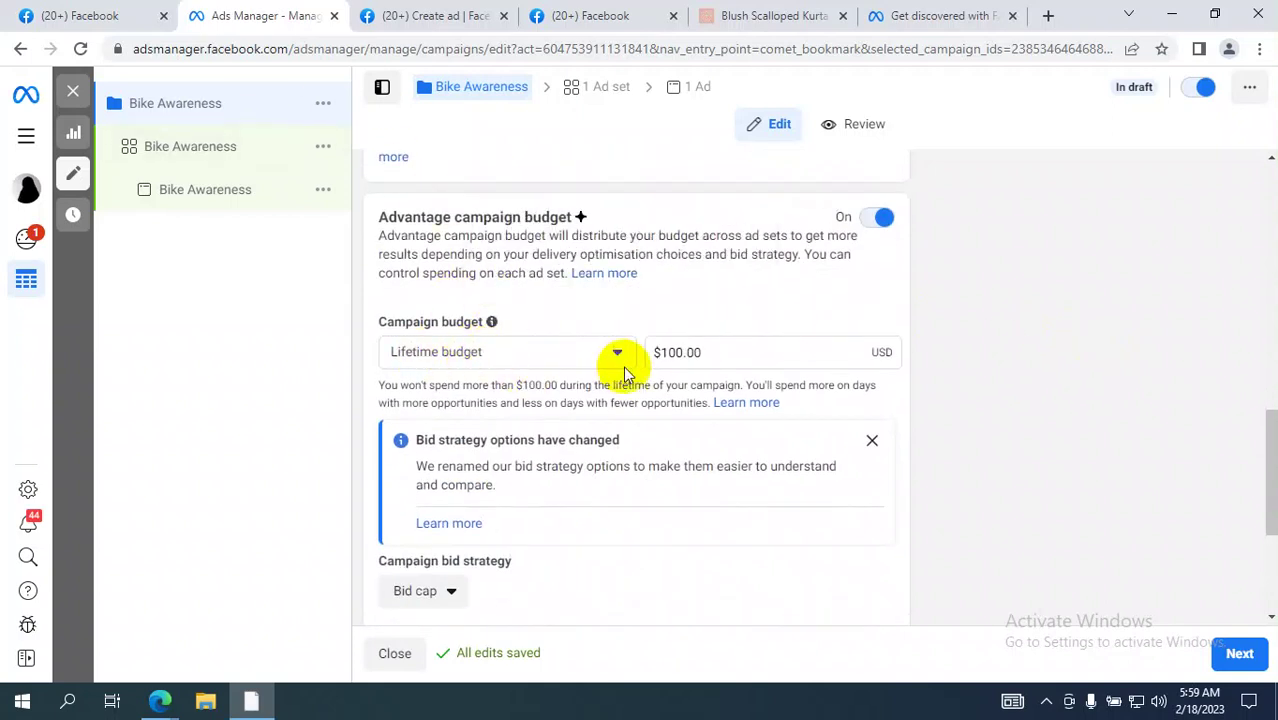
scroll(1058, 380, "down", 1)
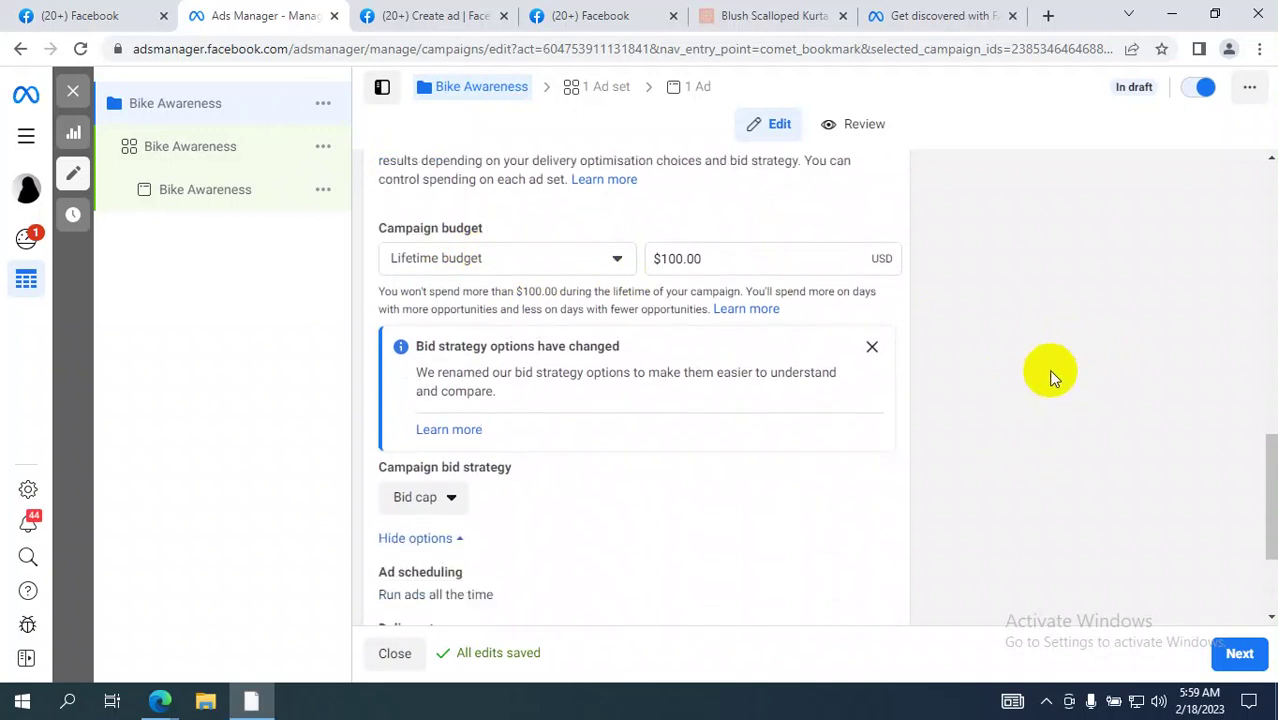
left_click(706, 258)
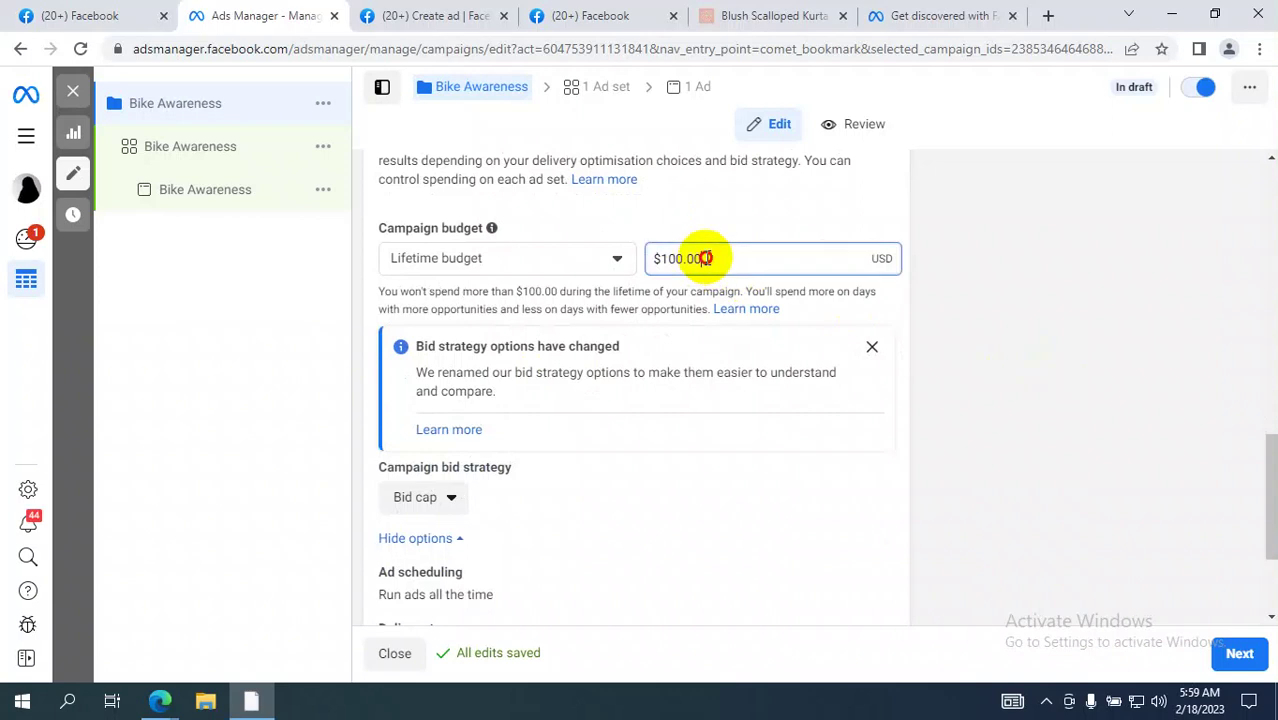
left_click_drag(706, 258, 630, 262)
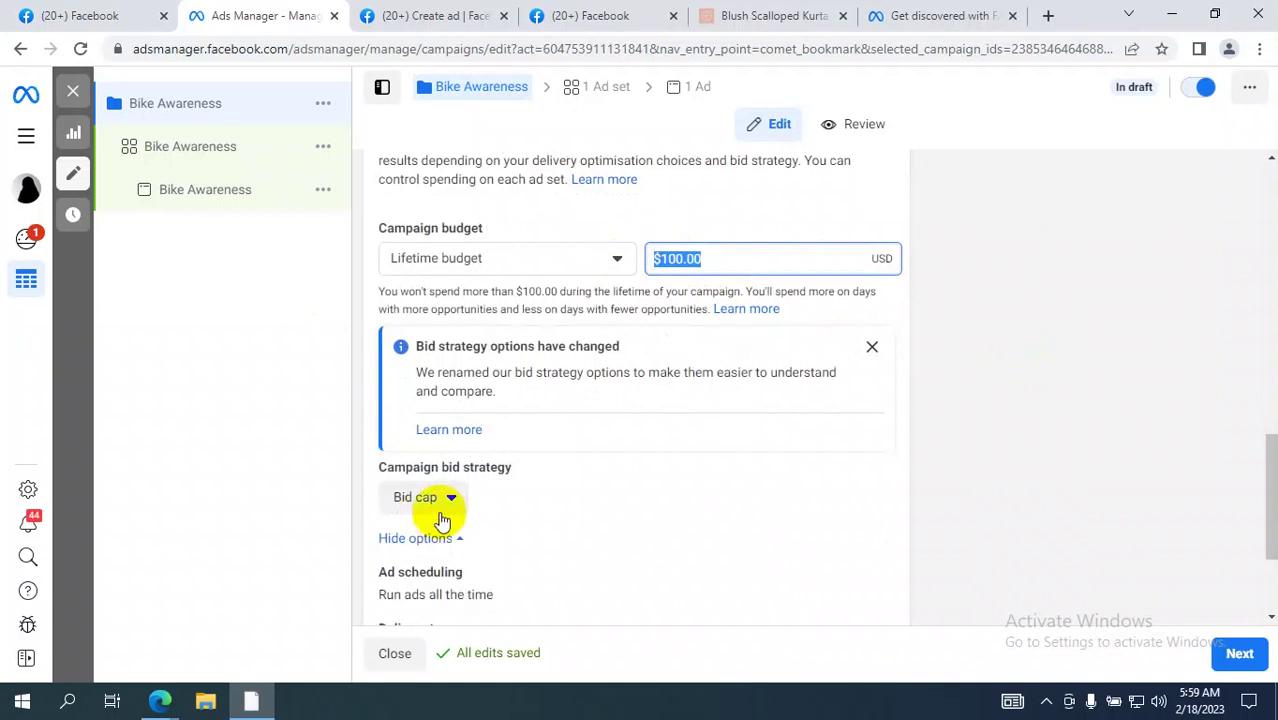
Step: Compare the campaign bid strategy choices again alongside the lifetime budget and accelerated delivery settings
left_click(438, 498)
left_click(1018, 428)
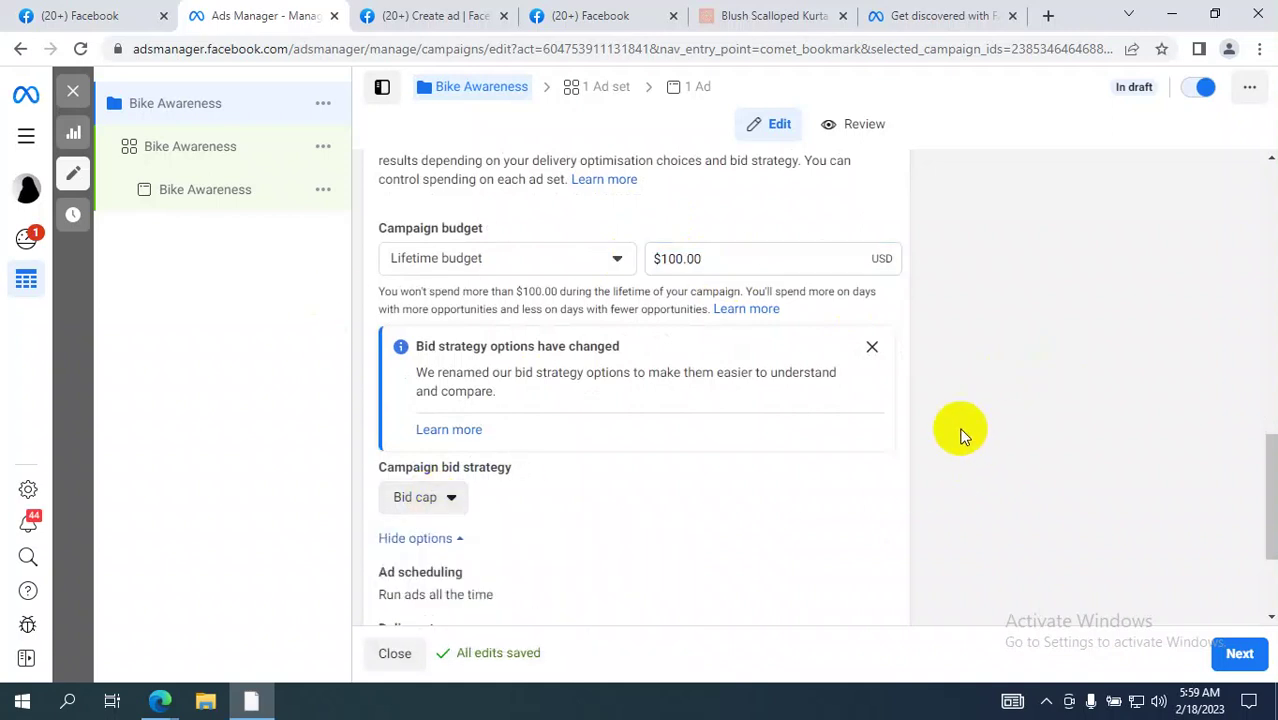
scroll(964, 434, "down", 2)
left_click(446, 311)
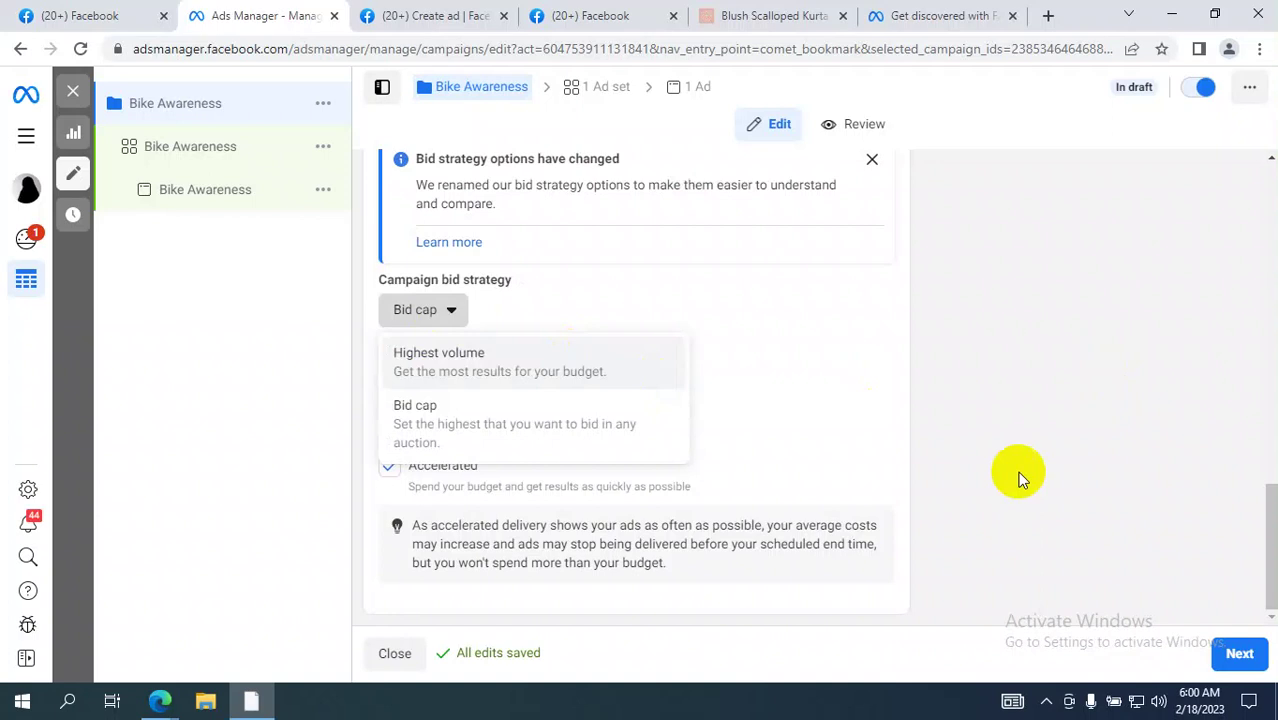
mouse_move(779, 7)
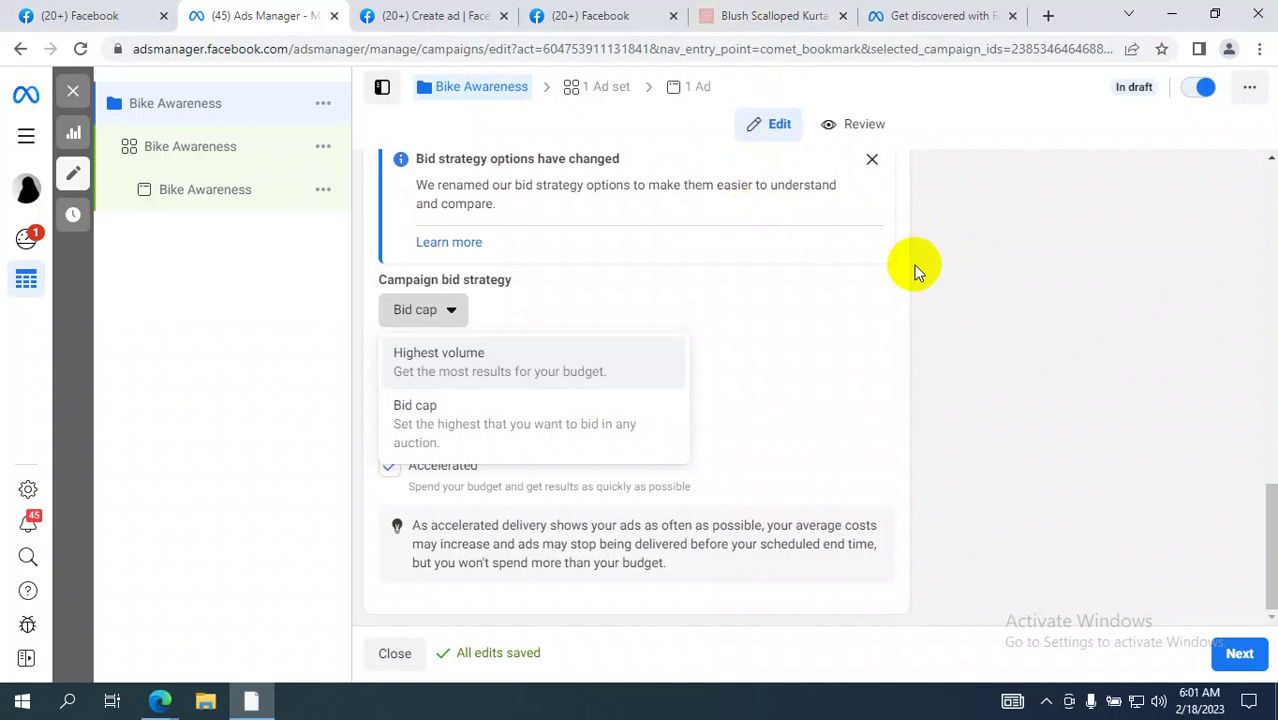
left_click(1076, 287)
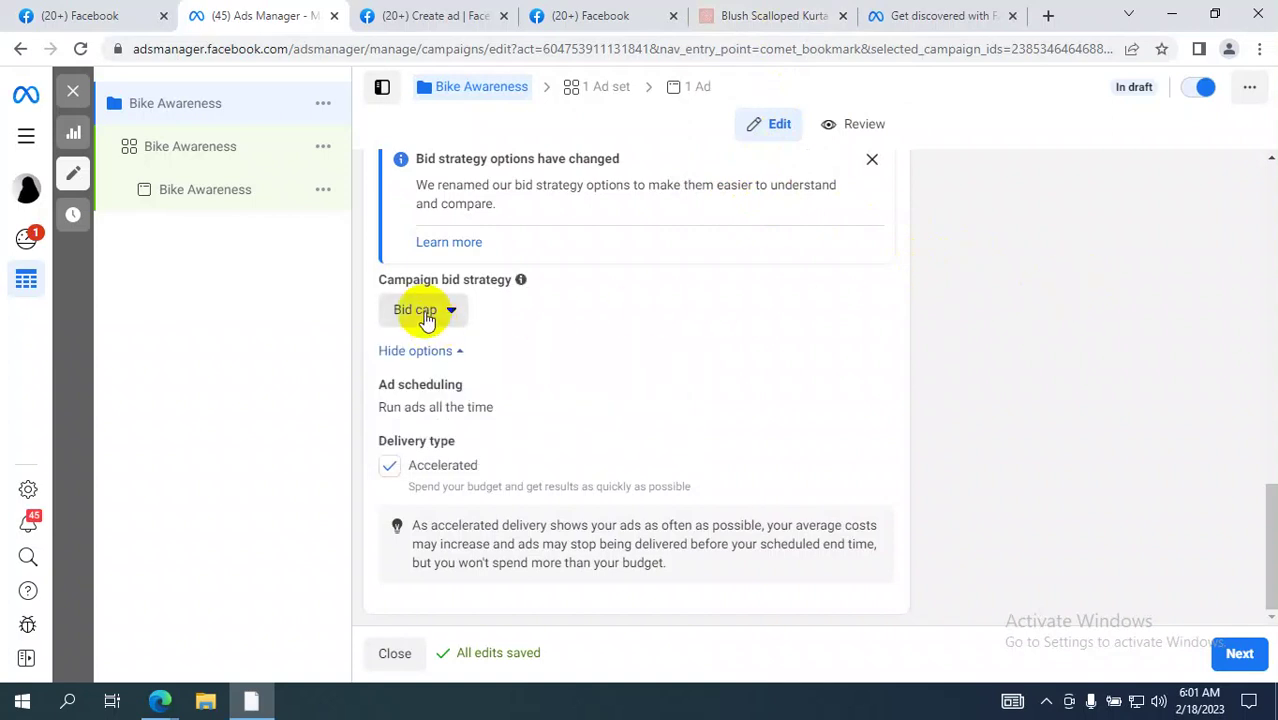
left_click(422, 312)
left_click(1094, 280)
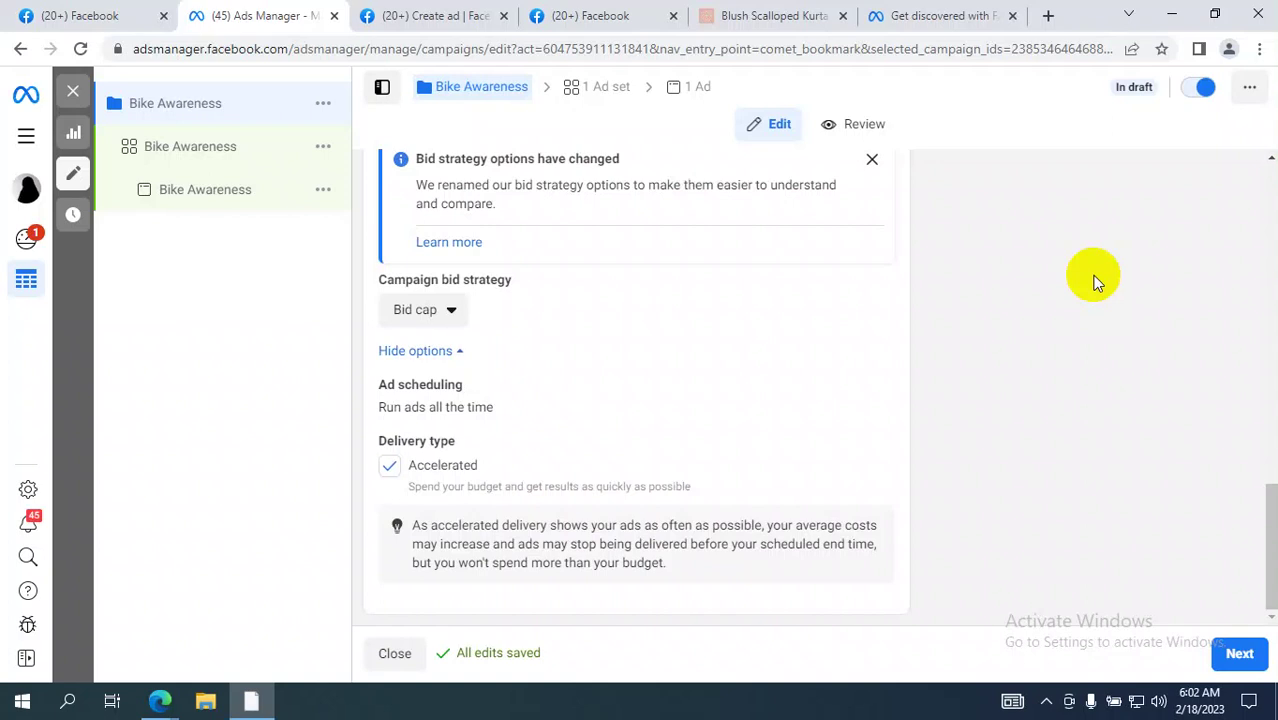
Step: Switch the campaign bid strategy to Highest volume and accept the reset of bid strategy amounts
left_click(432, 309)
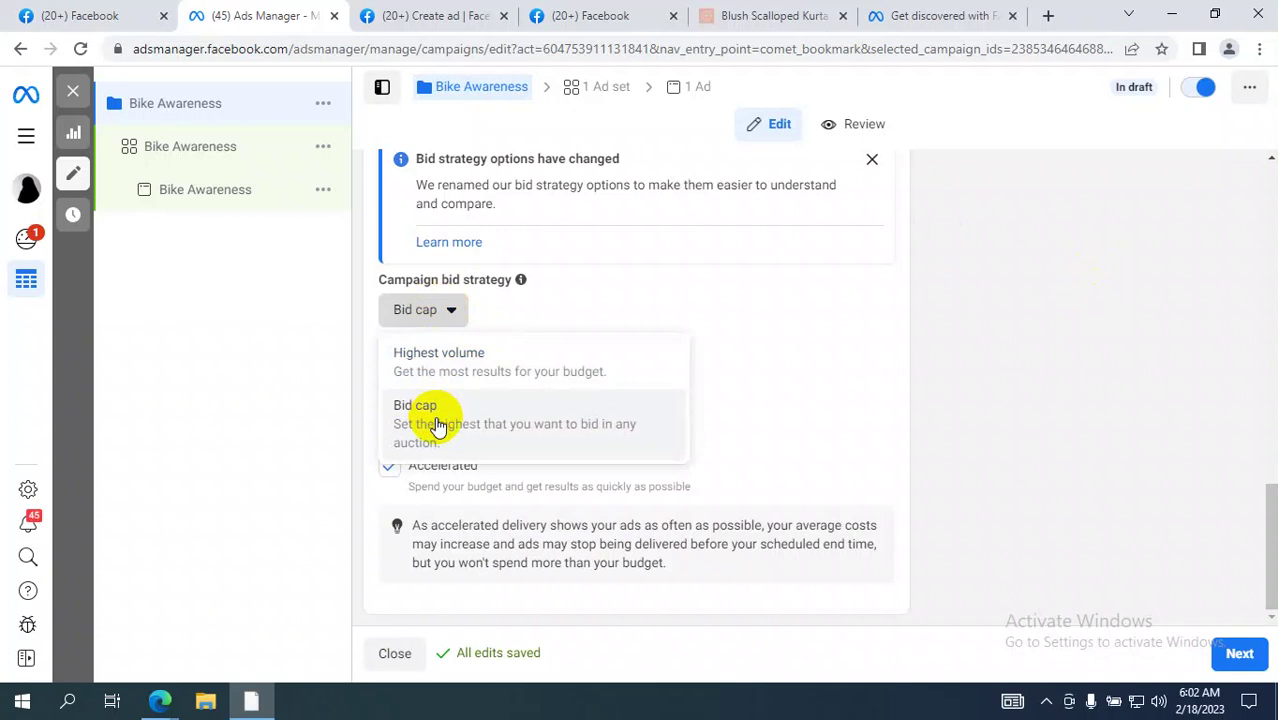
left_click(450, 362)
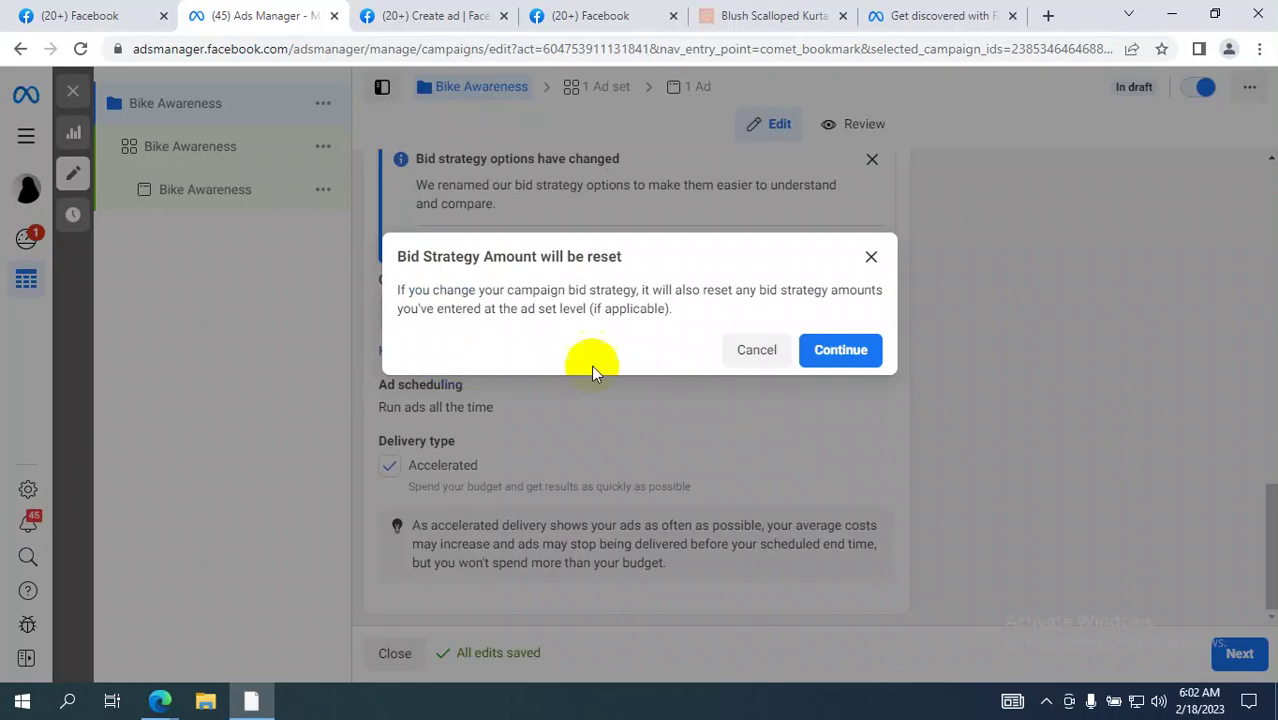
left_click(856, 362)
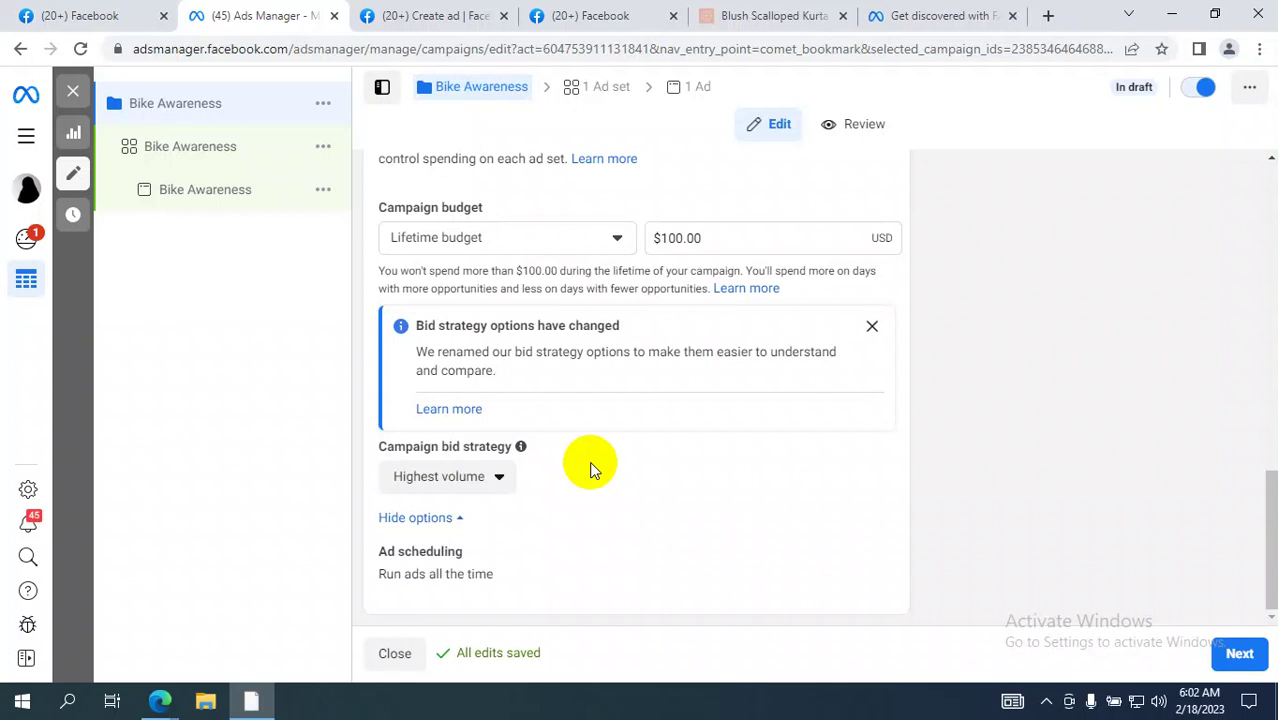
Step: Re-examine the available campaign bid strategies with Highest volume selected, without changing the selection
left_click(450, 479)
left_click(1131, 404)
left_click(470, 478)
left_click(470, 478)
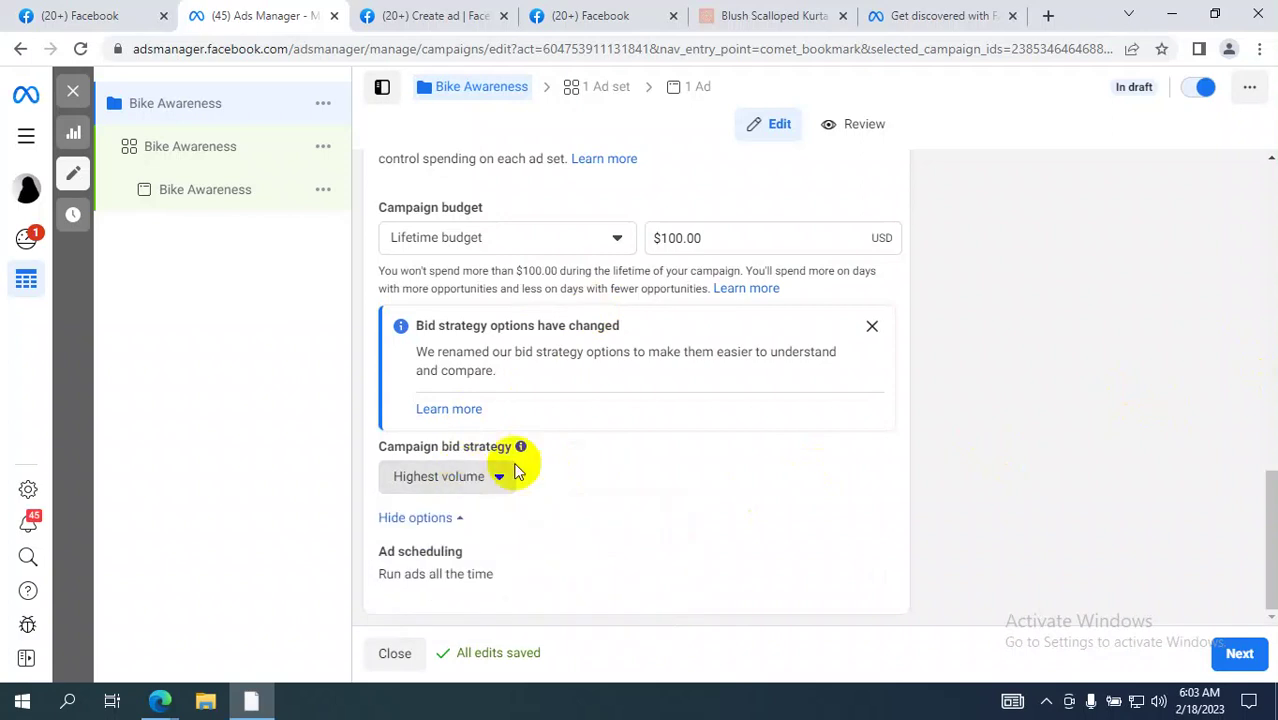
left_click(1001, 426)
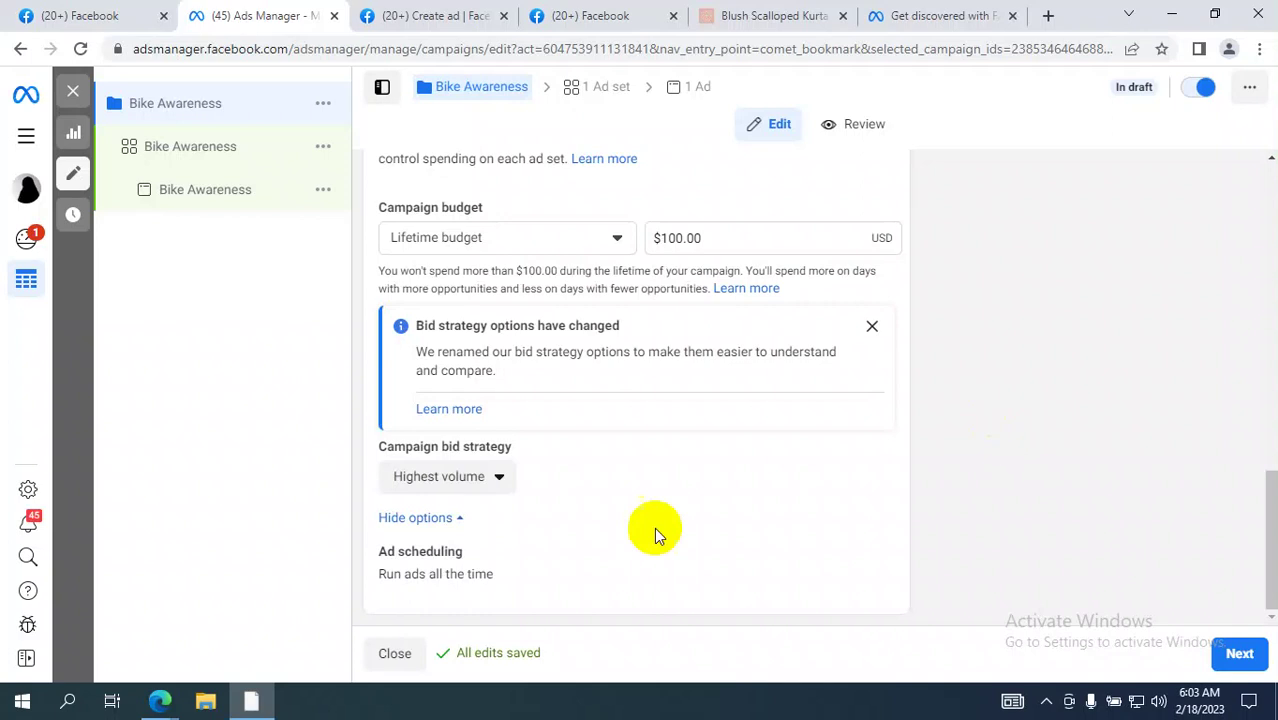
left_click(437, 479)
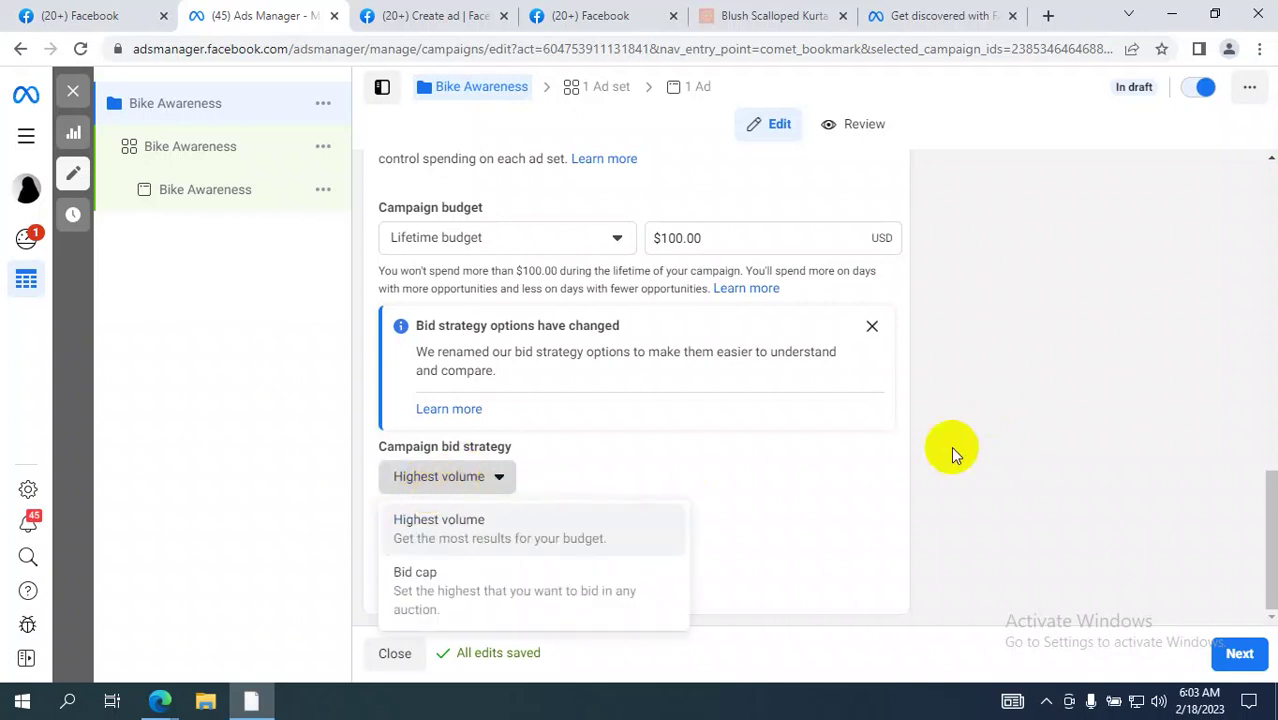
left_click(945, 442)
left_click(453, 488)
left_click(1026, 442)
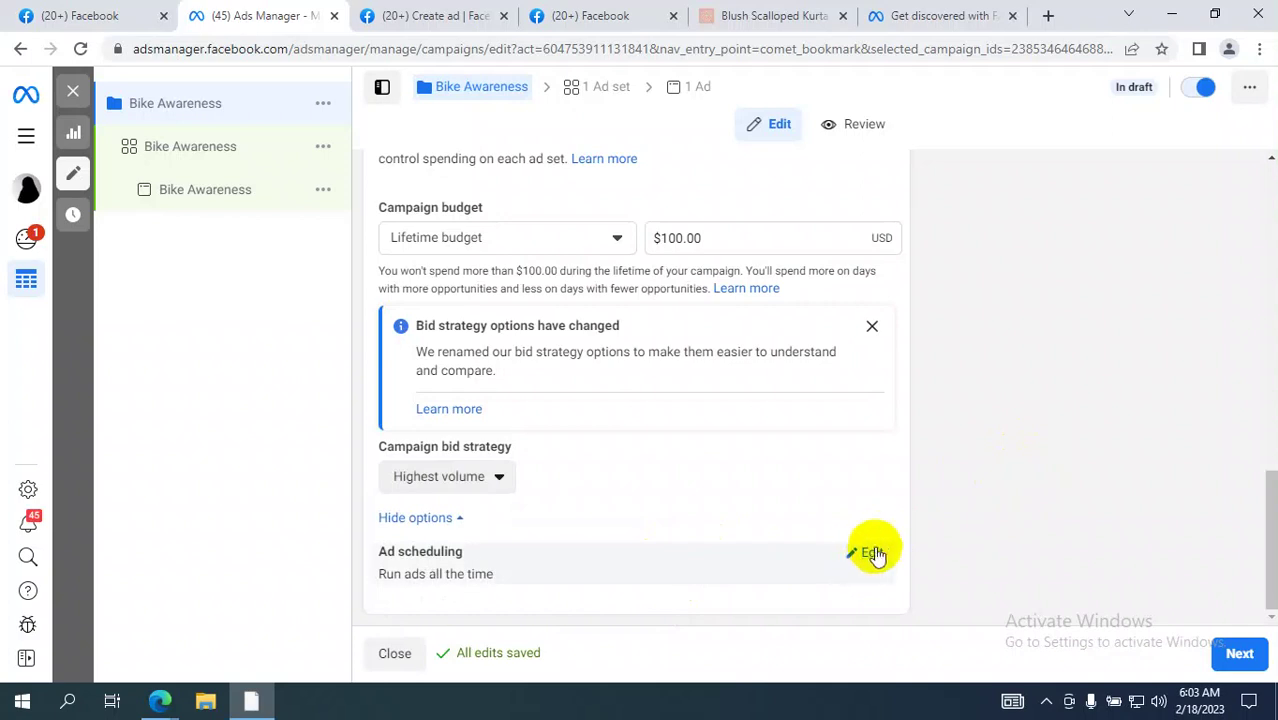
Step: Open the campaign's ad scheduling setting for editing and recheck the bid strategy choices
left_click(866, 556)
scroll(870, 560, "down", 1)
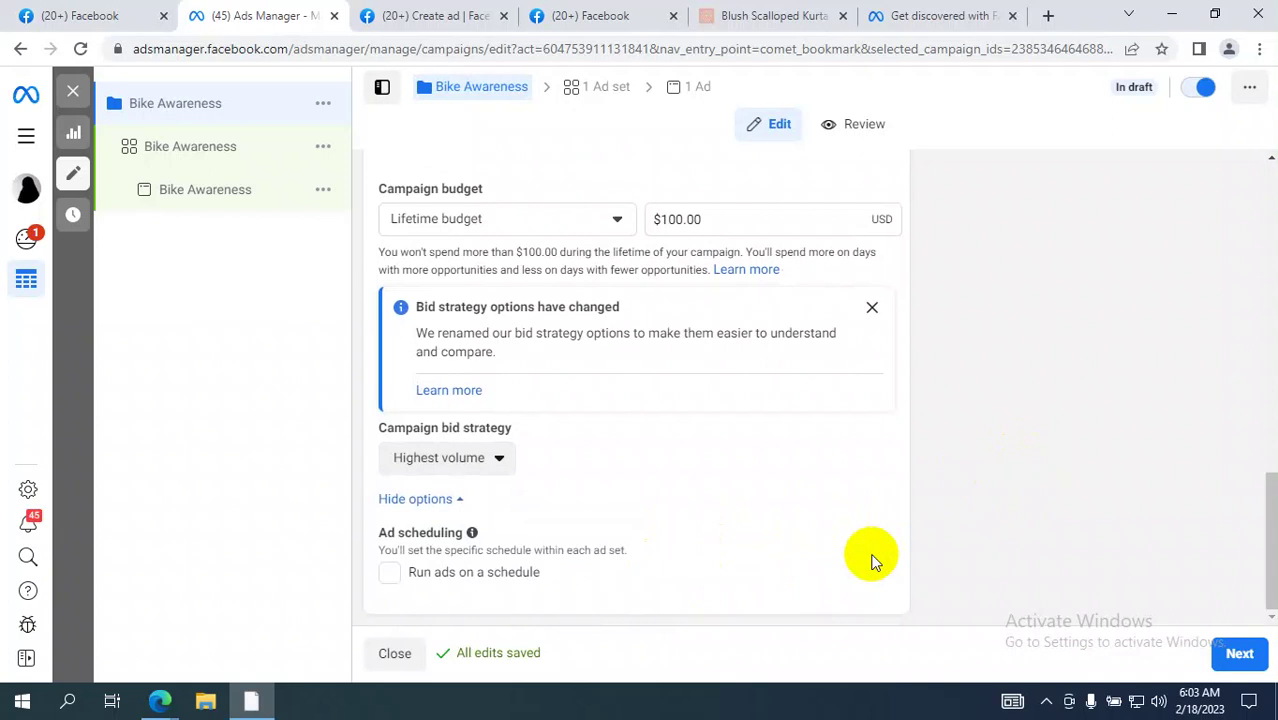
left_click(472, 462)
left_click(1036, 401)
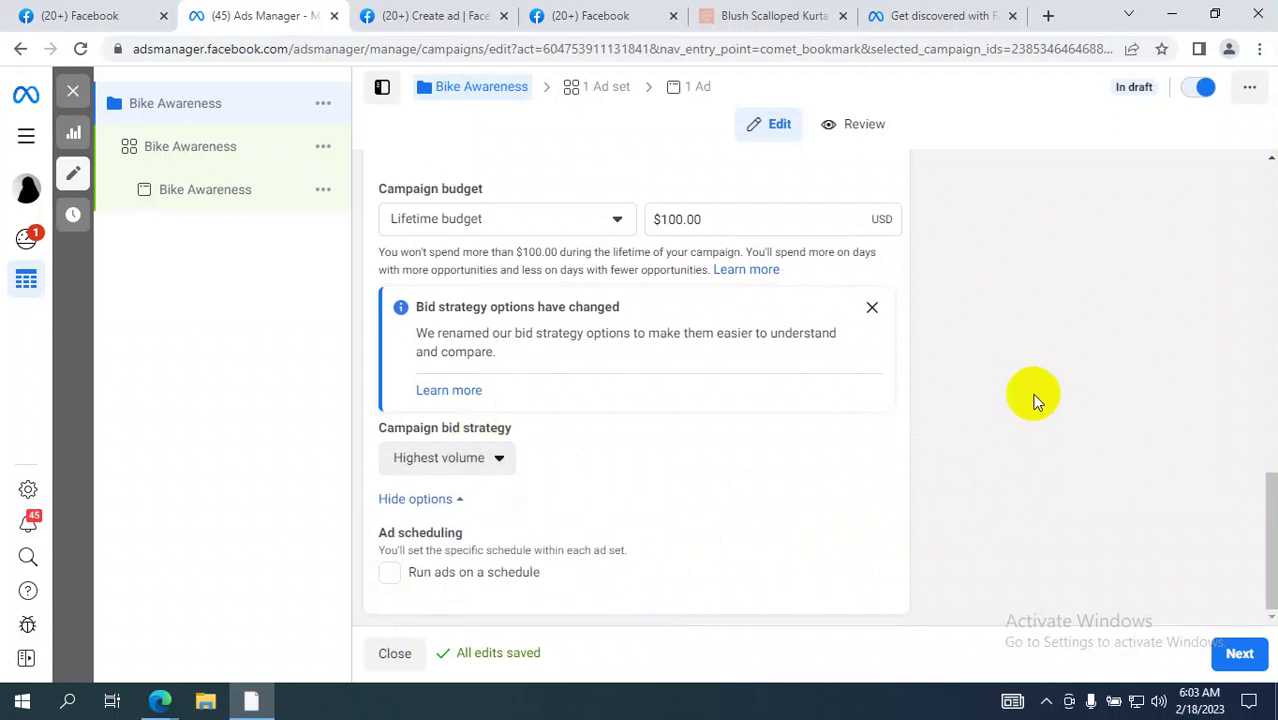
Step: Look over the campaign budget section, and switch to the Google Meet call to check on the participants
scroll(1035, 400, "up", 2)
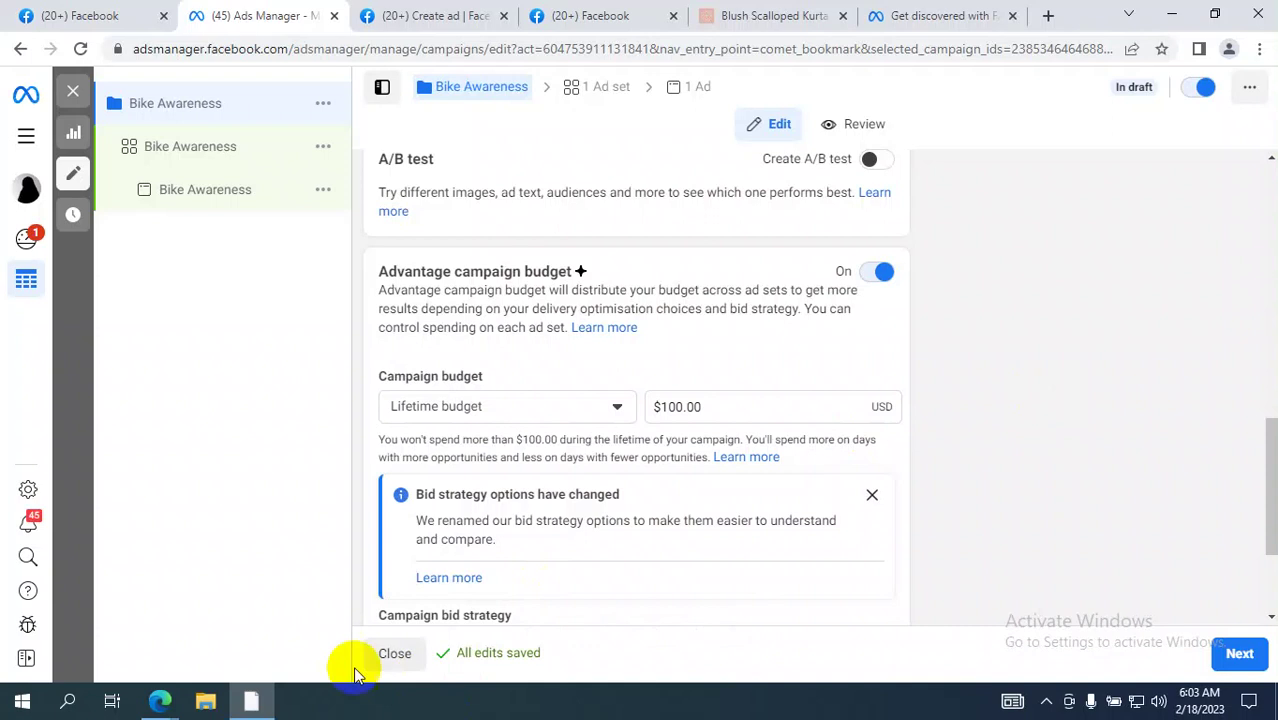
left_click(158, 703)
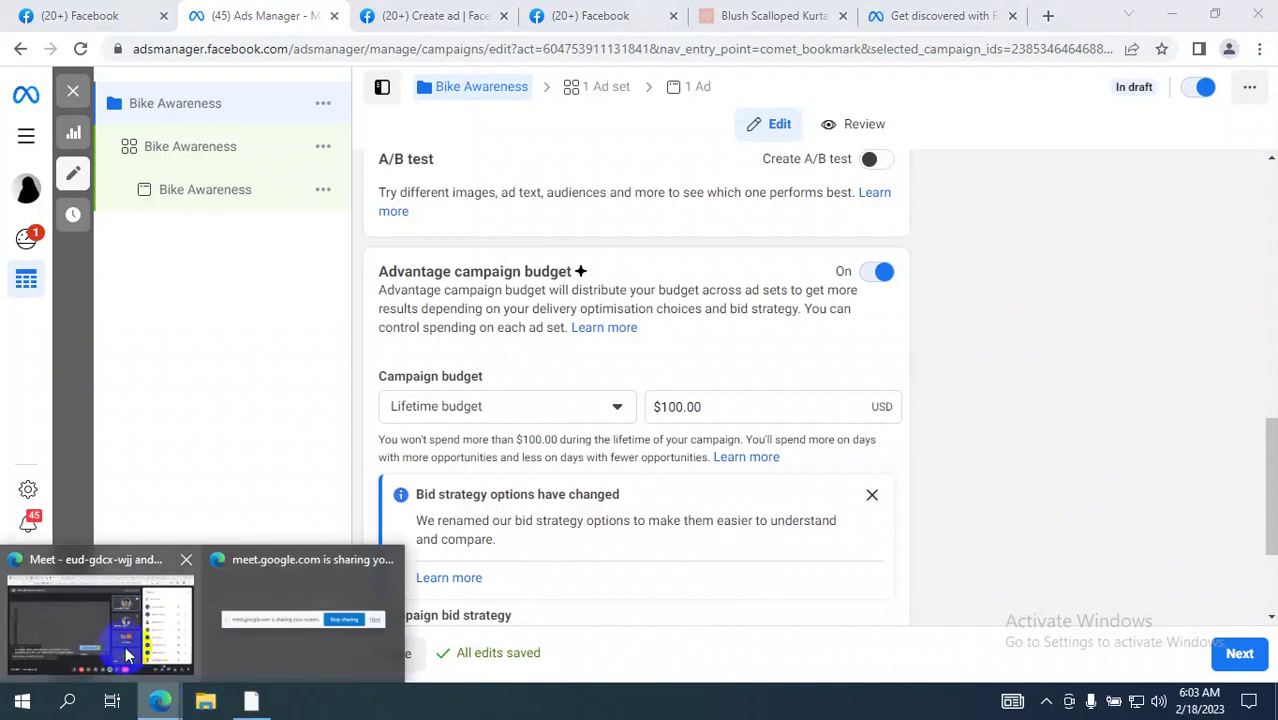
left_click(101, 617)
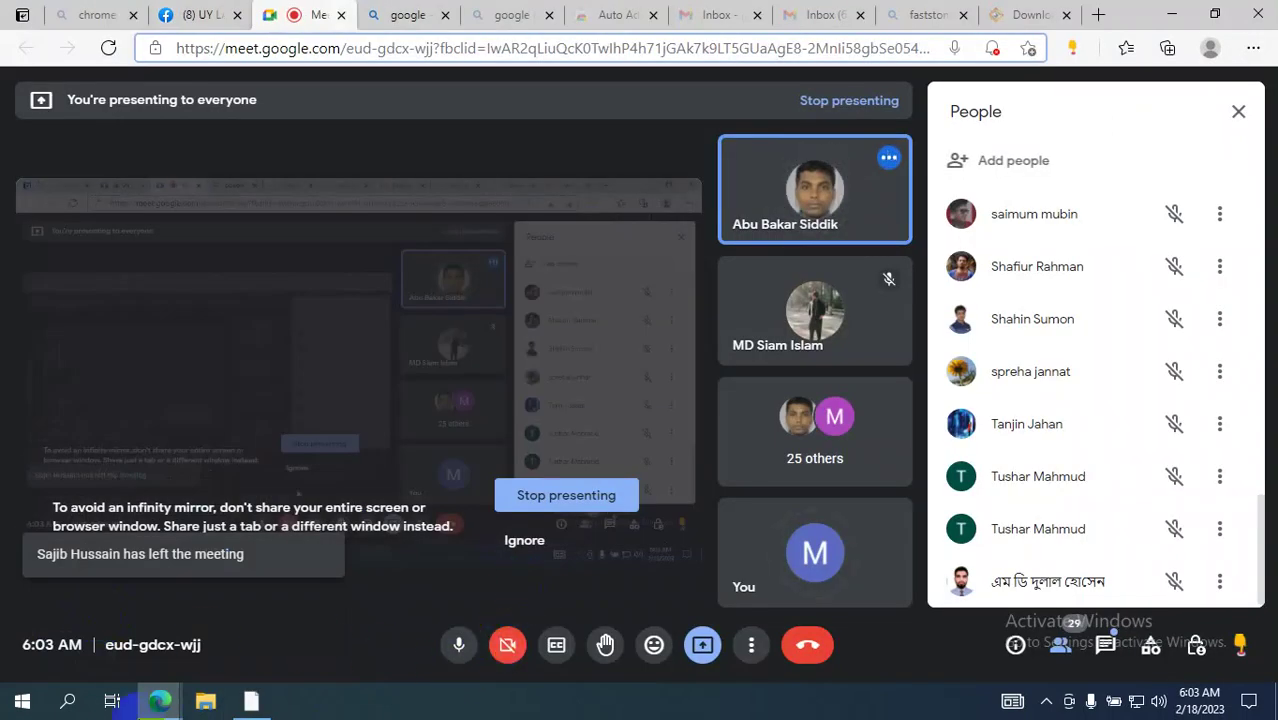
Step: Switch from the Google Meet call back to Ads Manager and review the campaign bid strategy options without changing the selection
left_click(246, 703)
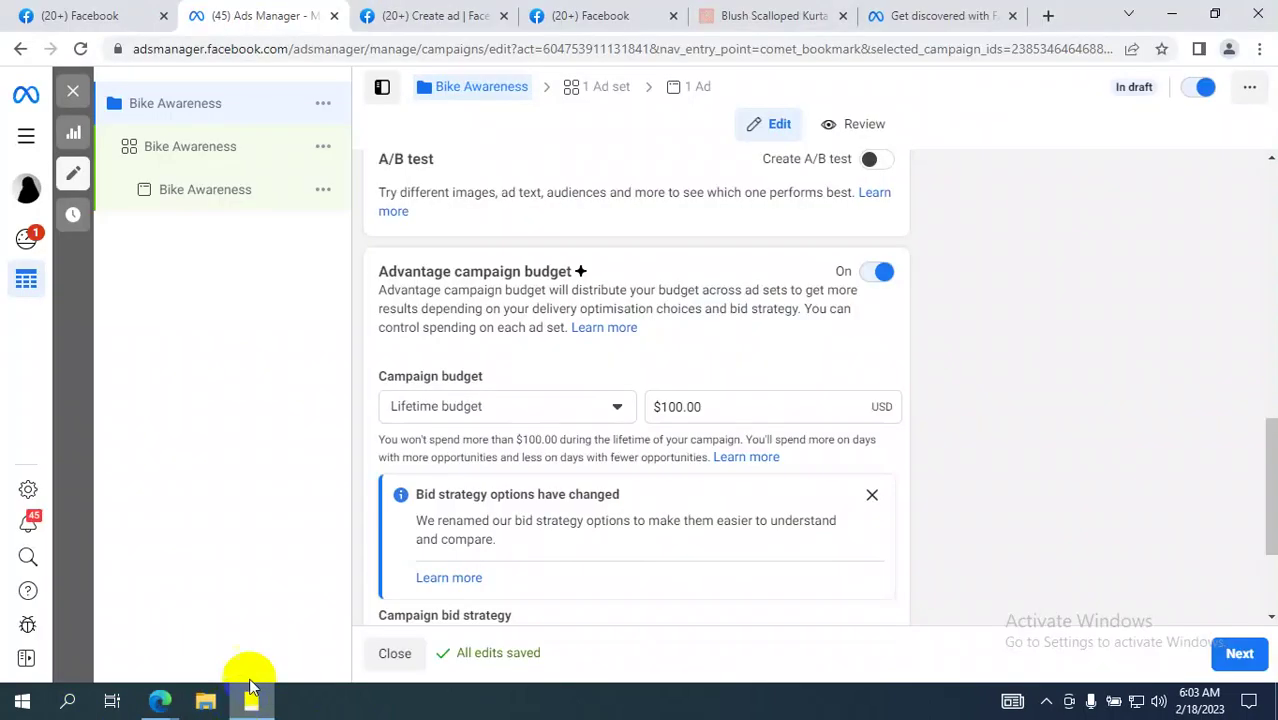
scroll(790, 442, "down", 2)
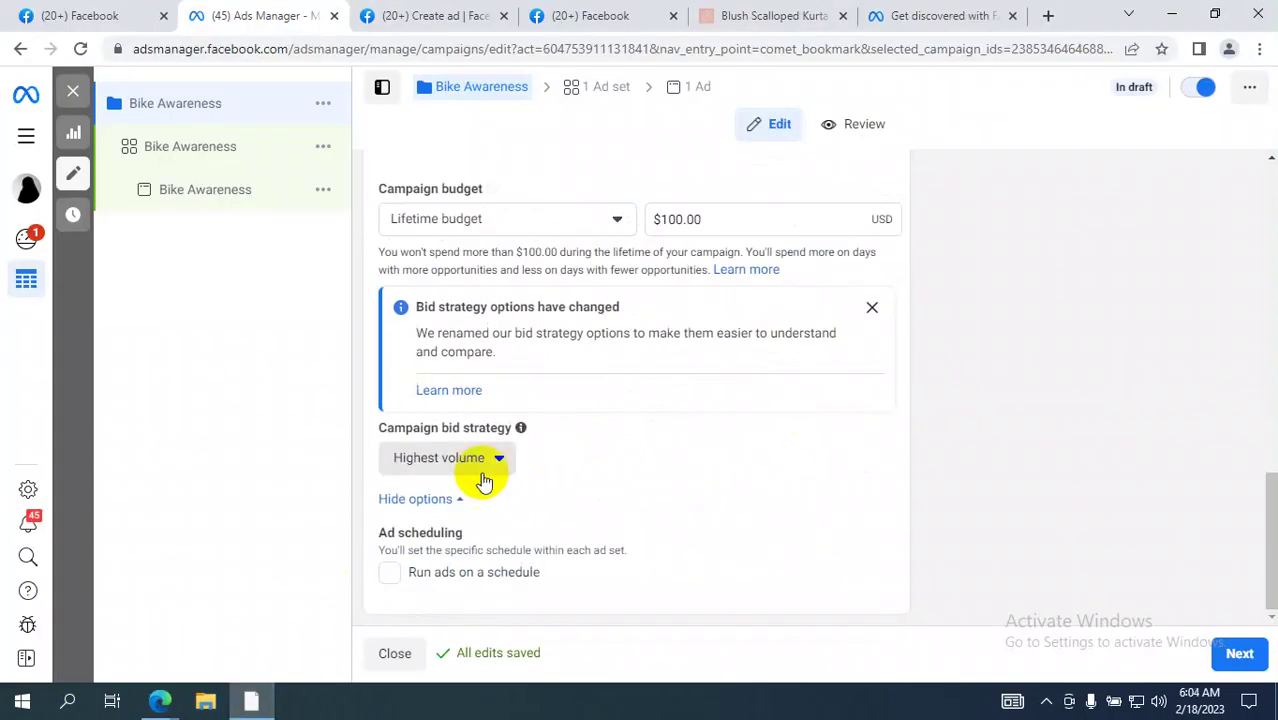
left_click(448, 466)
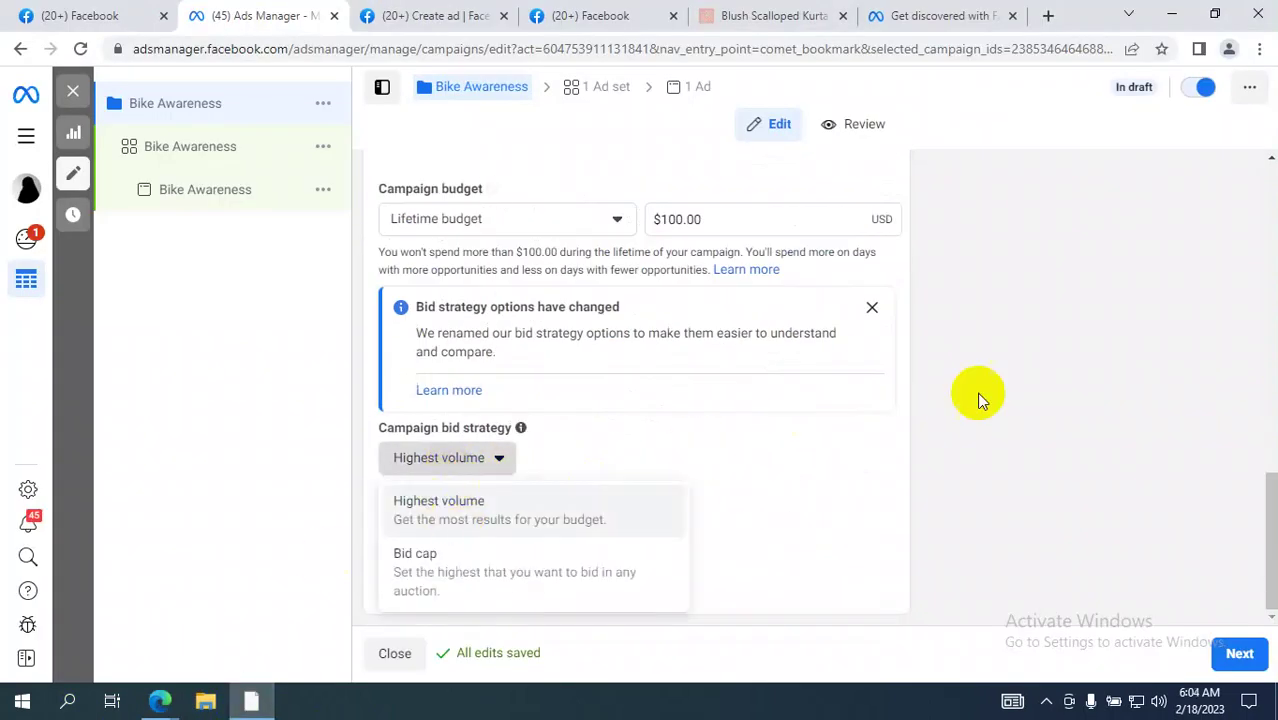
left_click(1097, 359)
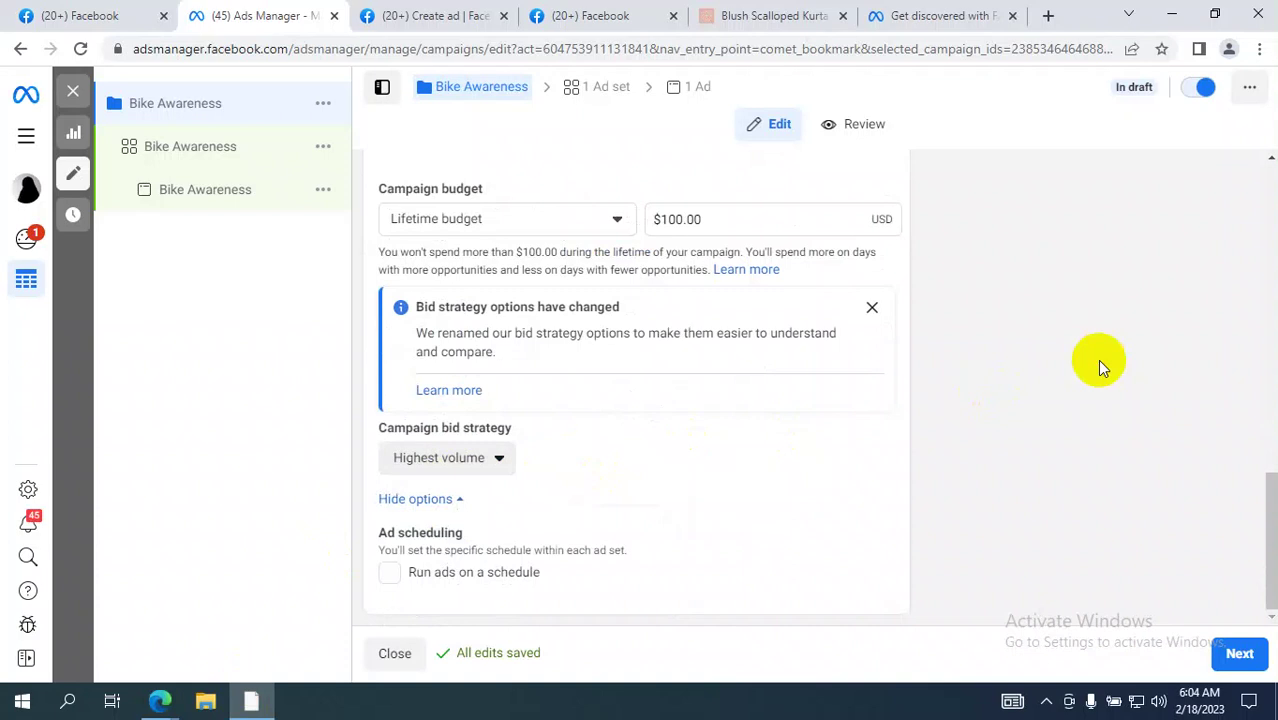
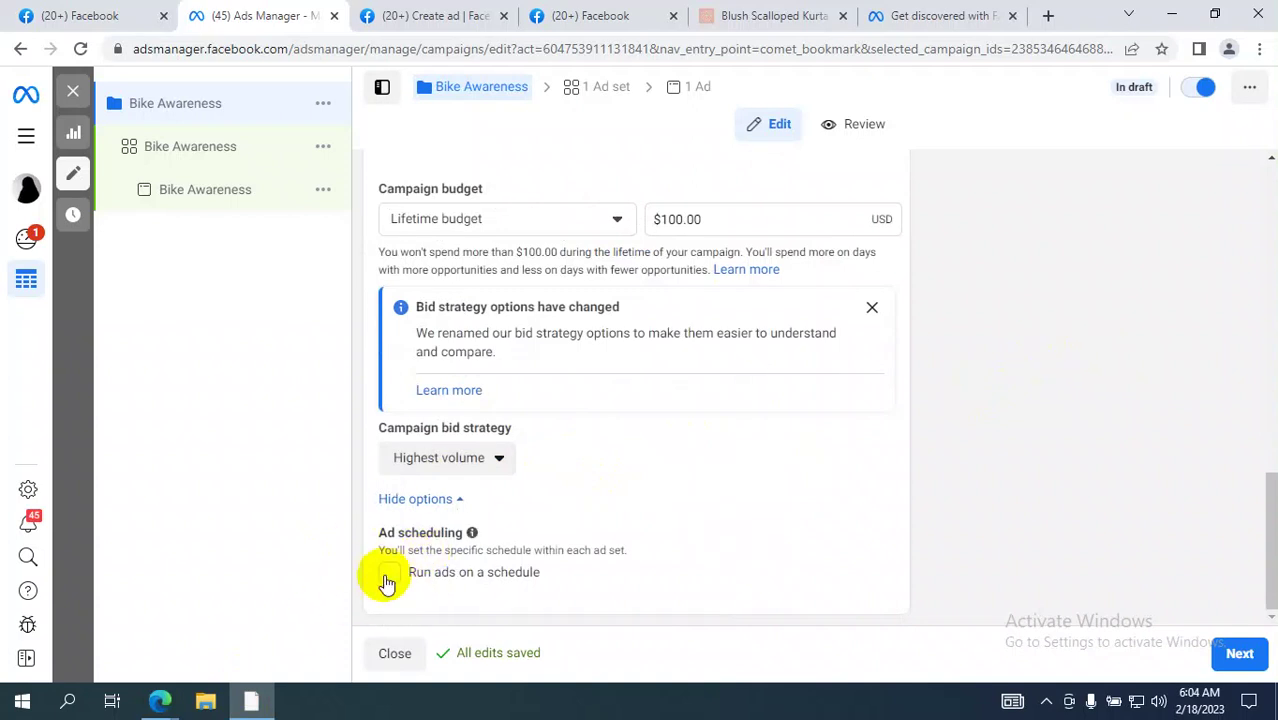
Step: Set the campaign bid strategy to Bid cap and look over the ad scheduling and delivery type options
left_click(450, 458)
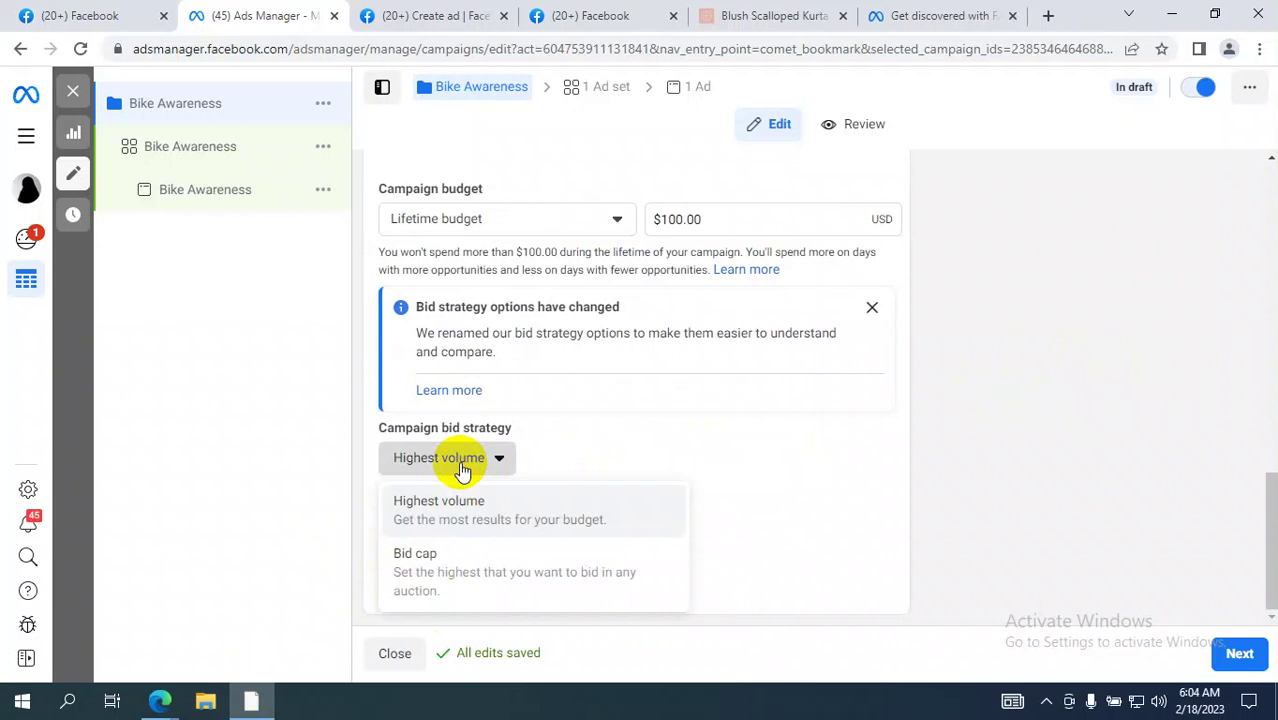
left_click(458, 568)
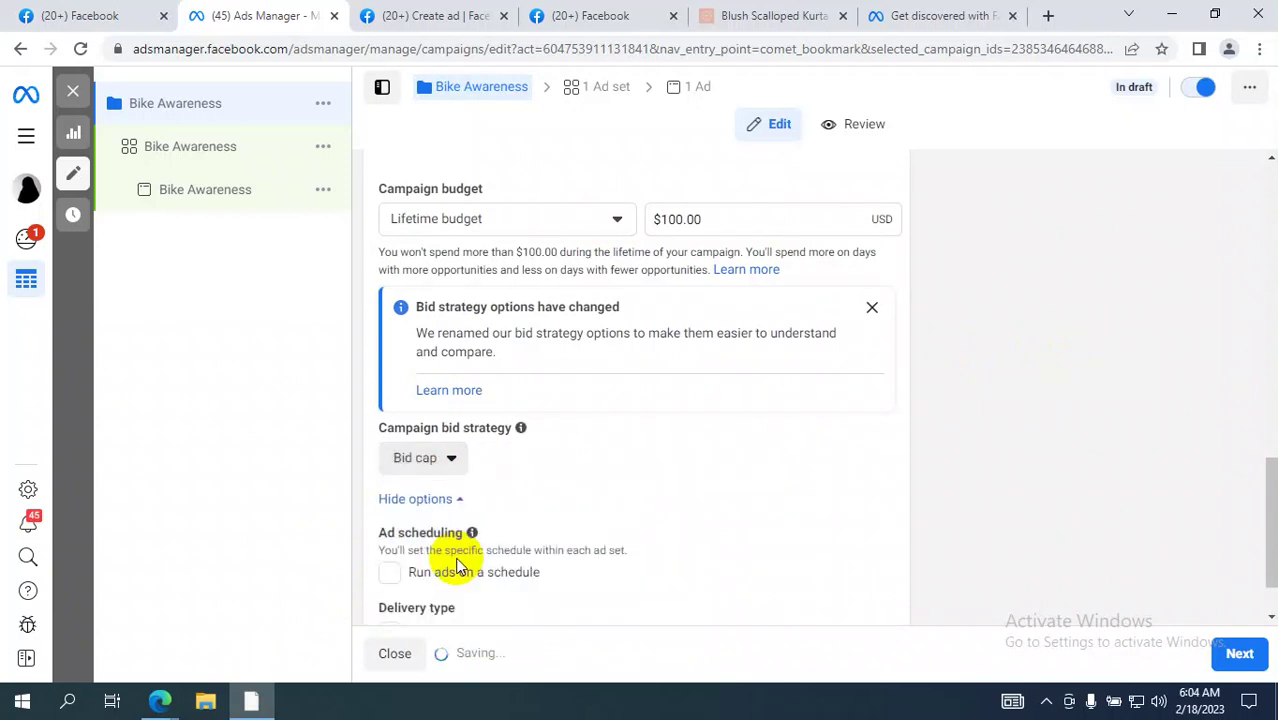
left_click(441, 468)
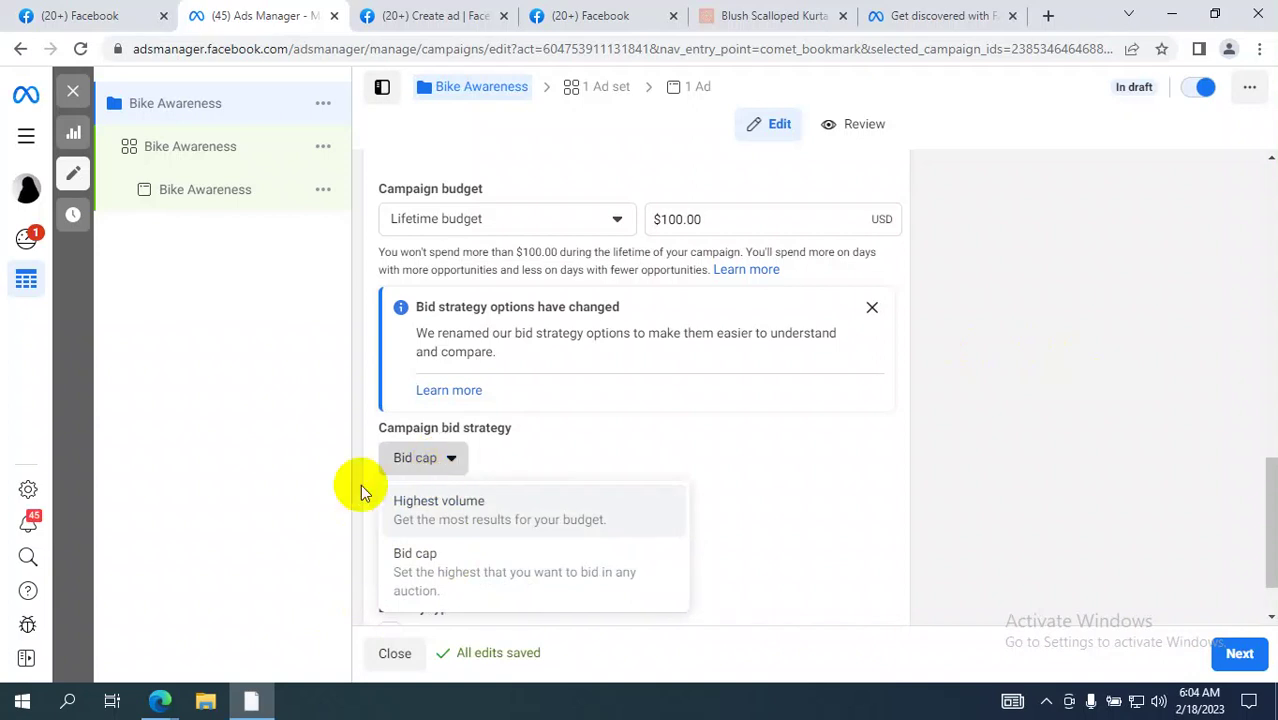
left_click(1057, 448)
scroll(1055, 456, "down", 1)
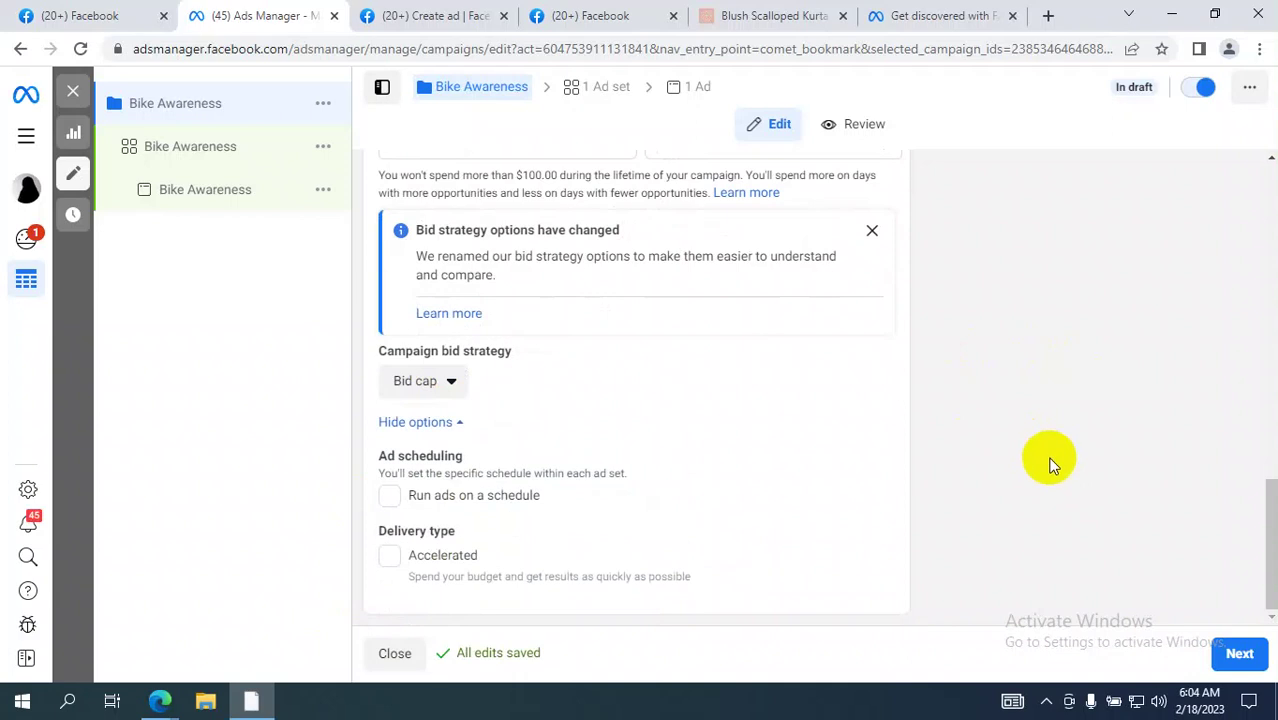
scroll(1049, 463, "up", 2)
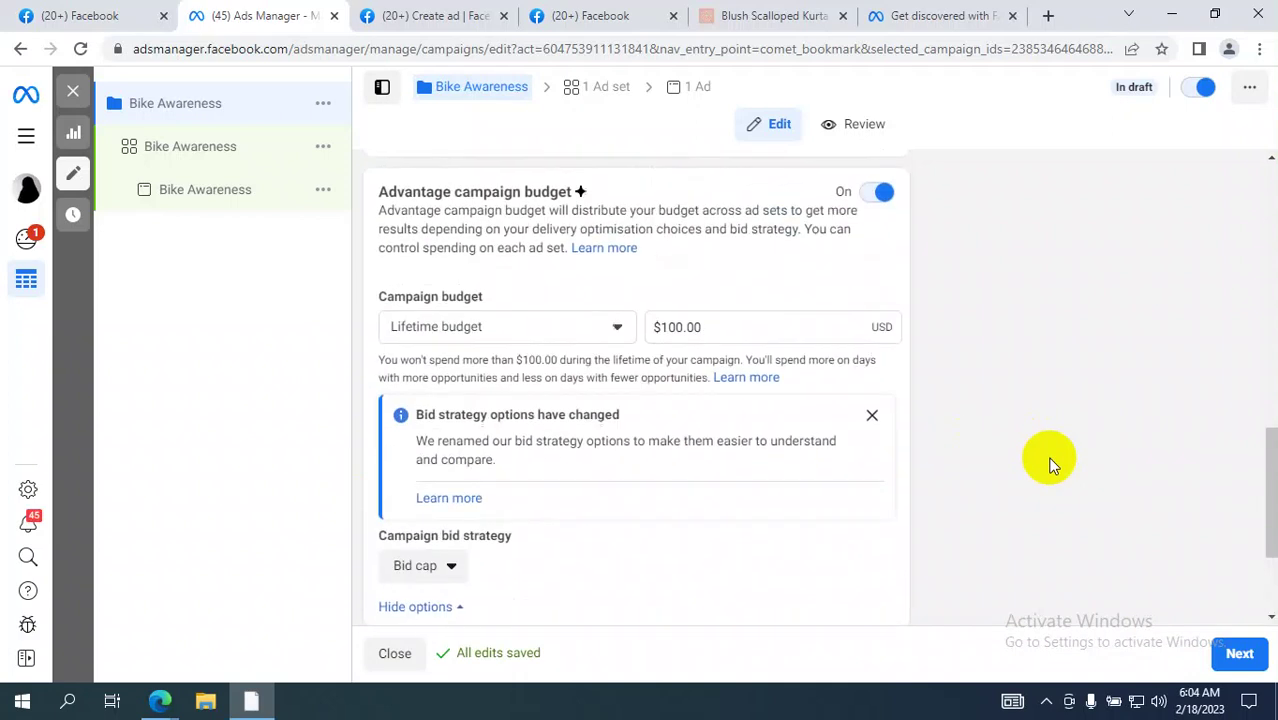
Step: Return the campaign bid strategy to Highest volume, accept the reset of bid strategy amounts, and recheck the available strategies
left_click(421, 578)
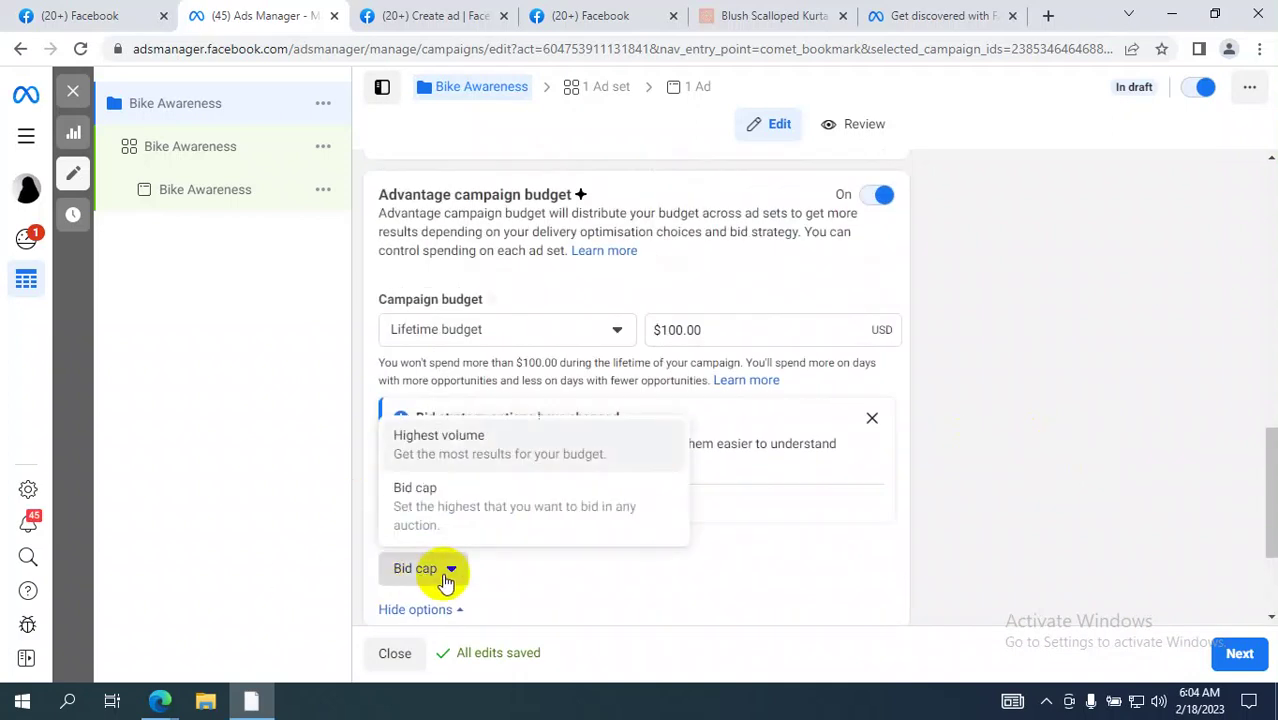
left_click(447, 436)
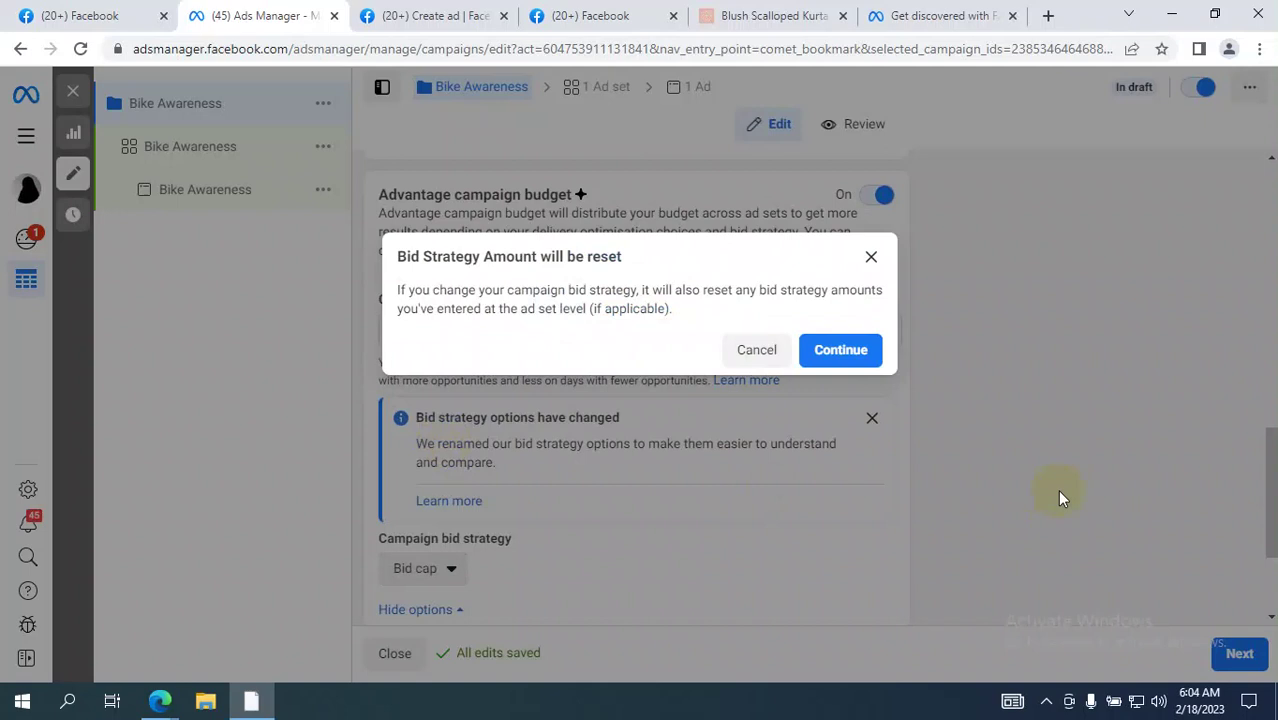
left_click(841, 350)
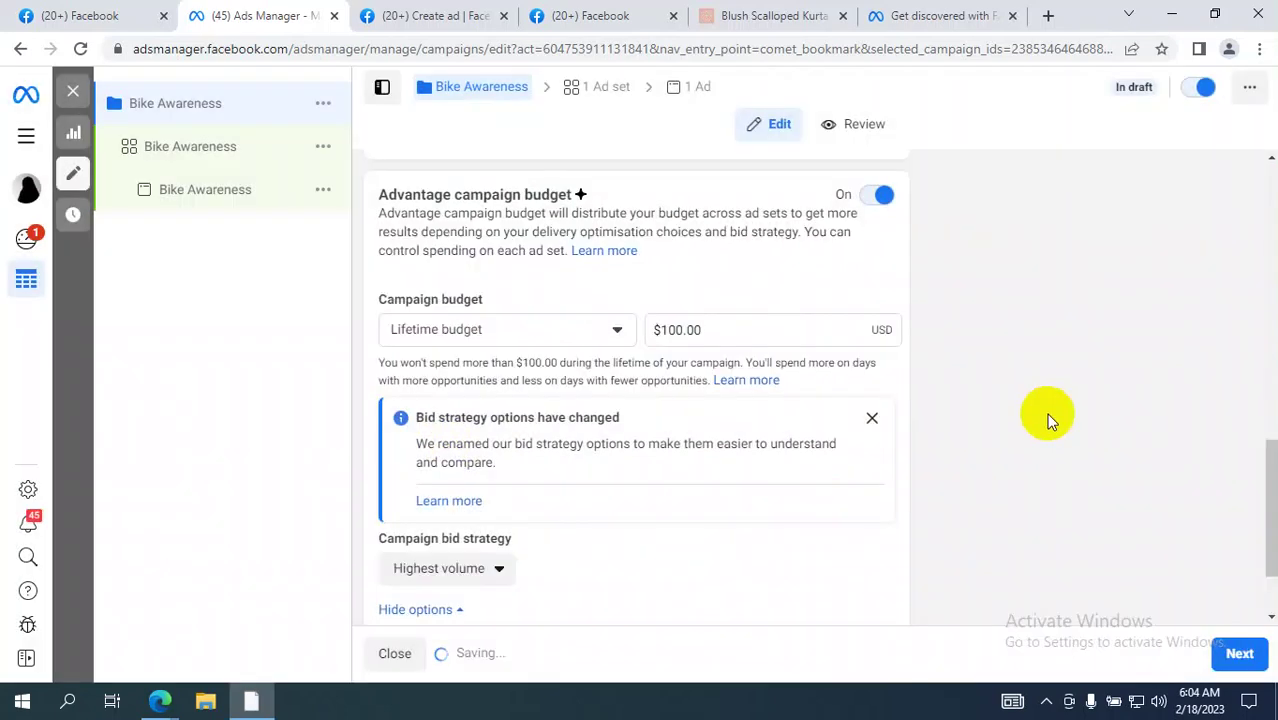
scroll(1048, 414, "down", 1)
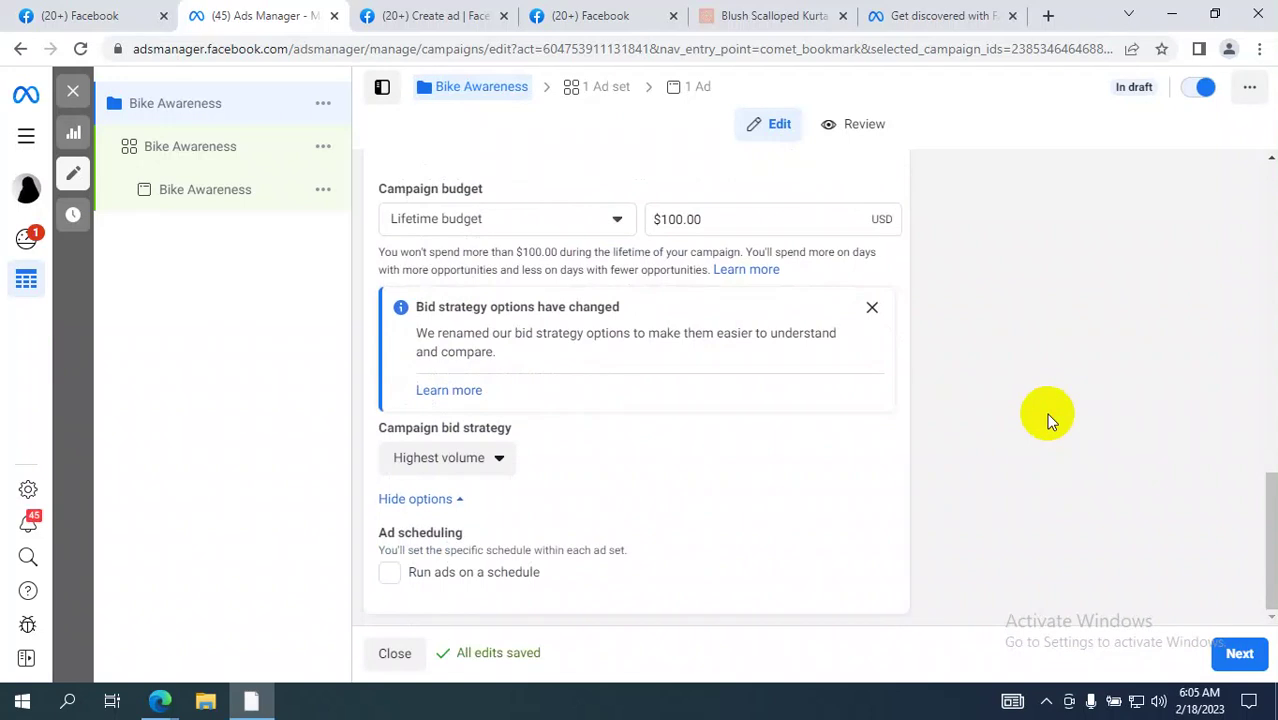
left_click(470, 460)
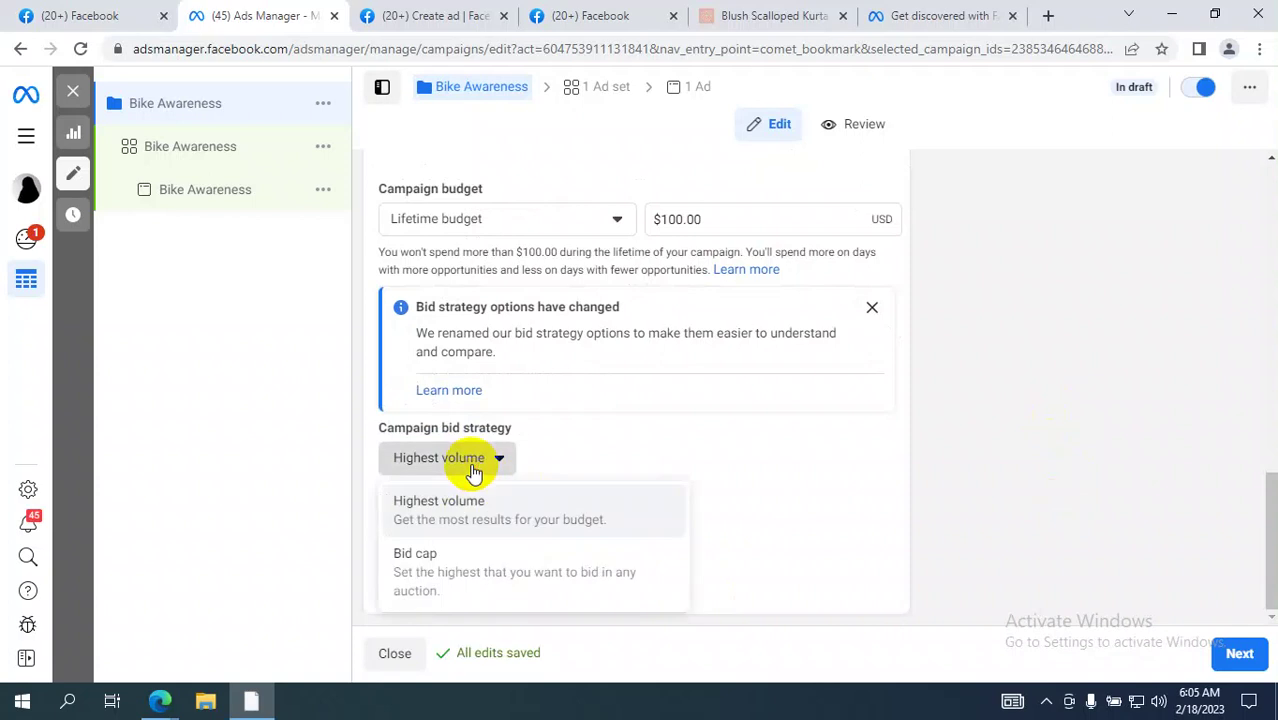
left_click(470, 460)
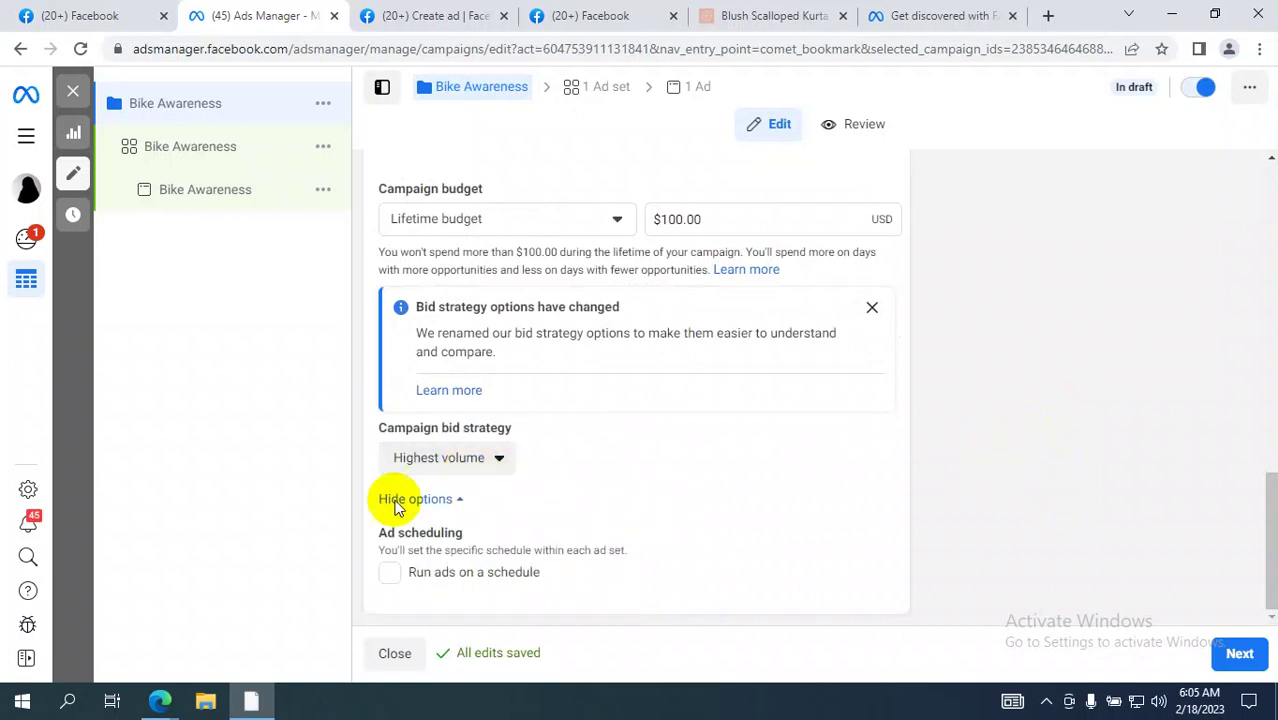
Step: Enable running ads on a schedule in the Bike Awareness campaign's ad scheduling settings
scroll(1248, 500, "up", 3)
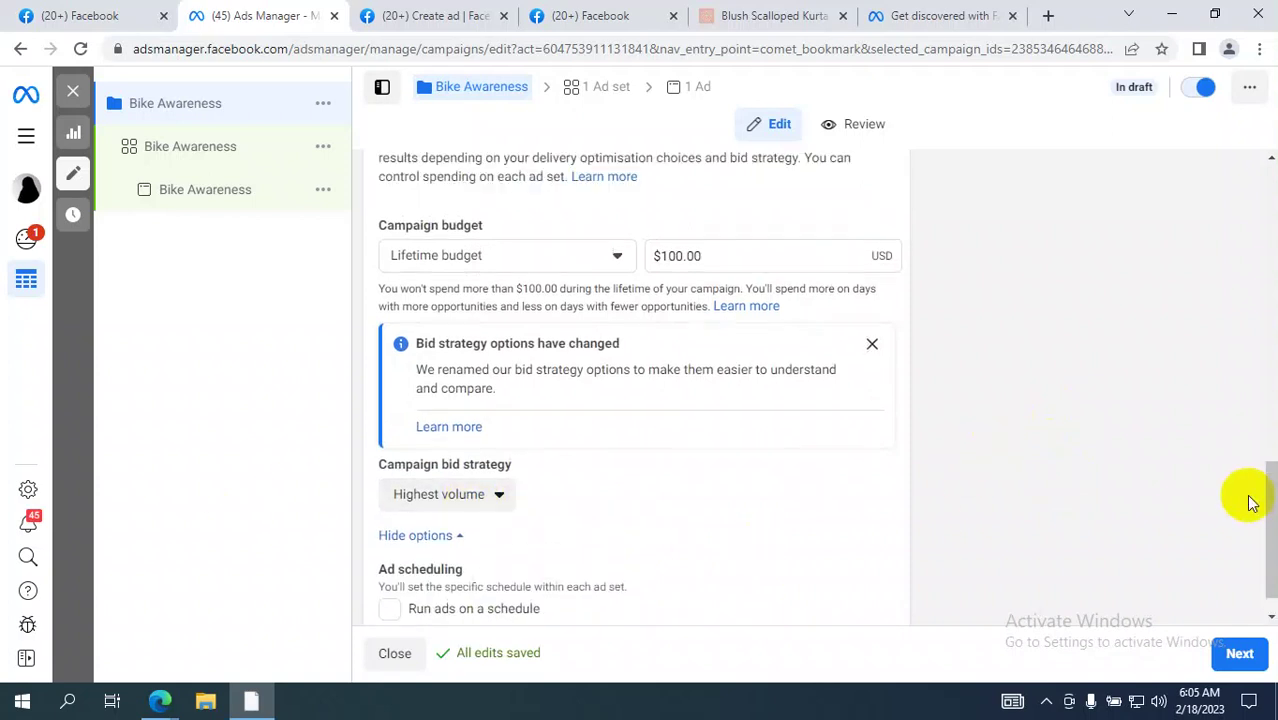
scroll(1005, 351, "down", 3)
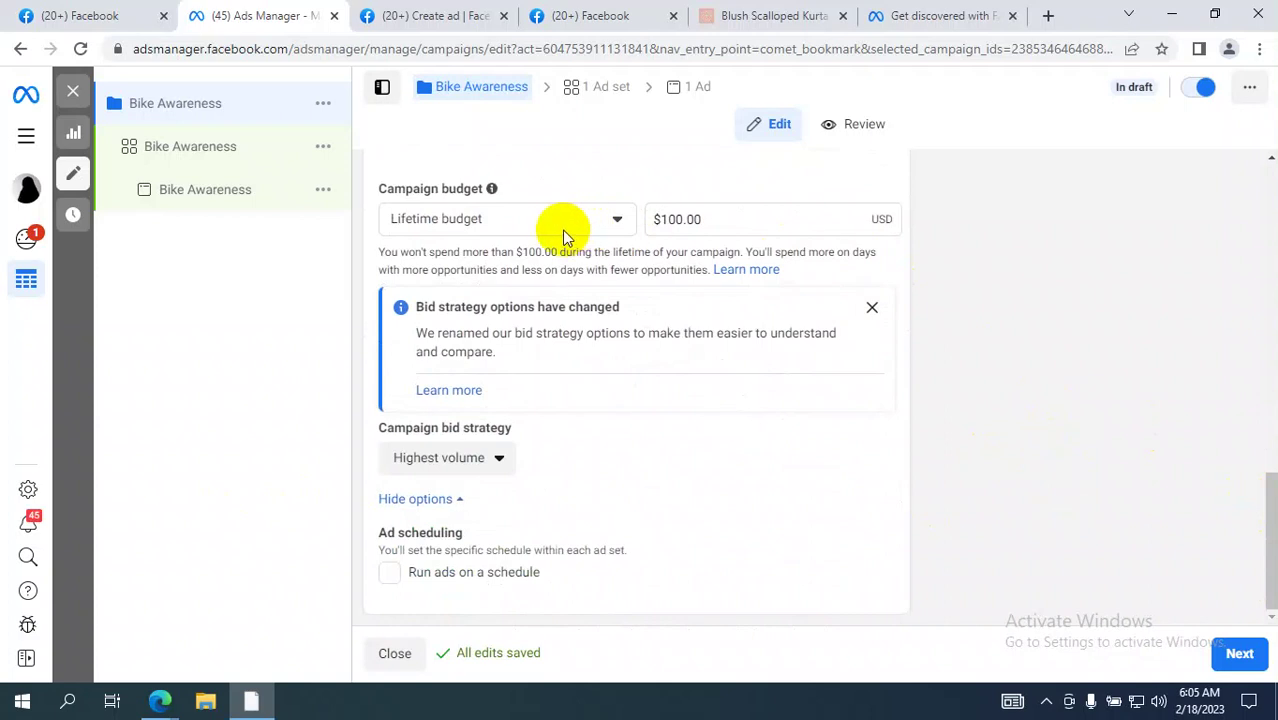
left_click(1258, 656)
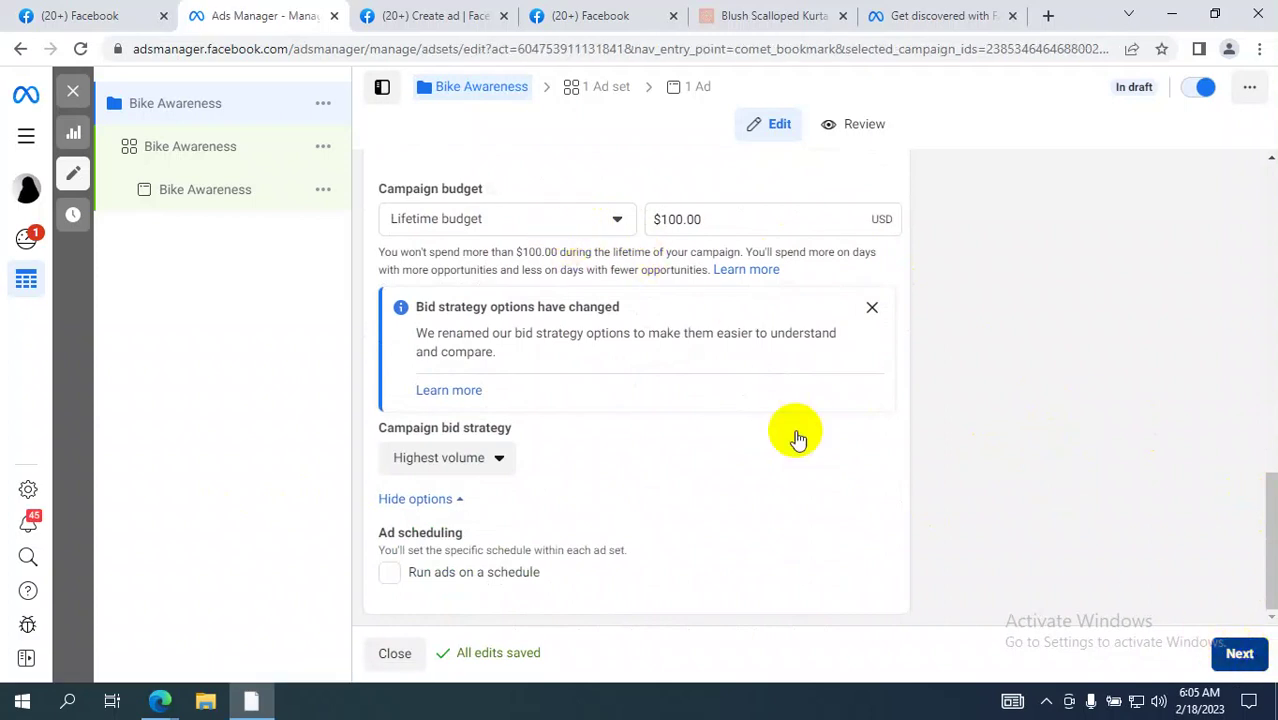
left_click(150, 104)
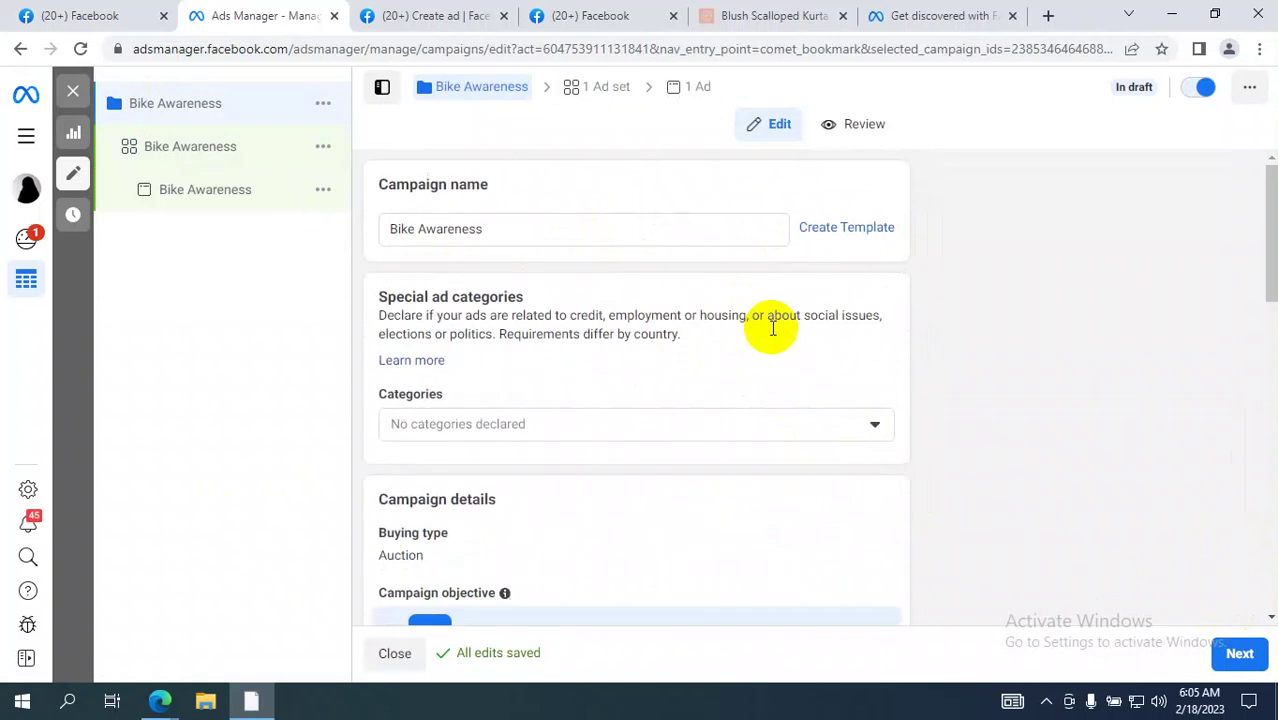
scroll(775, 335, "down", 15)
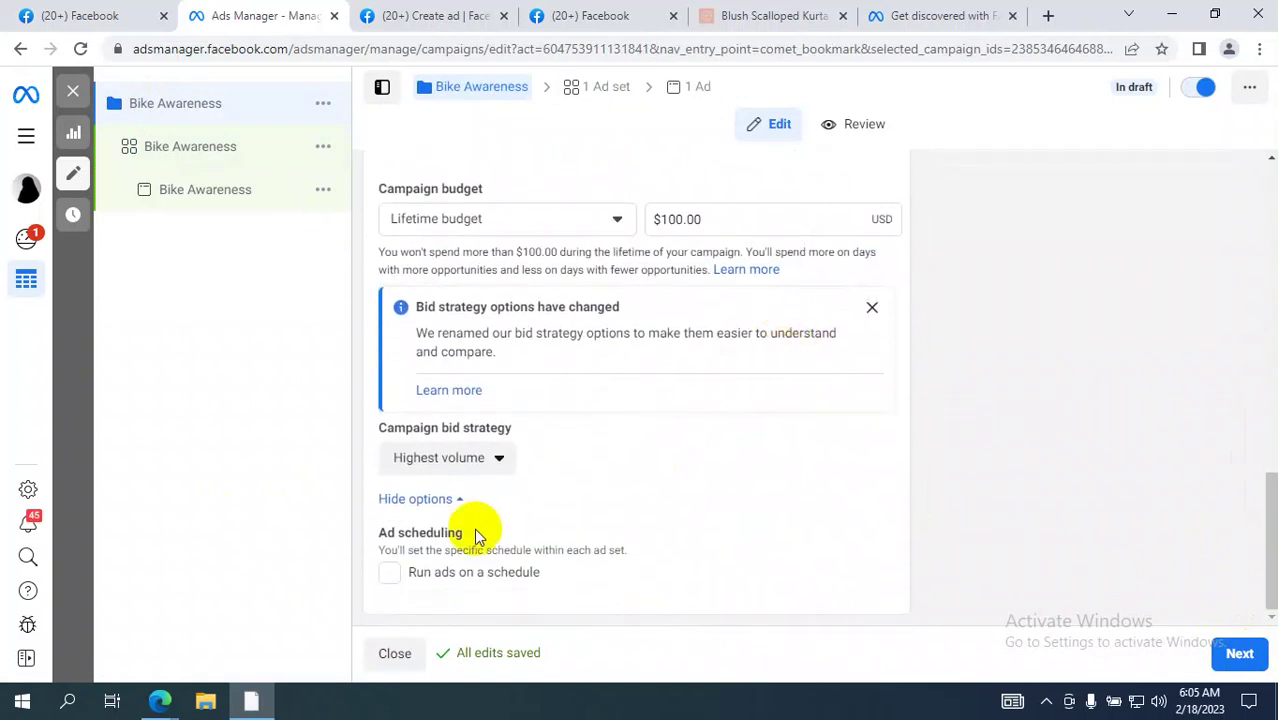
left_click(389, 572)
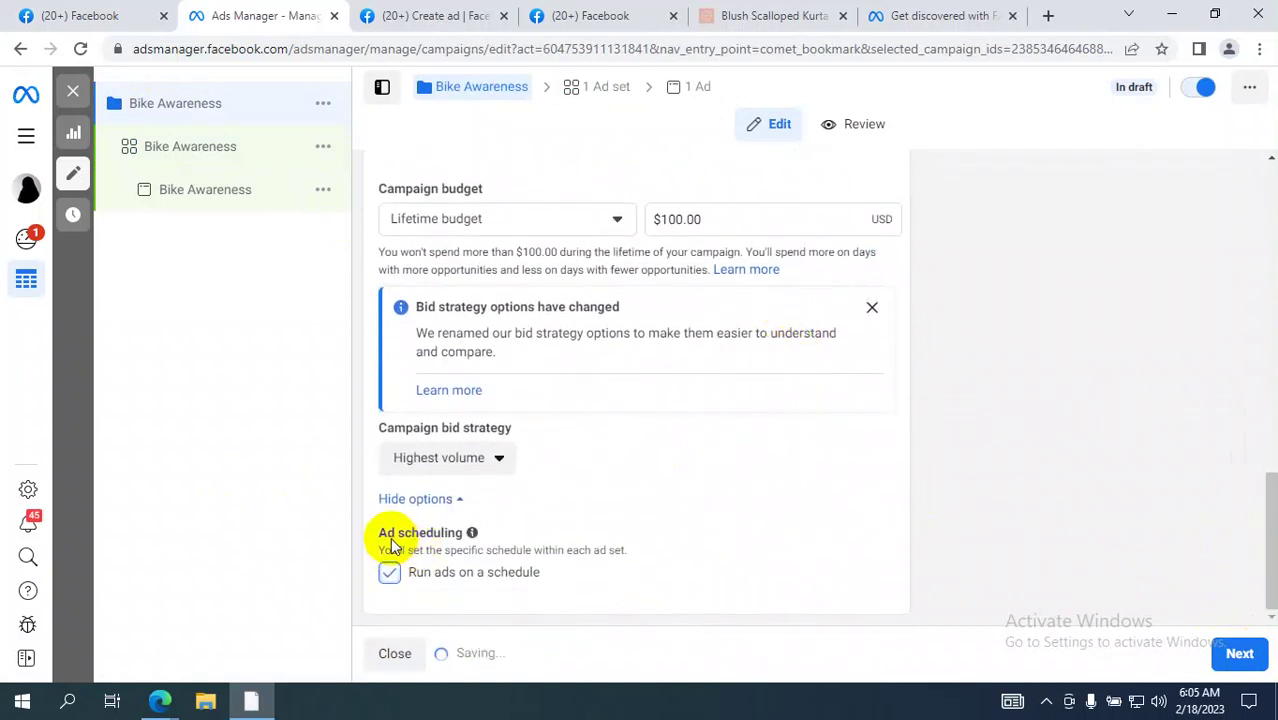
double_click(458, 534)
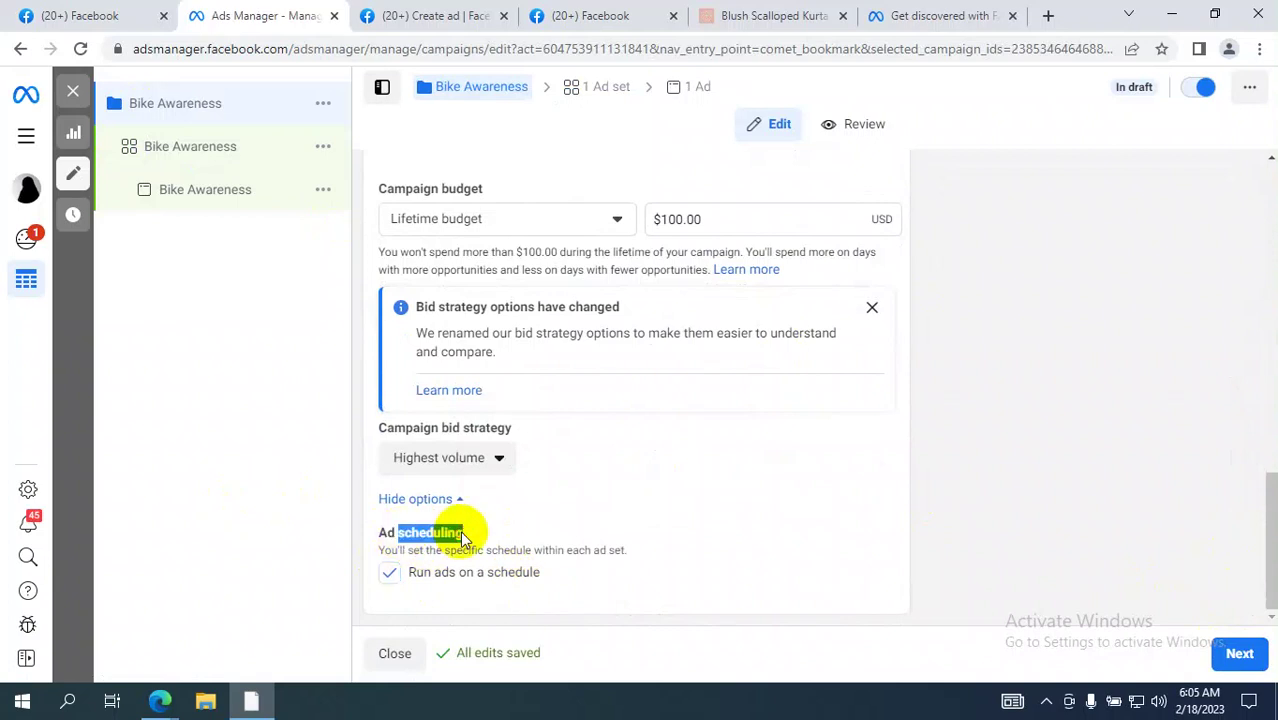
left_click(381, 552)
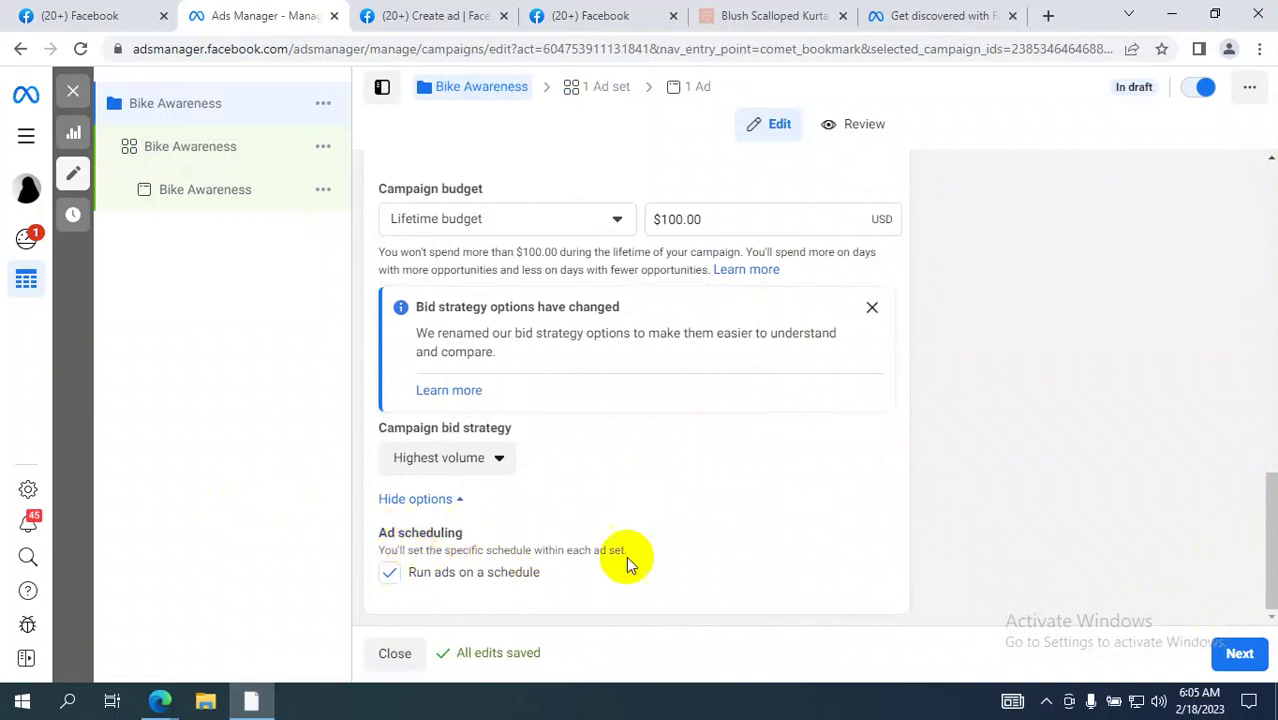
Step: In the ad set's schedule, reset the start date to today and set the end date to 27/3/2023
left_click(1242, 656)
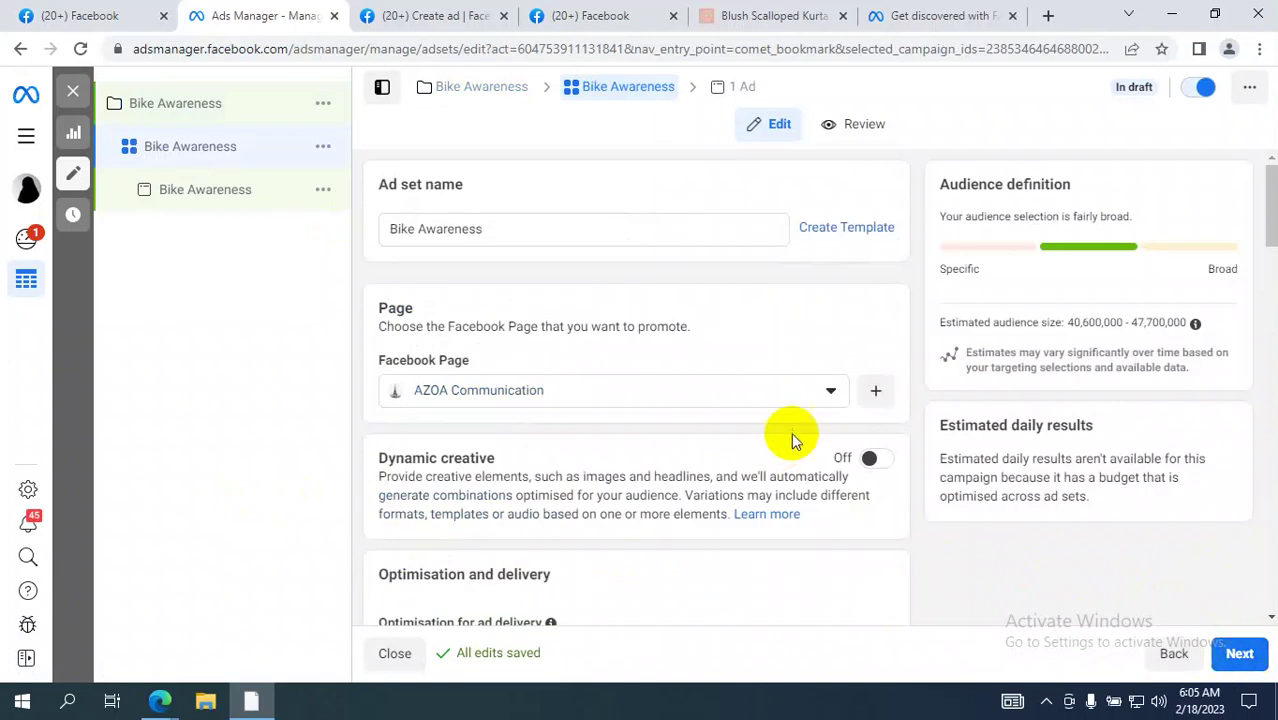
scroll(773, 425, "down", 5)
scroll(773, 425, "down", 3)
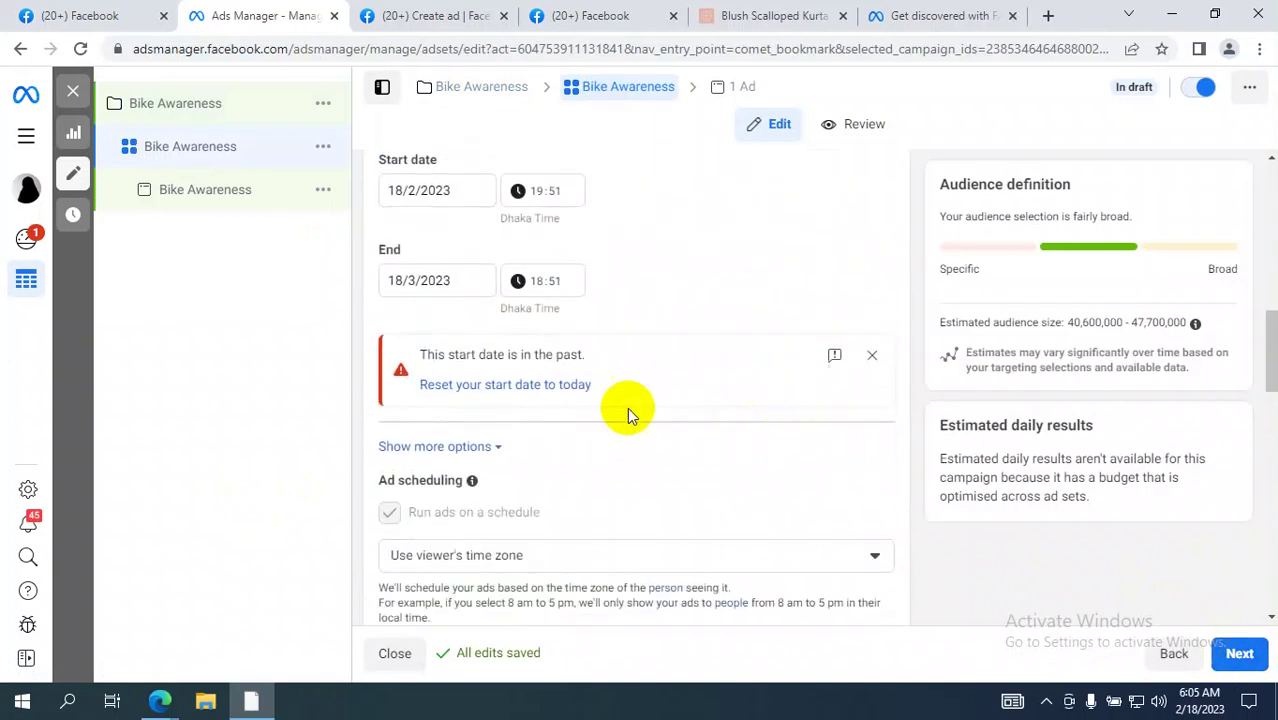
left_click(553, 387)
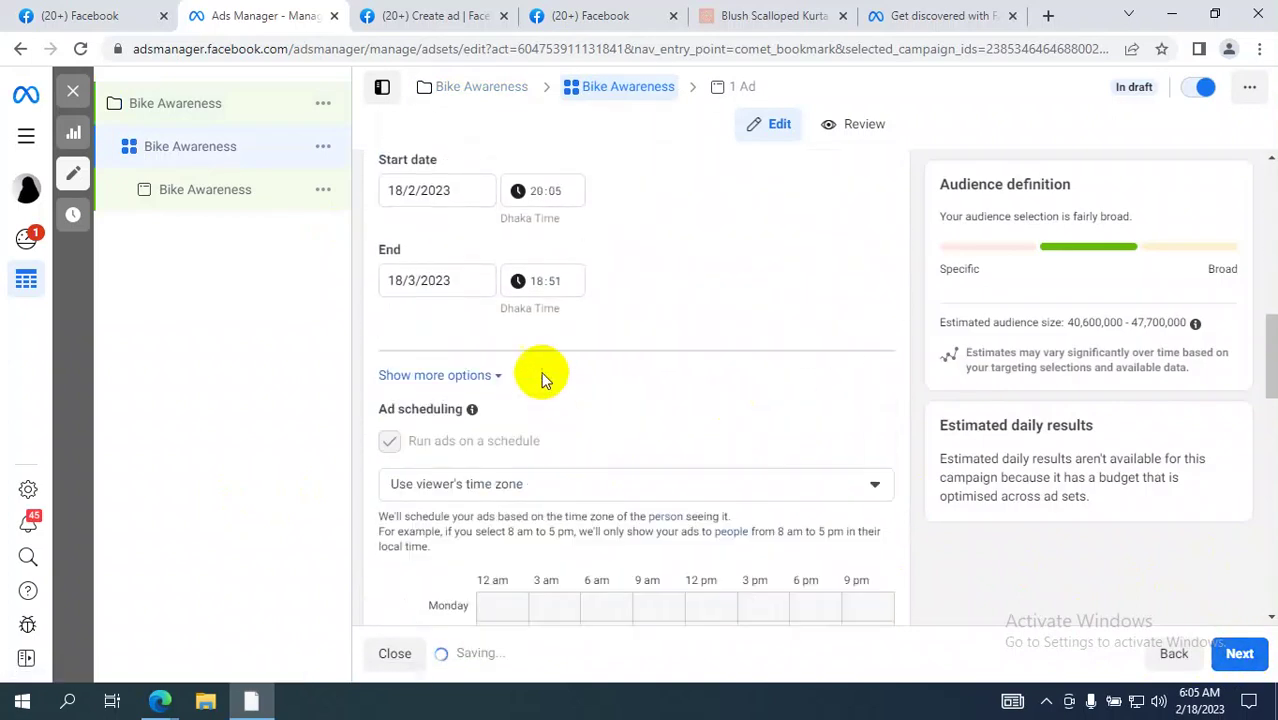
left_click(416, 190)
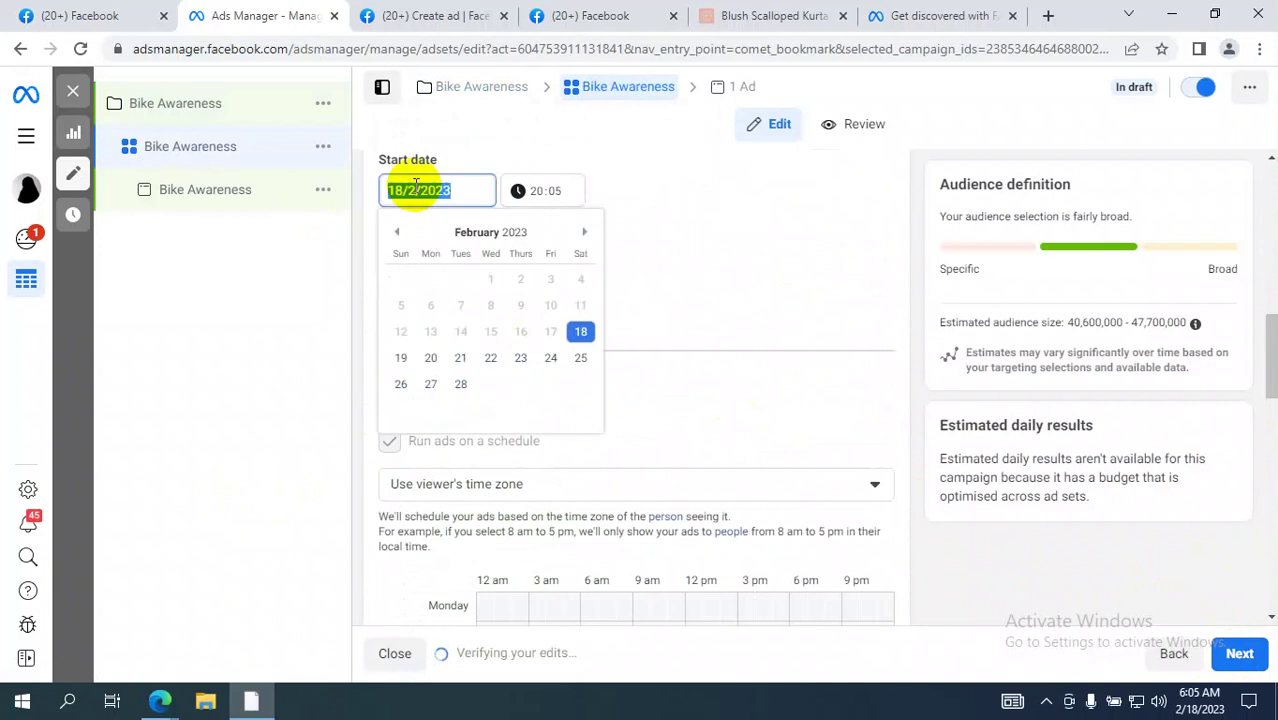
left_click(651, 200)
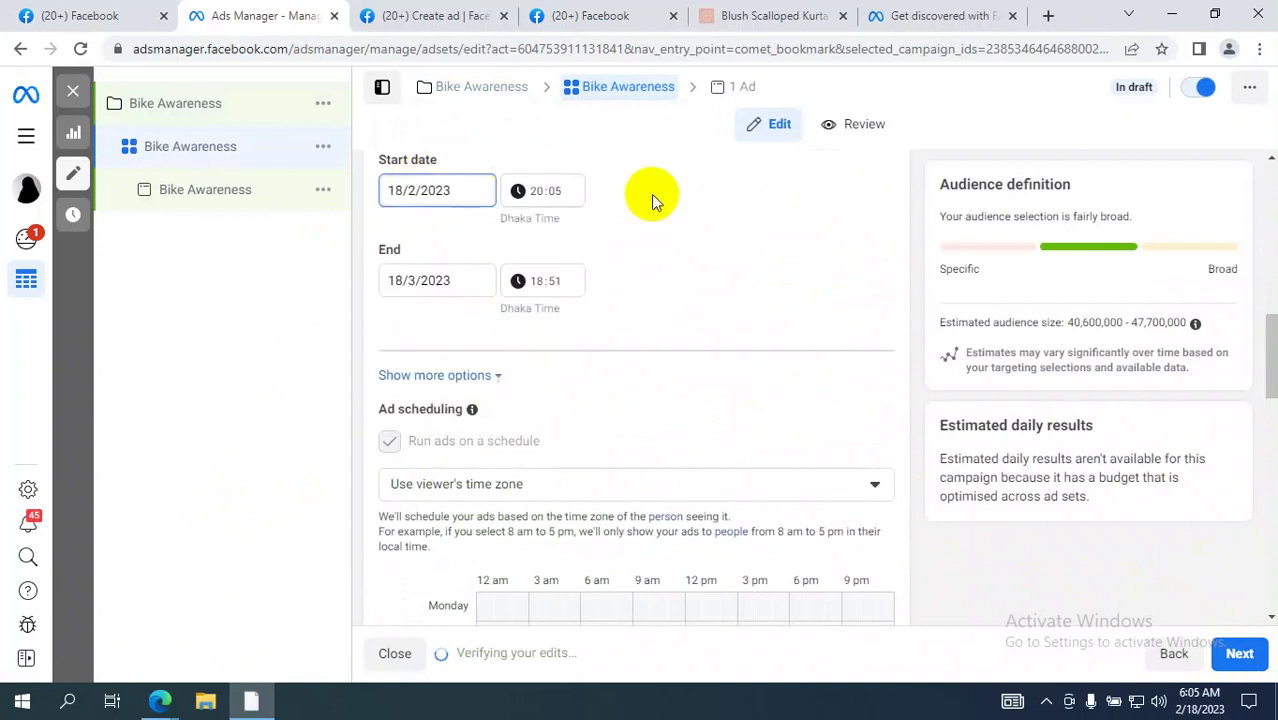
left_click(404, 275)
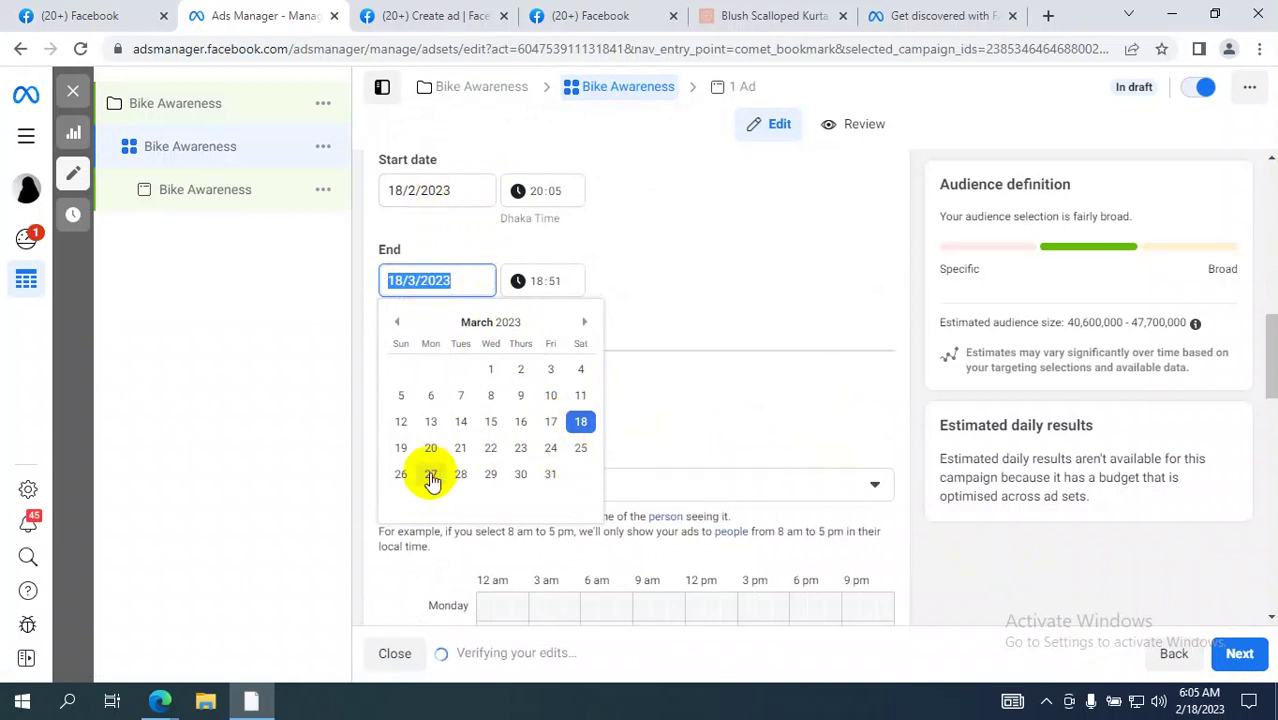
left_click(431, 475)
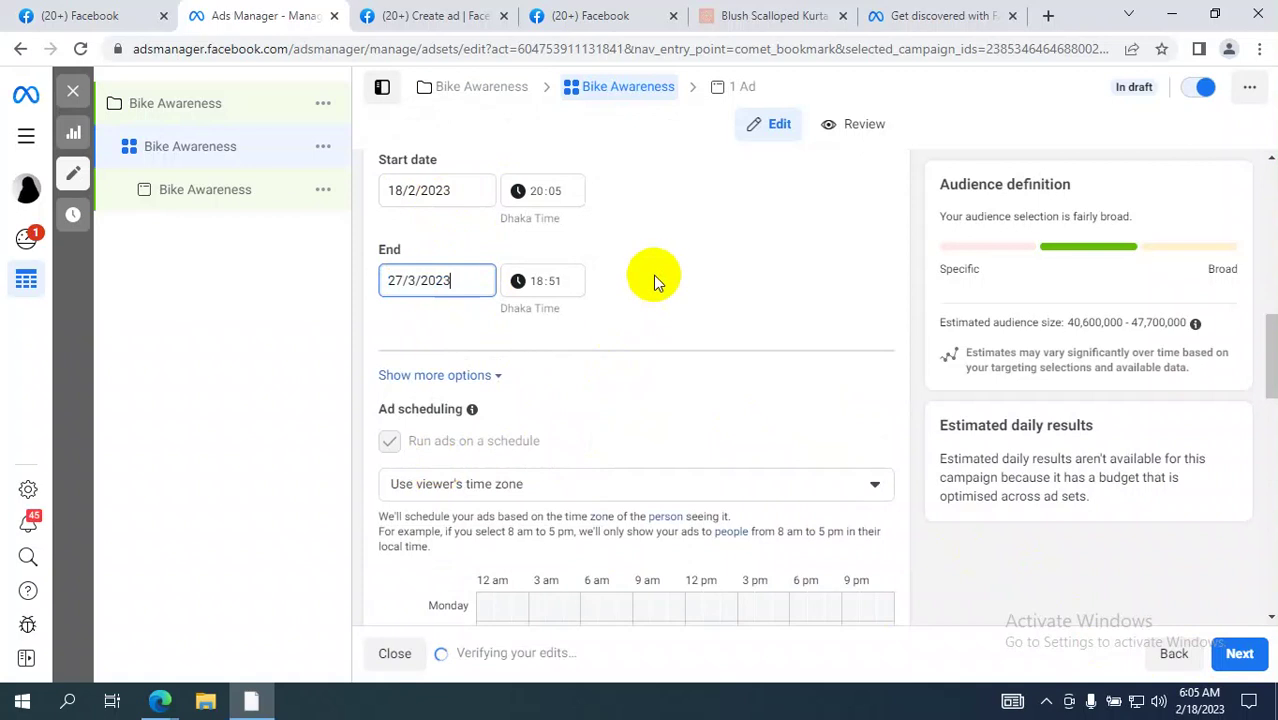
Step: Schedule the ads from 9 am to midnight on Monday through Thursday in the ad set's weekly grid
scroll(671, 278, "down", 4)
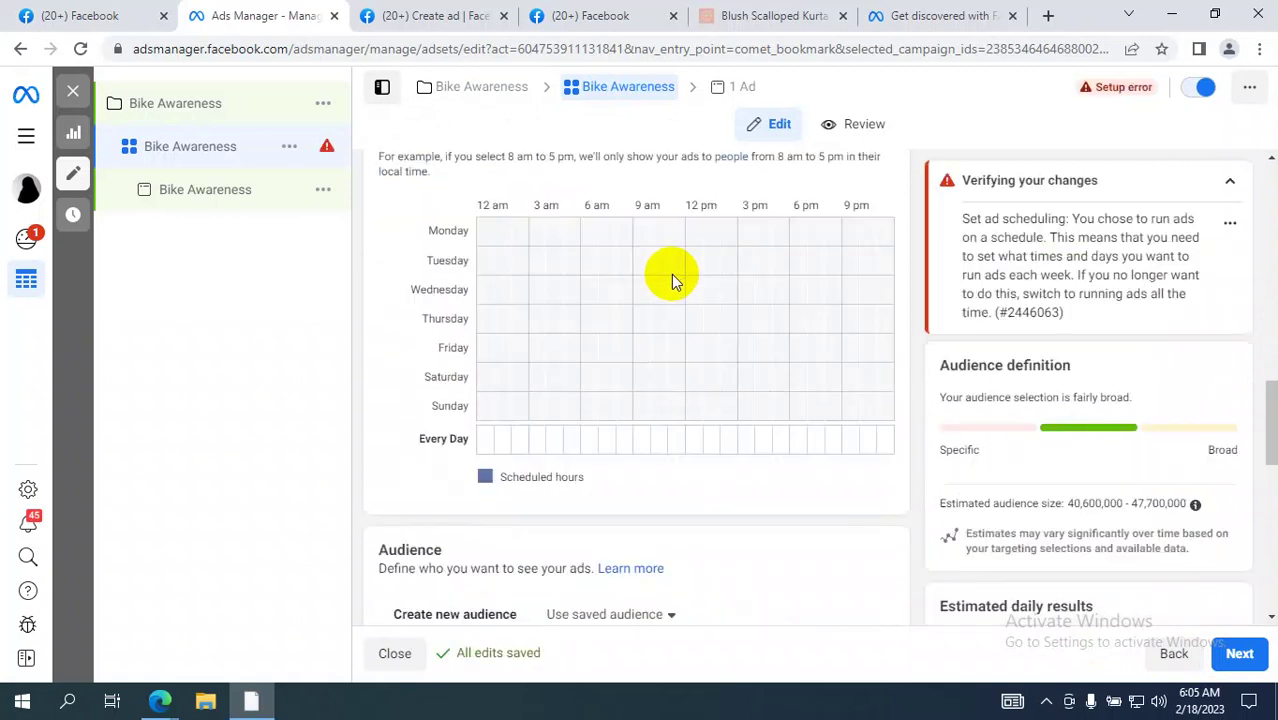
scroll(660, 277, "up", 1)
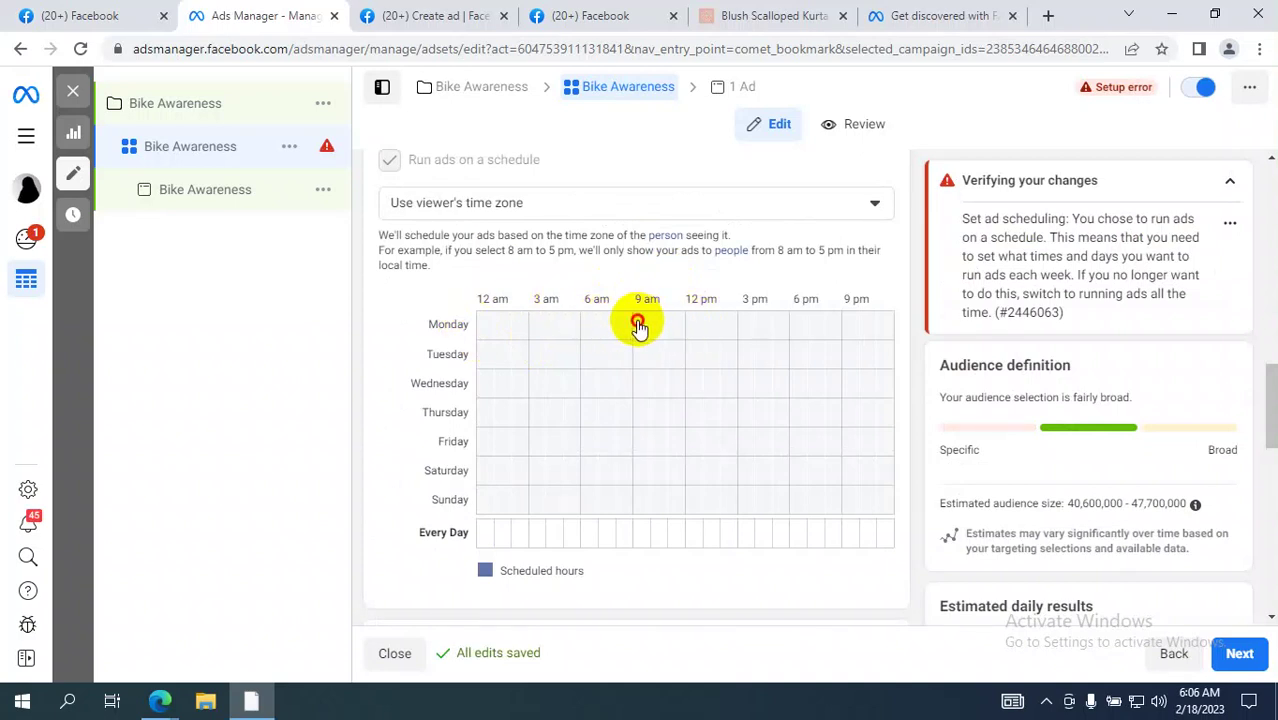
left_click_drag(638, 326, 884, 337)
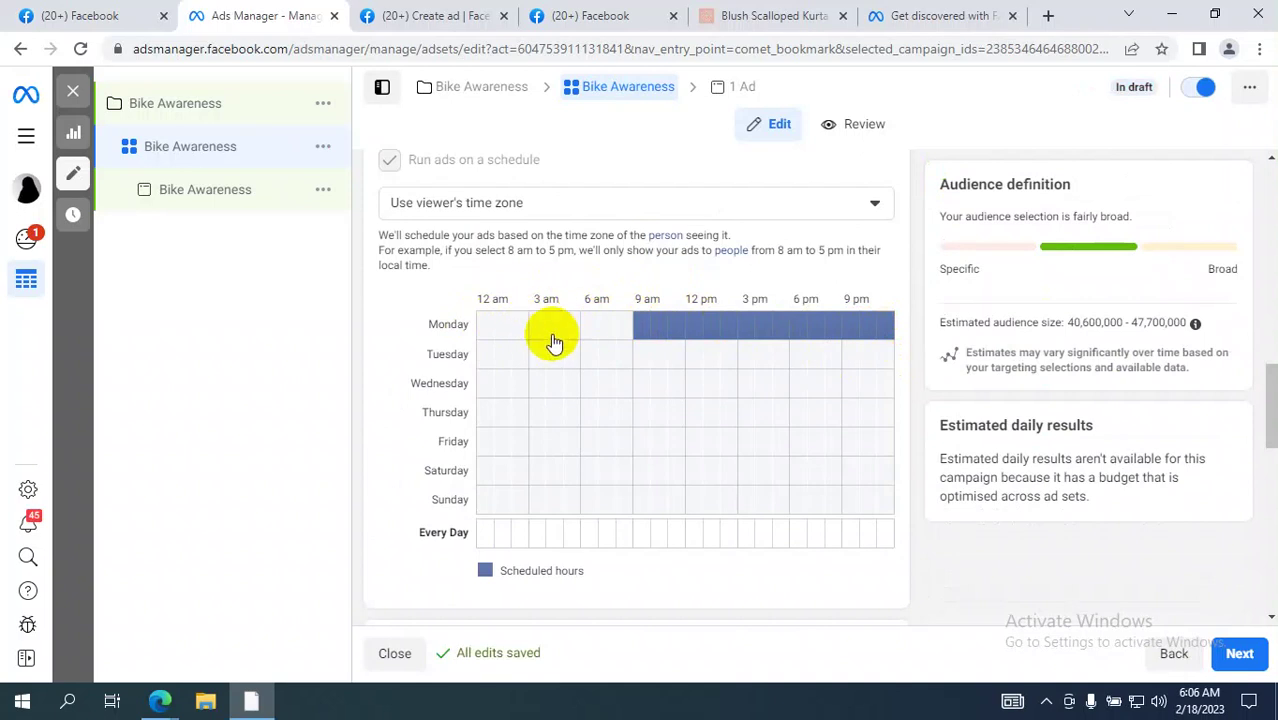
left_click_drag(645, 360, 893, 371)
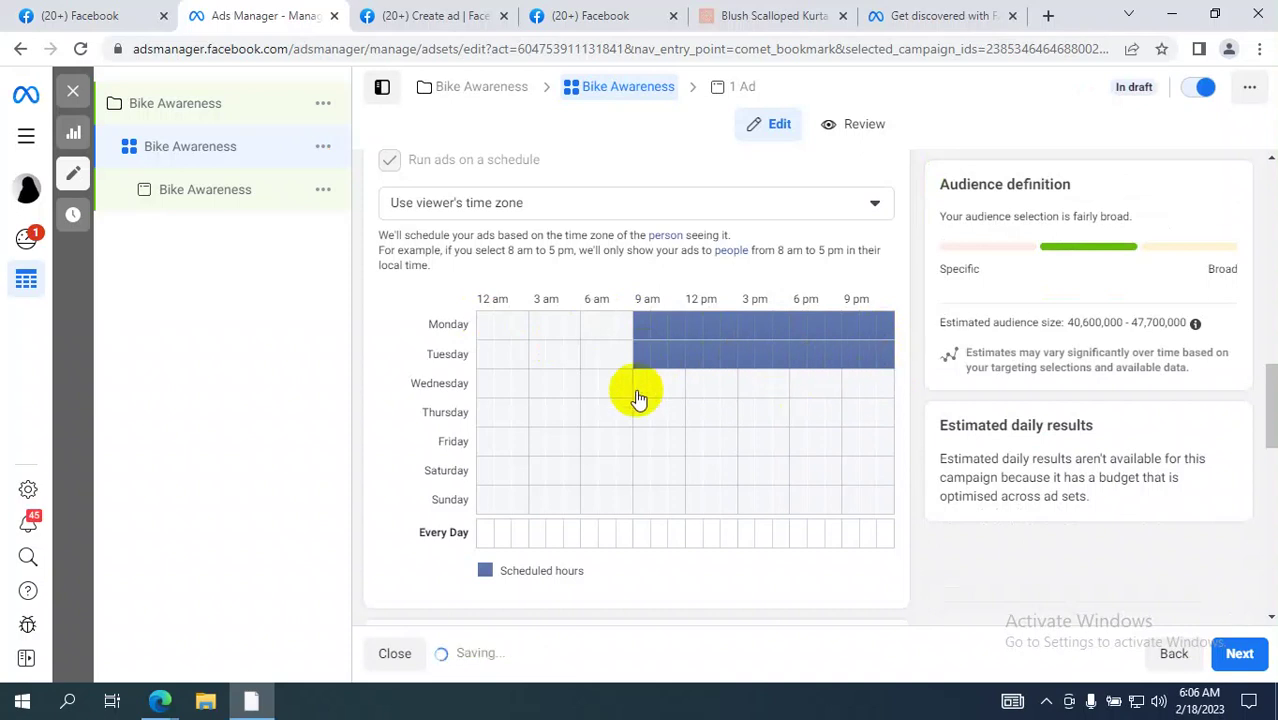
left_click_drag(639, 398, 893, 399)
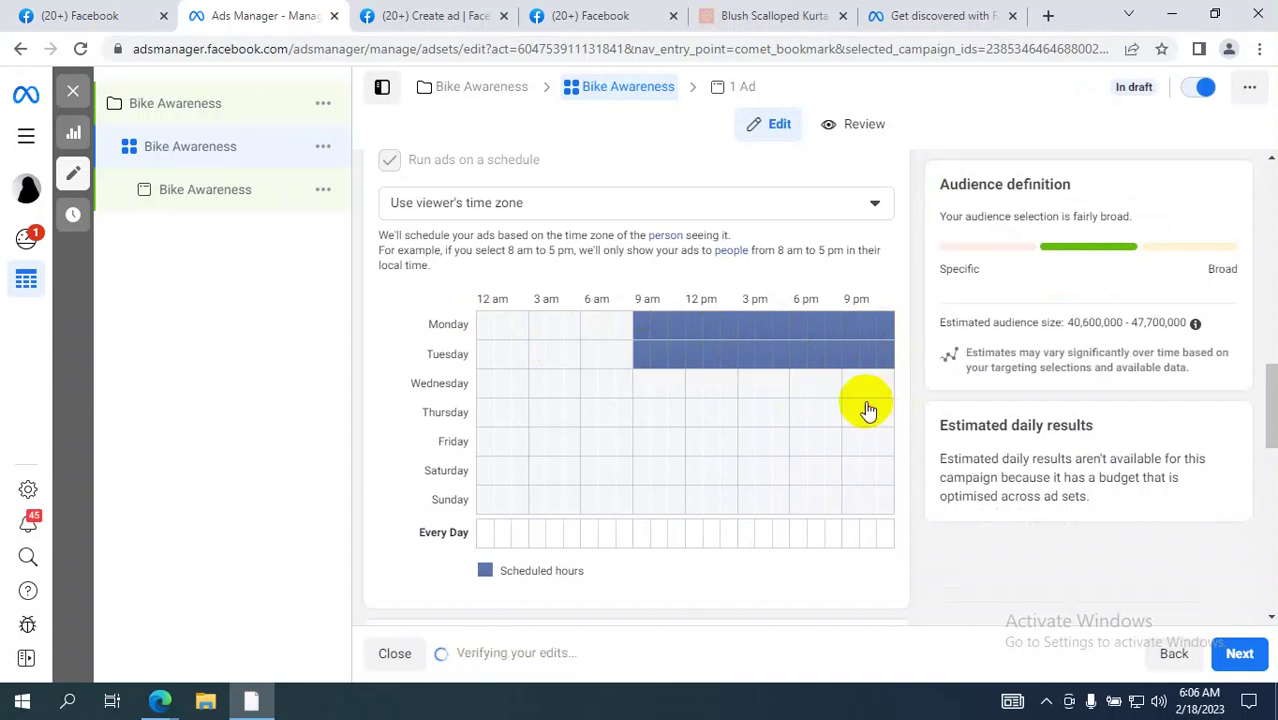
mouse_move(645, 386)
left_mouse_down()
mouse_move(862, 400)
mouse_move(888, 390)
mouse_move(903, 428)
mouse_move(649, 389)
left_mouse_up()
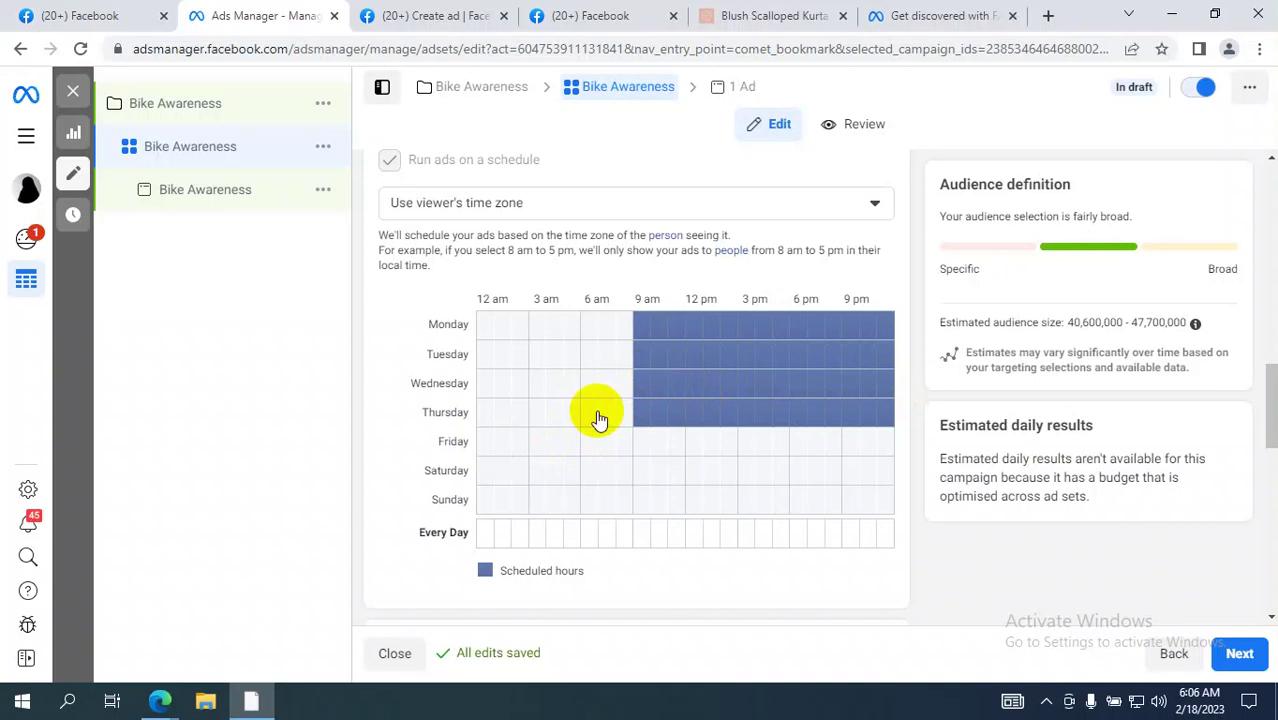
Step: Schedule the ads from 9 am to midnight on Saturday and Sunday, and all day on Friday
left_click(640, 470)
left_click_drag(640, 470, 882, 520)
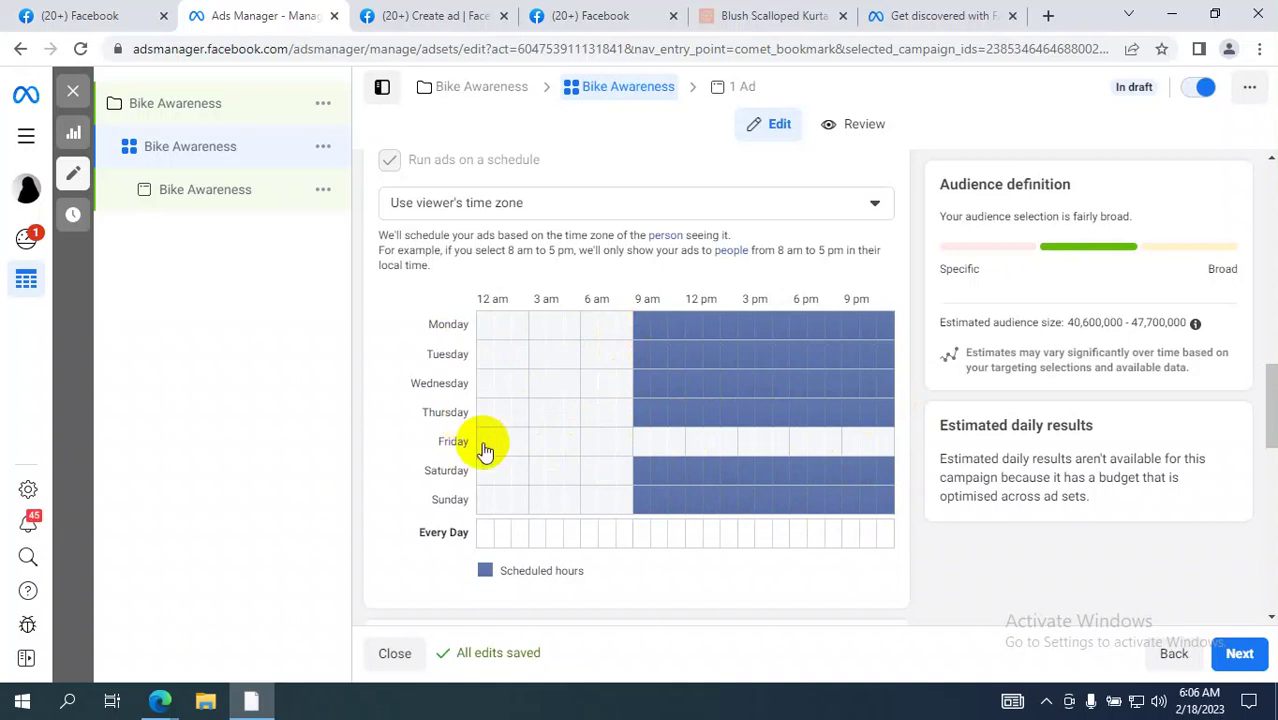
left_click_drag(481, 444, 895, 452)
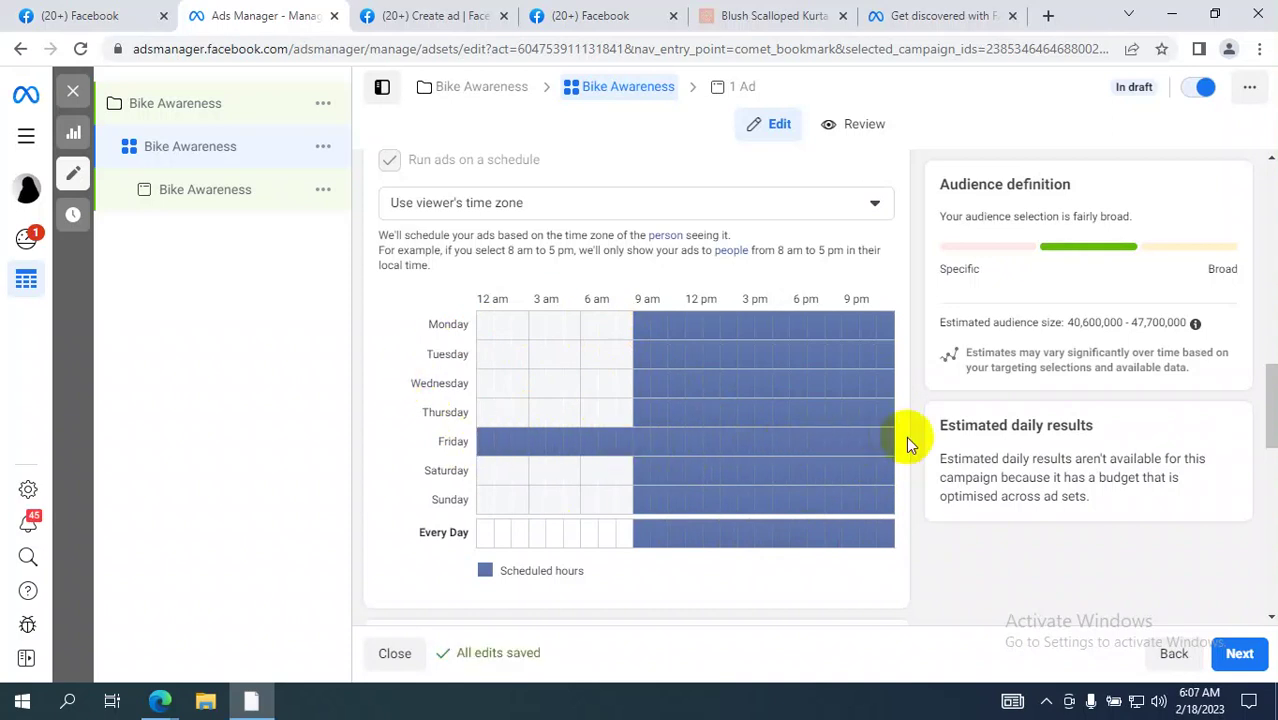
Step: Return to the Bike Awareness campaign settings and change the campaign budget type to Daily budget
scroll(911, 436, "down", 1)
scroll(514, 471, "up", 3)
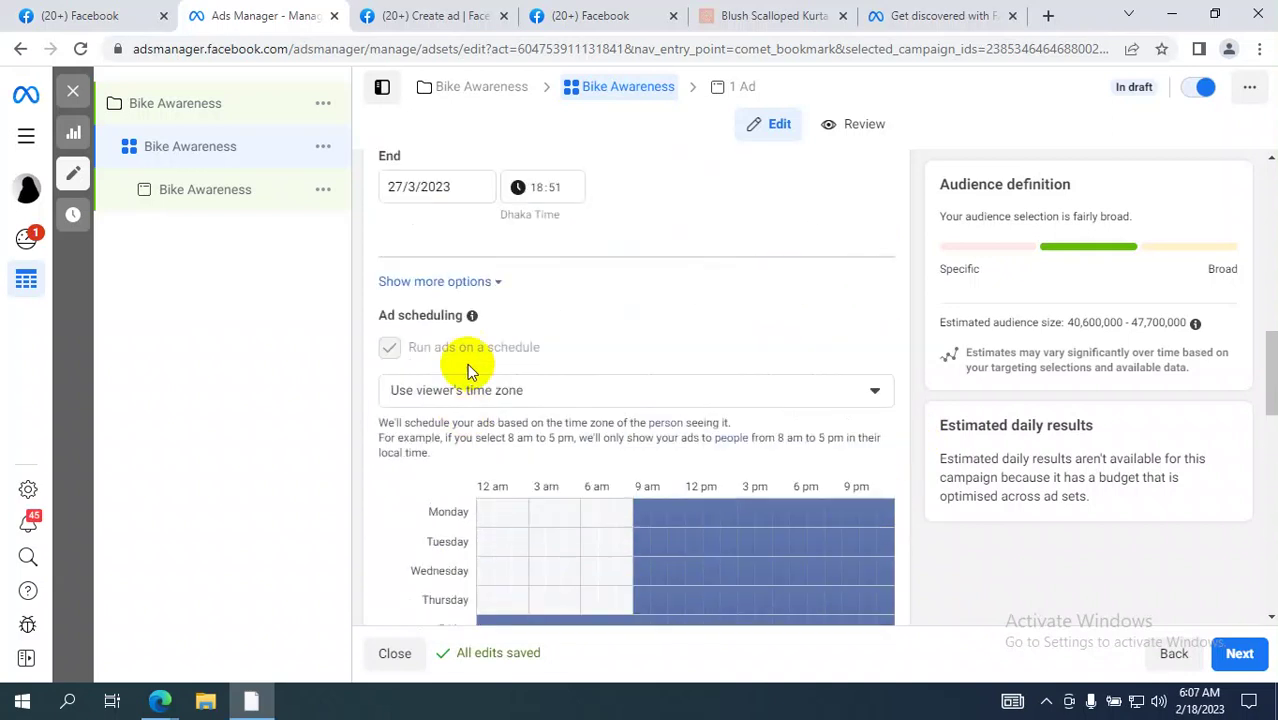
scroll(520, 420, "down", 1)
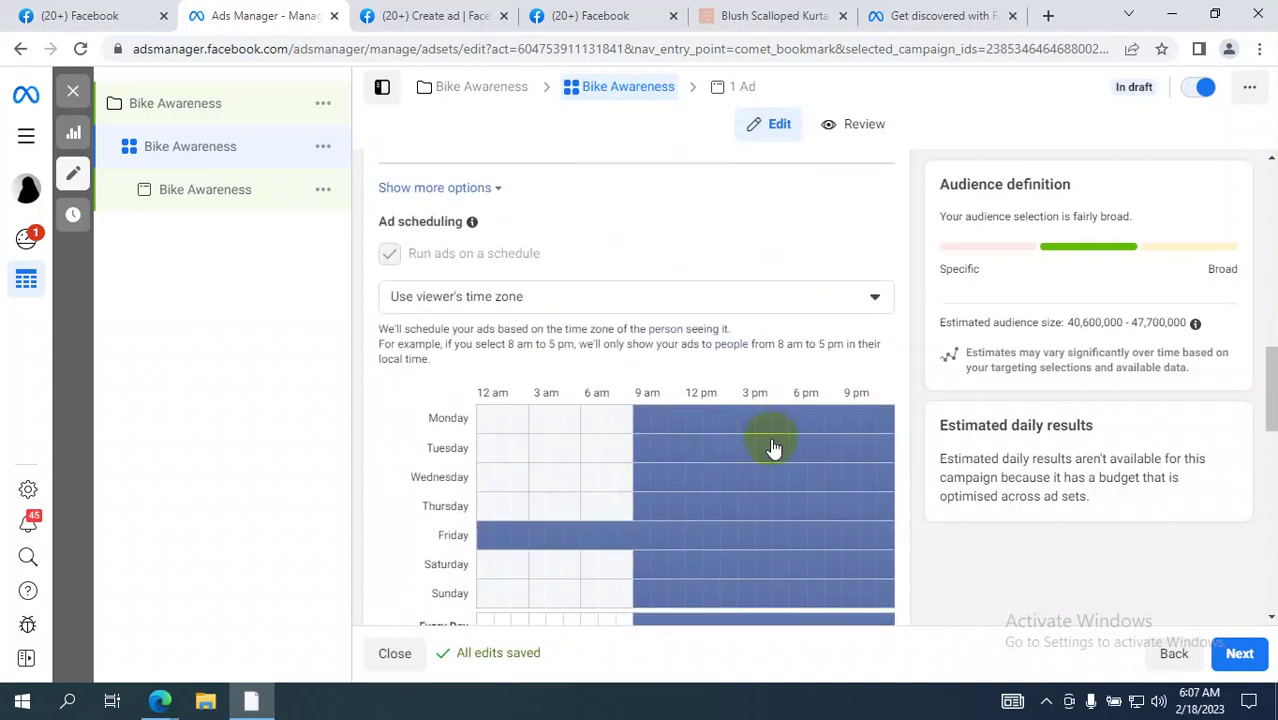
scroll(770, 445, "down", 2)
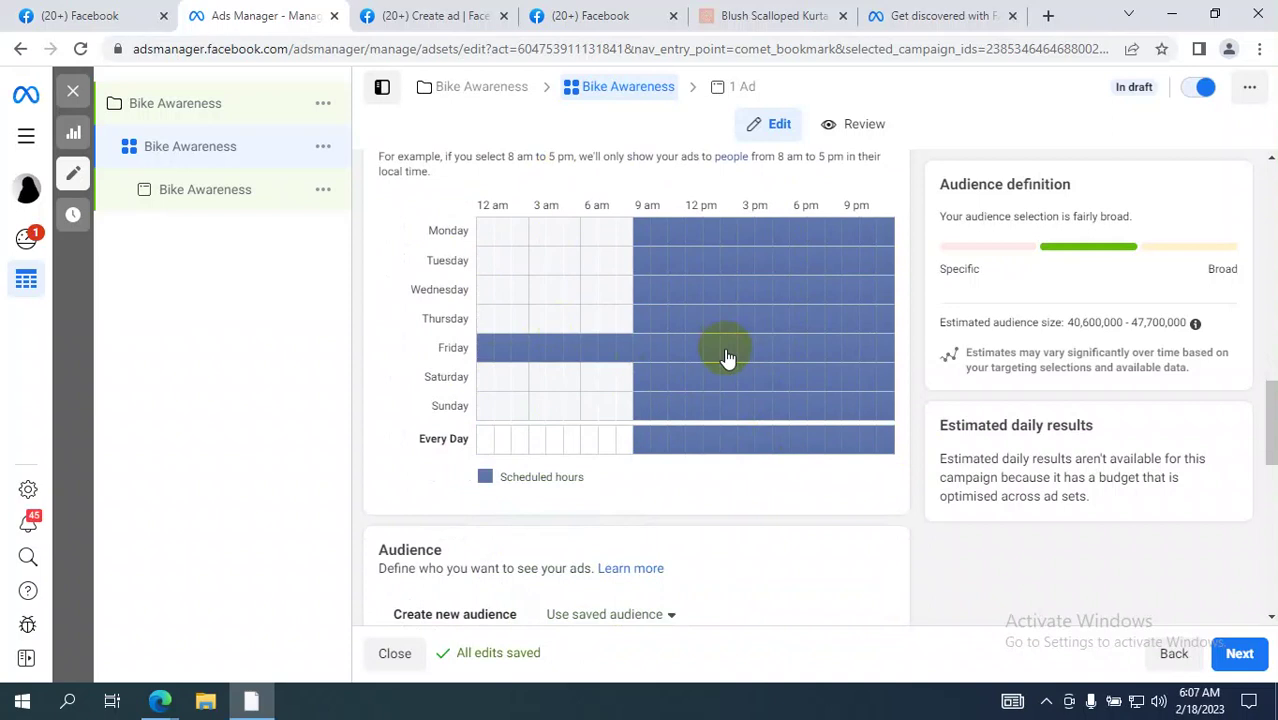
scroll(685, 330, "up", 1)
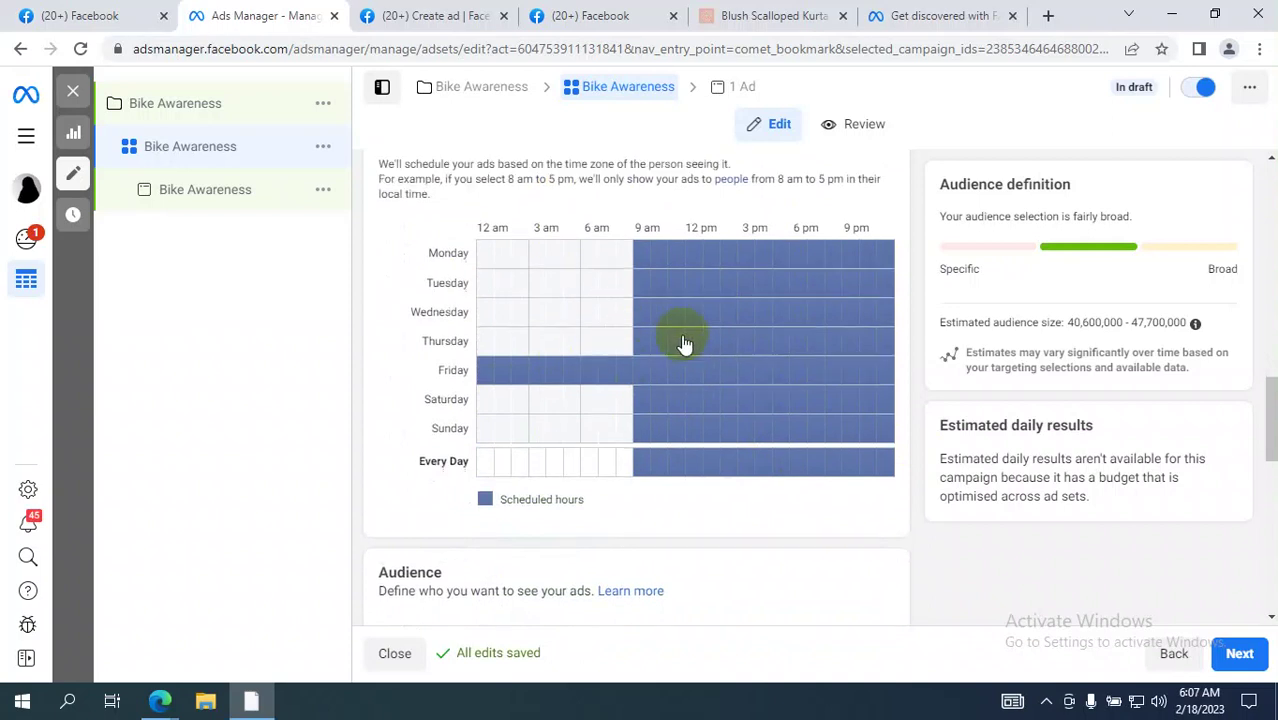
scroll(665, 442, "up", 6)
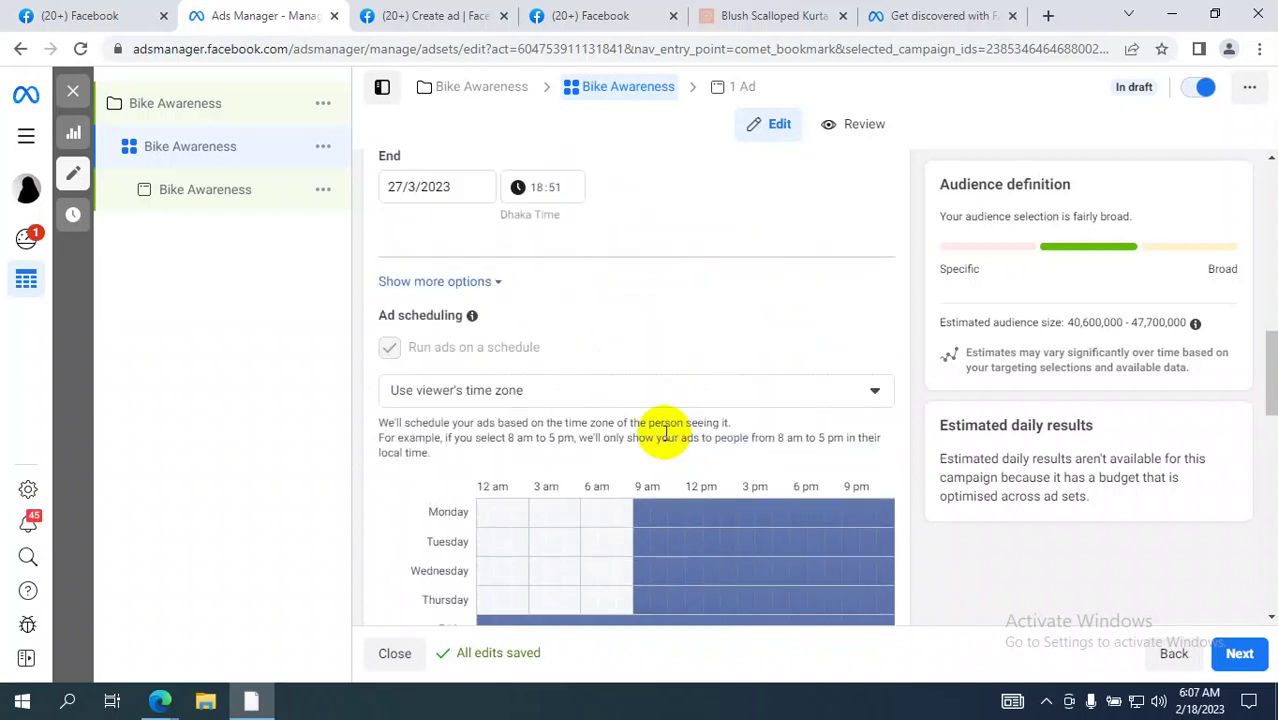
scroll(665, 433, "up", 5)
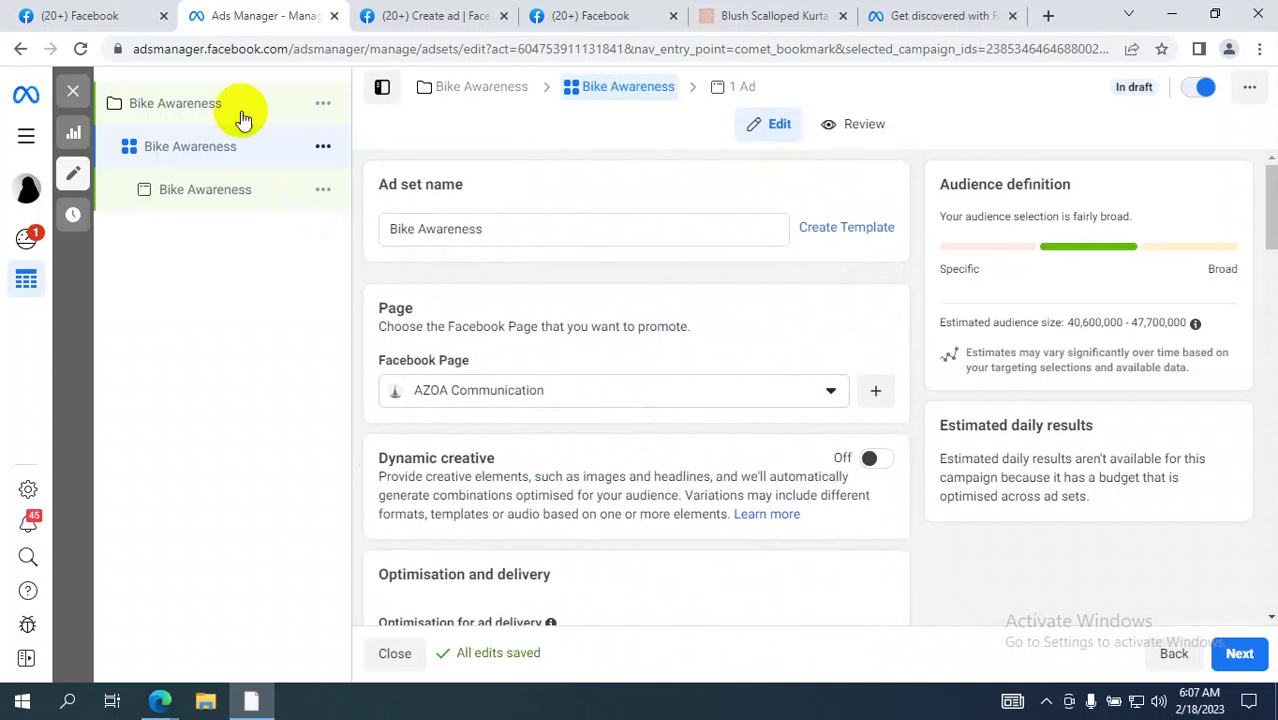
left_click(177, 118)
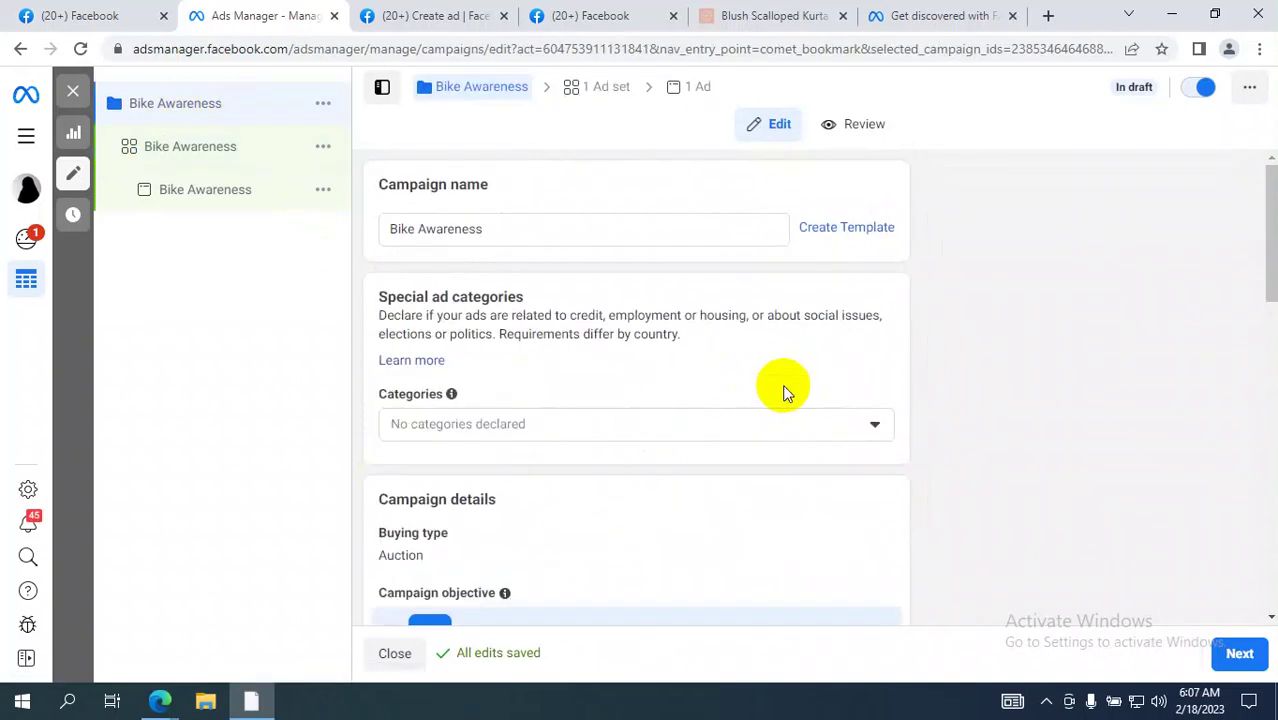
scroll(785, 391, "down", 4)
scroll(785, 391, "down", 8)
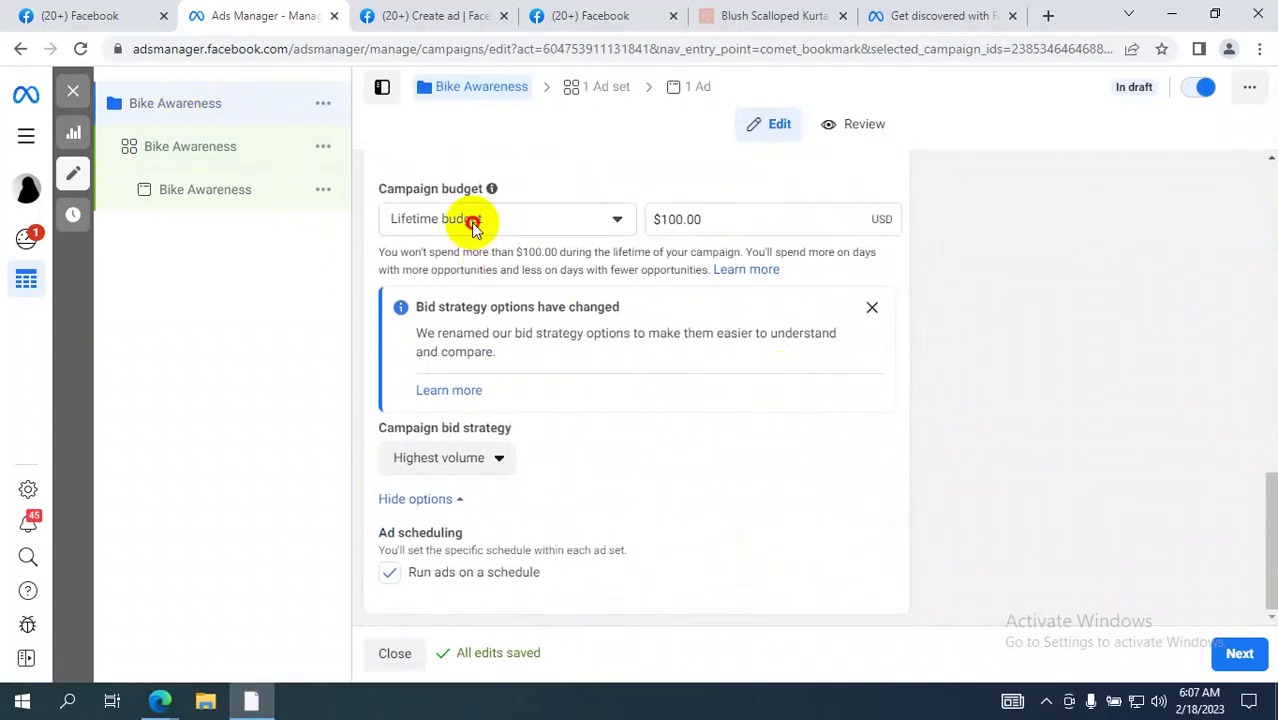
left_click(471, 218)
left_click(452, 268)
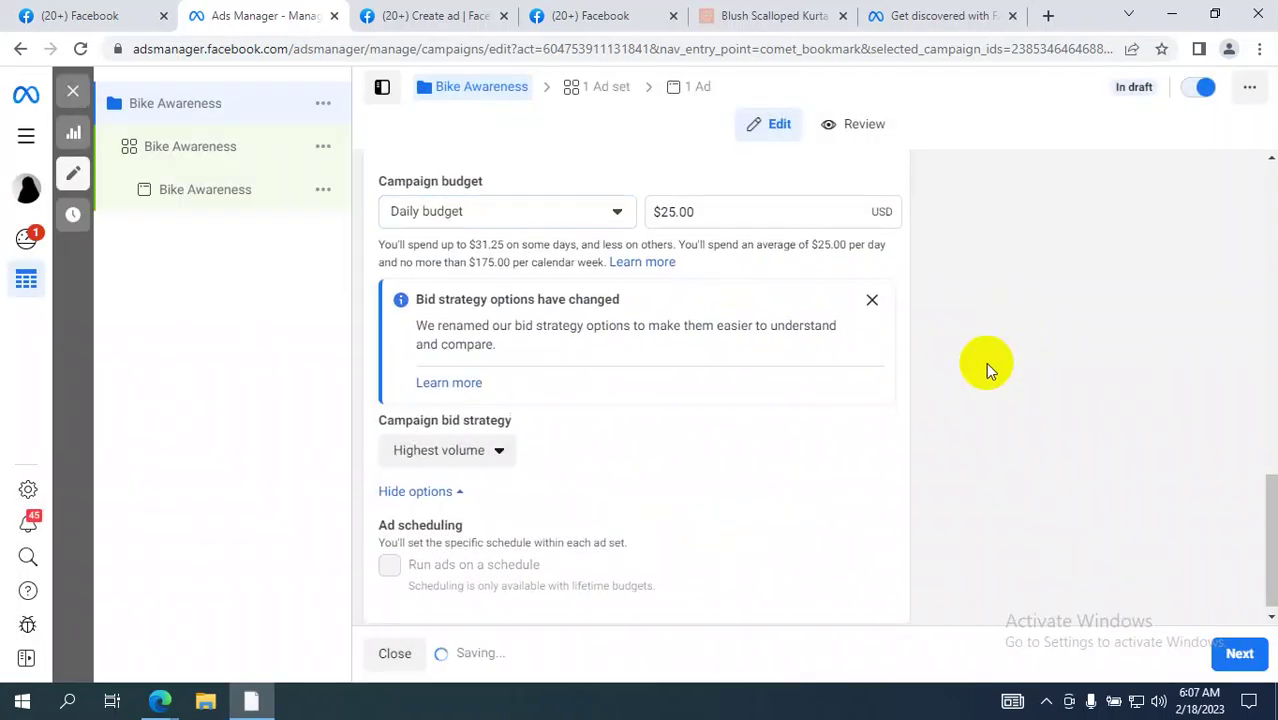
Step: Go back to the Bike Awareness ad set and examine its budget and schedule settings under the daily budget
left_click(1240, 652)
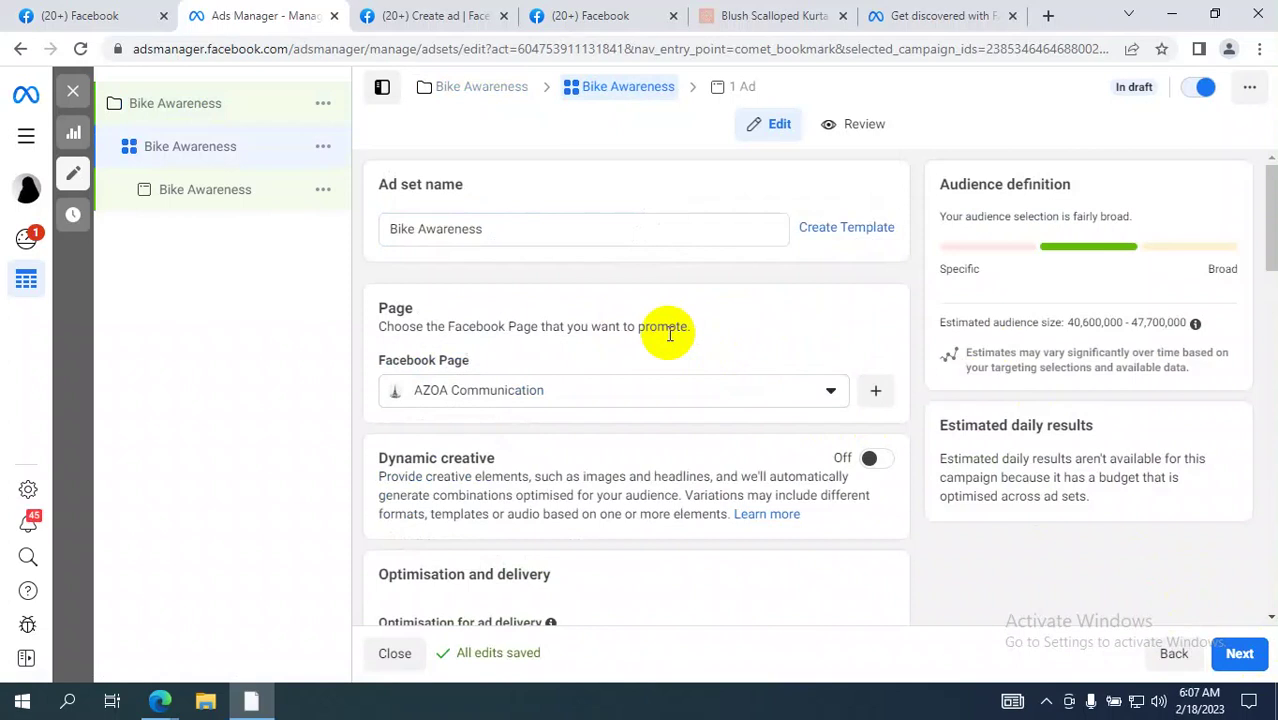
scroll(662, 322, "down", 3)
scroll(668, 333, "down", 2)
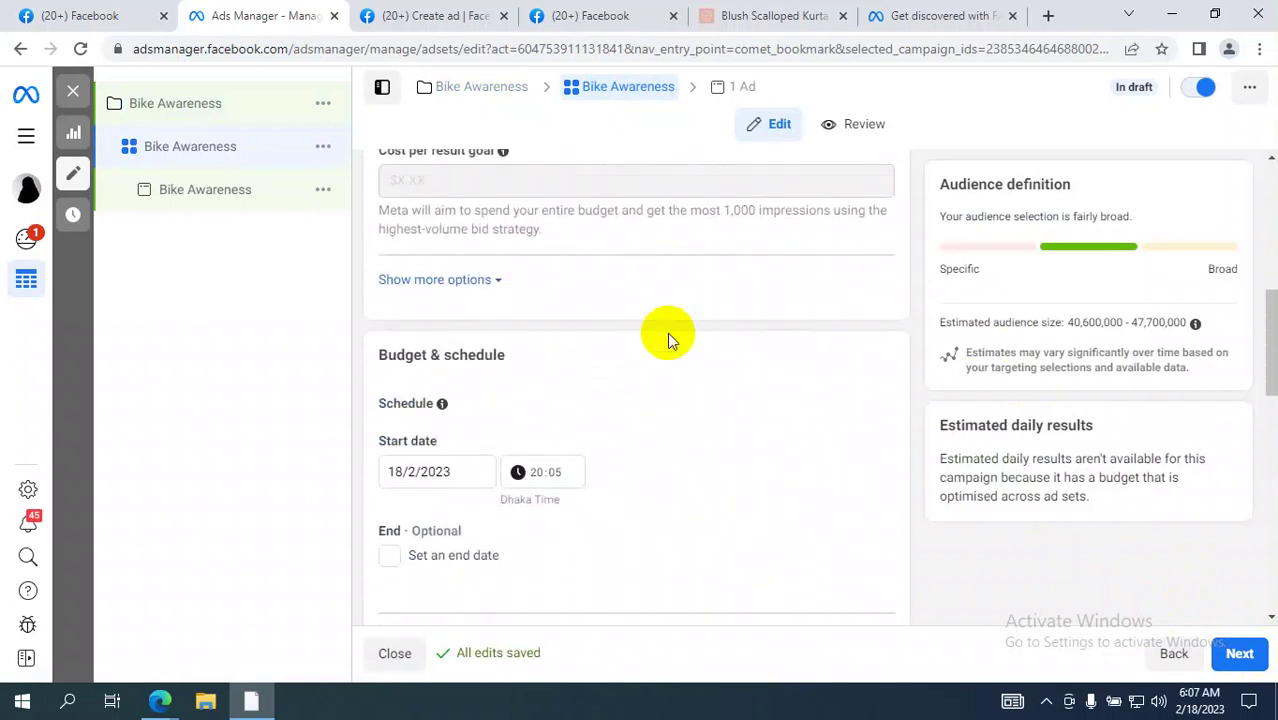
scroll(668, 333, "down", 1)
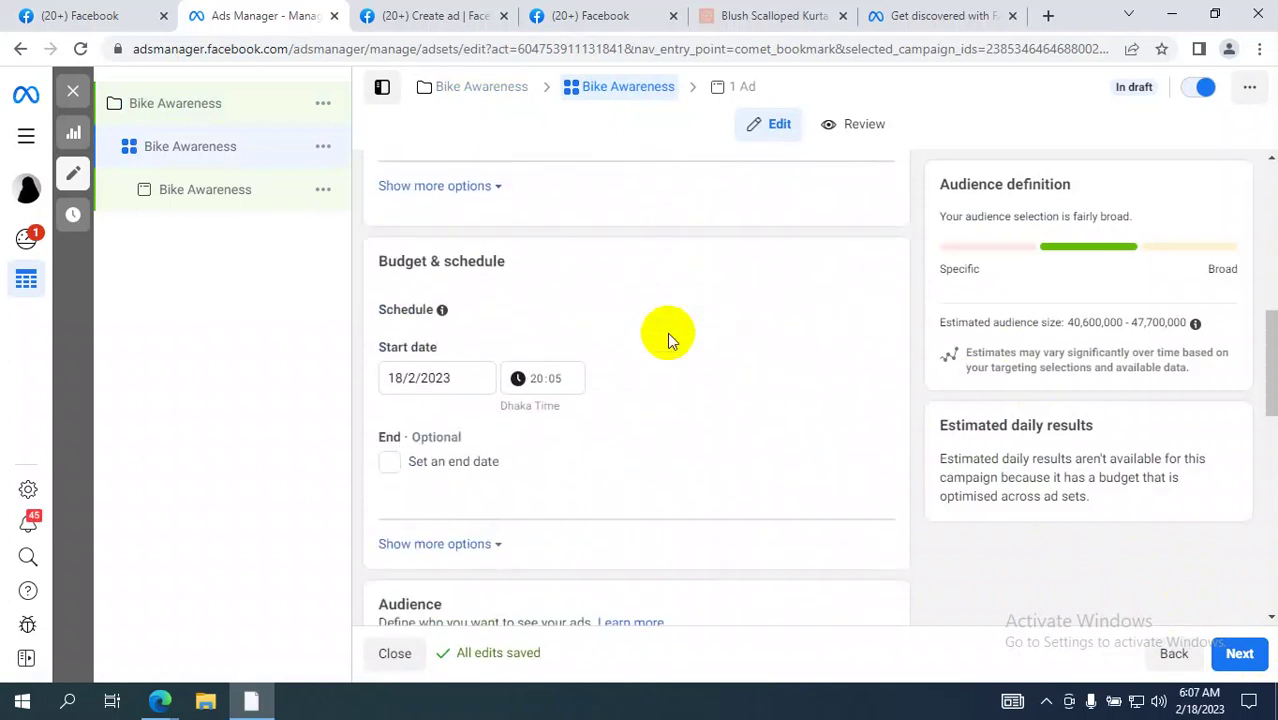
Step: Show more options for the ad set's budget and schedule and examine which ones are offered under the daily budget
left_click(456, 543)
scroll(576, 484, "down", 2)
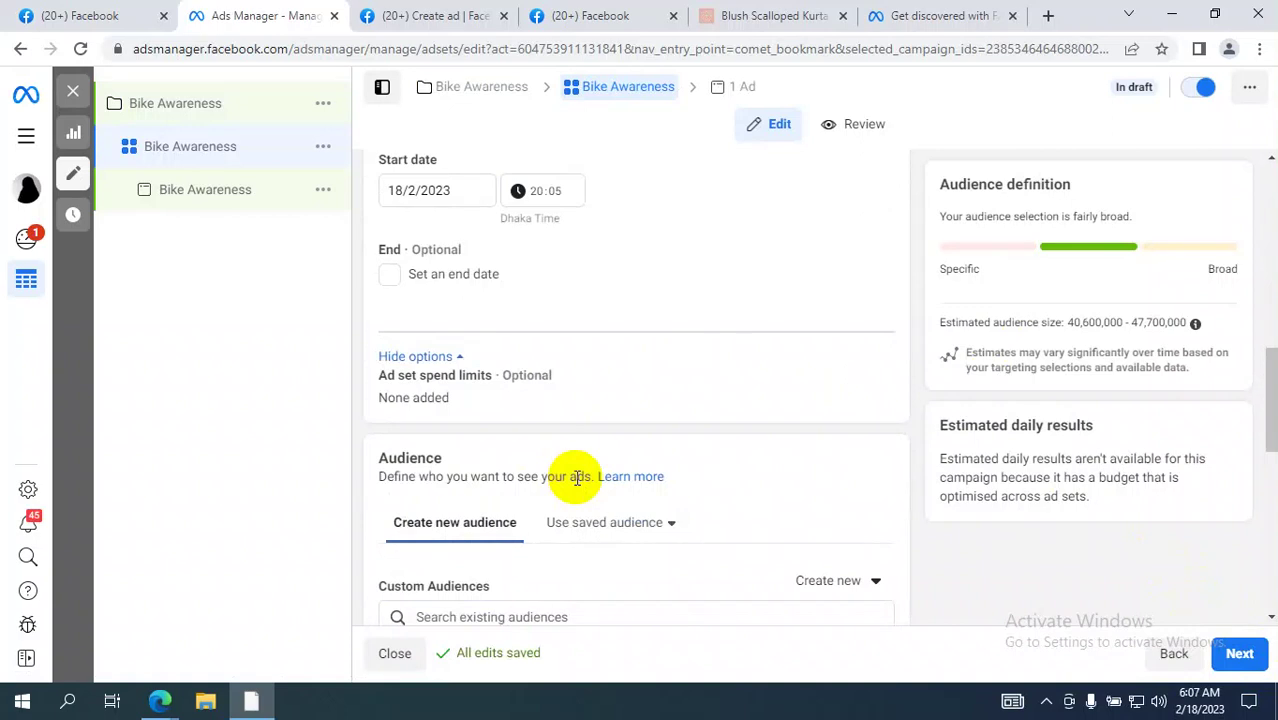
scroll(576, 477, "up", 4)
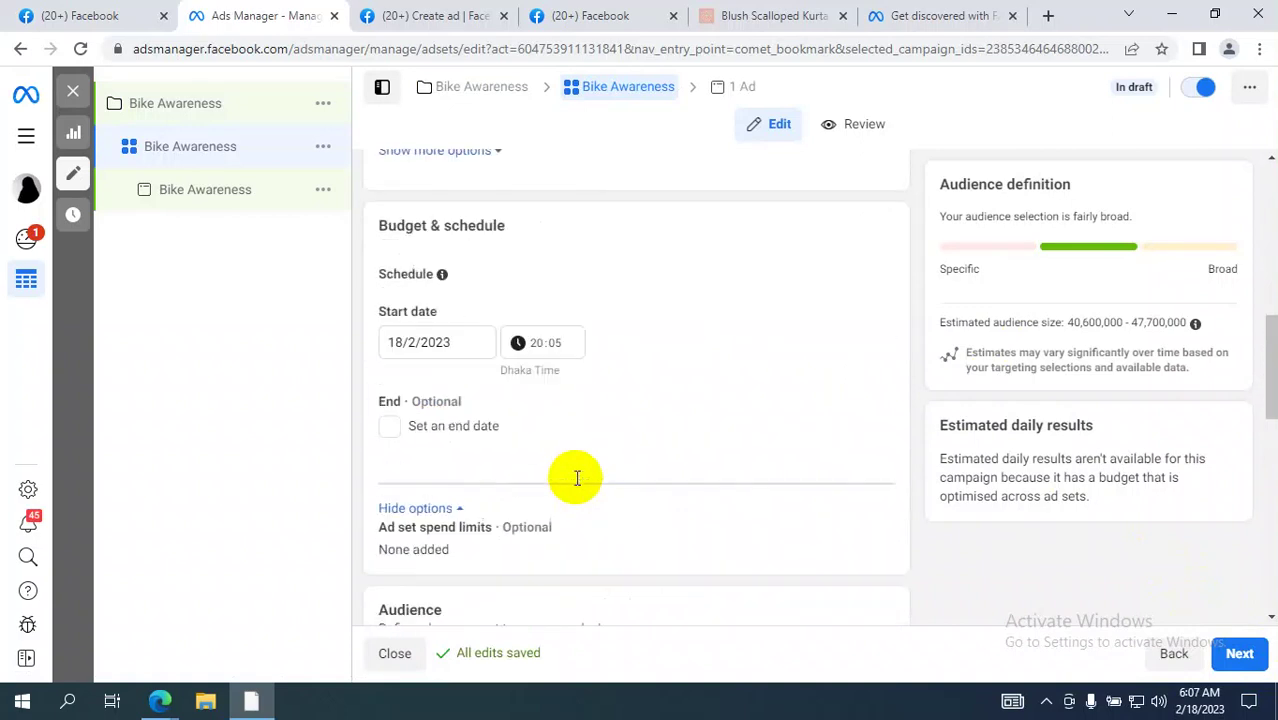
scroll(575, 473, "down", 3)
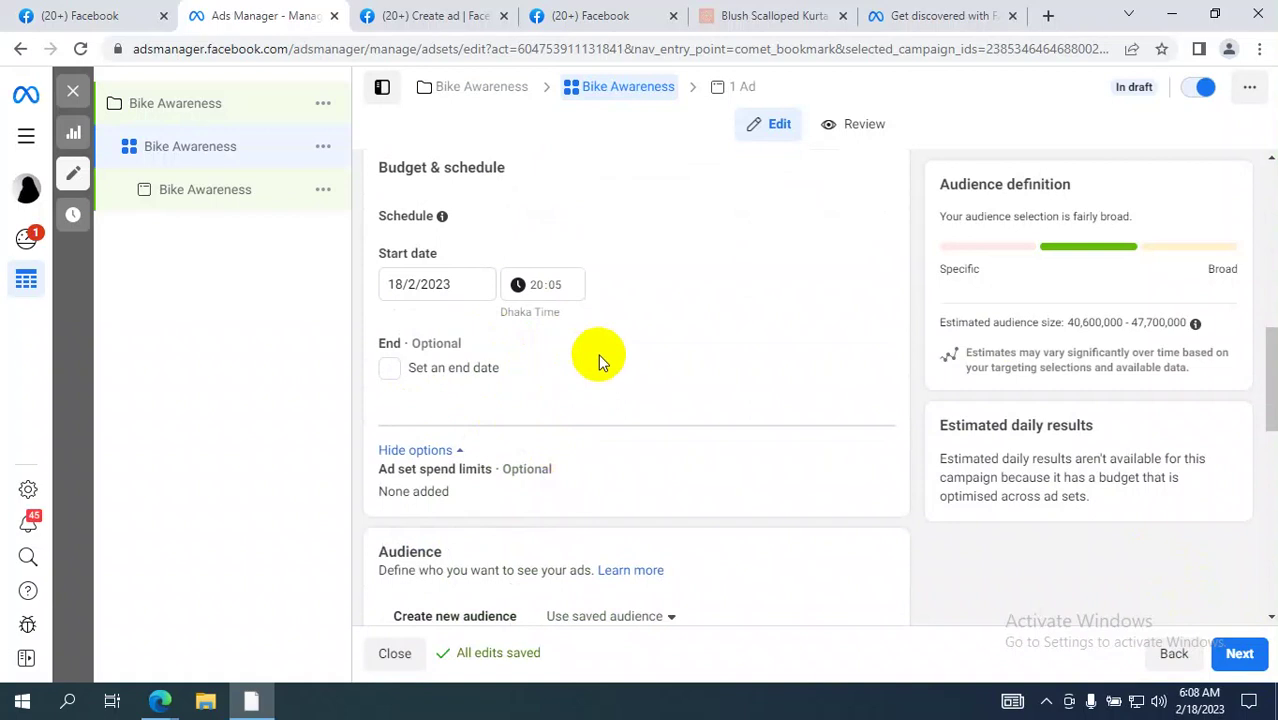
scroll(598, 354, "up", 2)
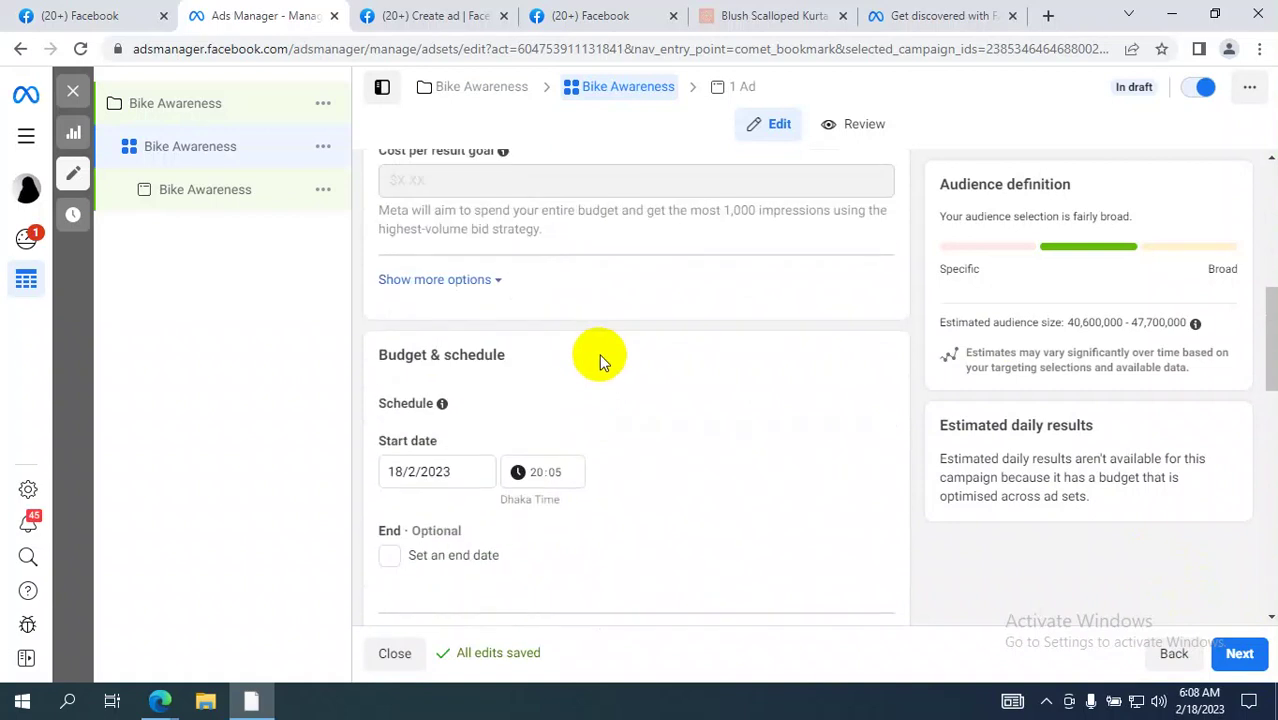
scroll(599, 354, "up", 3)
scroll(599, 354, "up", 2)
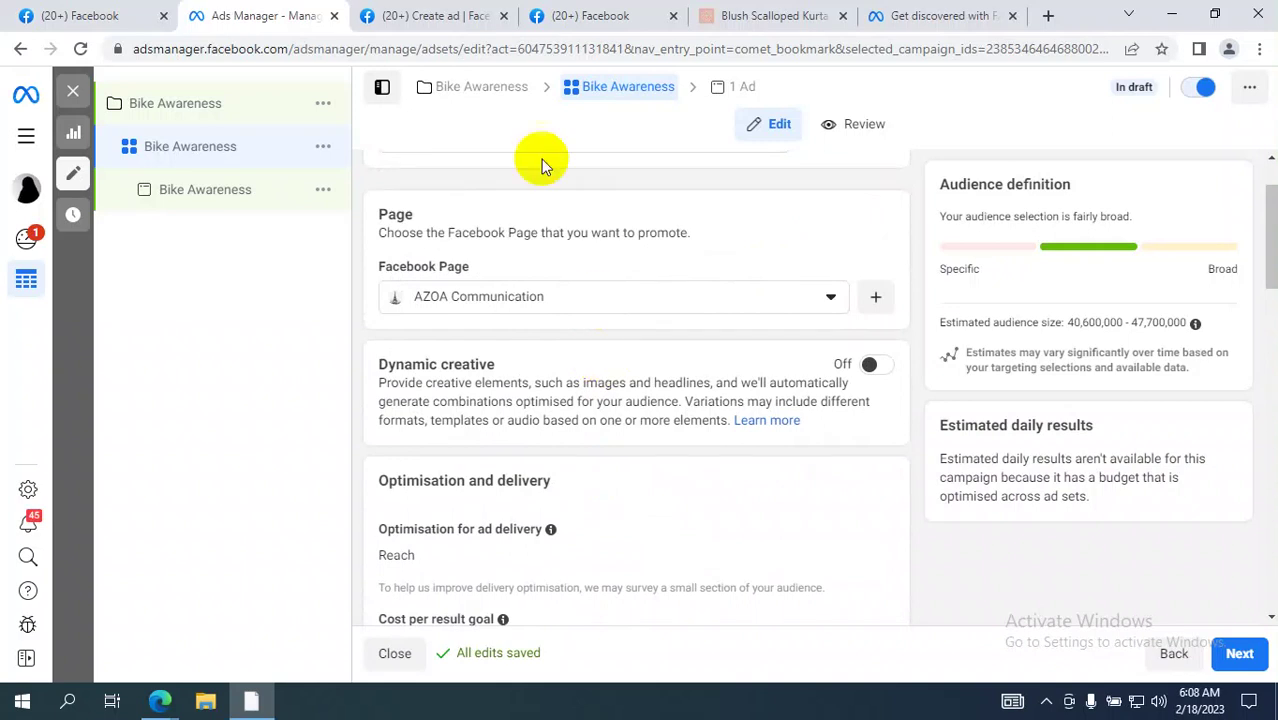
scroll(680, 236, "up", 1)
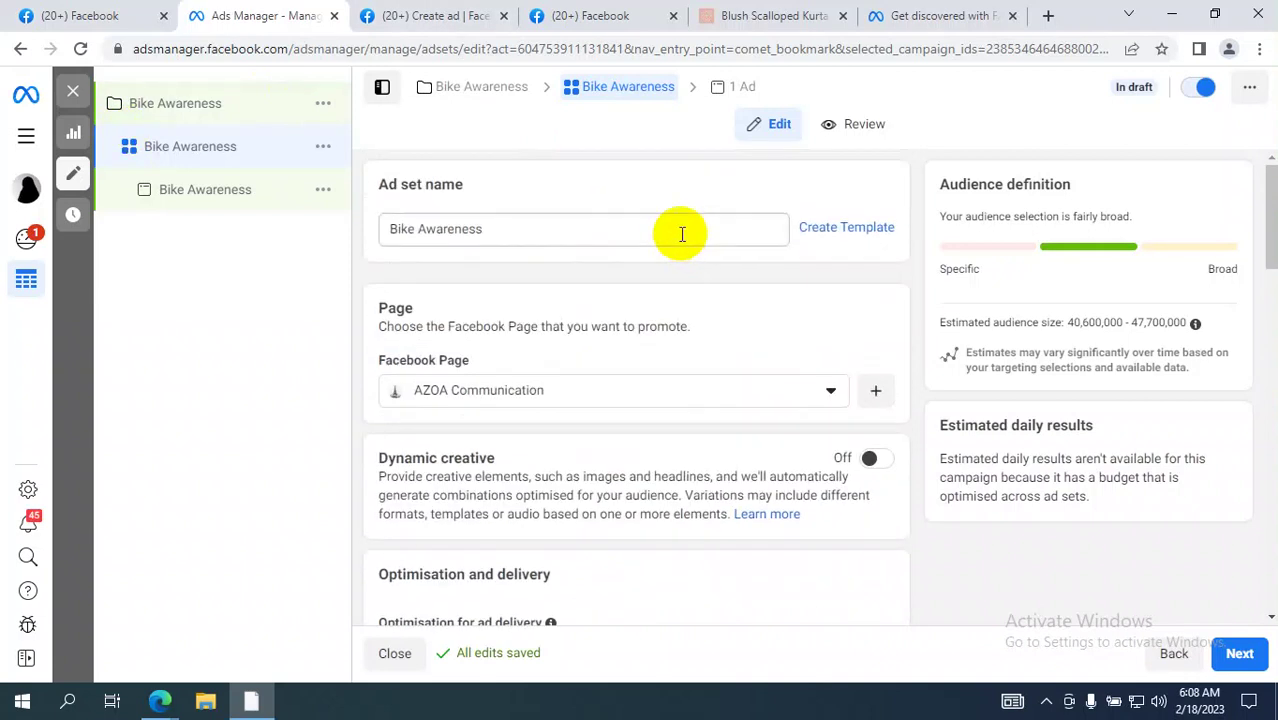
Step: Return to the Bike Awareness campaign settings and set the campaign budget to a Lifetime budget of $100
left_click(147, 100)
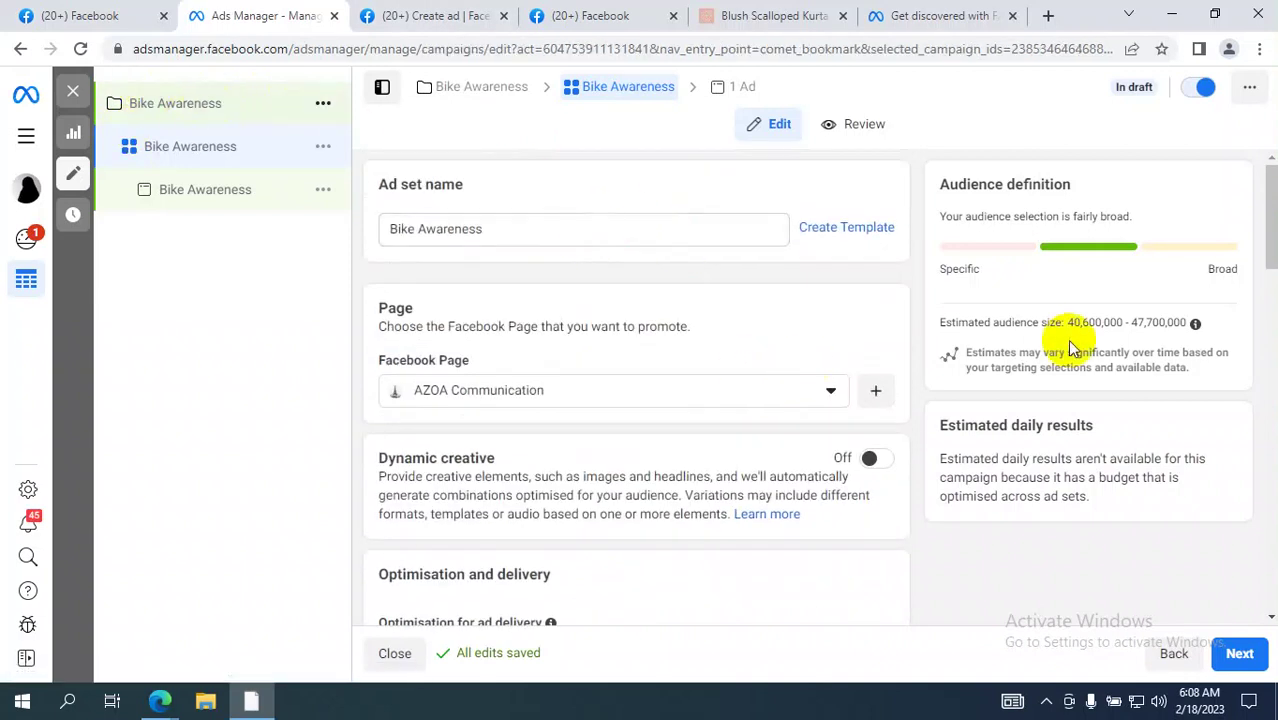
scroll(975, 438, "down", 5)
scroll(975, 438, "down", 5)
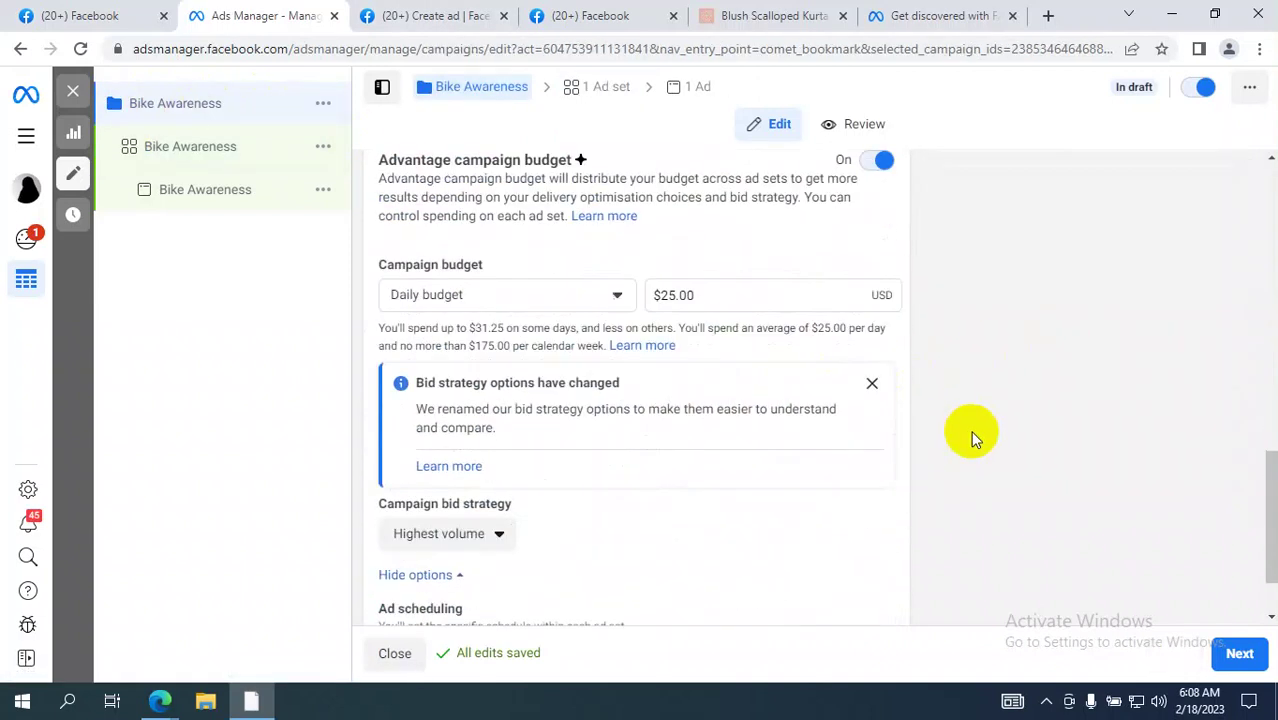
left_click(460, 204)
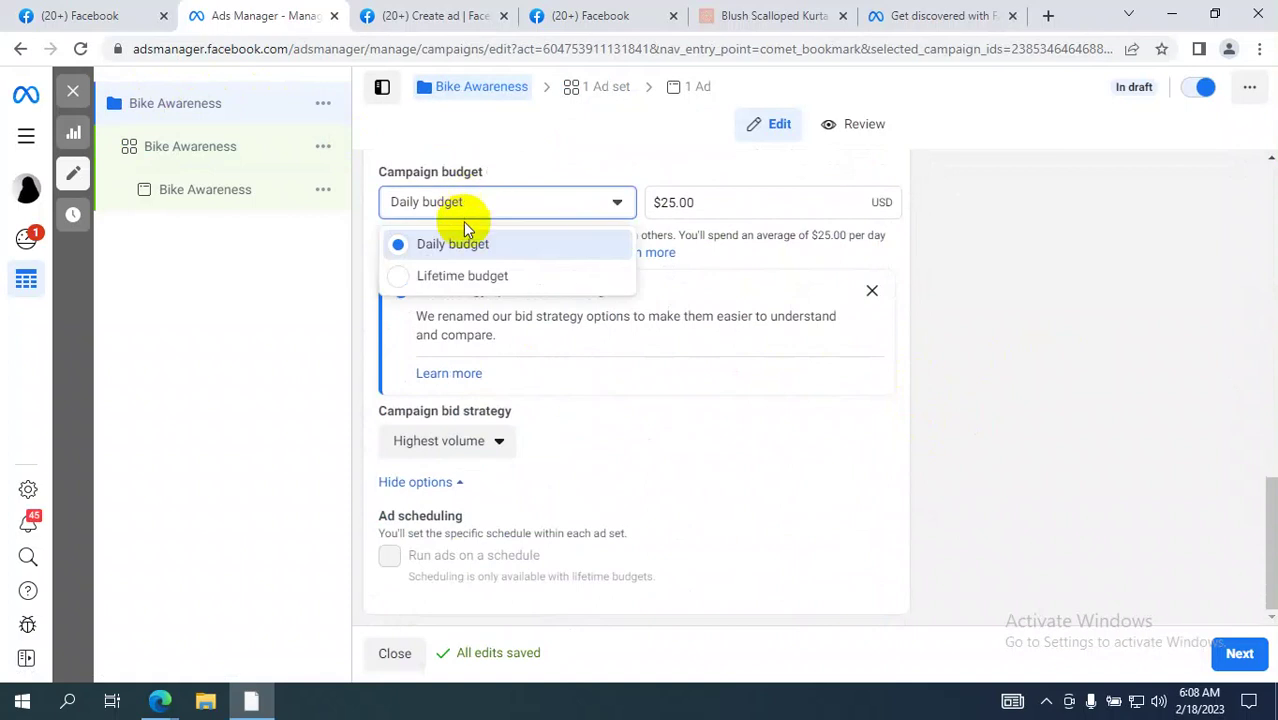
left_click(445, 276)
left_click(730, 213)
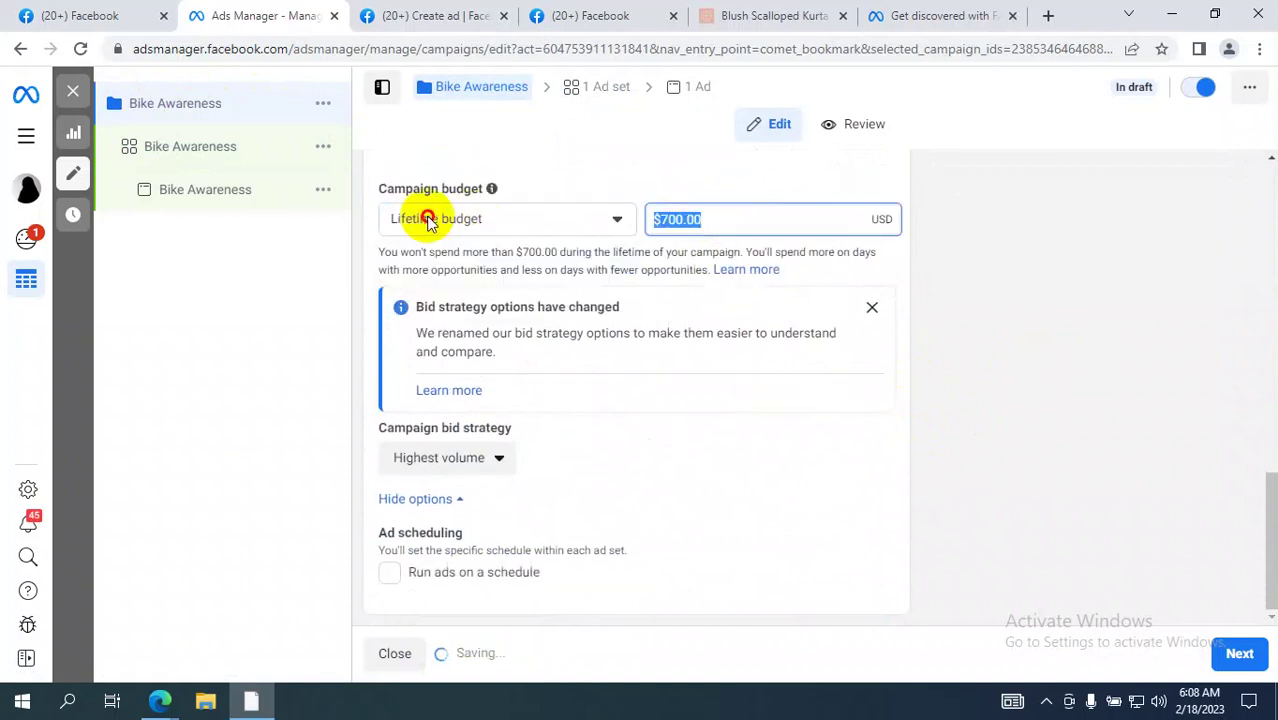
type("100")
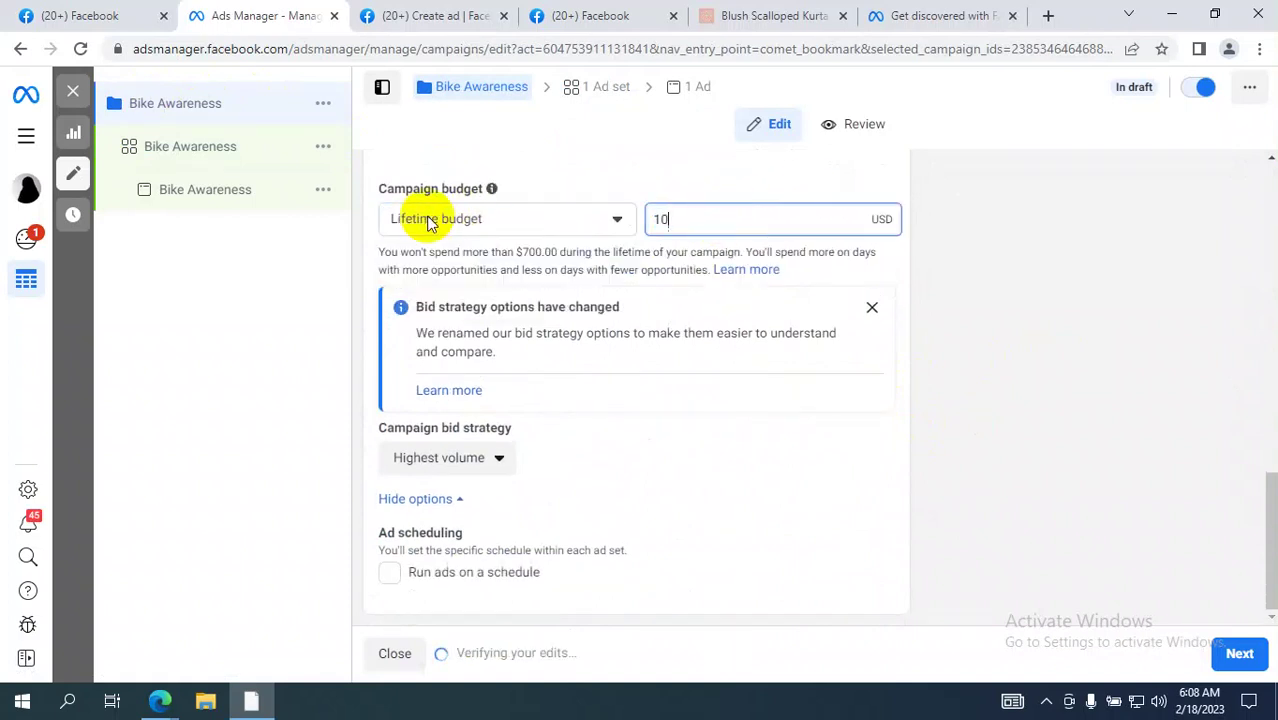
left_click(1021, 436)
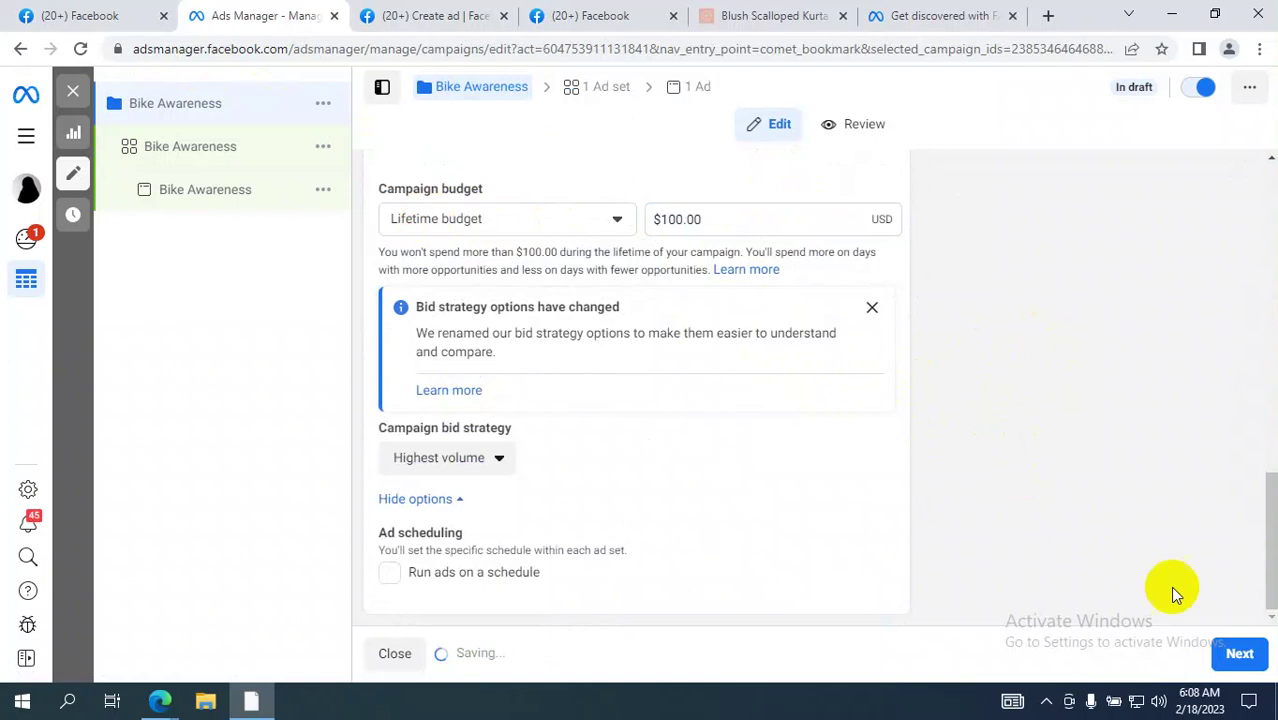
Step: Proceed to the Bike Awareness ad set, check its schedule dates and open the ad set spend limits for editing
left_click(1240, 653)
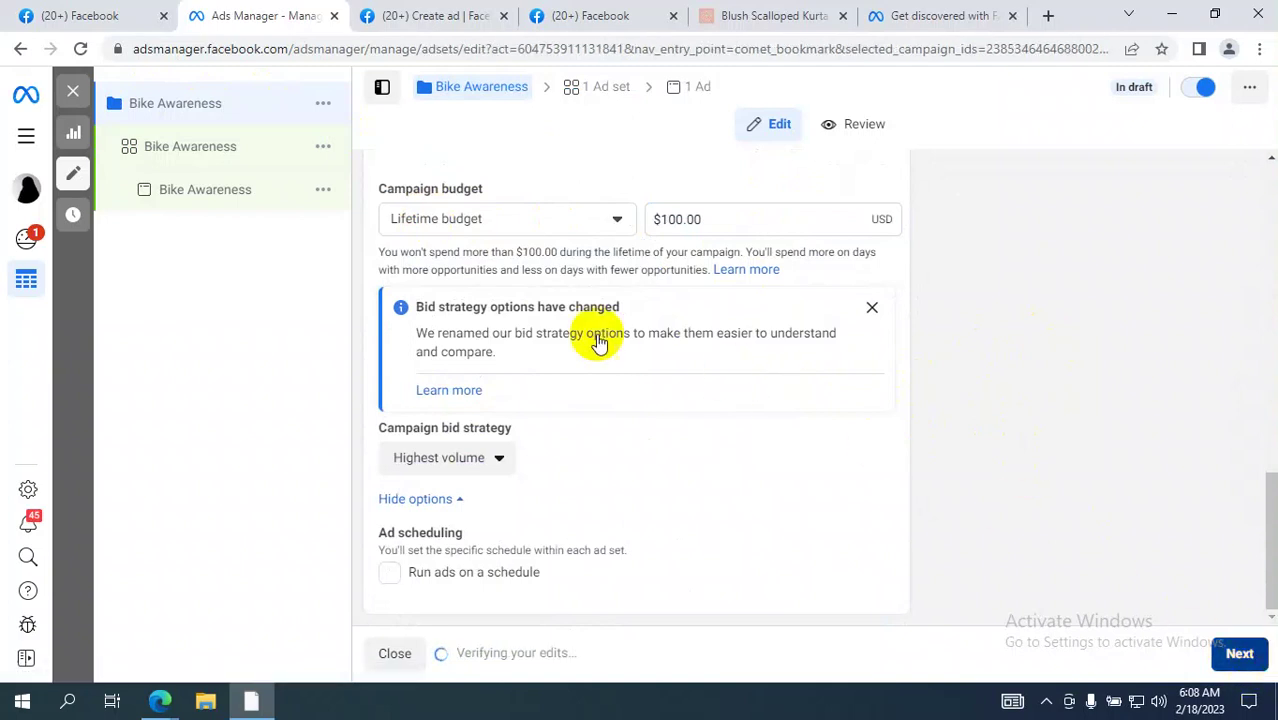
scroll(586, 330, "down", 3)
scroll(586, 330, "down", 8)
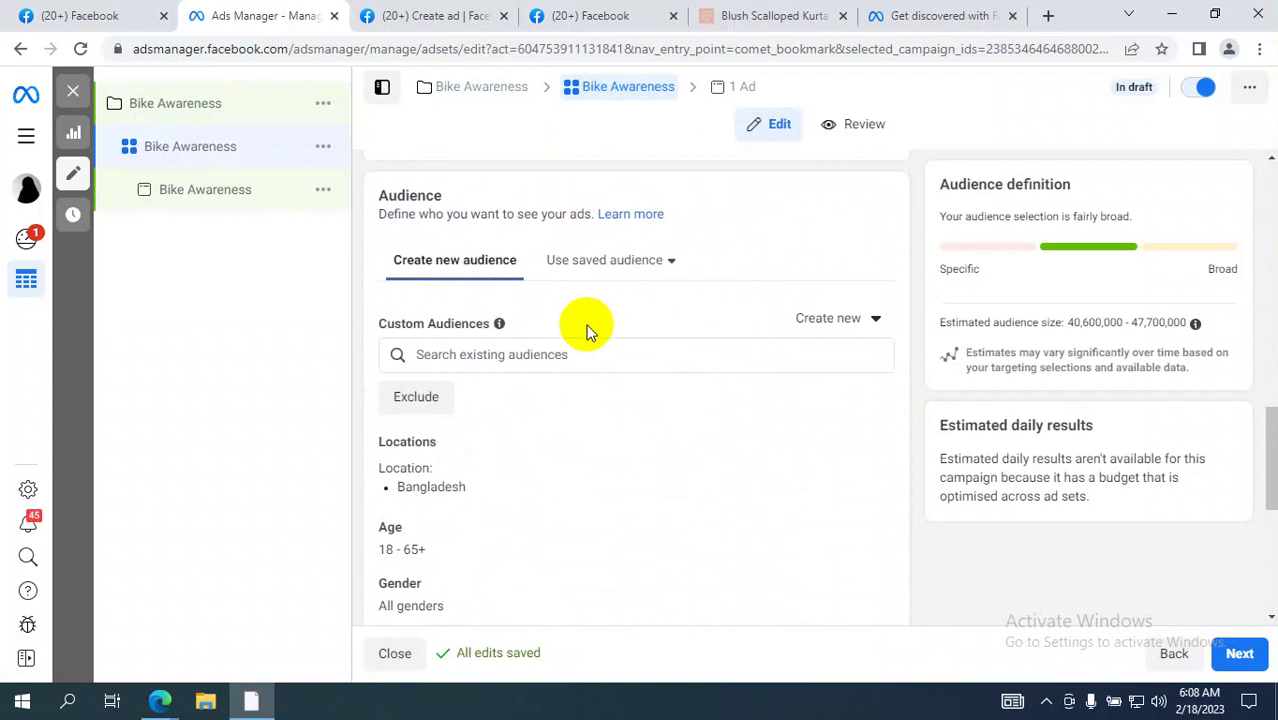
scroll(630, 305, "up", 3)
scroll(630, 301, "up", 3)
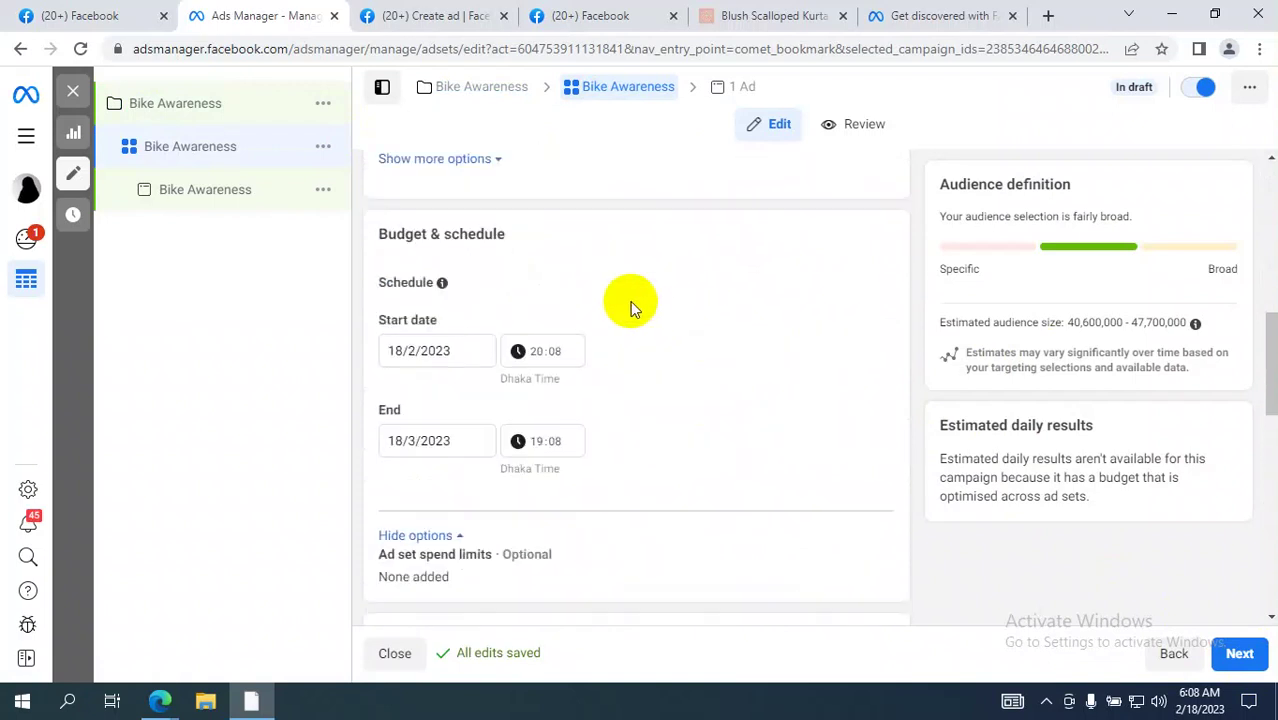
scroll(630, 301, "down", 3)
mouse_move(462, 408)
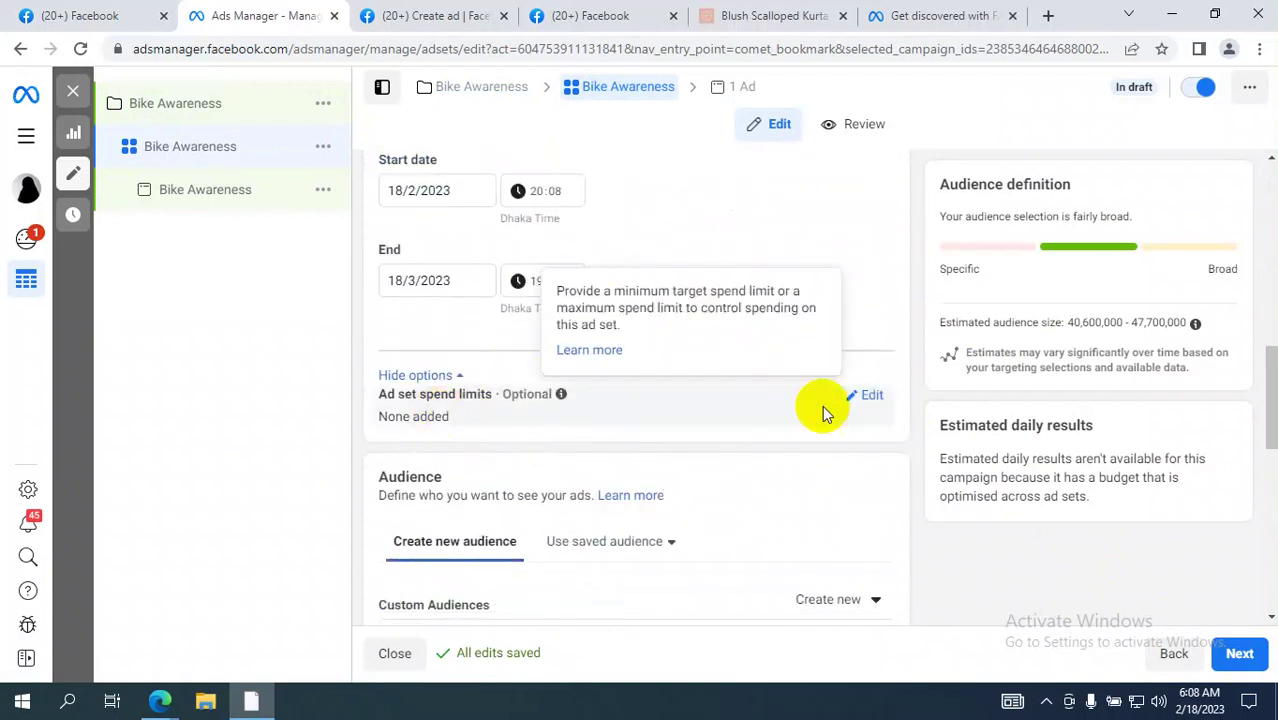
left_click(869, 395)
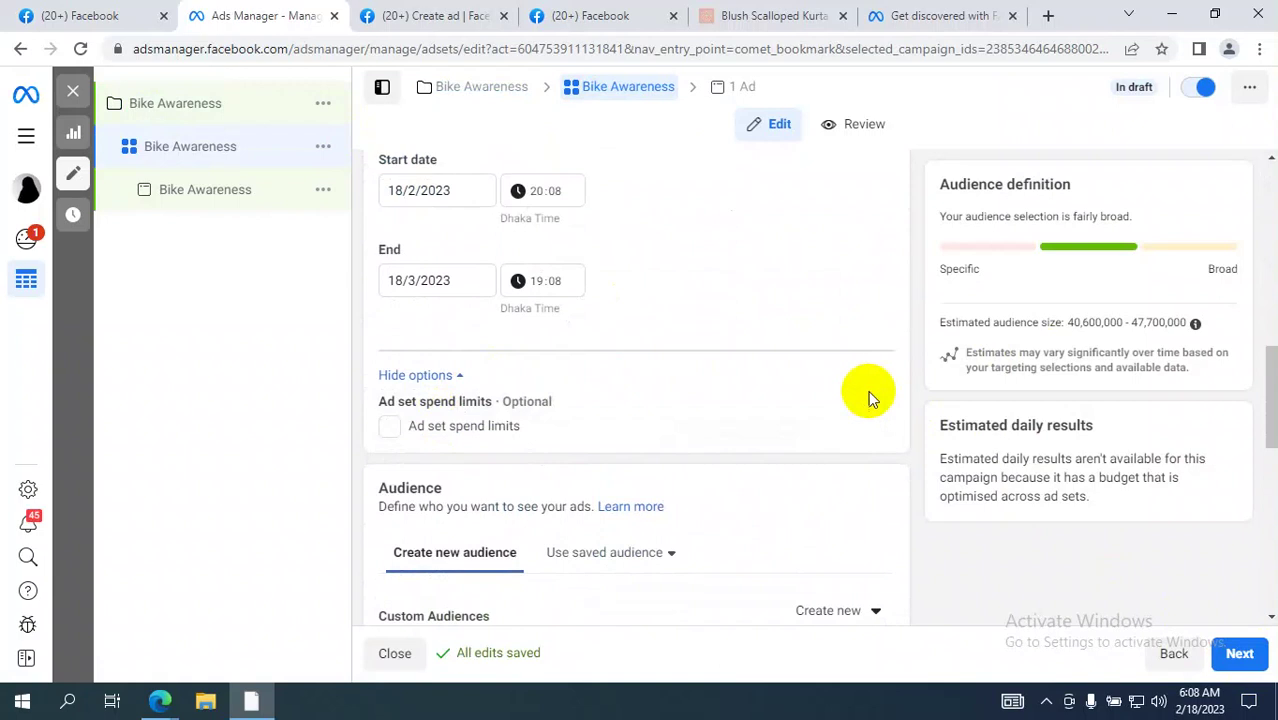
Step: Look through the list of Facebook Pages that the ad set can promote, keeping AZOA Communication selected
scroll(731, 384, "up", 8)
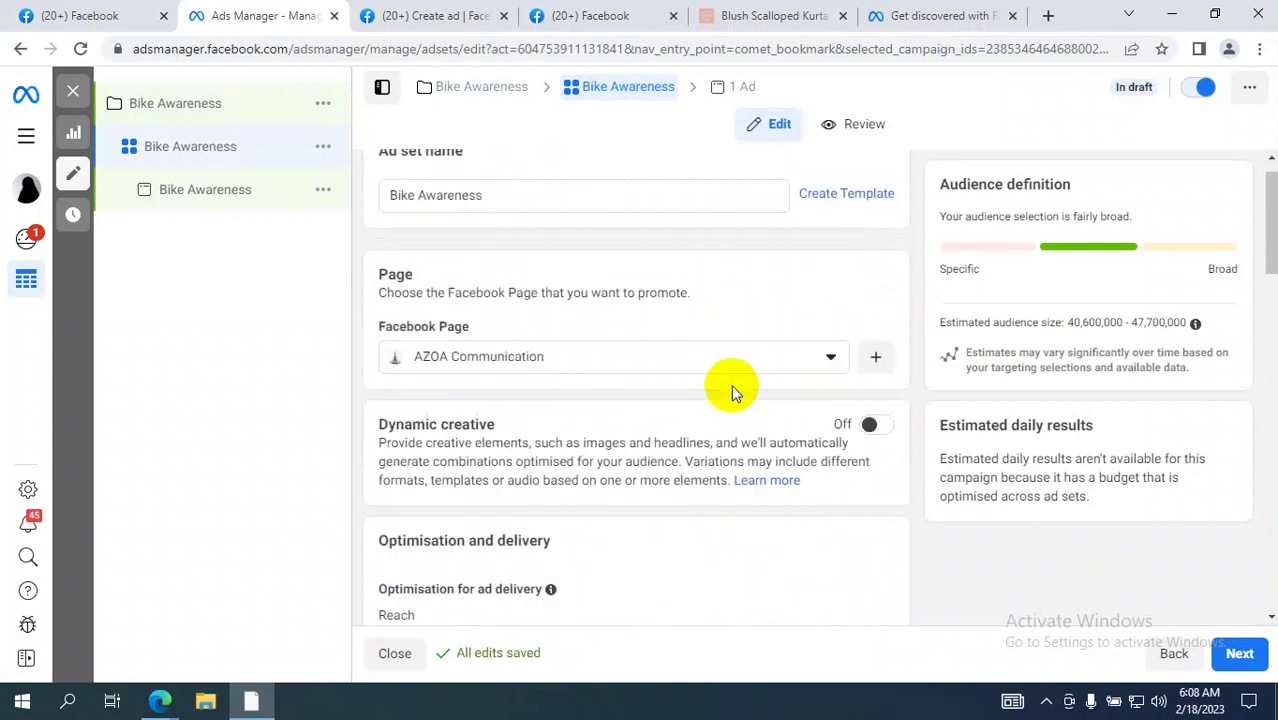
left_click(533, 390)
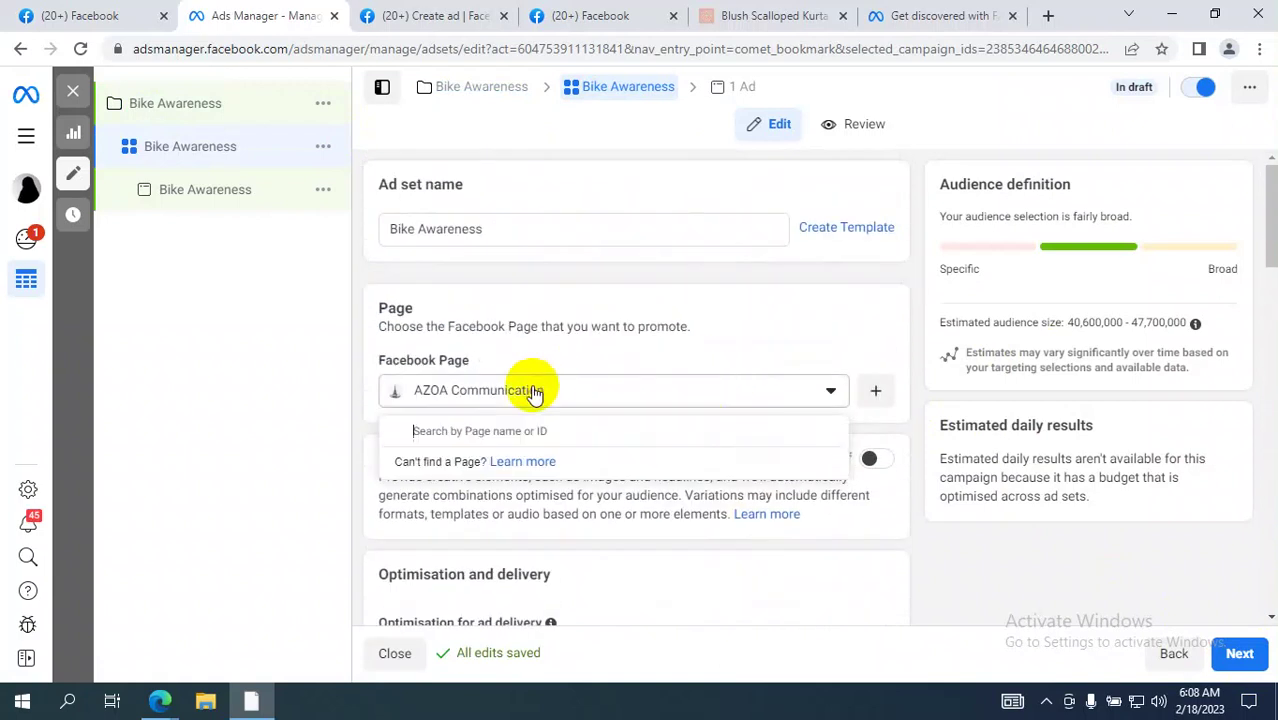
left_click(306, 439)
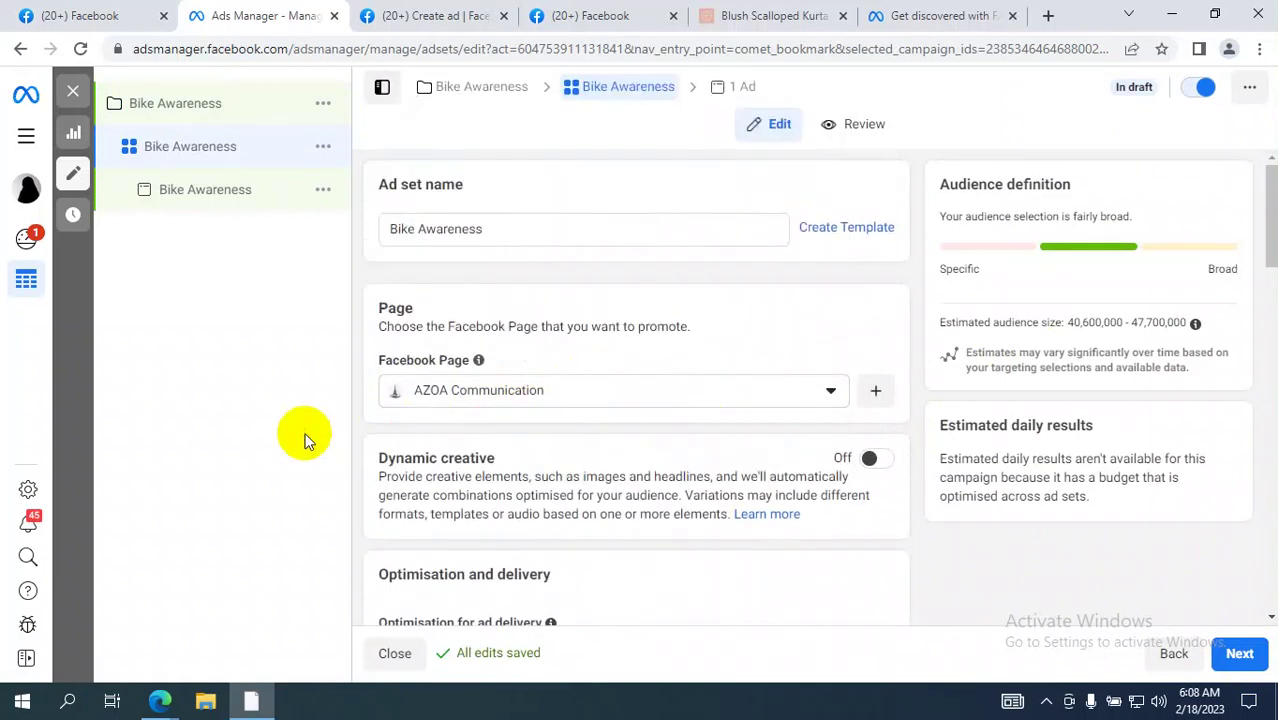
left_click(500, 408)
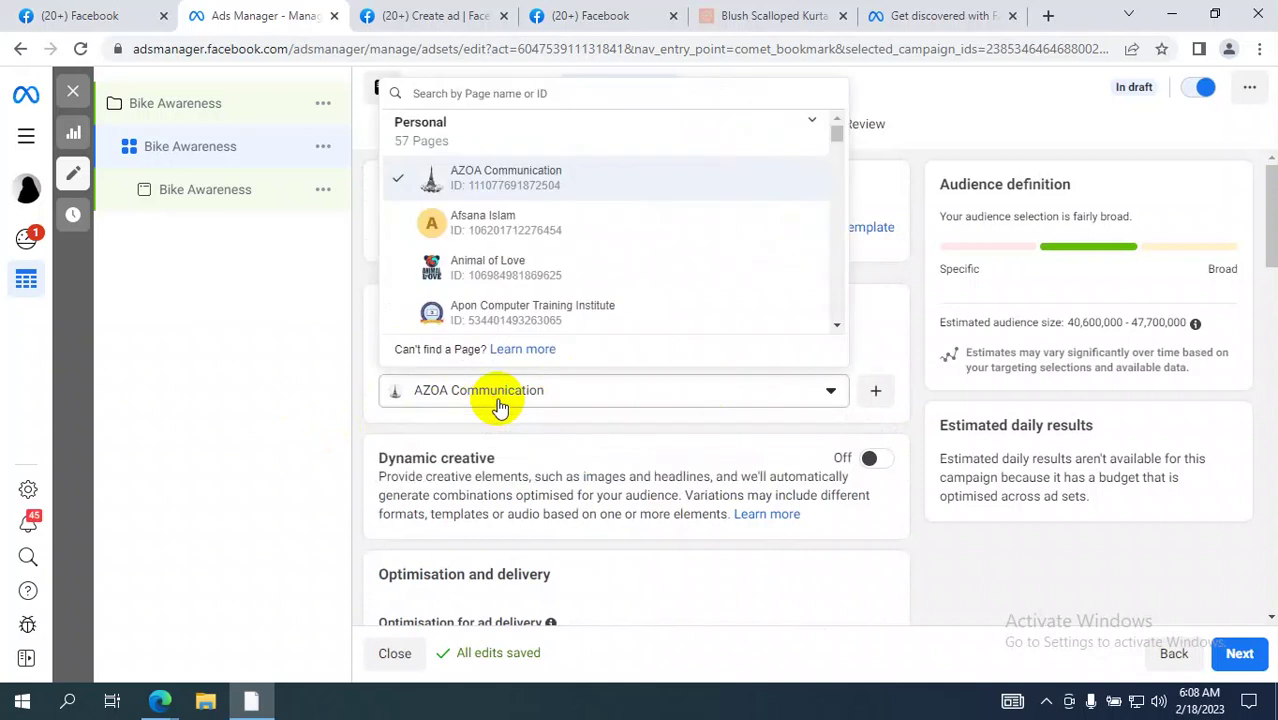
left_click(266, 385)
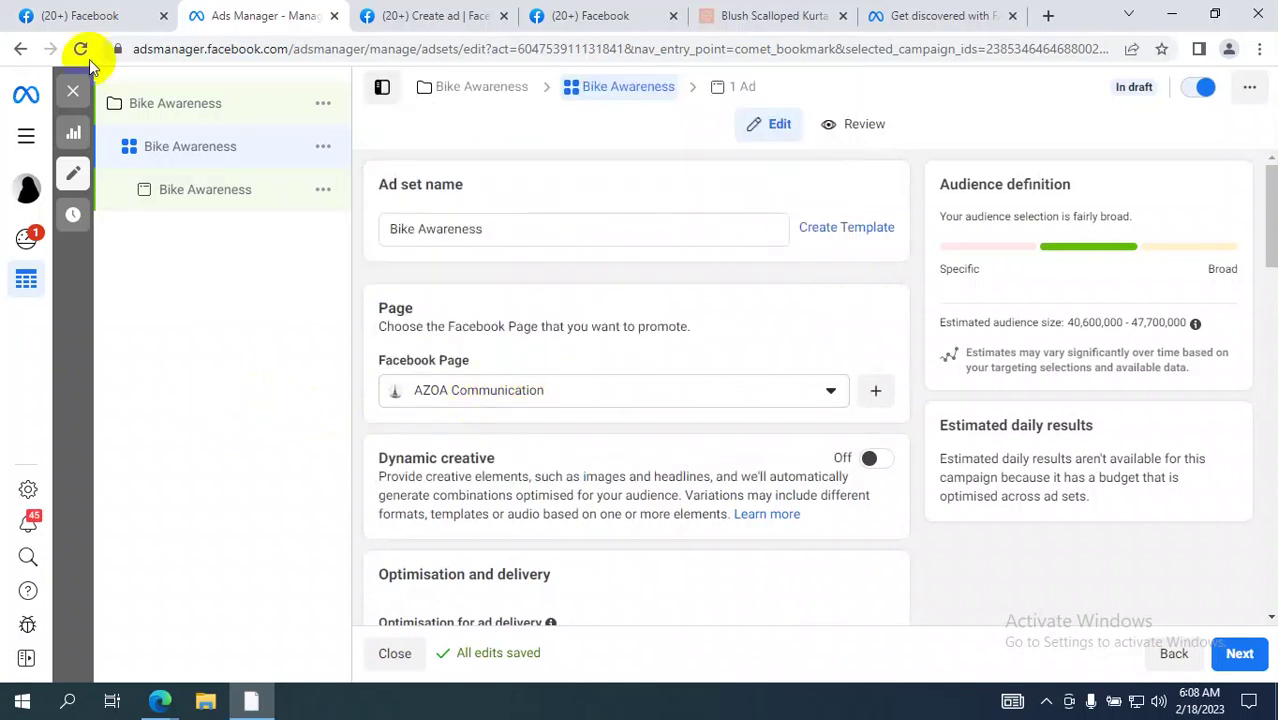
left_click(508, 390)
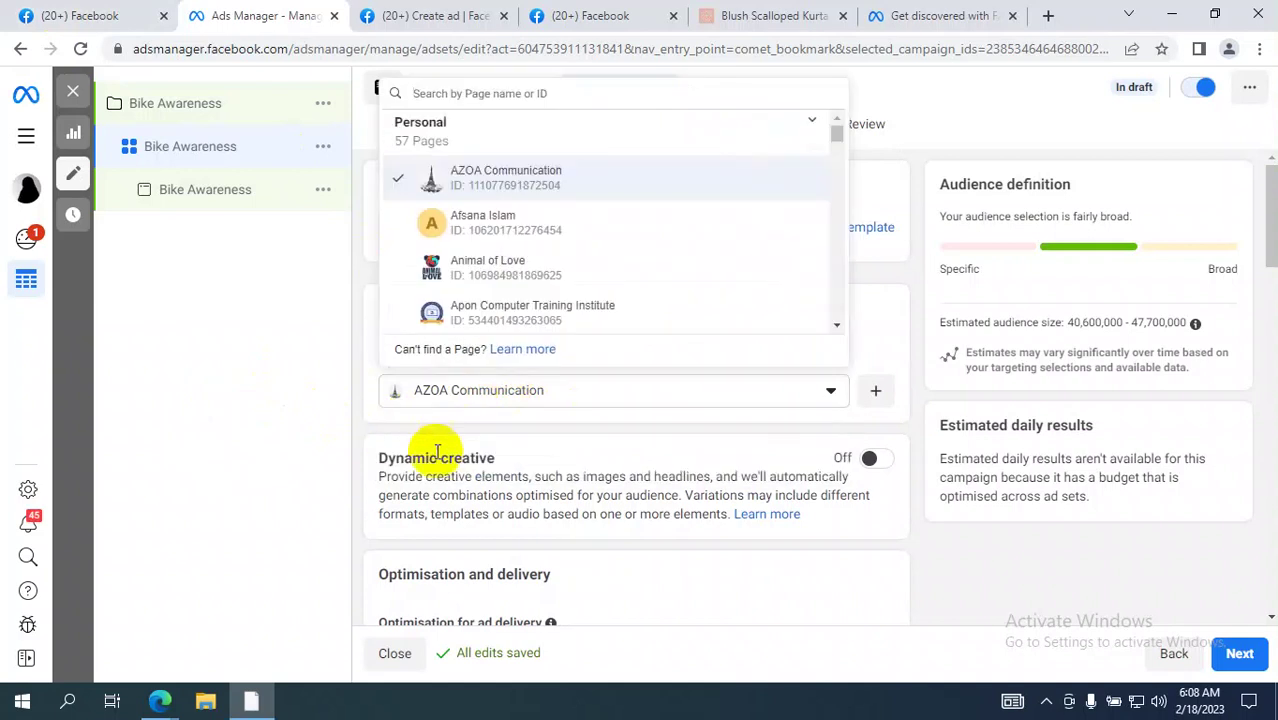
left_click(85, 15)
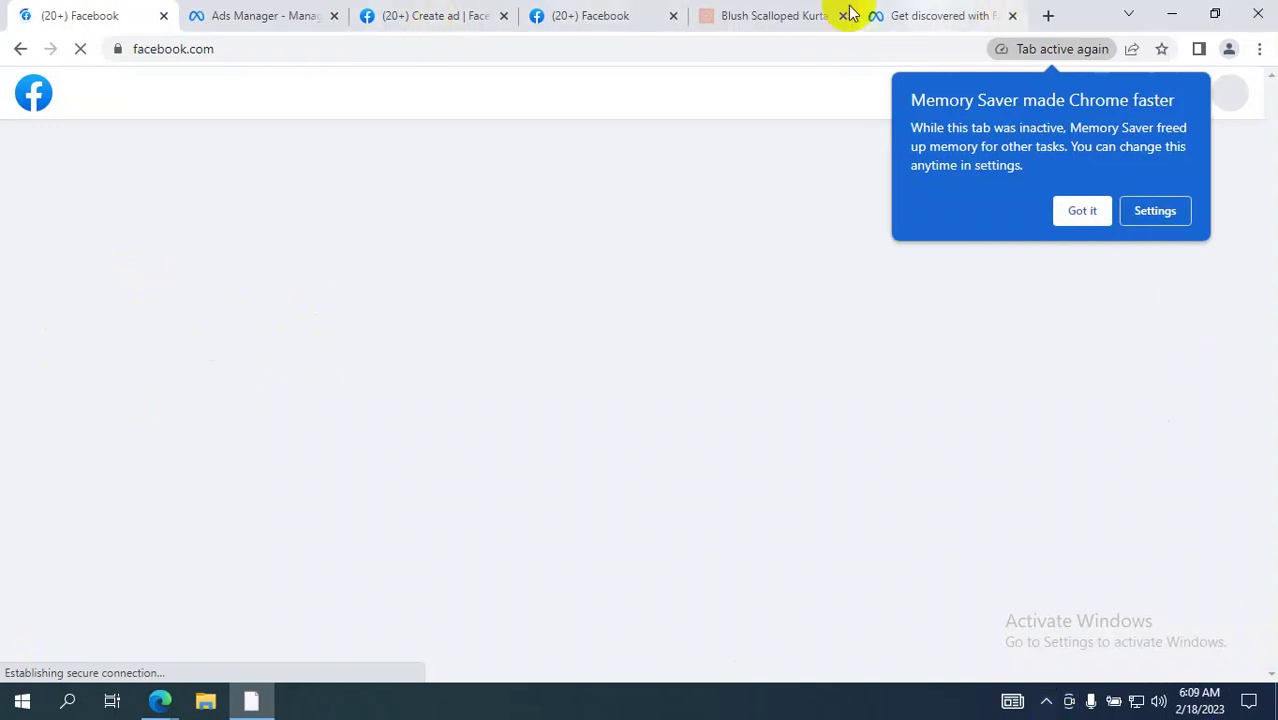
left_click(627, 15)
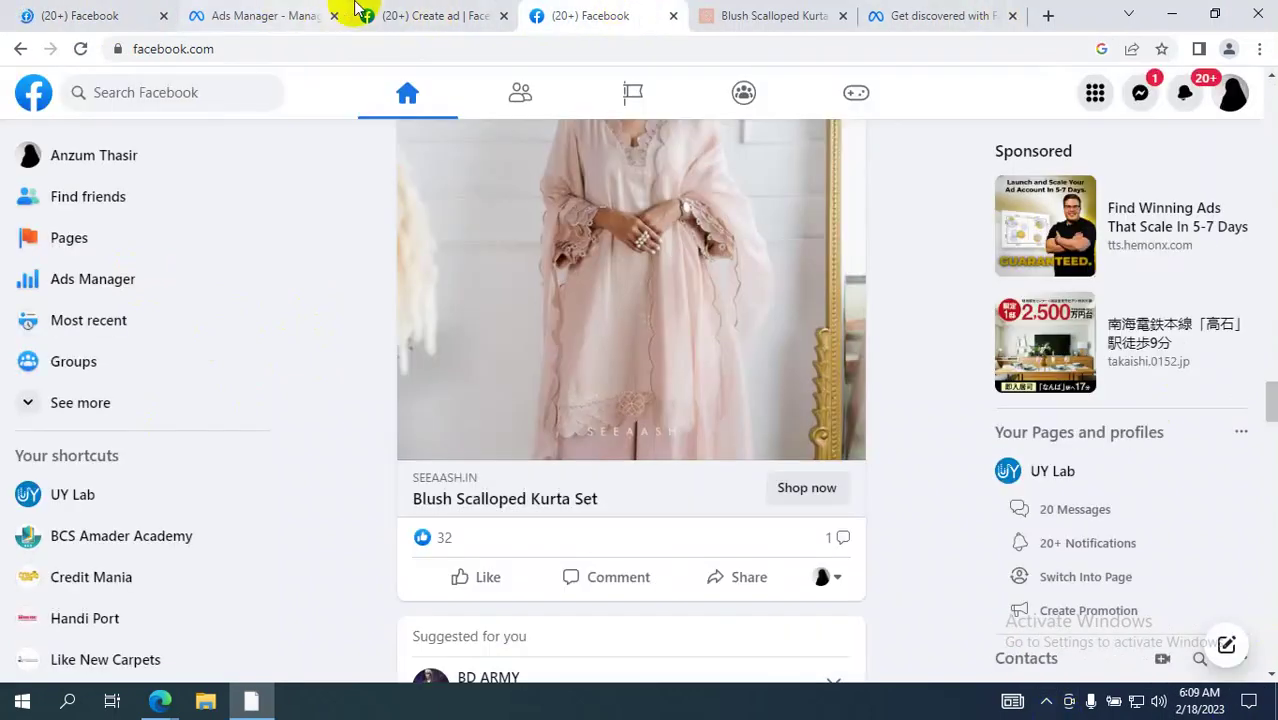
left_click(270, 15)
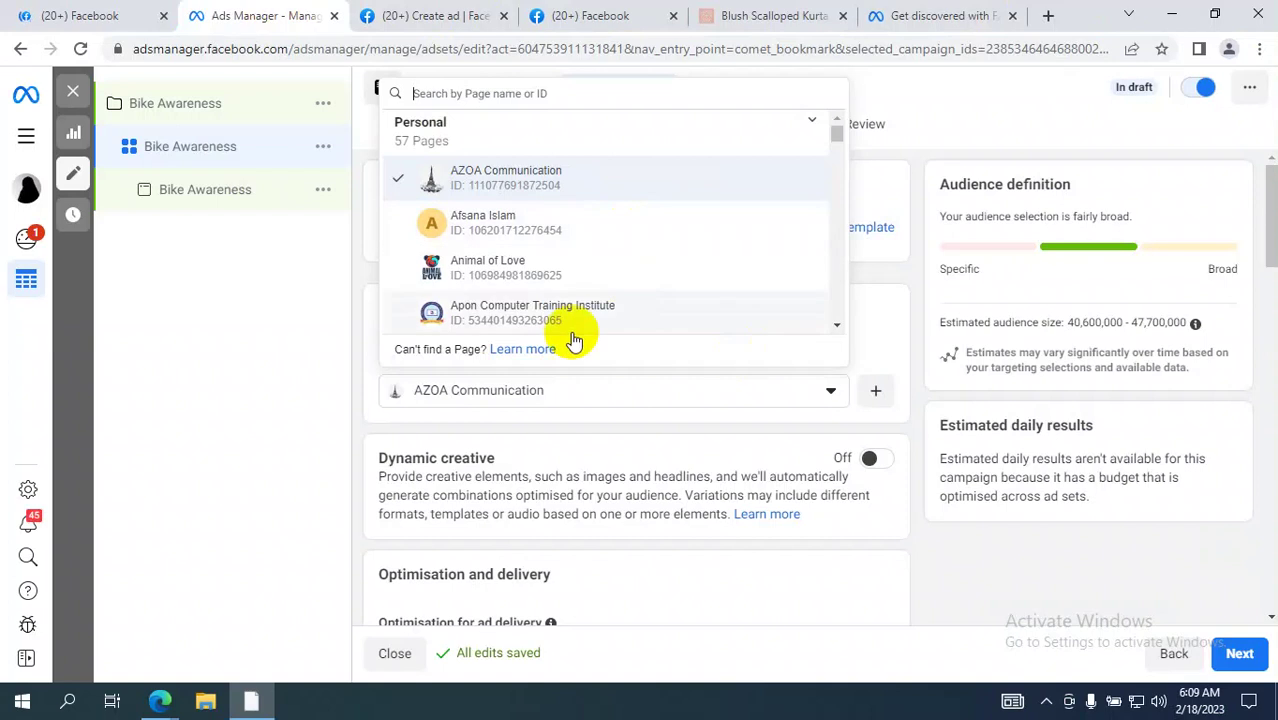
left_click(193, 337)
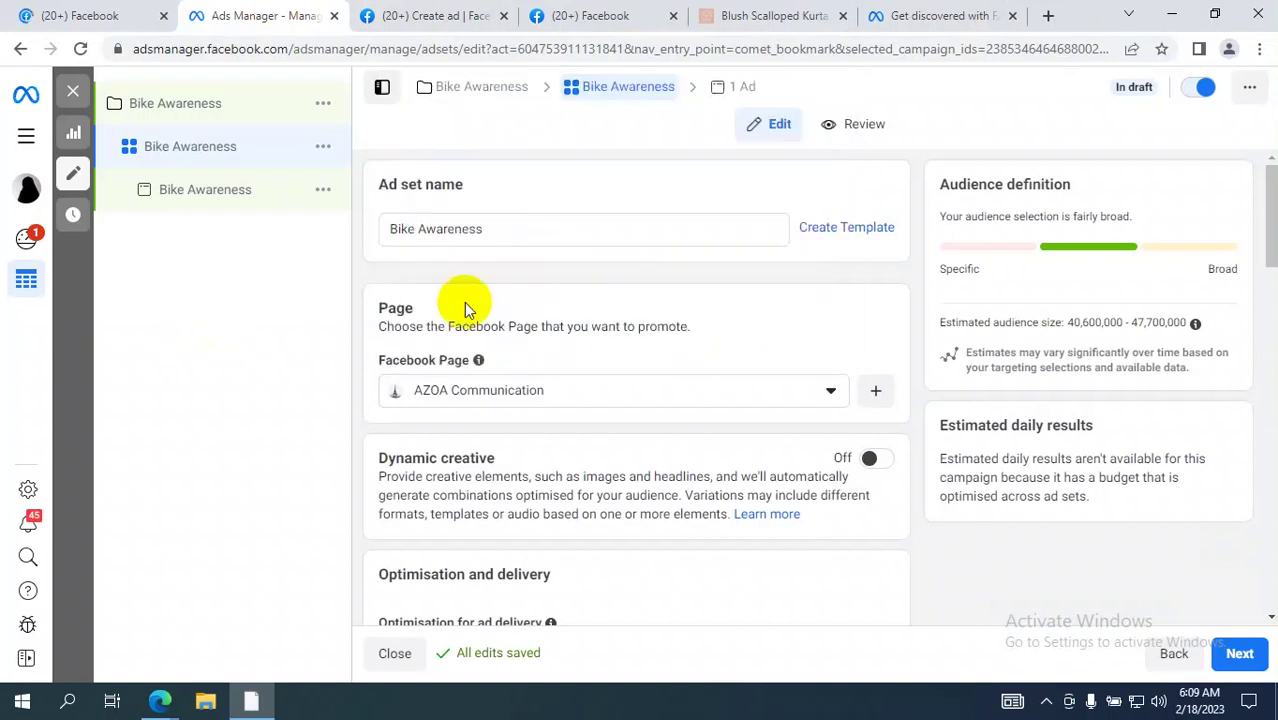
left_click(508, 220)
Step: Set the frequency cap to 1 impression every 31 days and check the charging basis under Optimisation and delivery
scroll(474, 453, "down", 5)
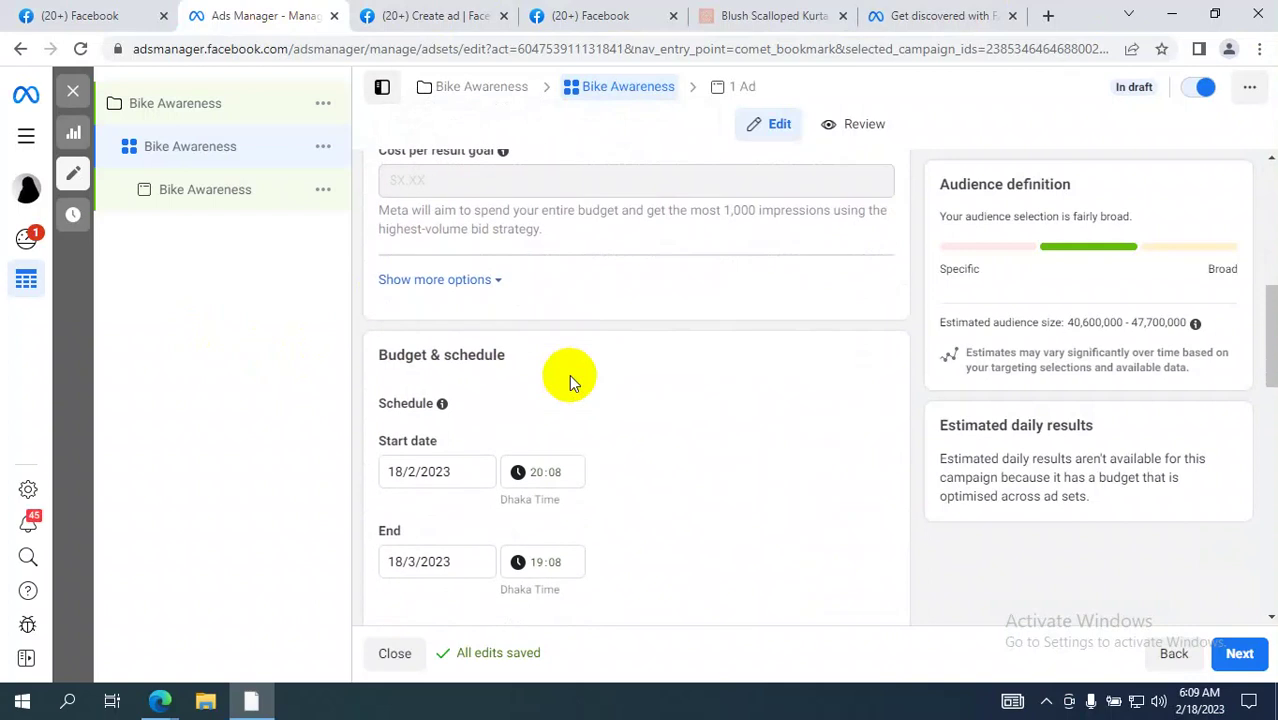
left_click(476, 283)
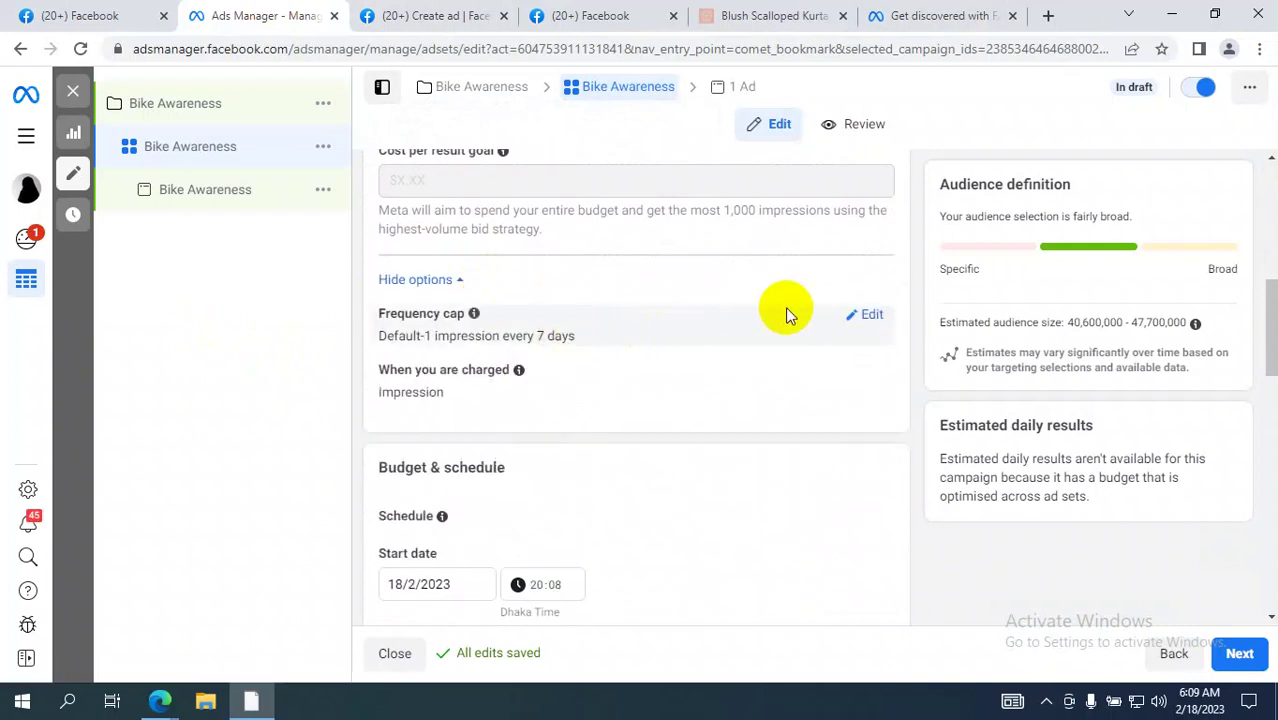
left_click(872, 316)
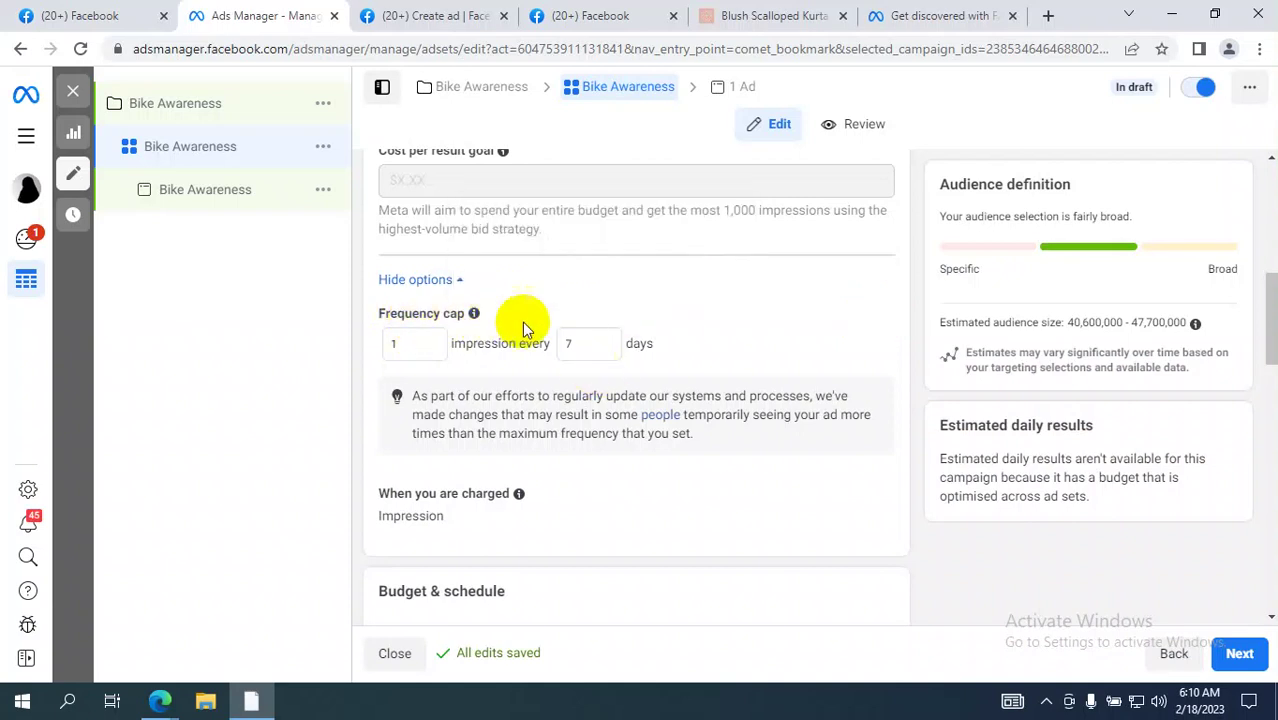
double_click(571, 344)
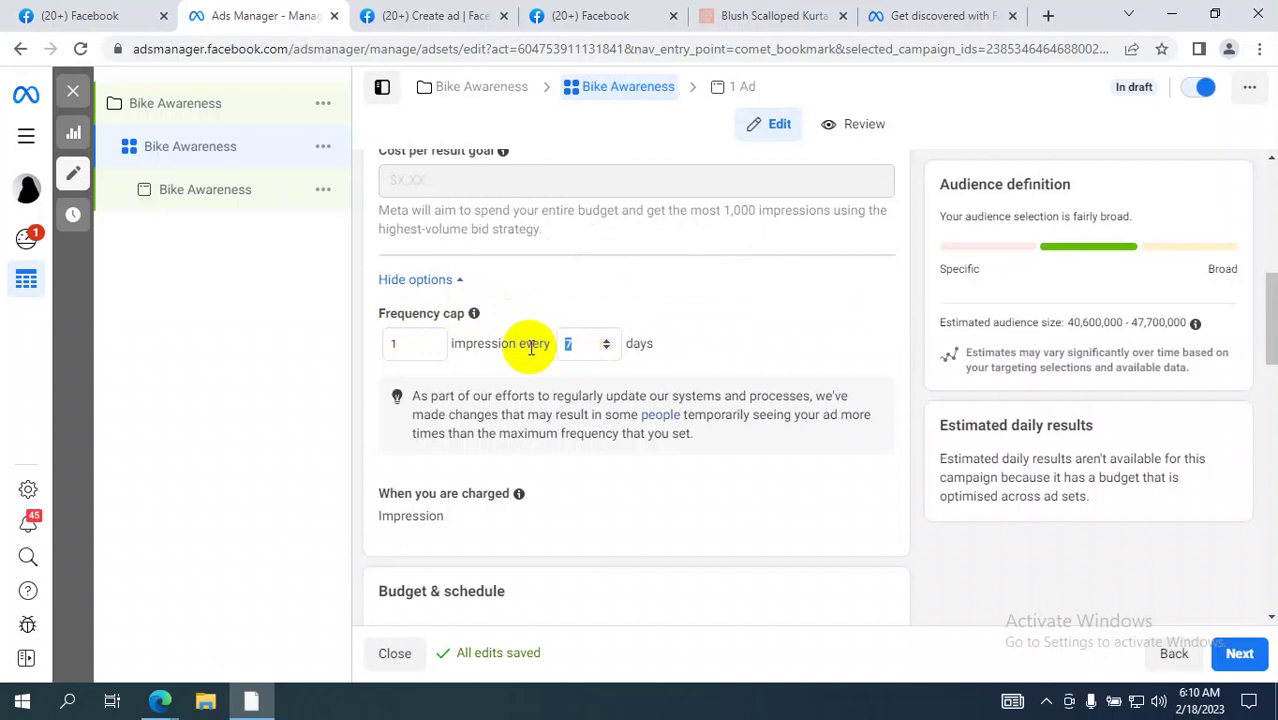
type("30")
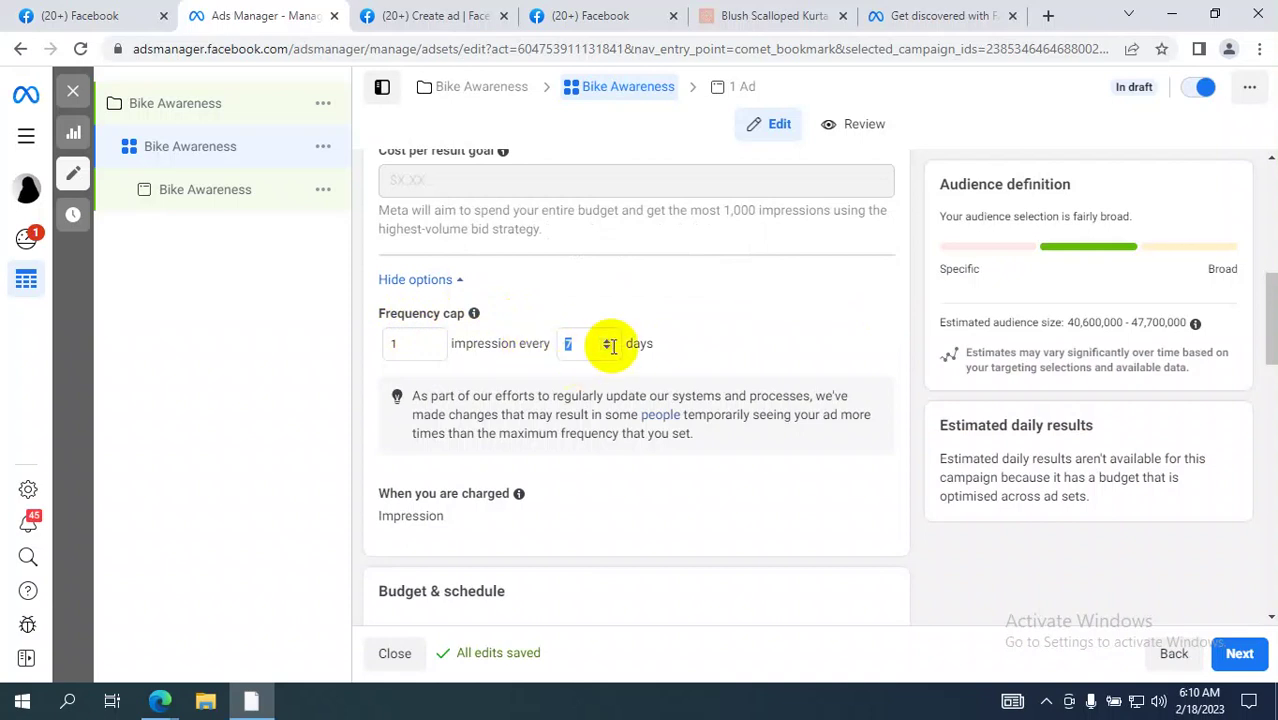
left_click(606, 341)
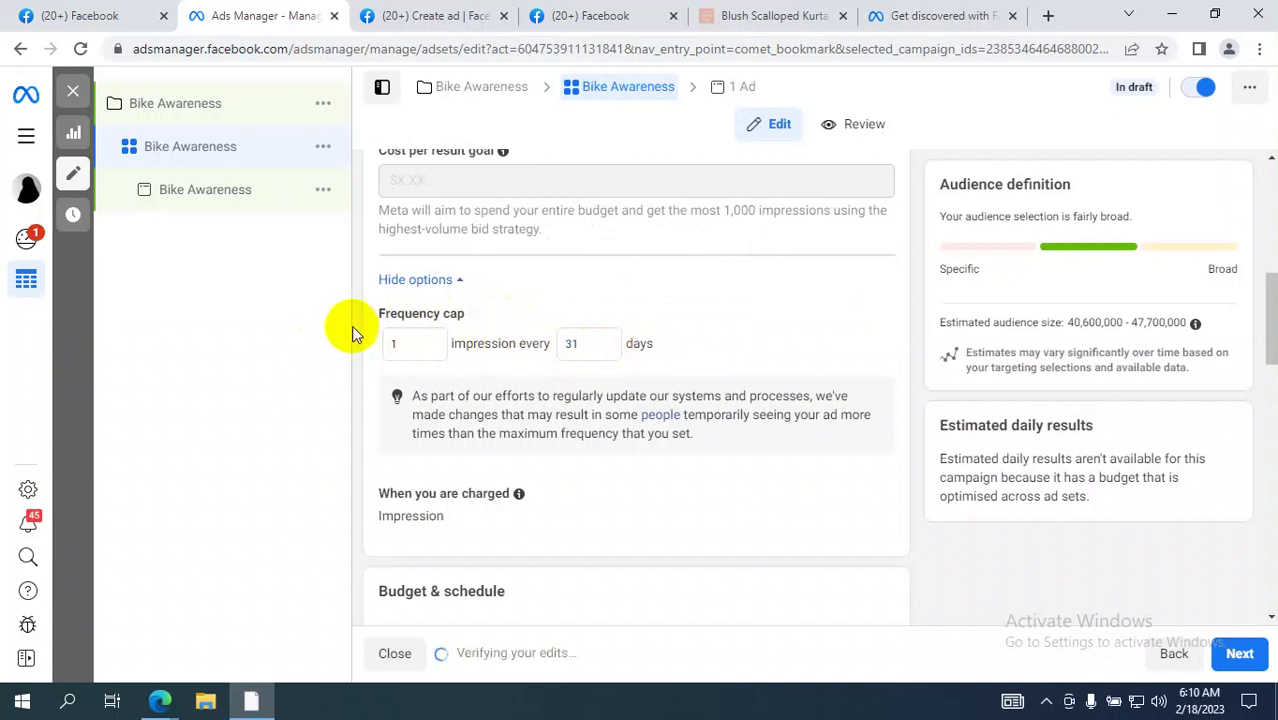
left_click(392, 343)
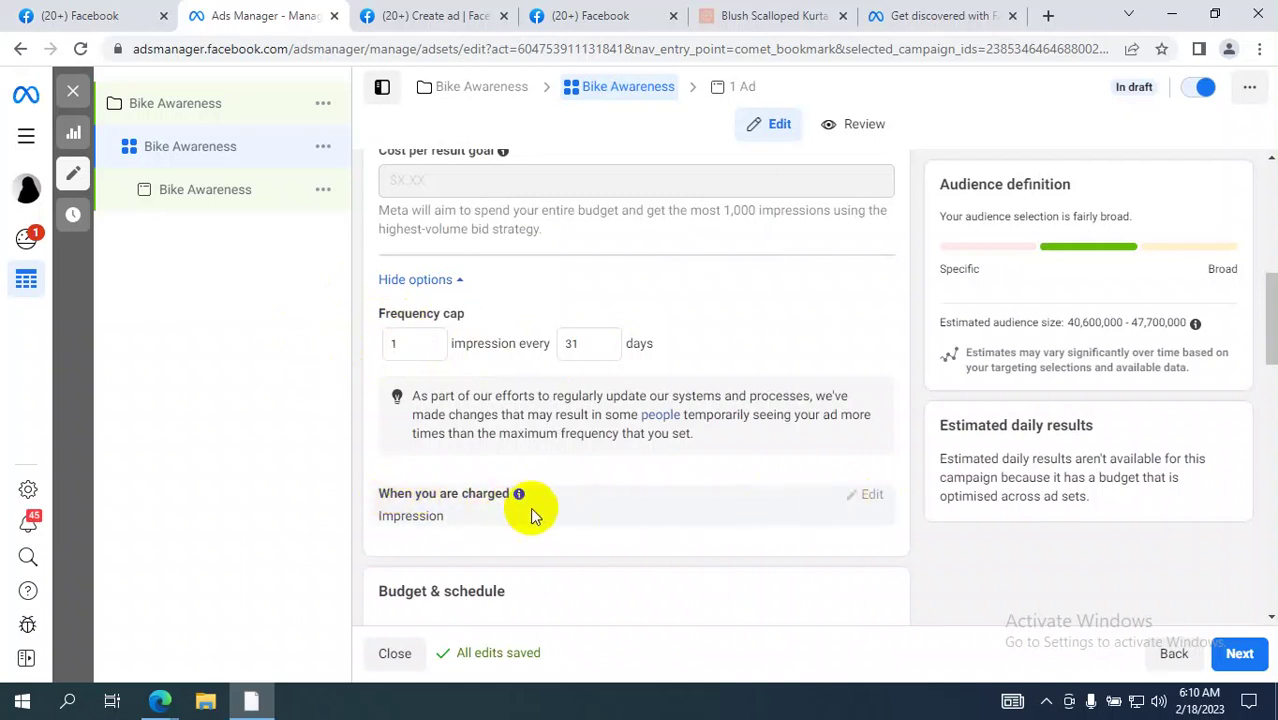
left_click_drag(374, 514, 442, 515)
scroll(540, 385, "up", 2)
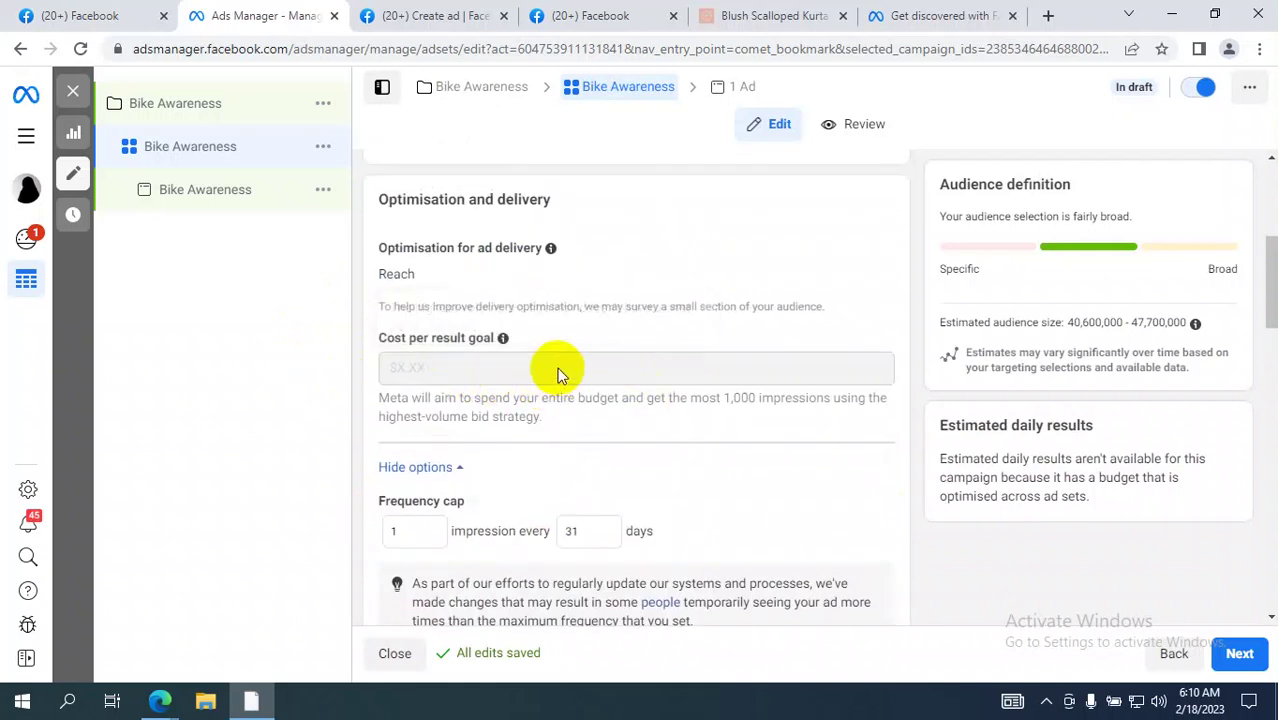
Step: Review the ad set's frequency cap, charging basis and Budget & schedule section
scroll(565, 372, "down", 4)
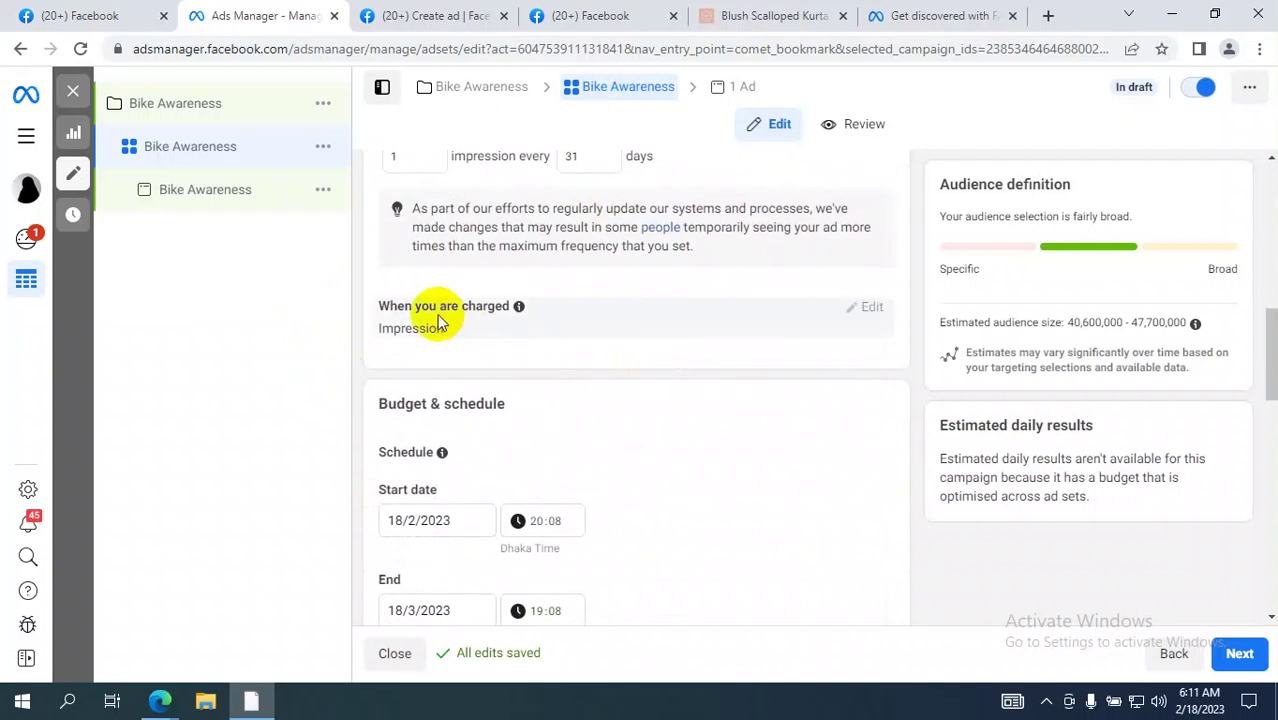
scroll(535, 337, "up", 1)
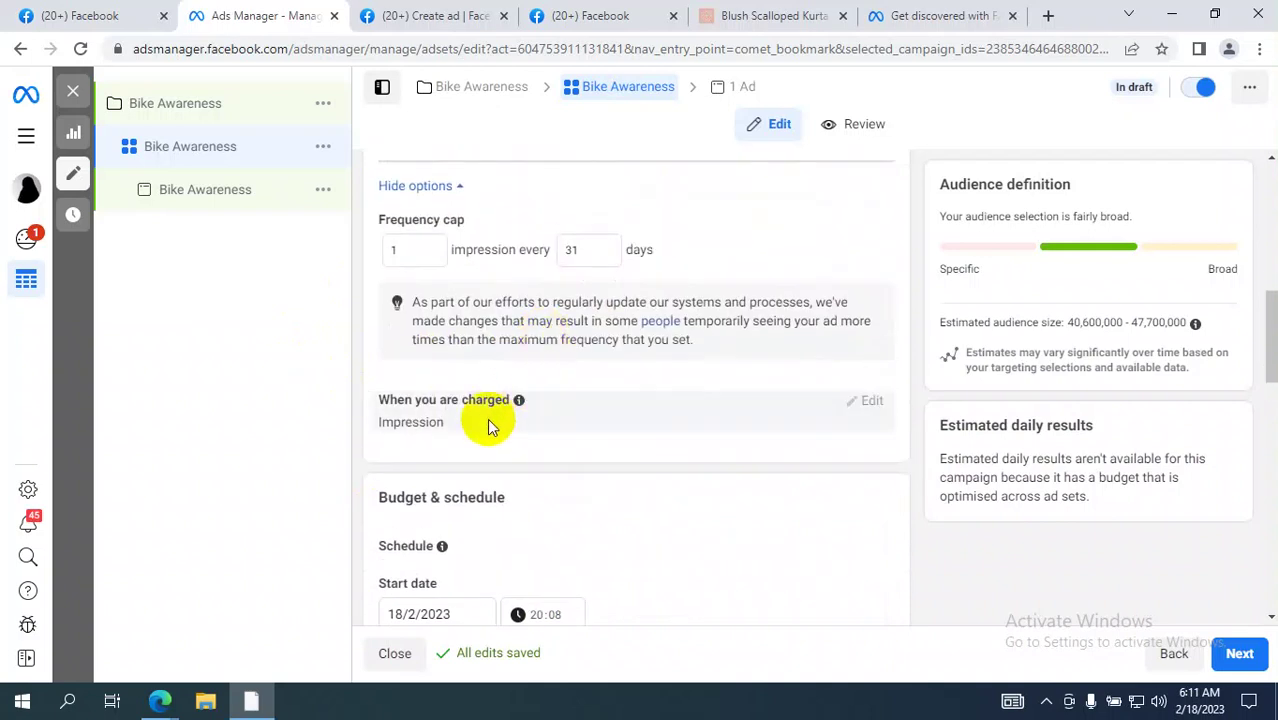
scroll(697, 428, "down", 3)
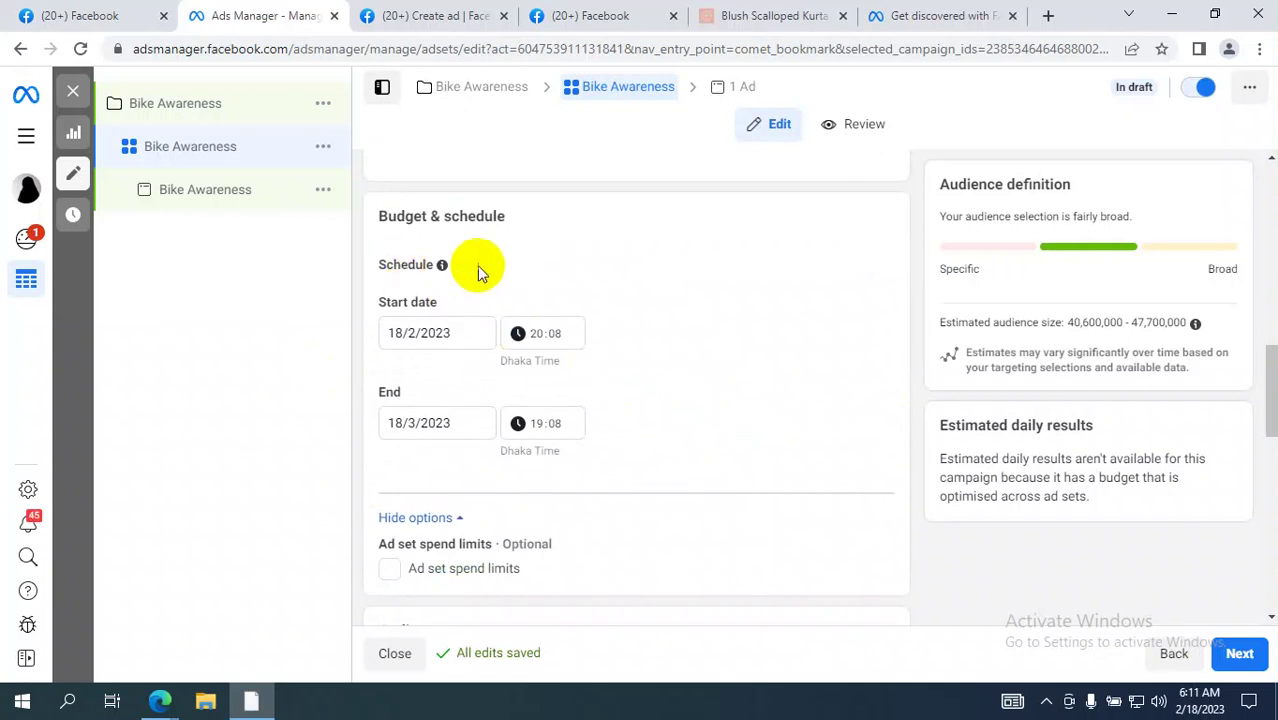
left_click_drag(386, 216, 447, 222)
left_click(395, 214)
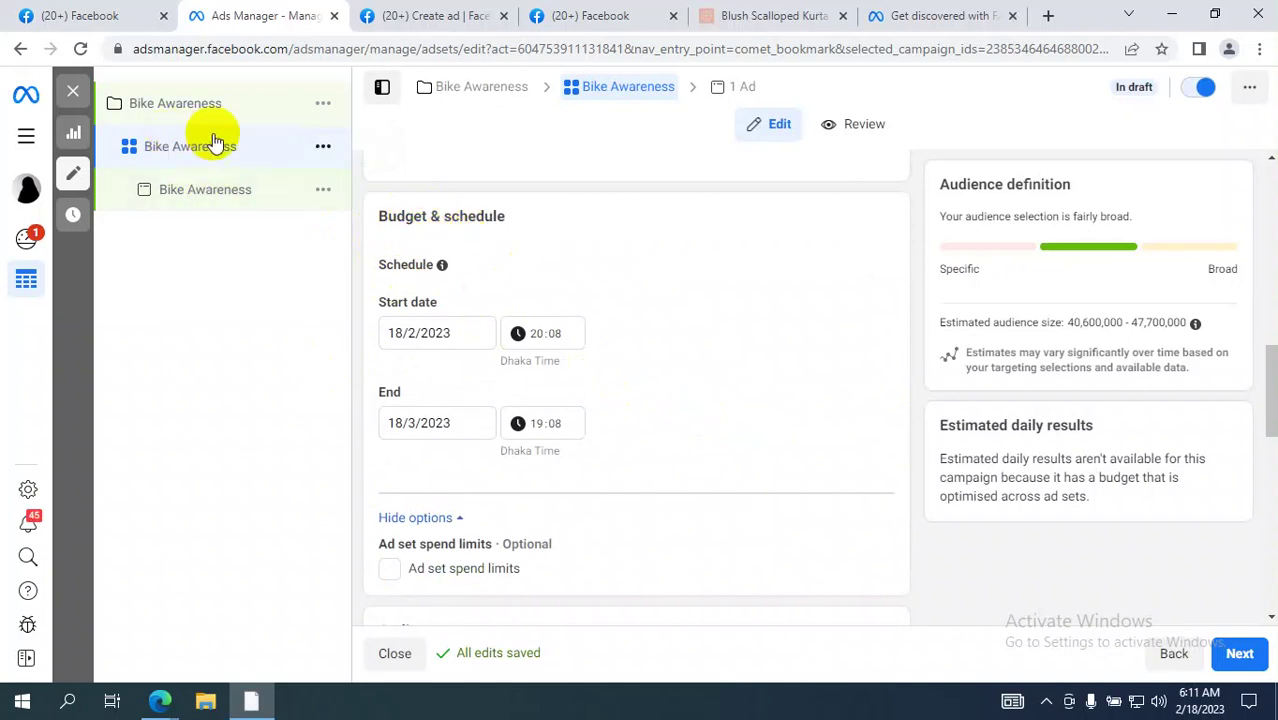
left_click_drag(405, 216, 486, 216)
Step: Check the Bike Awareness campaign-level settings and return to the ad set's Budget & schedule section
left_click(205, 104)
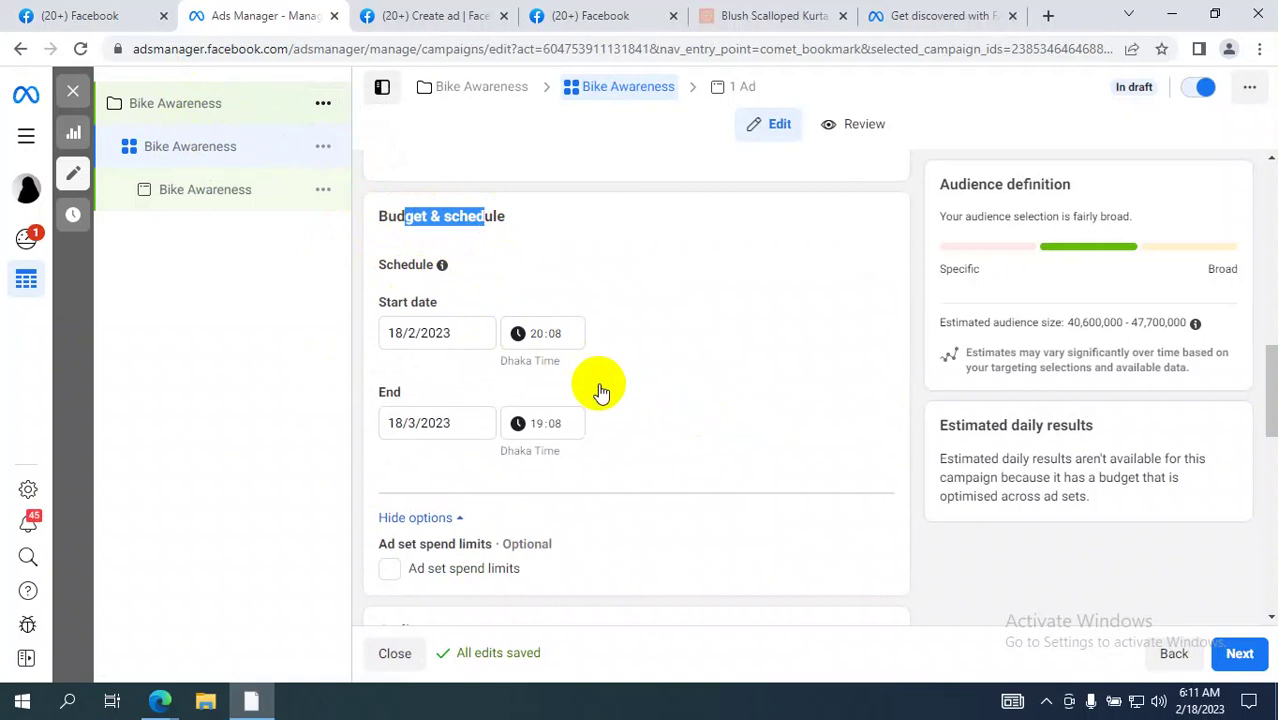
left_click(212, 148)
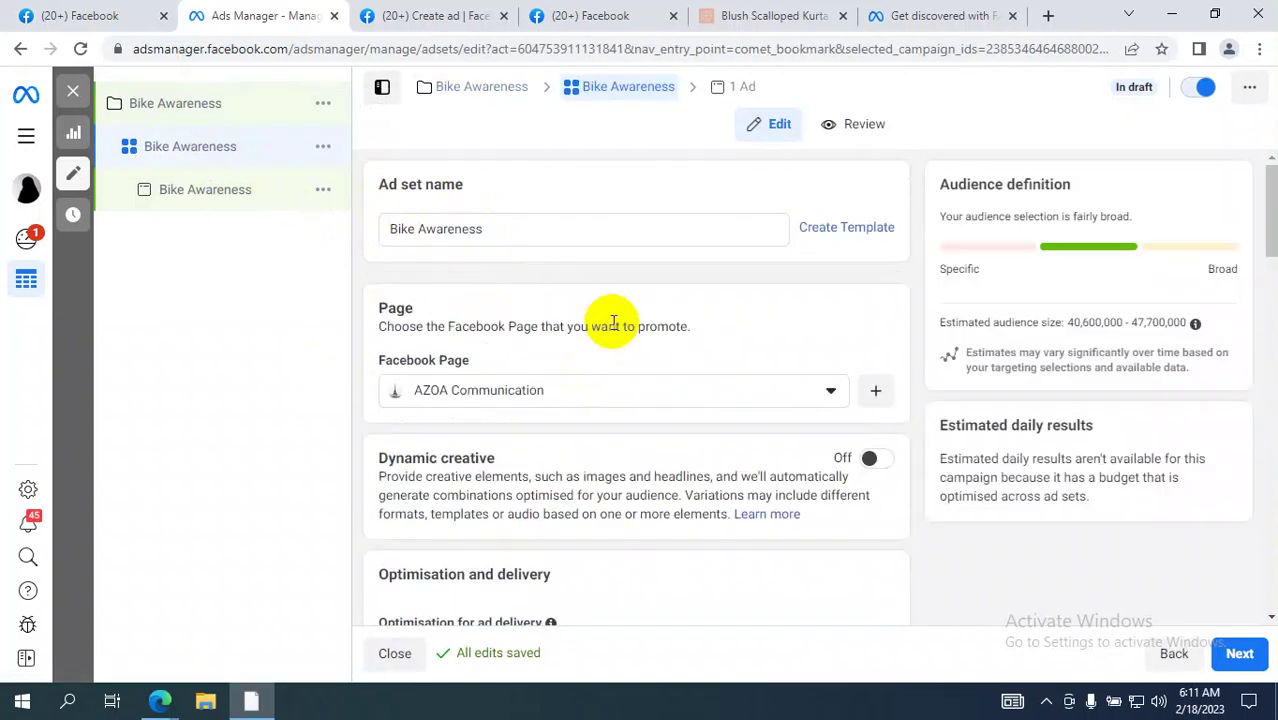
scroll(613, 322, "down", 5)
scroll(613, 322, "down", 5)
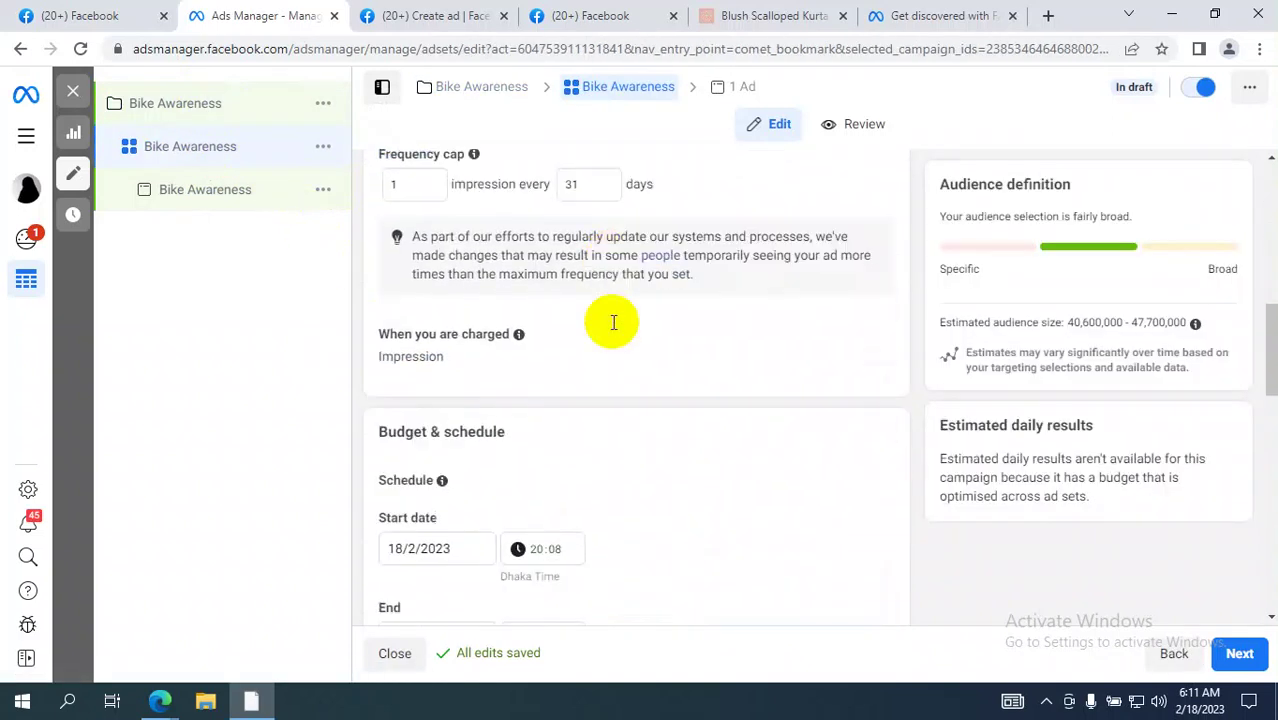
scroll(613, 322, "down", 2)
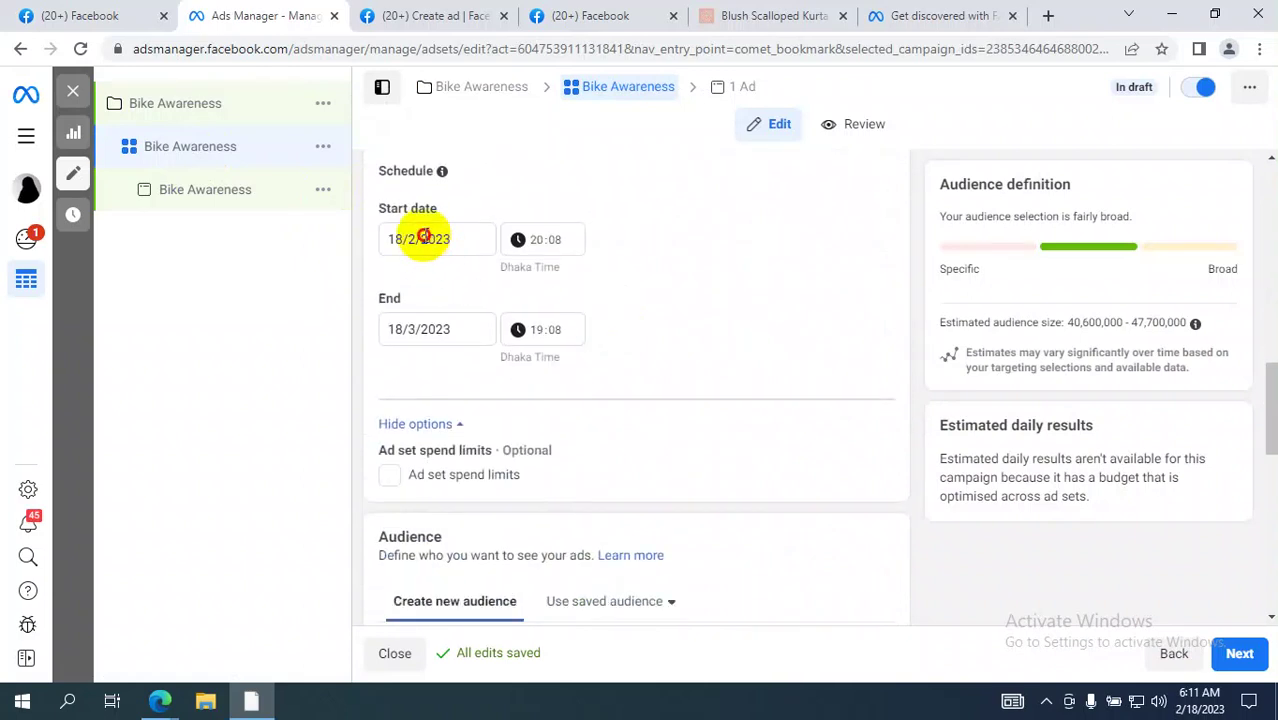
Step: Check the ad set's start and end date calendars without changing the schedule
left_click(422, 238)
left_click(732, 246)
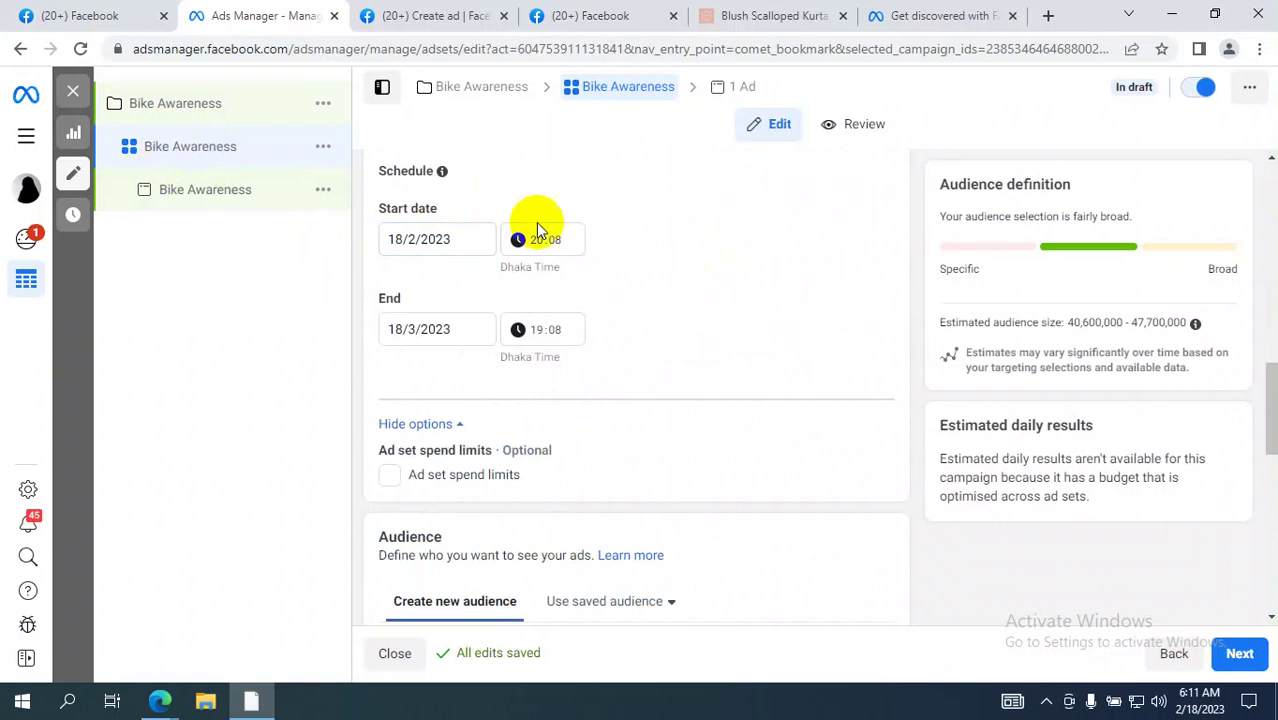
scroll(681, 227, "up", 2)
scroll(681, 227, "down", 2)
scroll(681, 227, "up", 1)
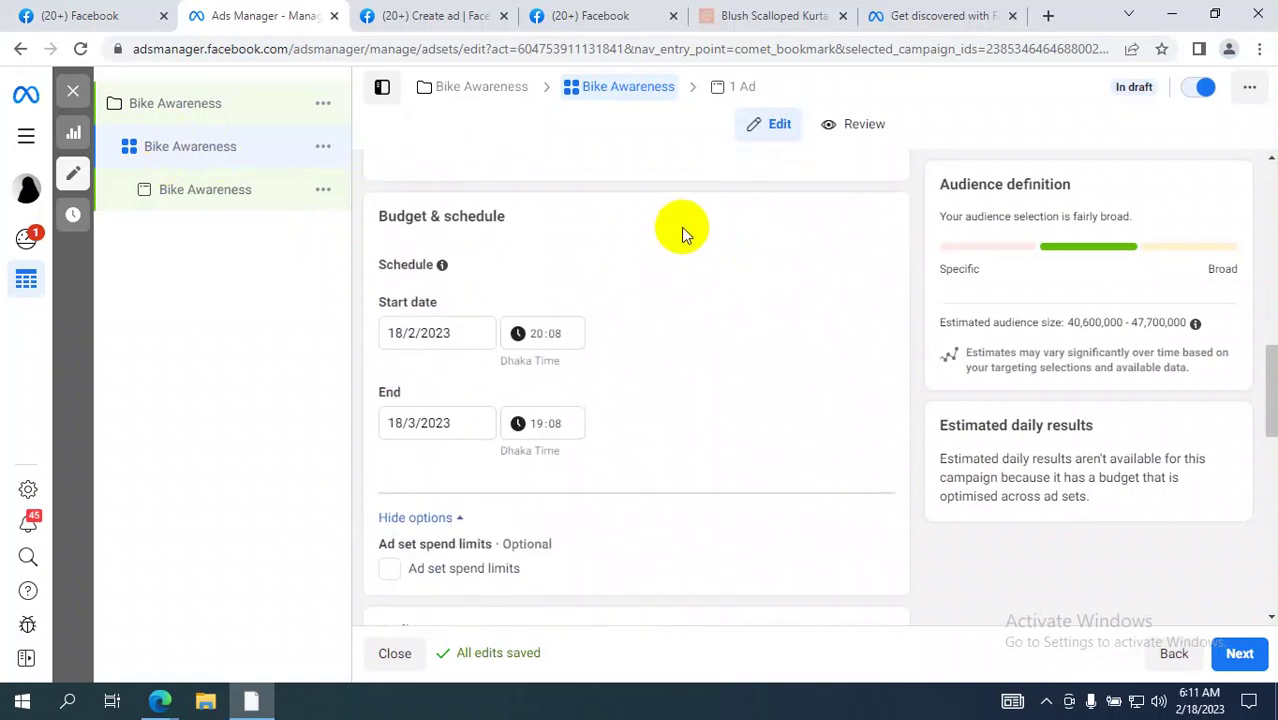
left_click(405, 333)
left_click(675, 312)
left_click(434, 421)
left_click(684, 377)
scroll(625, 435, "down", 2)
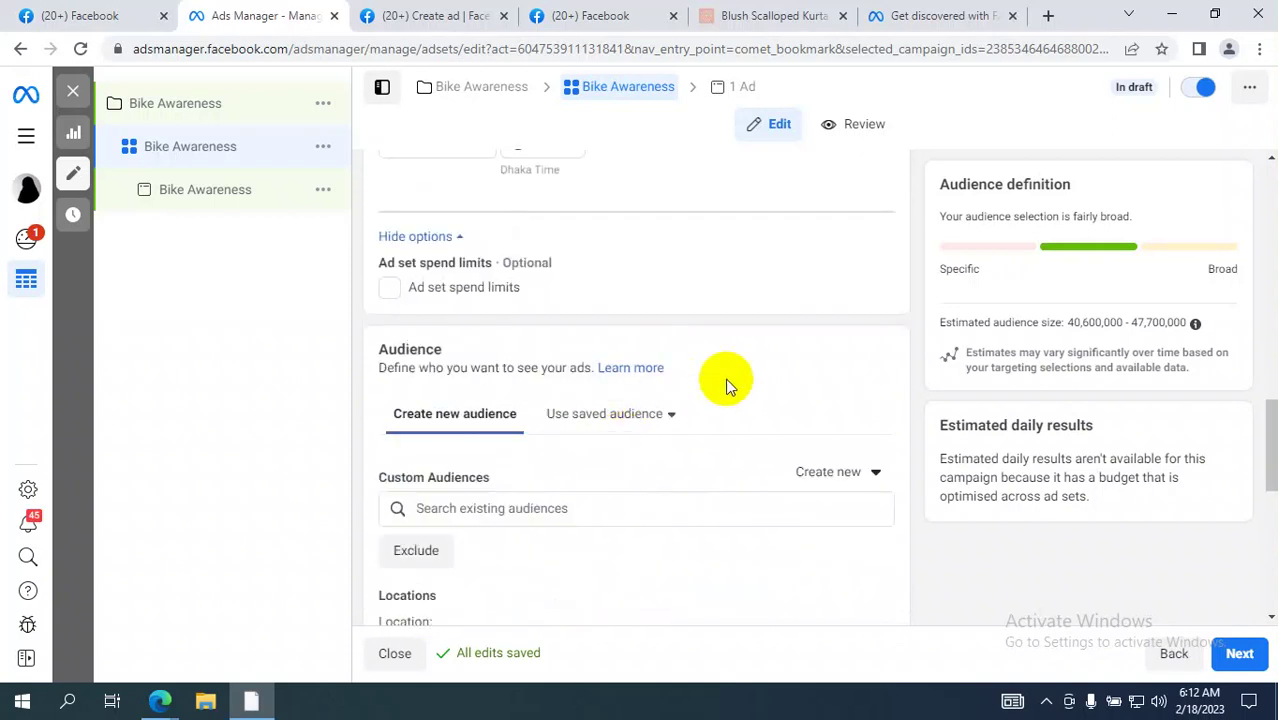
Step: Open the audience locations for editing and remove Bangladesh from the included locations
scroll(777, 380, "down", 1)
scroll(777, 380, "down", 1)
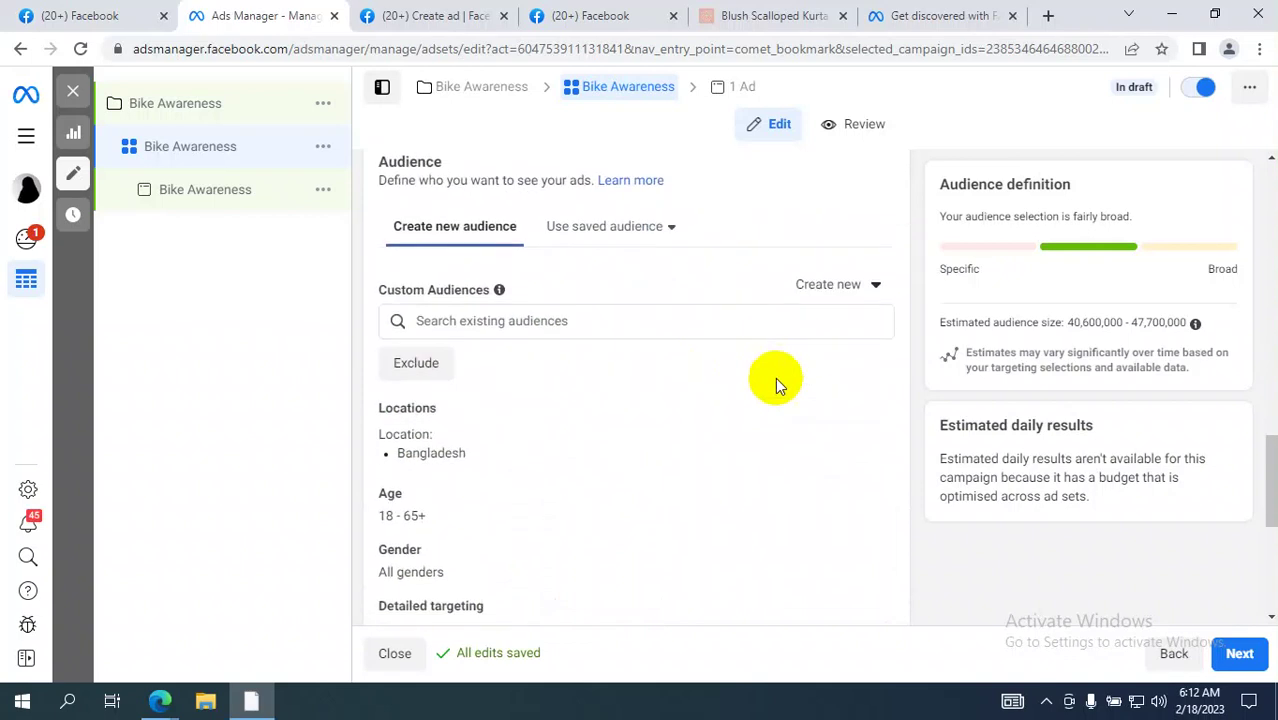
left_click_drag(395, 290, 533, 302)
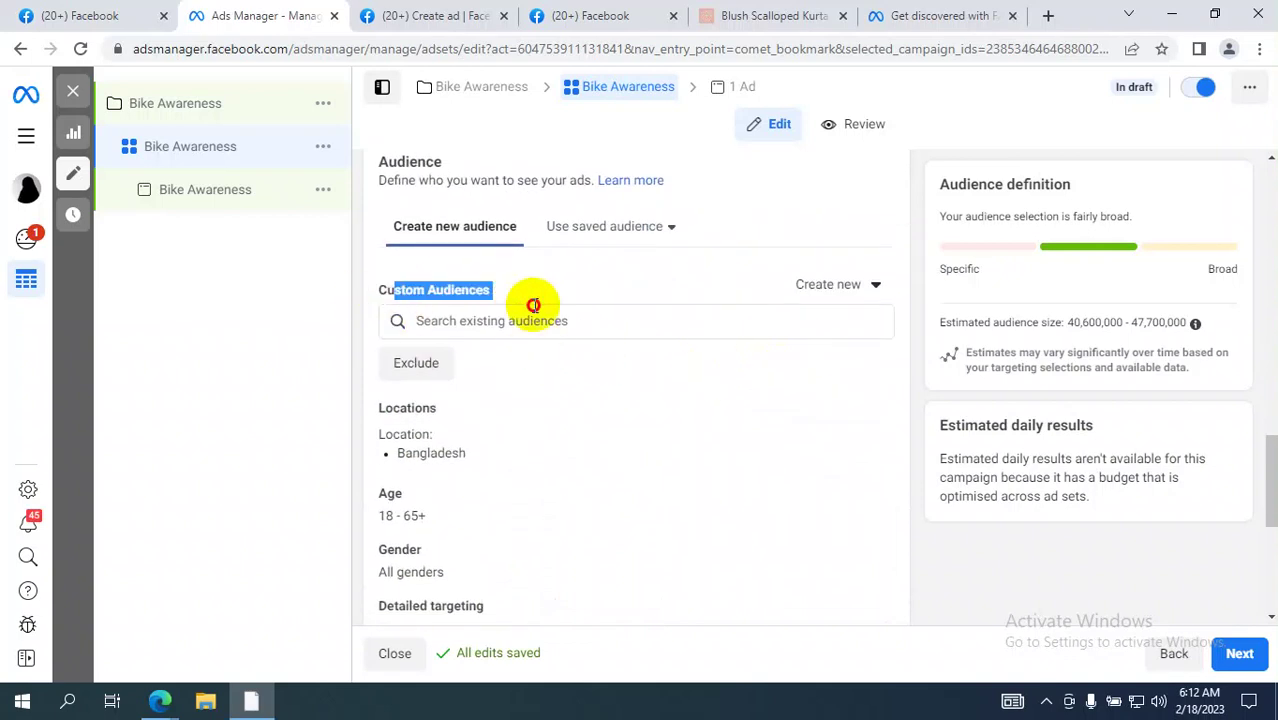
scroll(665, 280, "down", 1)
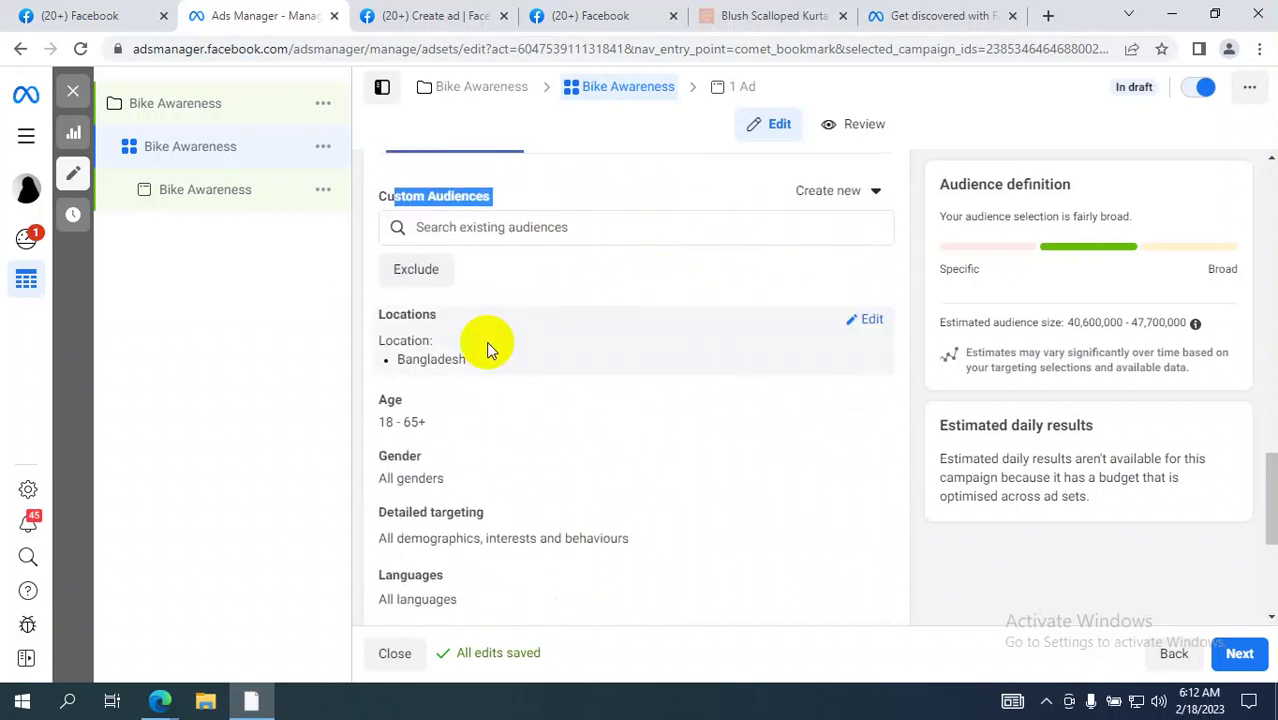
left_click(860, 323)
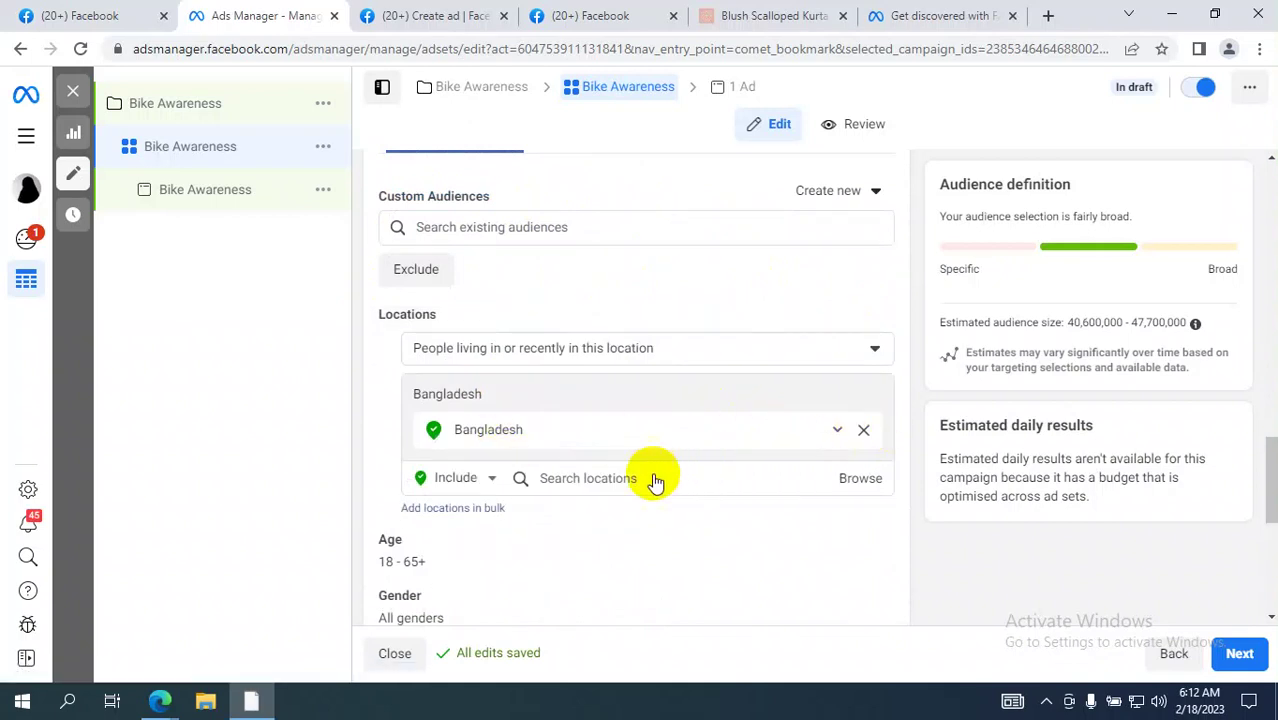
left_click(540, 455)
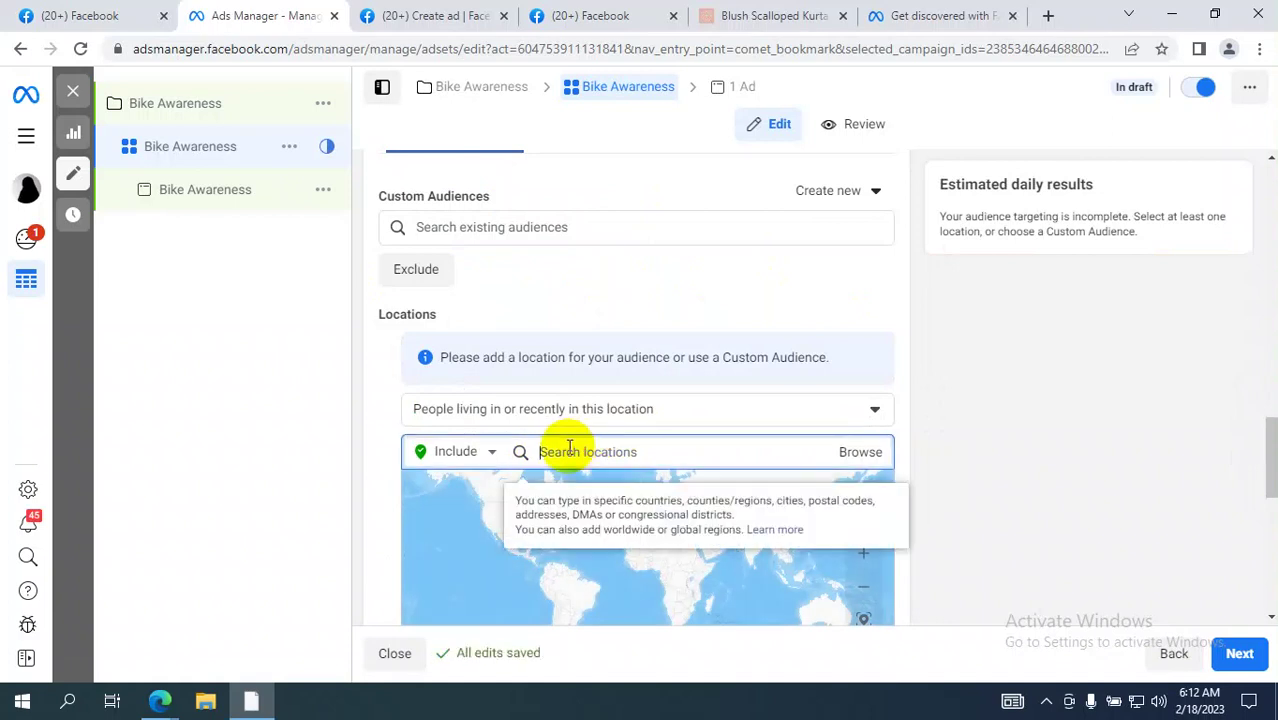
Step: Add the place Dhaka City as an included location and set its radius to 14 km
type("dhaka")
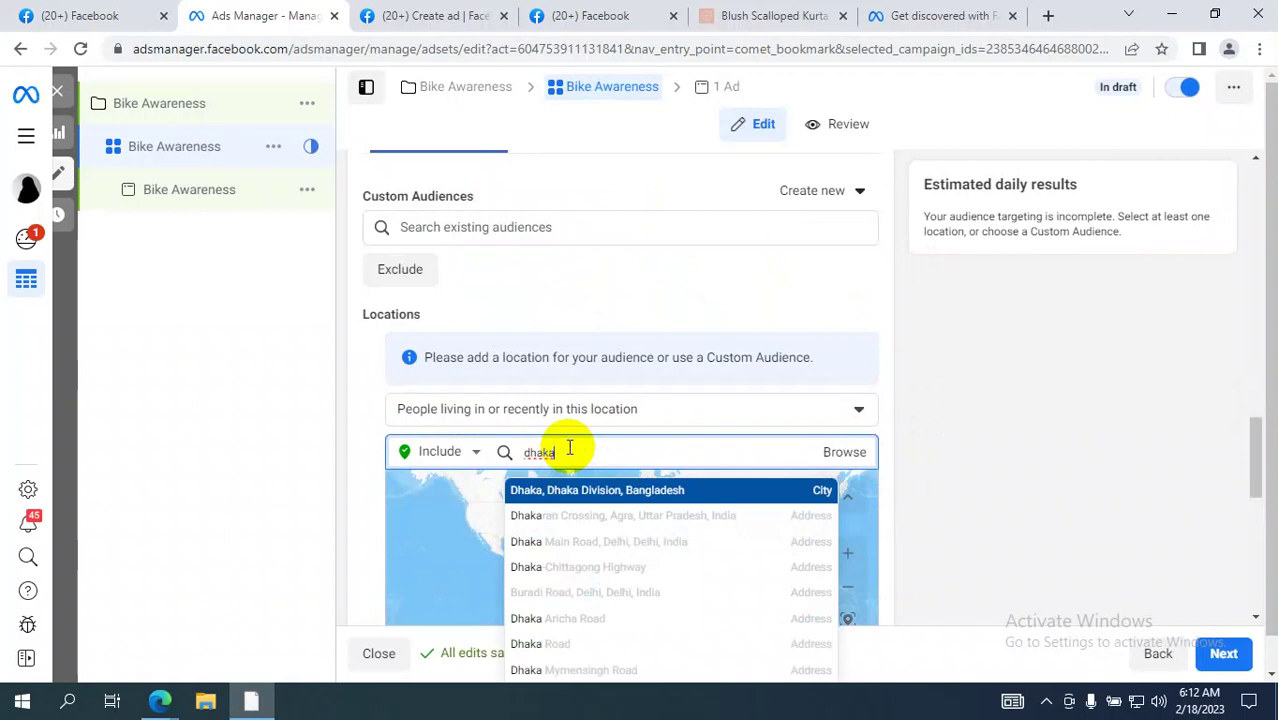
type(" city")
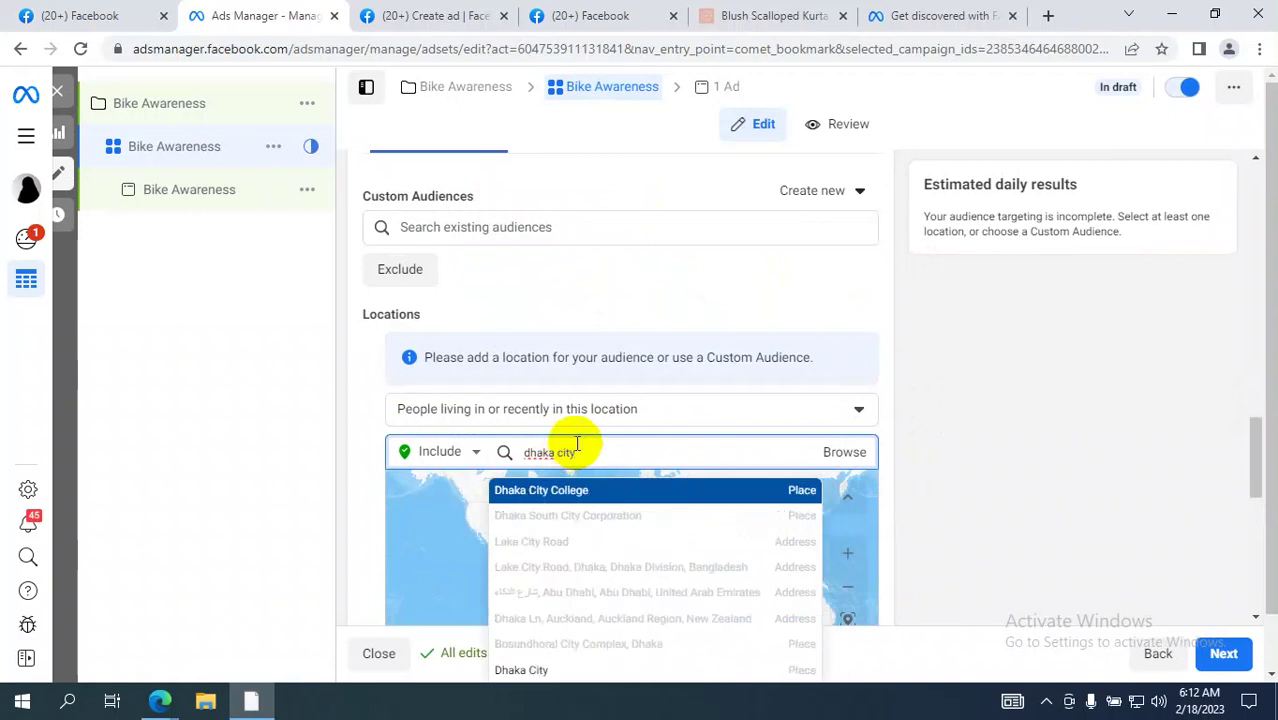
scroll(805, 428, "down", 2)
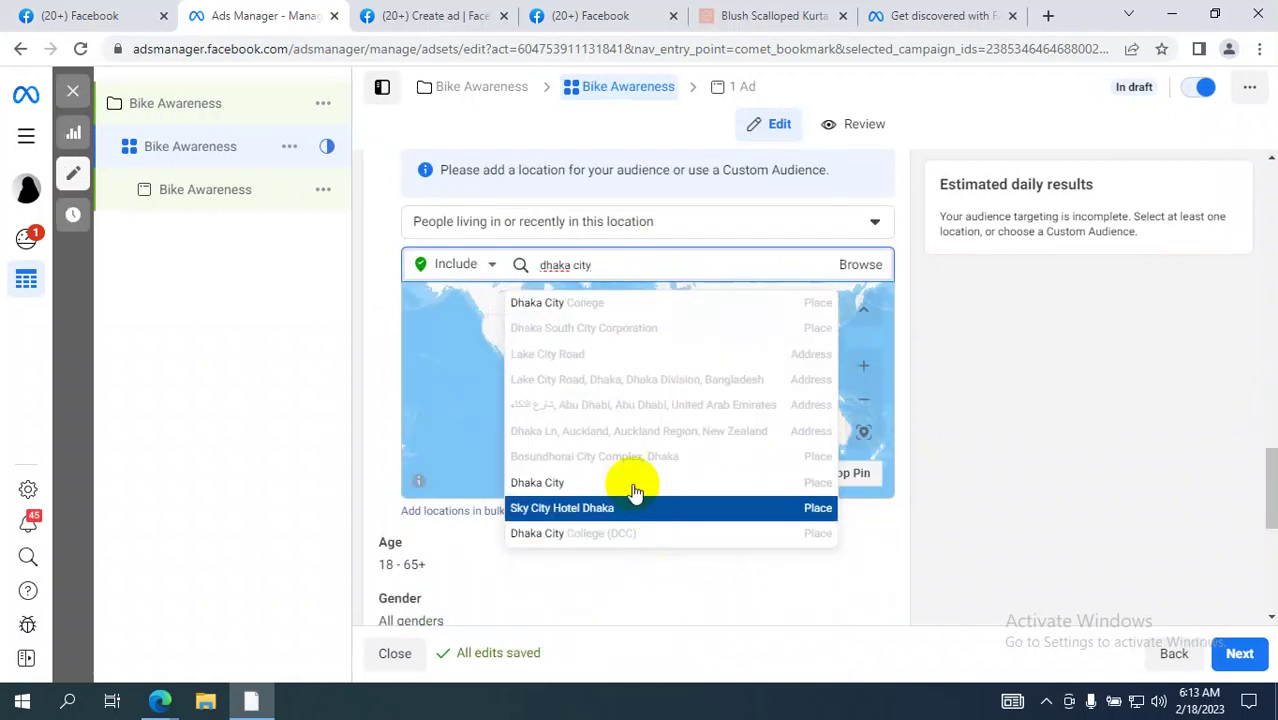
left_click(616, 484)
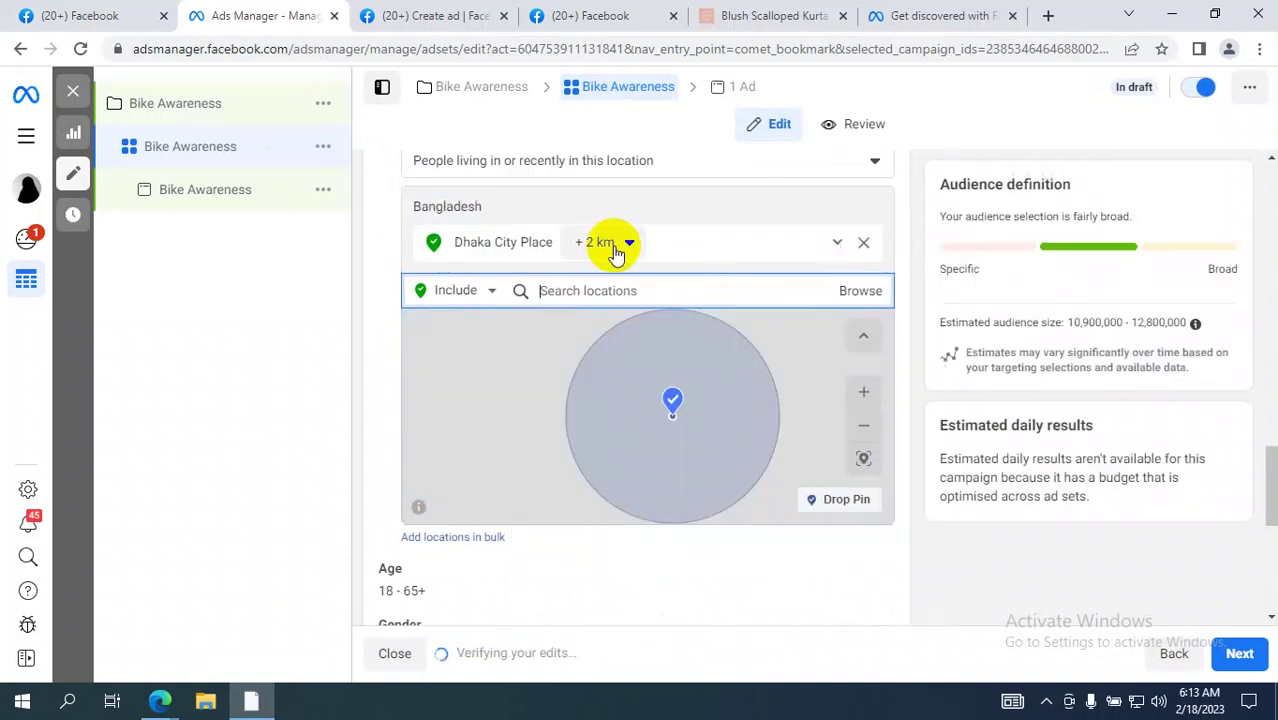
left_click(608, 246)
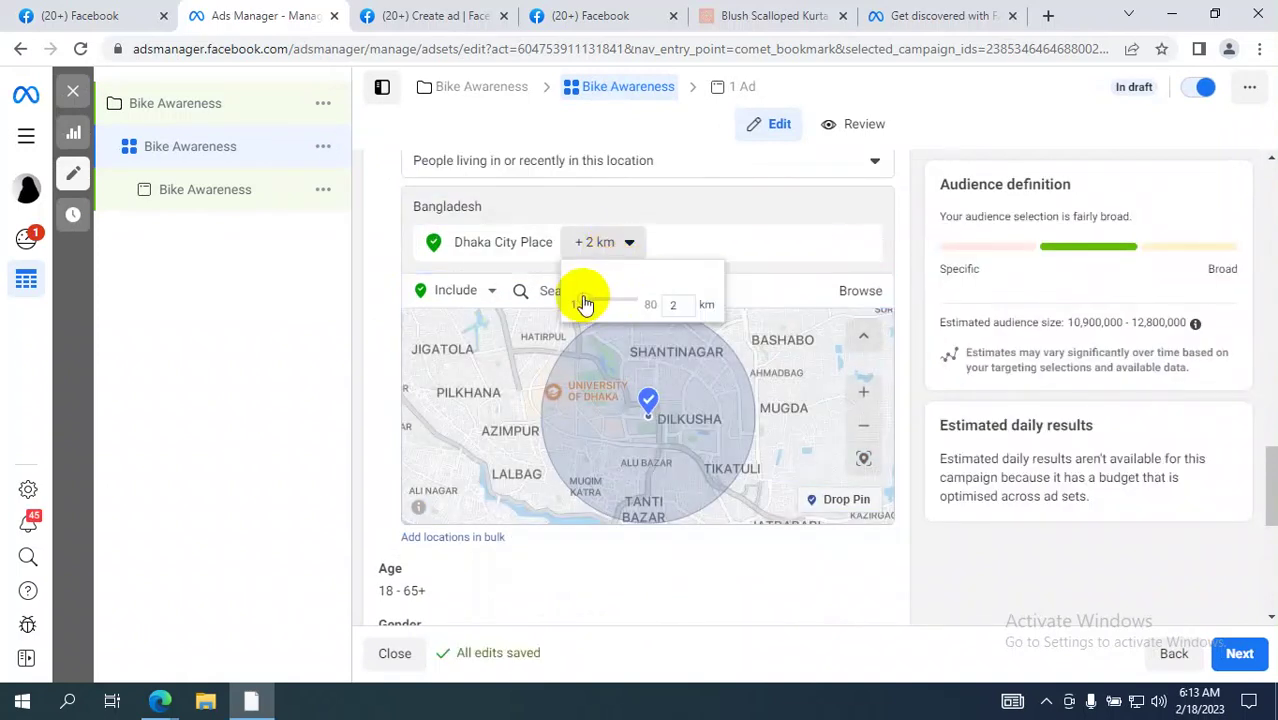
mouse_move(583, 300)
left_mouse_down()
mouse_move(607, 305)
mouse_move(596, 311)
left_mouse_up()
left_click(1040, 340)
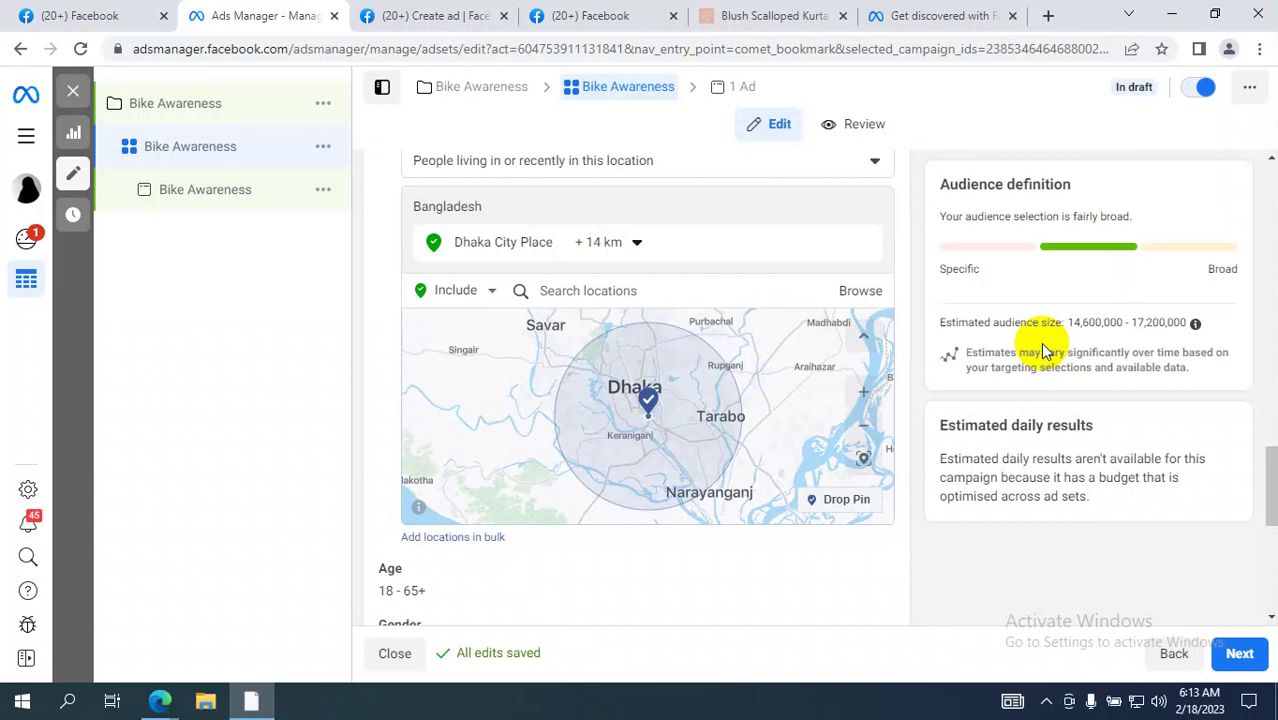
Step: Inspect the Dhaka City targeting radius on the map and remove that location from the audience
scroll(540, 380, "down", 2)
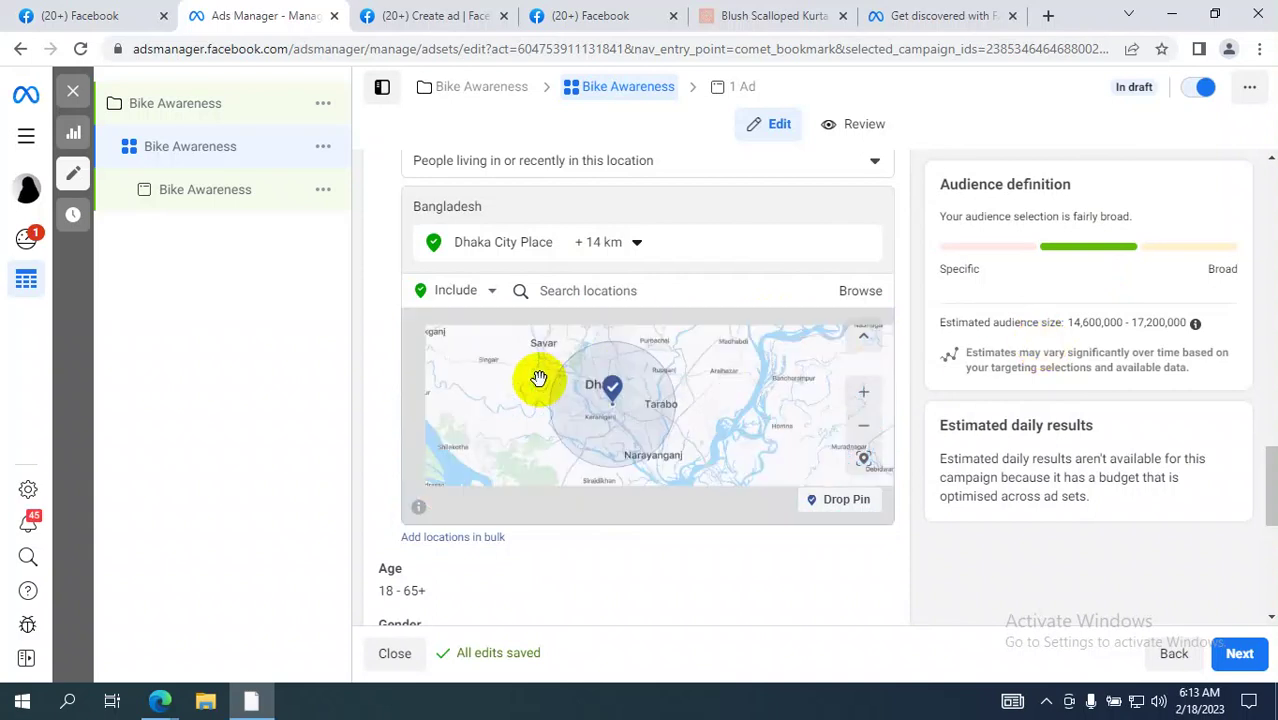
scroll(650, 379, "up", 2)
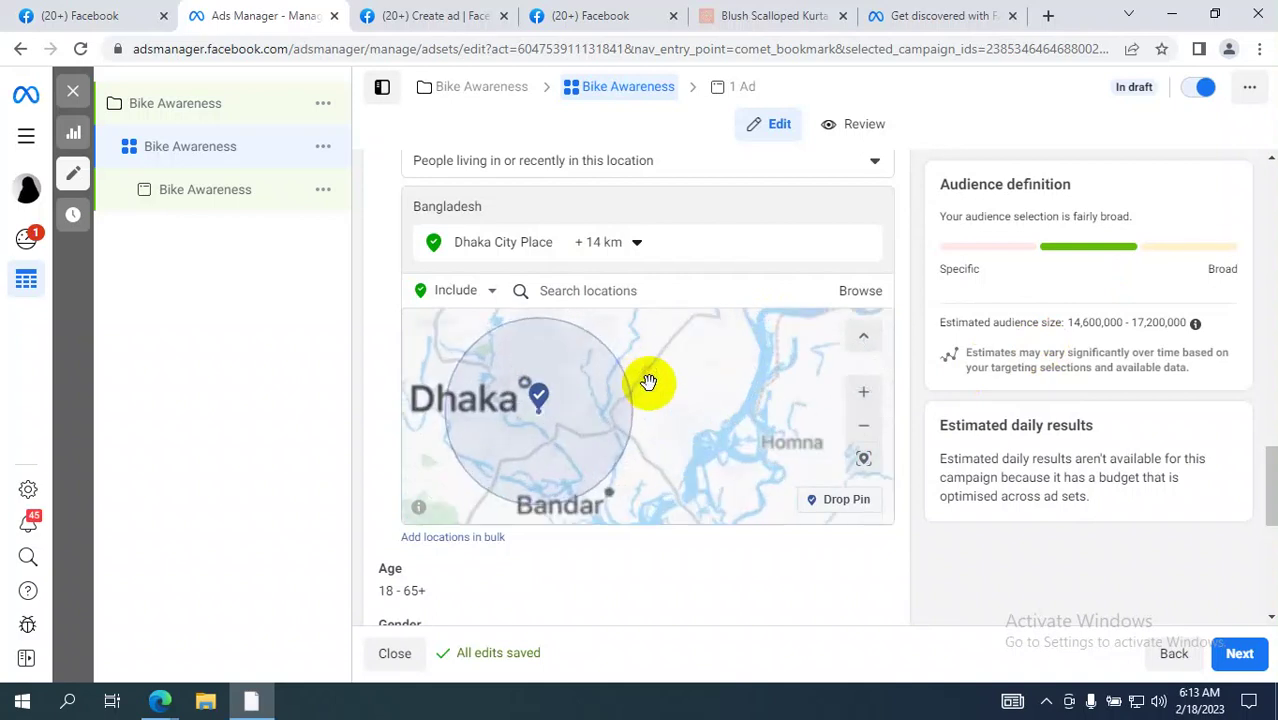
left_click_drag(681, 367, 802, 362)
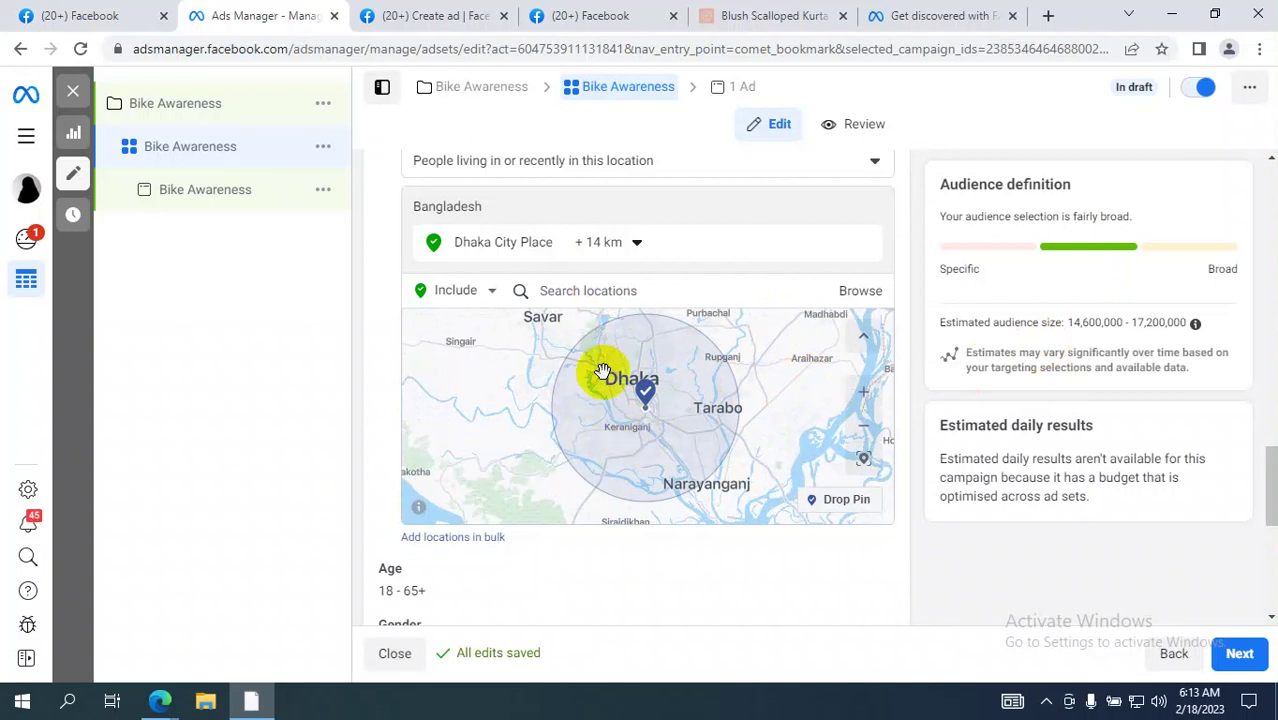
left_click(606, 245)
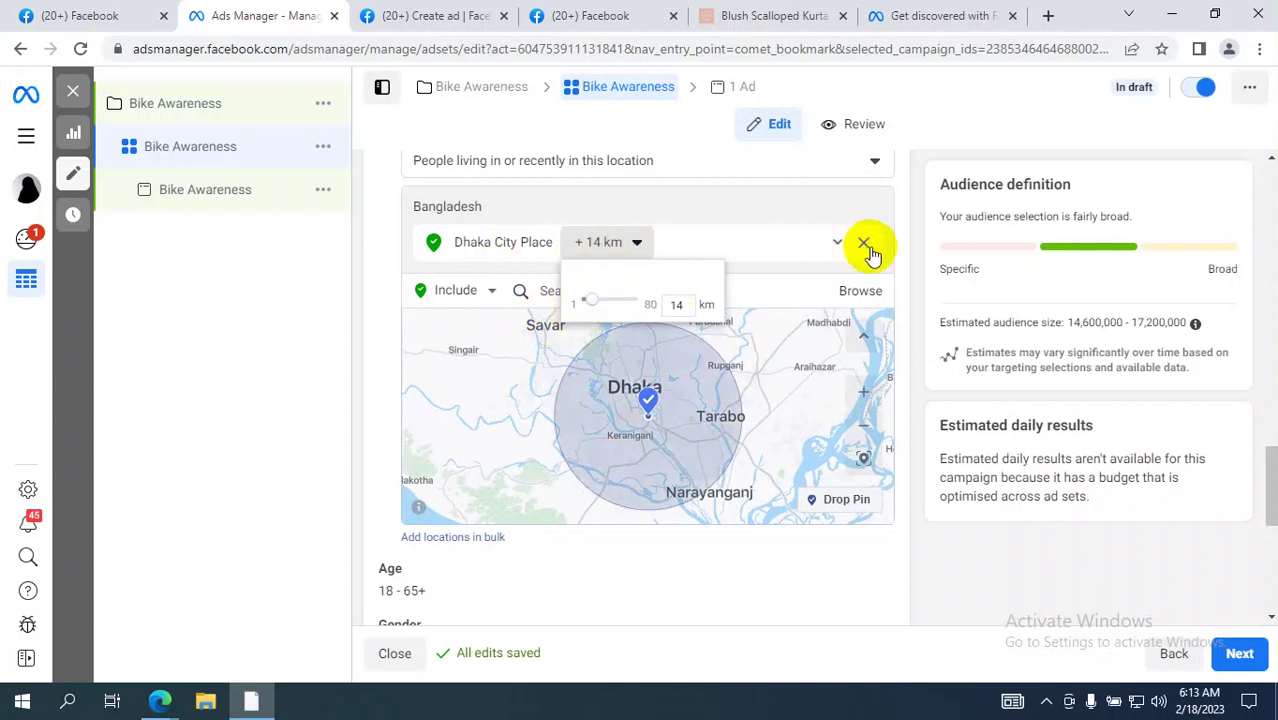
left_click(863, 243)
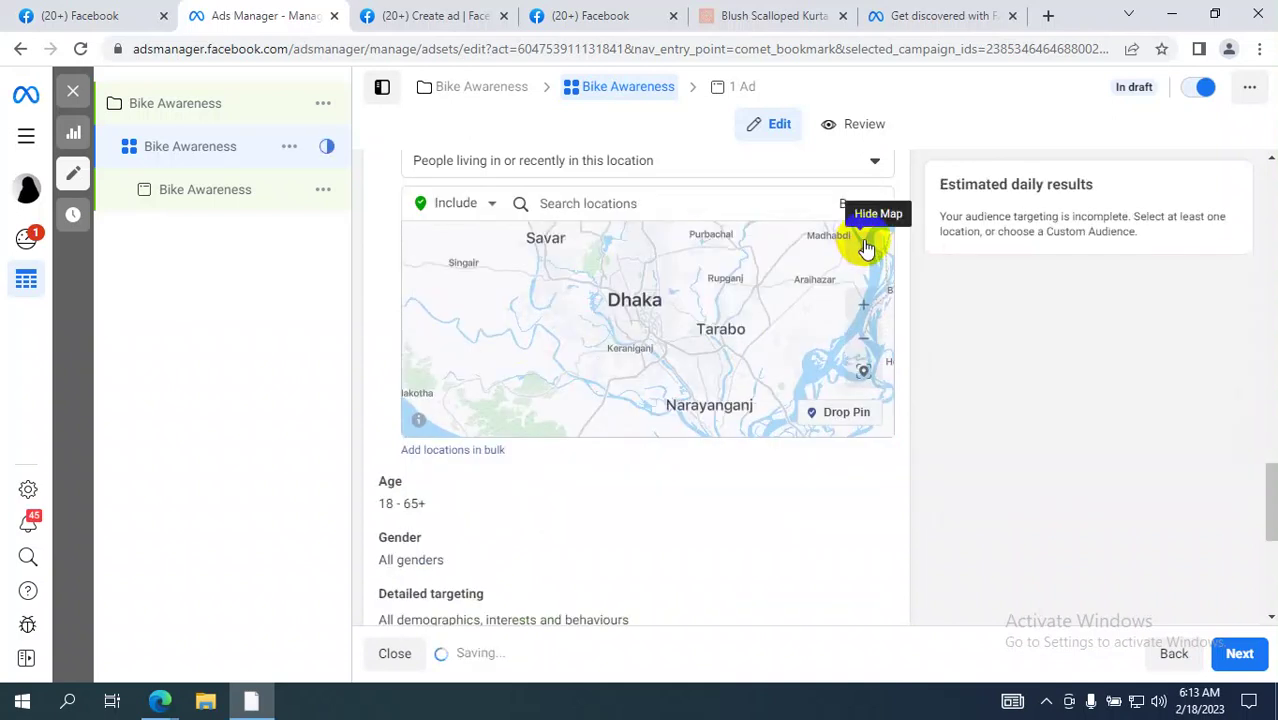
Step: Search for mohakhali and add the place Mohakhali, Dhaka as an included location
left_click(609, 204)
type("m")
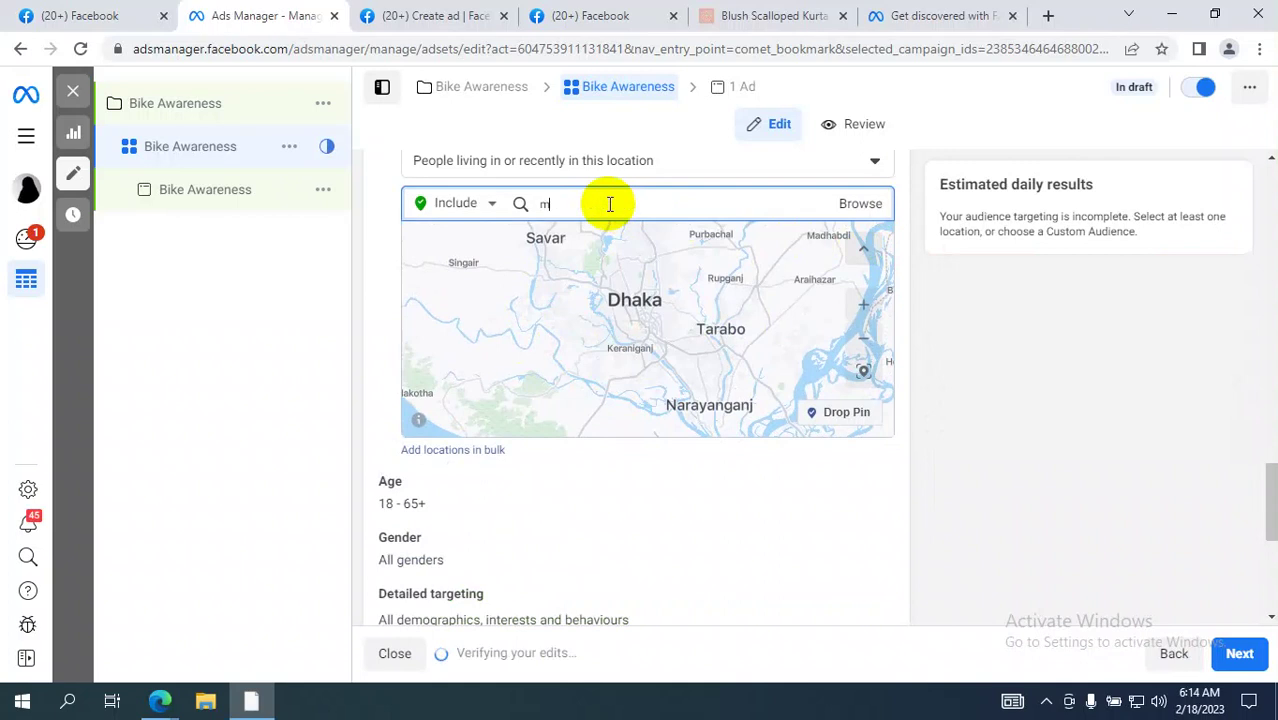
type("oh")
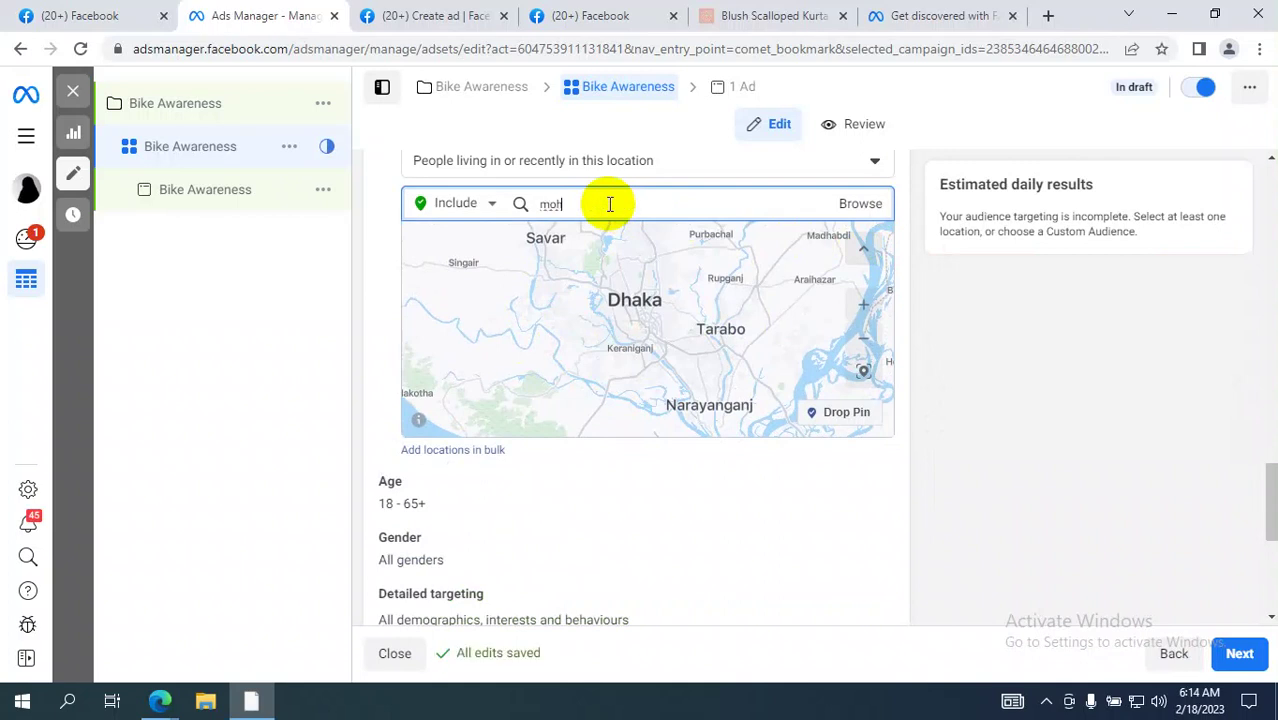
type("a")
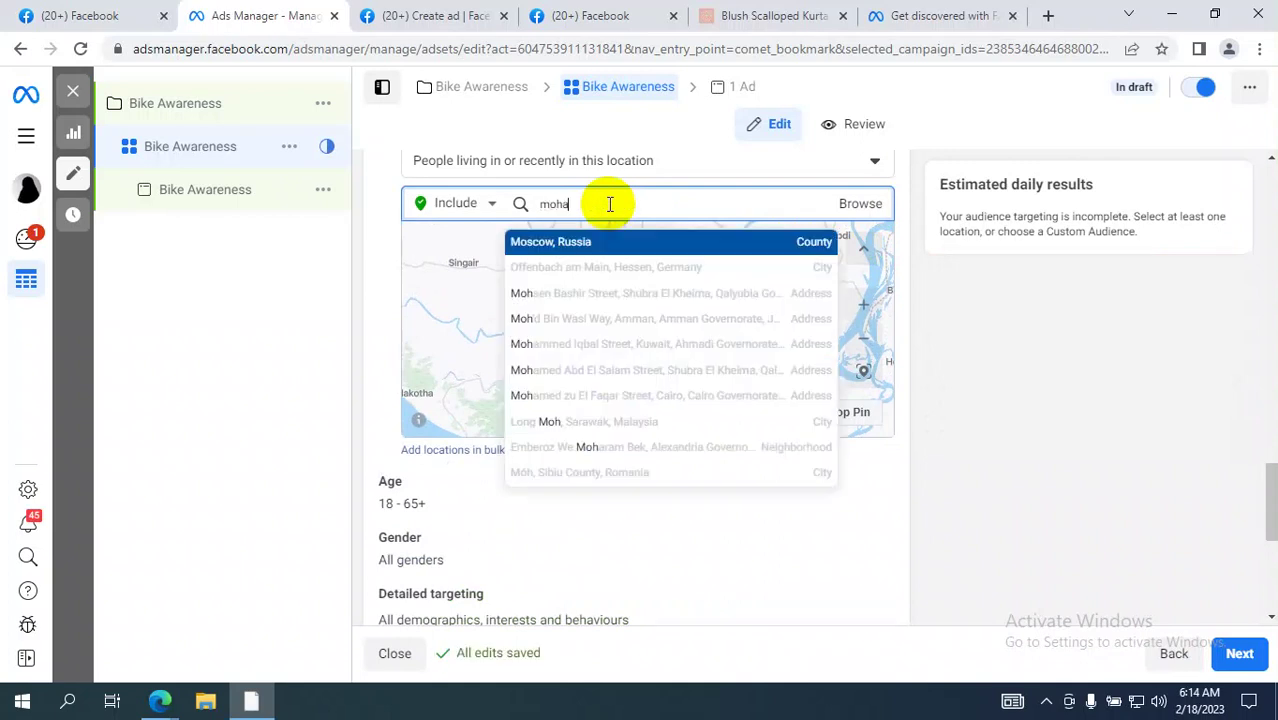
type("khali")
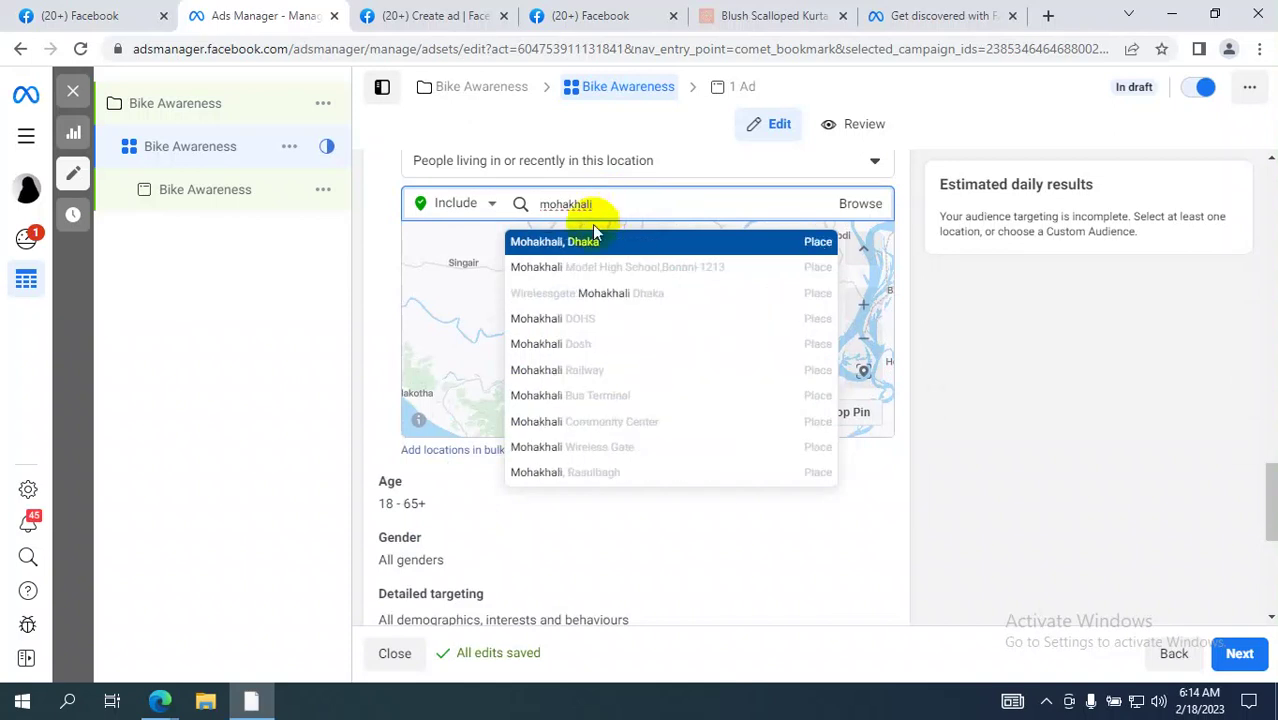
left_click(575, 243)
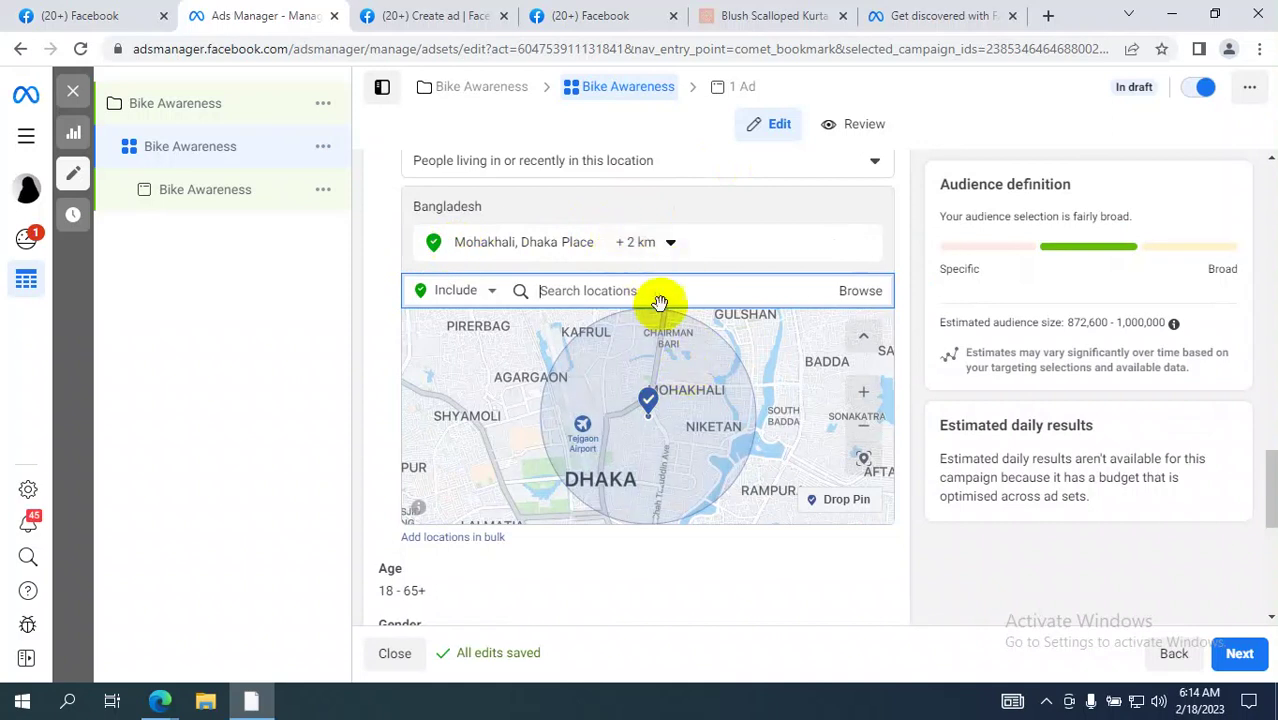
Step: Inspect the Mohakhali, Dhaka targeting radius on the map and remove that location from the audience
scroll(658, 369, "down", 3)
scroll(656, 365, "up", 2)
scroll(650, 340, "down", 2)
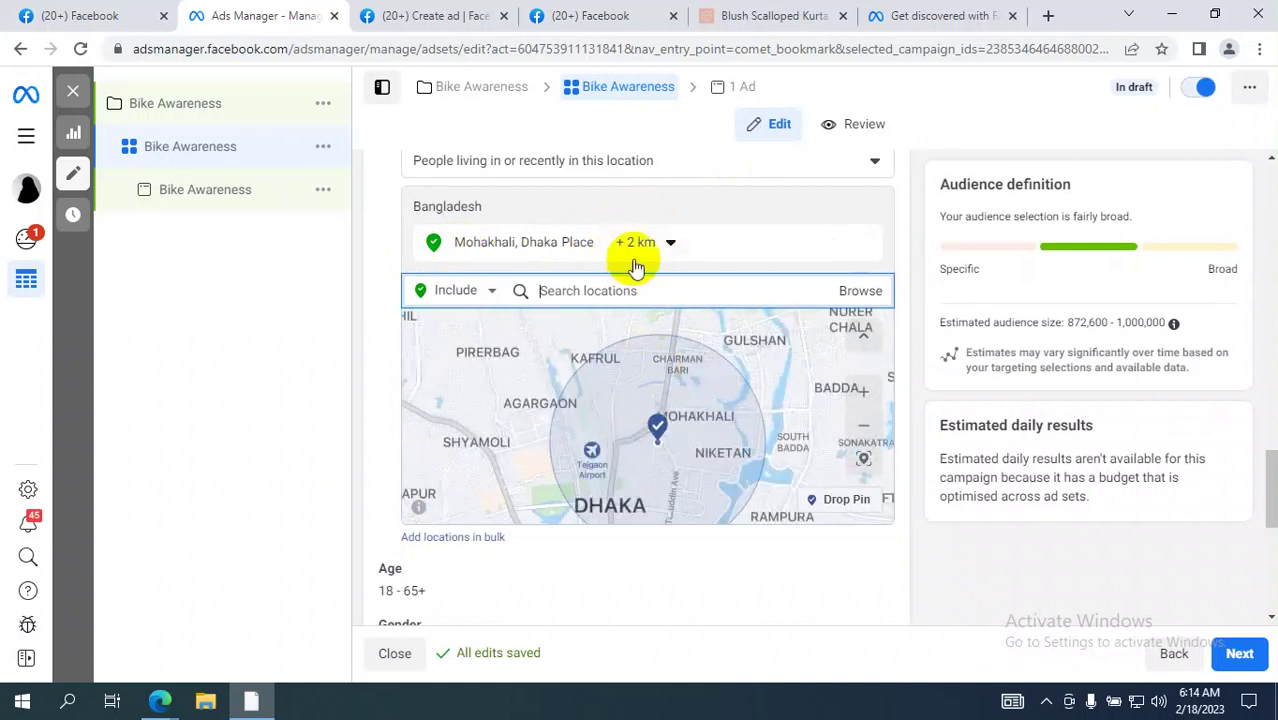
scroll(644, 335, "down", 1)
scroll(647, 343, "up", 5)
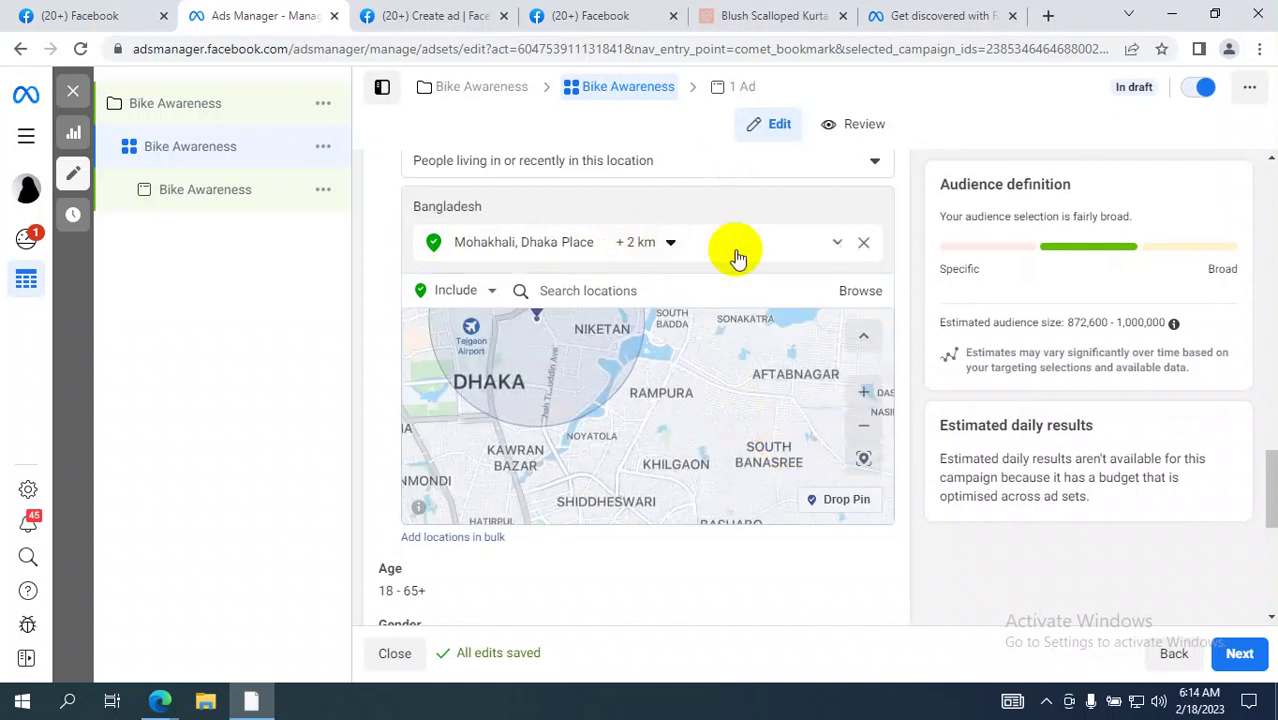
left_click(655, 250)
Step: Search for gulshan and add the place Gulshan as an included location
left_click(559, 203)
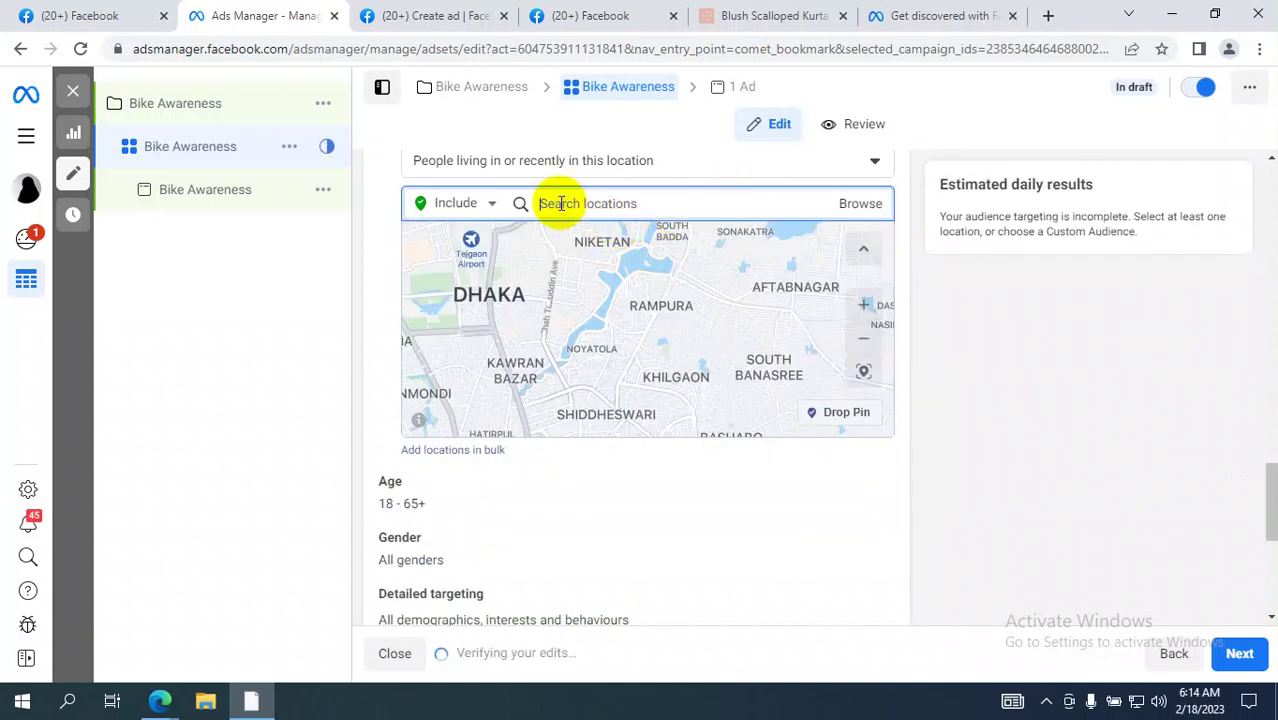
type("gusle")
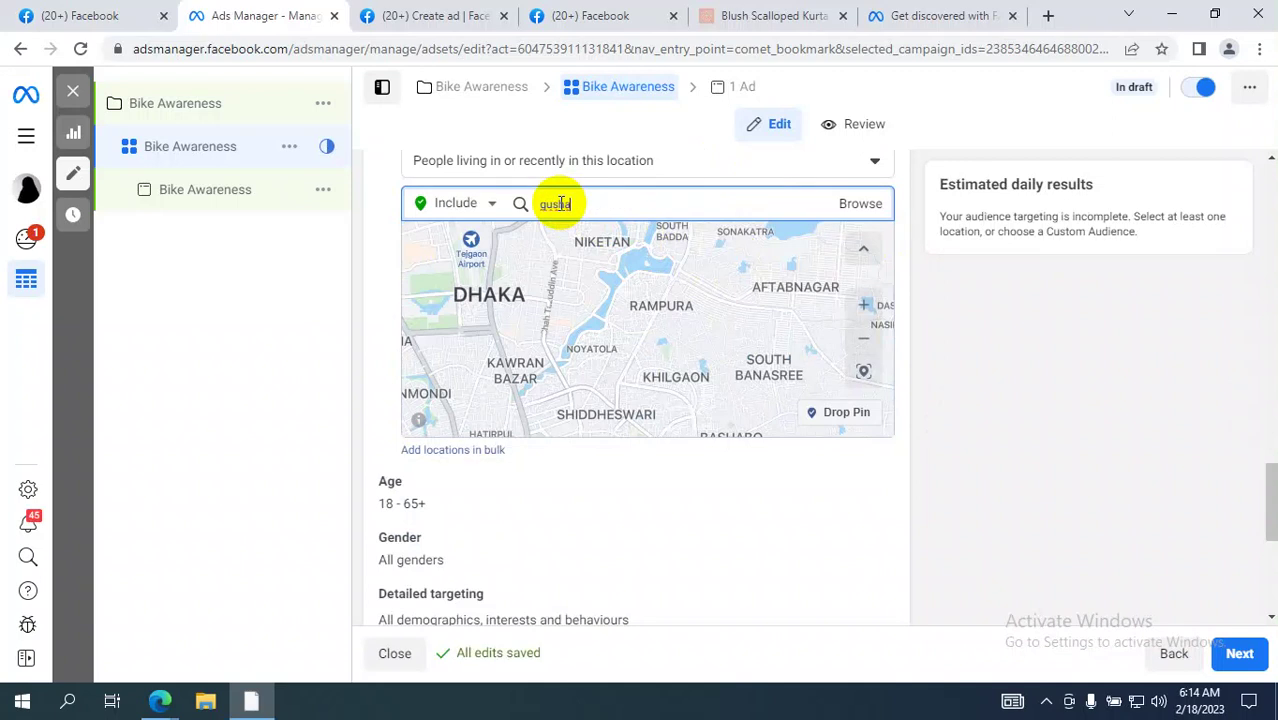
key("BackSpace")
key("BackSpace")
key("BackSpace")
type("lshan")
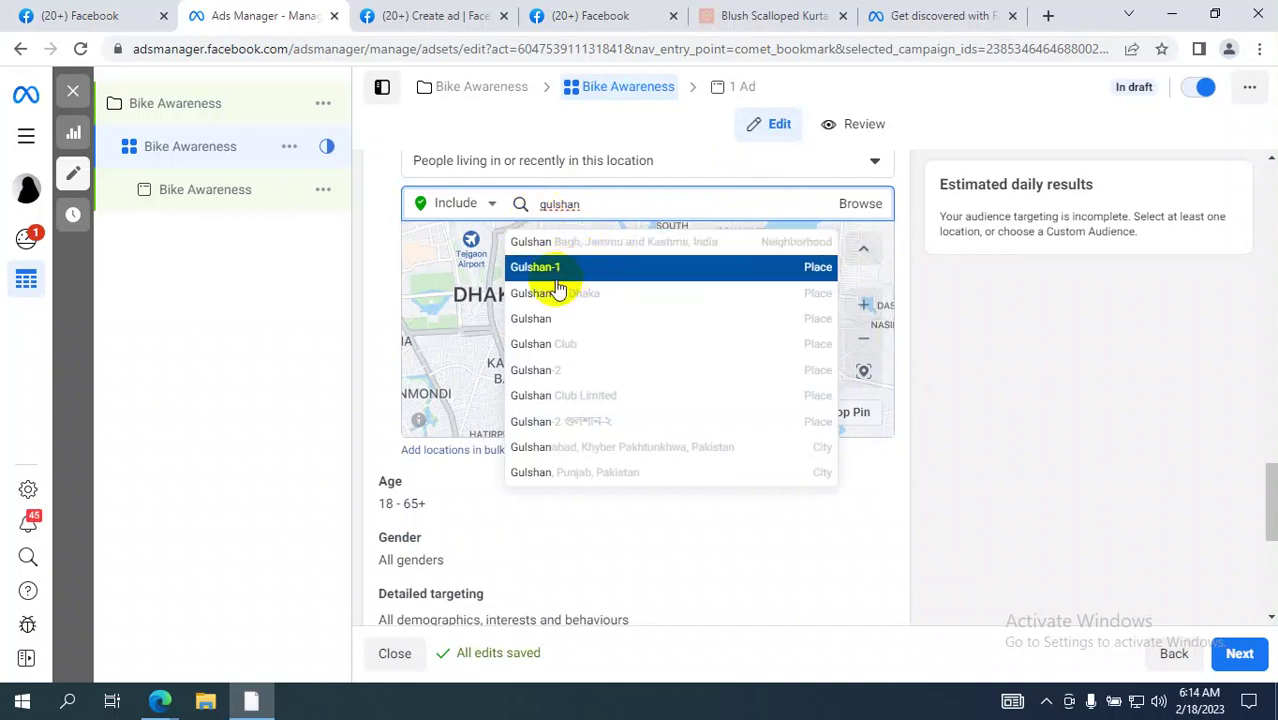
left_click(538, 322)
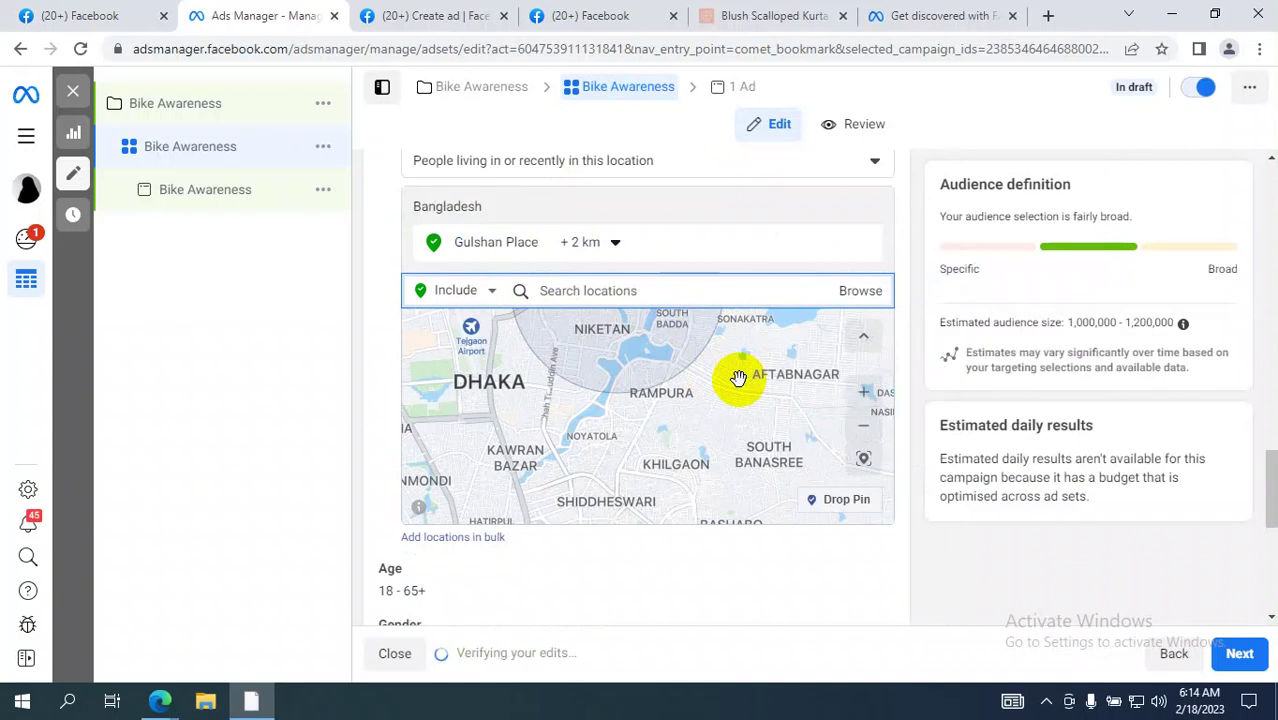
Step: Switch location targeting to Exclude and drop an exclusion pin near Badda, at the eastern edge of the Gulshan radius
scroll(738, 378, "up", 3)
scroll(738, 378, "down", 3)
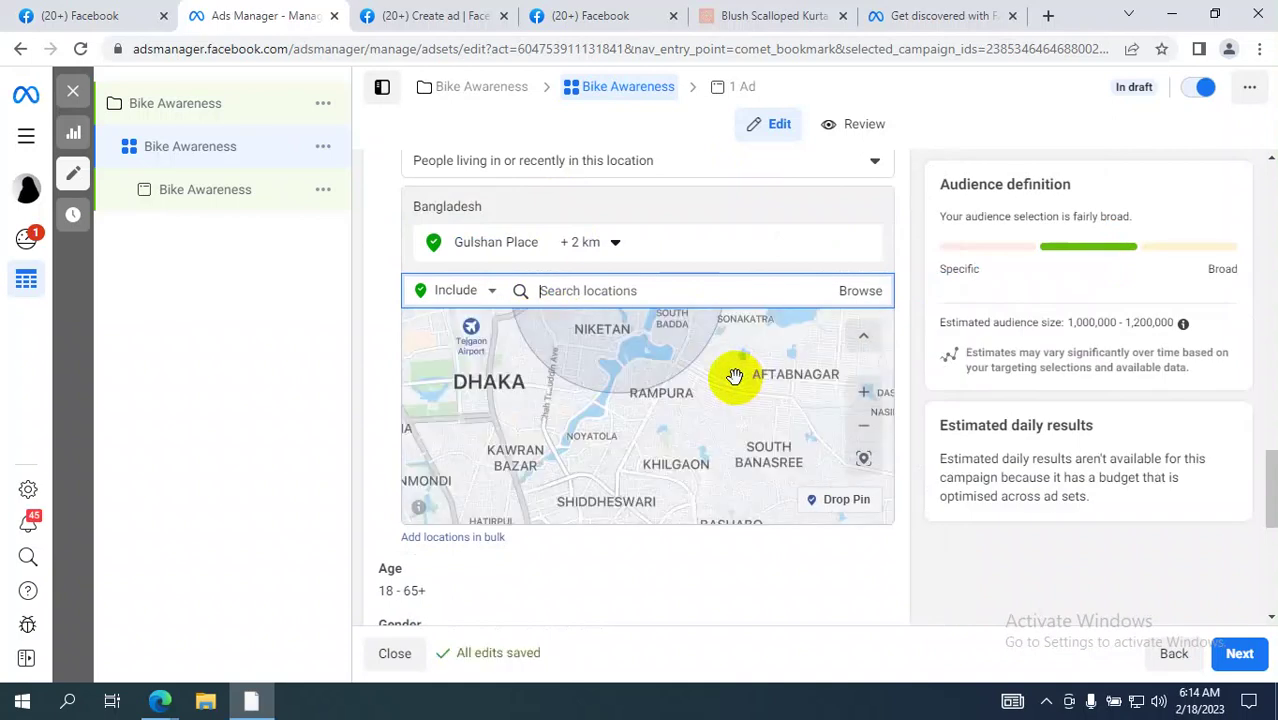
left_click_drag(722, 437, 720, 387)
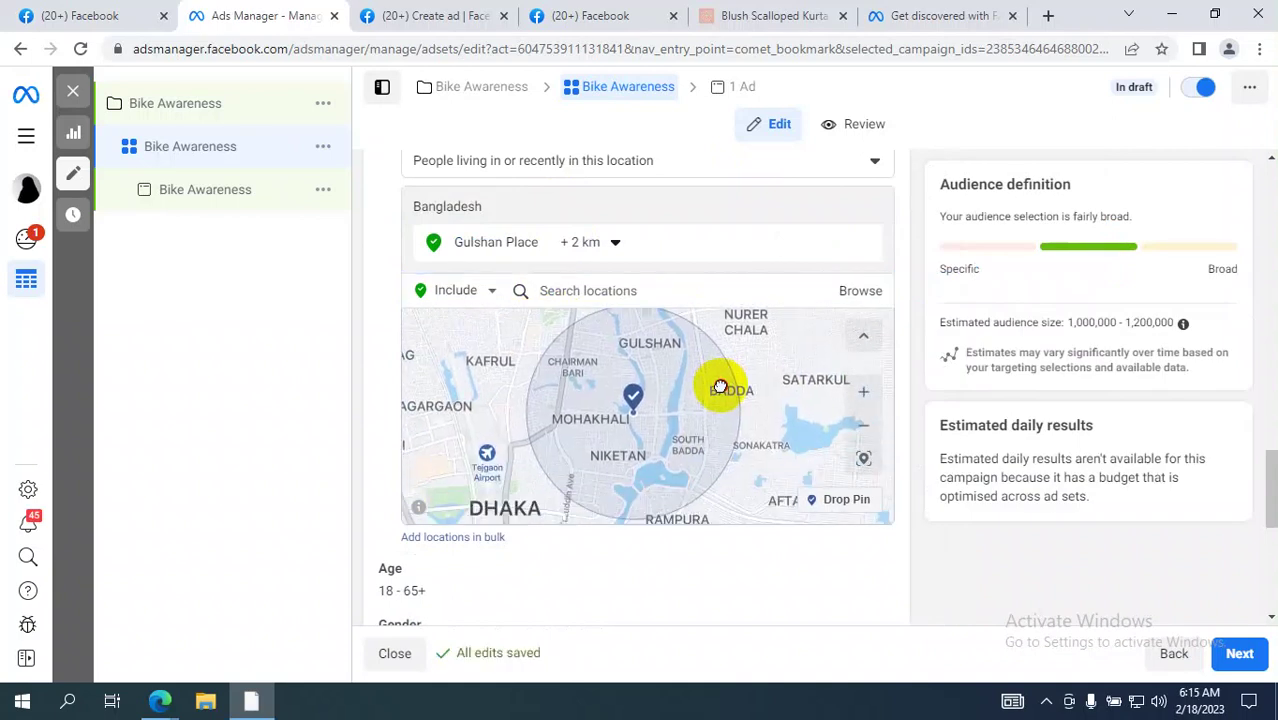
scroll(720, 386, "down", 2)
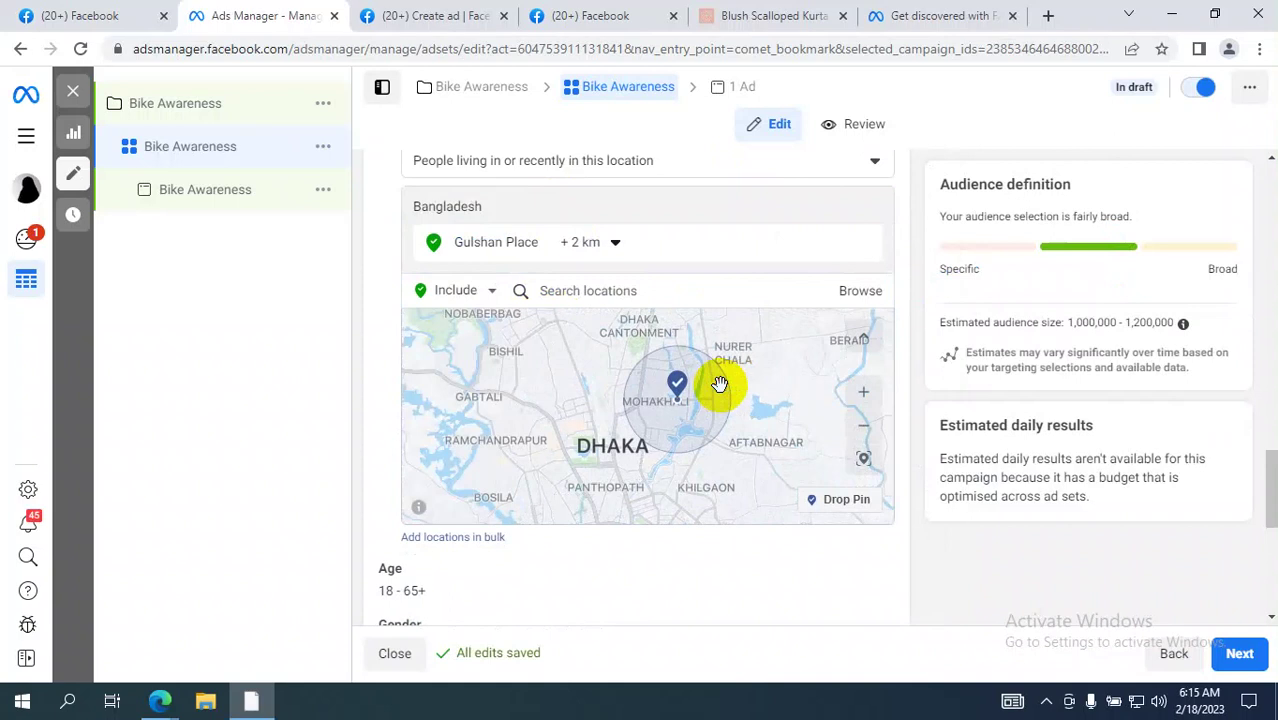
scroll(720, 386, "up", 2)
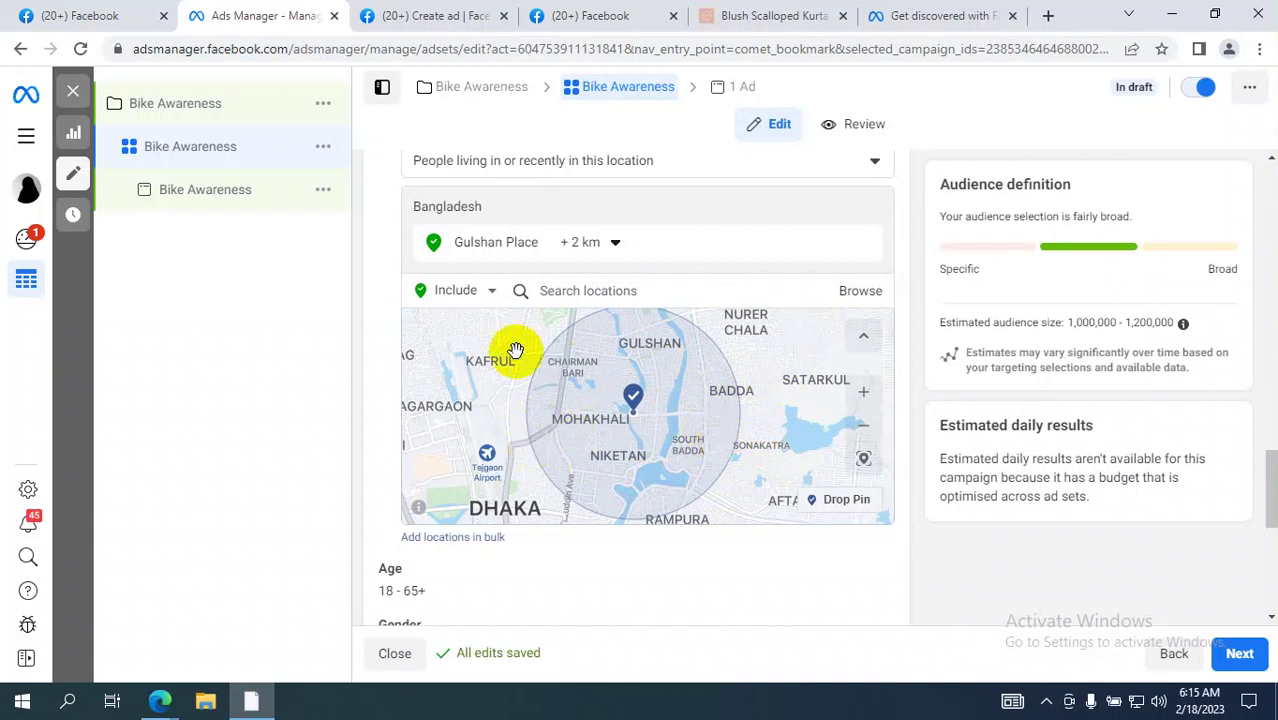
left_click(458, 292)
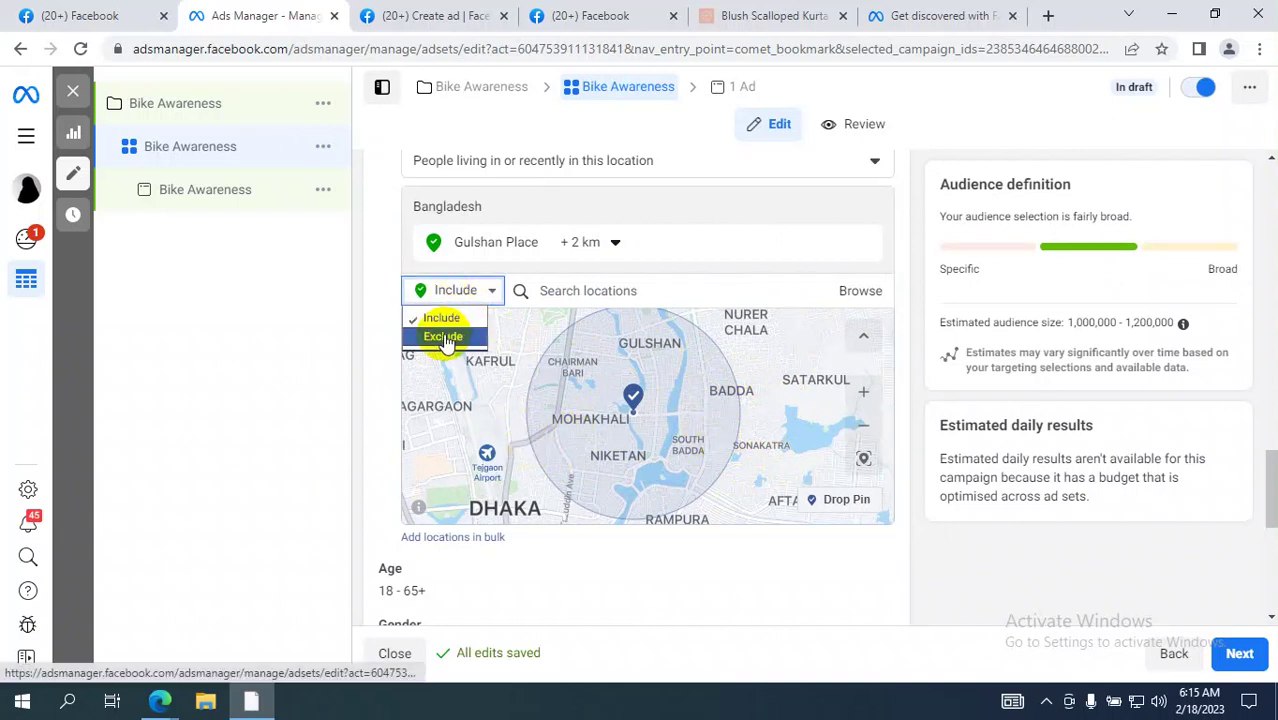
left_click(444, 338)
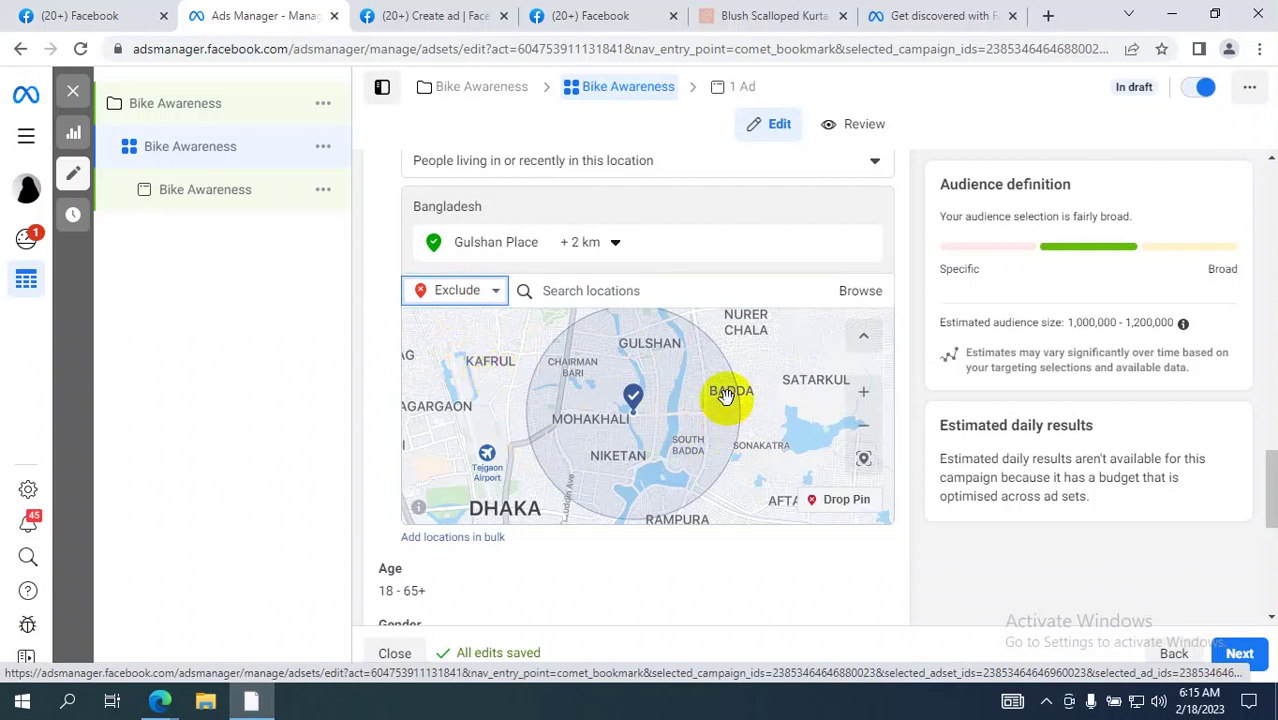
left_click(837, 499)
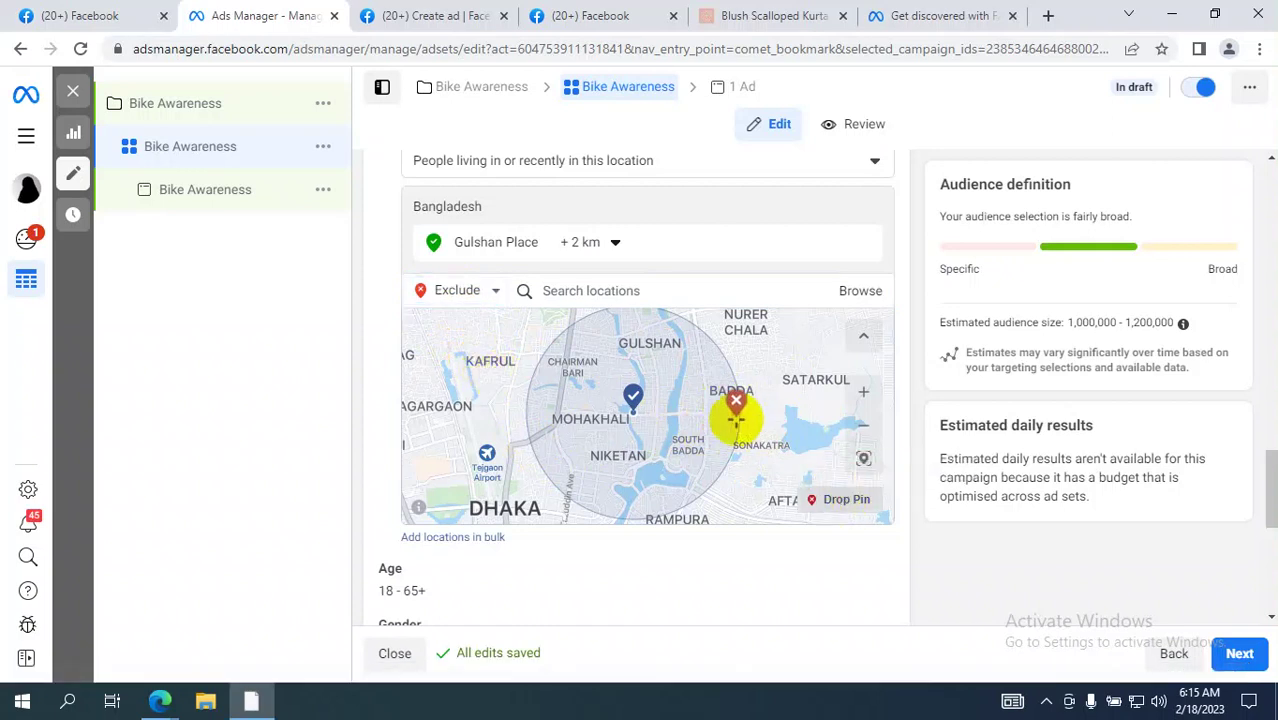
left_click(720, 400)
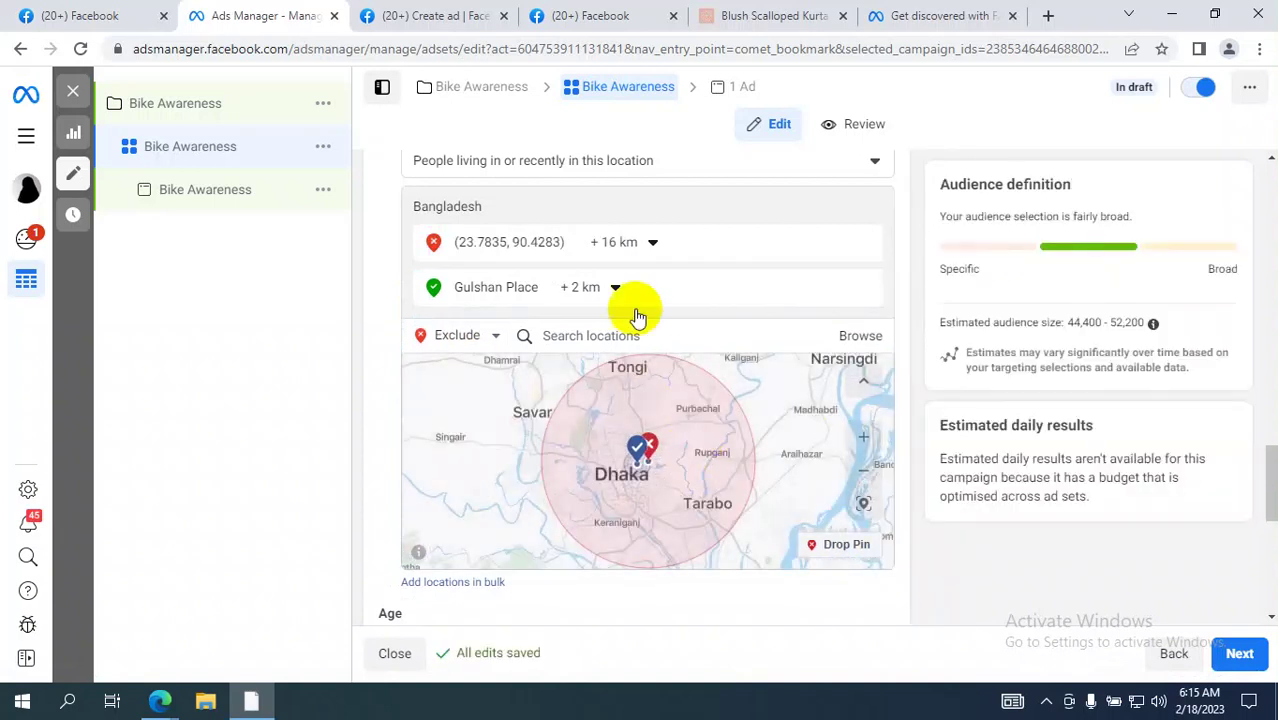
Step: Set the excluded Badda pin's radius to 1 km and check its overlap with the Gulshan area on the map
left_click(621, 241)
left_click_drag(606, 300, 565, 291)
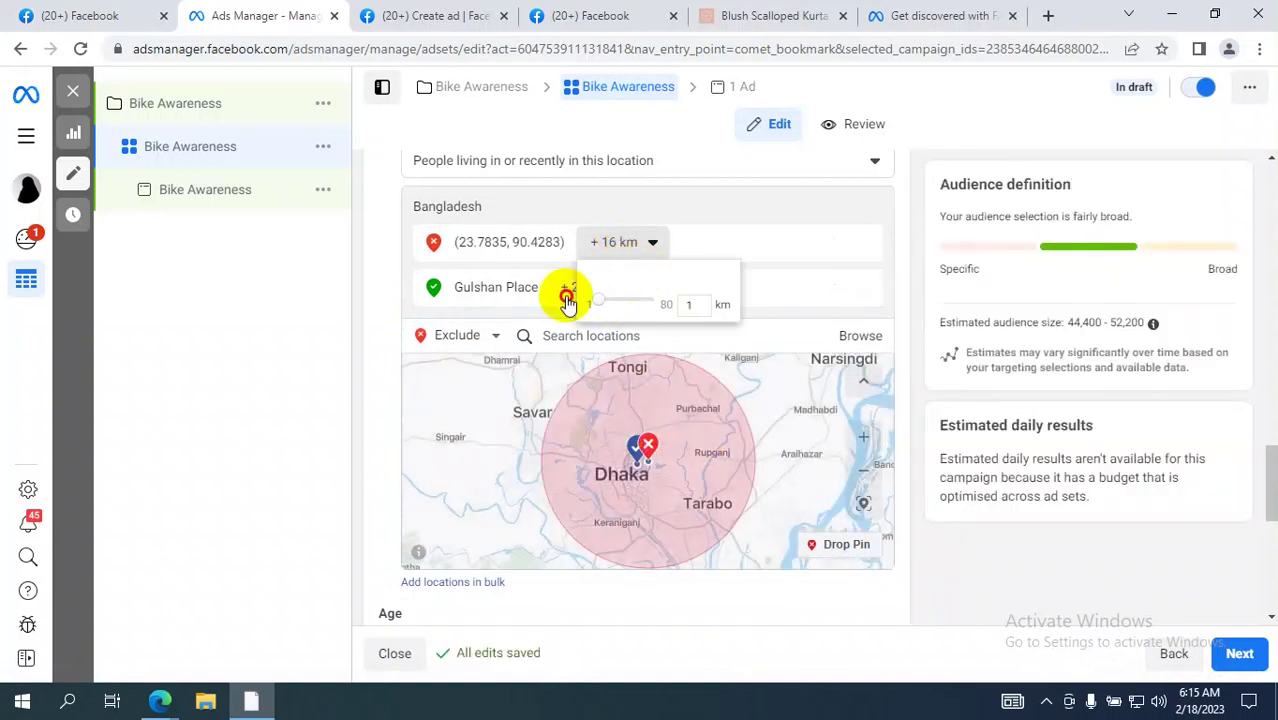
left_click(897, 463)
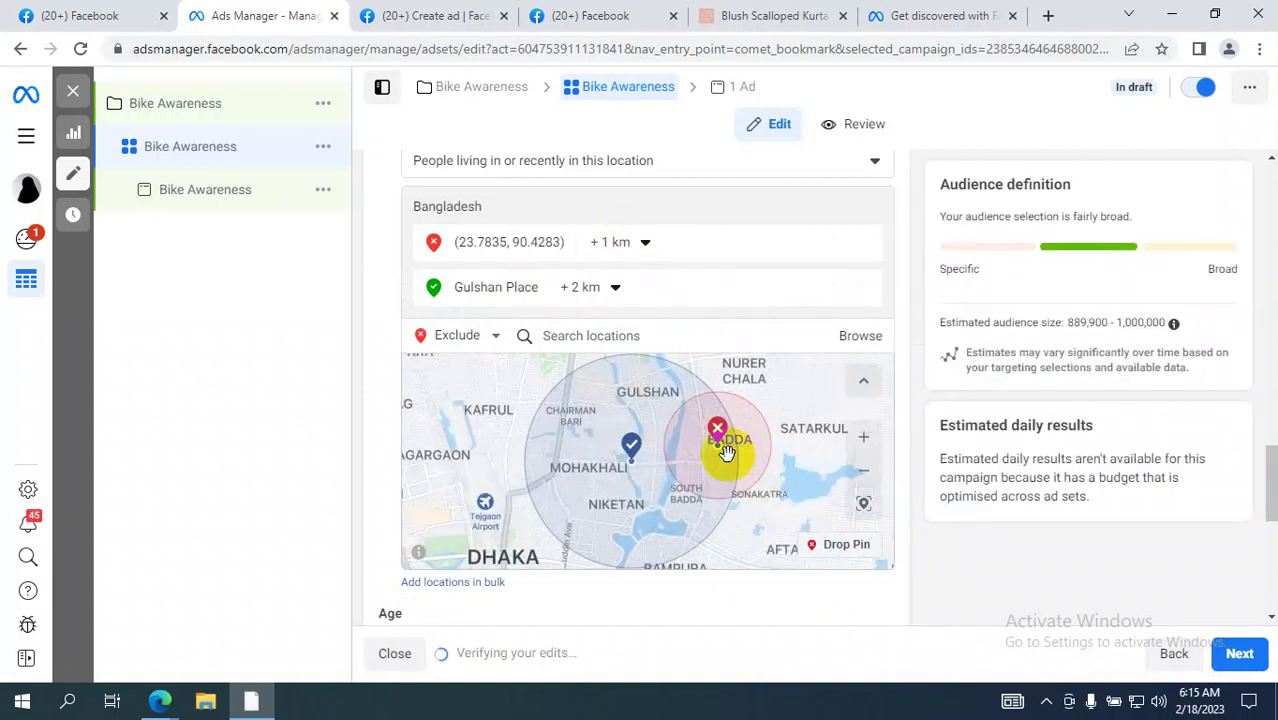
left_click_drag(726, 452, 748, 450)
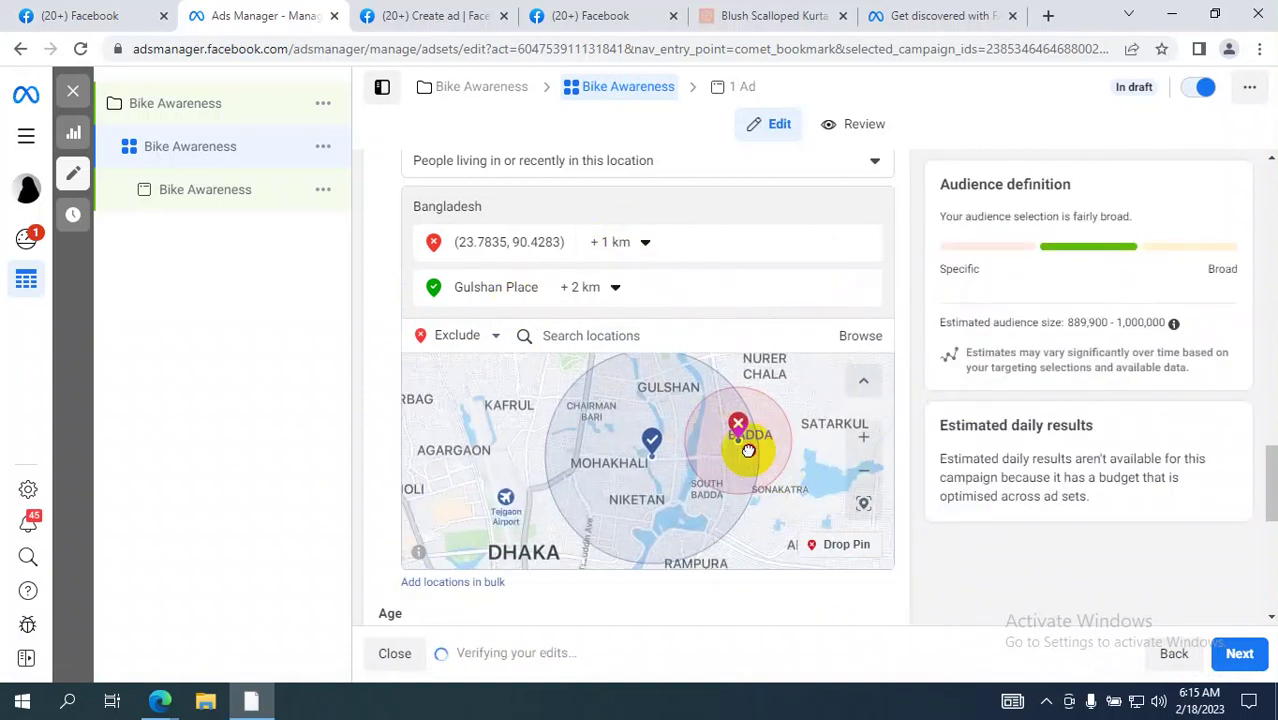
scroll(685, 451, "down", 2)
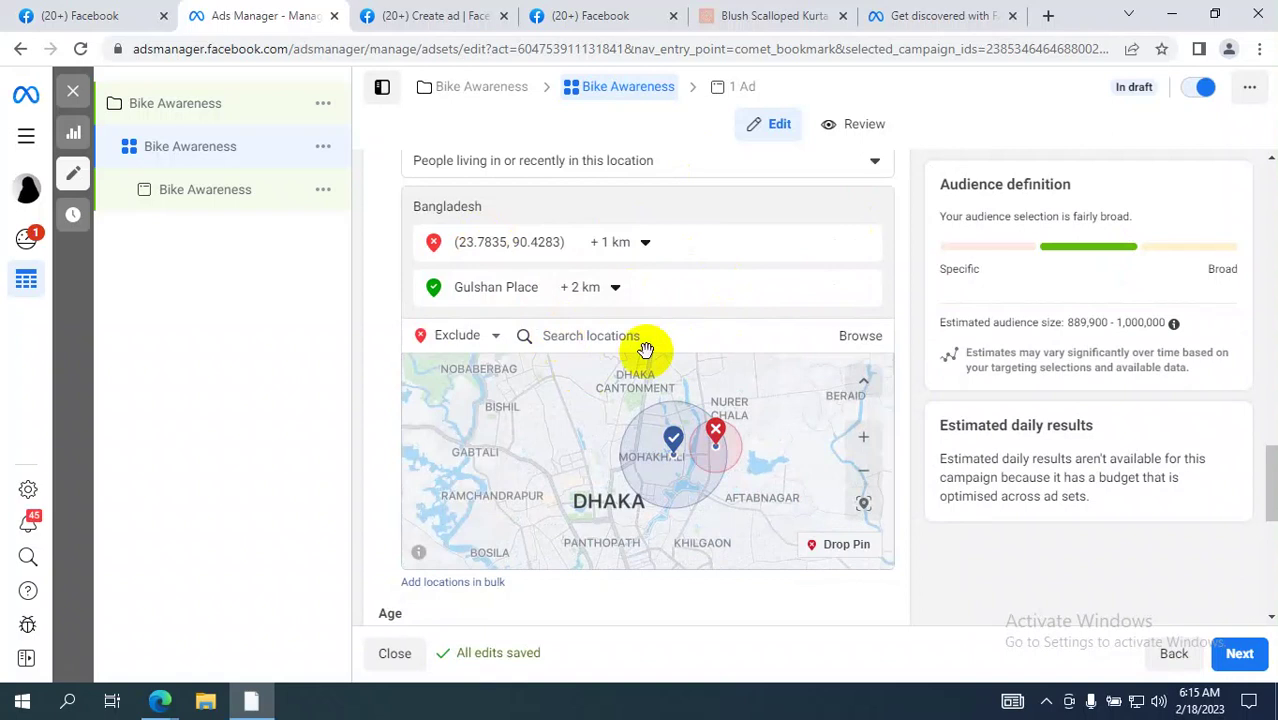
scroll(920, 366, "down", 1)
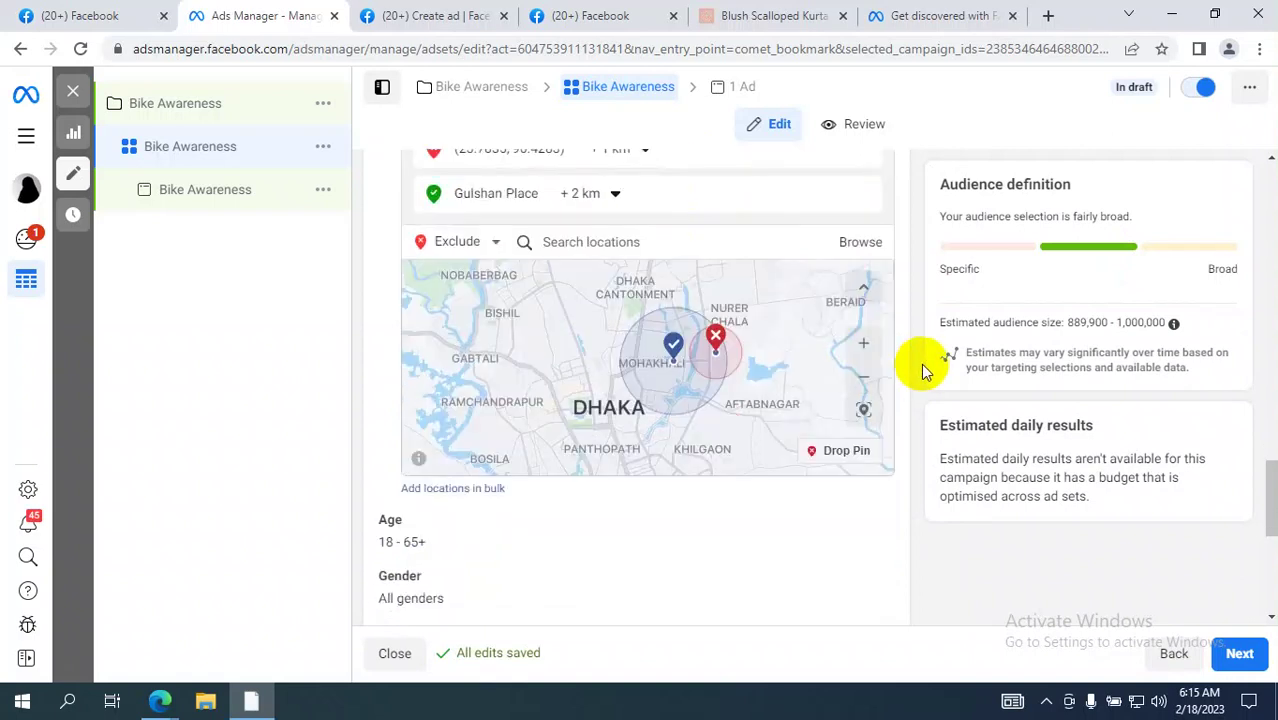
Step: Browse the predefined location lists, looking through Countries, Regions and Saved locations, and close them without selecting anything
scroll(922, 370, "up", 2)
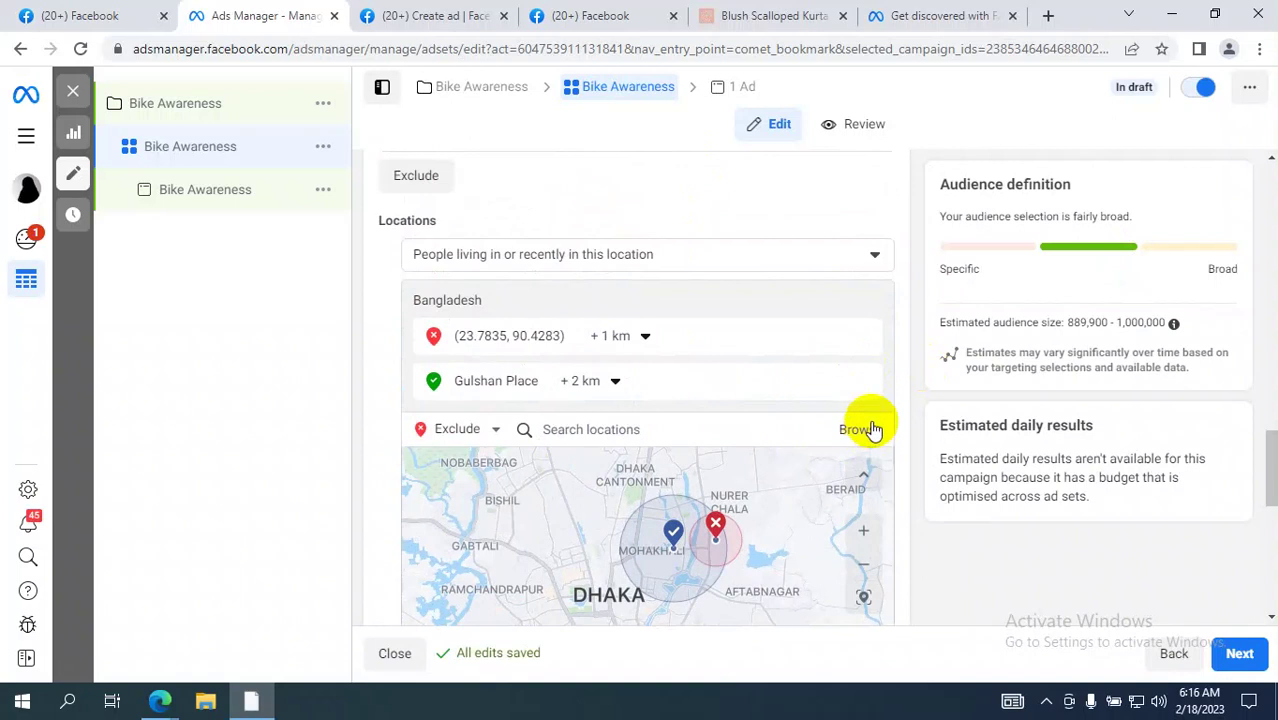
left_click(868, 429)
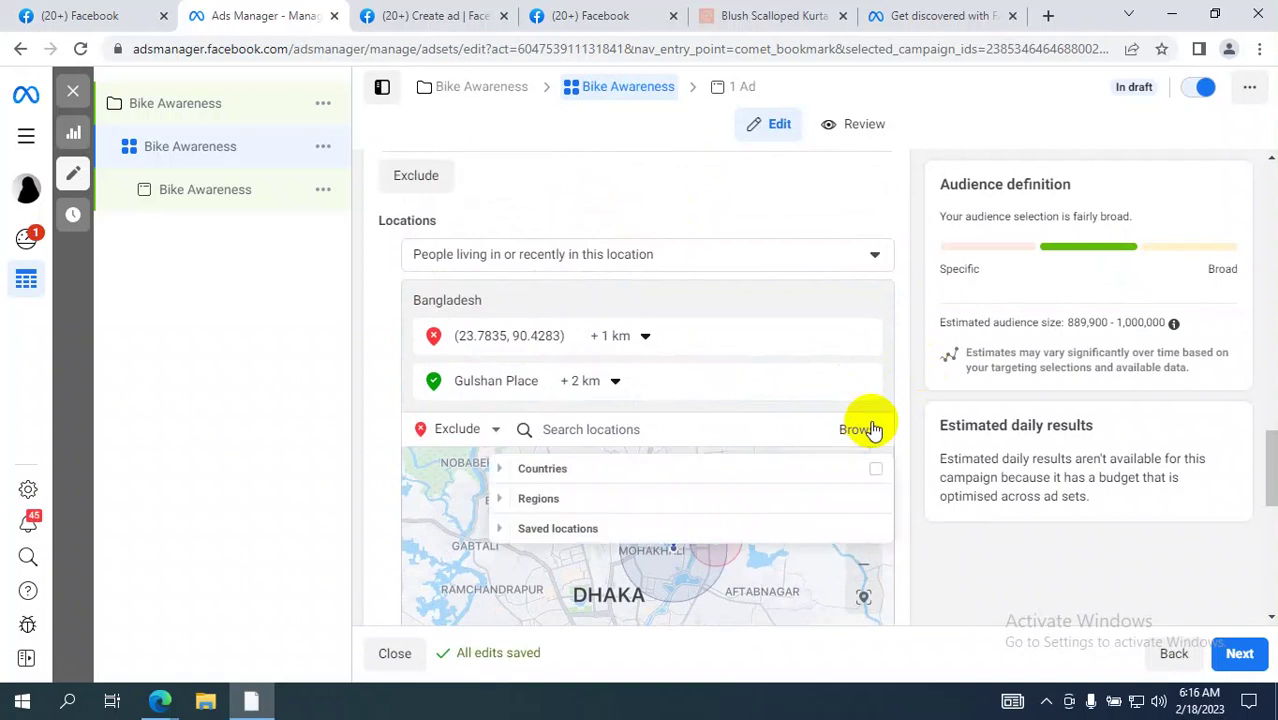
left_click(502, 472)
scroll(615, 532, "down", 1)
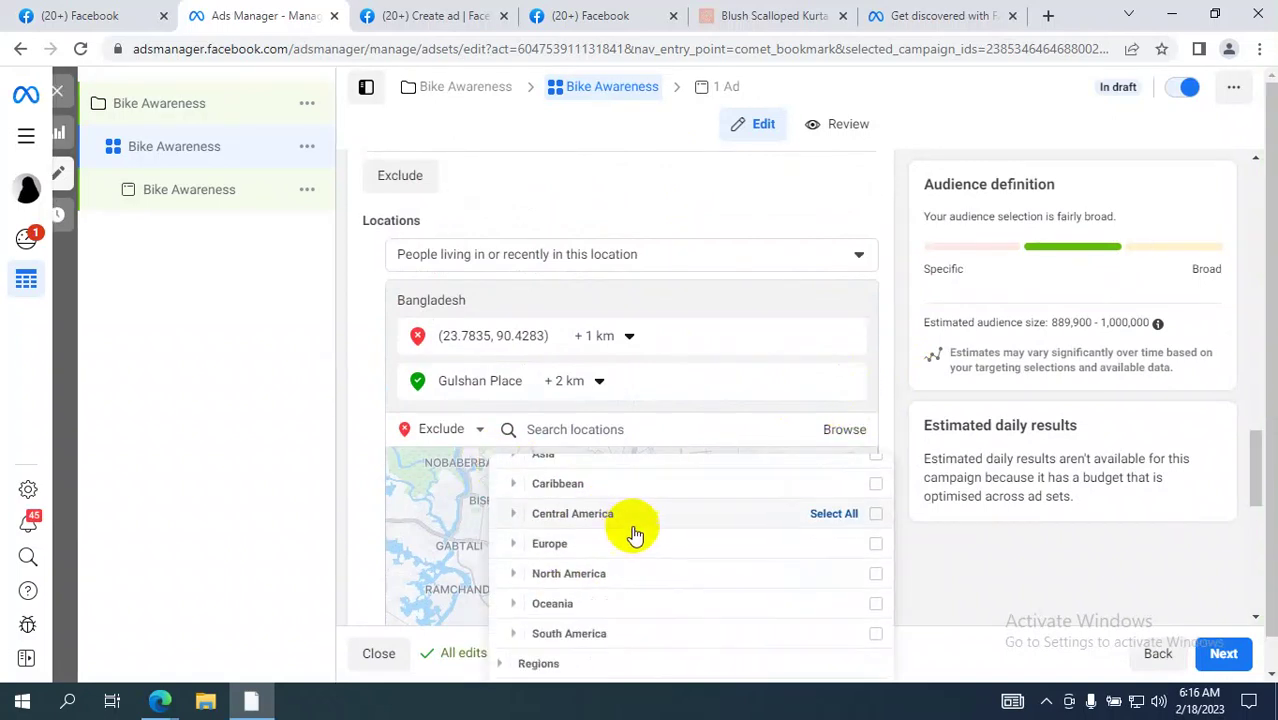
scroll(779, 537, "down", 1)
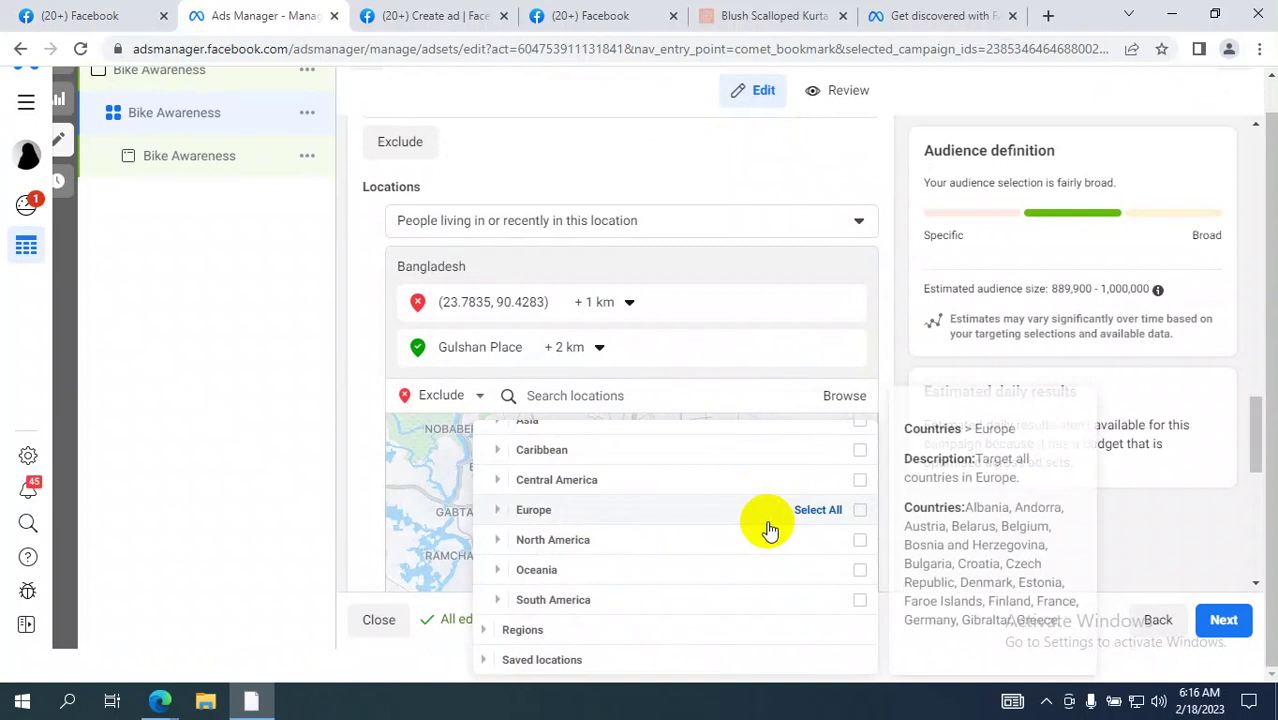
left_click(505, 627)
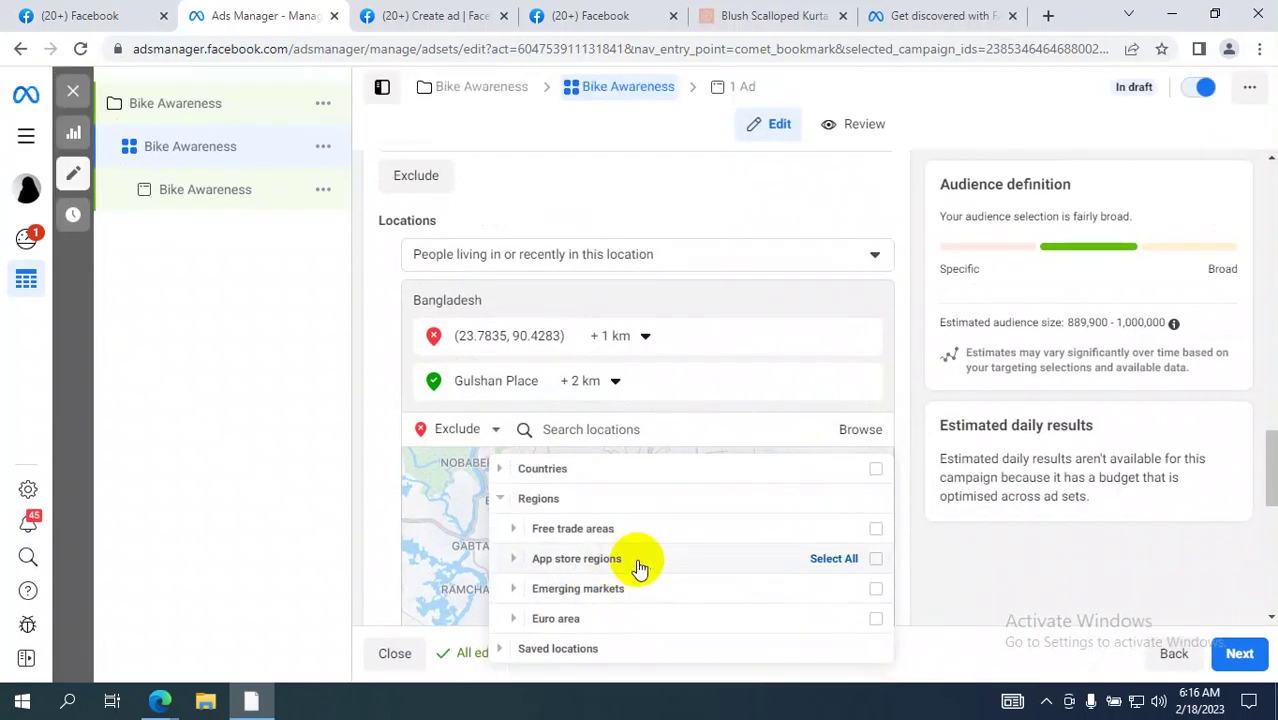
left_click(500, 649)
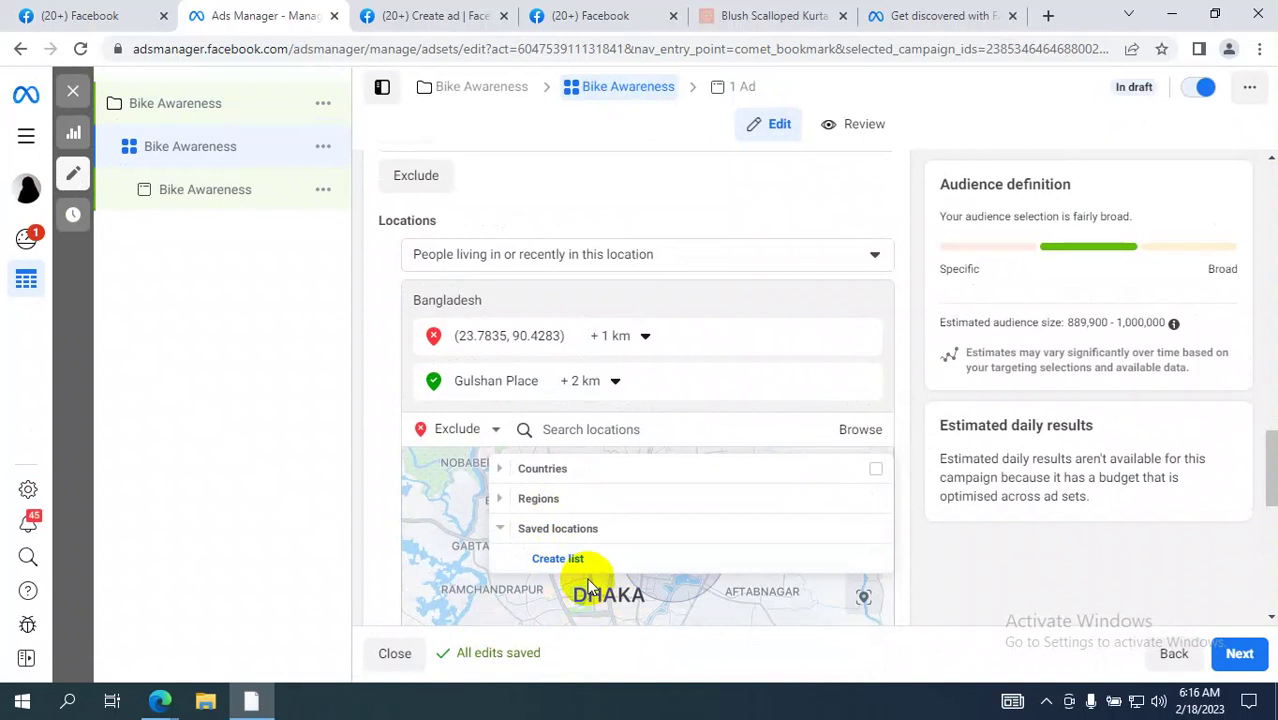
left_click(362, 463)
Step: Edit the audience age range, set the minimum age to 13 and open the maximum age choices
scroll(550, 543, "down", 3)
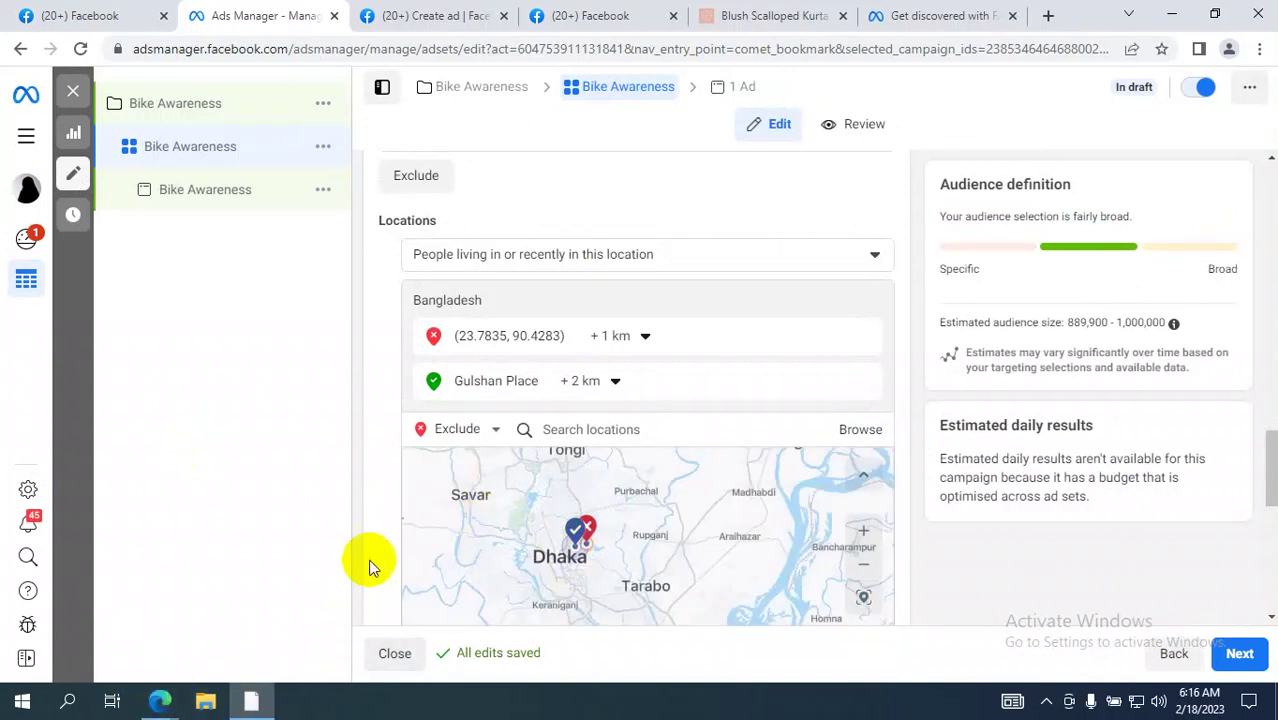
scroll(373, 560, "down", 3)
scroll(375, 555, "down", 1)
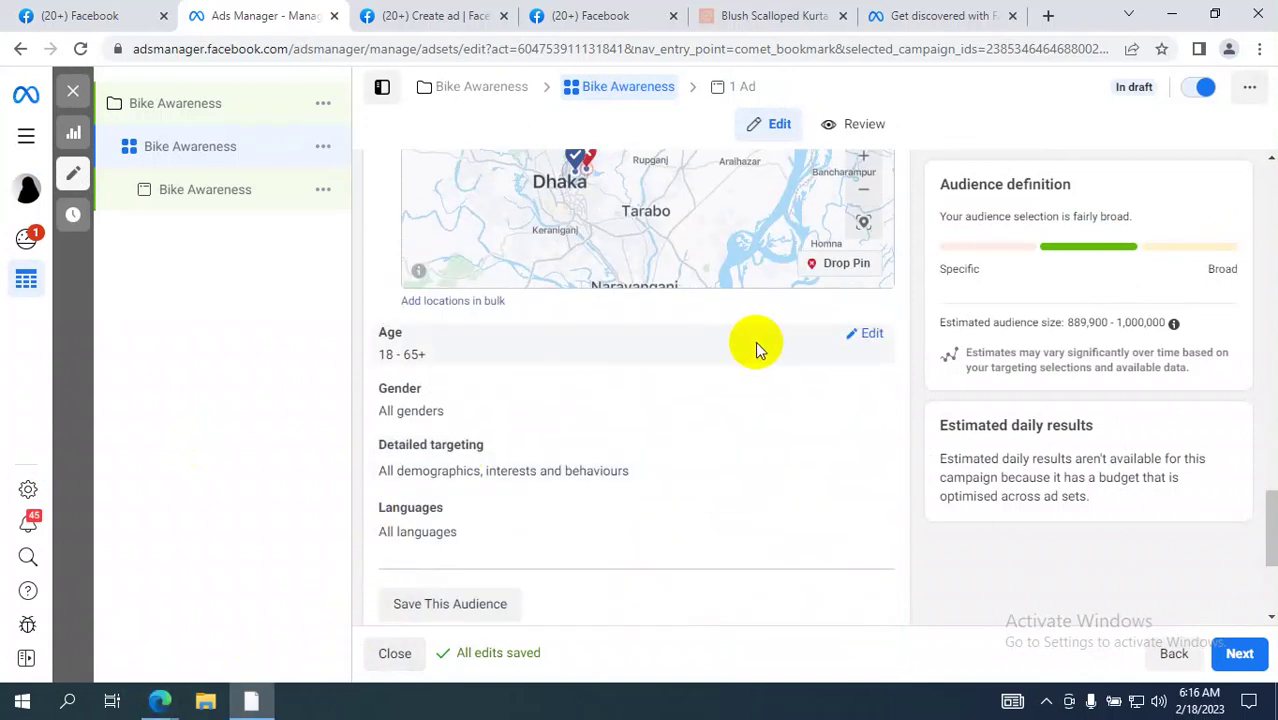
left_click(874, 333)
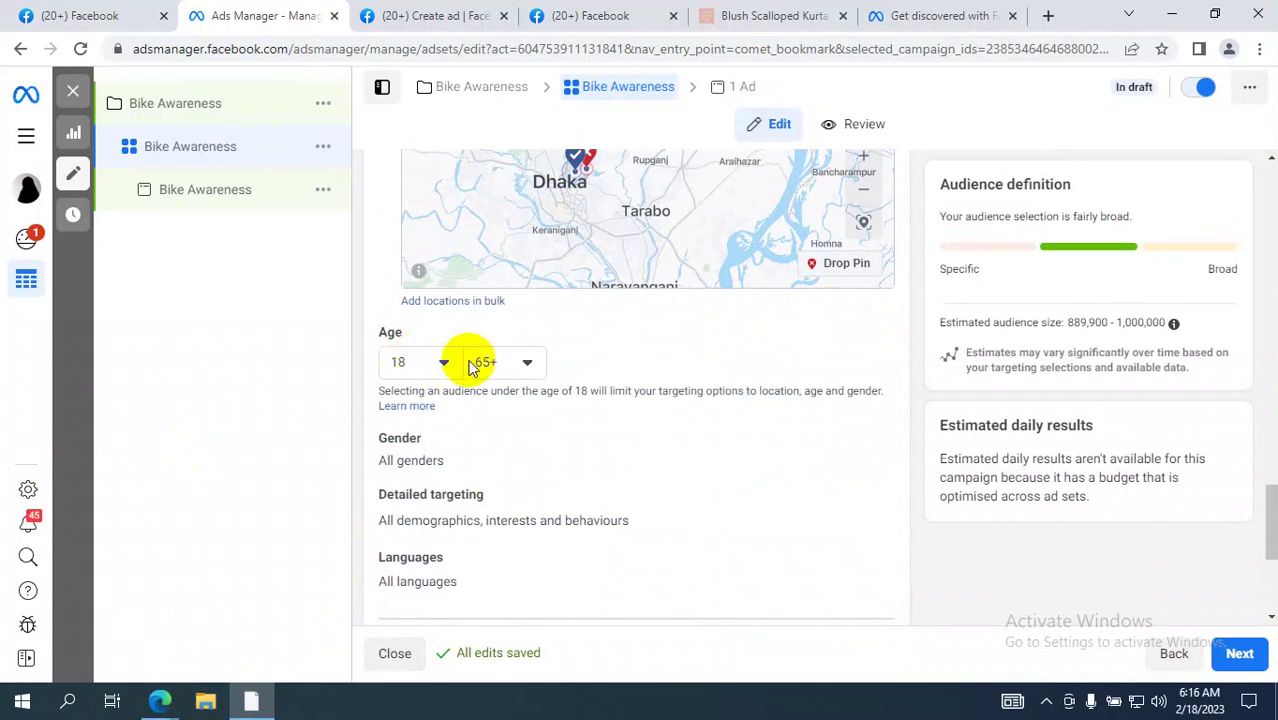
left_click(409, 366)
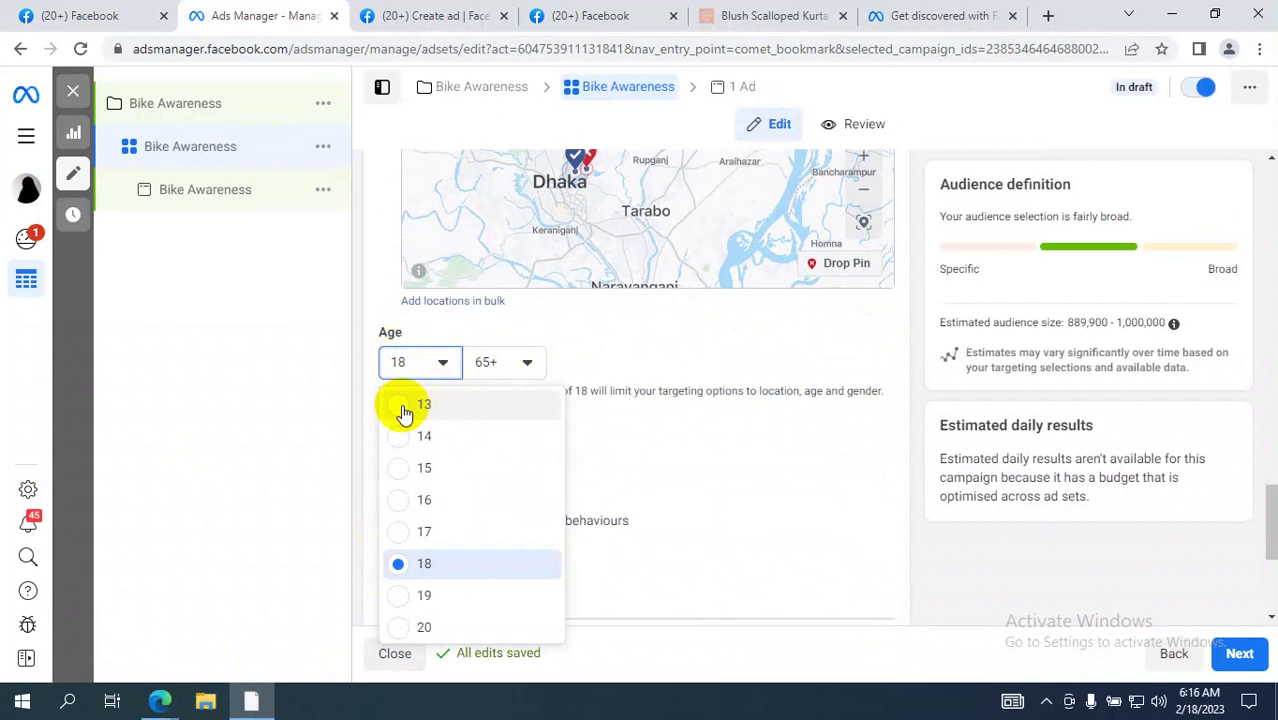
left_click(400, 409)
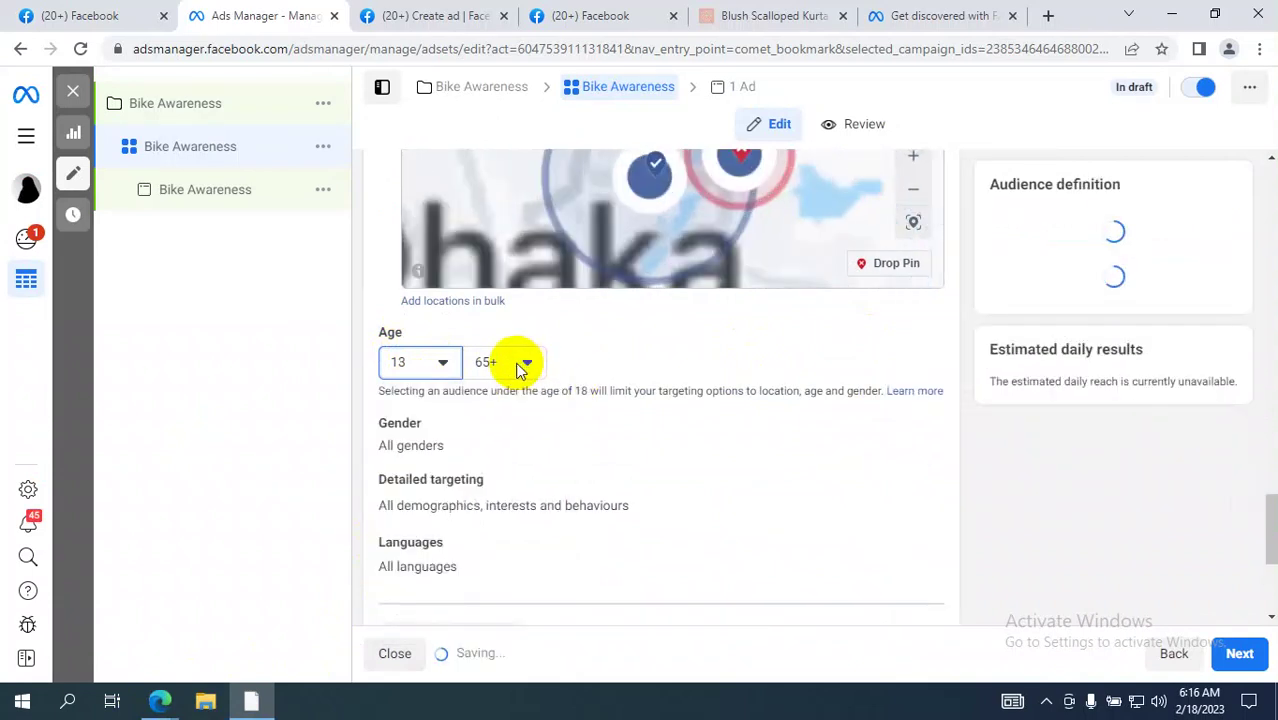
left_click(519, 366)
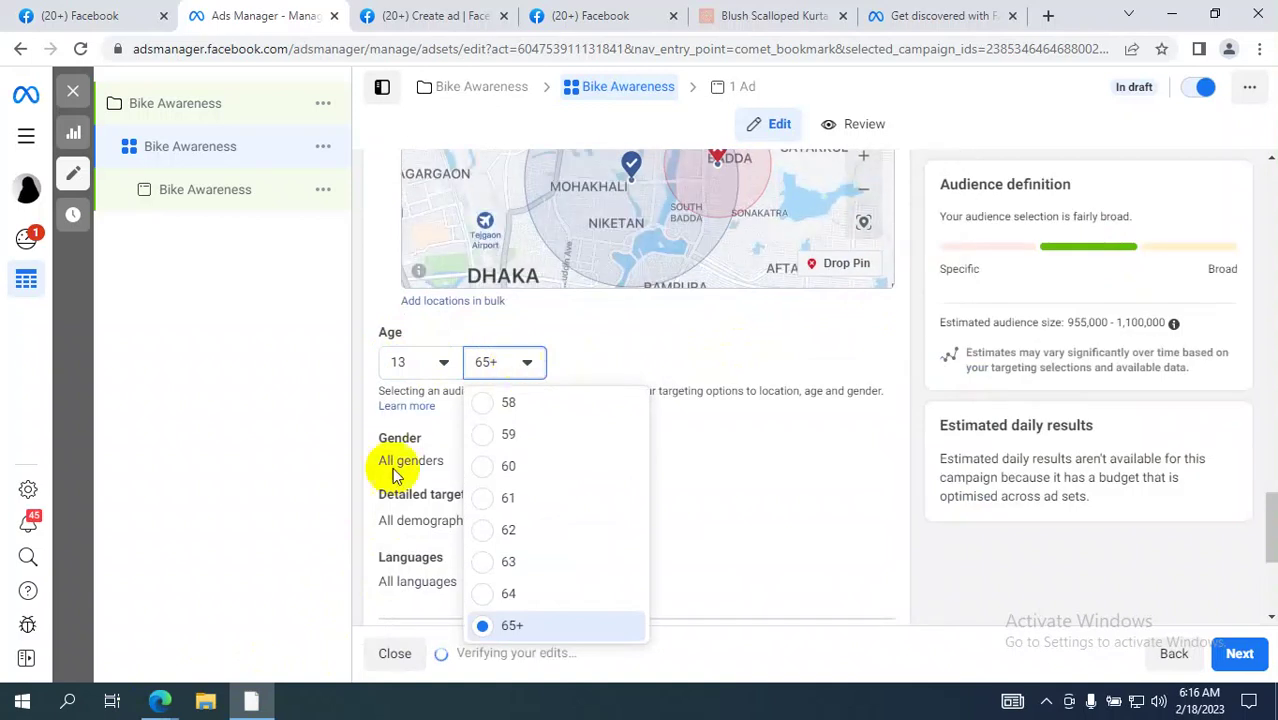
Step: Switch to the Google Meet call, mute the computer's speakers and toggle the microphone off and back on
left_click(160, 702)
left_click(100, 622)
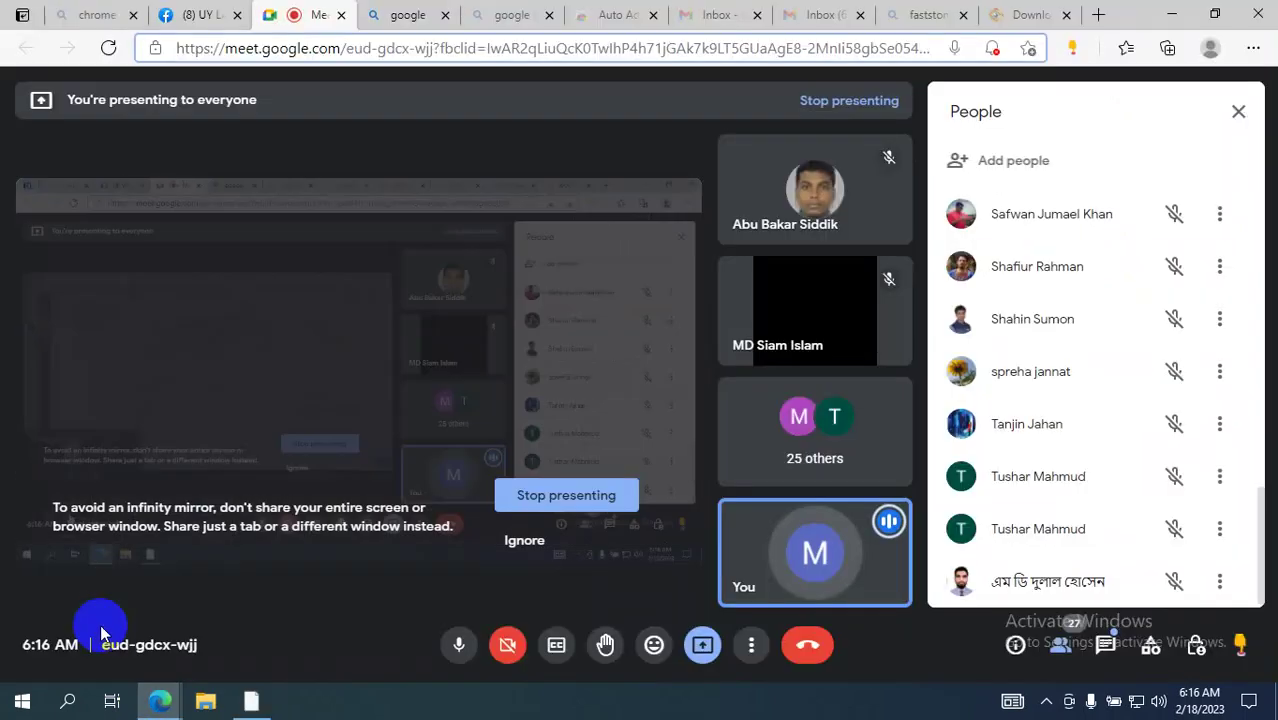
left_click(456, 648)
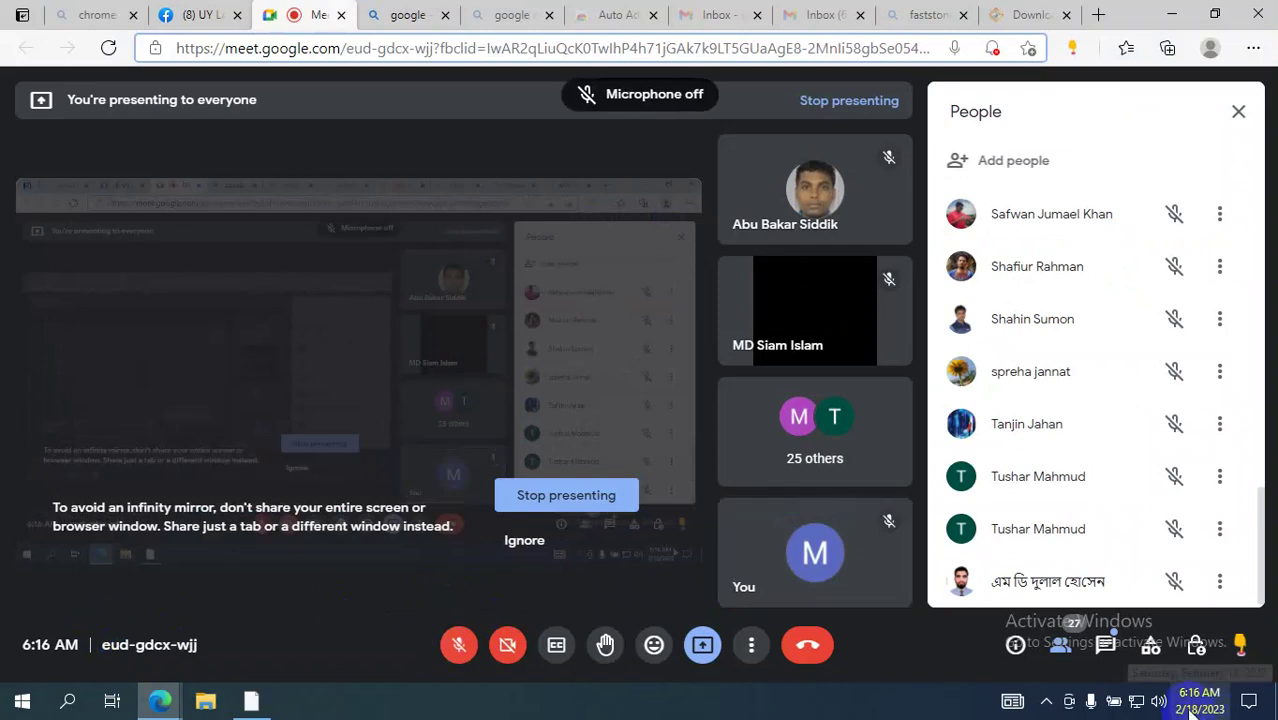
left_click(1157, 701)
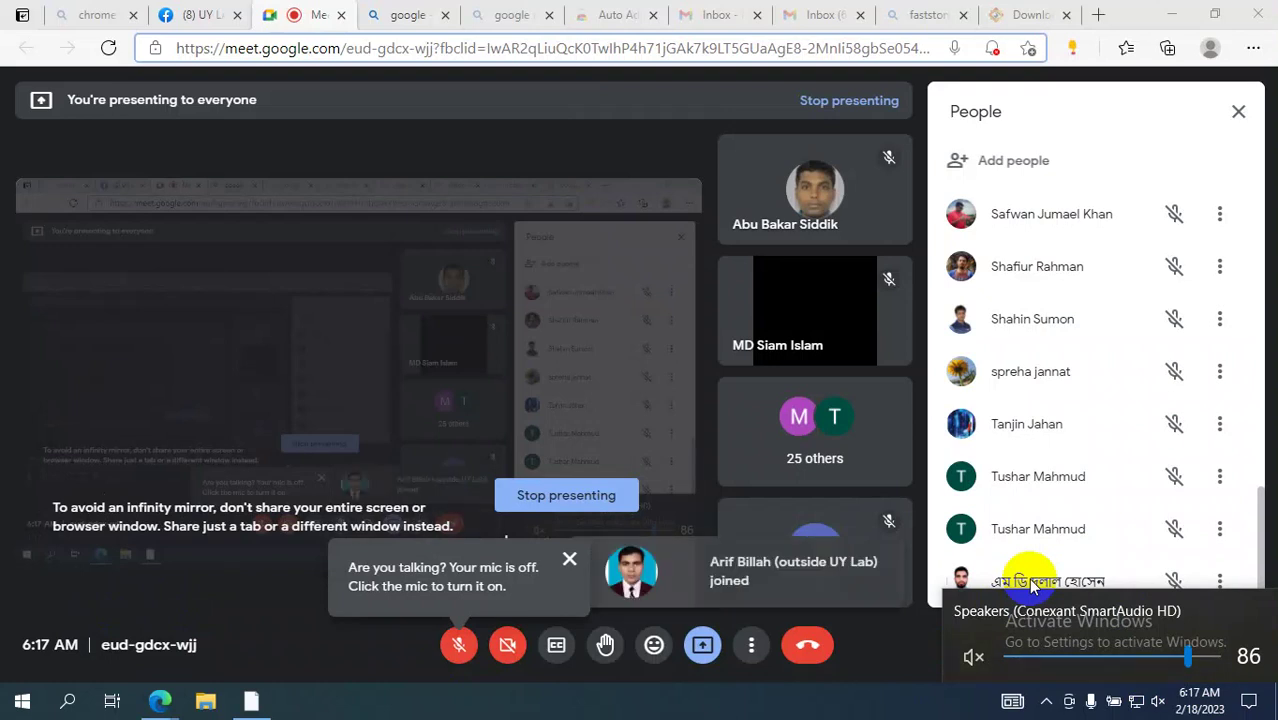
left_click(459, 644)
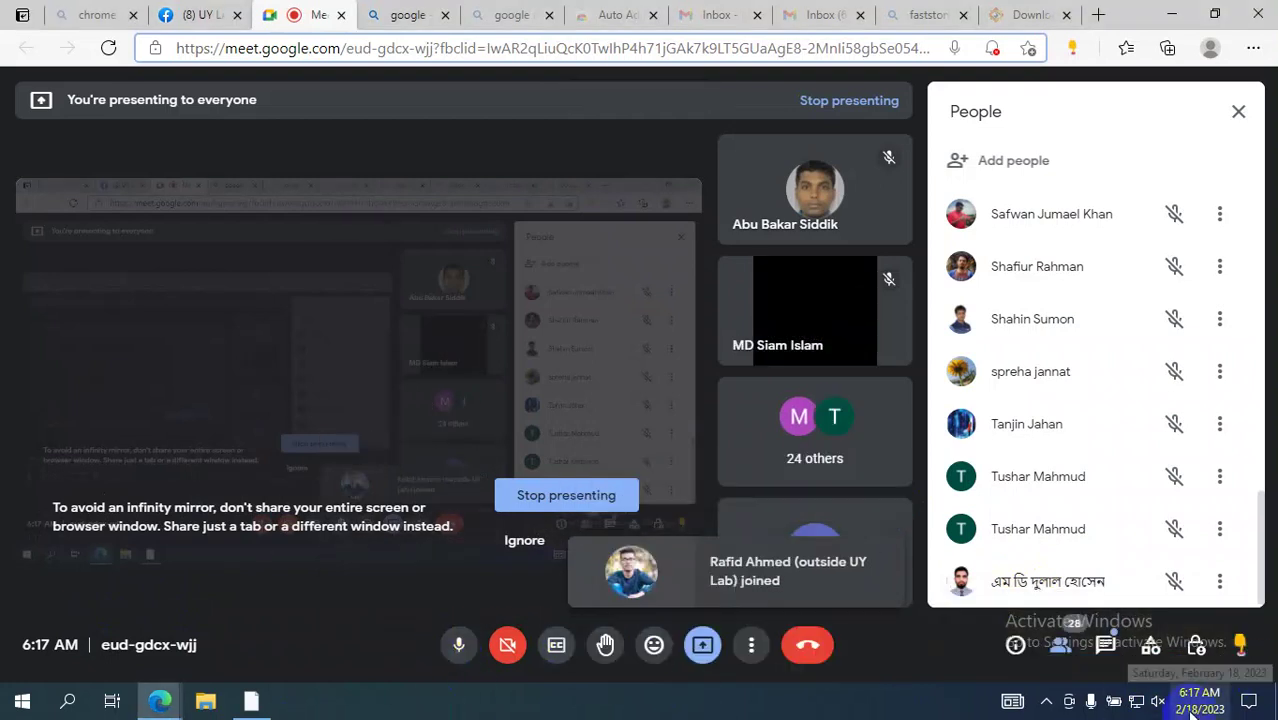
Step: Unmute the computer's speakers and switch back to the Ads Manager window with the Bike Awareness ad set
left_click(1155, 704)
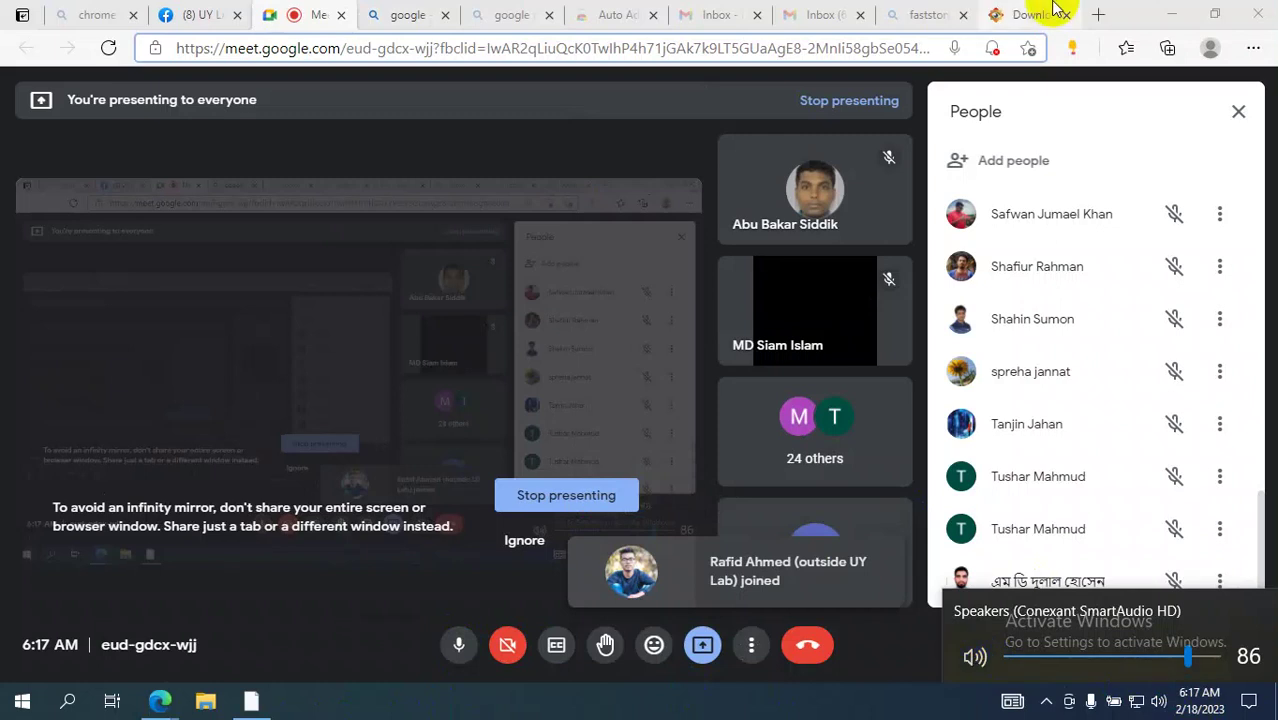
left_click(161, 703)
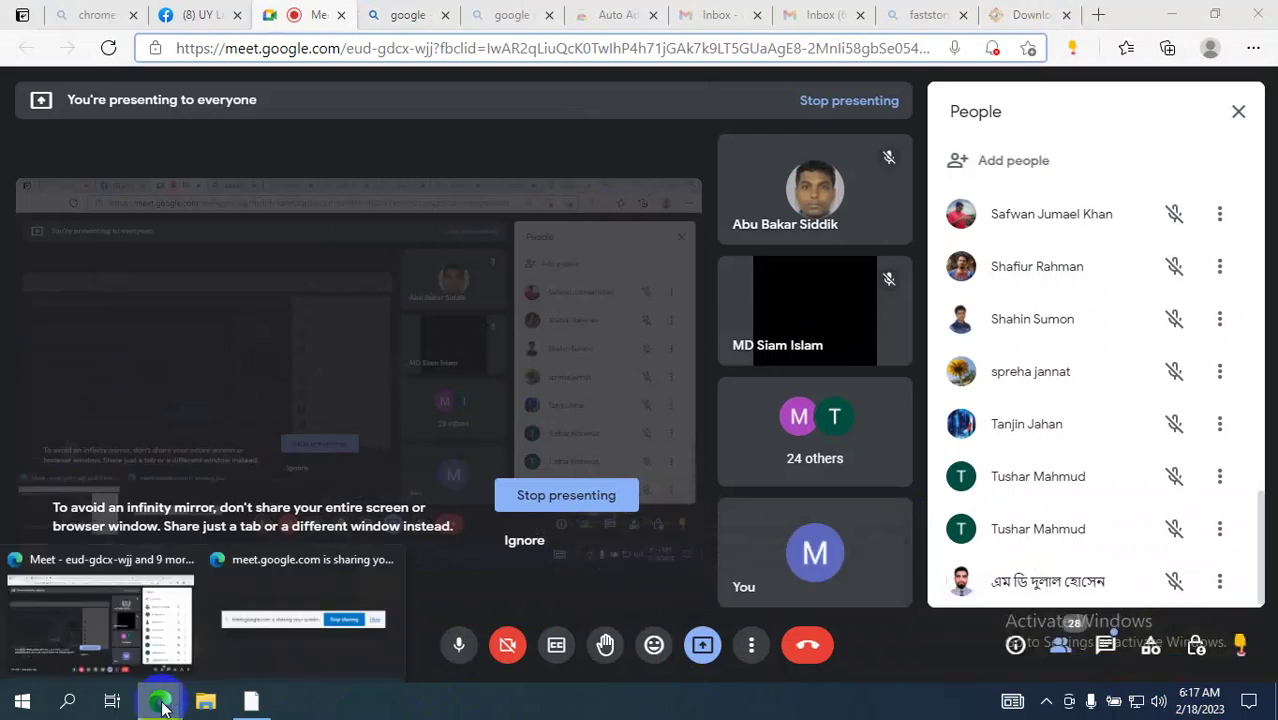
left_click(254, 700)
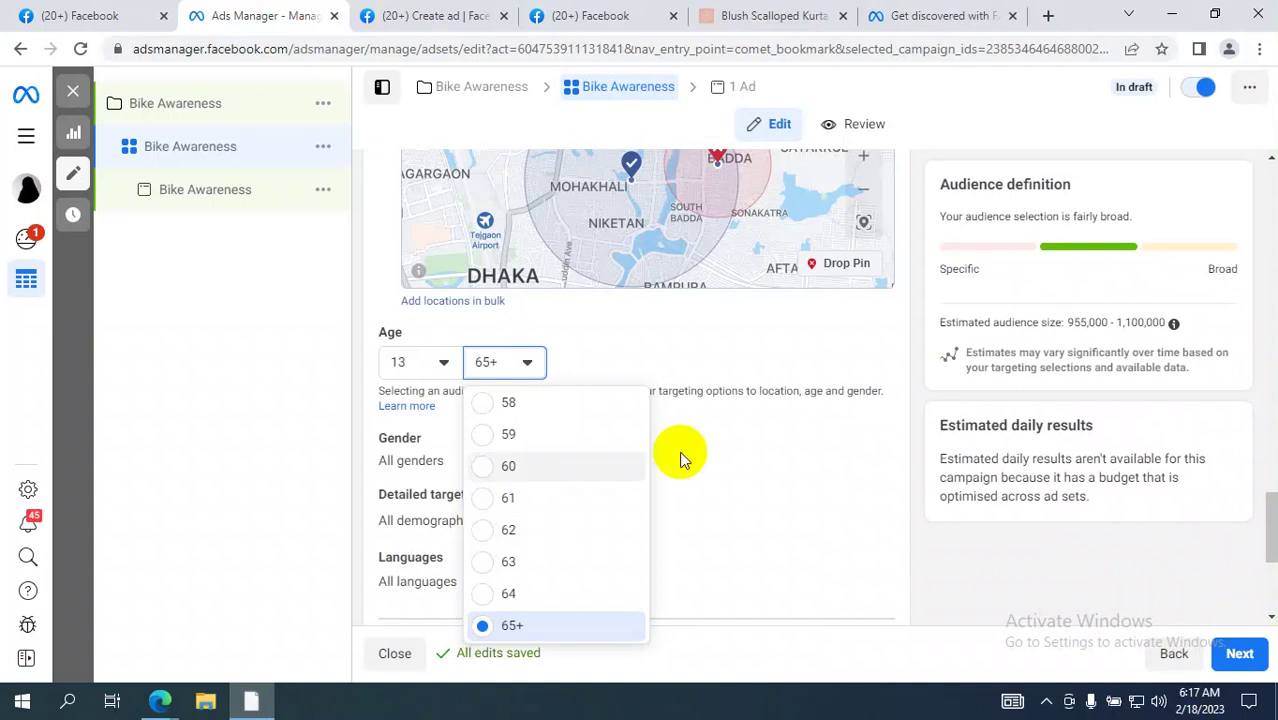
Step: Review the minimum and maximum age choices for the audience and close them without changing the range
left_click(269, 377)
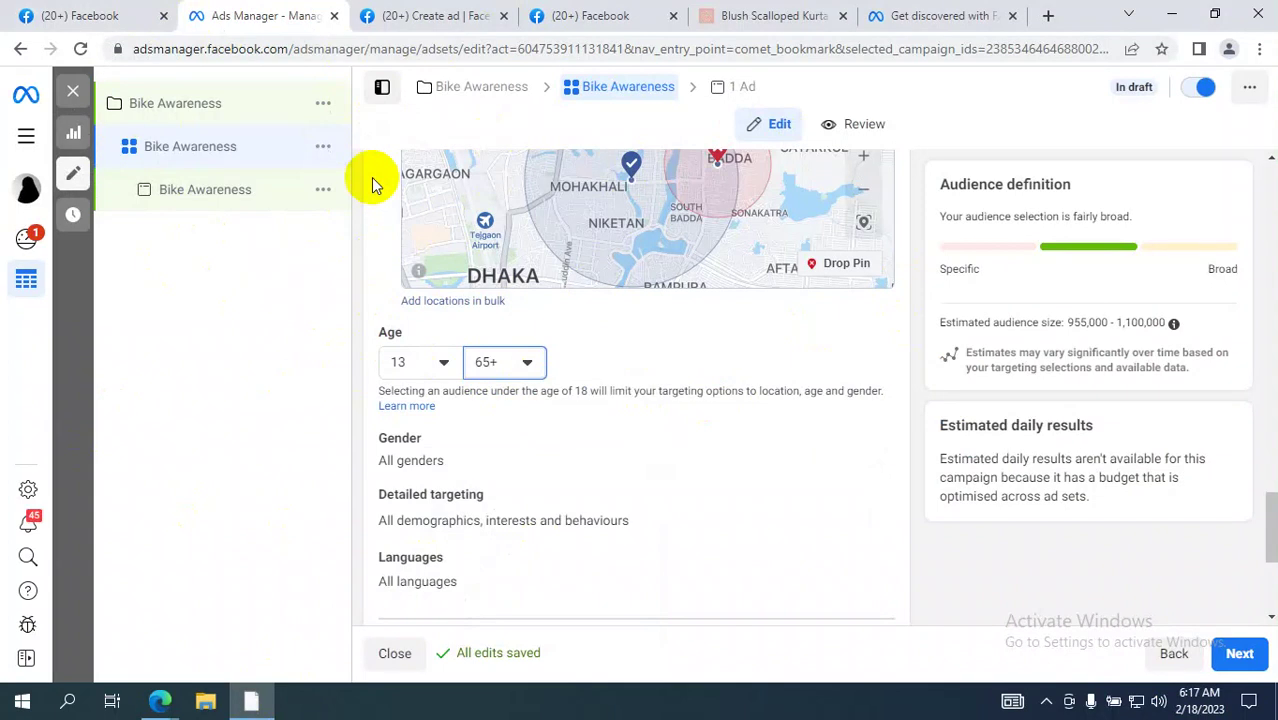
left_click(420, 362)
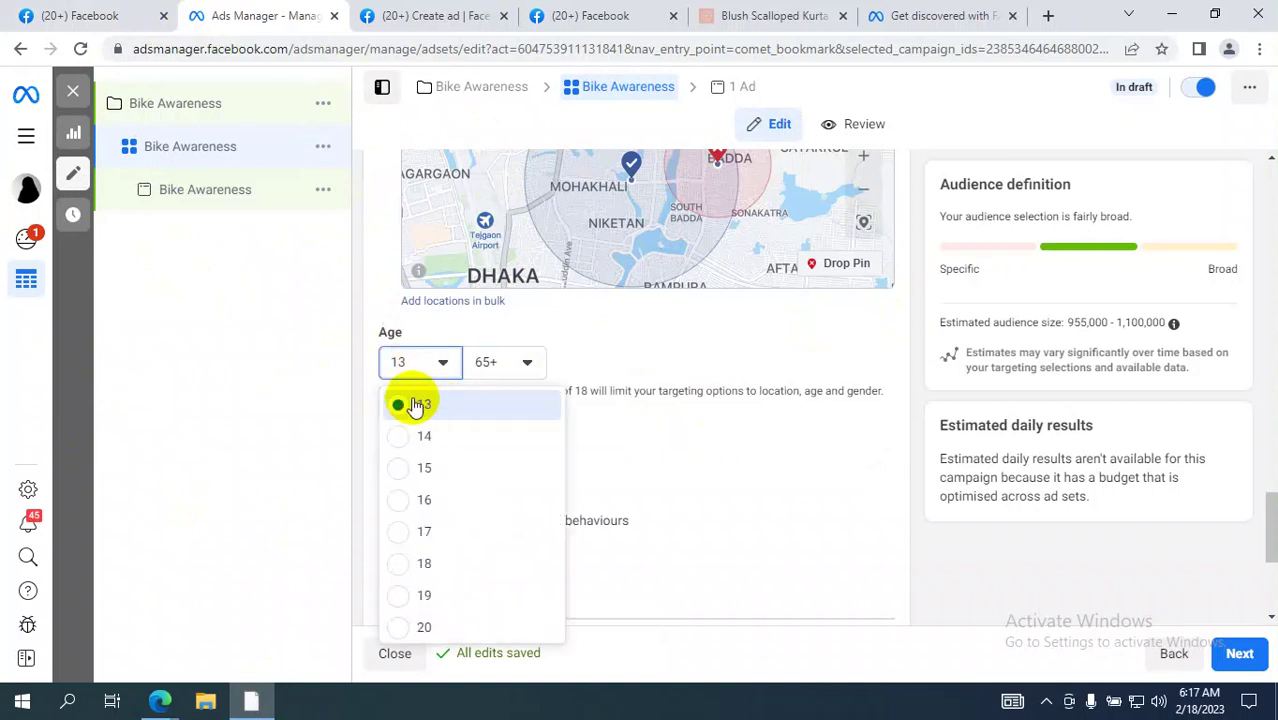
left_click(499, 362)
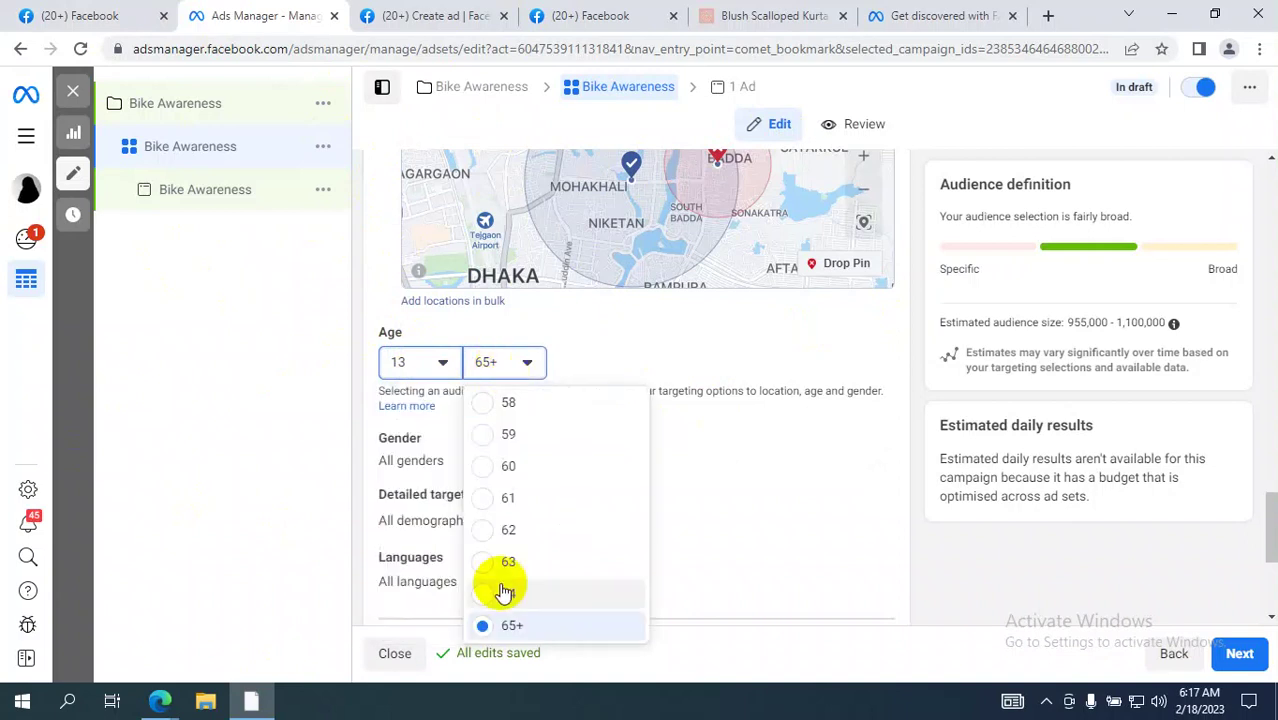
left_click(277, 453)
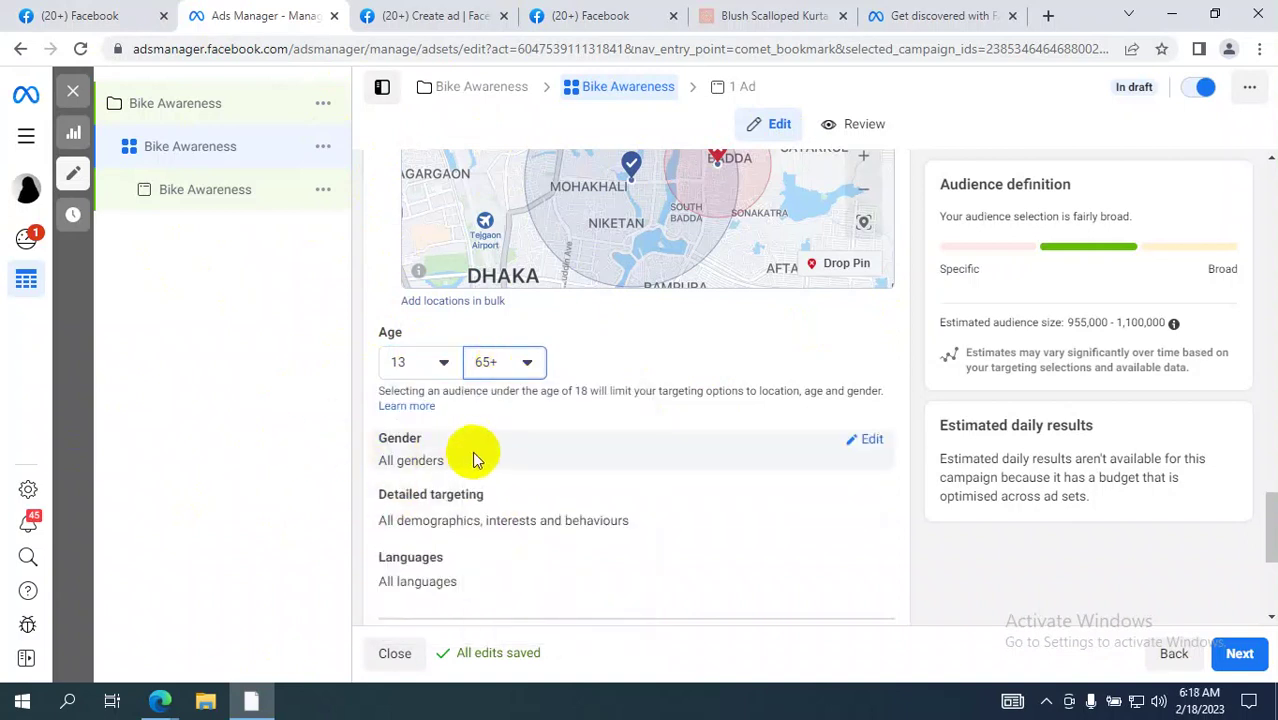
Step: Edit the audience gender, trying Women and returning the selection to All
left_click(864, 443)
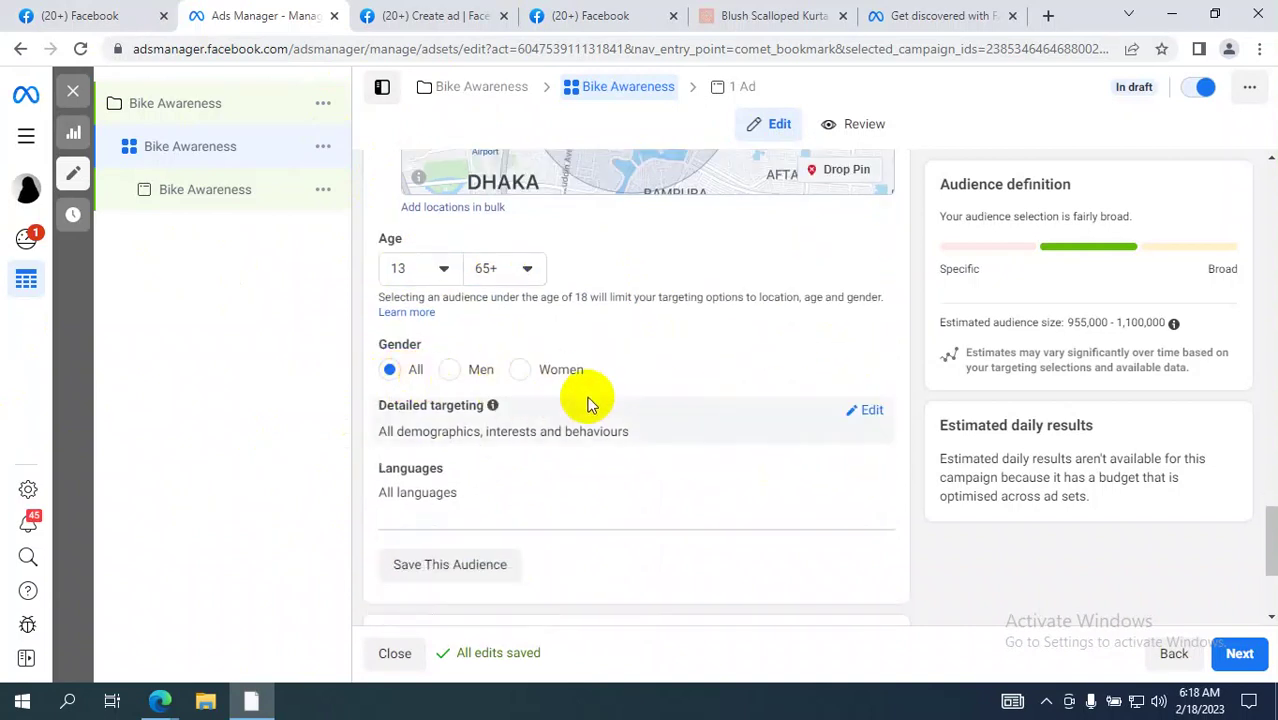
left_click(520, 370)
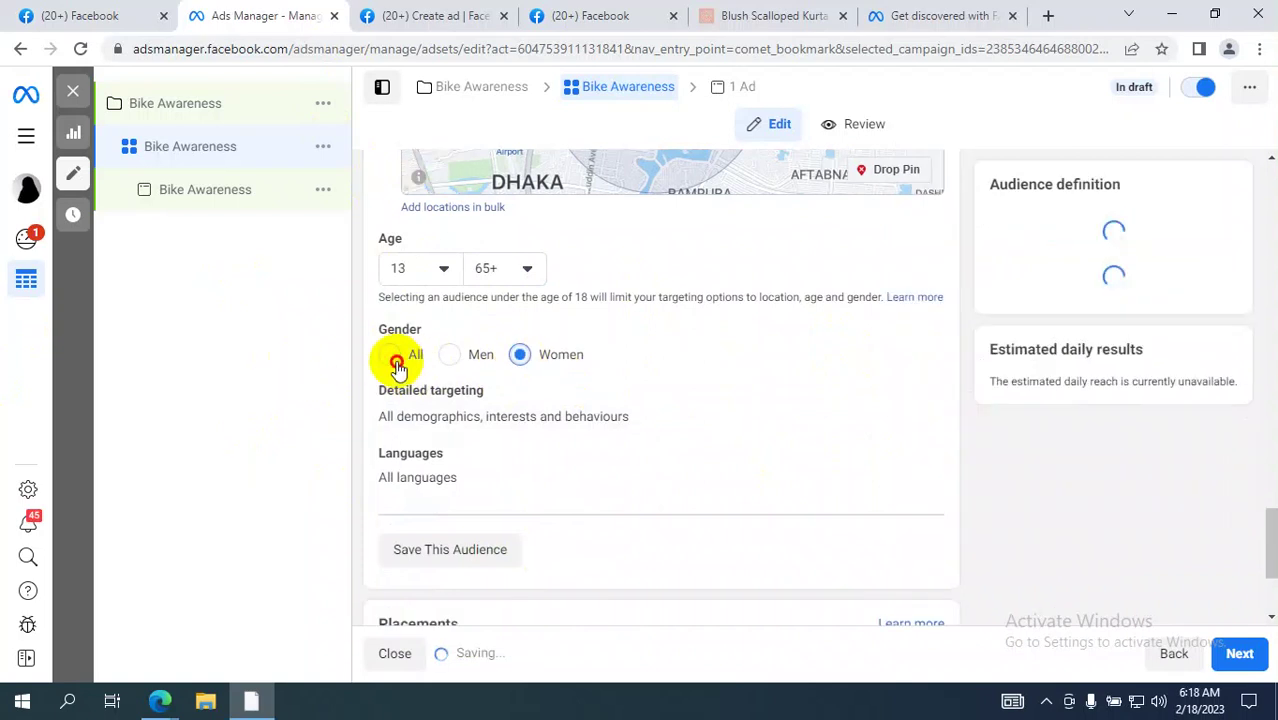
left_click_drag(391, 356, 264, 400)
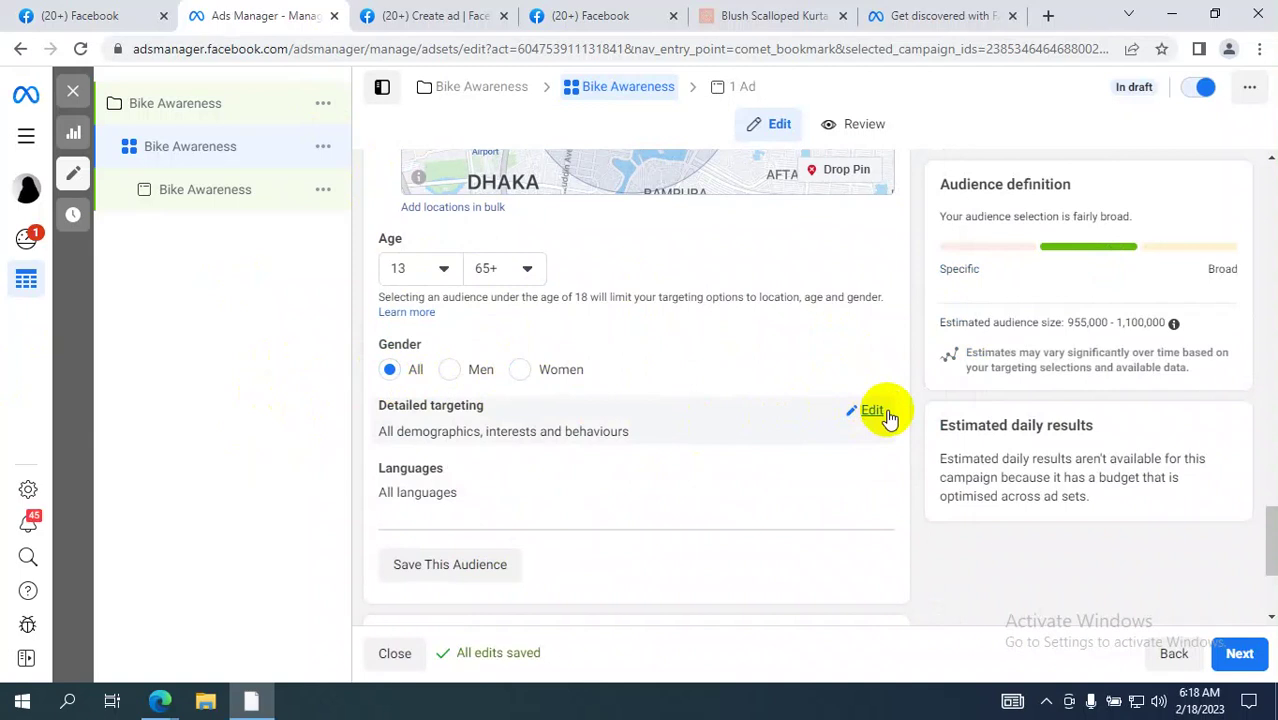
Step: Open the ad set's detailed targeting for editing and try to enter its demographics, interests or behaviours search
left_click(867, 410)
scroll(795, 428, "down", 3)
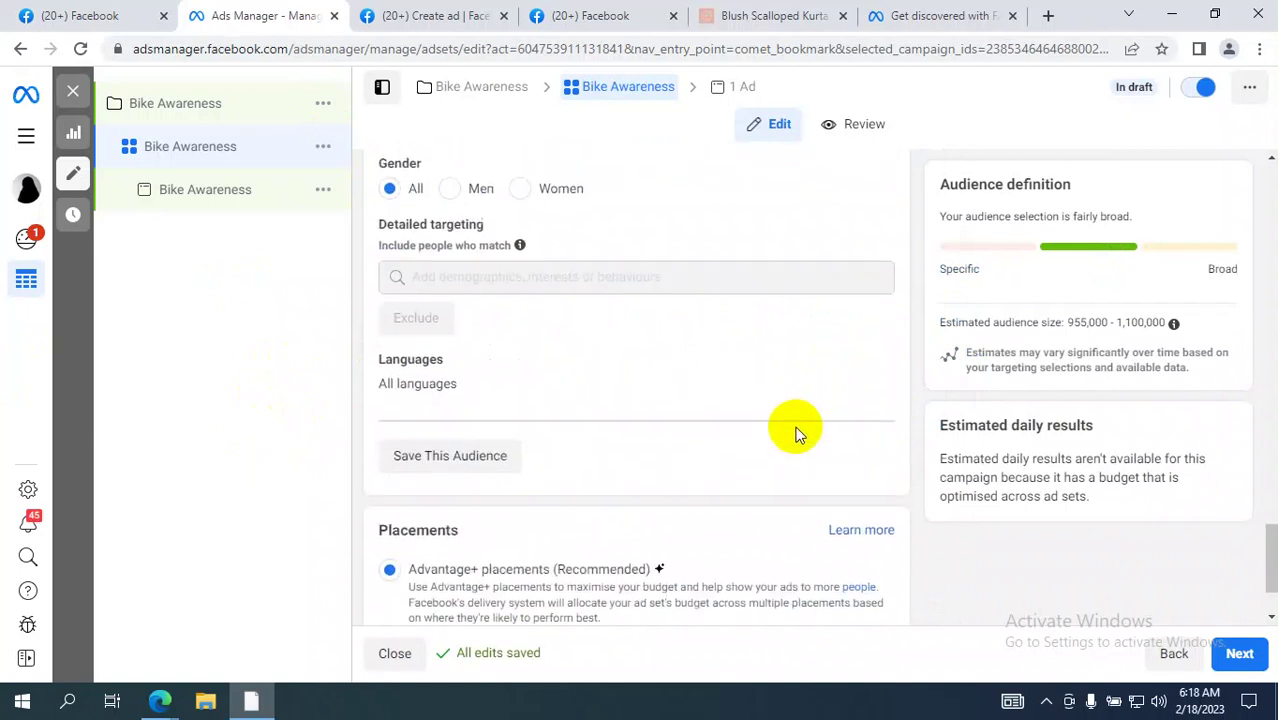
scroll(795, 428, "up", 2)
left_click(474, 362)
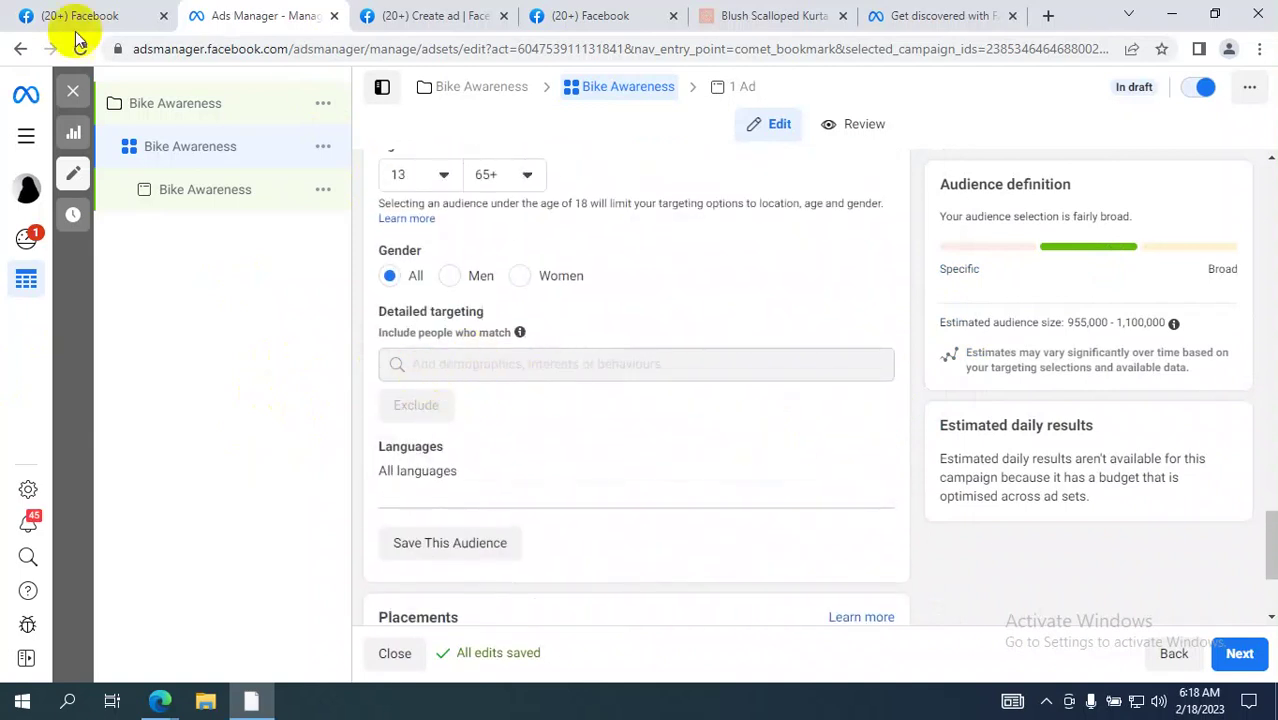
Step: Set the audience's minimum age to 18
scroll(414, 237, "up", 1)
scroll(414, 237, "up", 4)
scroll(551, 406, "down", 1)
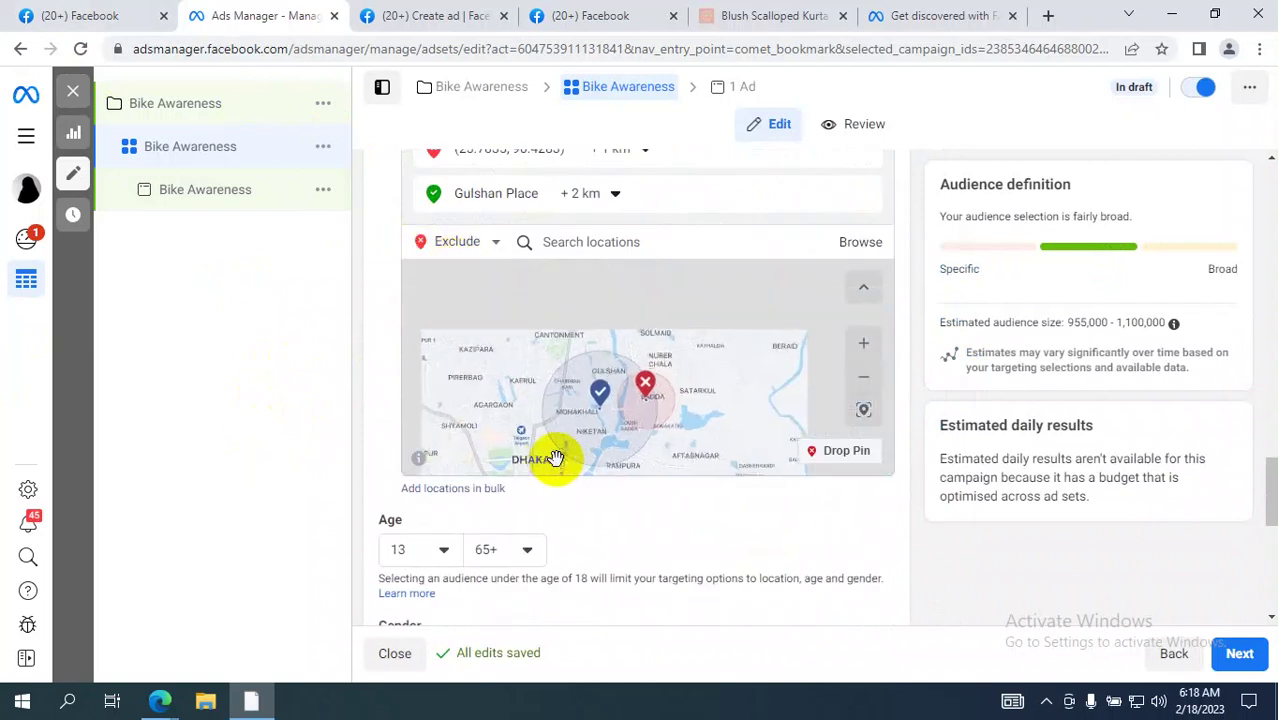
left_click(437, 551)
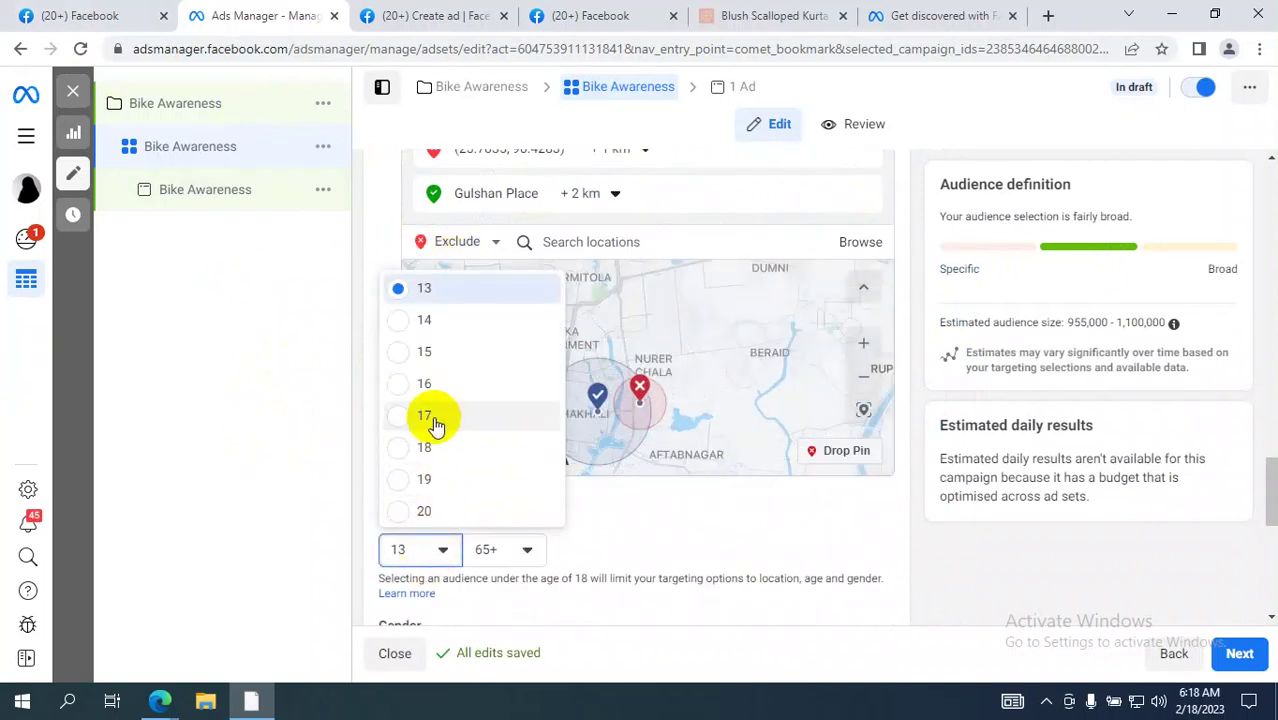
left_click(415, 452)
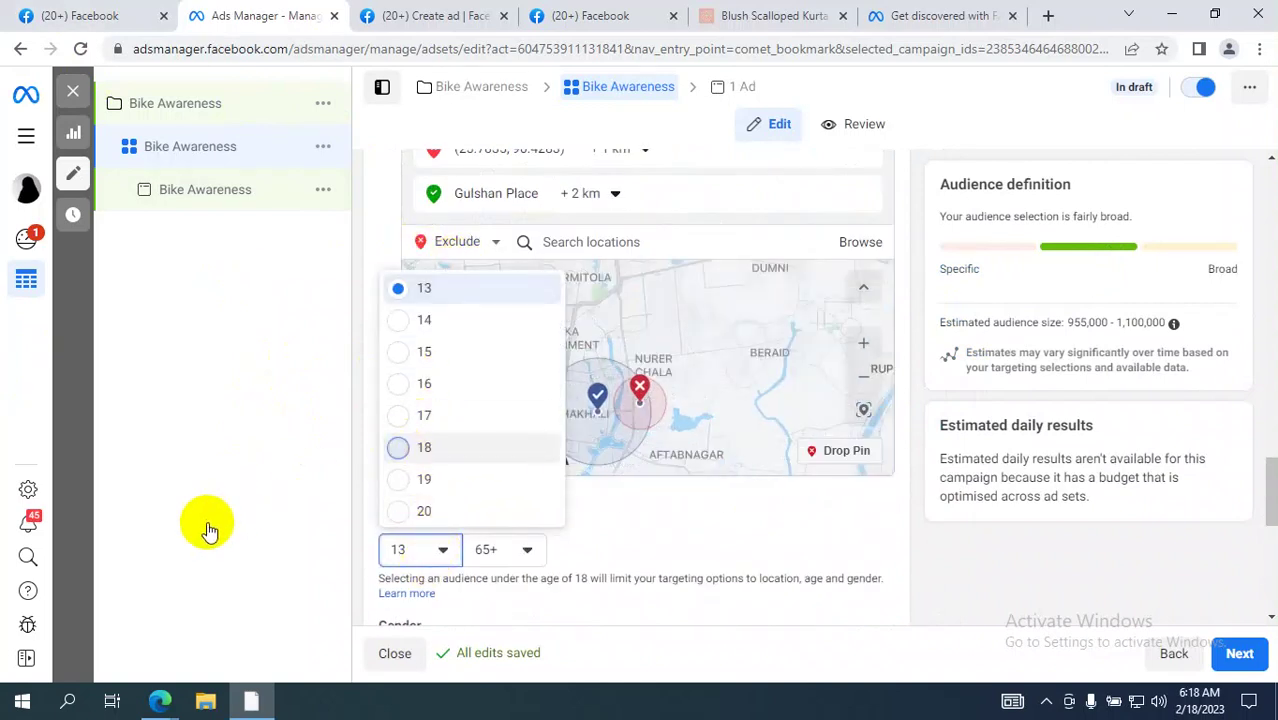
Step: Browse detailed targeting down to Demographics > Education > Education level and include Master's degree
scroll(890, 568, "down", 4)
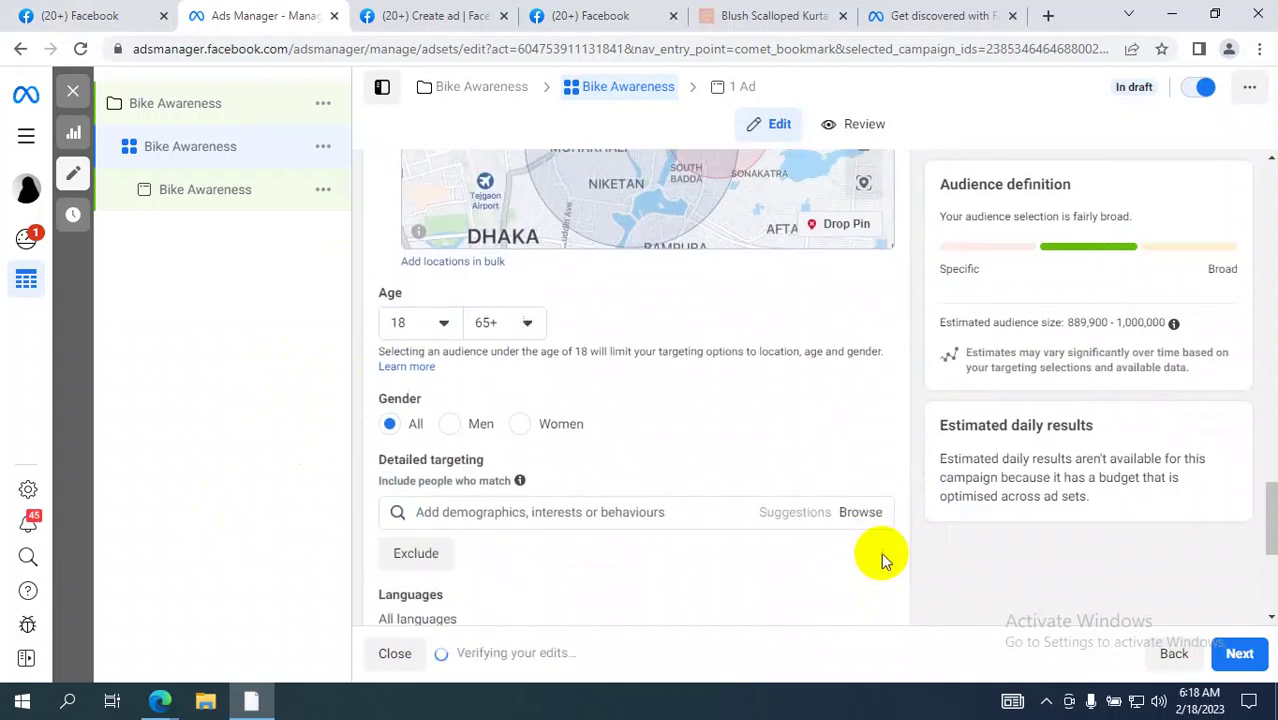
left_click(796, 365)
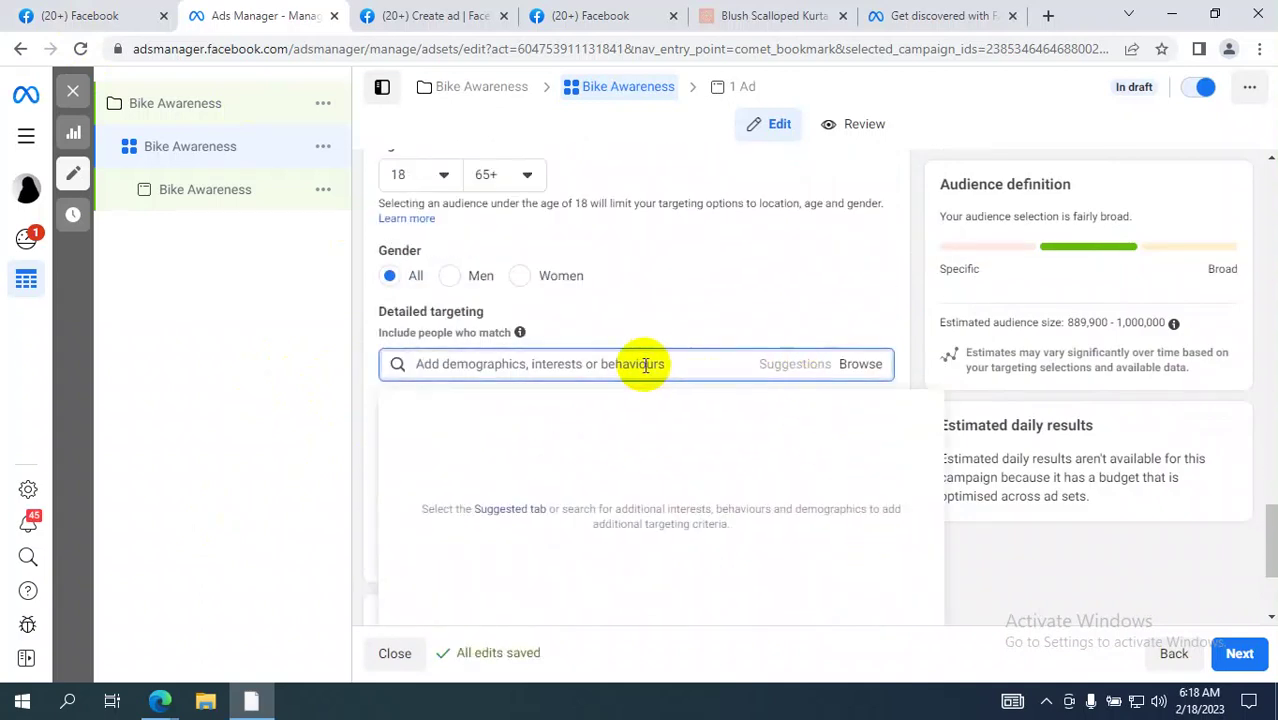
left_click(257, 378)
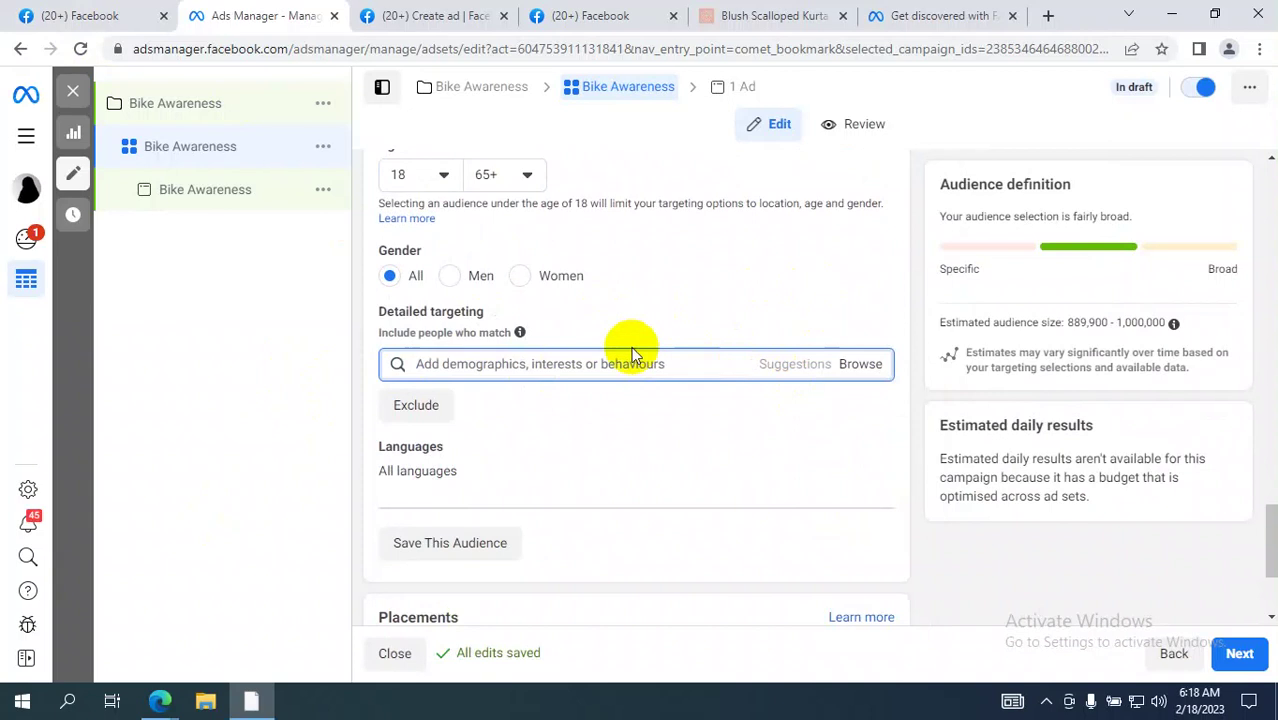
left_click(863, 364)
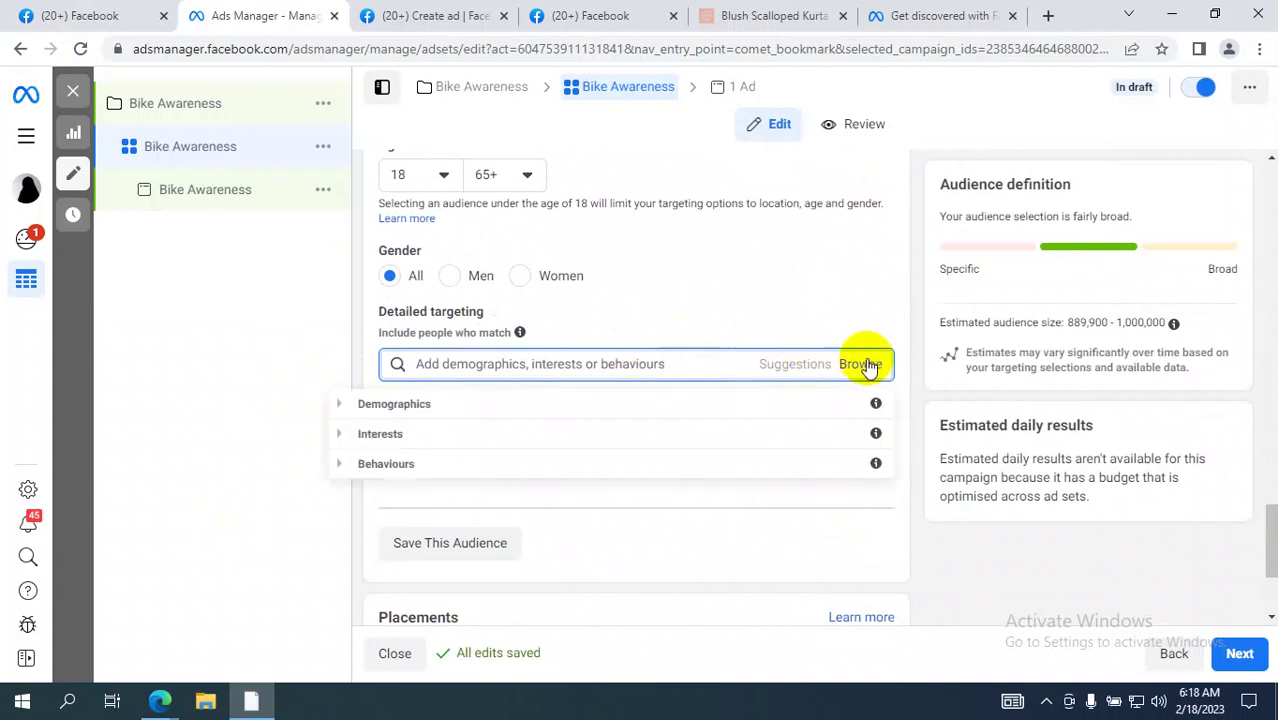
left_click(340, 405)
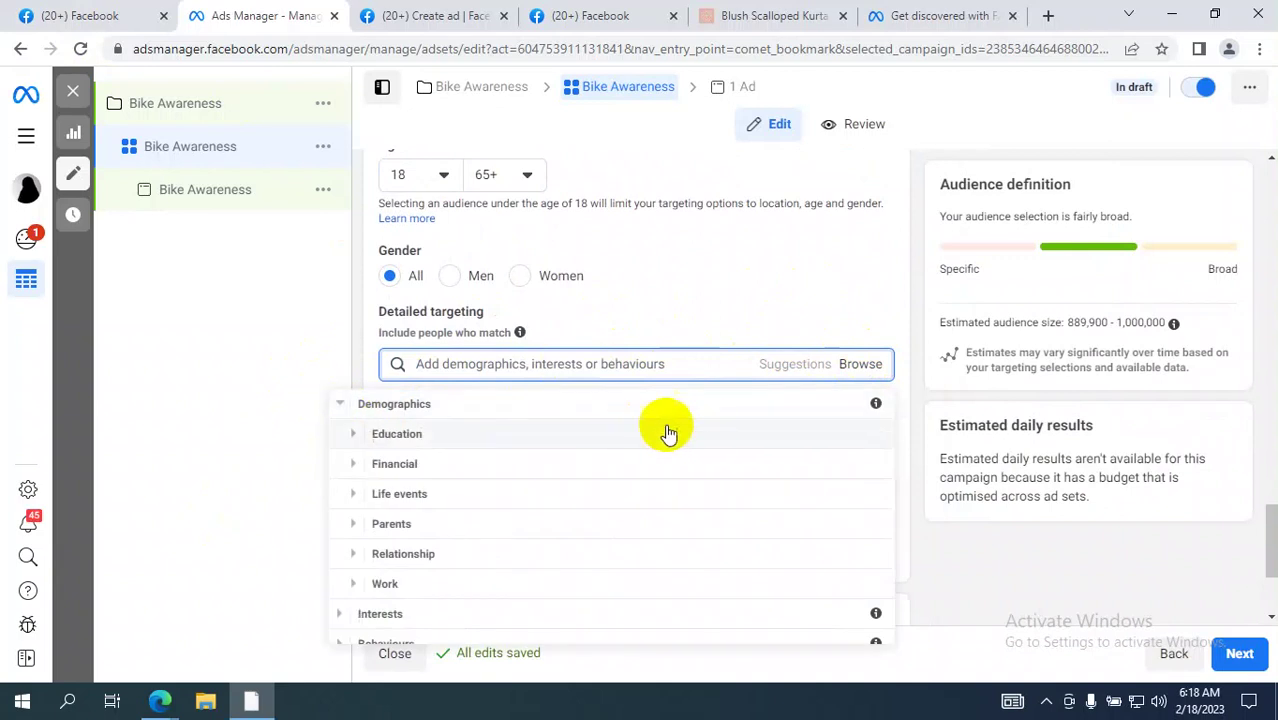
left_click(352, 434)
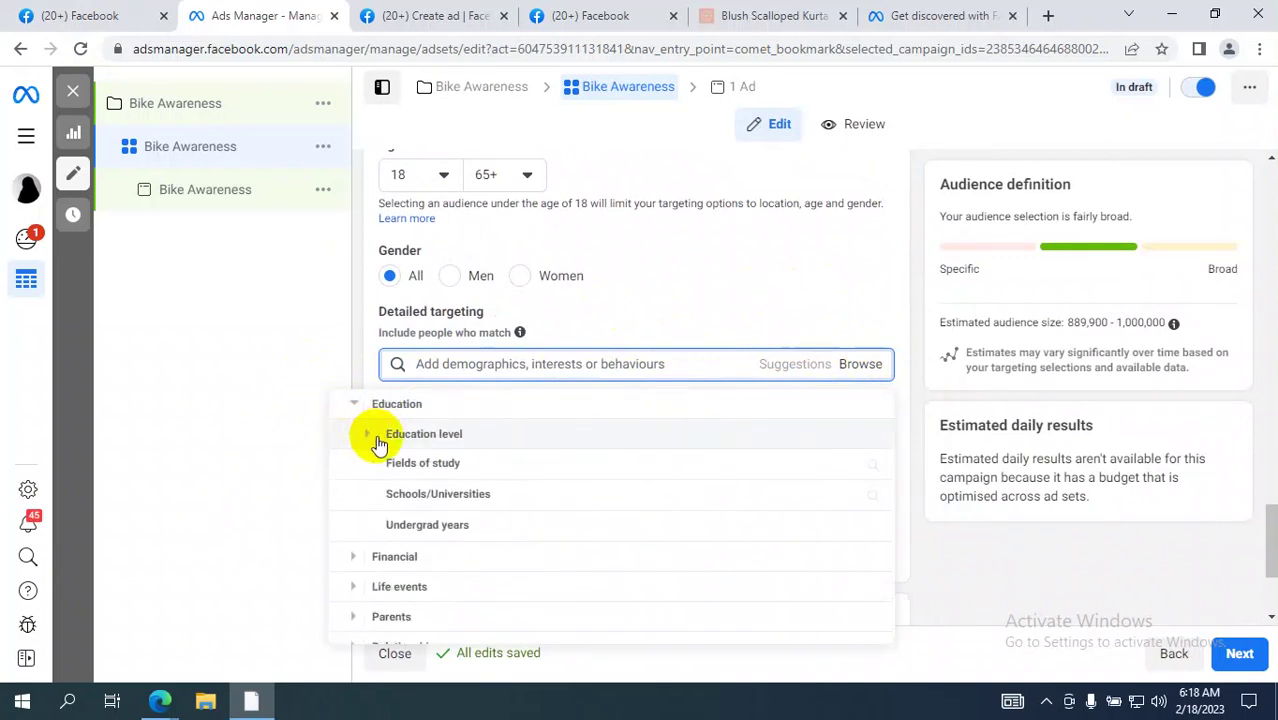
left_click(370, 433)
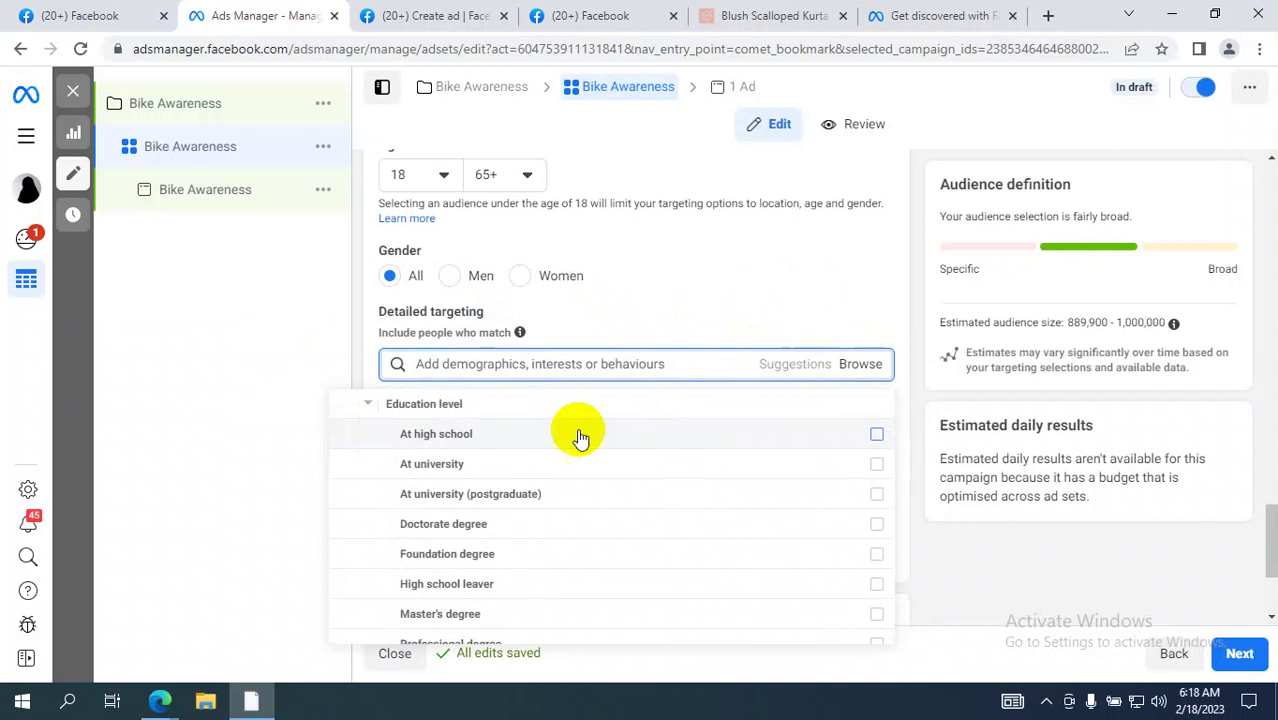
scroll(1018, 322, "down", 1)
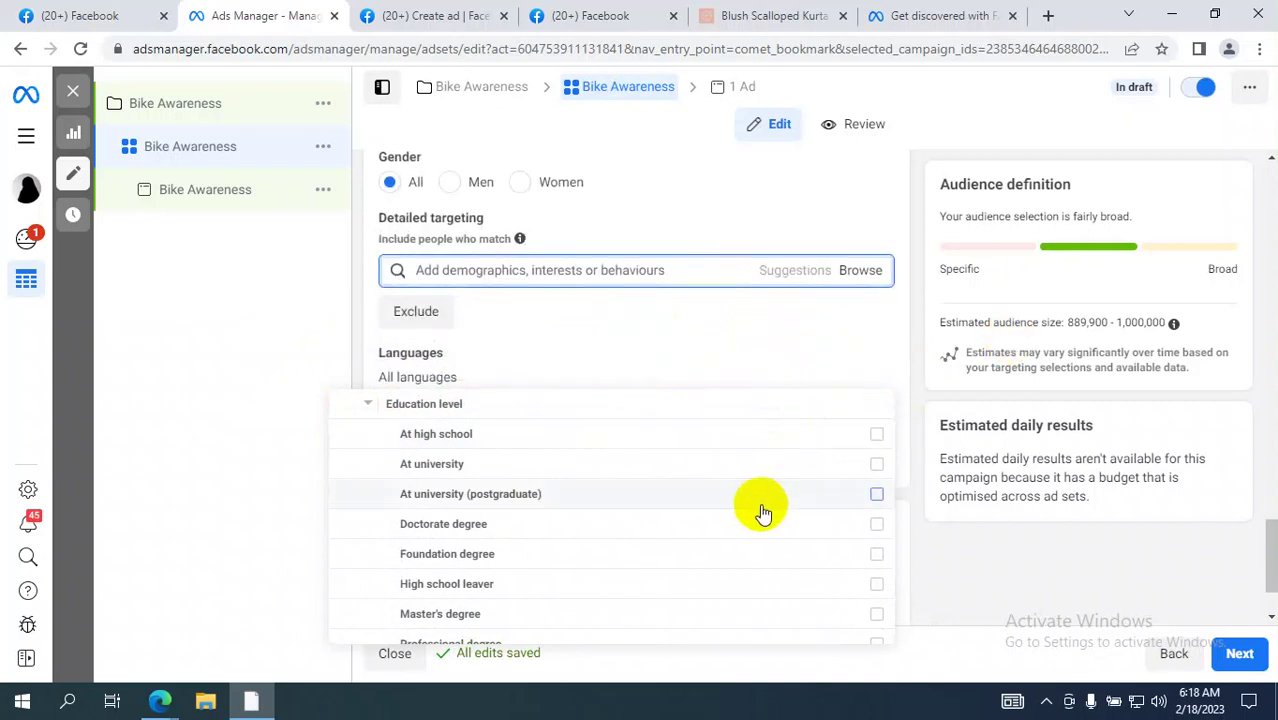
scroll(762, 513, "down", 1)
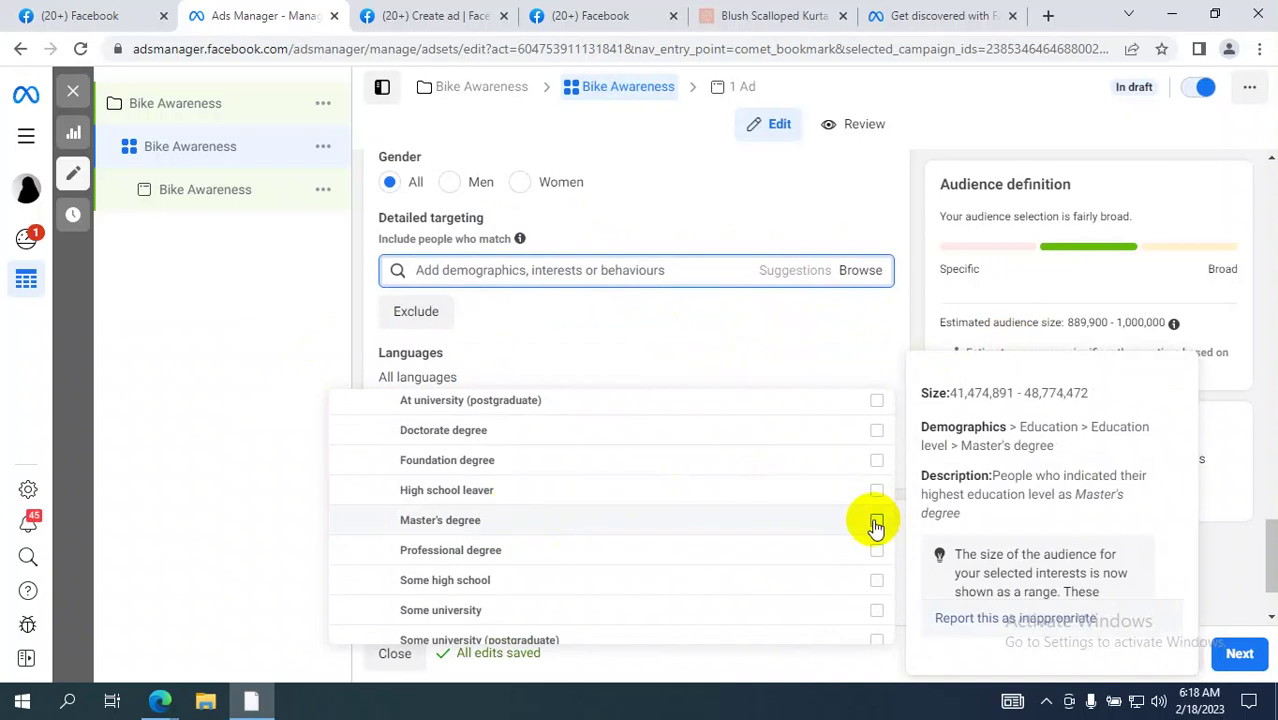
left_click(838, 526)
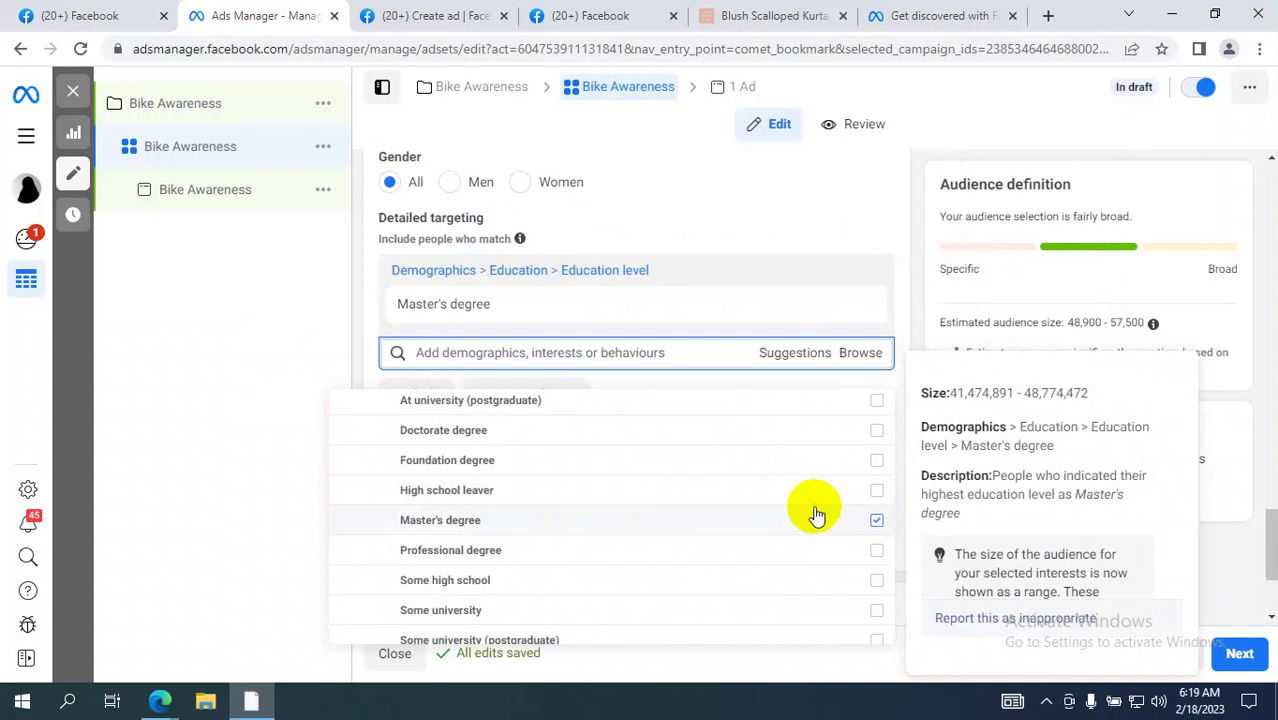
Step: Include University graduate from the Education level options in the detailed targeting
scroll(762, 497, "down", 1)
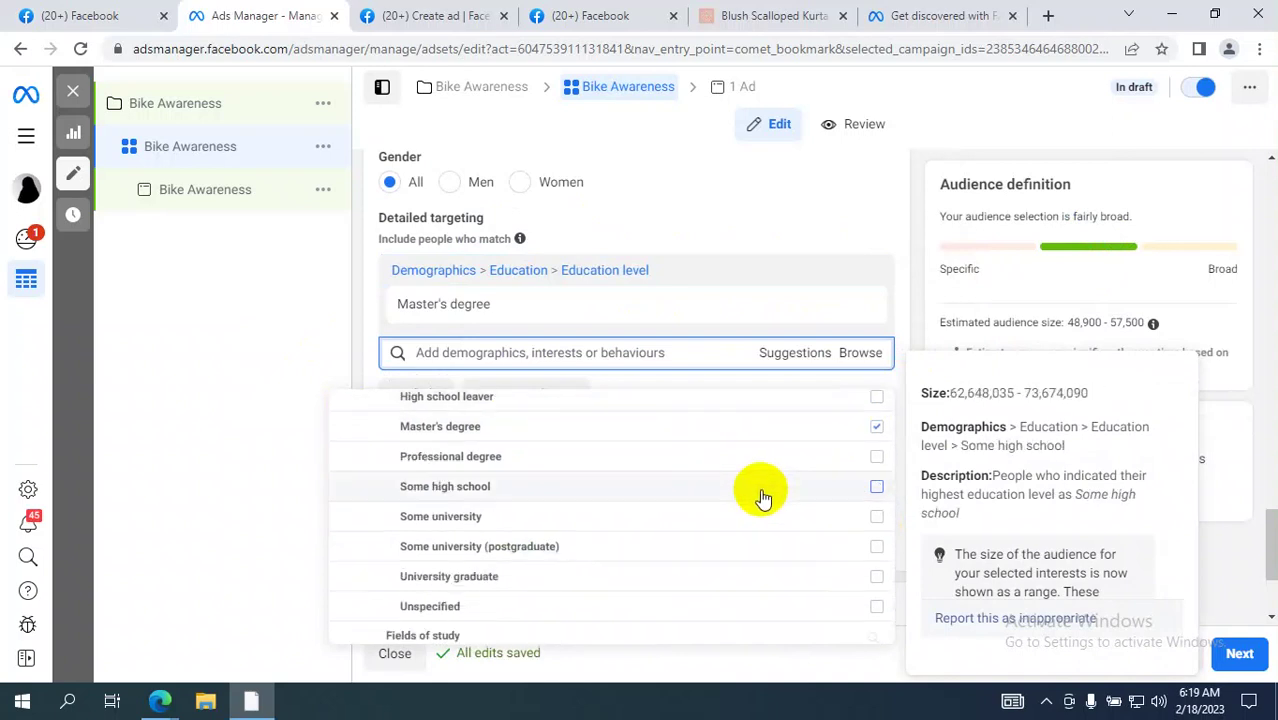
scroll(762, 497, "down", 1)
scroll(762, 497, "up", 1)
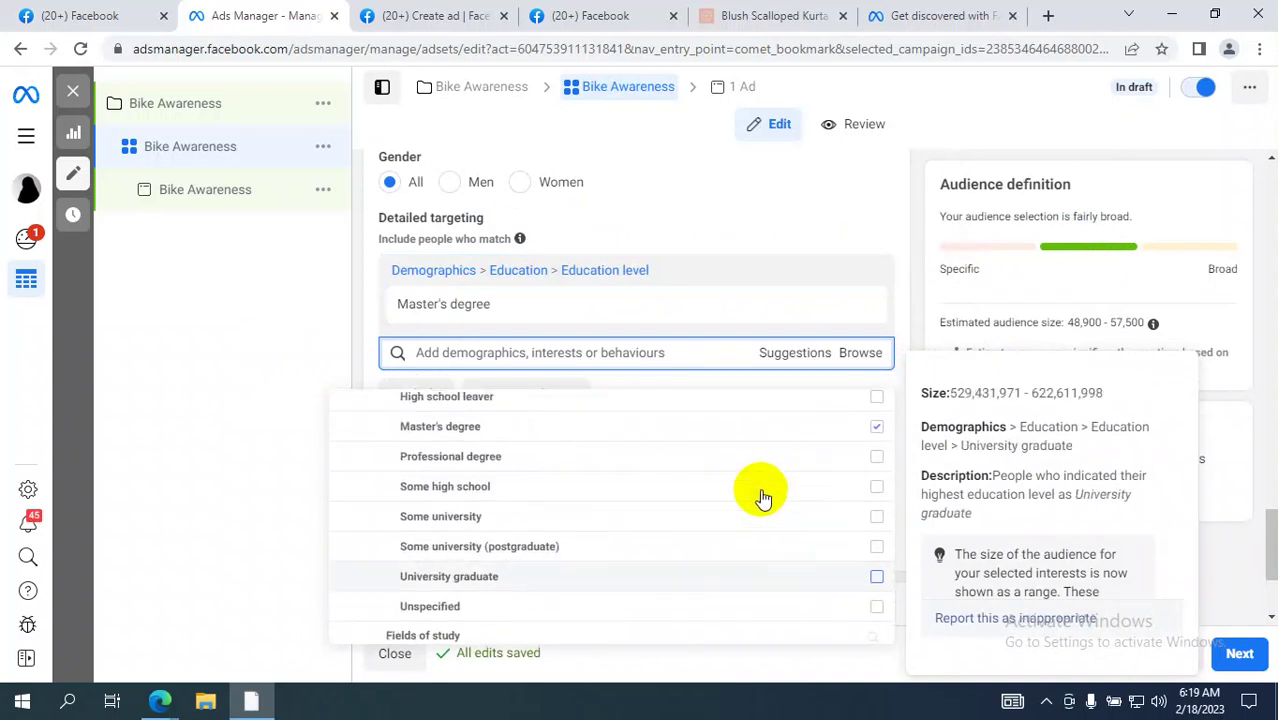
scroll(759, 496, "down", 1)
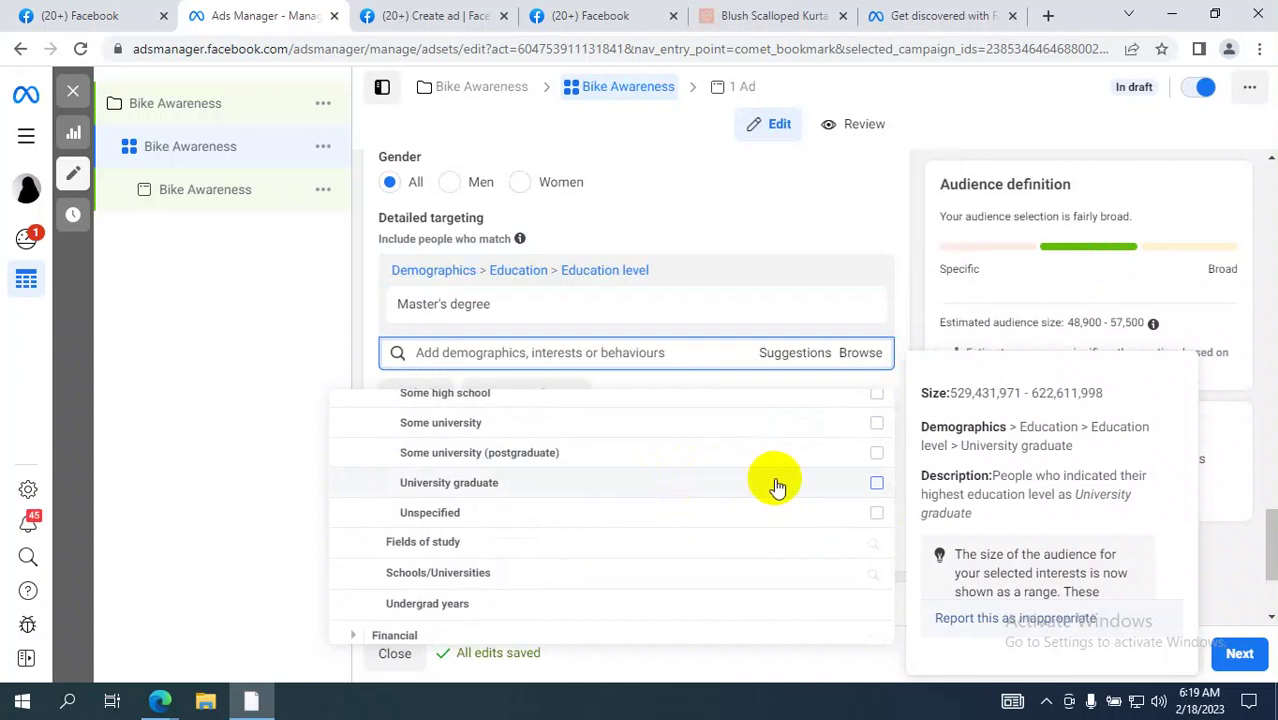
left_click(858, 493)
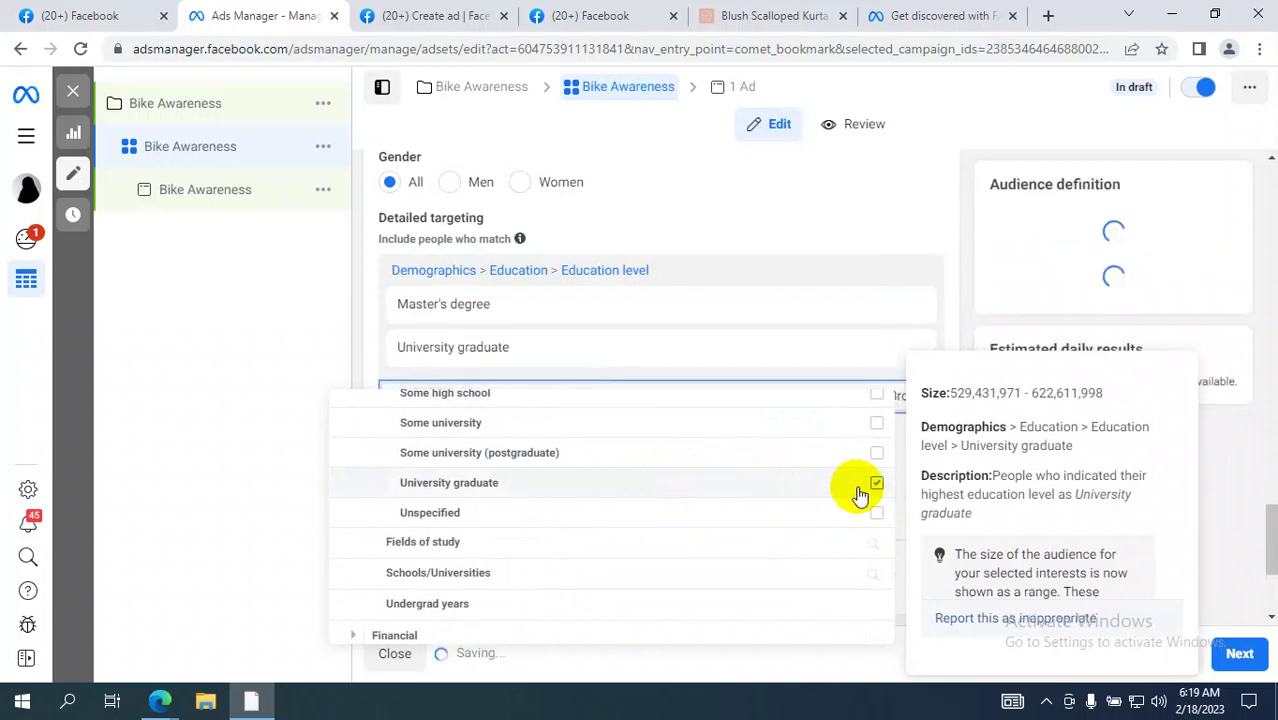
Step: Remove Master's degree from the included education levels
scroll(812, 462, "up", 1)
scroll(812, 462, "up", 1)
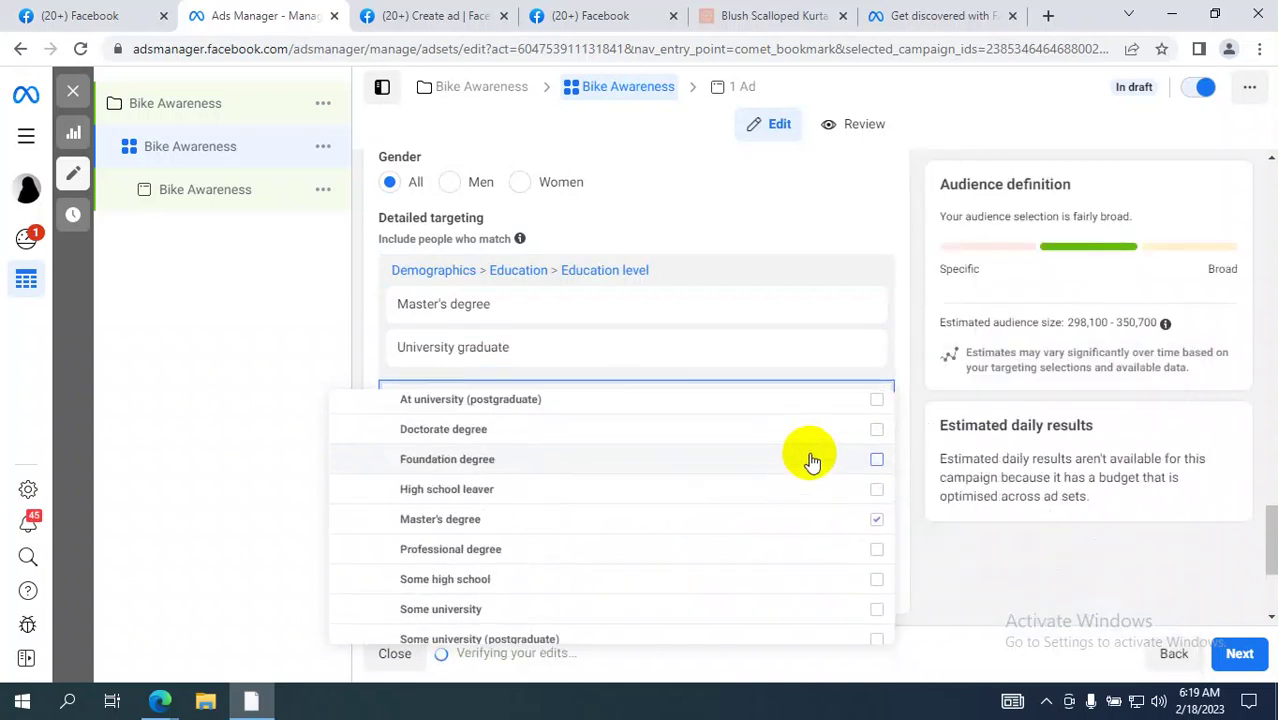
left_click(824, 497)
Step: Look through the remaining demographics categories and education levels, and view the audience details for Master's degree
scroll(824, 497, "down", 5)
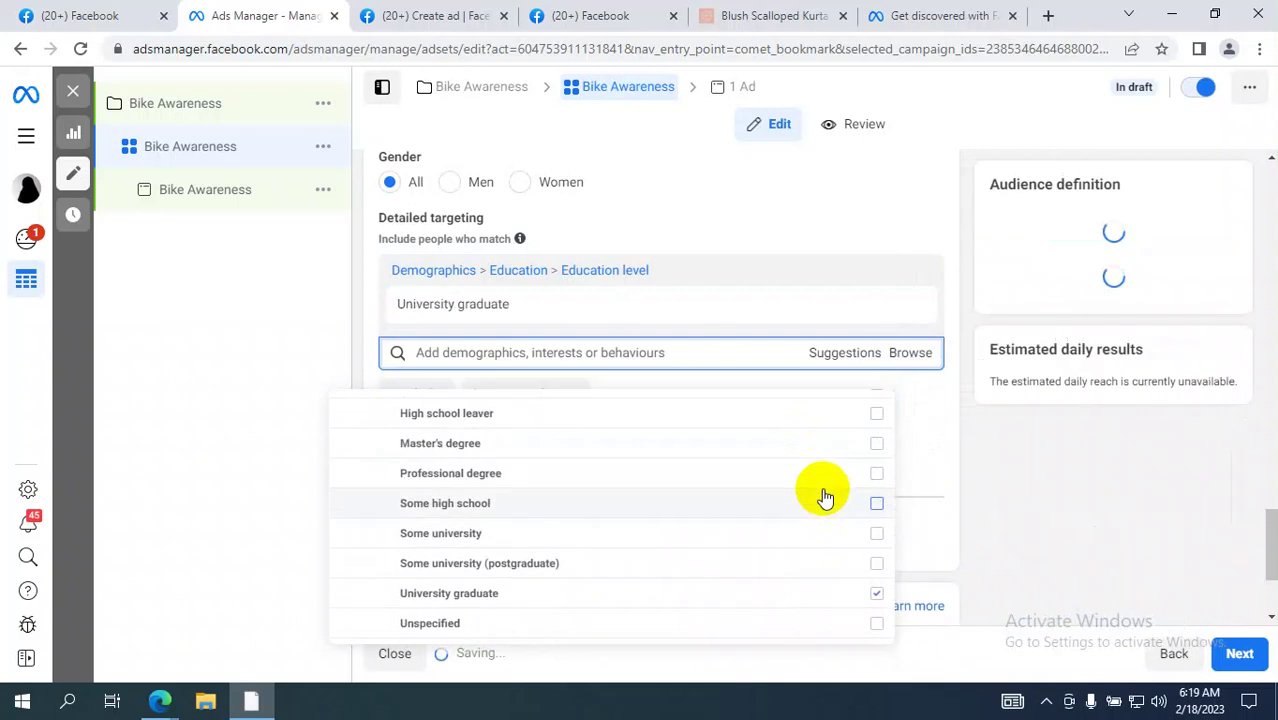
scroll(800, 494, "down", 2)
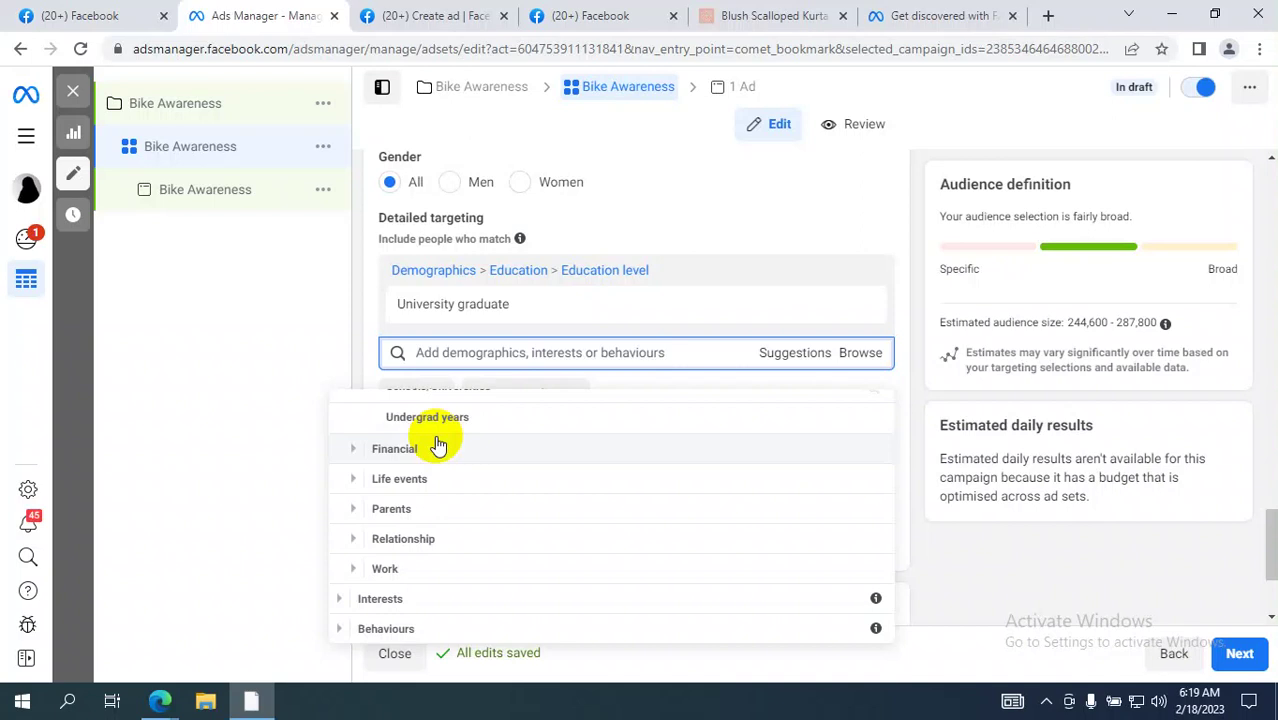
scroll(438, 447, "up", 3)
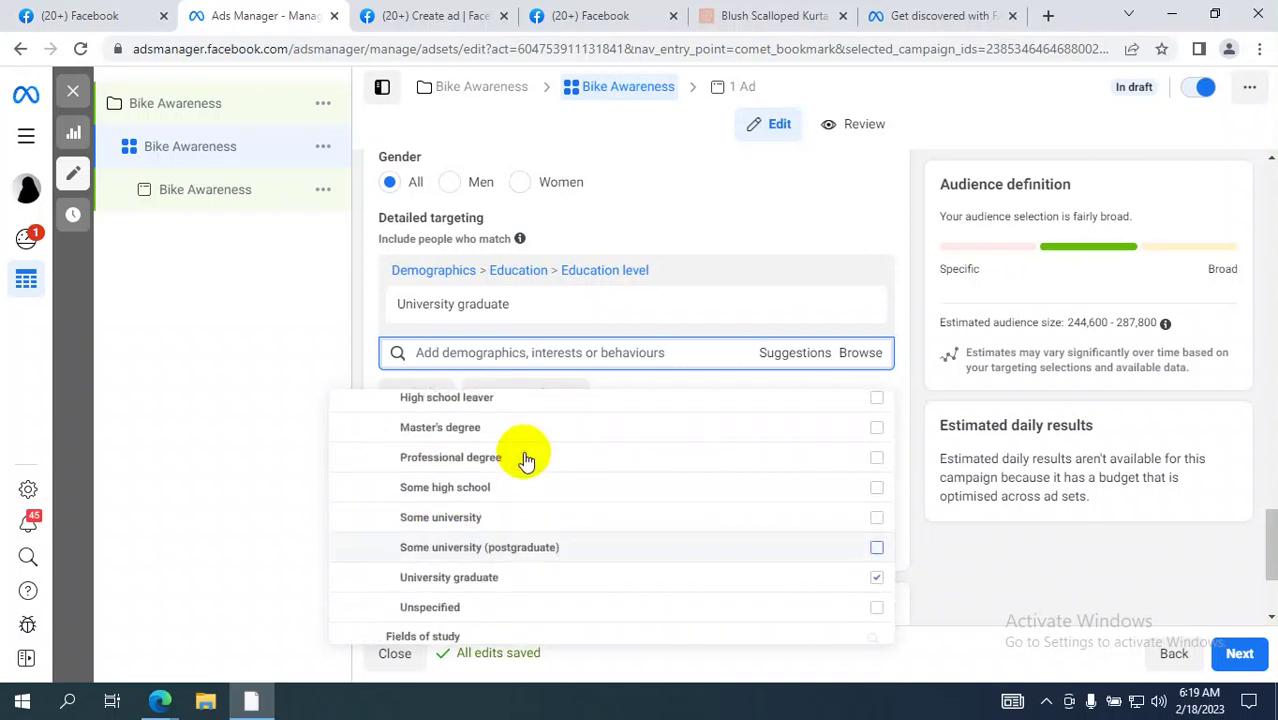
scroll(489, 447, "up", 1)
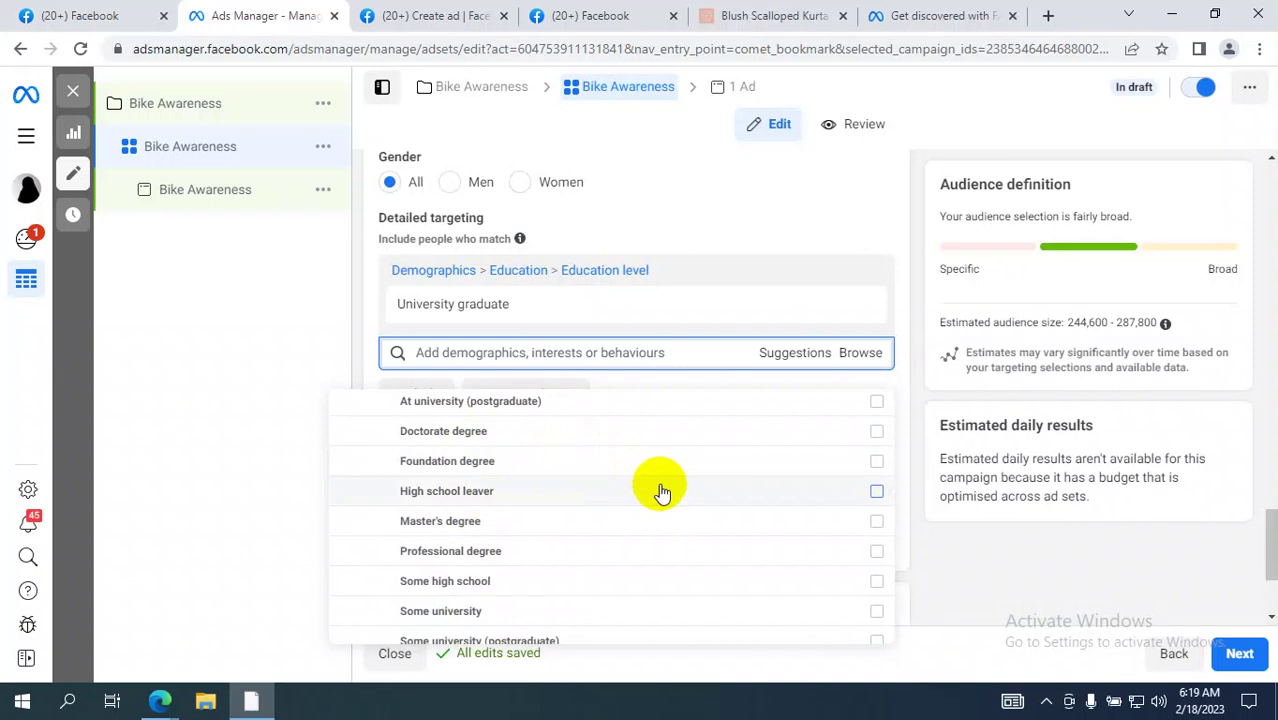
mouse_move(719, 520)
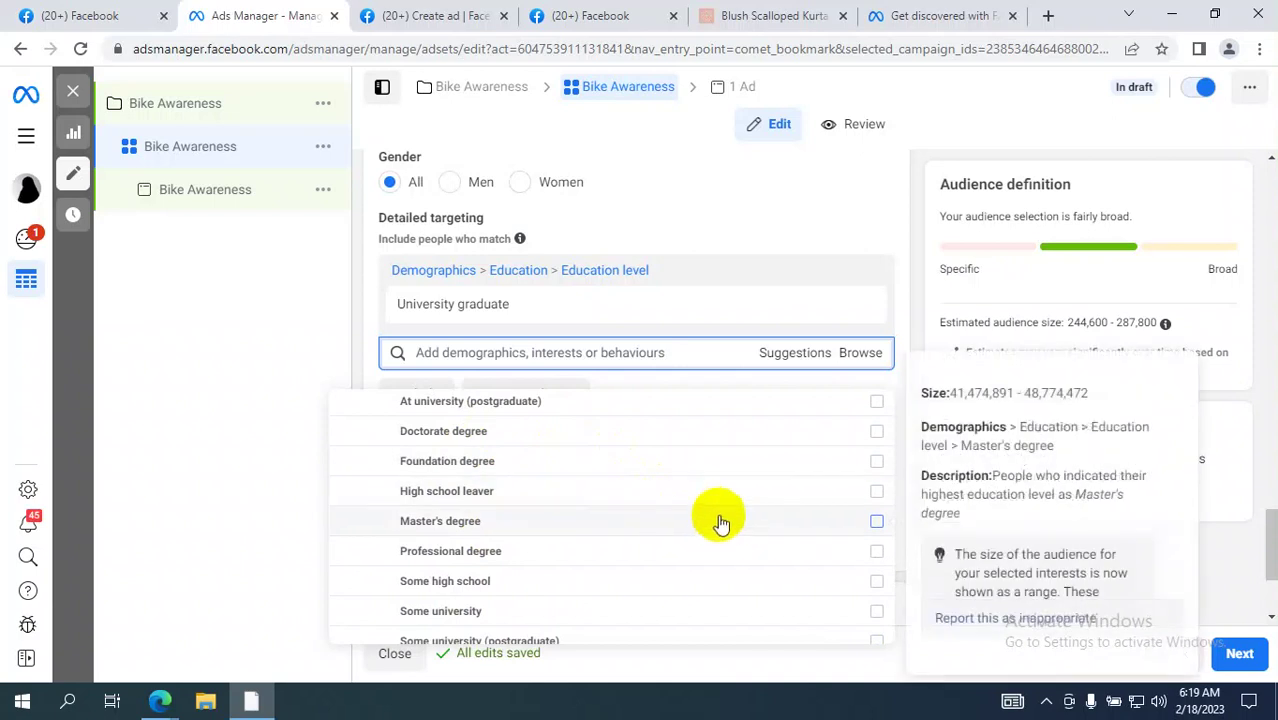
Step: Include Master's degree alongside University graduate in the detailed targeting and look over the remaining education options
left_click(797, 538)
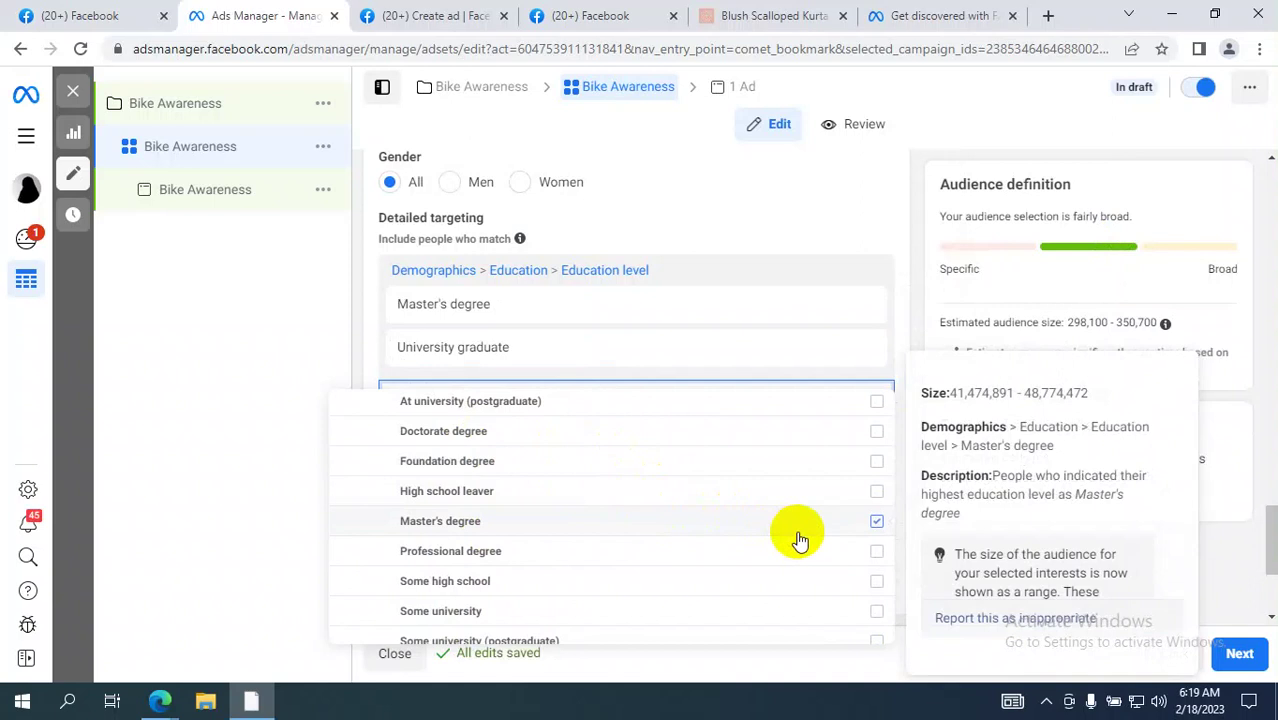
scroll(798, 540, "down", 3)
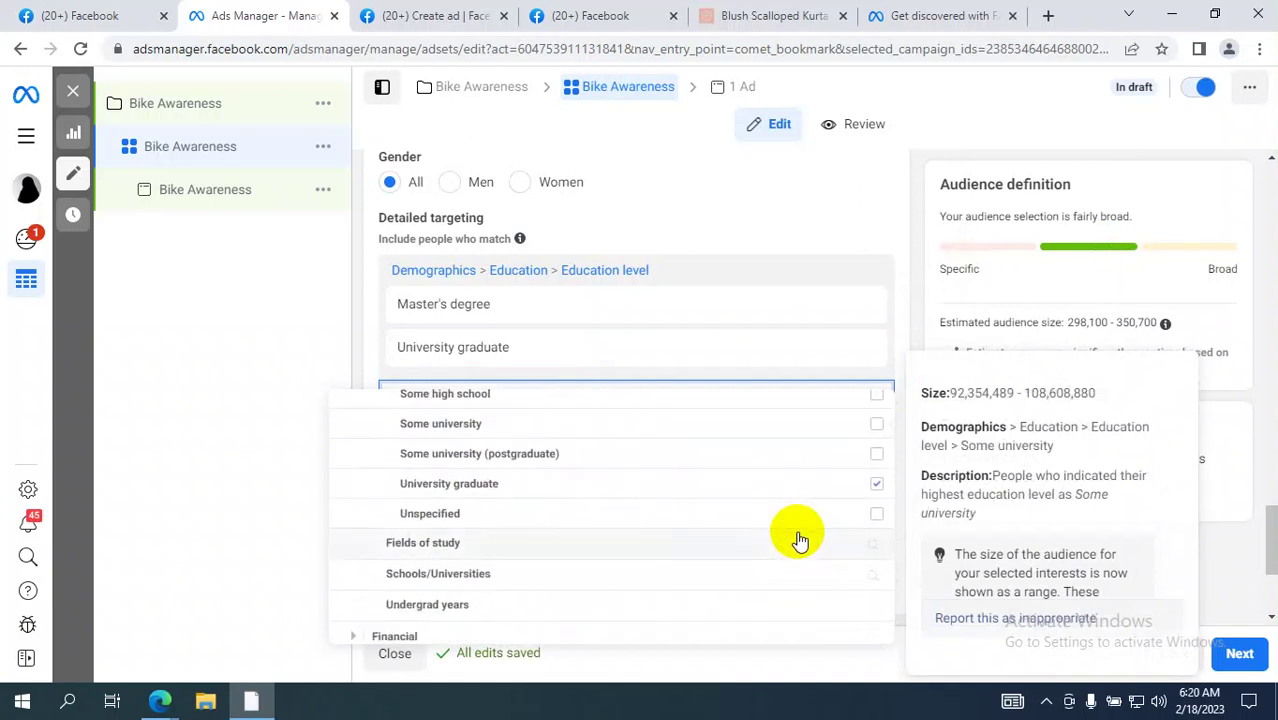
scroll(798, 540, "down", 2)
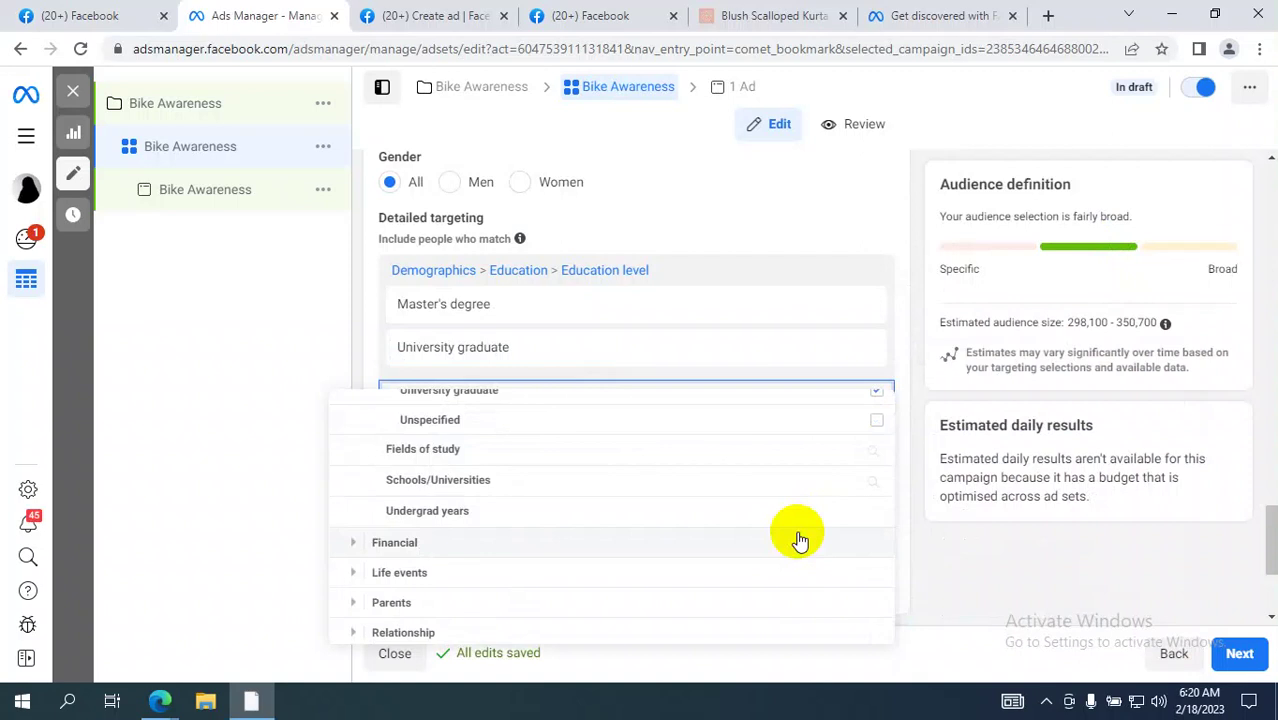
Step: Examine the household income options under Demographics > Financial > Income
left_click(358, 550)
scroll(459, 547, "down", 1)
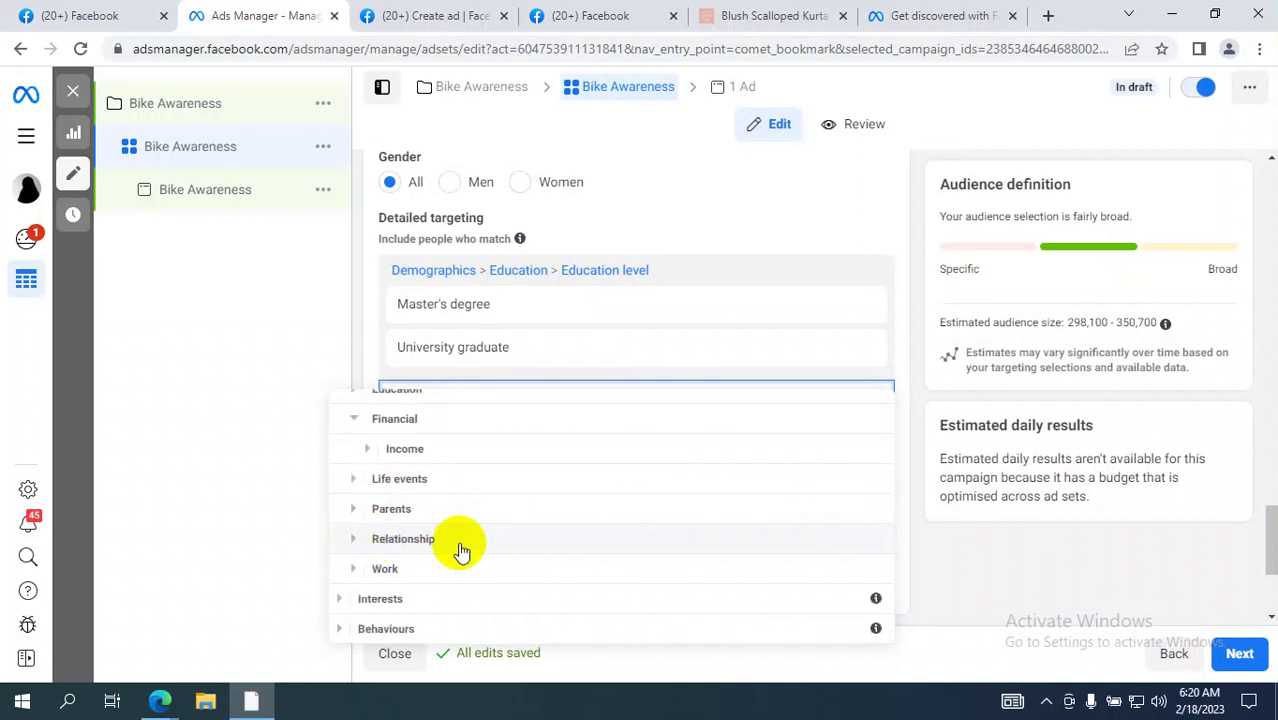
scroll(522, 532, "up", 2)
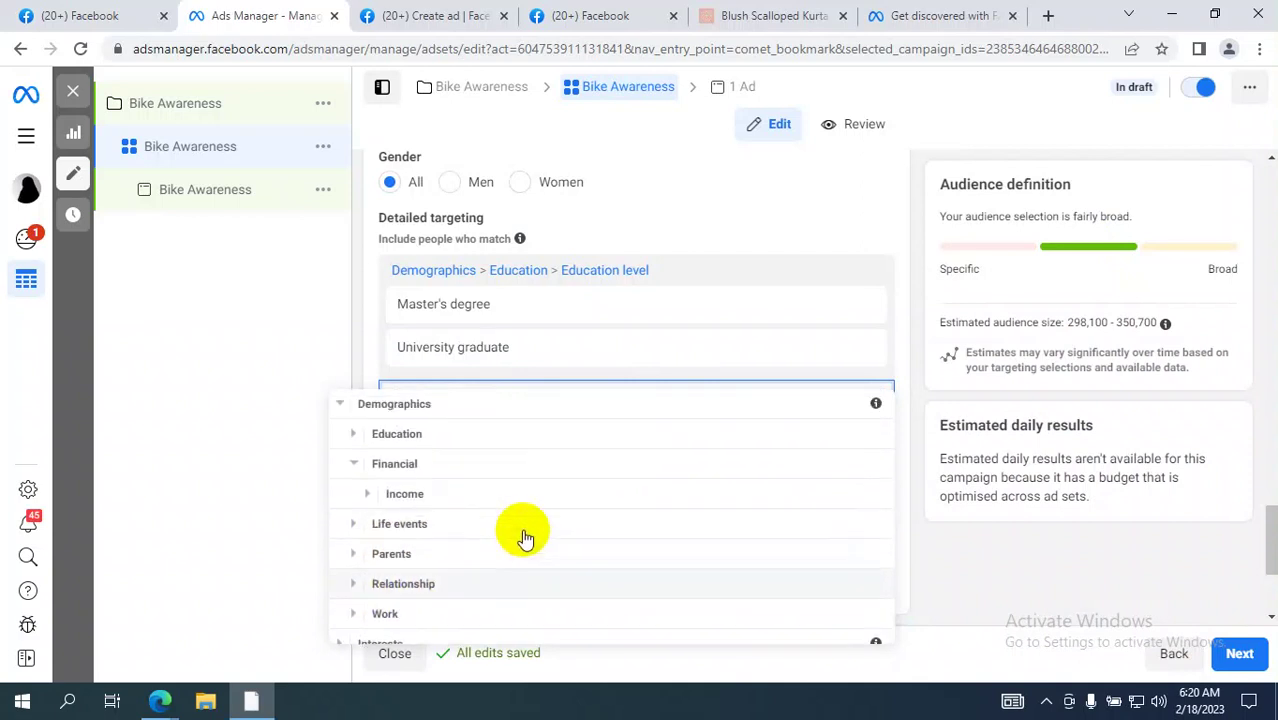
left_click(368, 496)
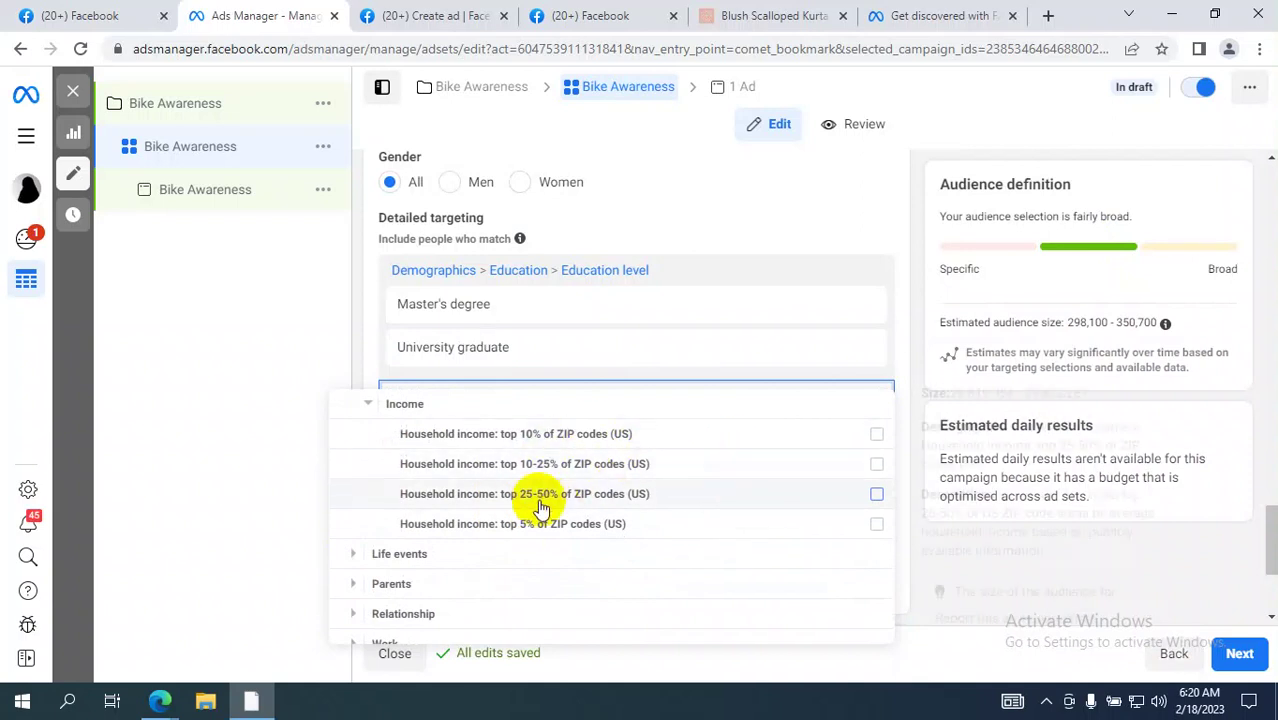
mouse_move(540, 507)
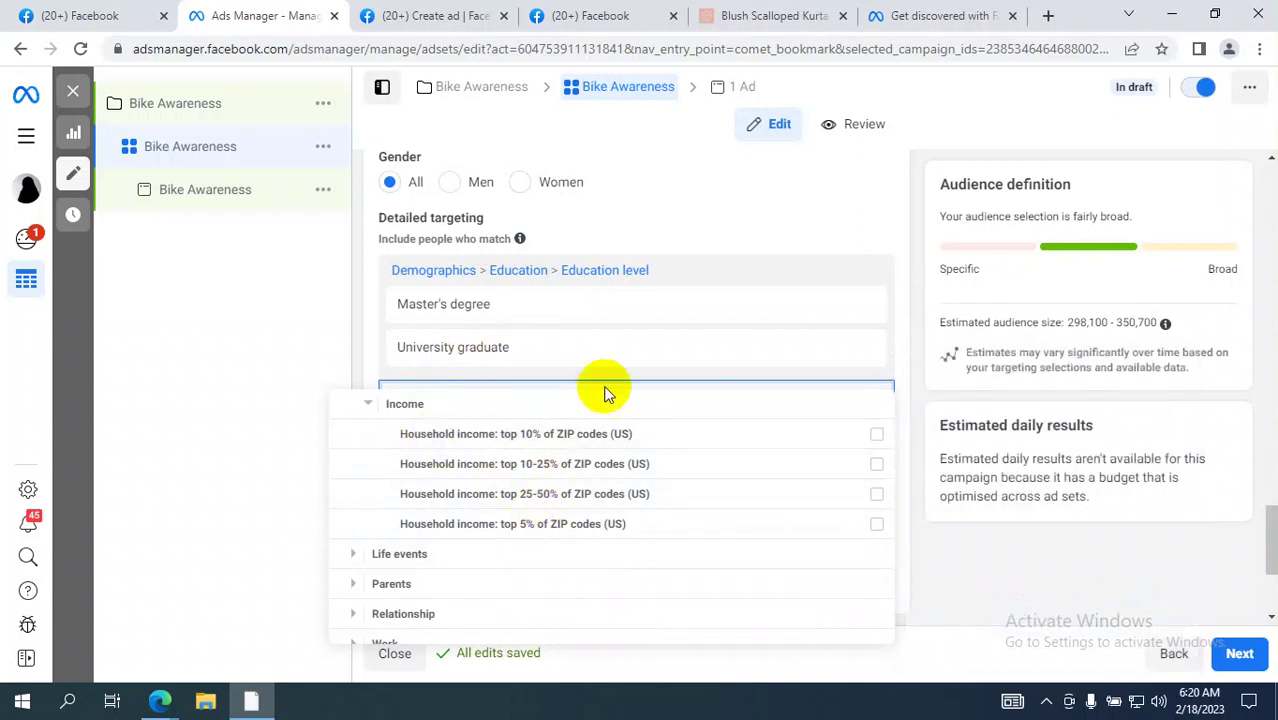
mouse_move(577, 452)
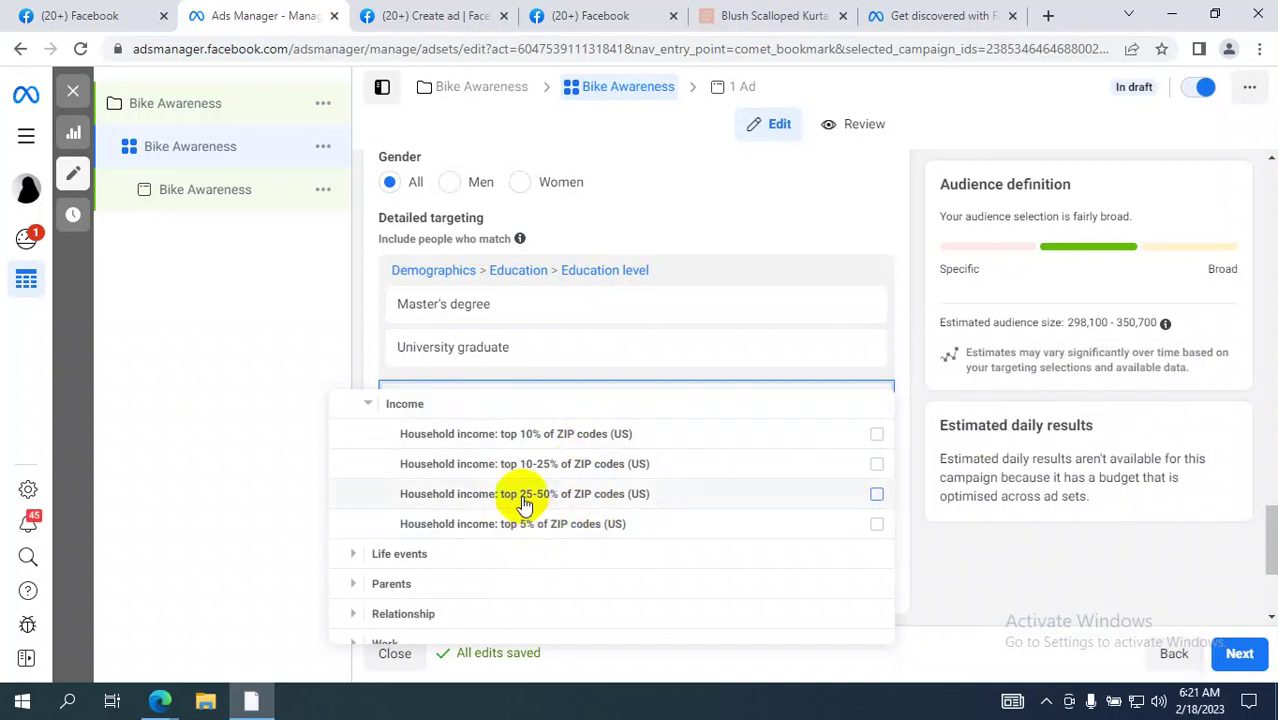
mouse_move(523, 503)
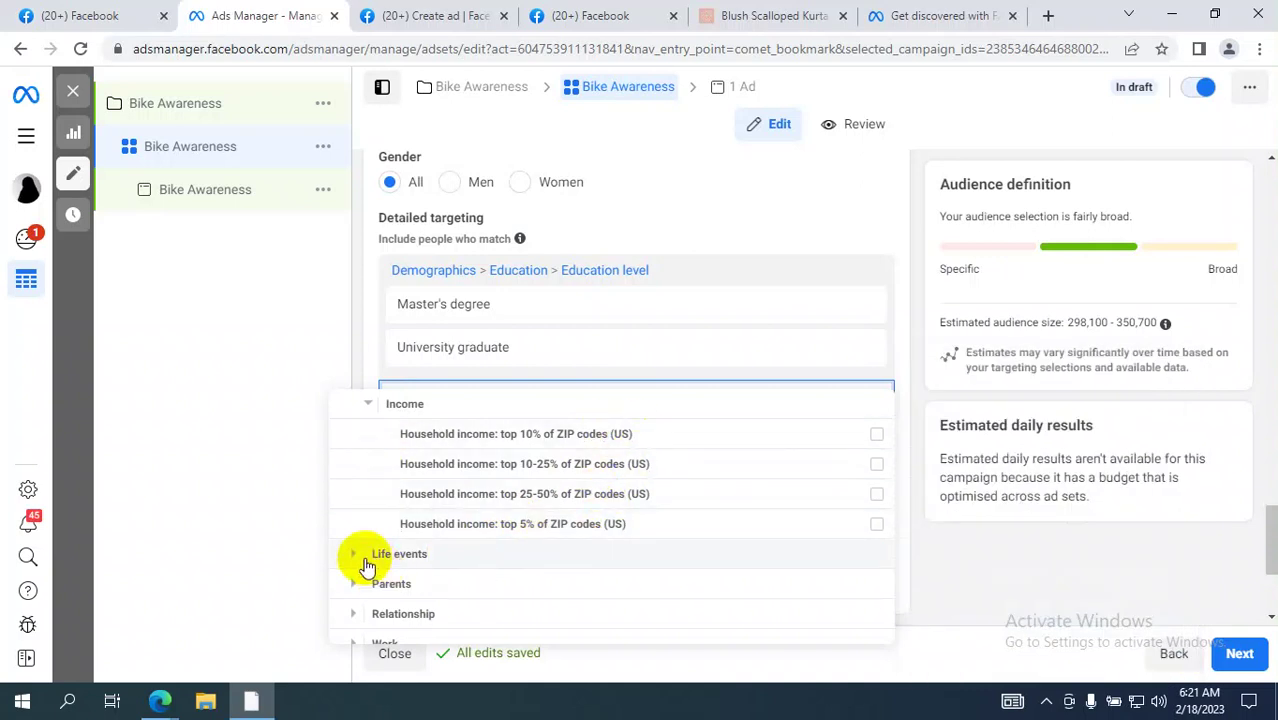
Step: Close the Income options and look through the Life events category under Demographics
left_click(370, 406)
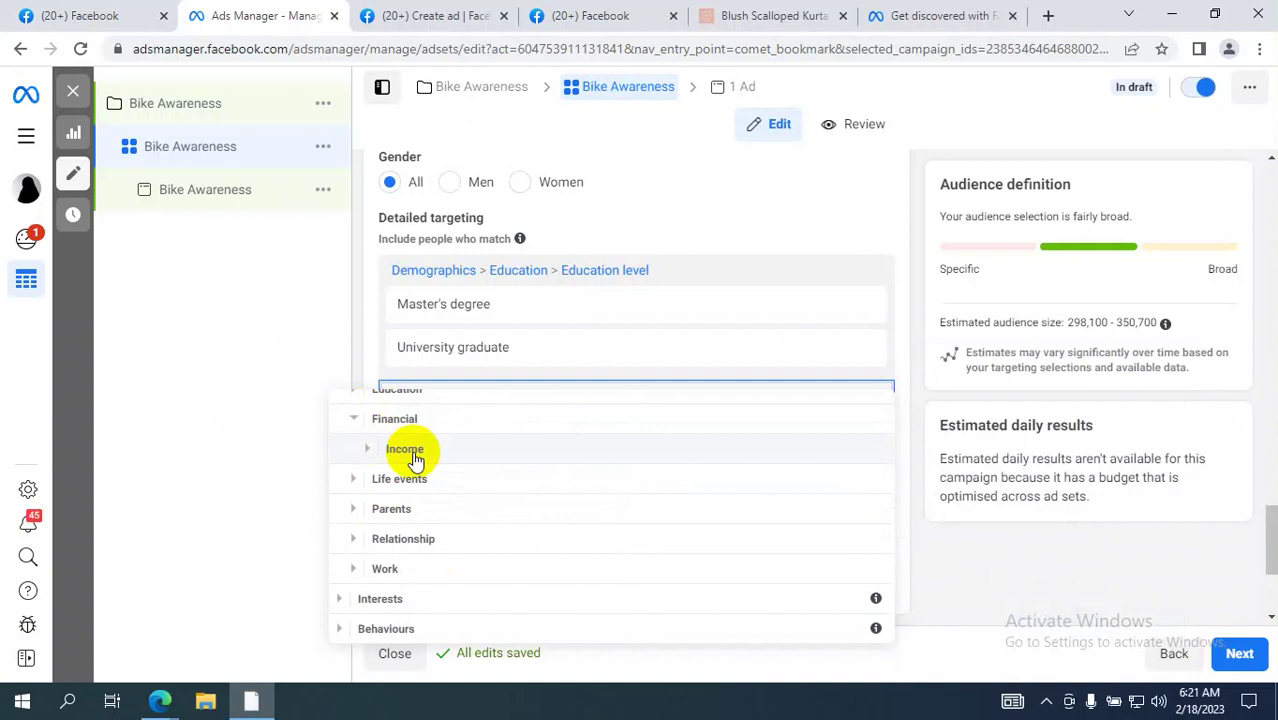
scroll(442, 470, "up", 1)
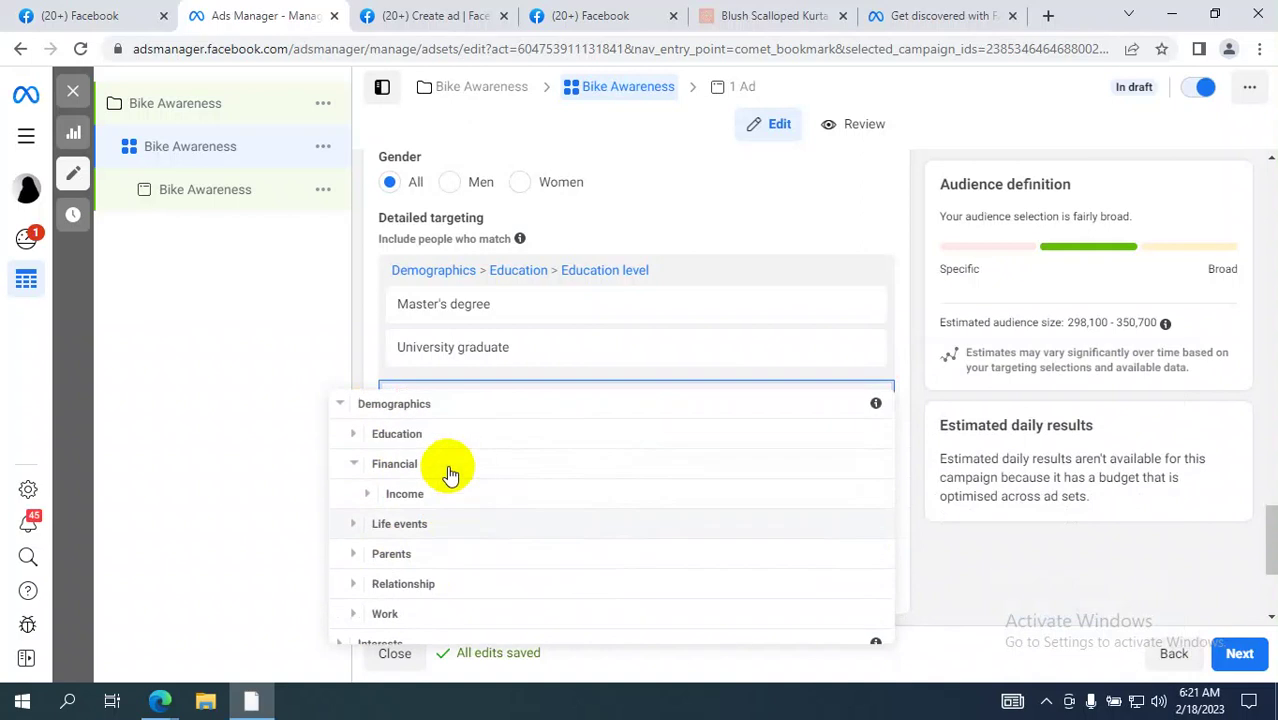
left_click(354, 524)
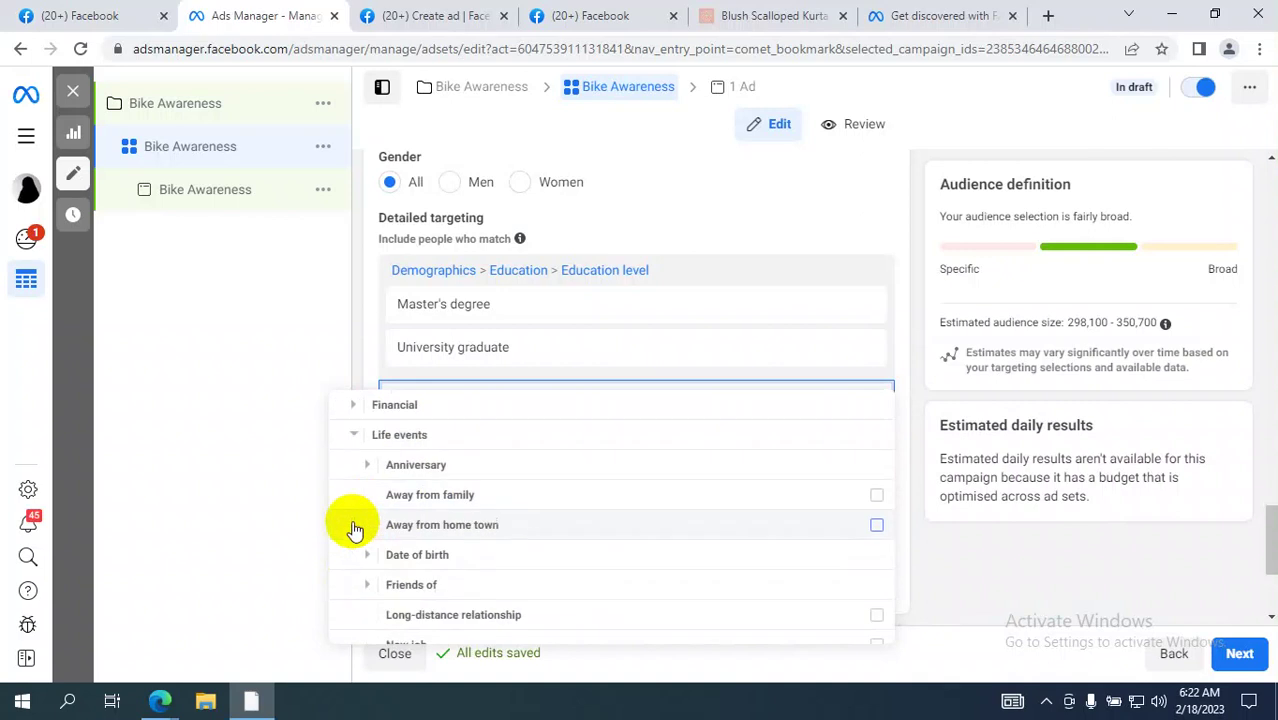
scroll(350, 522, "down", 1)
scroll(480, 467, "up", 1)
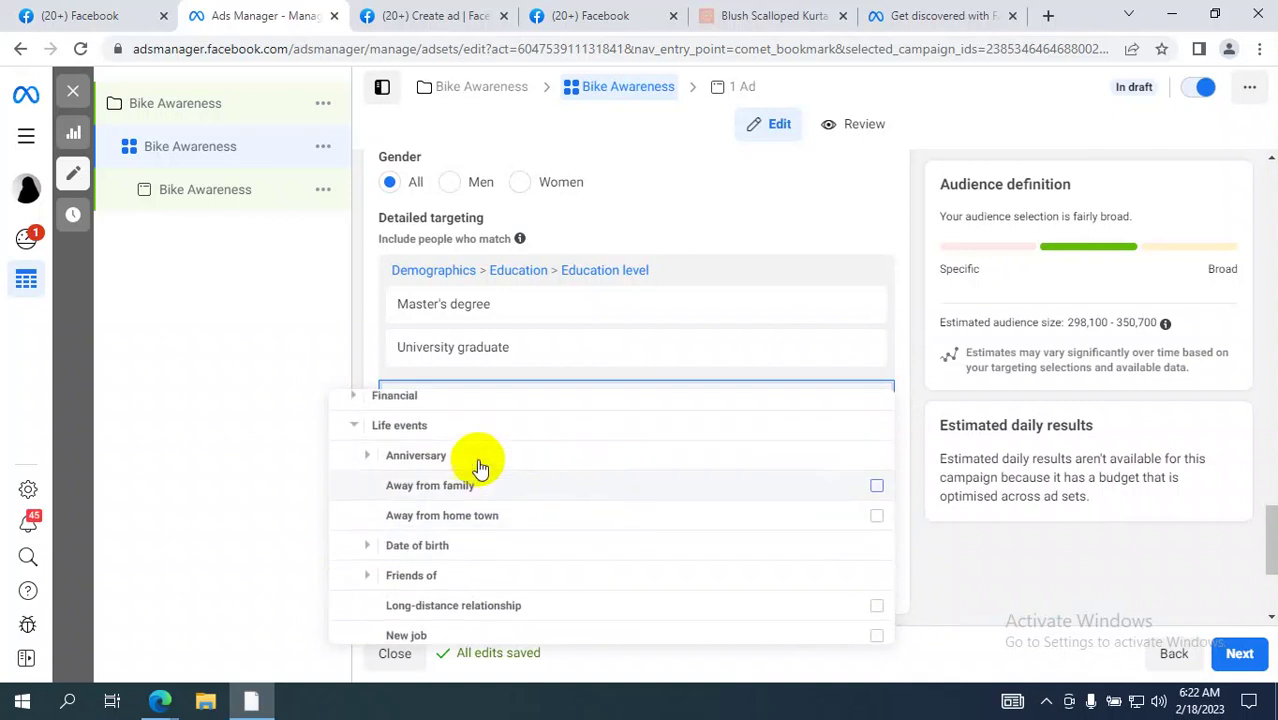
scroll(480, 467, "up", 1)
scroll(480, 467, "down", 2)
scroll(480, 467, "up", 1)
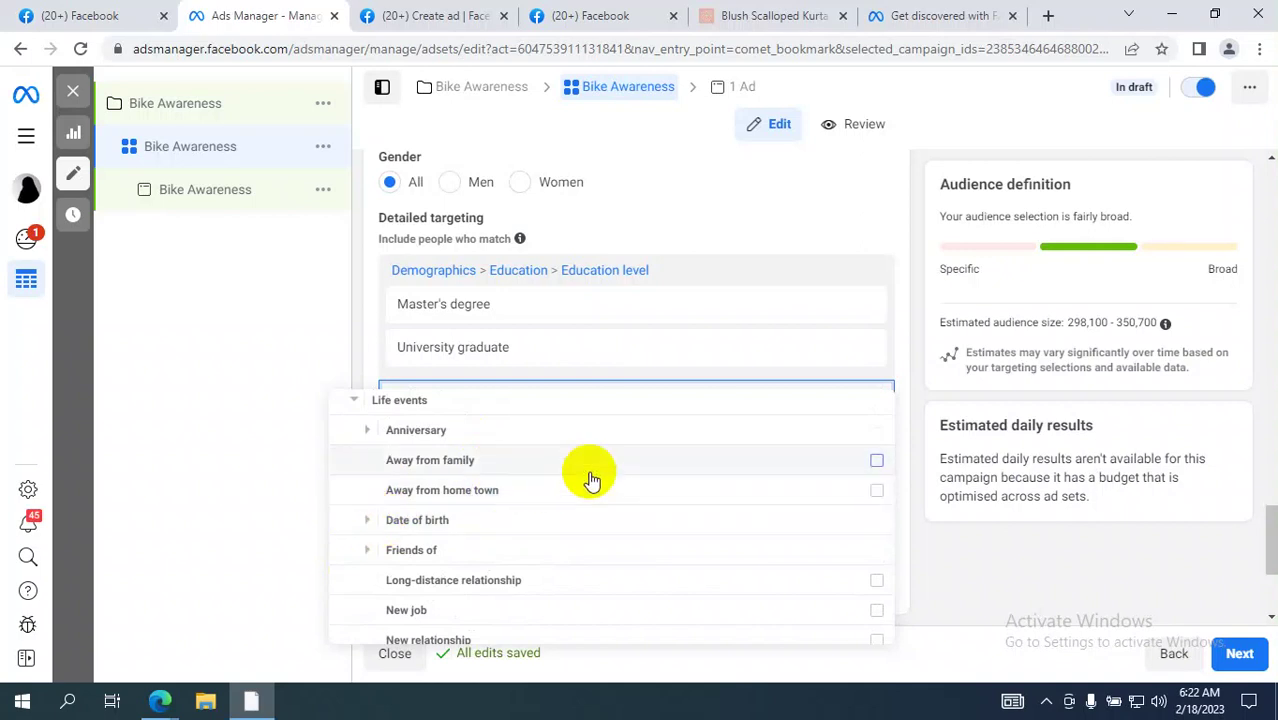
Step: Include Anniversary within 30 days from Life events > Anniversary in the detailed targeting
left_click(368, 431)
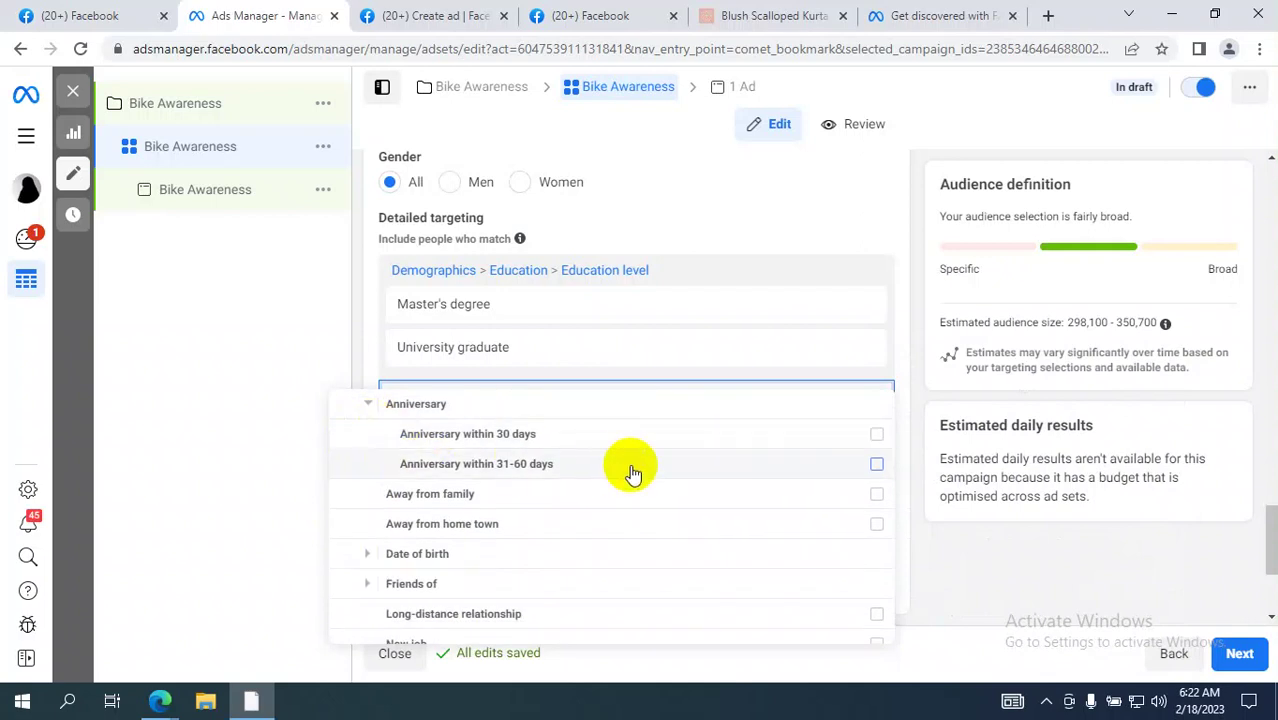
mouse_move(632, 473)
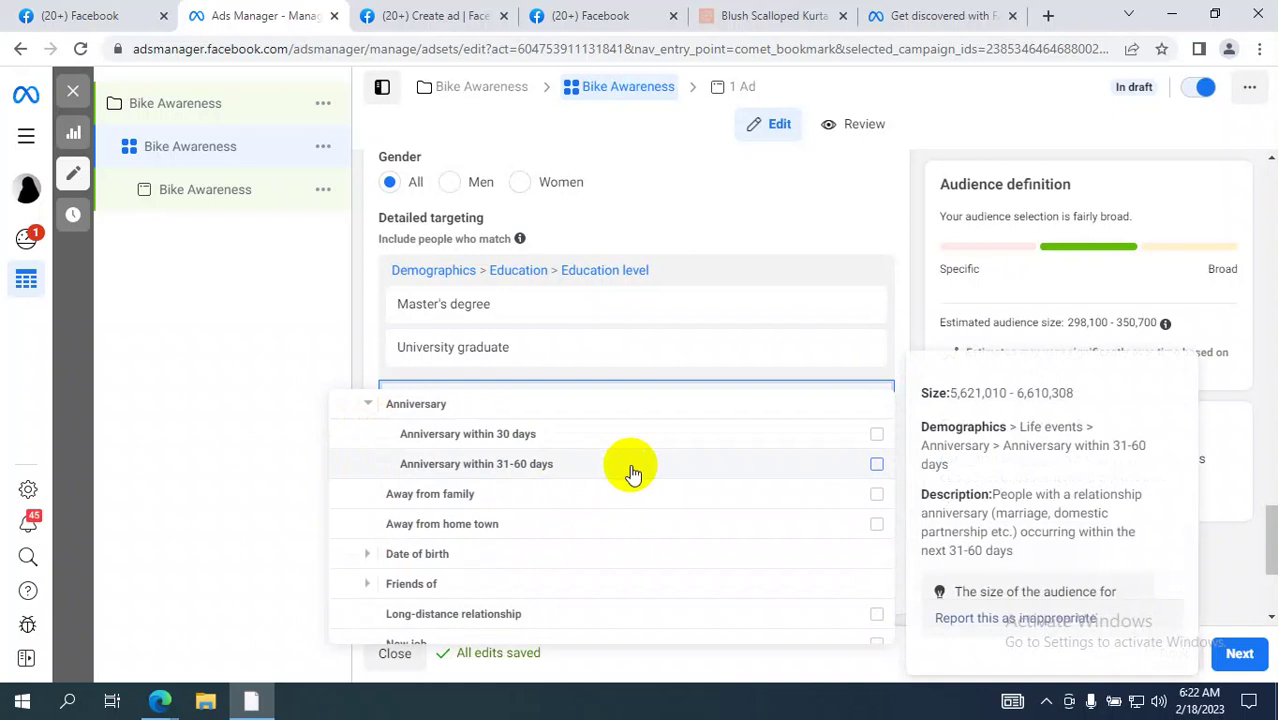
left_click(822, 443)
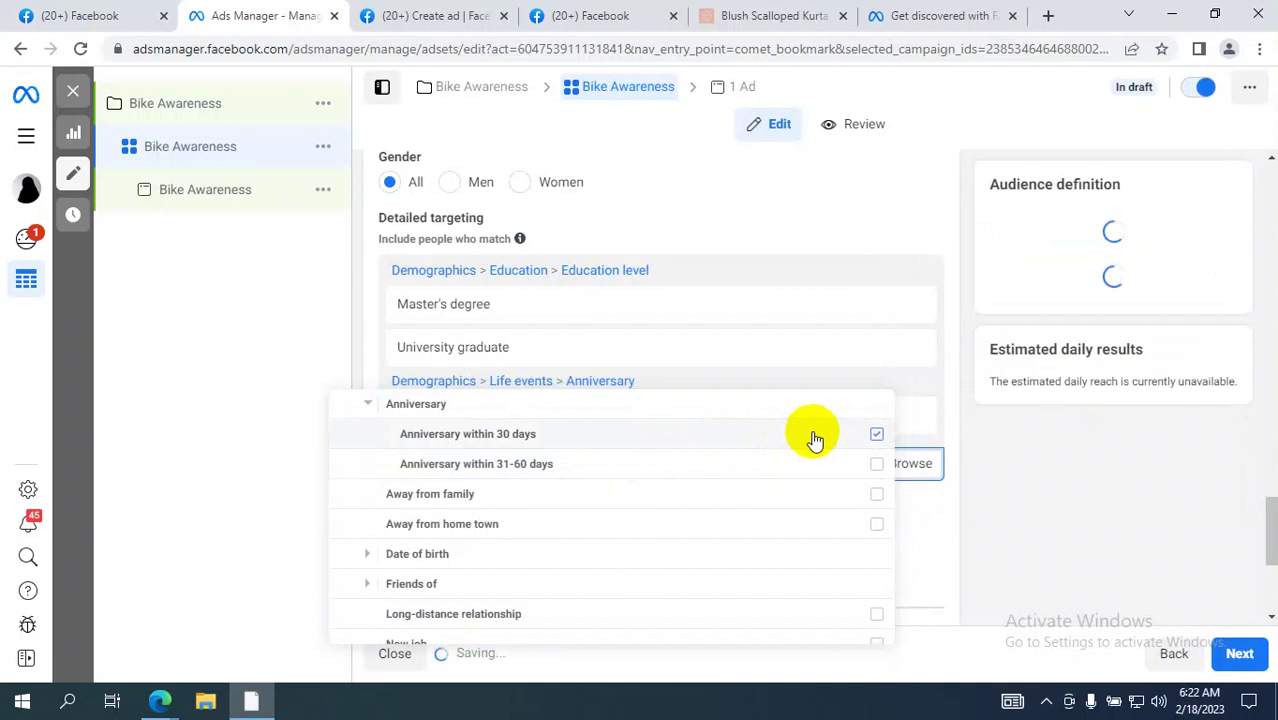
mouse_move(815, 440)
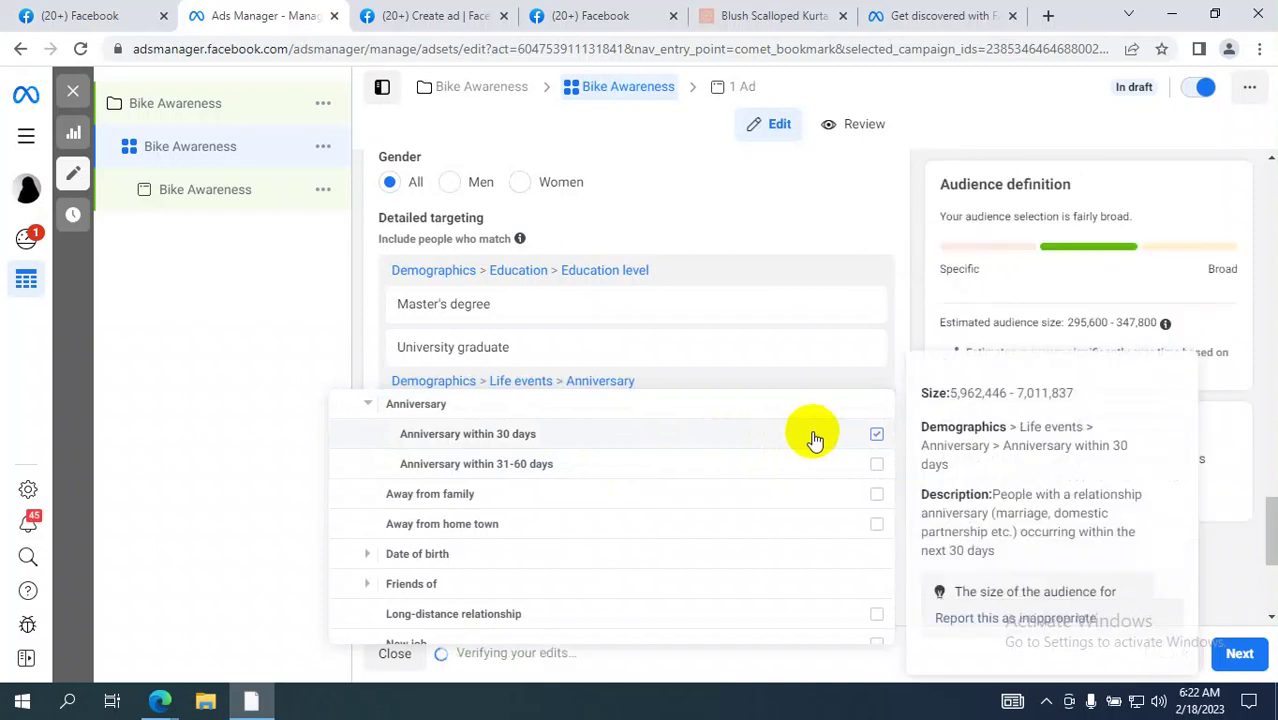
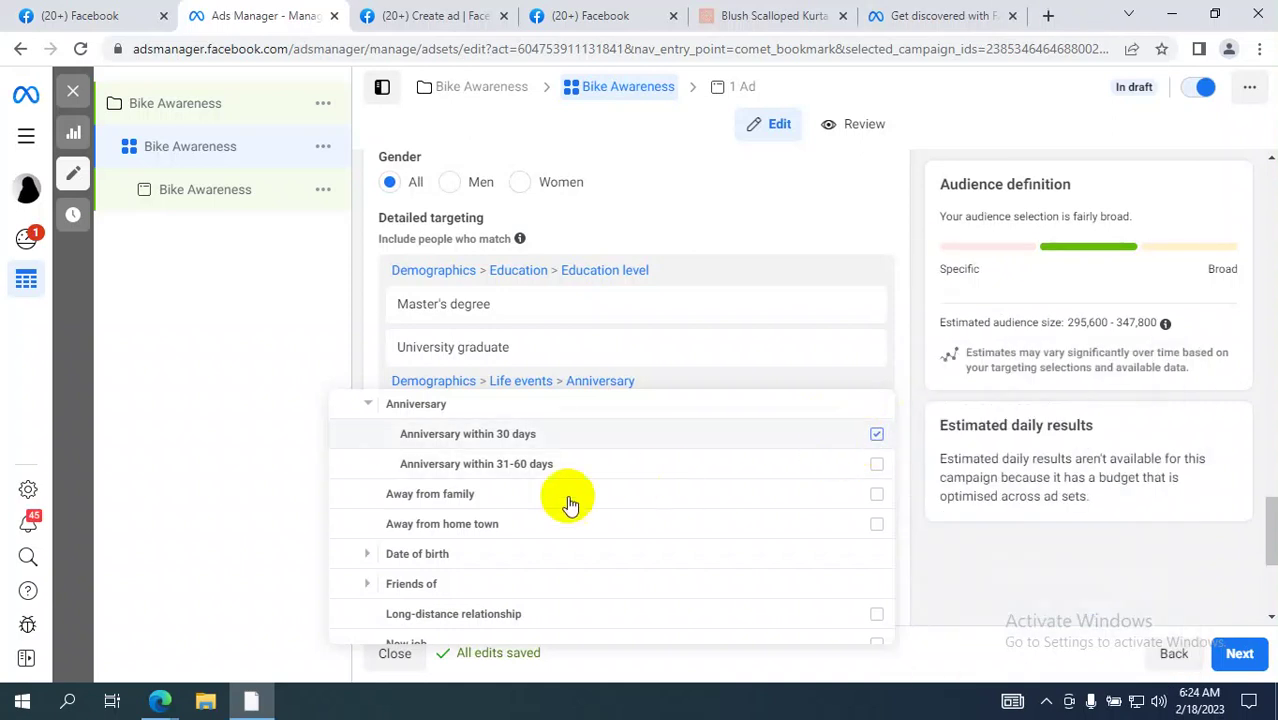
Step: Include Birthday in April from Life events > Date of birth > Month of birth in the detailed targeting
scroll(456, 520, "down", 1)
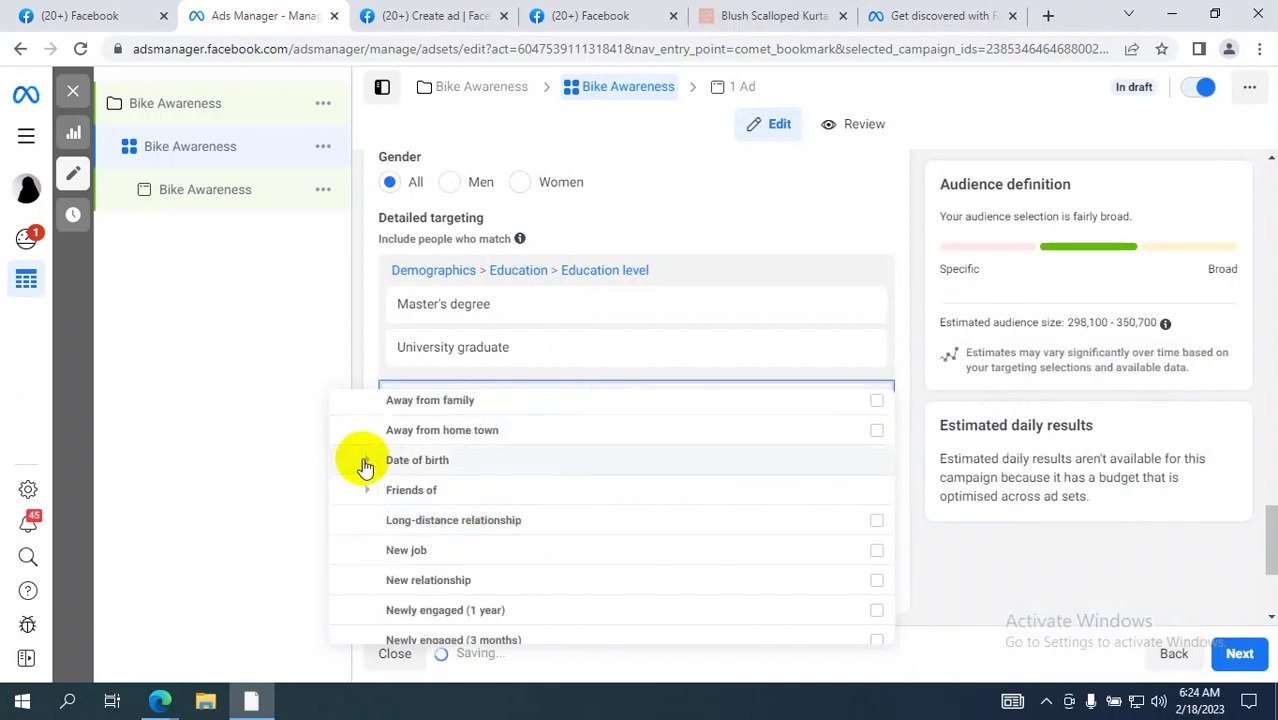
left_click(369, 462)
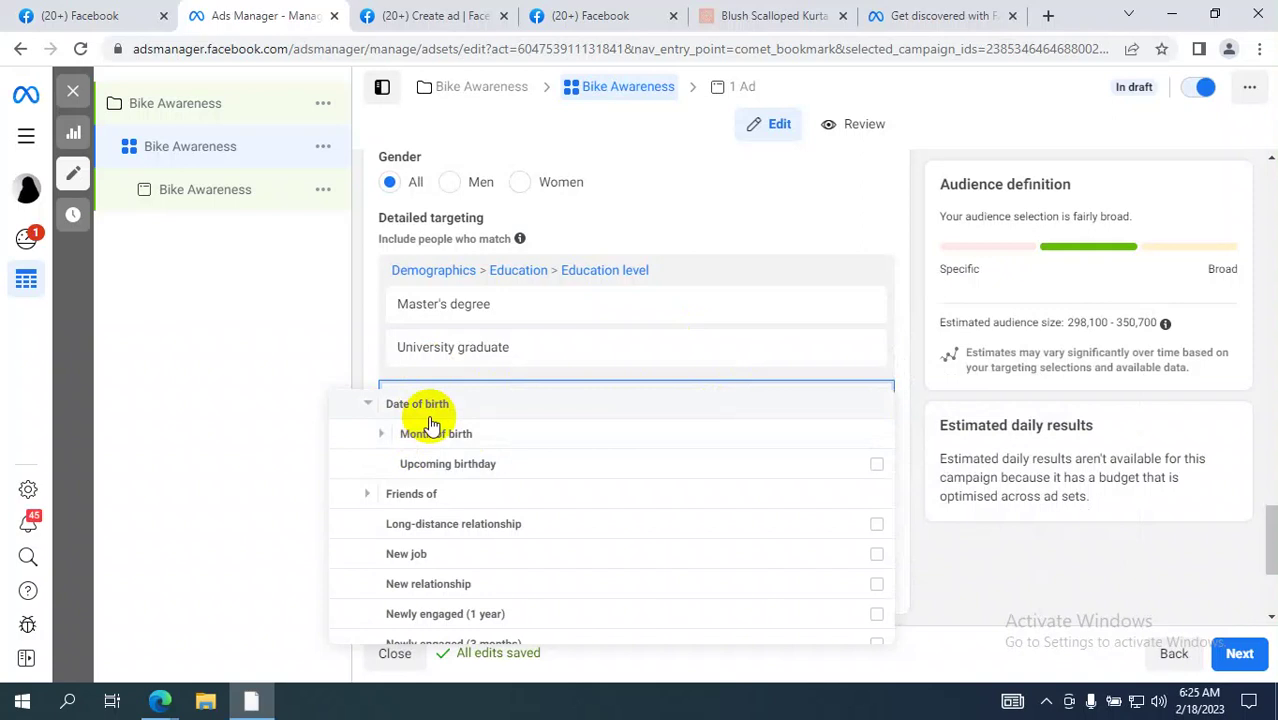
left_click(379, 435)
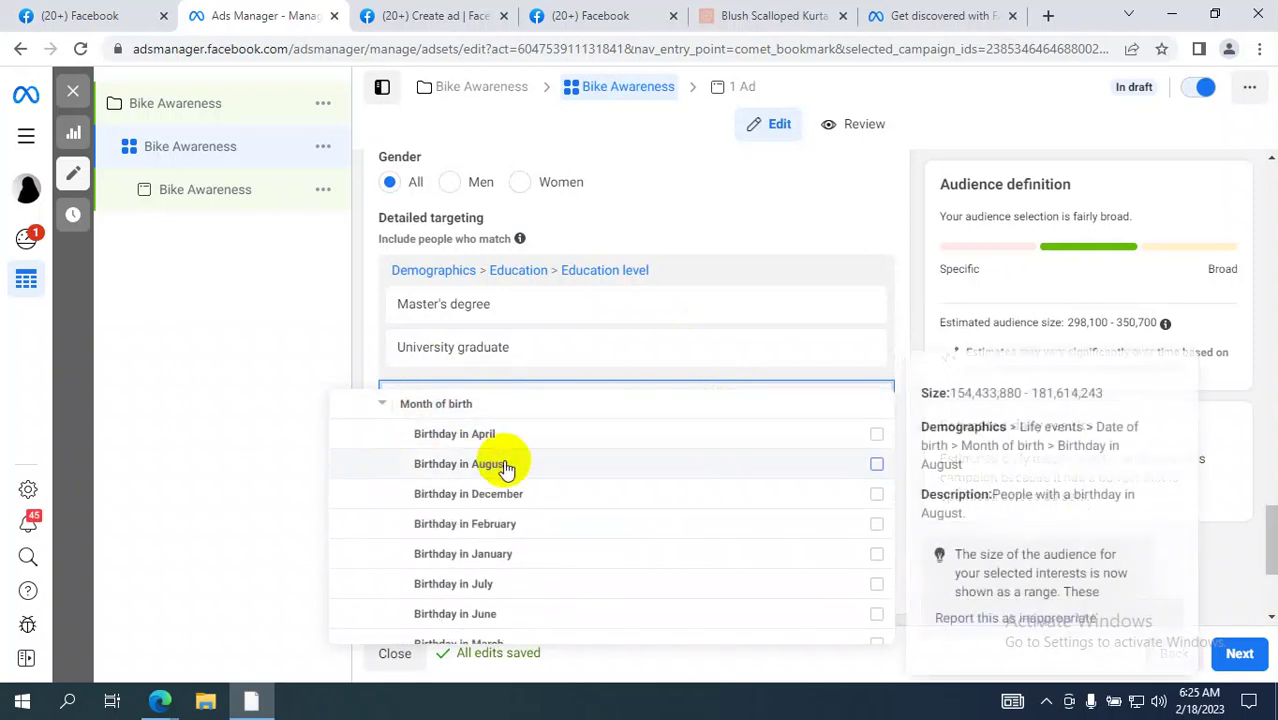
scroll(506, 468, "up", 2)
scroll(506, 468, "down", 4)
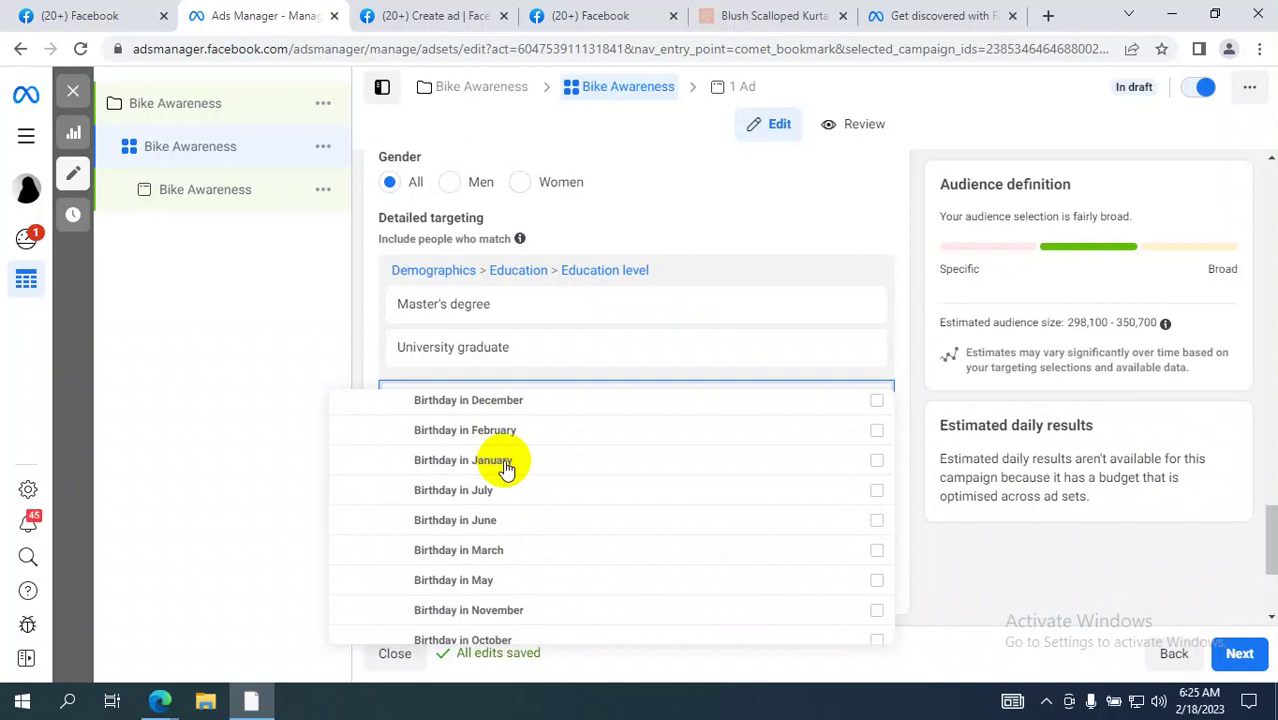
scroll(500, 465, "up", 2)
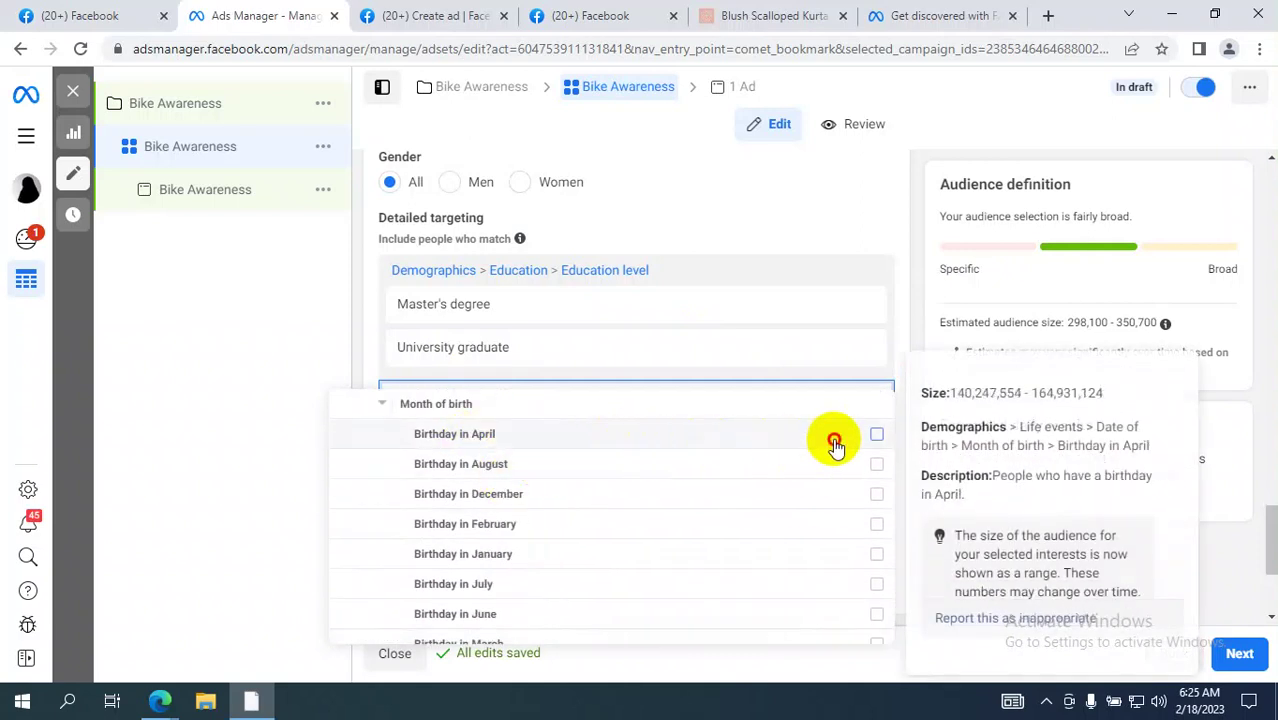
left_click(800, 447)
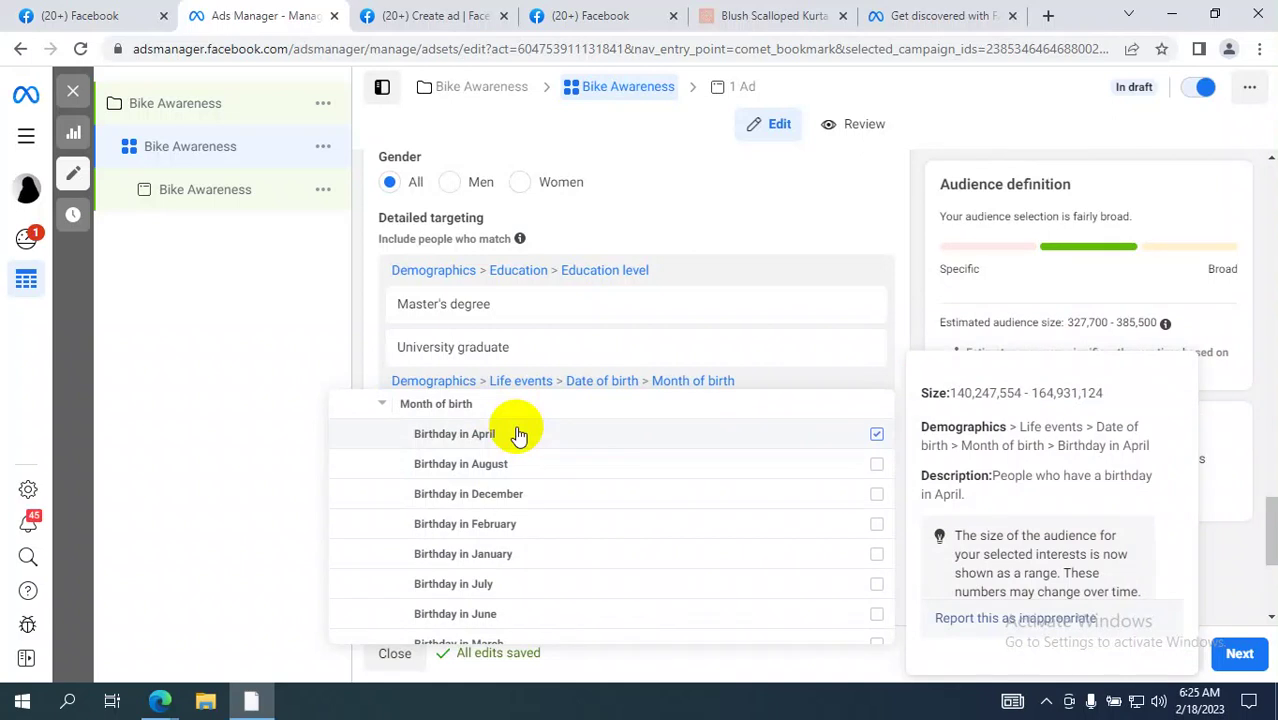
Step: Search Google in a new browser tab for "hero's are born in january"
left_click(1048, 15)
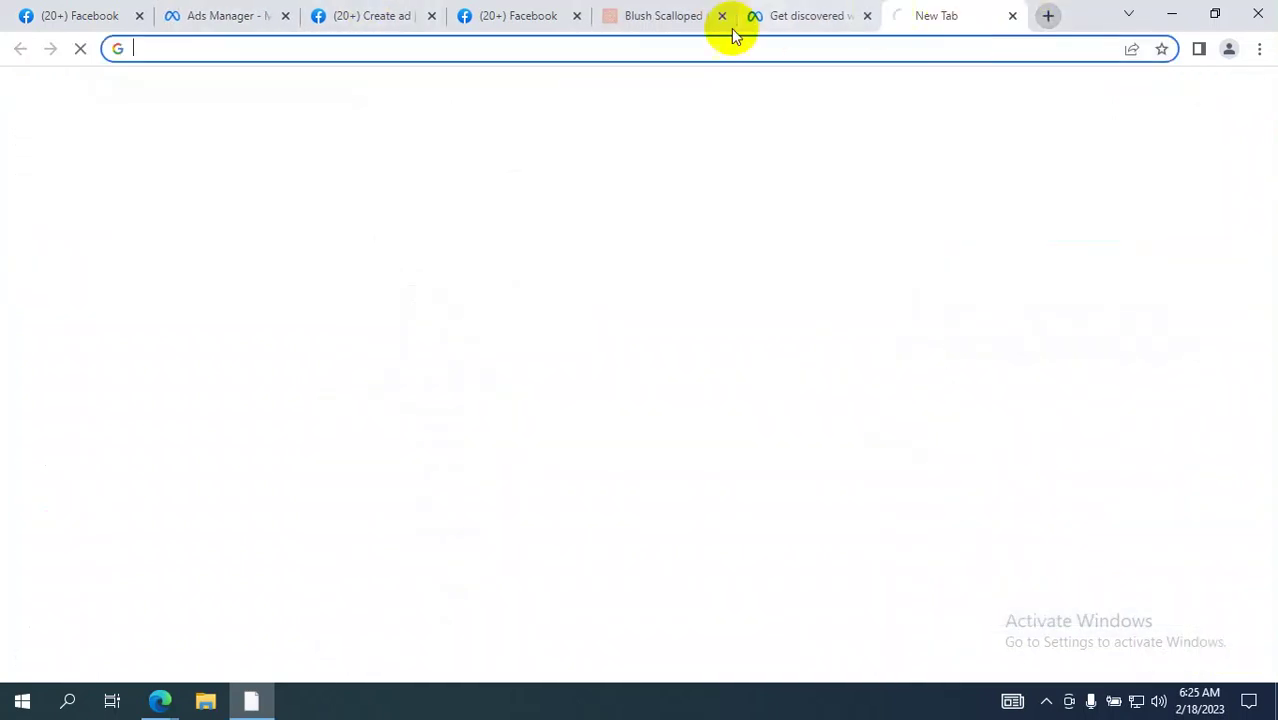
left_click(665, 49)
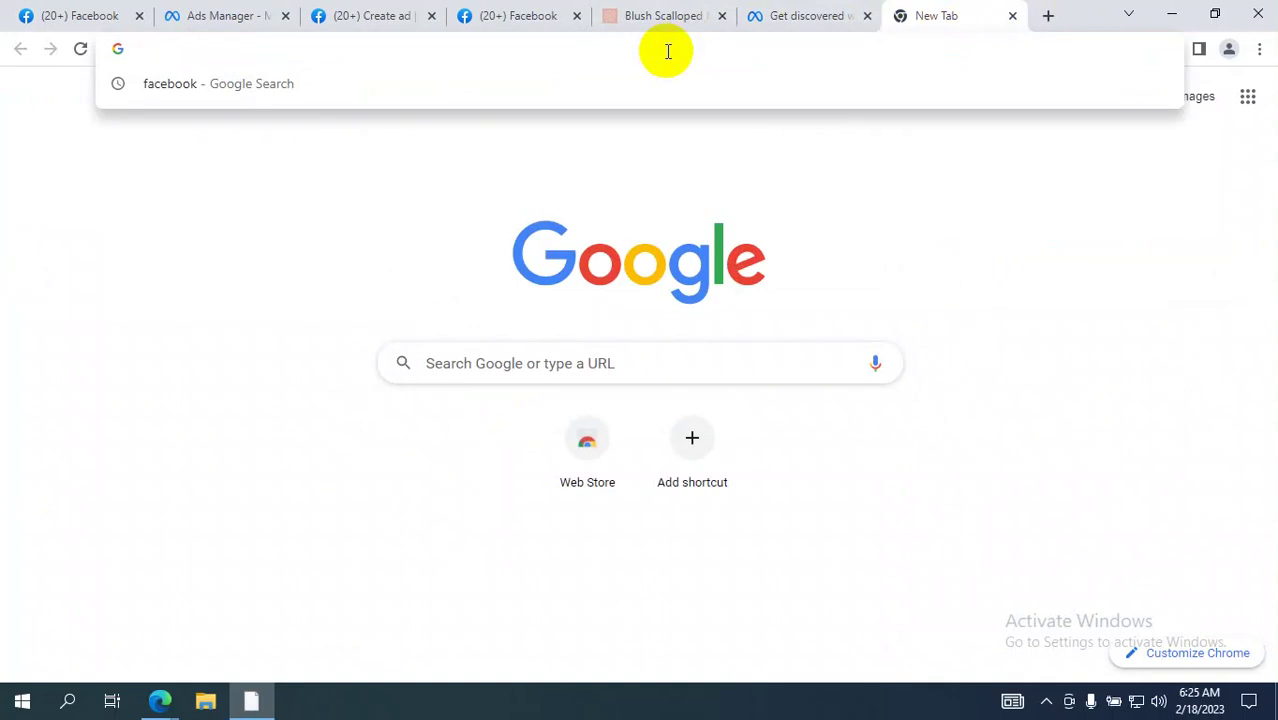
type("he")
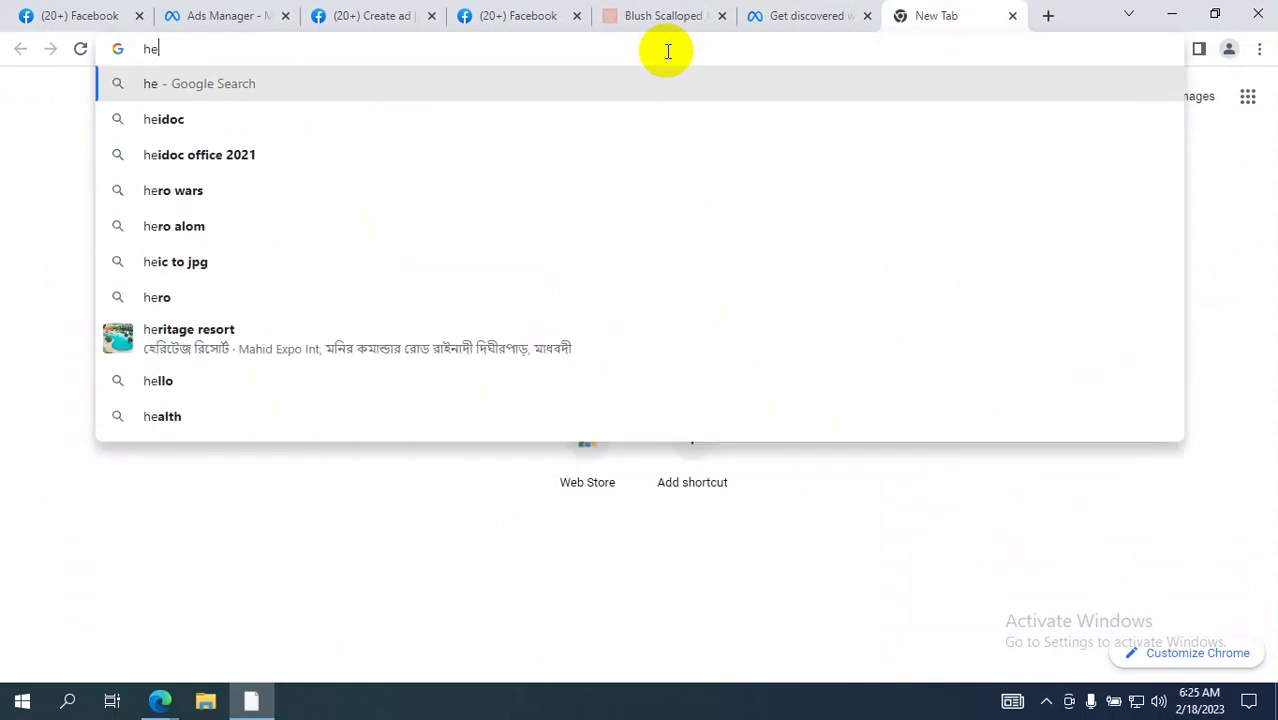
type("ro a")
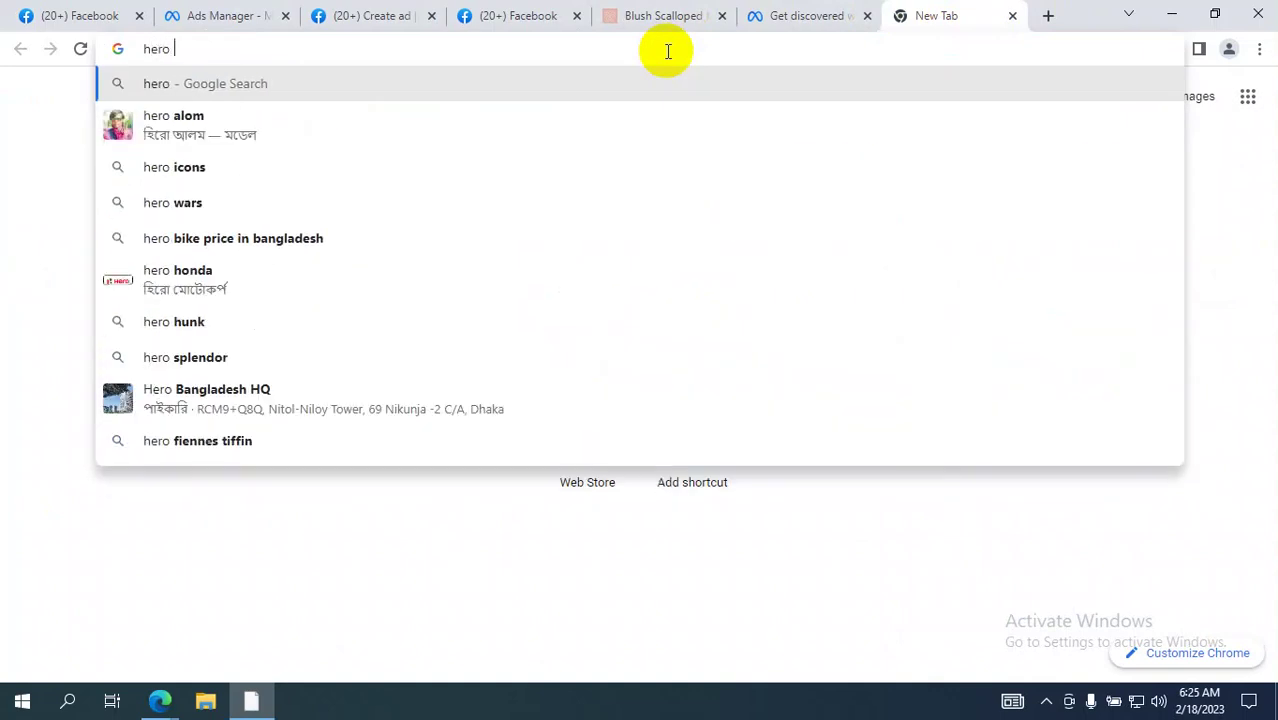
key("BackSpace")
key("BackSpace")
key("BackSpace")
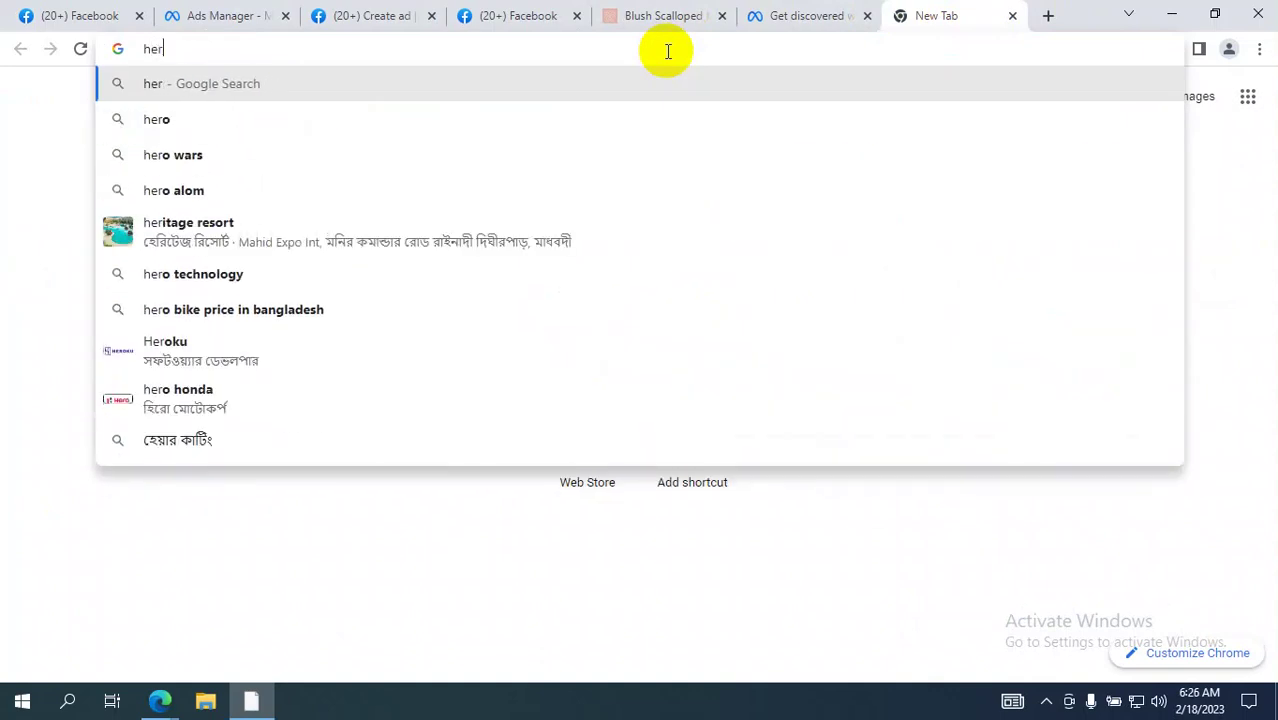
type("o's")
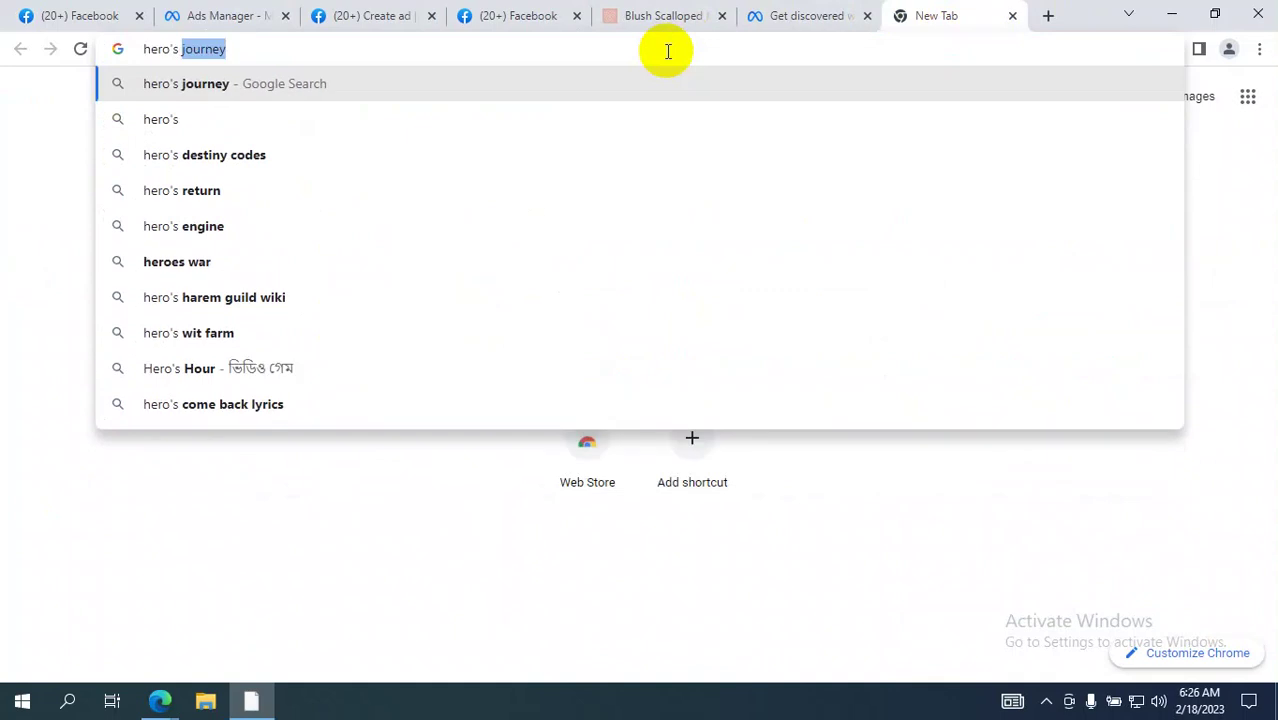
type(" are ")
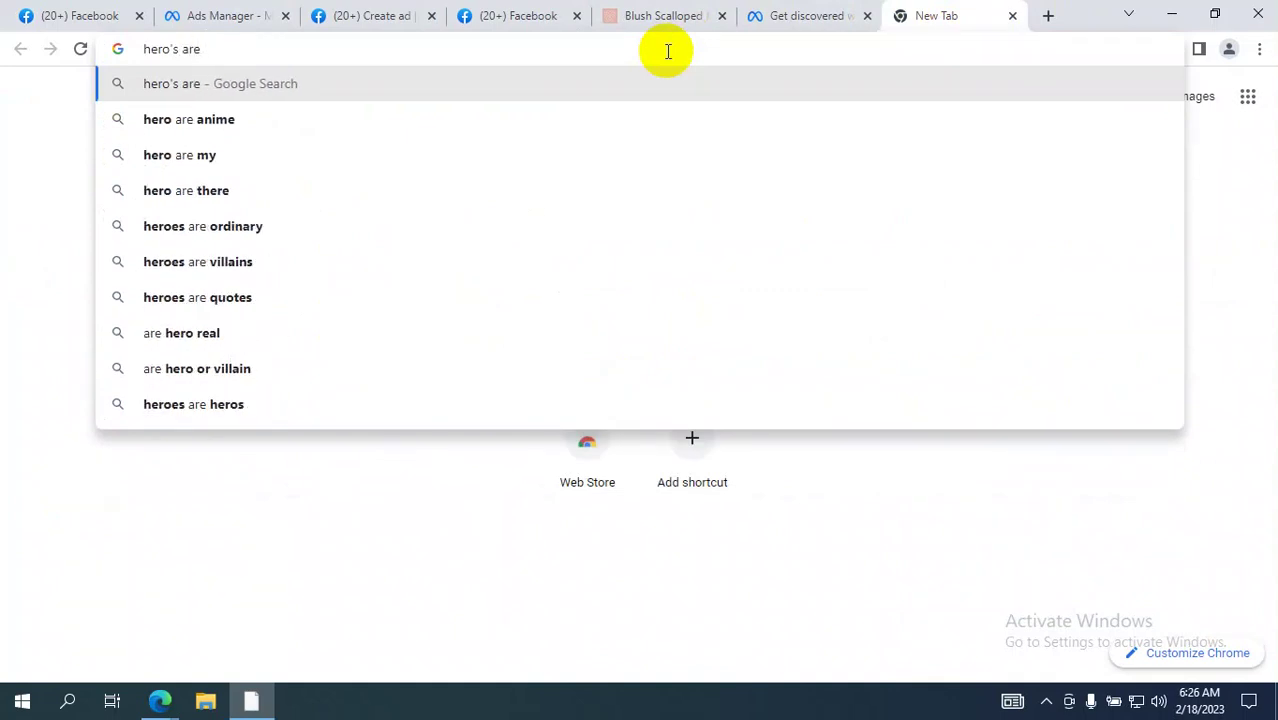
type("born")
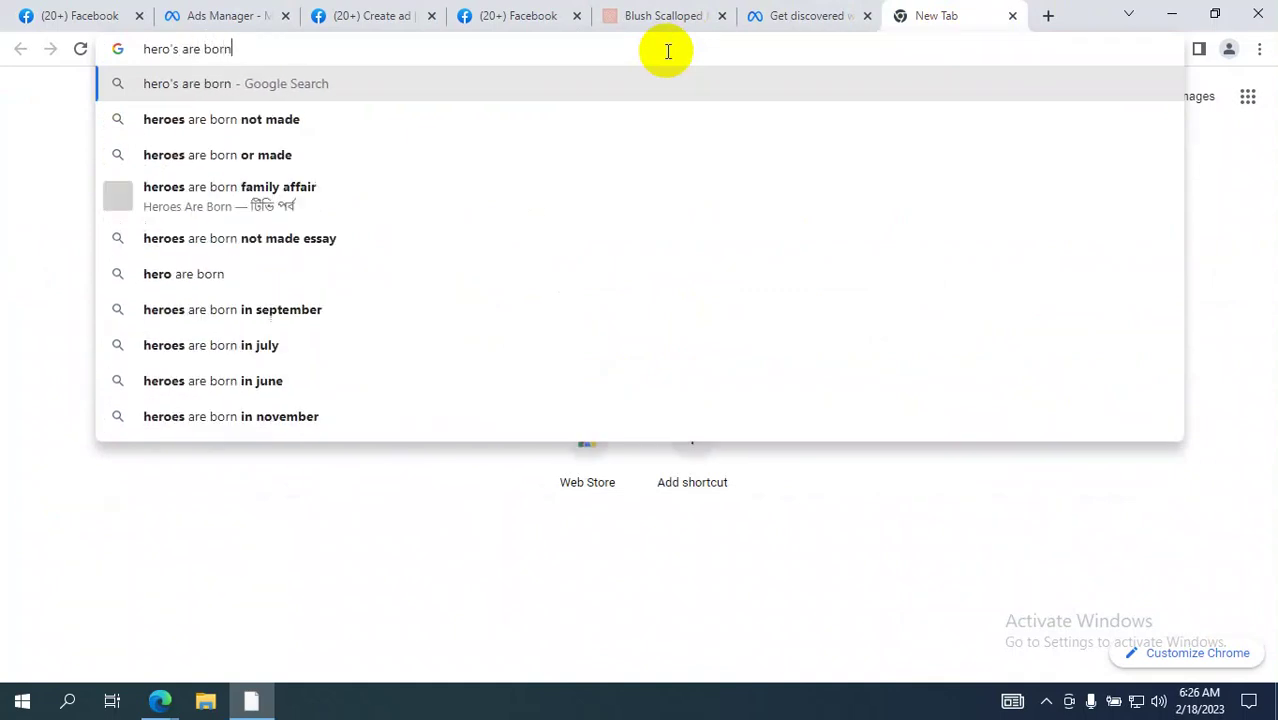
type(" in jan")
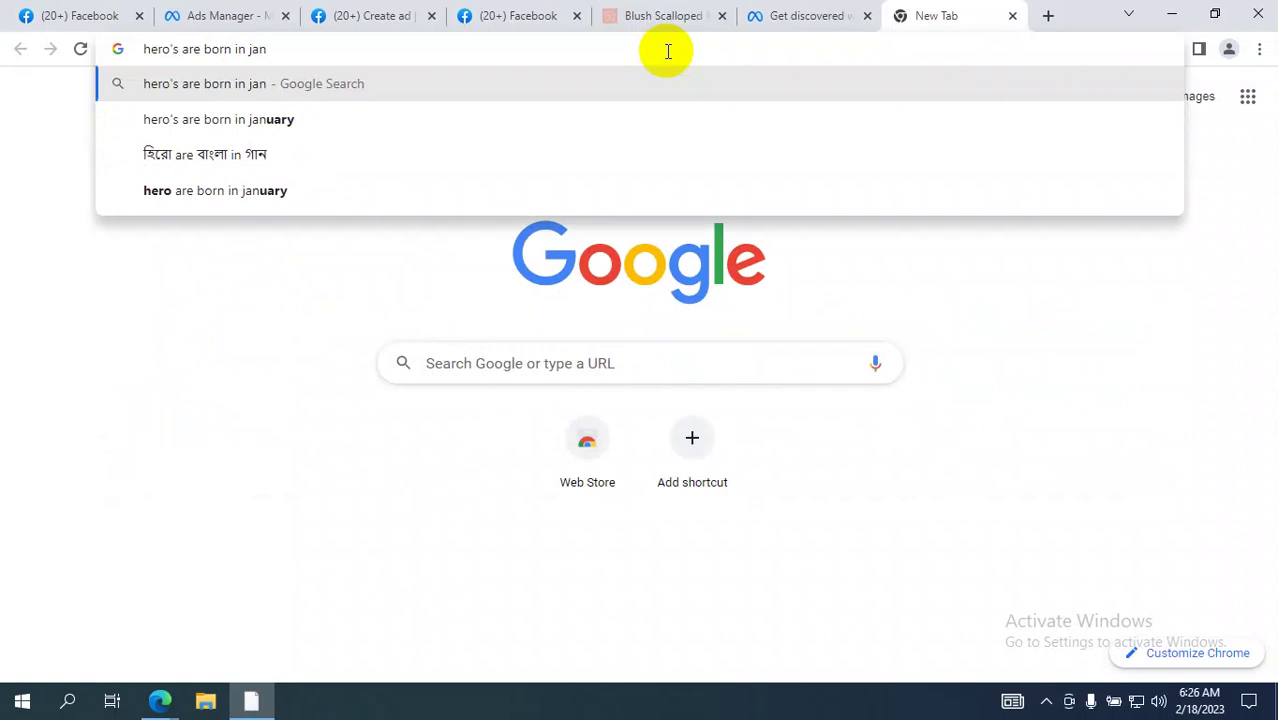
left_click(329, 124)
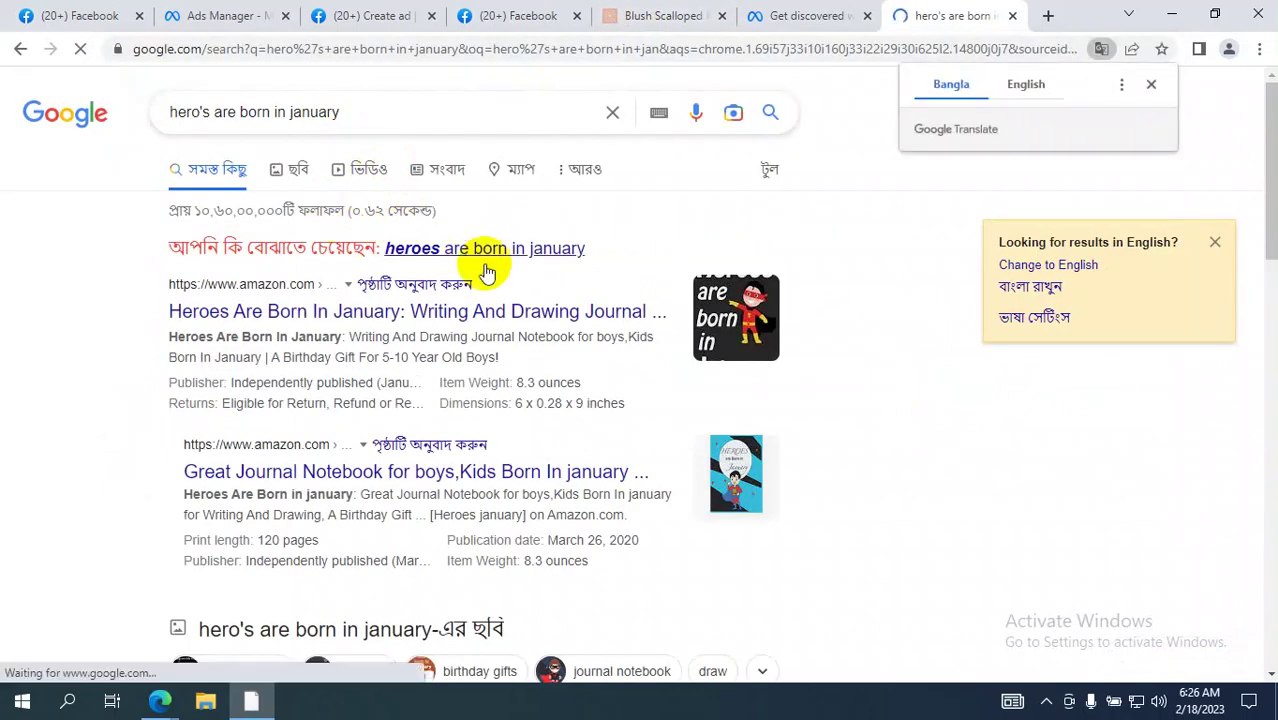
Step: Show image results for the corrected query "heroes are born in january" and preview the CouragIn navy T-shirt
left_click(490, 250)
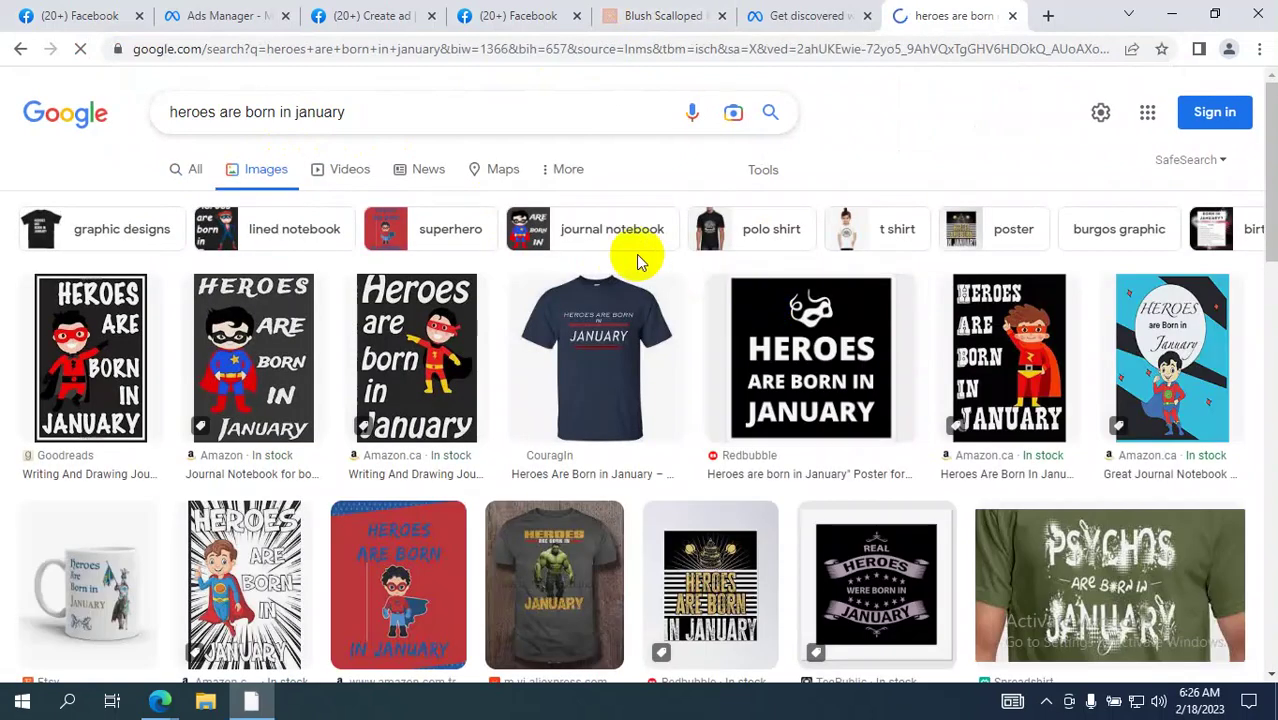
left_click(613, 372)
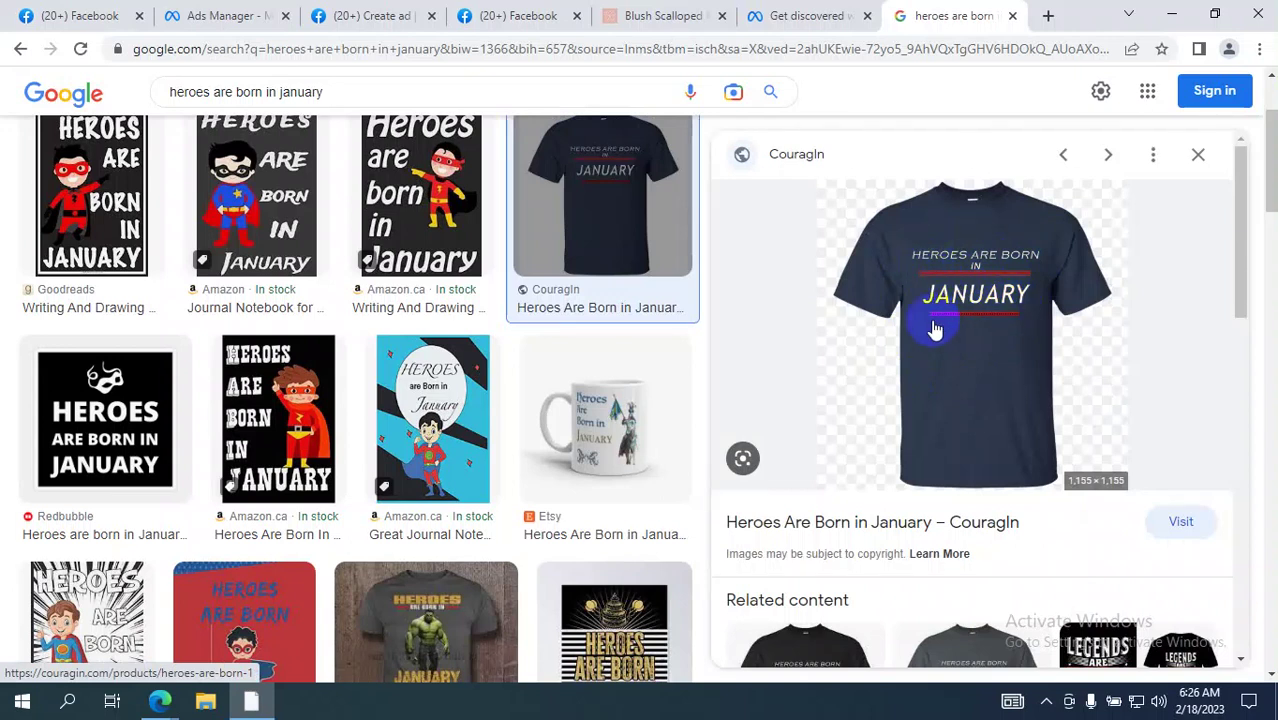
left_click(1105, 280)
left_click(983, 218)
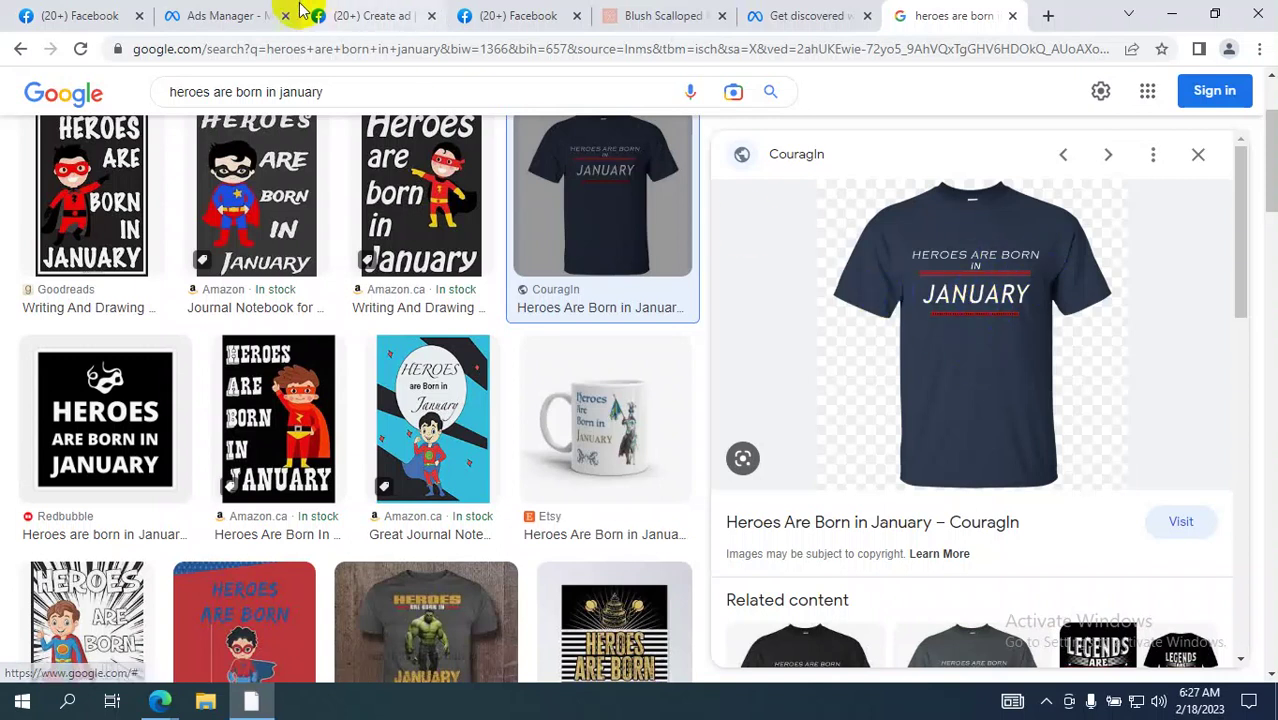
Step: Compare the January T-shirt image with the Month of birth options in Ads Manager and highlight "january" in the Google query
left_click(195, 16)
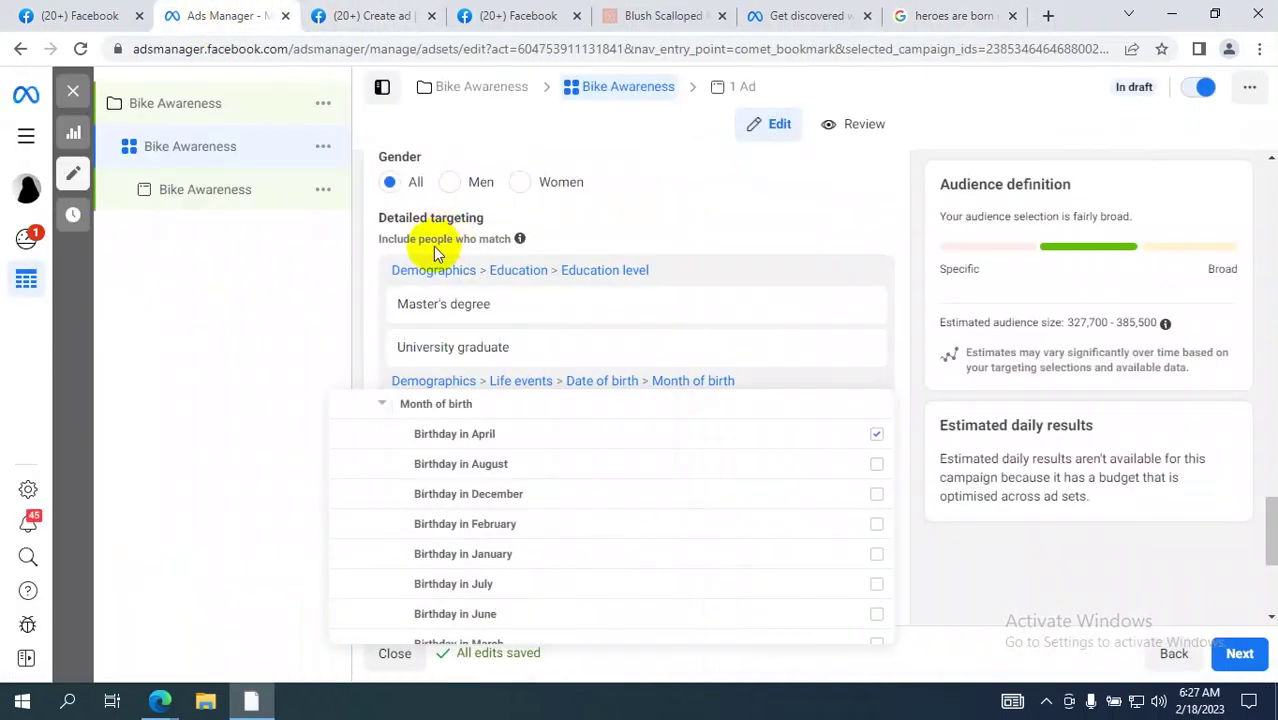
left_click(950, 17)
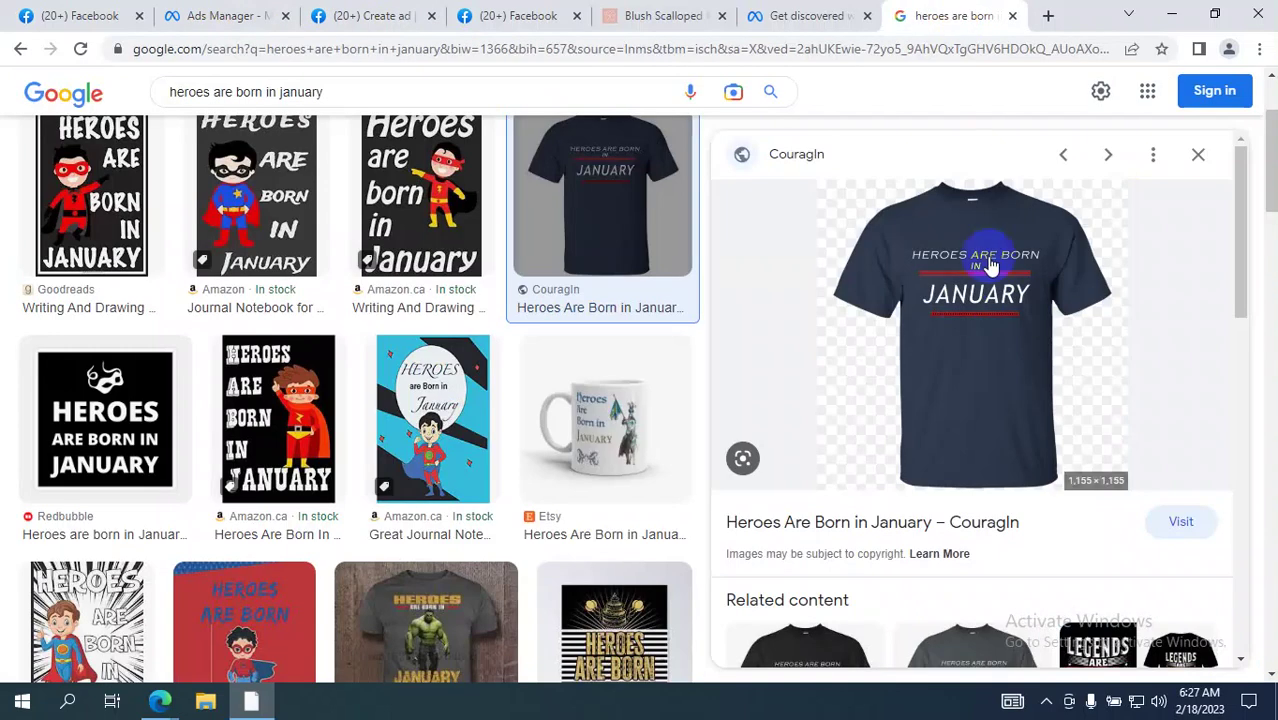
left_click(210, 15)
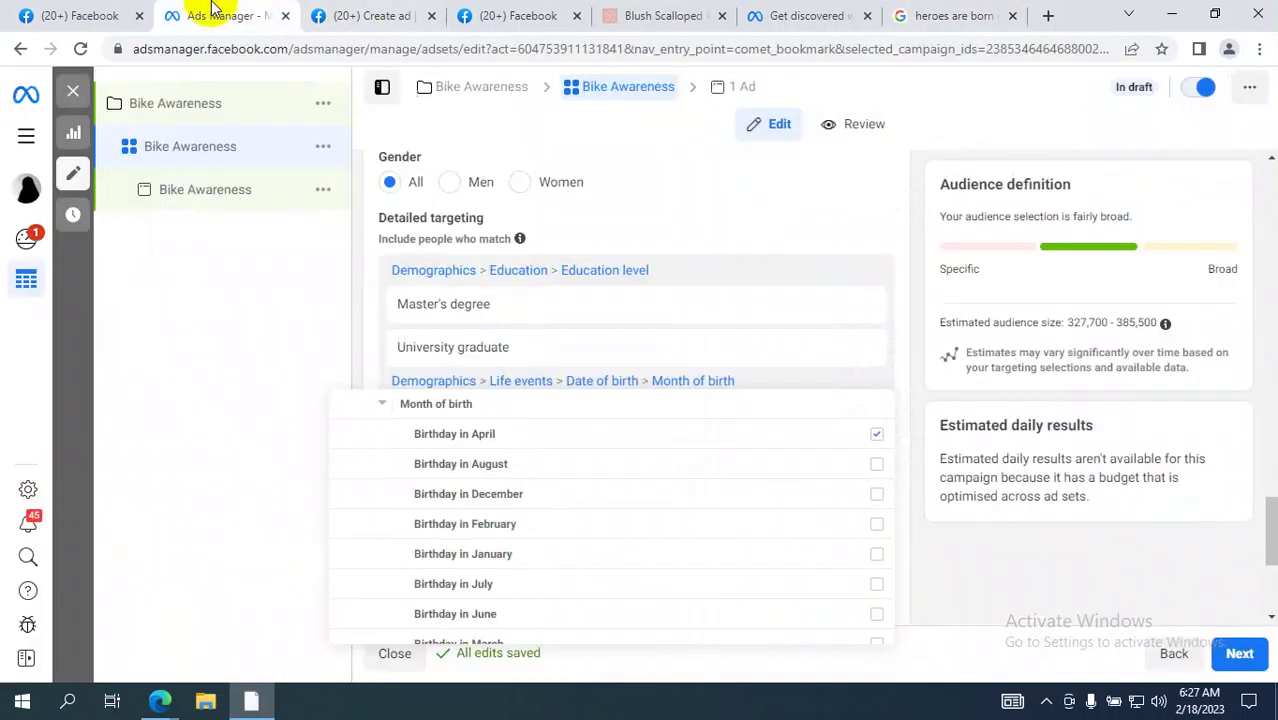
left_click(958, 15)
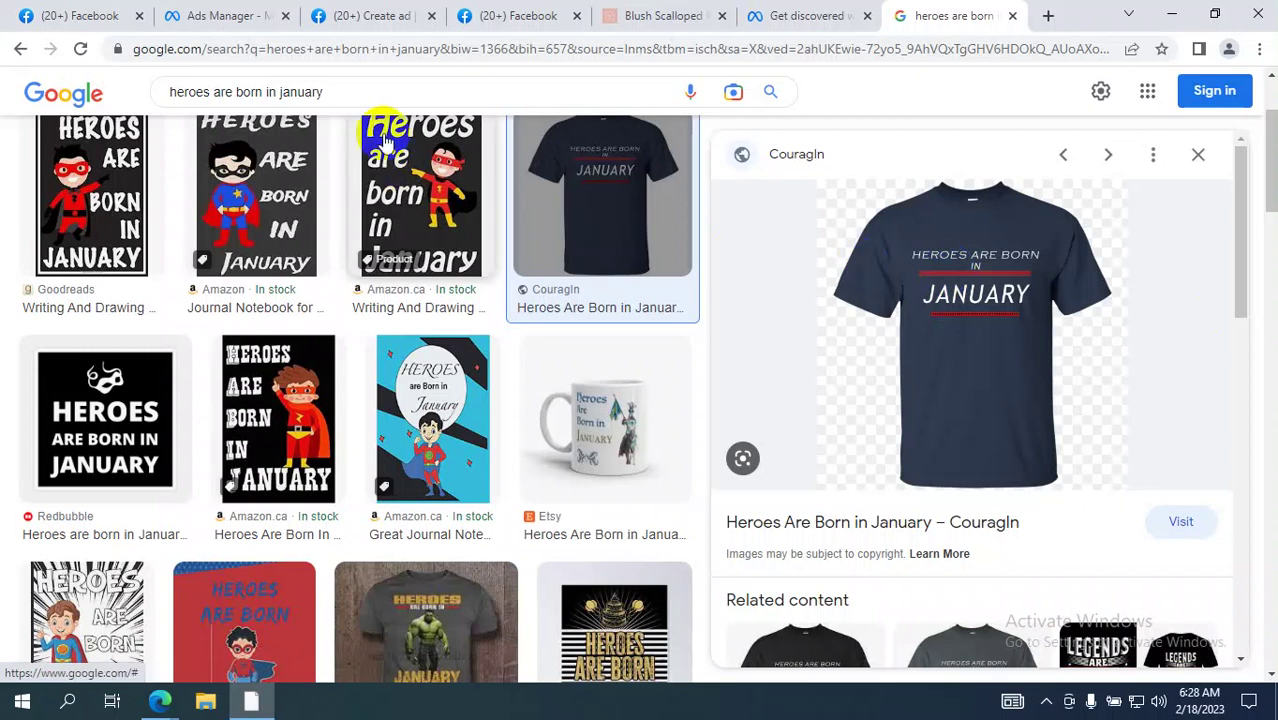
left_click(333, 92)
left_click_drag(333, 92, 276, 92)
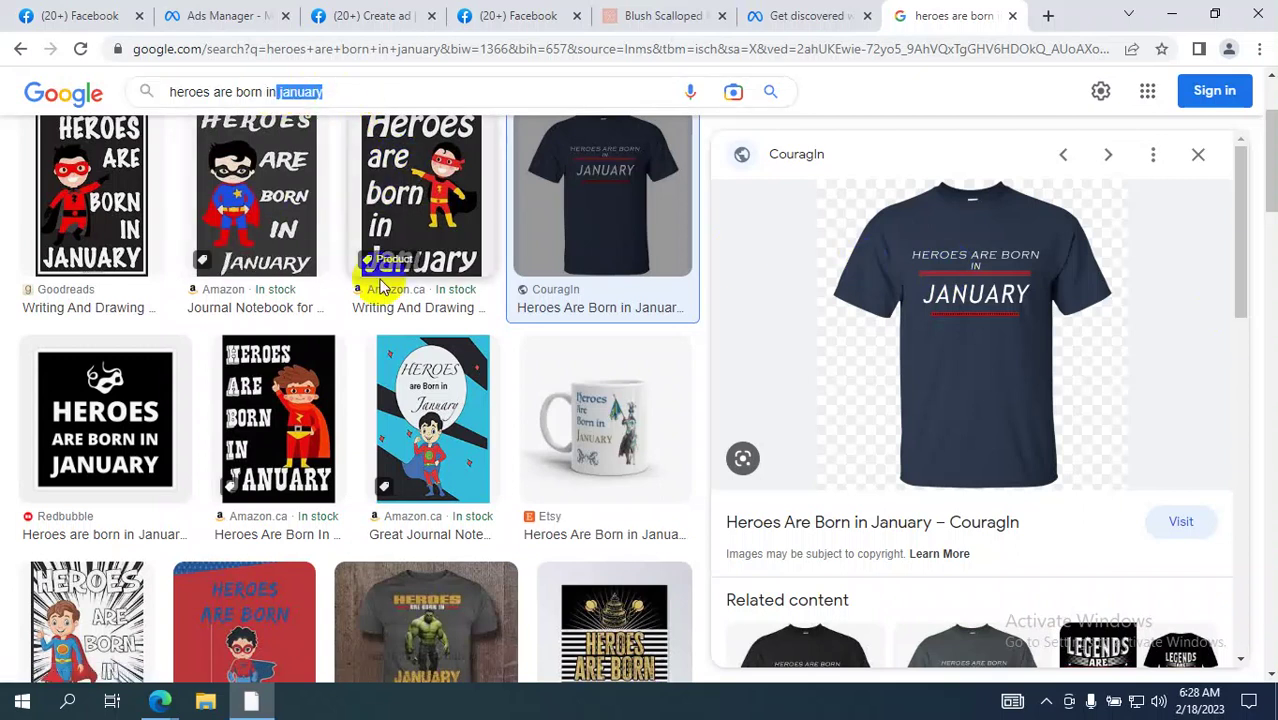
Step: Return to Ads Manager, expand Friends of under Life events, and view the details of Friends of men with a birthday in 0-7 days
left_click(72, 15)
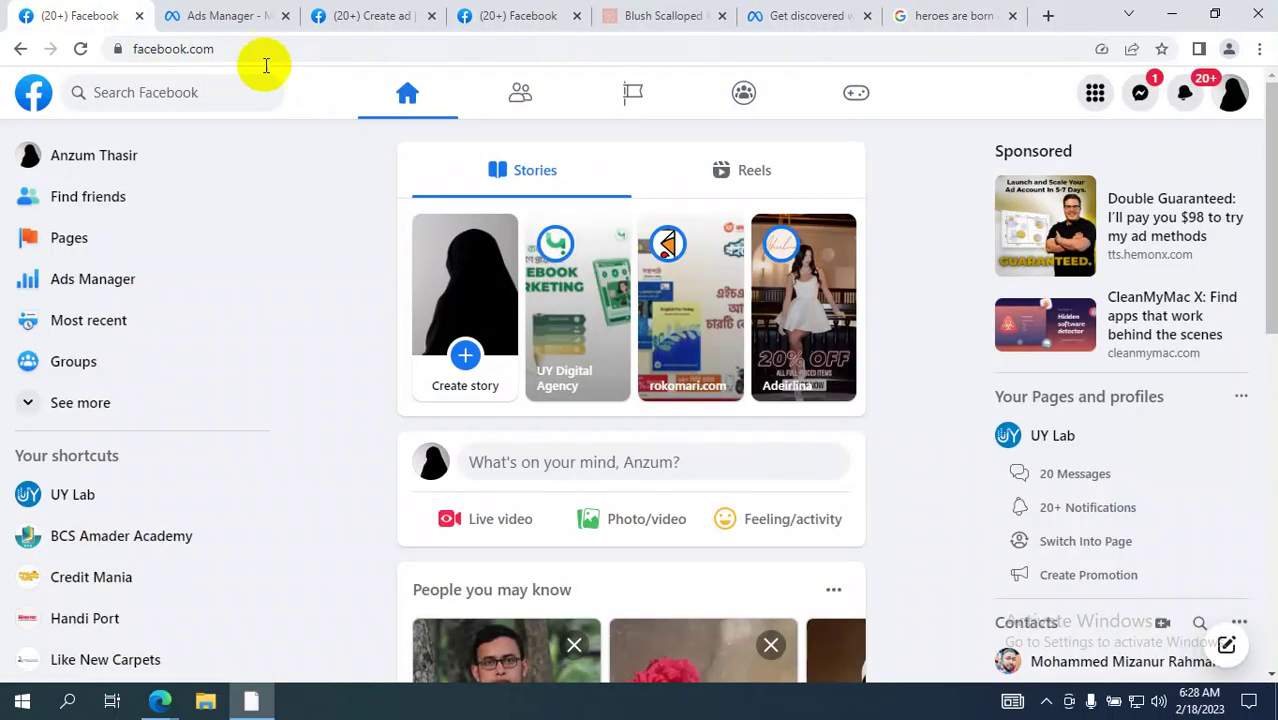
left_click(200, 10)
scroll(612, 488, "down", 4)
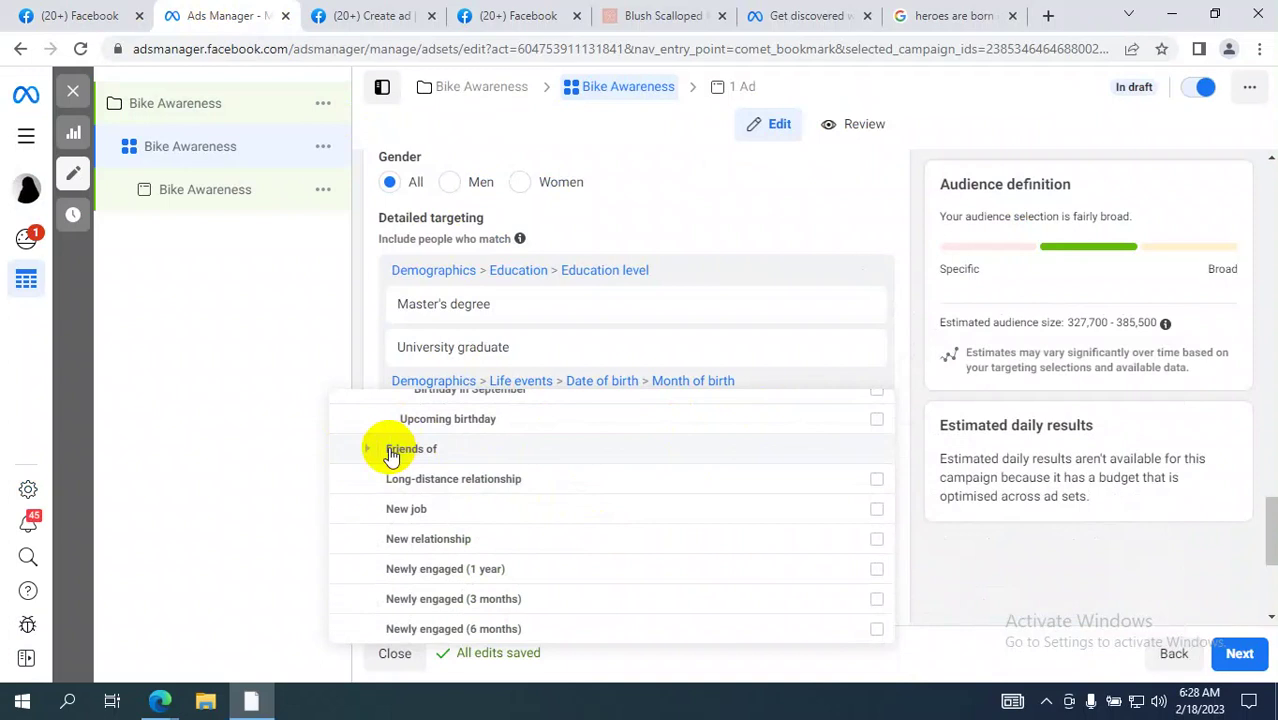
left_click(369, 455)
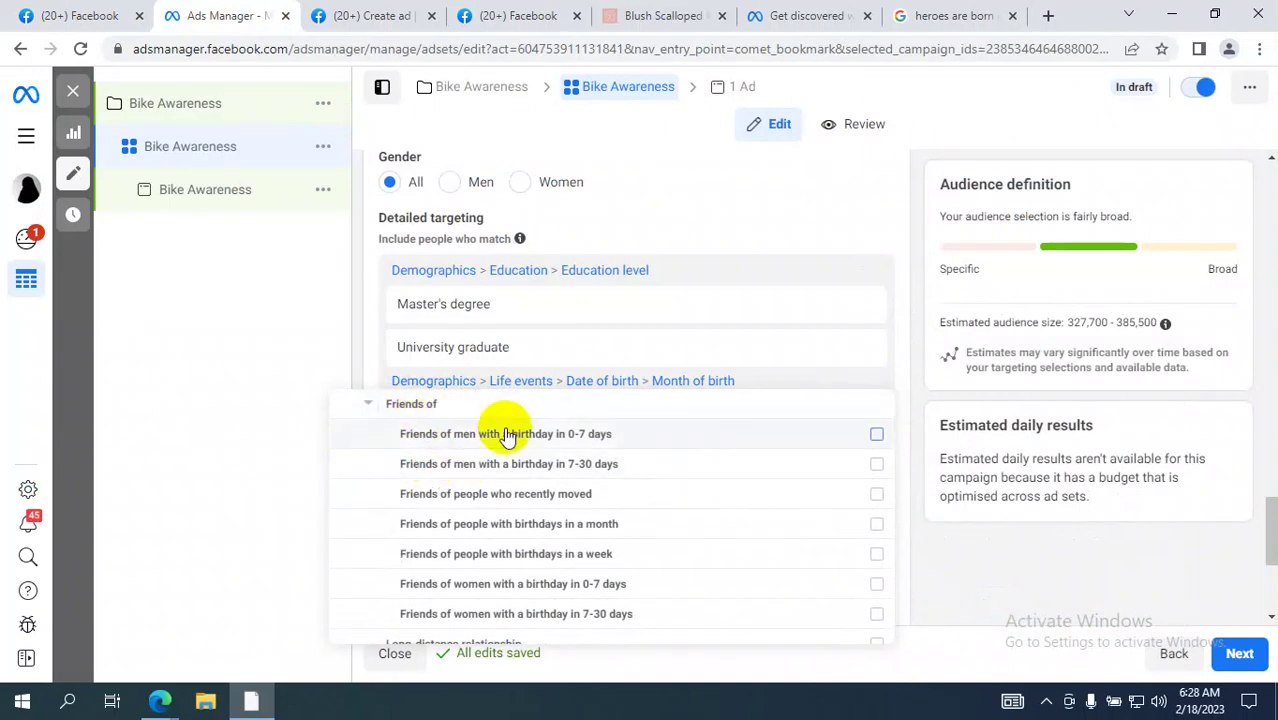
mouse_move(561, 447)
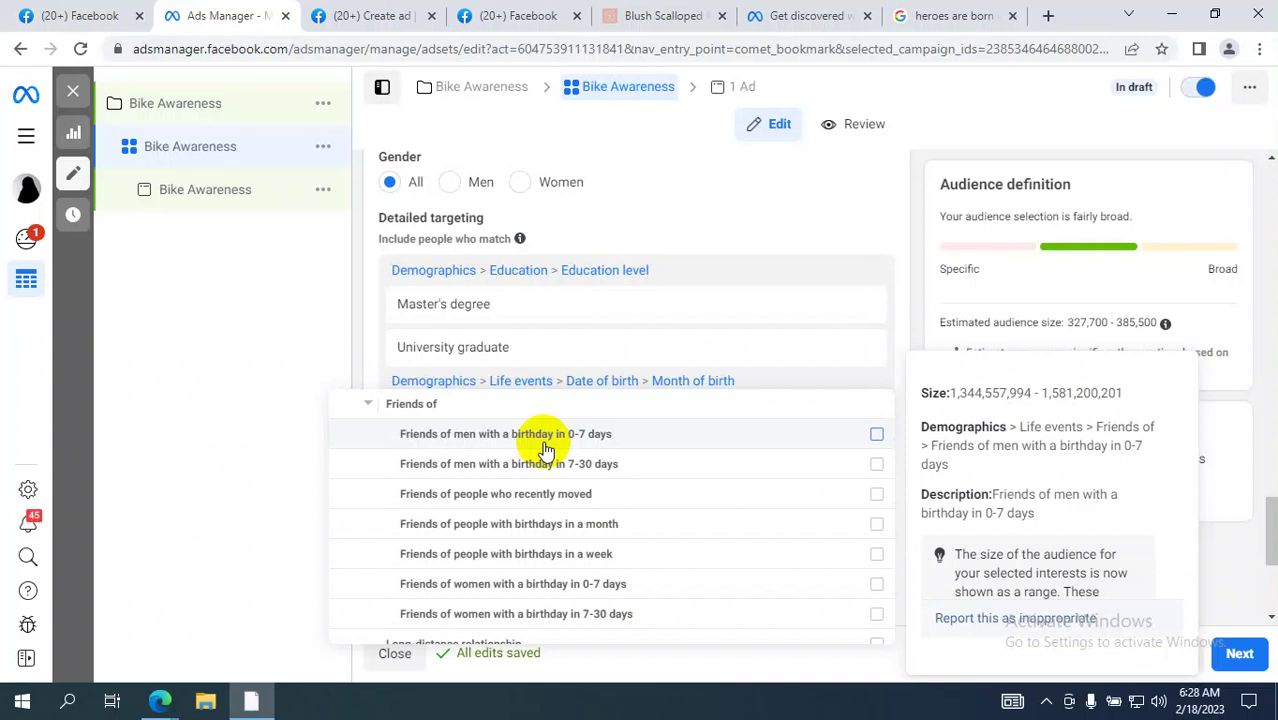
scroll(495, 450, "down", 2)
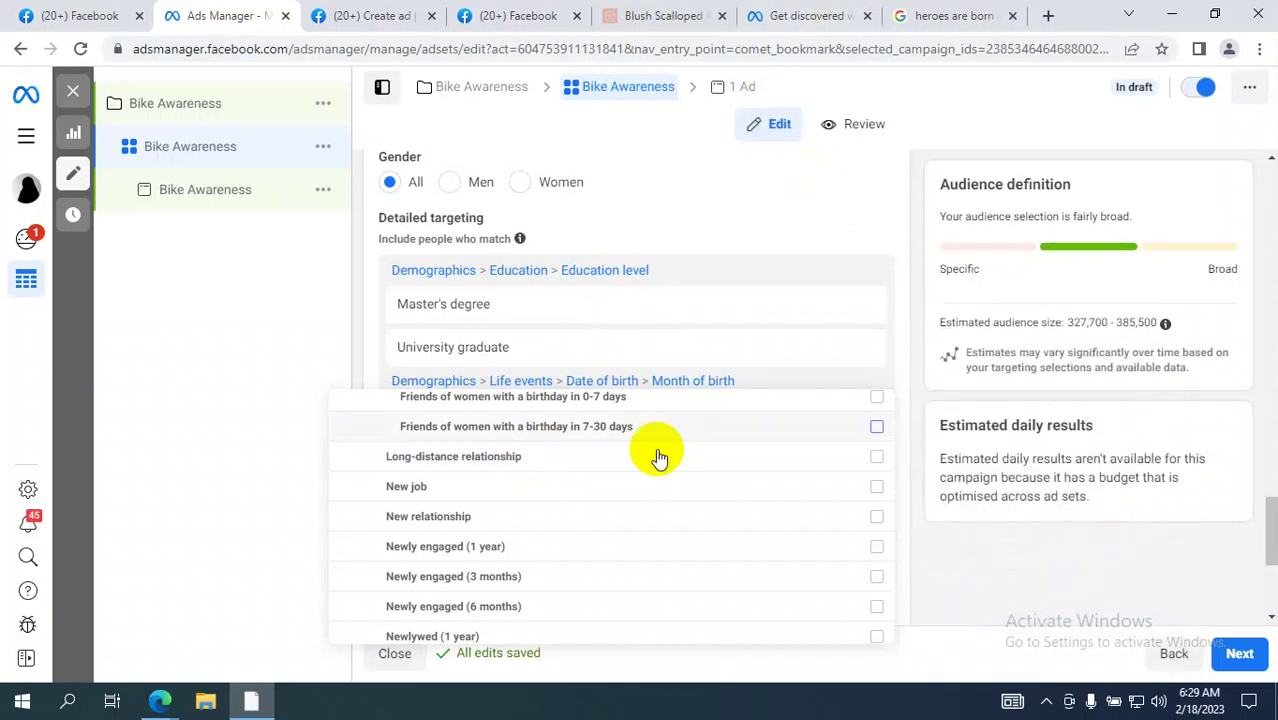
Step: Look through the Life events options, from Anniversary and Friends of to the Newly engaged and Newlywed entries
scroll(659, 462, "up", 3)
scroll(659, 462, "up", 3)
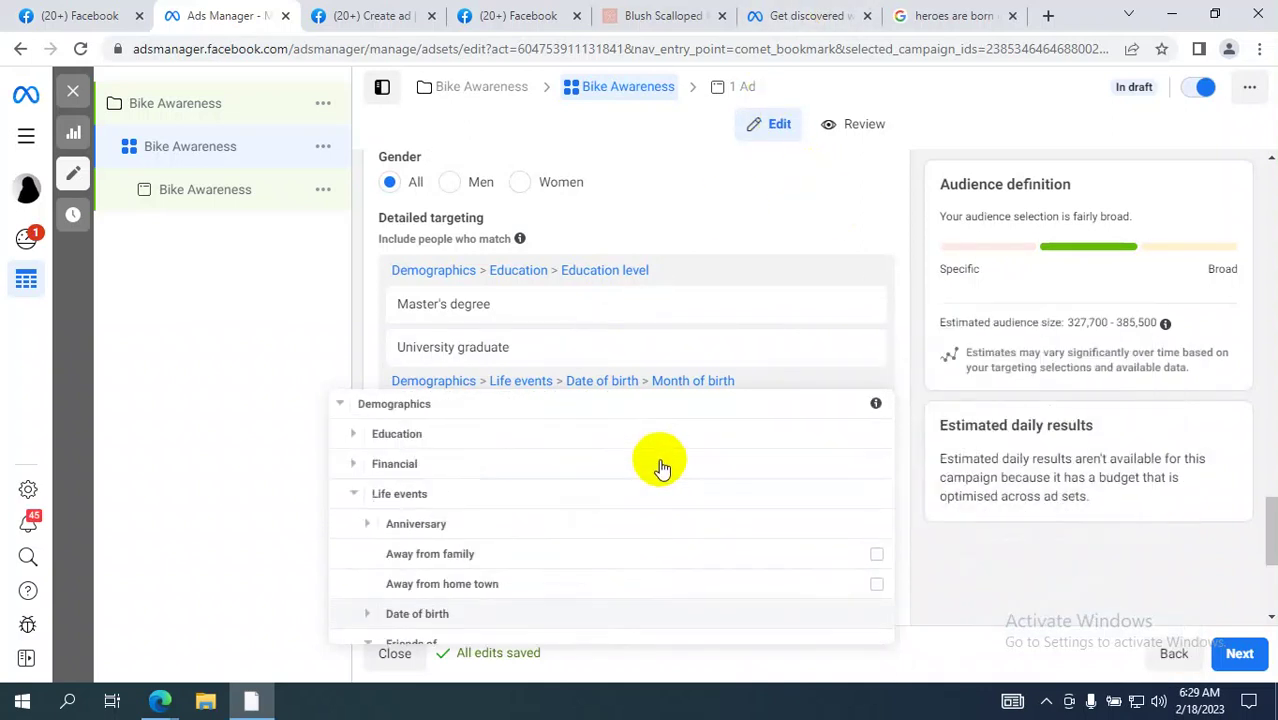
scroll(573, 494, "down", 3)
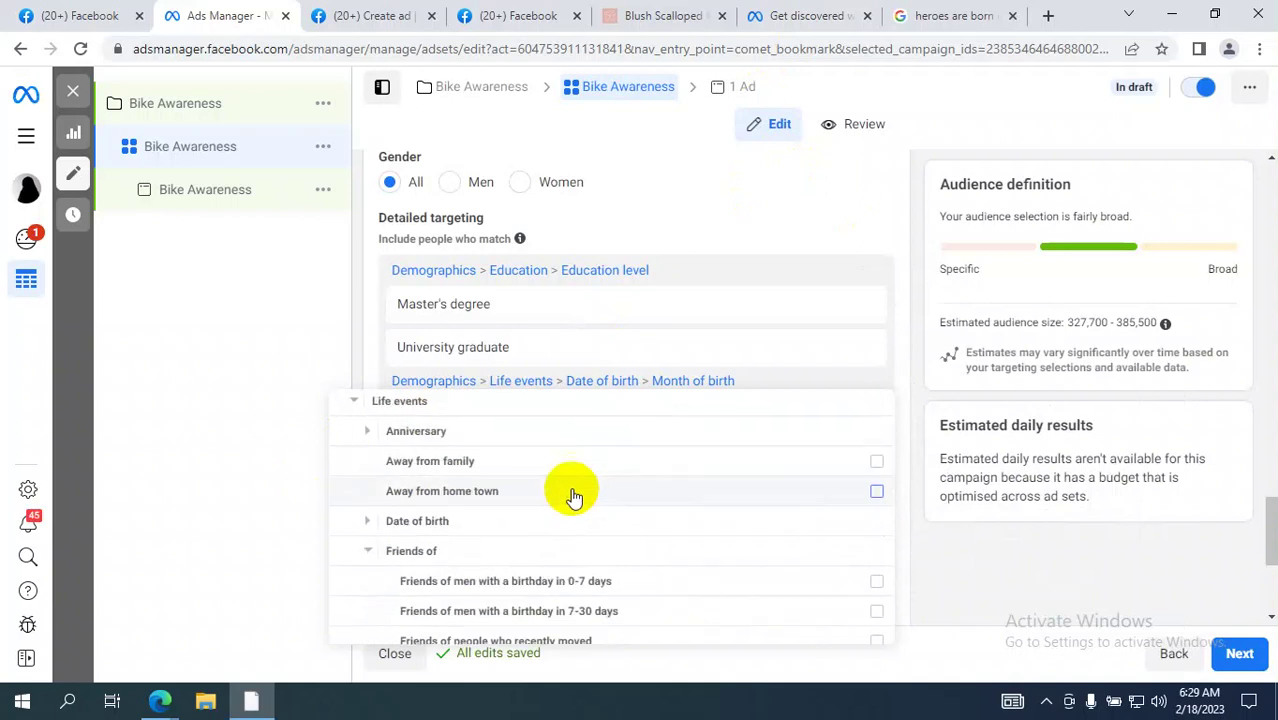
scroll(578, 488, "down", 5)
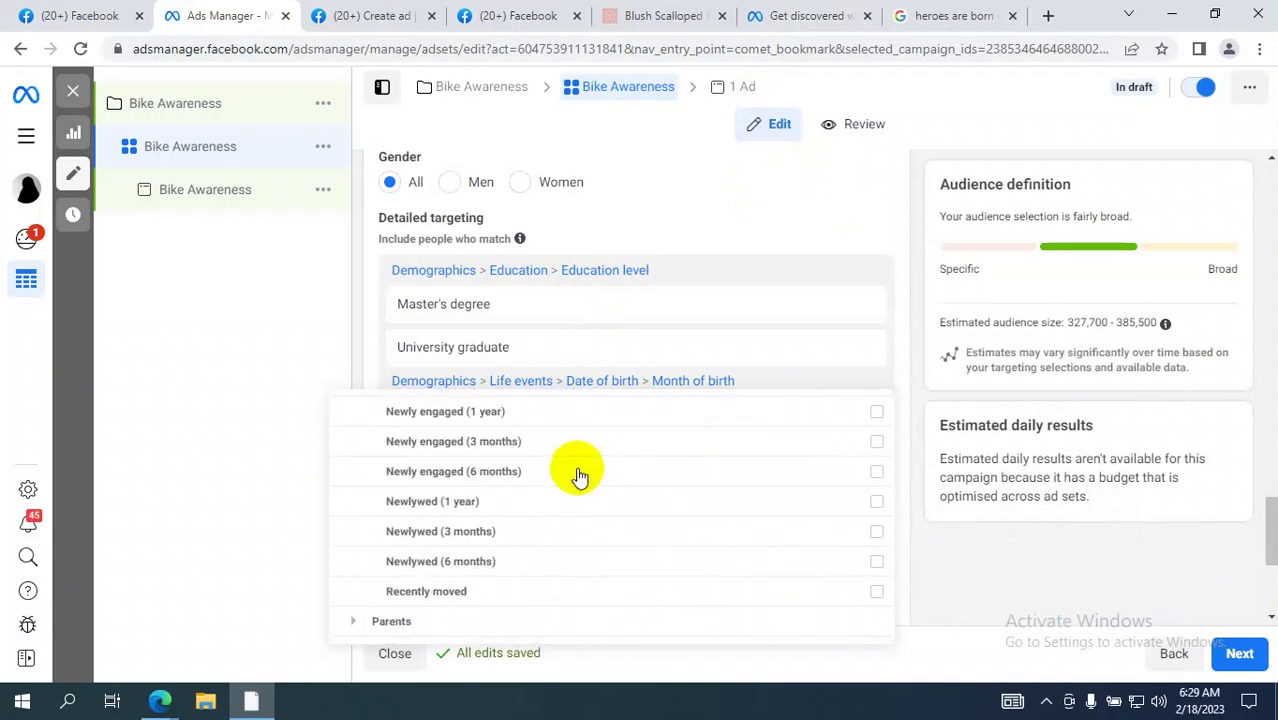
scroll(579, 477, "down", 1)
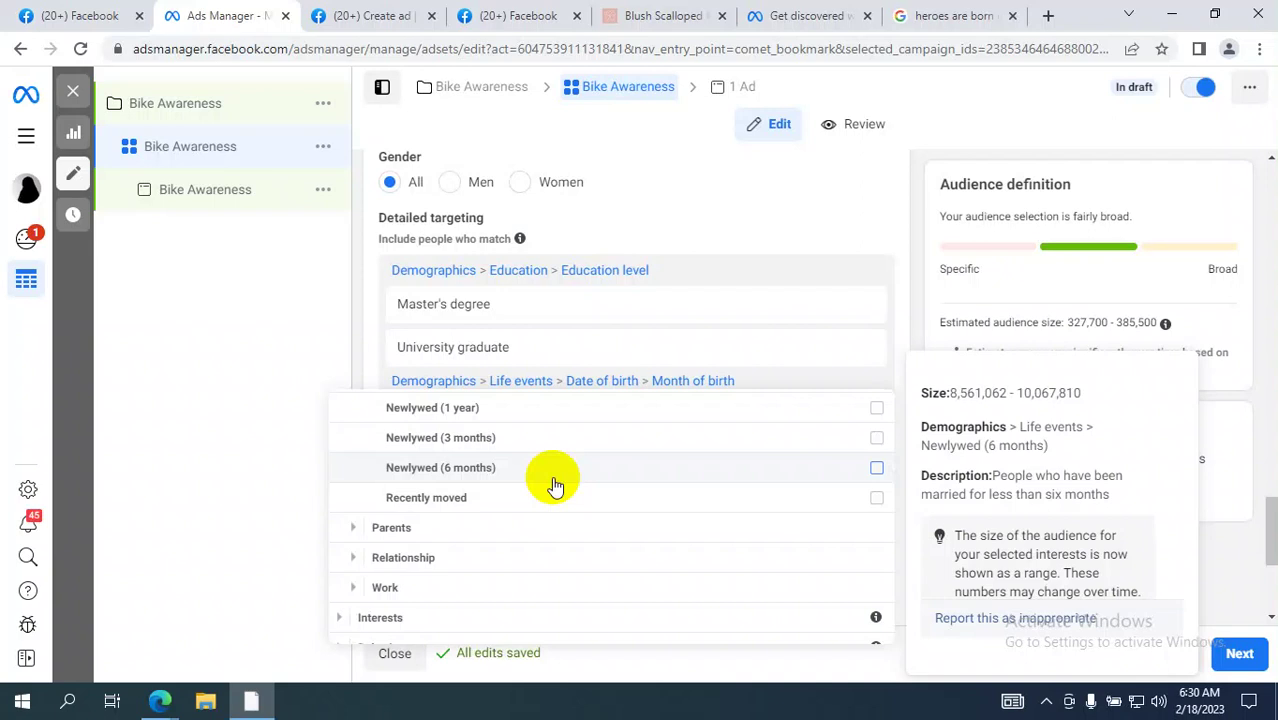
scroll(556, 485, "up", 4)
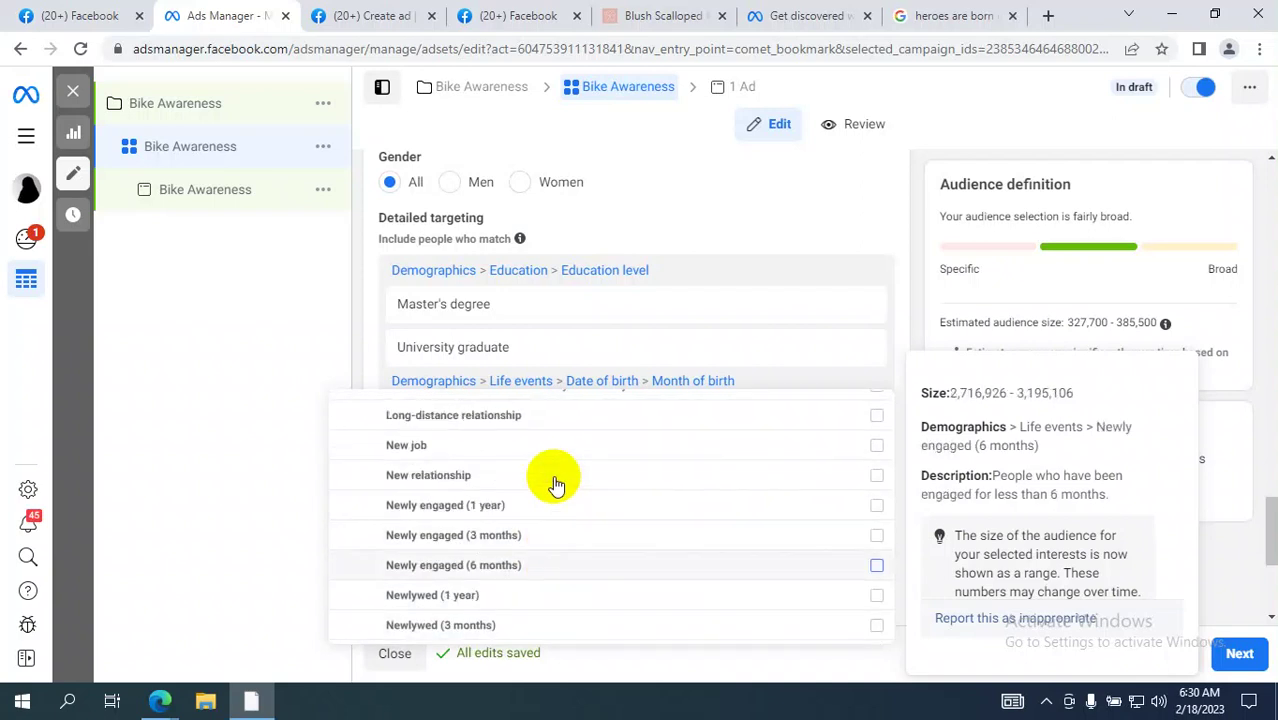
scroll(556, 485, "up", 2)
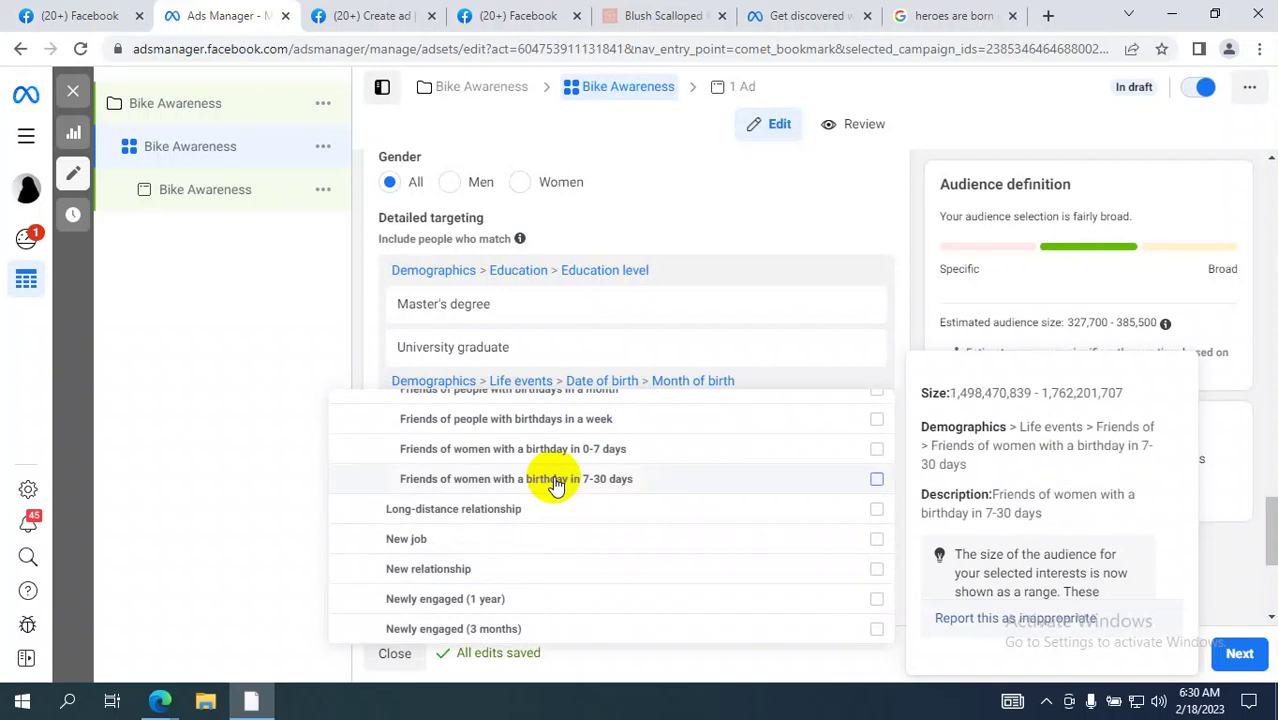
scroll(556, 485, "up", 2)
scroll(556, 485, "down", 2)
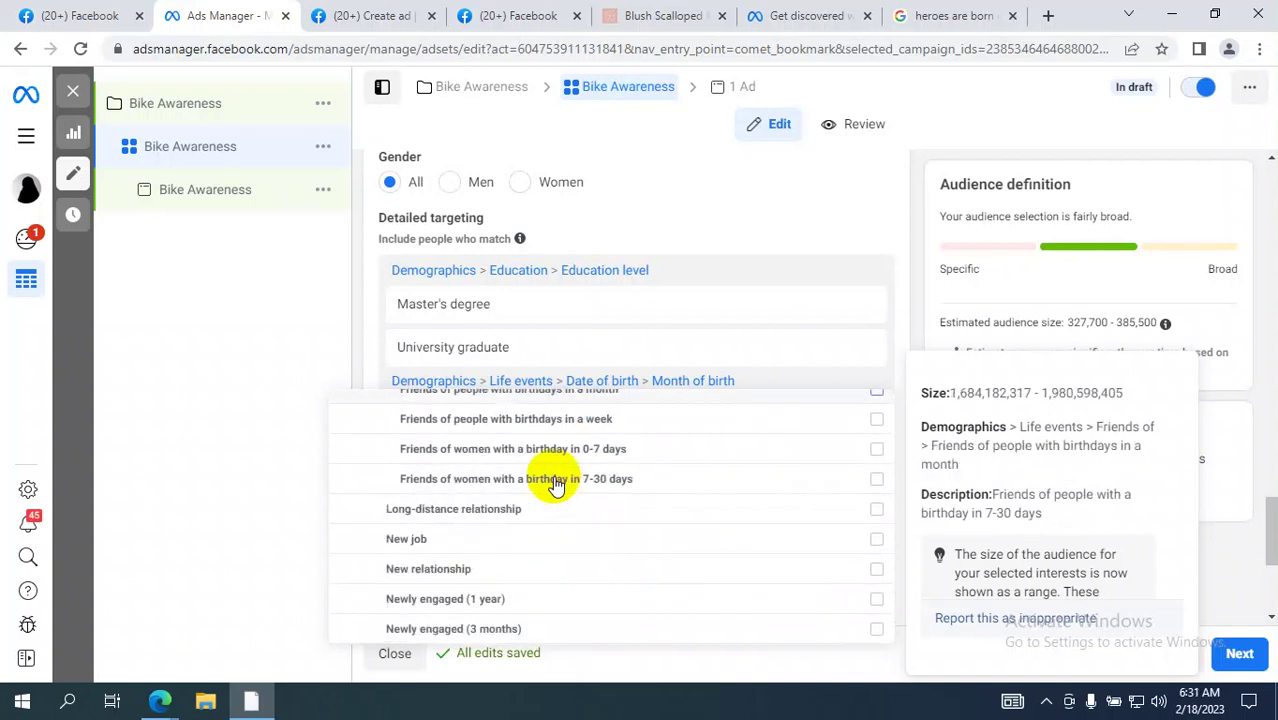
scroll(556, 485, "up", 2)
scroll(556, 485, "down", 2)
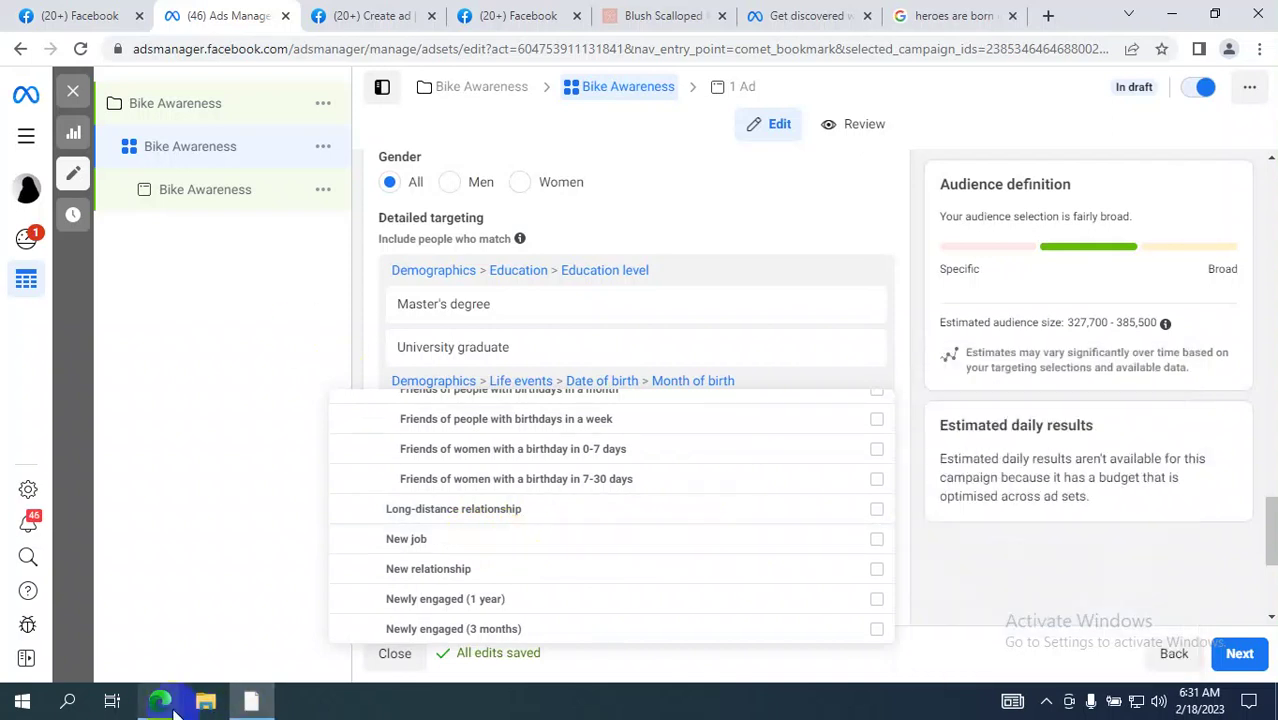
Step: Switch to the Google Meet call to check on the meeting, and return to the ad set in Ads Manager
left_click(158, 705)
left_click(170, 615)
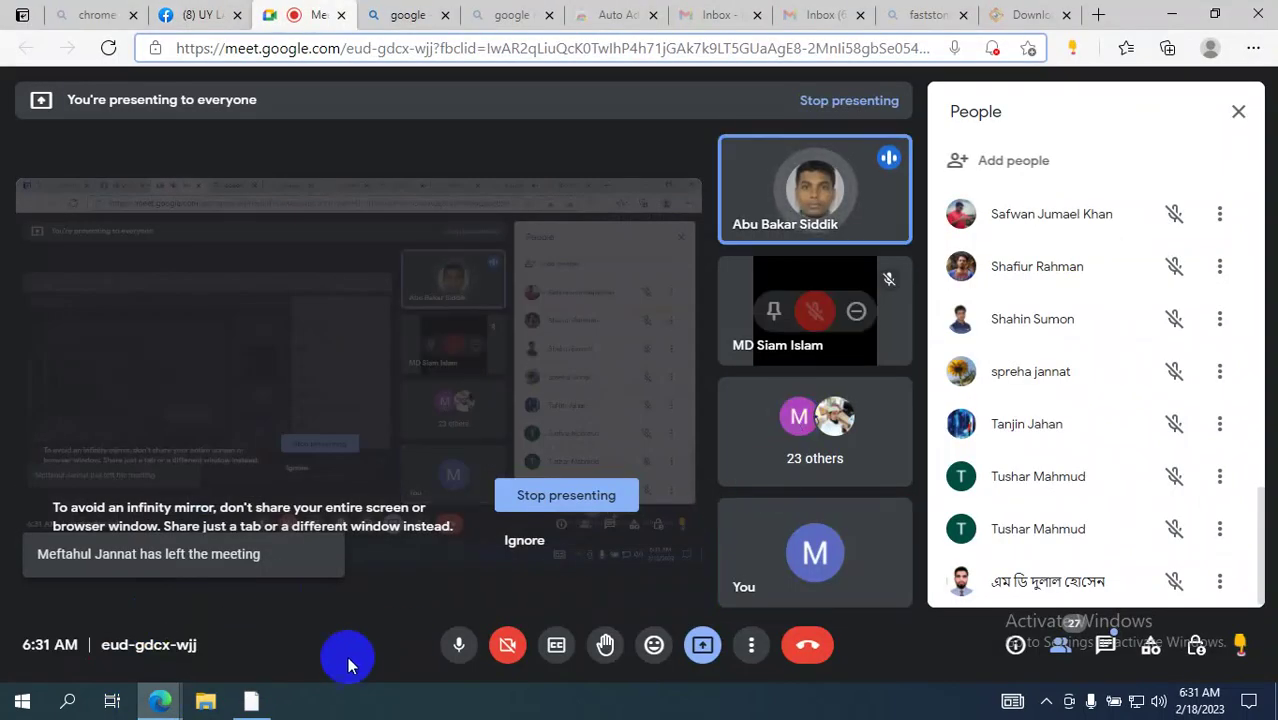
left_click(251, 700)
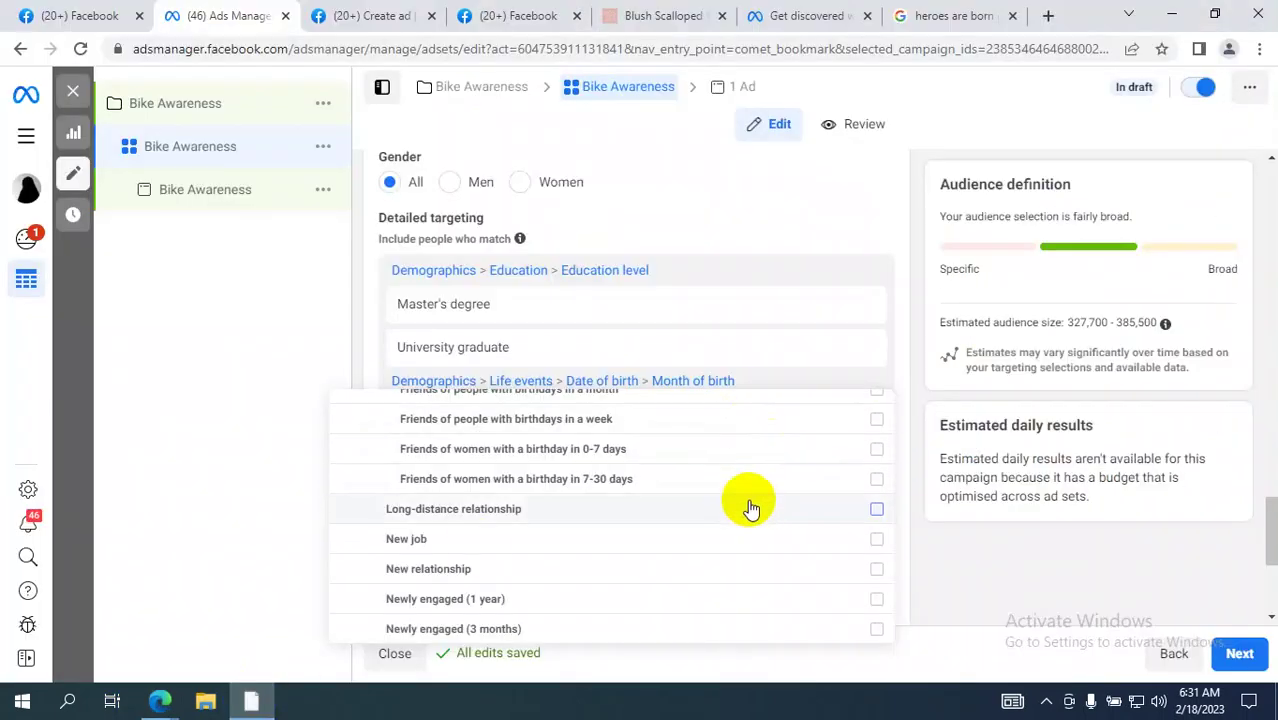
Step: Examine the New job life event's description and the neighbouring relationship options in the targeting list
mouse_move(750, 508)
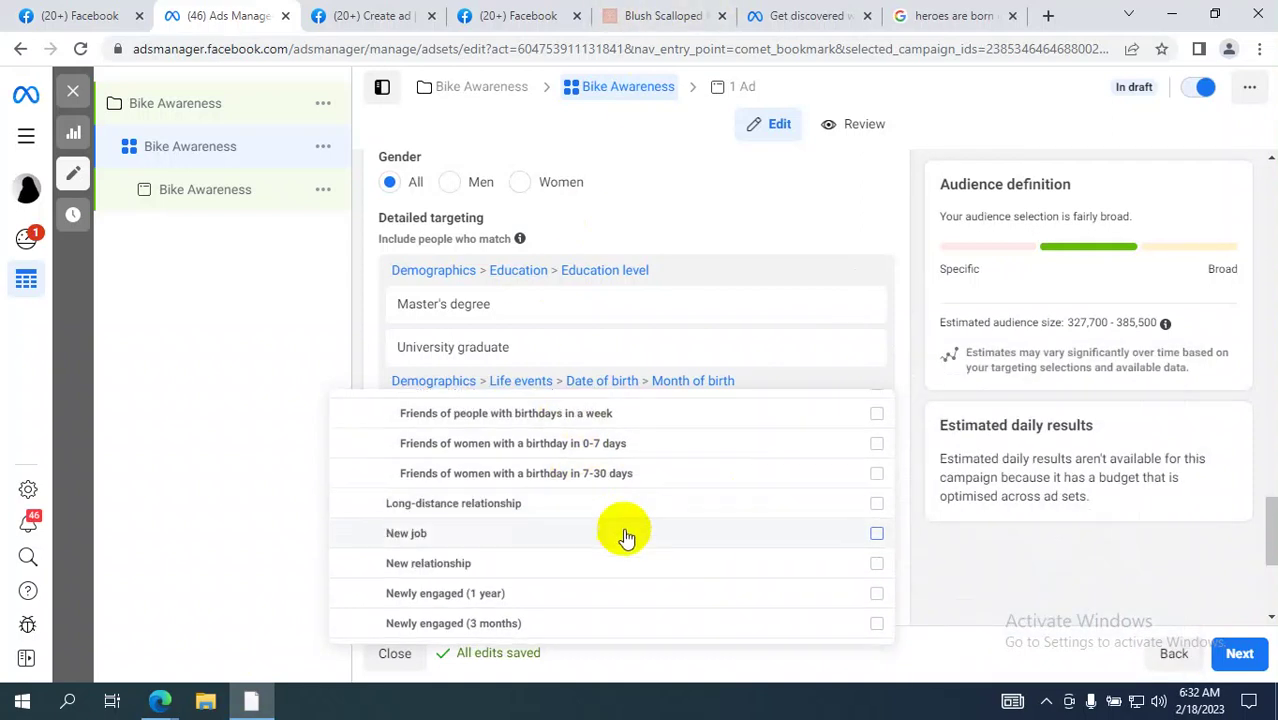
scroll(575, 495, "down", 1)
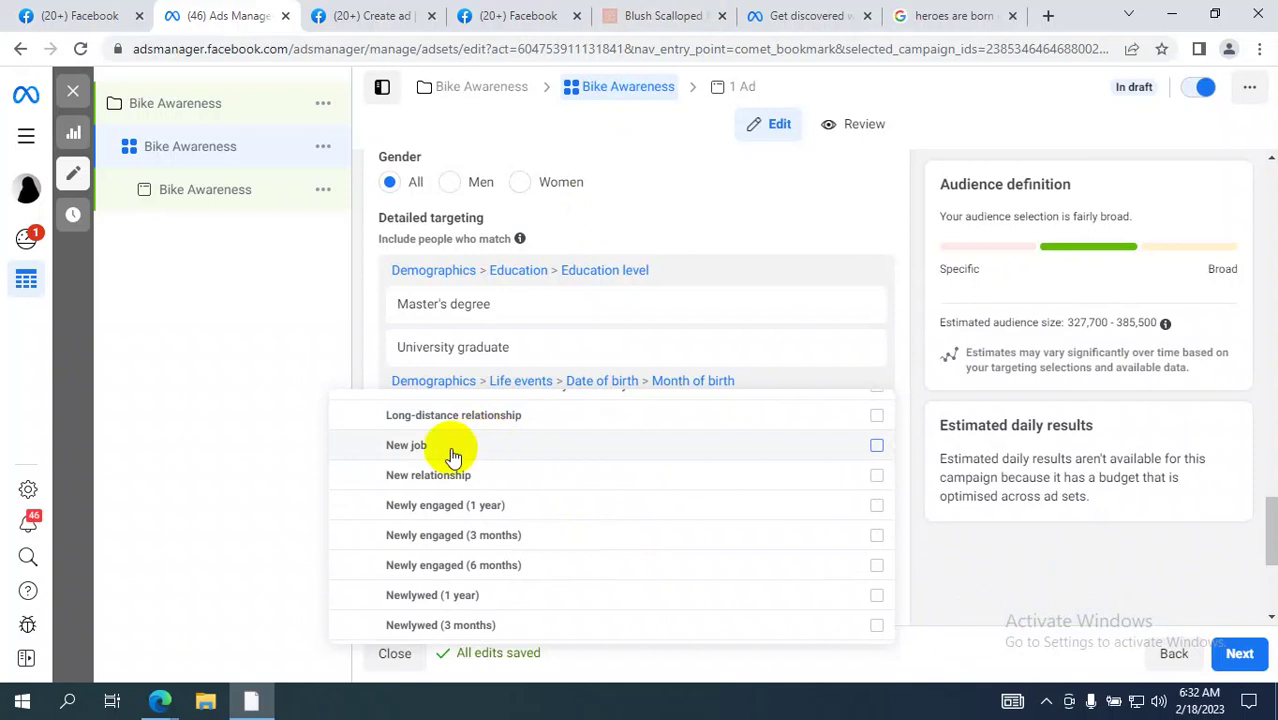
mouse_move(453, 456)
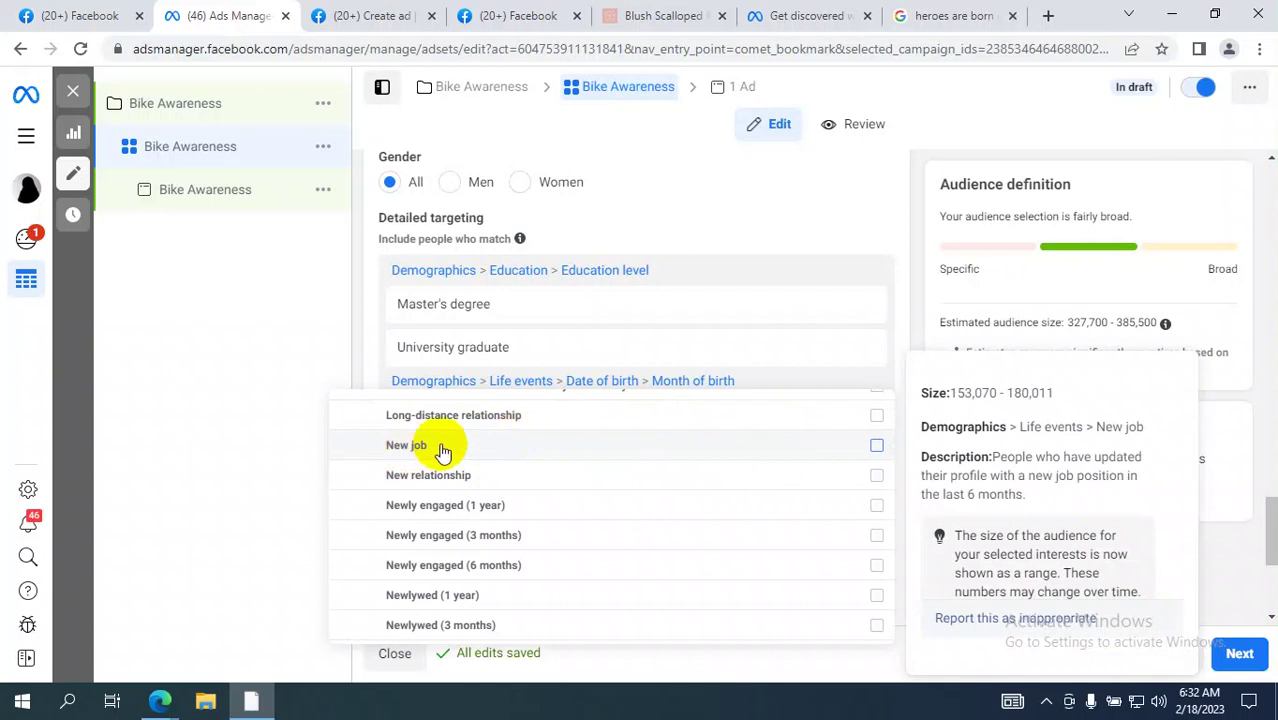
scroll(560, 480, "down", 1)
scroll(656, 522, "down", 2)
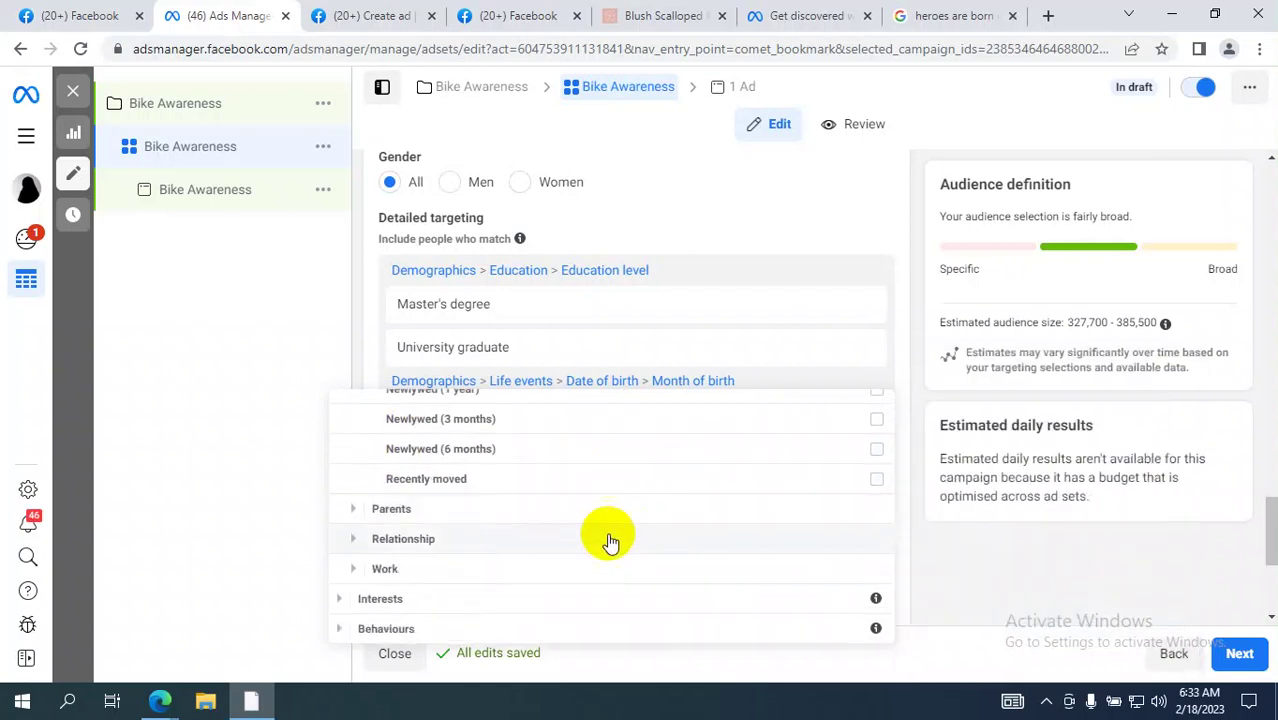
scroll(570, 550, "up", 5)
scroll(580, 457, "down", 2)
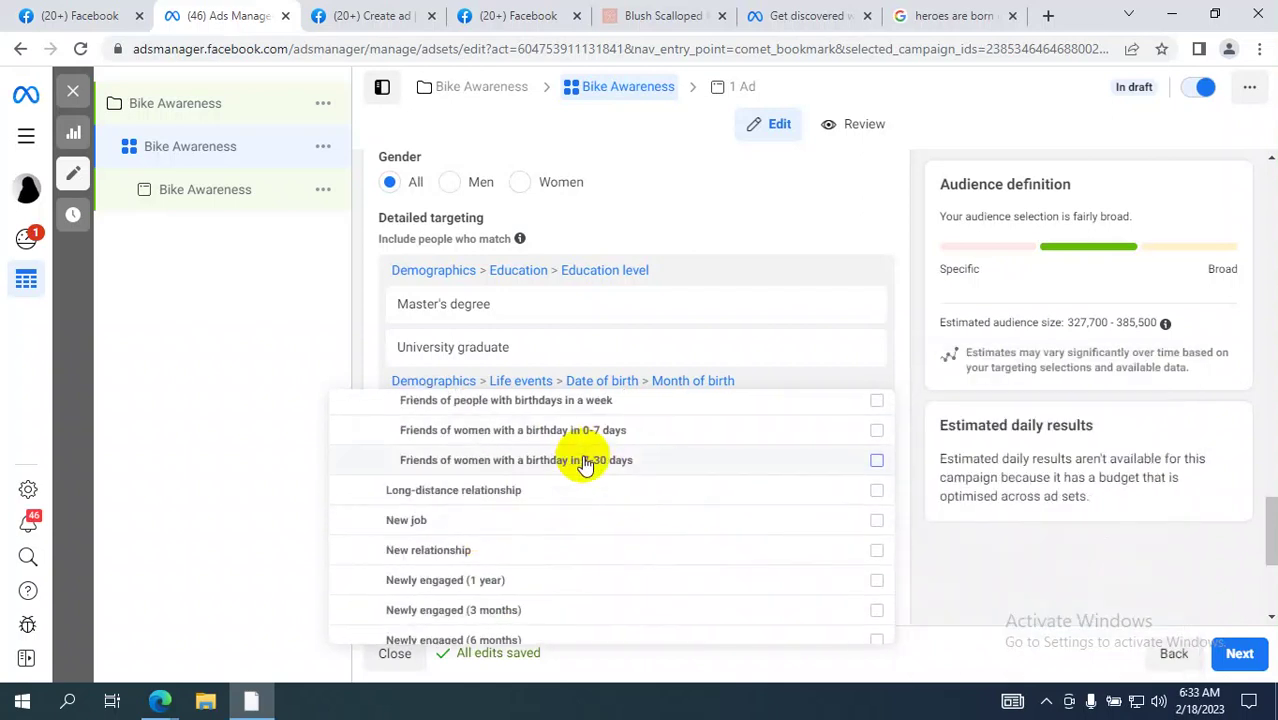
Step: Compare the descriptions of the Newly engaged and Newlywed options under Life events
scroll(560, 480, "down", 2)
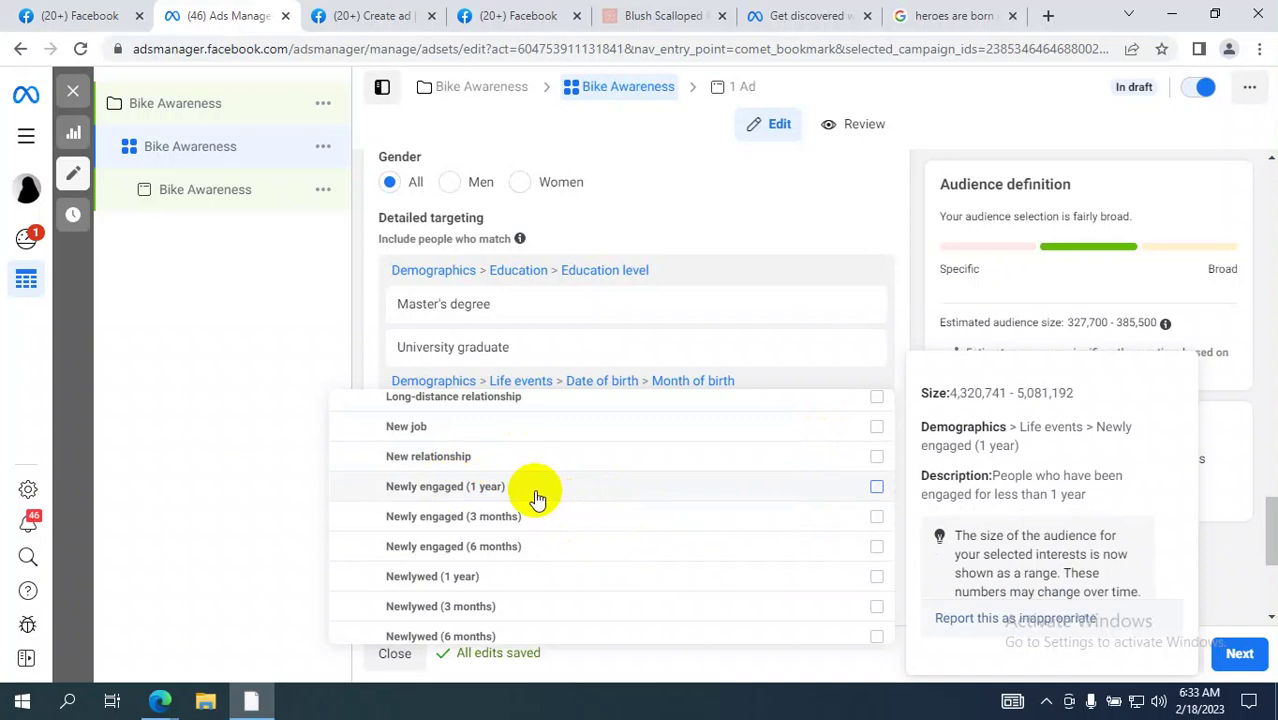
scroll(537, 497, "down", 1)
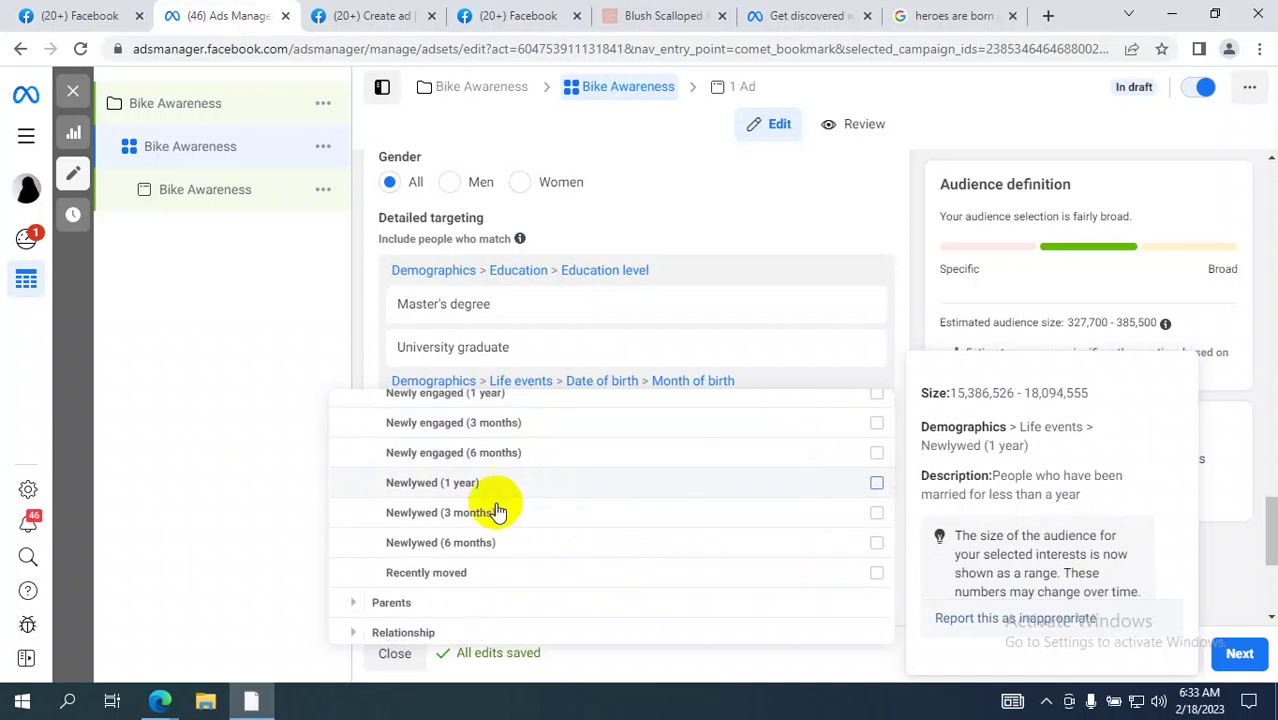
scroll(507, 413, "up", 1)
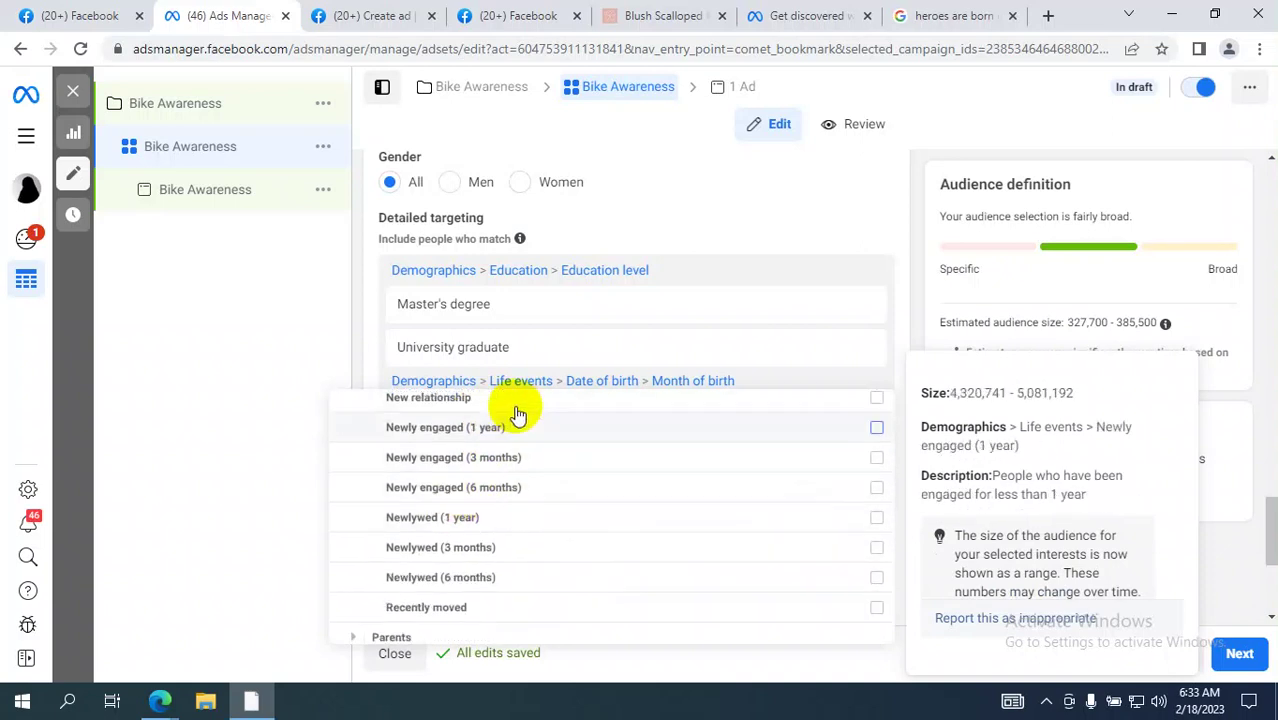
scroll(470, 516, "down", 1)
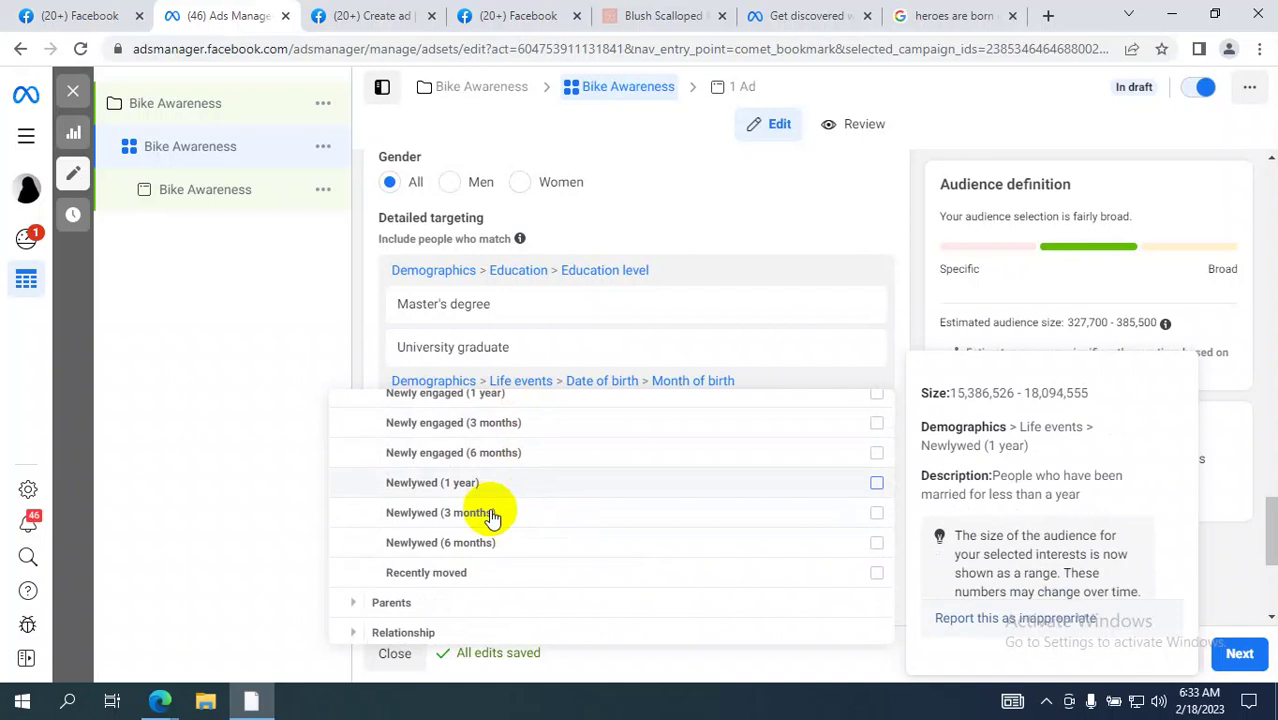
scroll(495, 490, "up", 2)
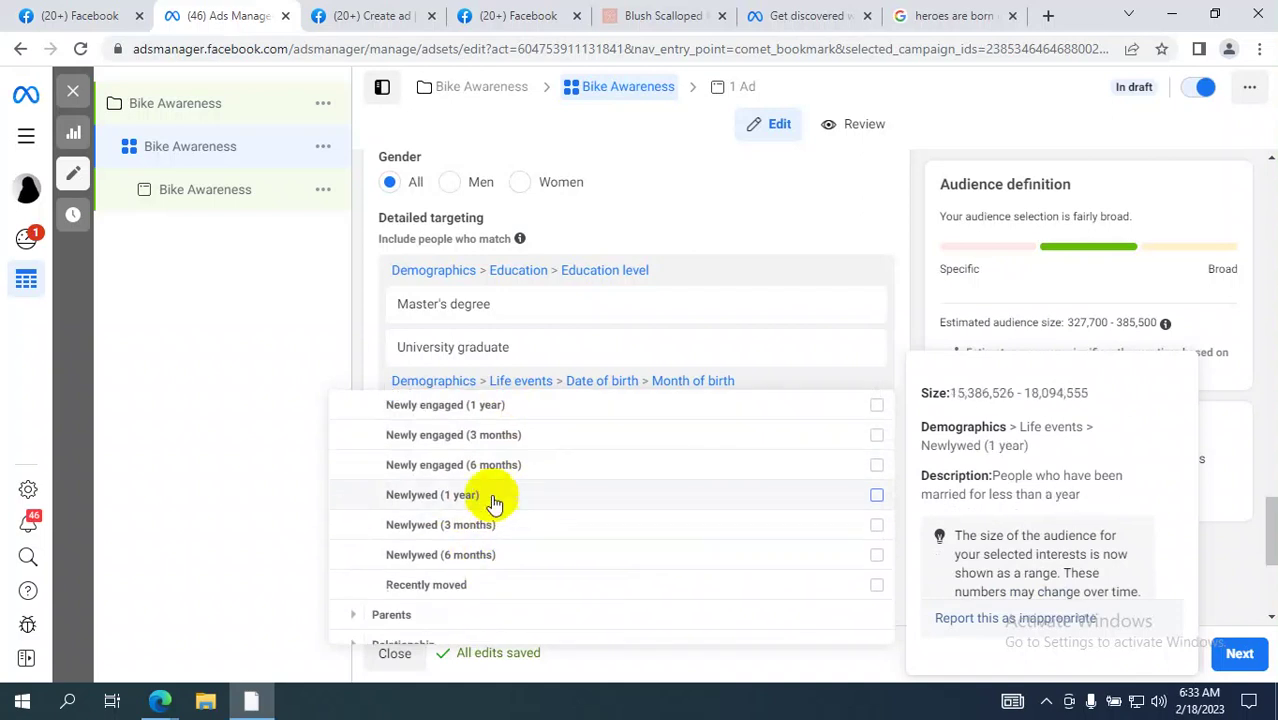
scroll(492, 498, "down", 2)
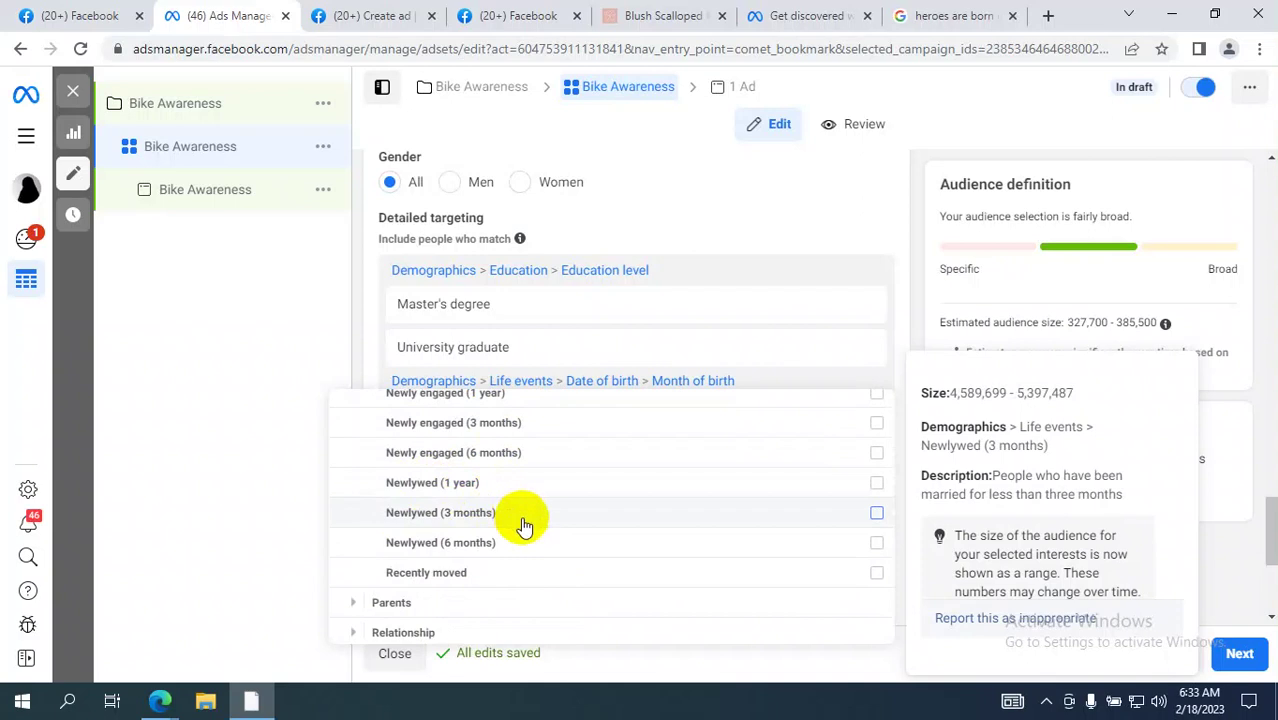
scroll(523, 525, "down", 1)
scroll(523, 525, "up", 1)
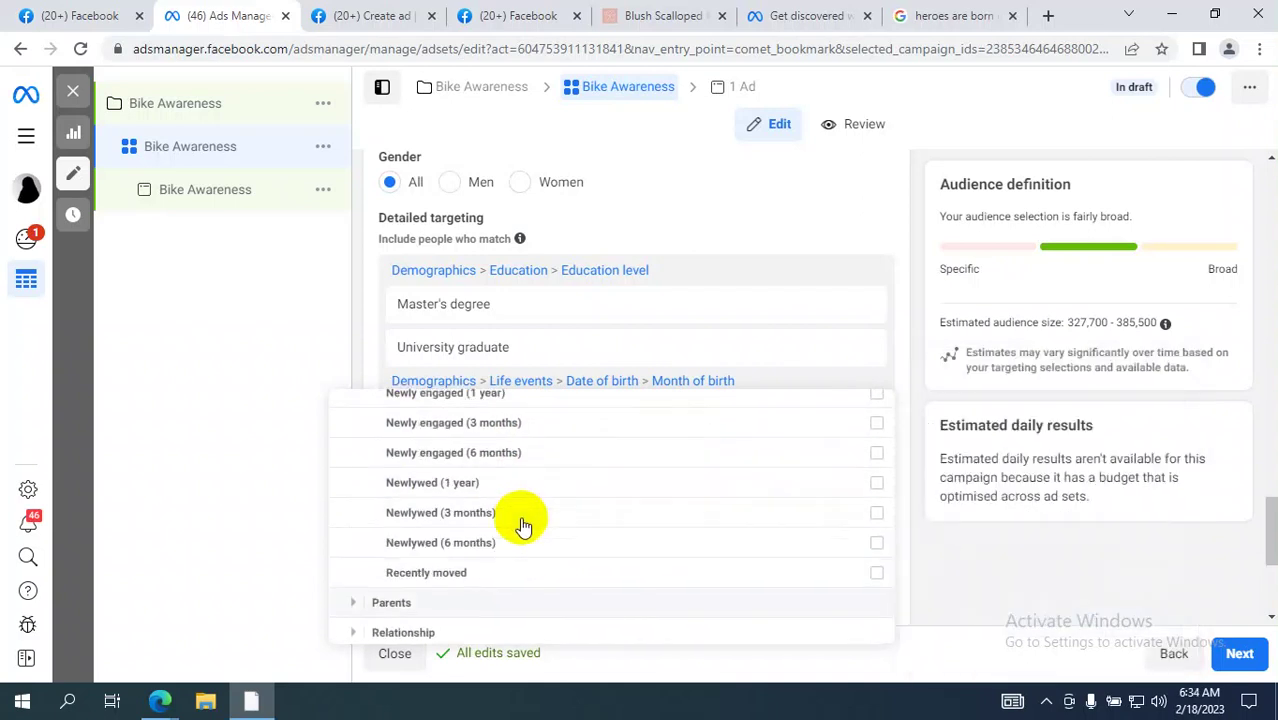
Step: Compare the descriptions of the Newlywed (3 months) and Newlywed (6 months) life events and check the remaining Demographics categories
mouse_move(508, 519)
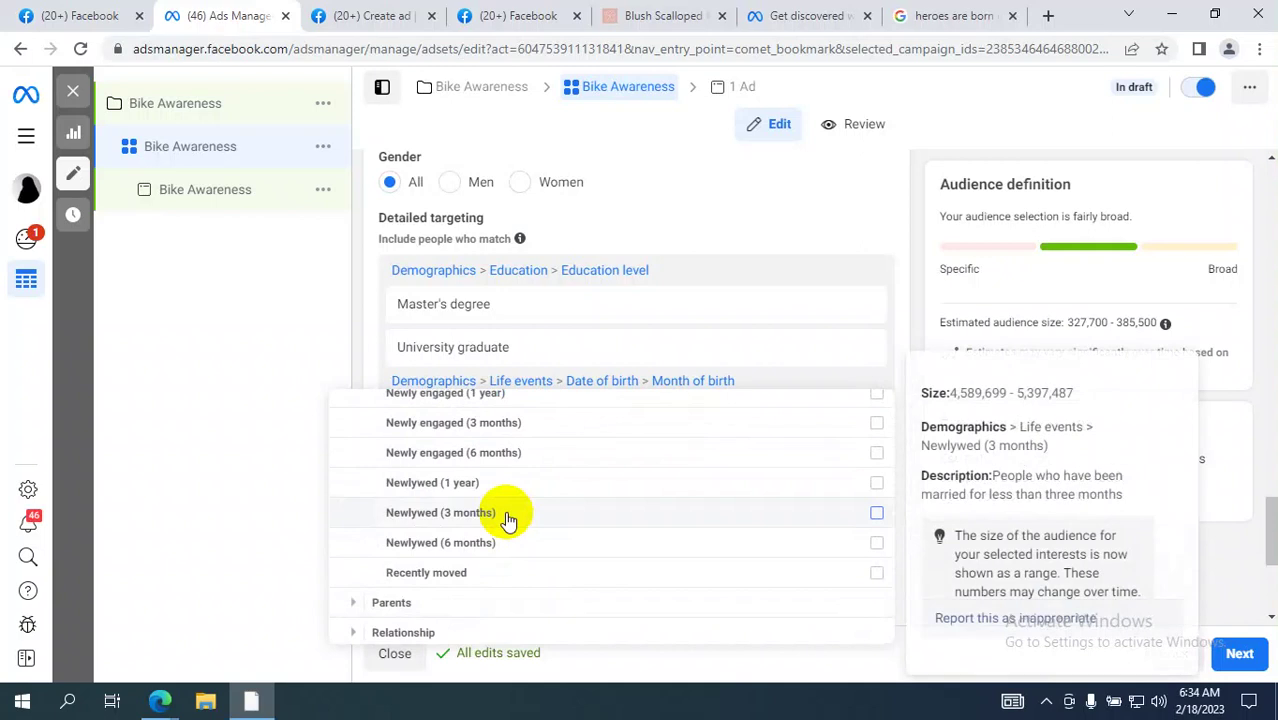
scroll(508, 519, "down", 2)
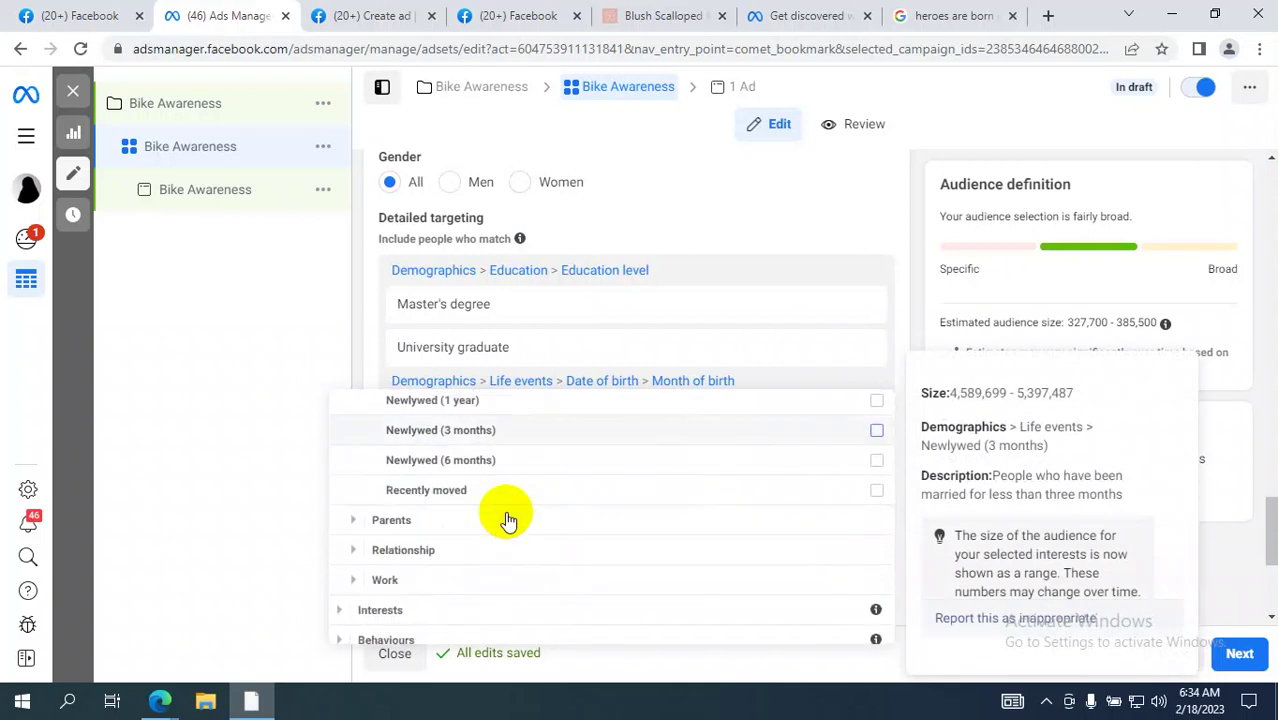
scroll(508, 519, "up", 2)
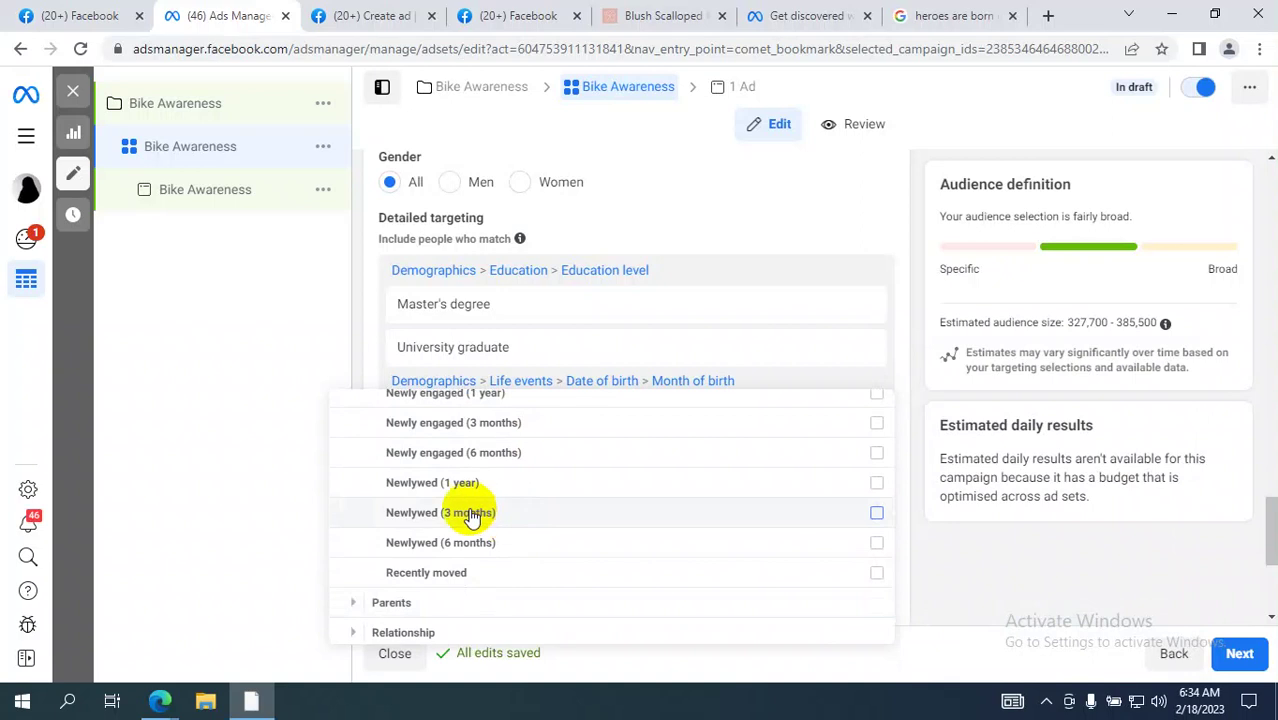
mouse_move(462, 511)
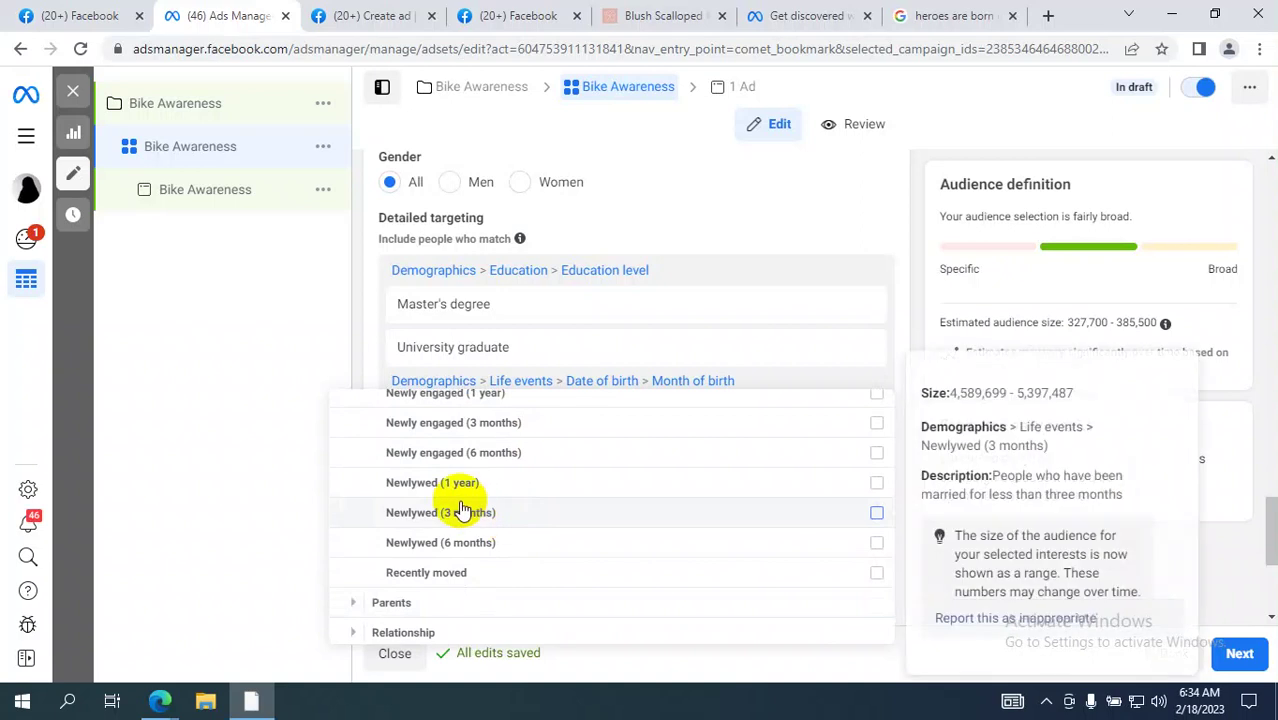
scroll(632, 521, "down", 1)
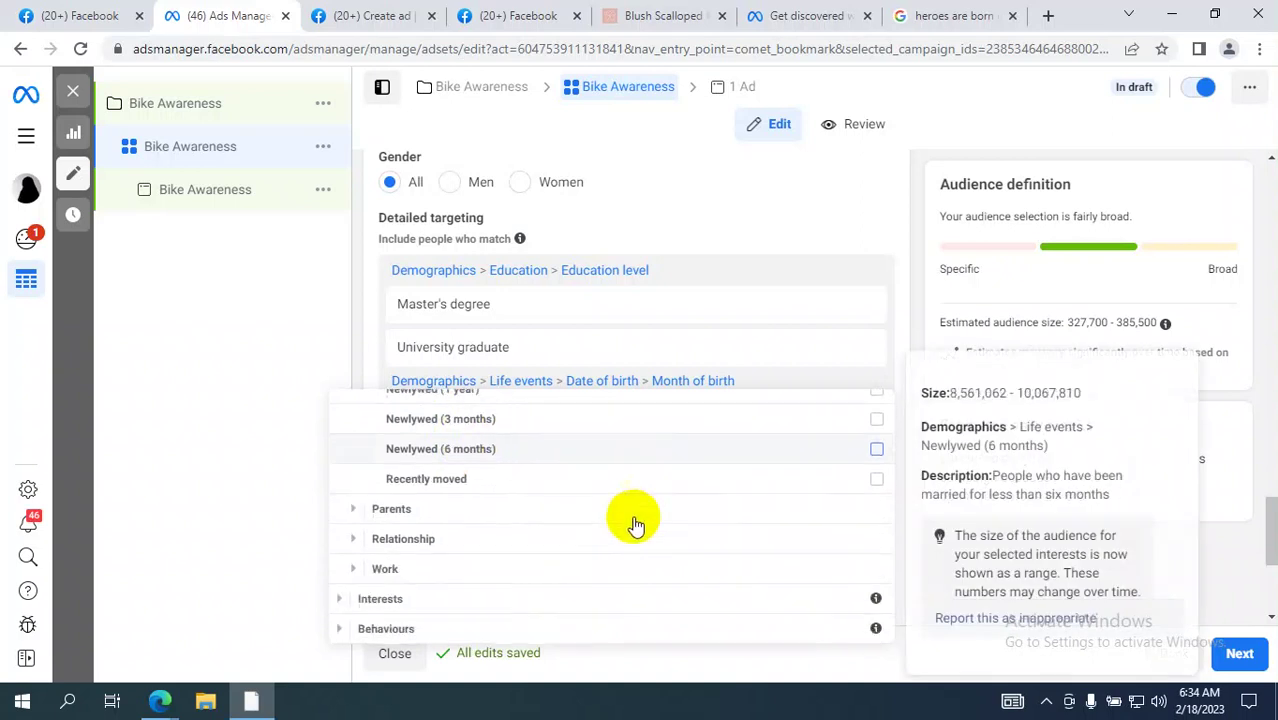
scroll(632, 521, "up", 1)
scroll(634, 522, "down", 1)
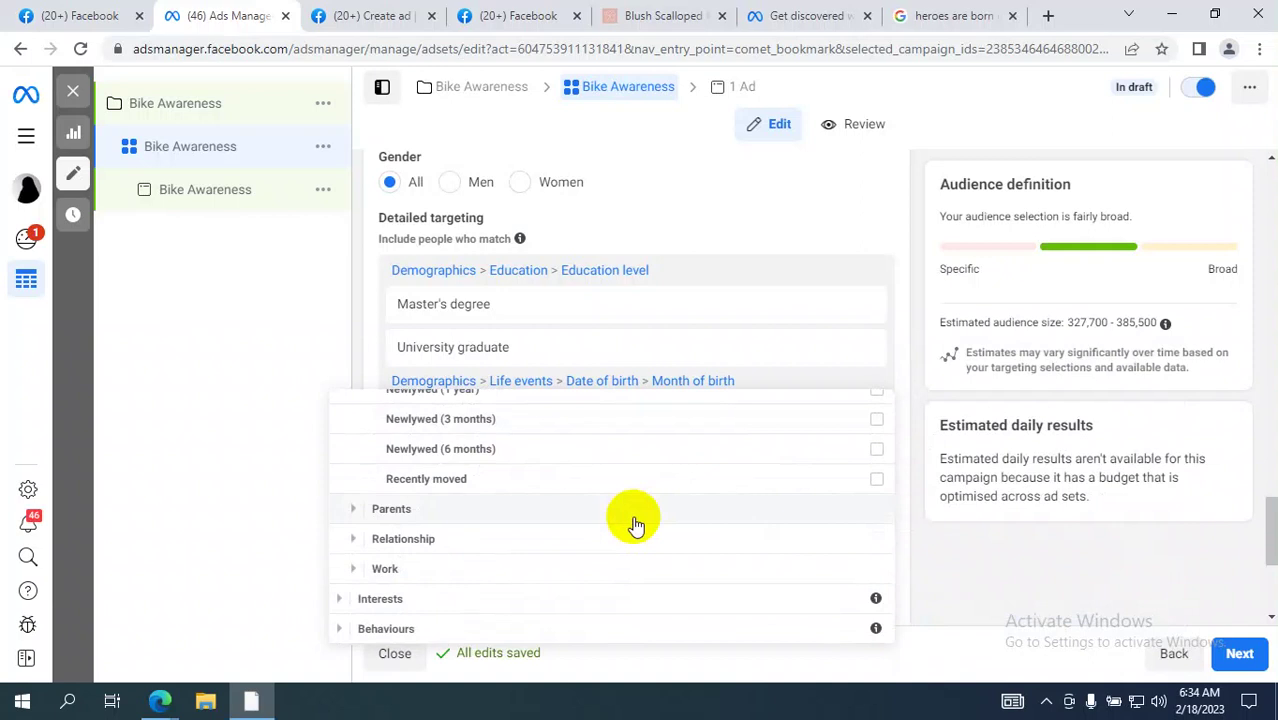
Step: Expand All parents under Parents and review the options by child age, from New parents to Parents with toddlers
left_click(368, 510)
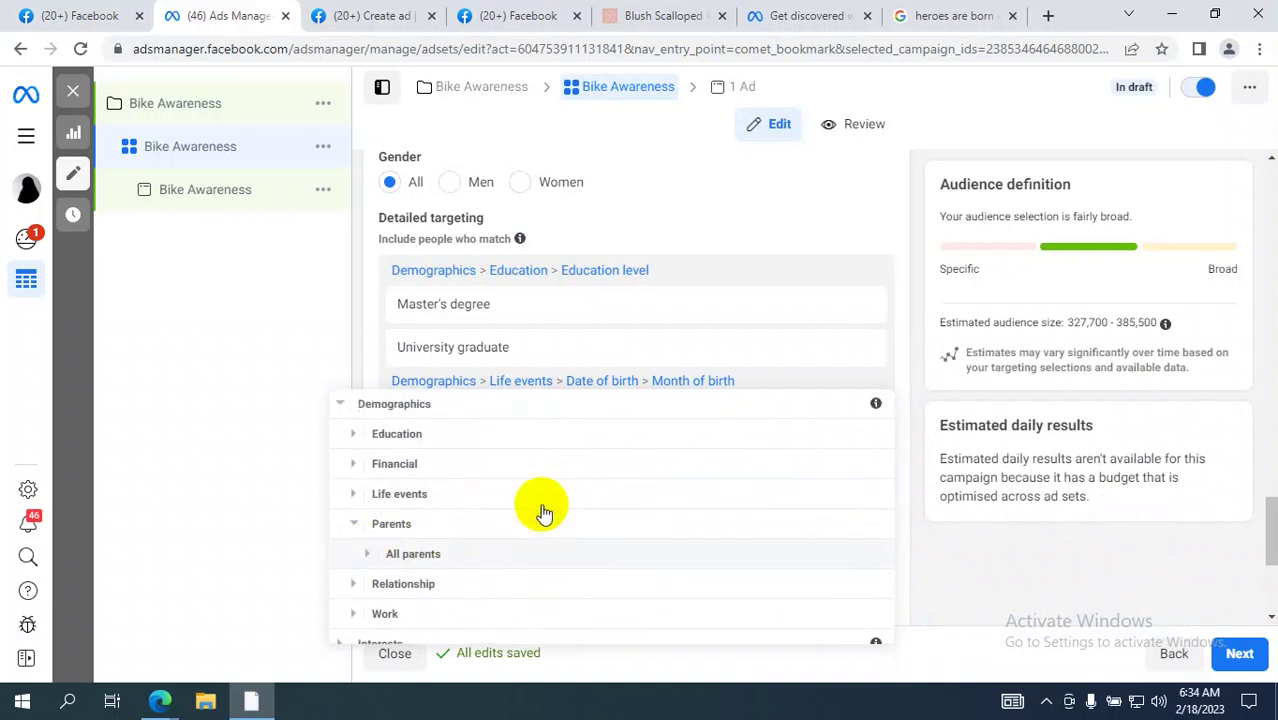
left_click(367, 508)
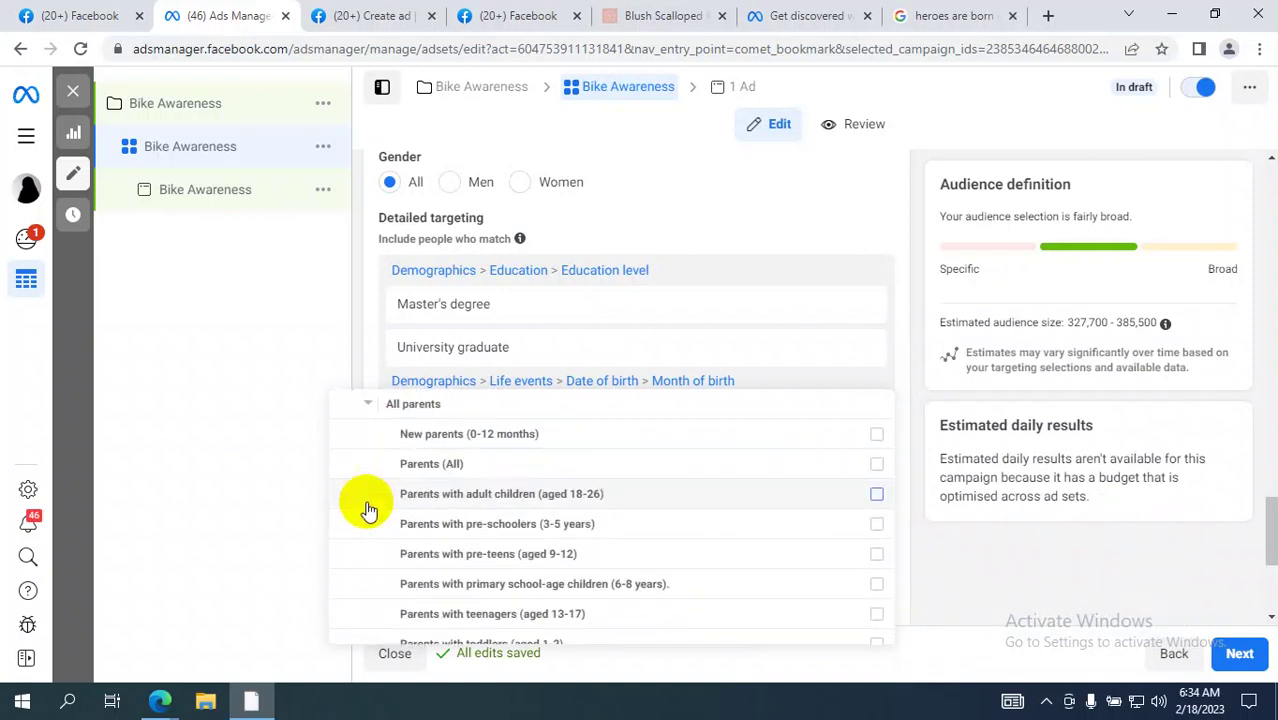
scroll(652, 490, "up", 2)
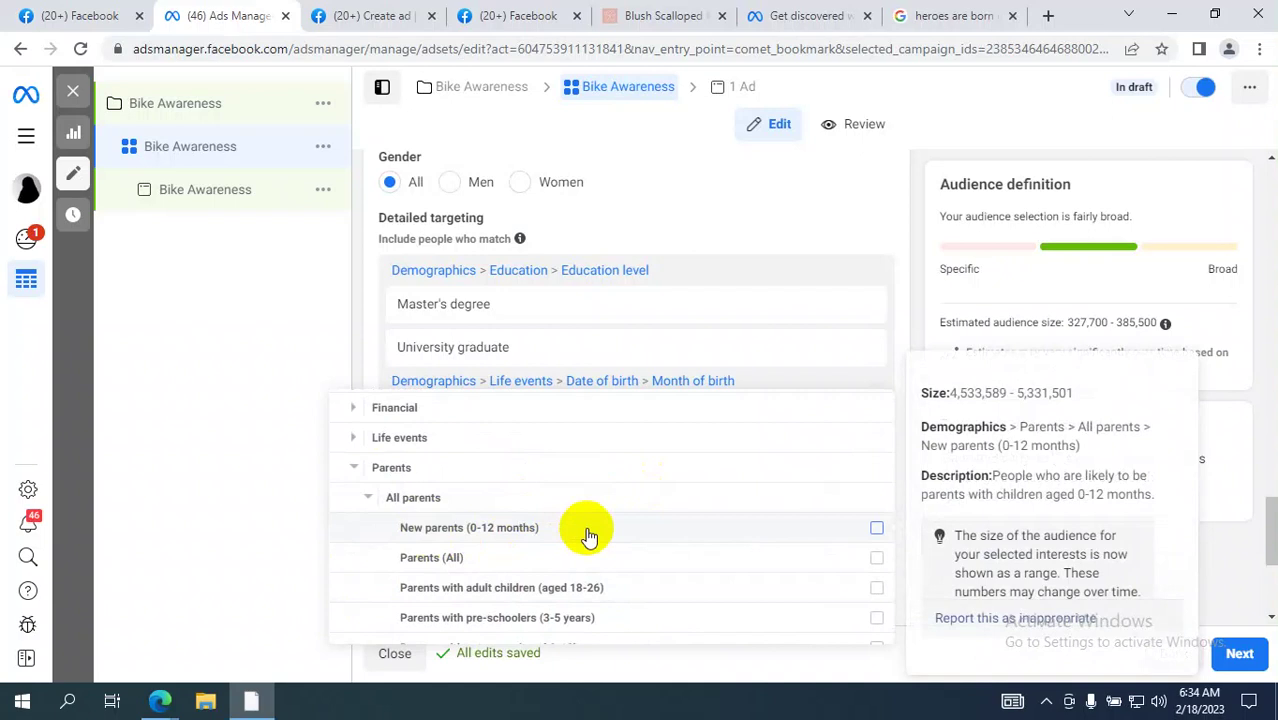
scroll(588, 537, "down", 1)
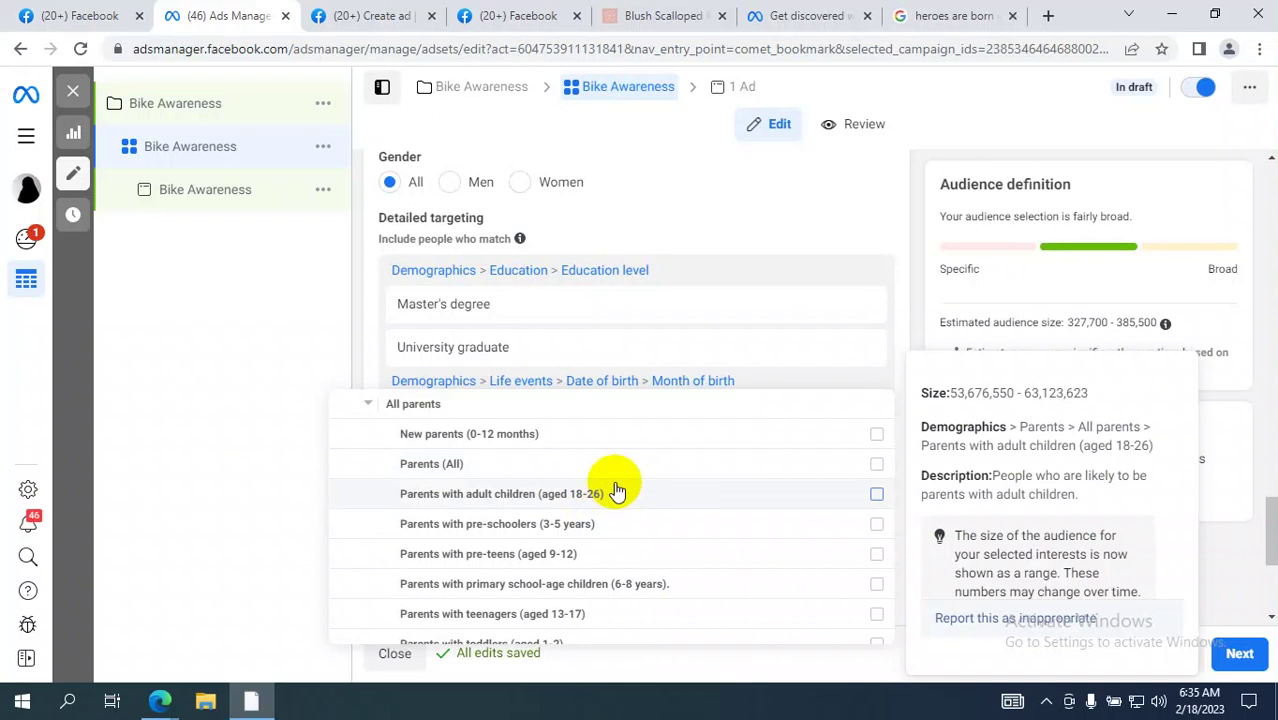
scroll(617, 492, "down", 2)
scroll(617, 495, "up", 2)
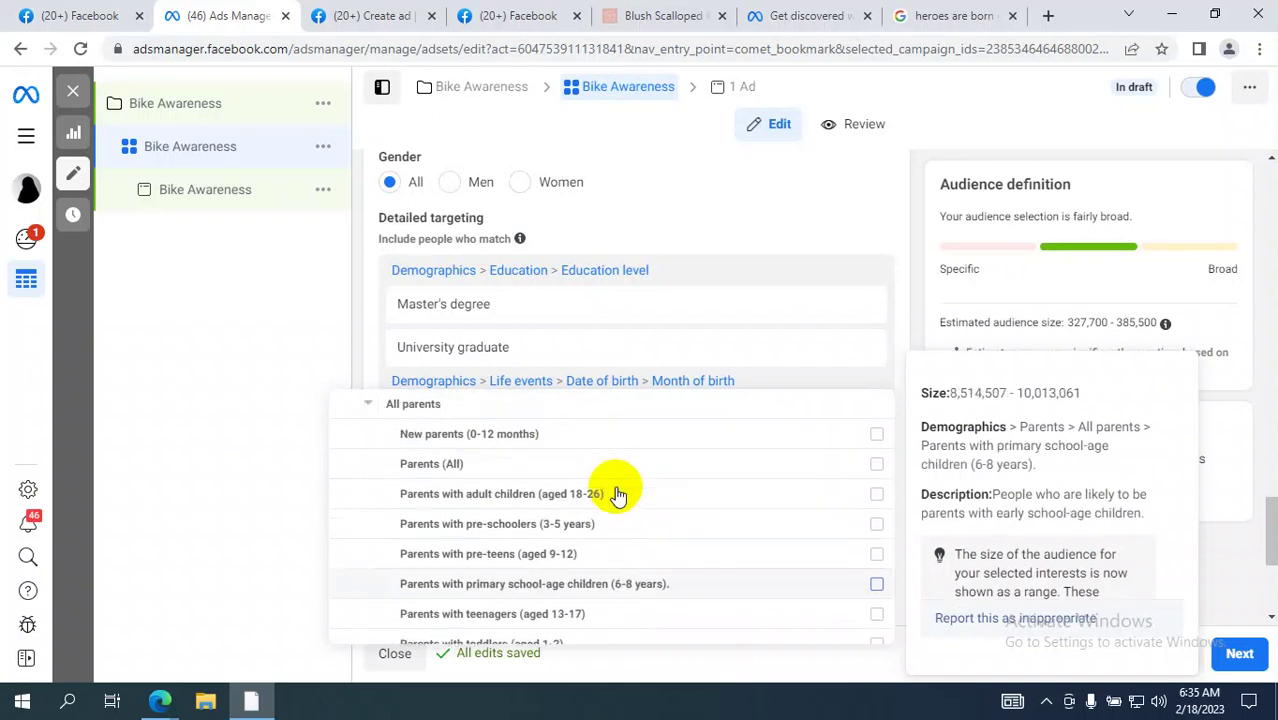
scroll(617, 493, "down", 2)
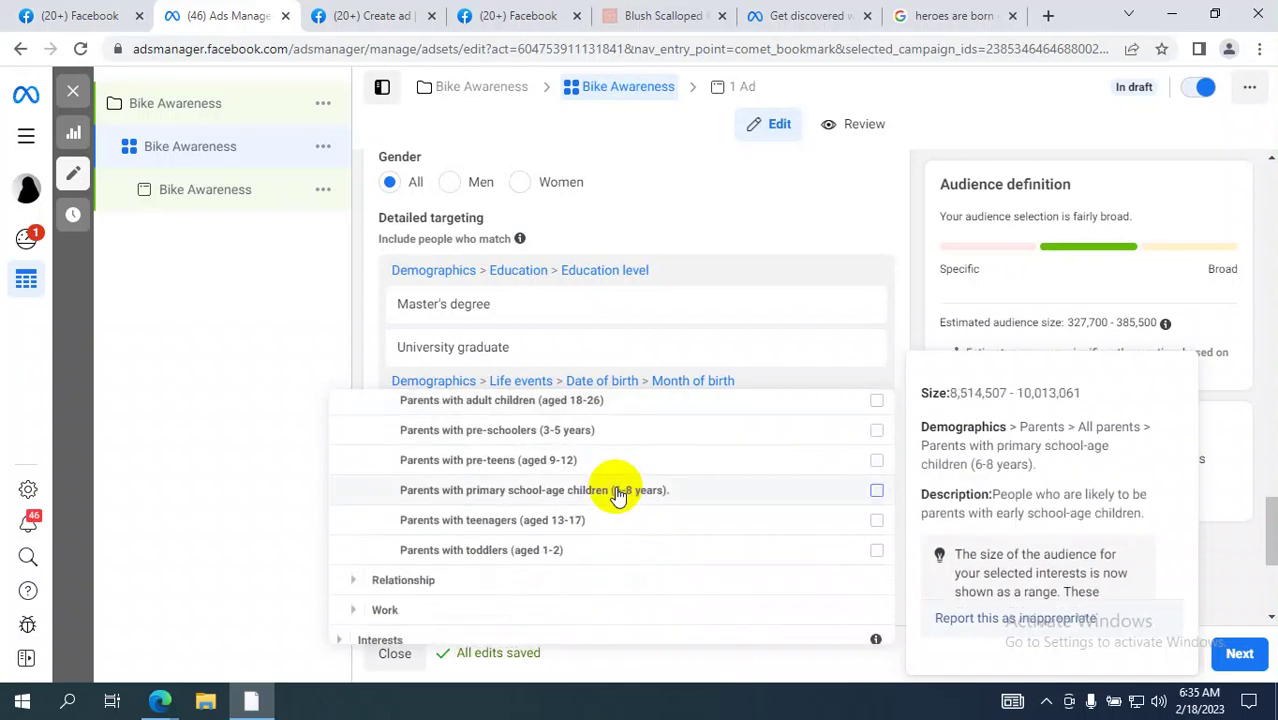
Step: Expand Relationship status under Relationship and look through the statuses from Civil partnership to Widowed
scroll(487, 540, "down", 1)
left_click(353, 539)
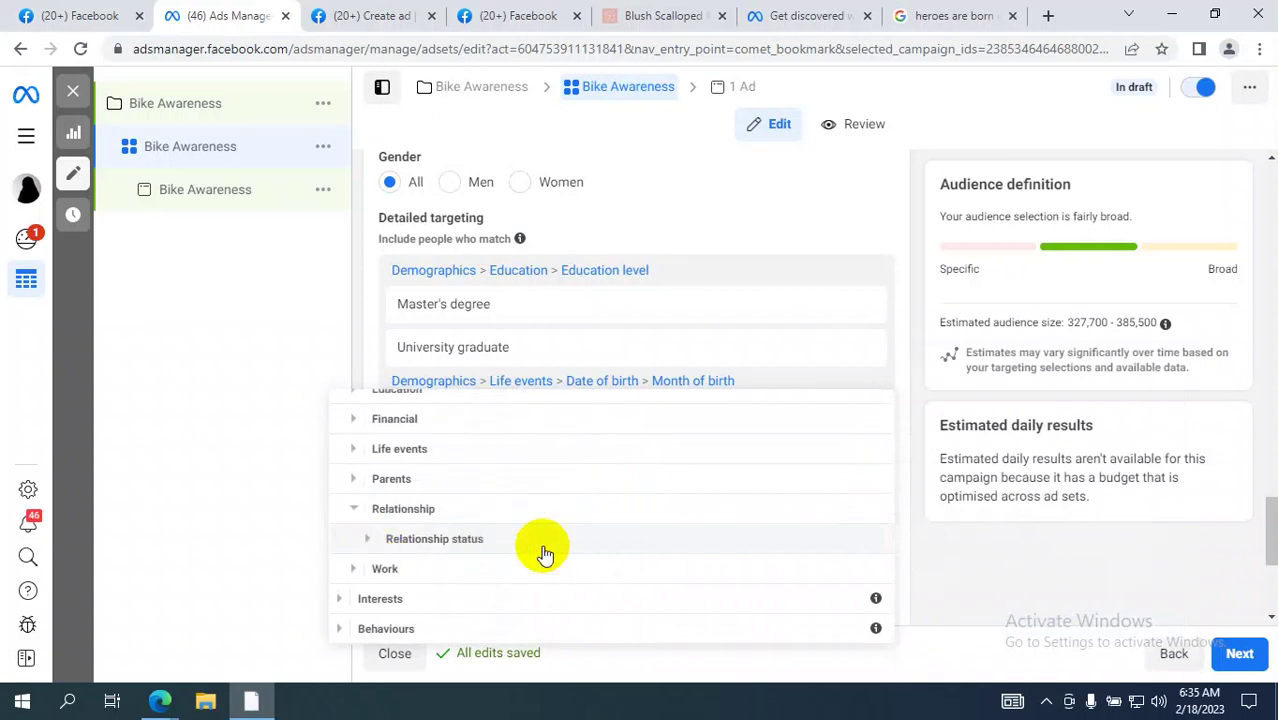
left_click(398, 540)
scroll(642, 551, "down", 2)
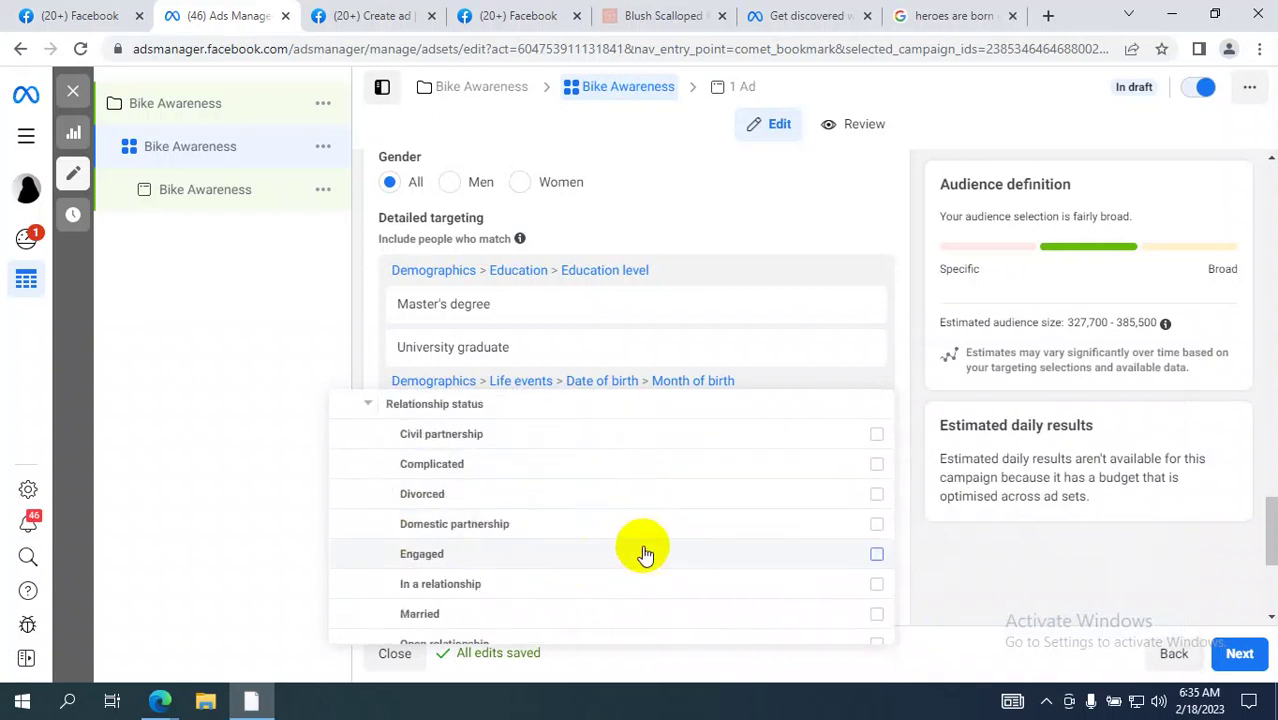
scroll(600, 490, "down", 2)
scroll(595, 487, "down", 1)
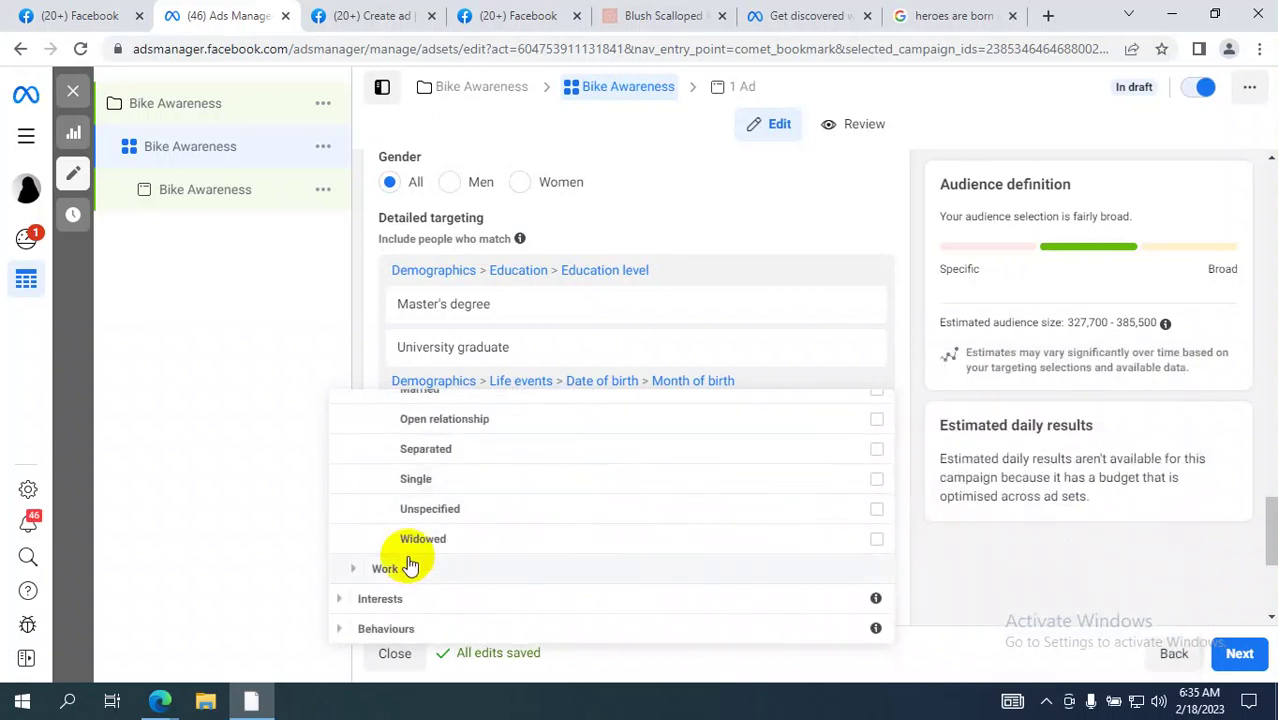
Step: Expand Industries under Work and examine the first entries, including the Arts, entertainment, sport and media description
left_click(362, 572)
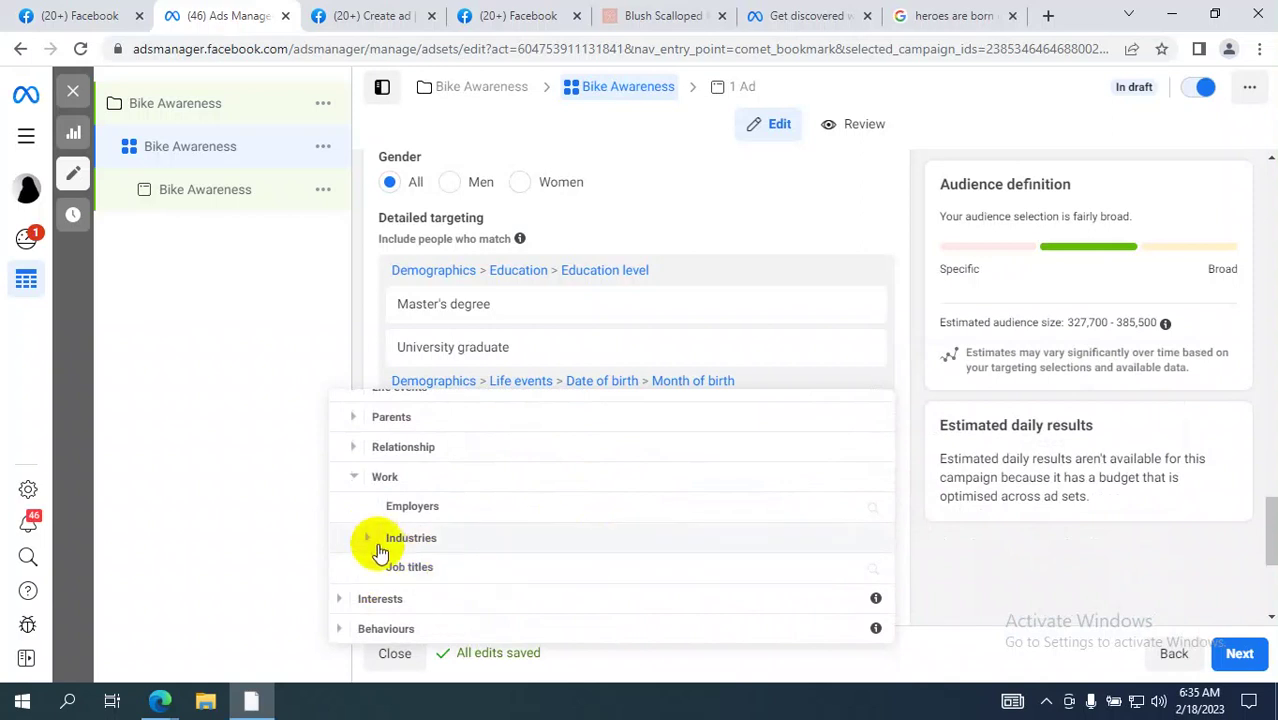
left_click(369, 537)
scroll(628, 522, "down", 3)
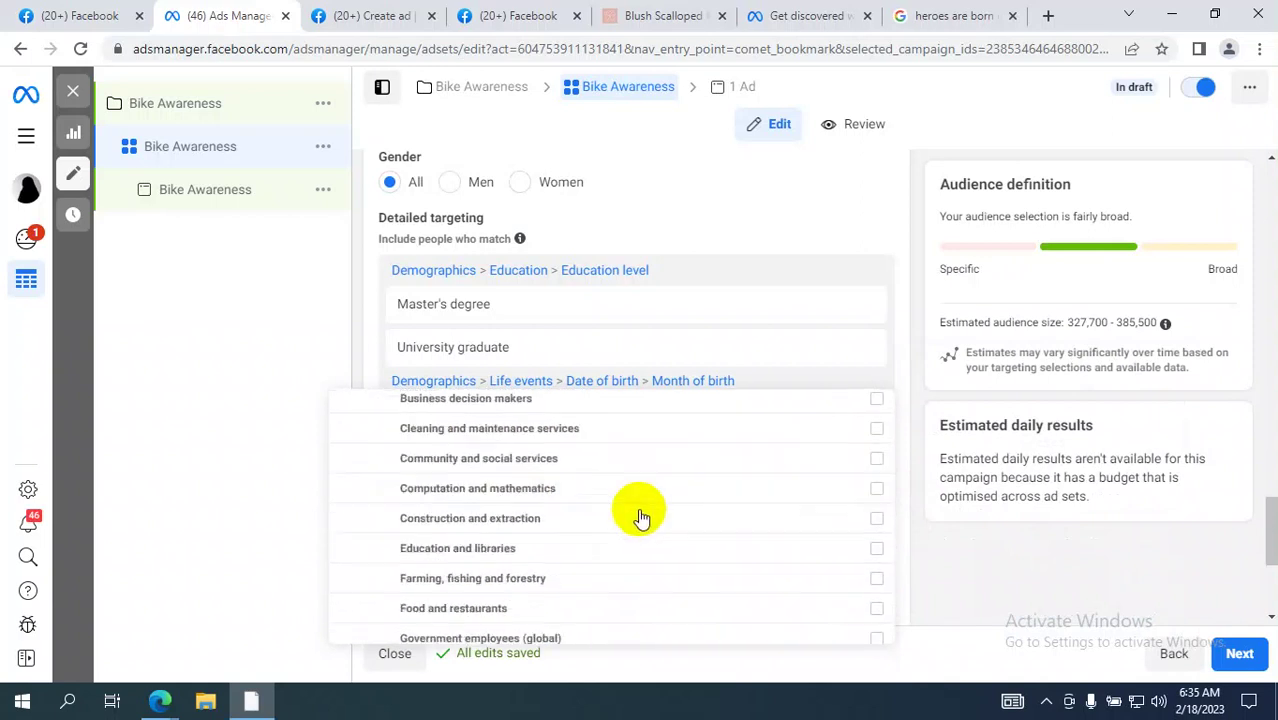
scroll(642, 516, "up", 3)
scroll(643, 514, "down", 2)
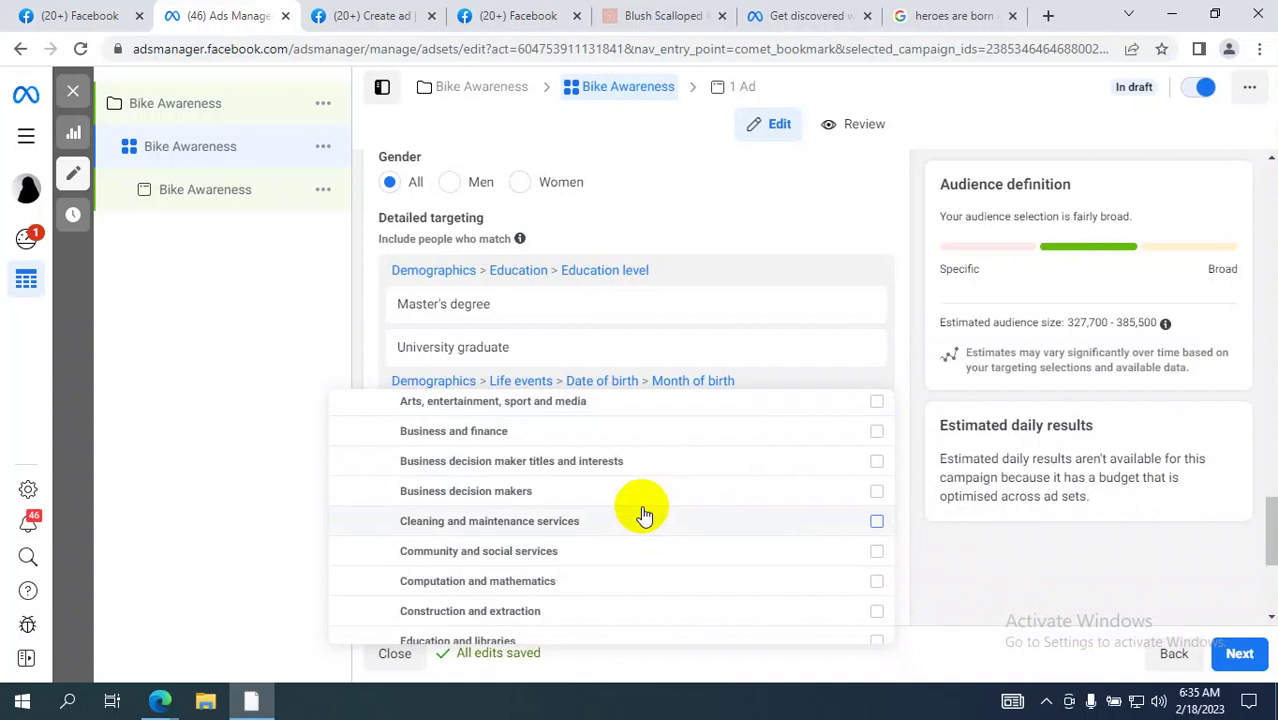
scroll(616, 504, "up", 2)
mouse_move(571, 493)
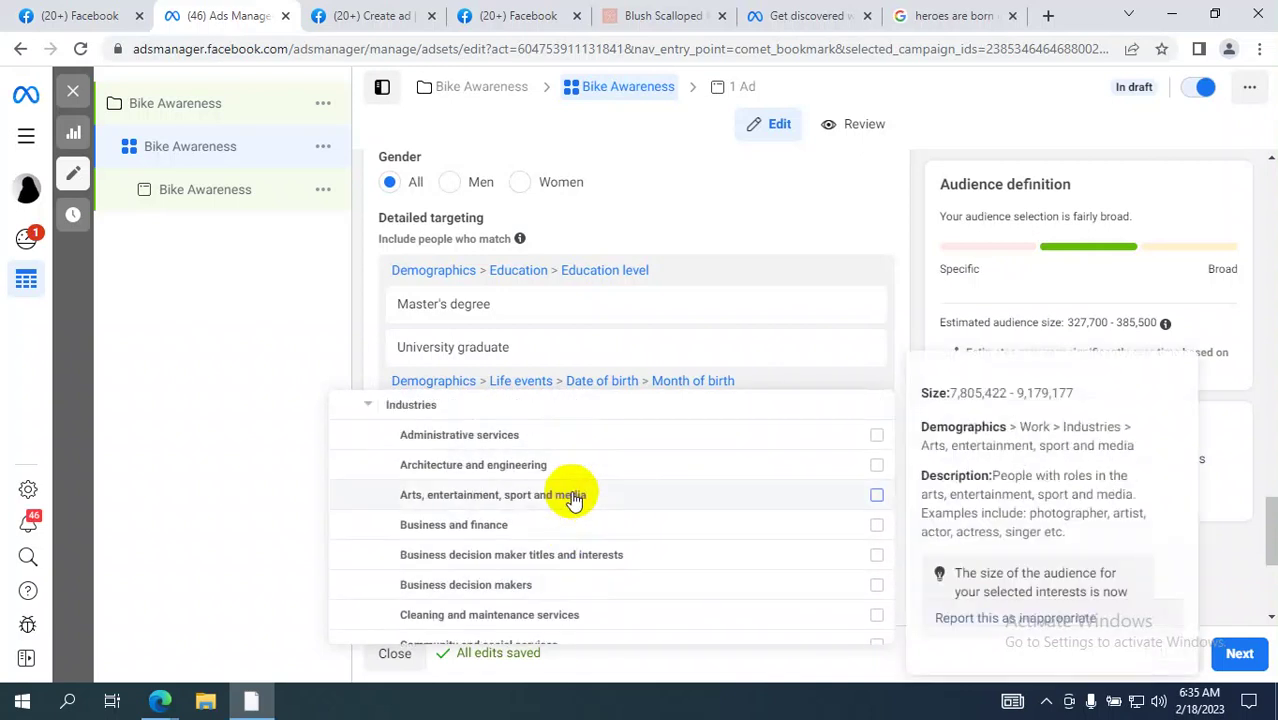
Step: Look through the Industries options down to the small business-to-business entry and return to the start of the list
scroll(573, 500, "down", 5)
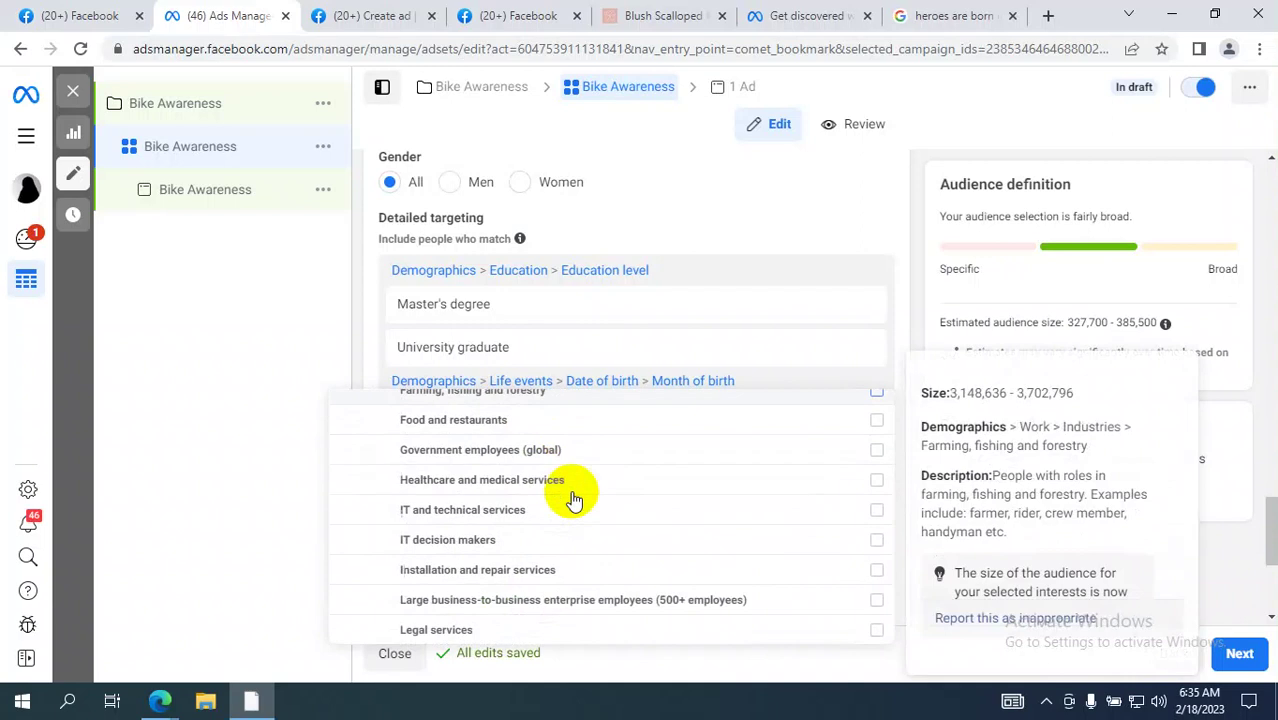
scroll(573, 500, "down", 4)
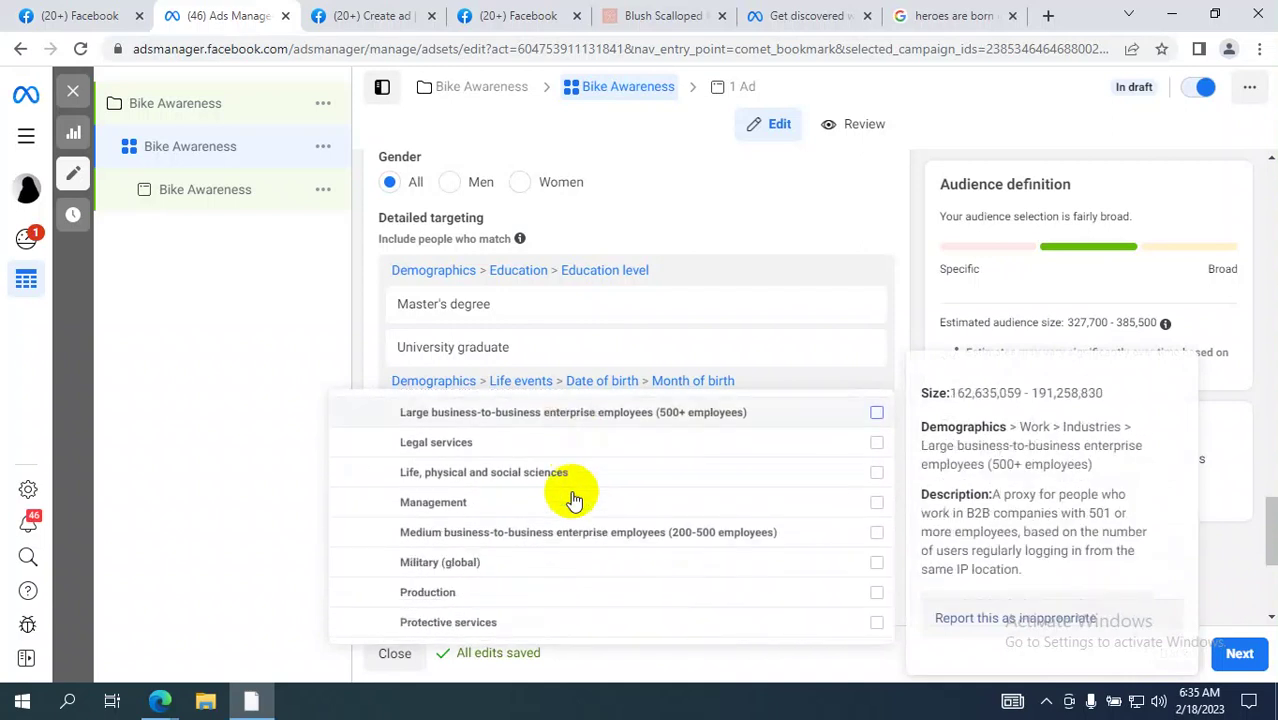
scroll(573, 500, "down", 3)
scroll(573, 500, "up", 5)
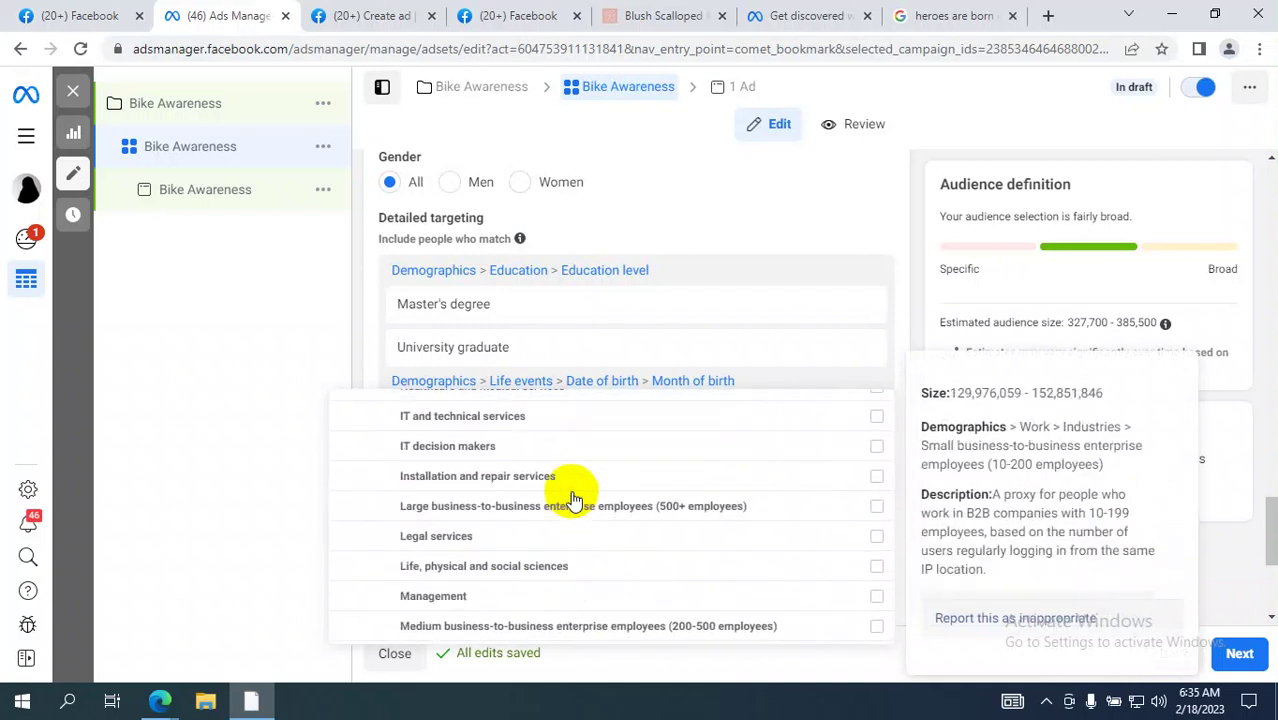
scroll(573, 500, "up", 2)
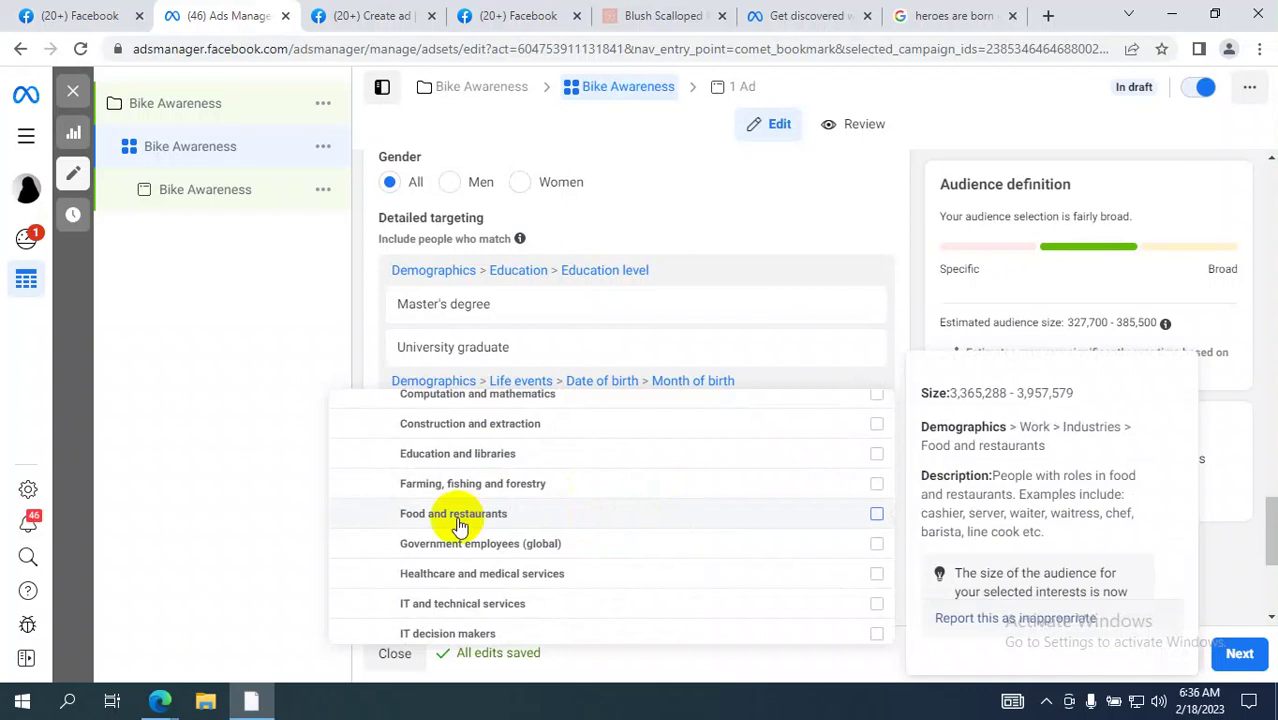
scroll(460, 525, "up", 3)
scroll(460, 525, "up", 3)
scroll(565, 528, "down", 5)
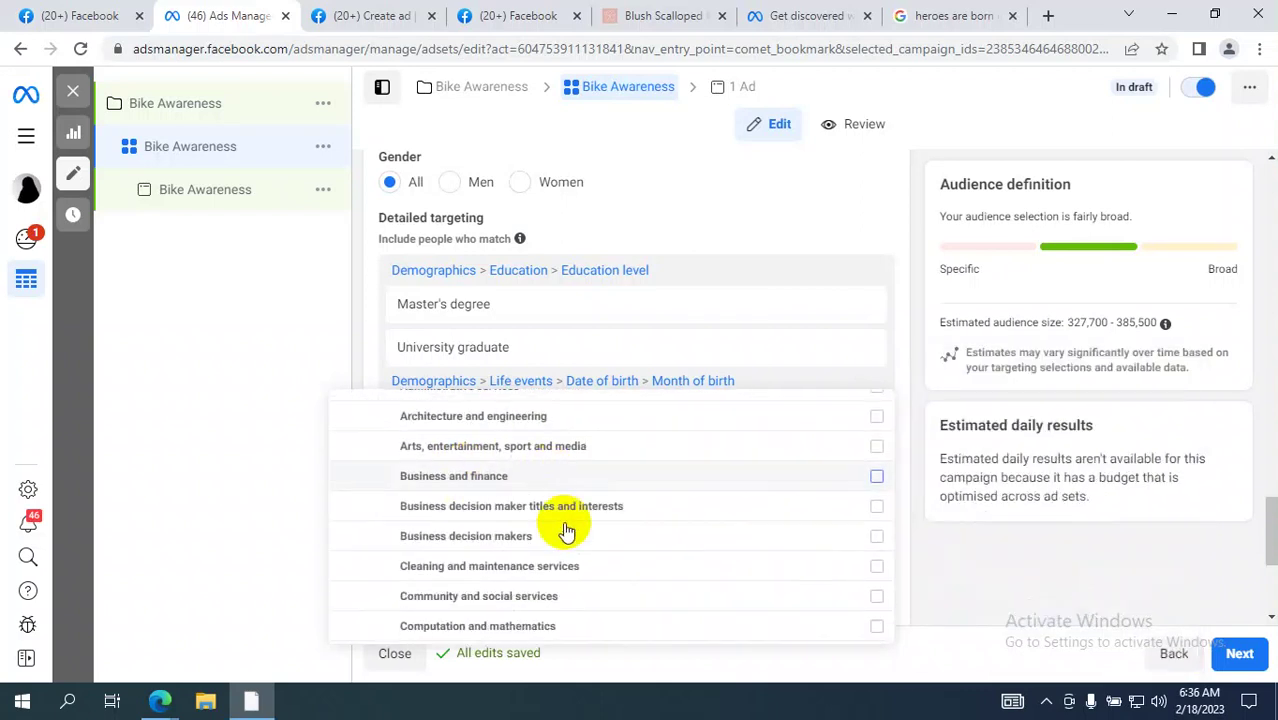
scroll(565, 520, "up", 5)
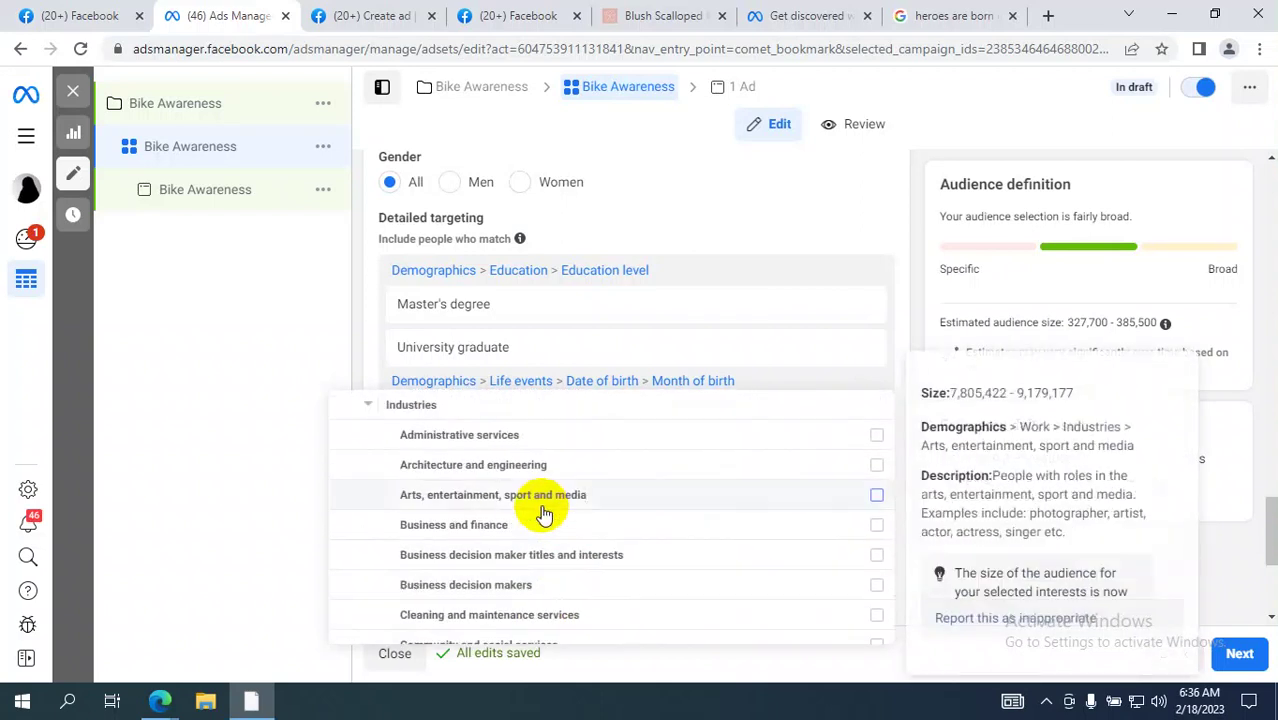
Step: Examine the Food and restaurants industry's description and the neighbouring industry options
scroll(544, 513, "down", 1)
scroll(543, 513, "down", 3)
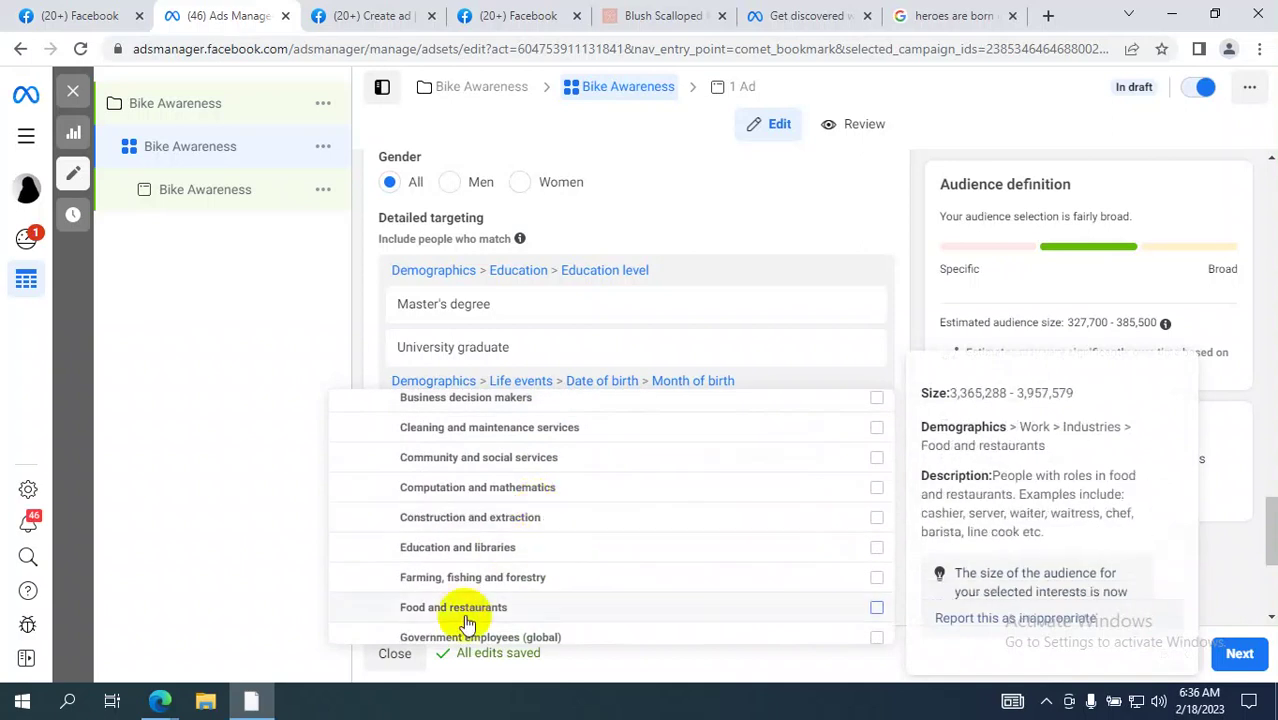
scroll(507, 585, "down", 2)
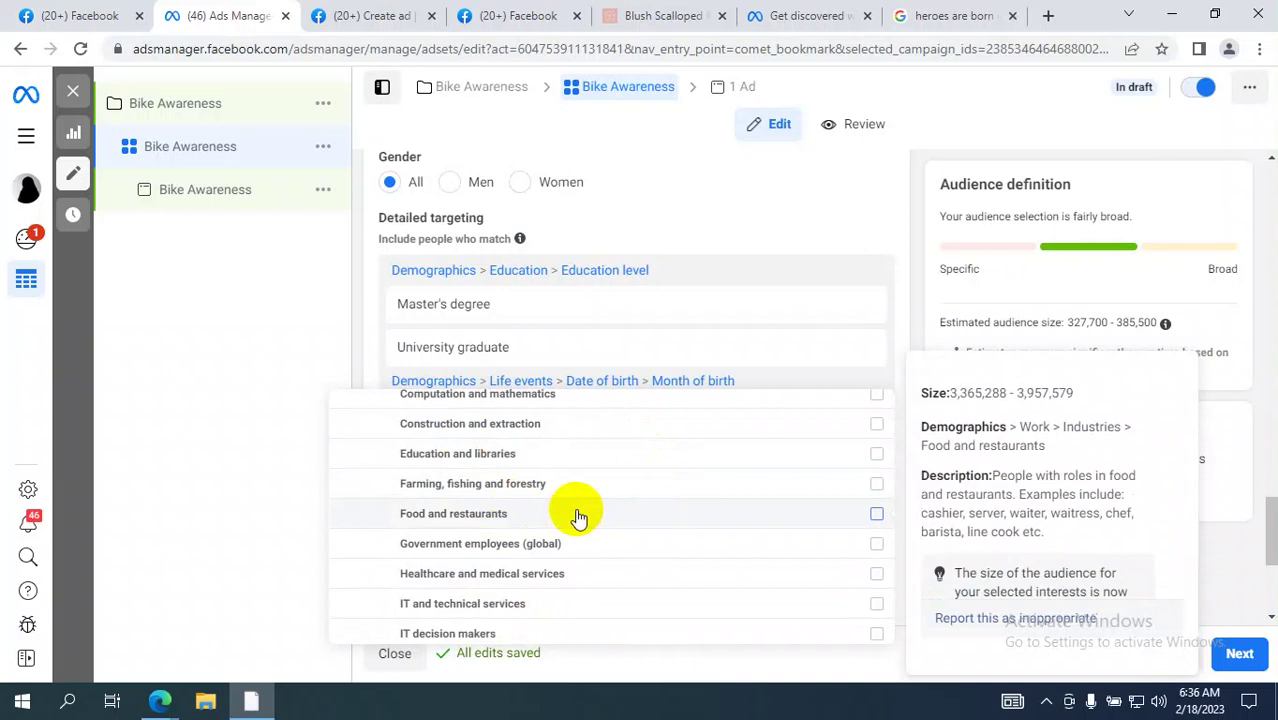
scroll(578, 517, "up", 3)
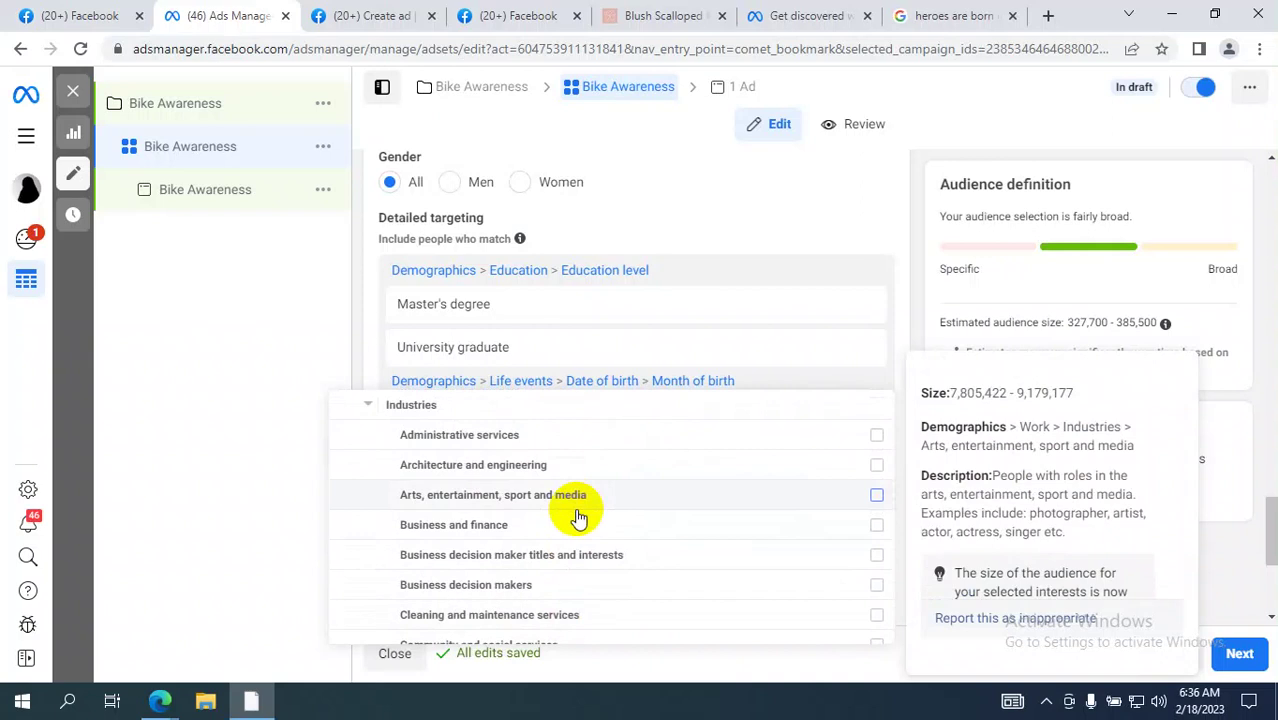
Step: Review the industries from Construction and extraction to Transport and moving, and return to the Food and restaurants entry
scroll(578, 517, "down", 5)
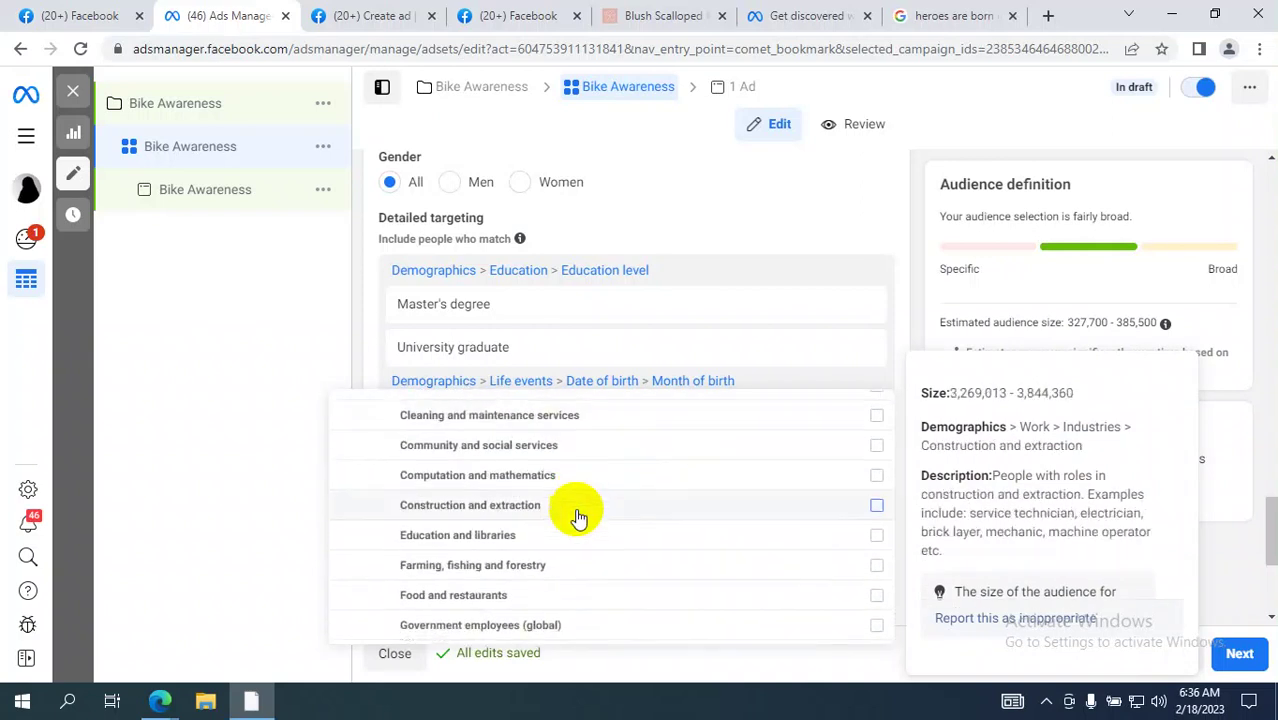
scroll(578, 517, "down", 3)
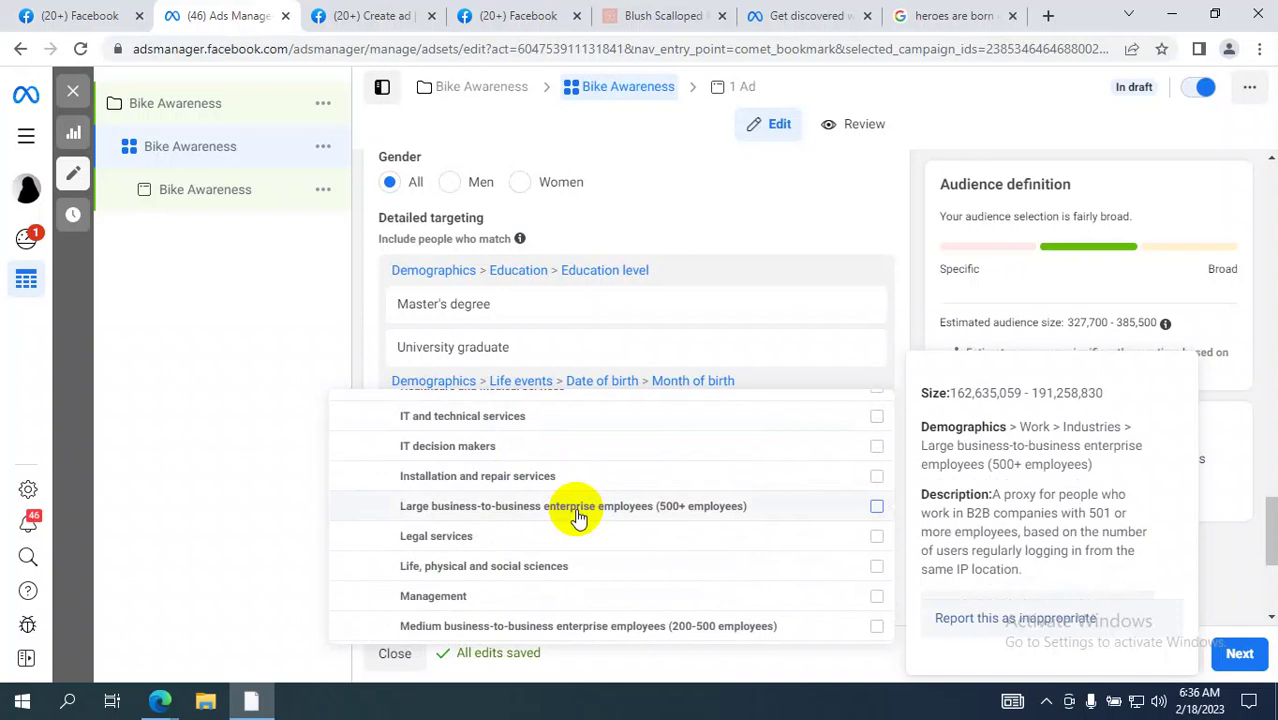
scroll(578, 517, "down", 4)
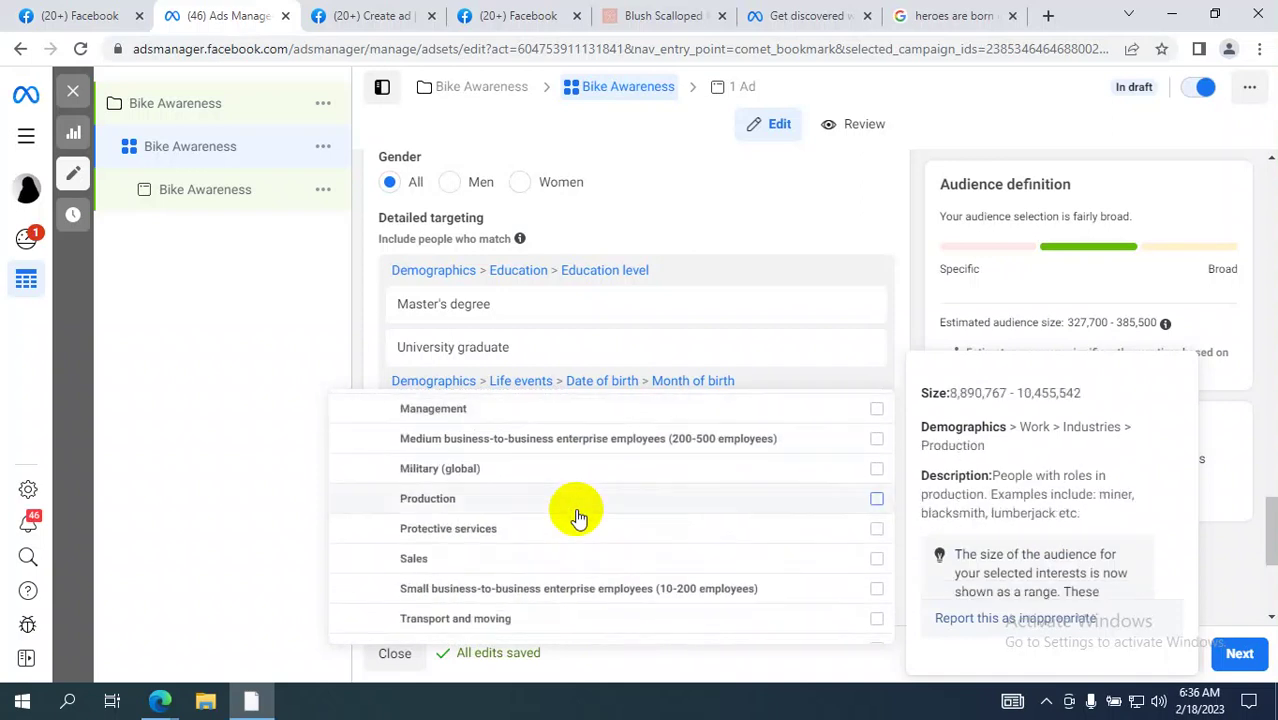
scroll(578, 517, "up", 6)
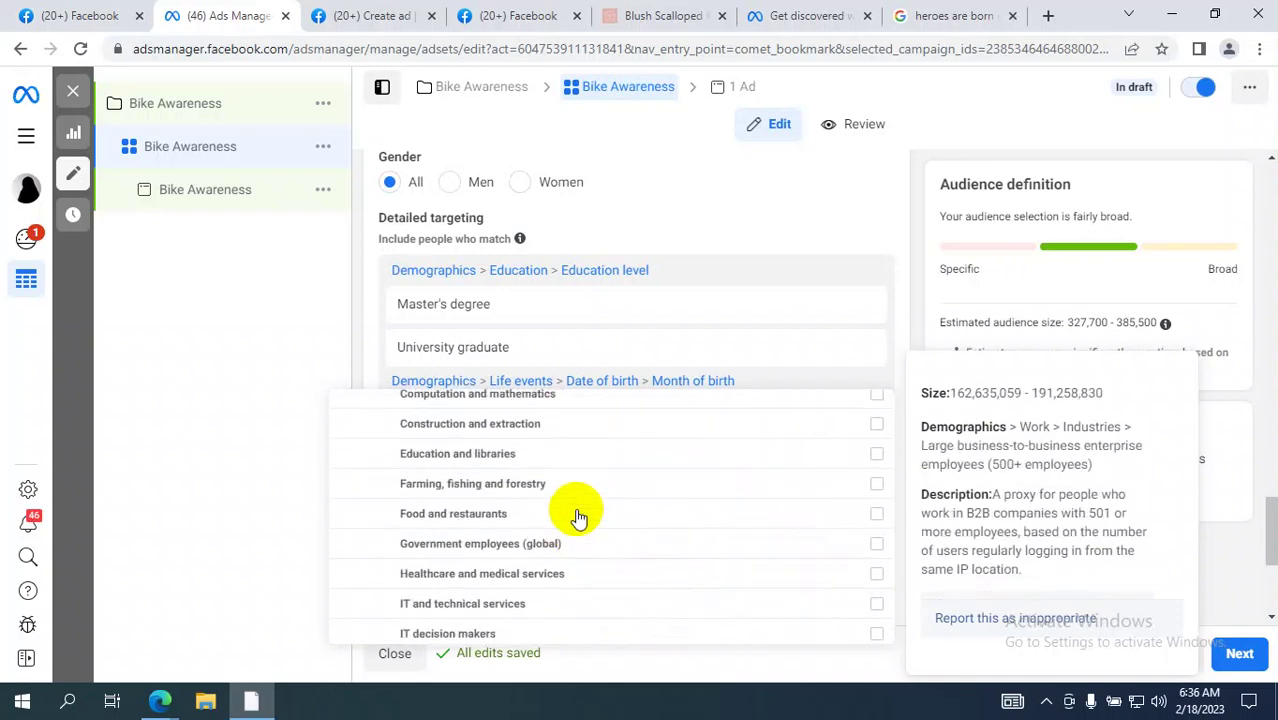
scroll(578, 517, "up", 1)
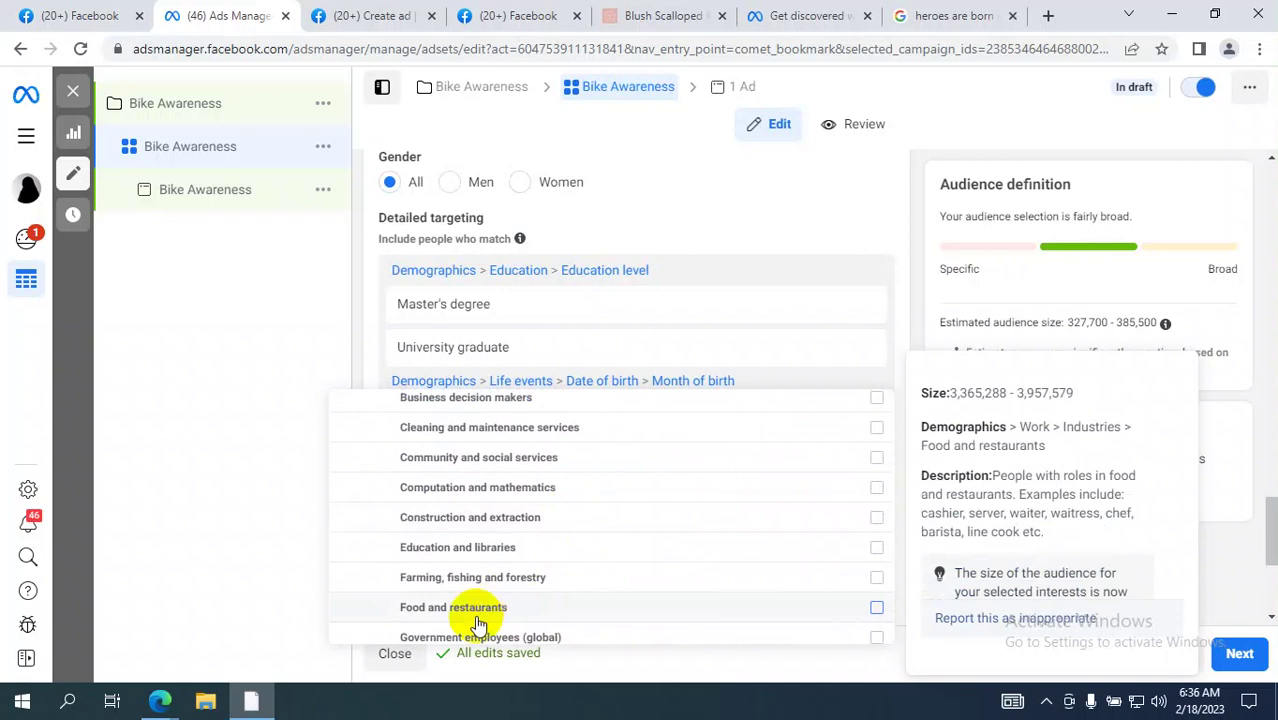
scroll(503, 607, "down", 1)
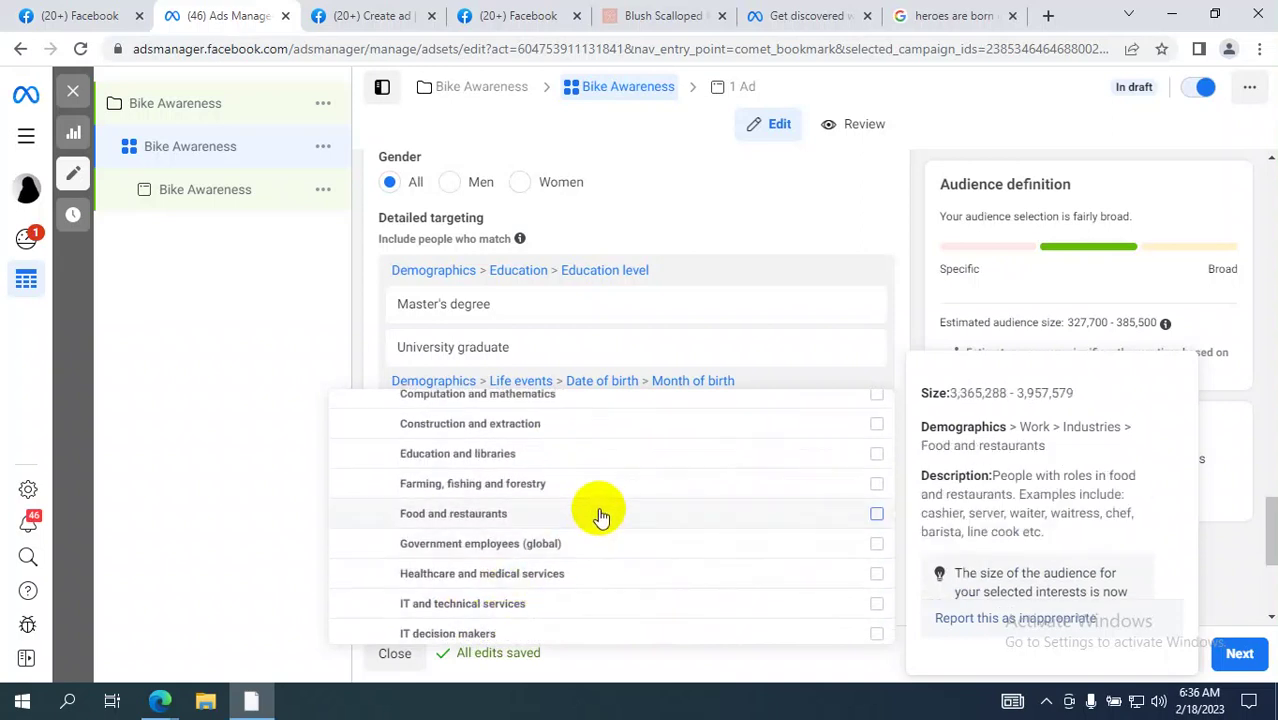
scroll(559, 519, "up", 2)
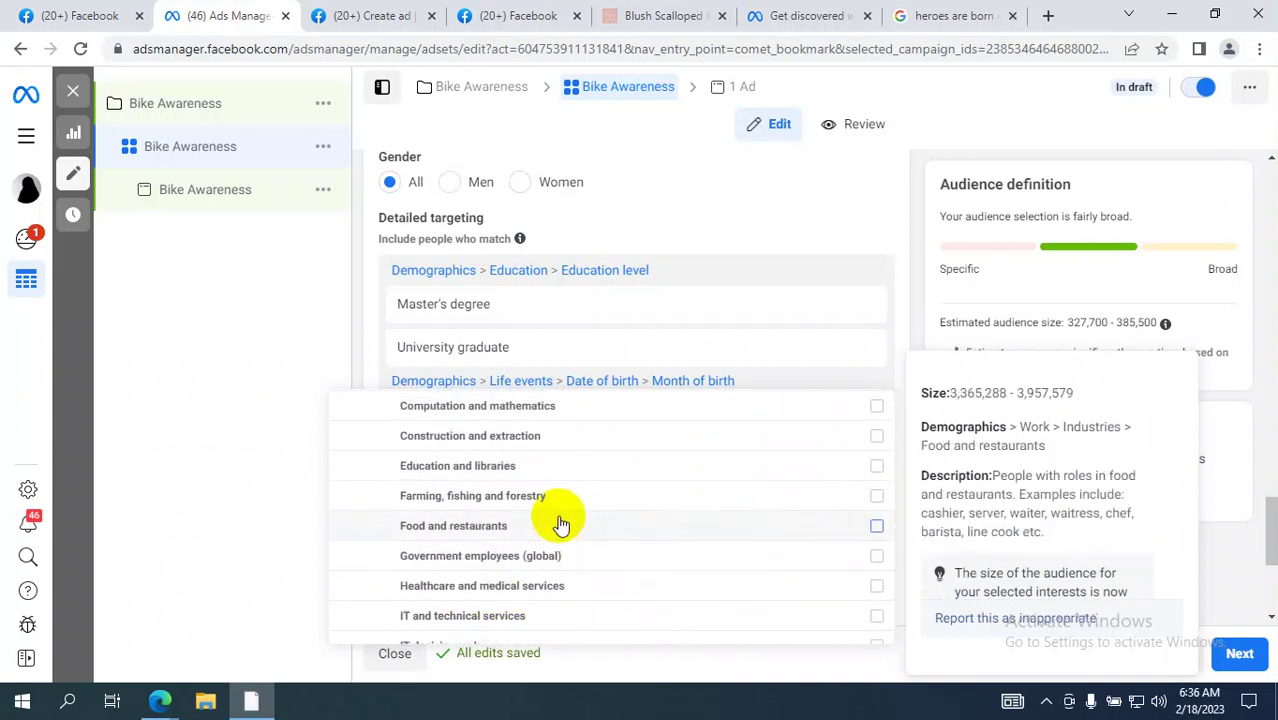
Step: Review the Work industries once more, from Cleaning and maintenance services down to Transport and moving
scroll(559, 522, "up", 1)
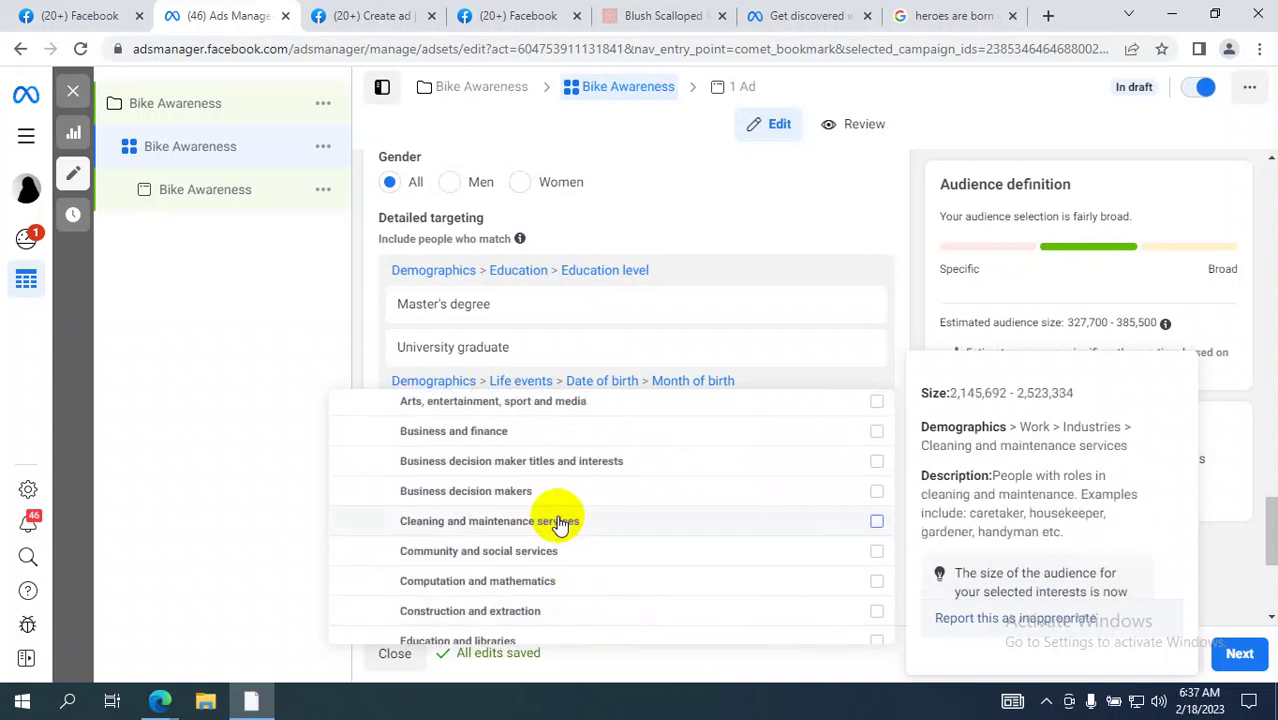
scroll(559, 522, "up", 1)
scroll(559, 522, "down", 3)
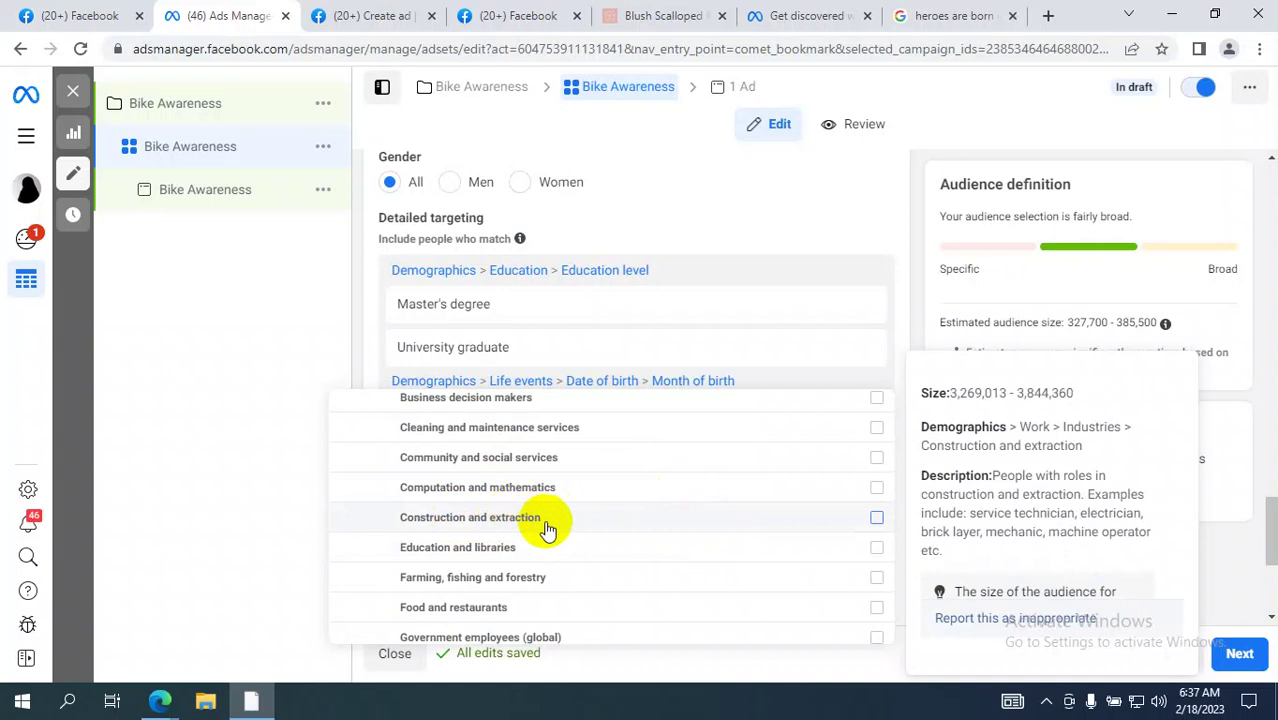
scroll(547, 529, "down", 5)
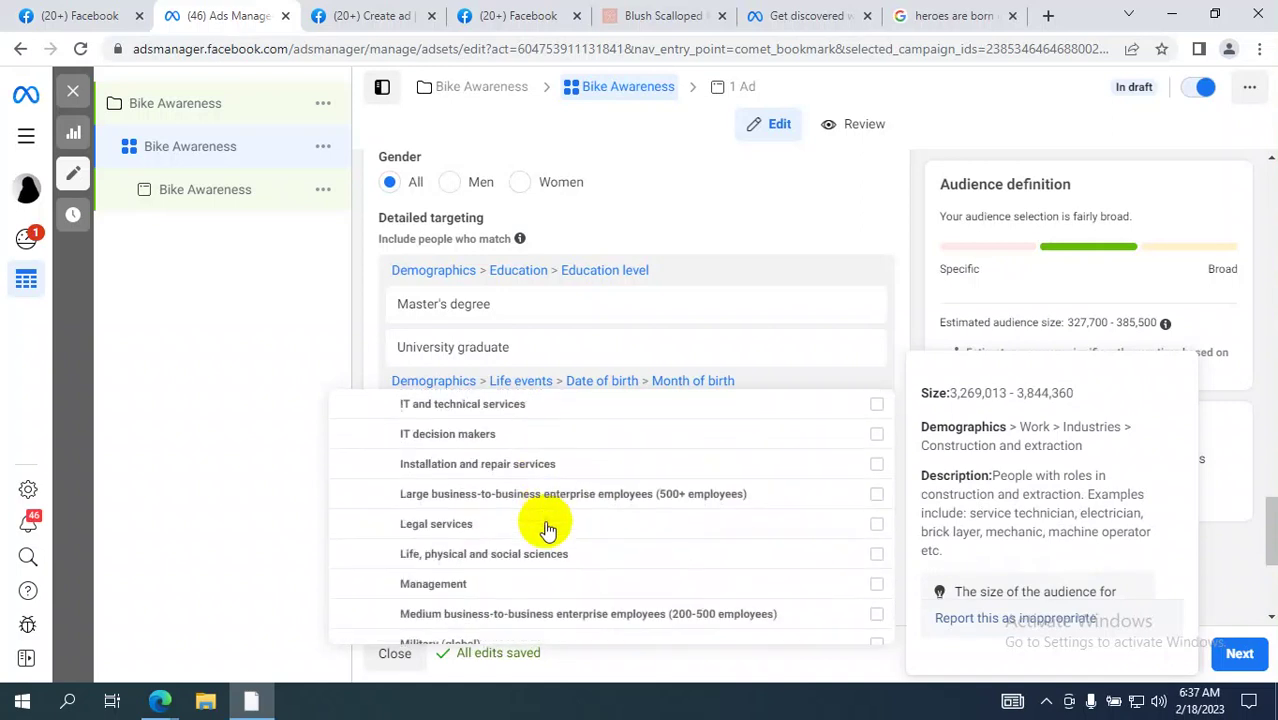
scroll(547, 529, "down", 2)
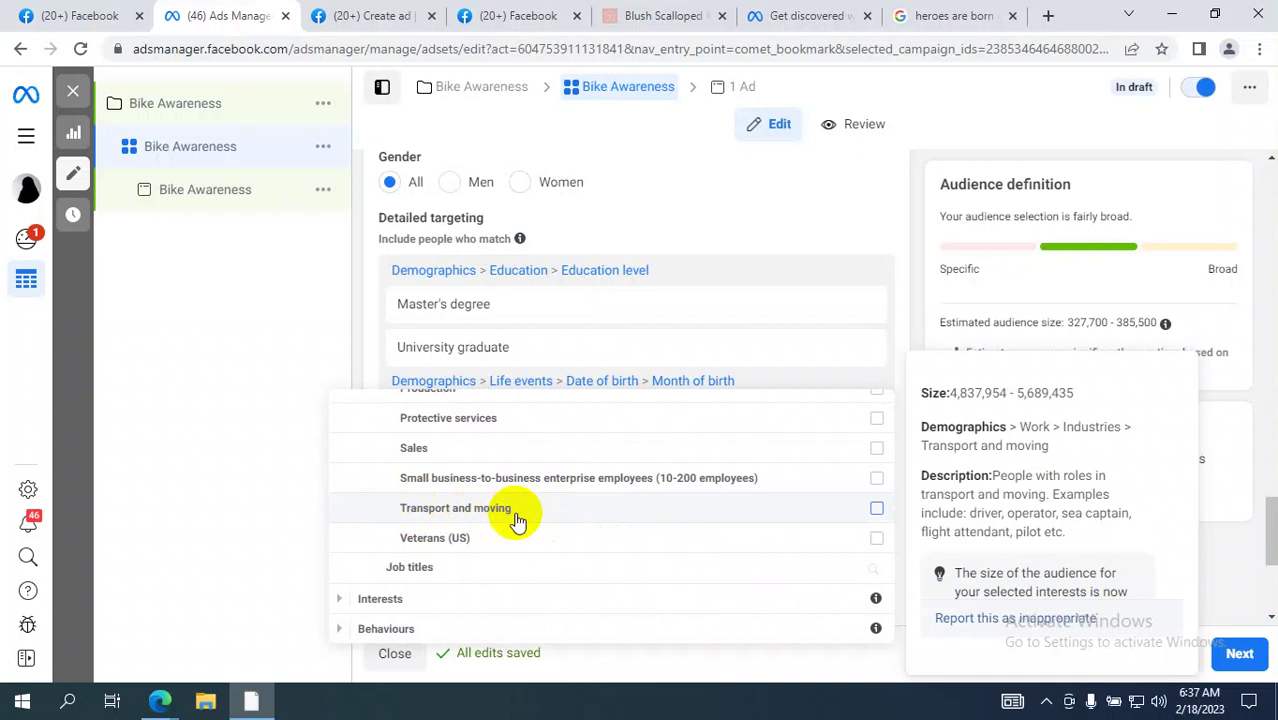
Step: Expand Interests and its Business and industry category, and look through the options from Advertising to Small business
left_click(343, 600)
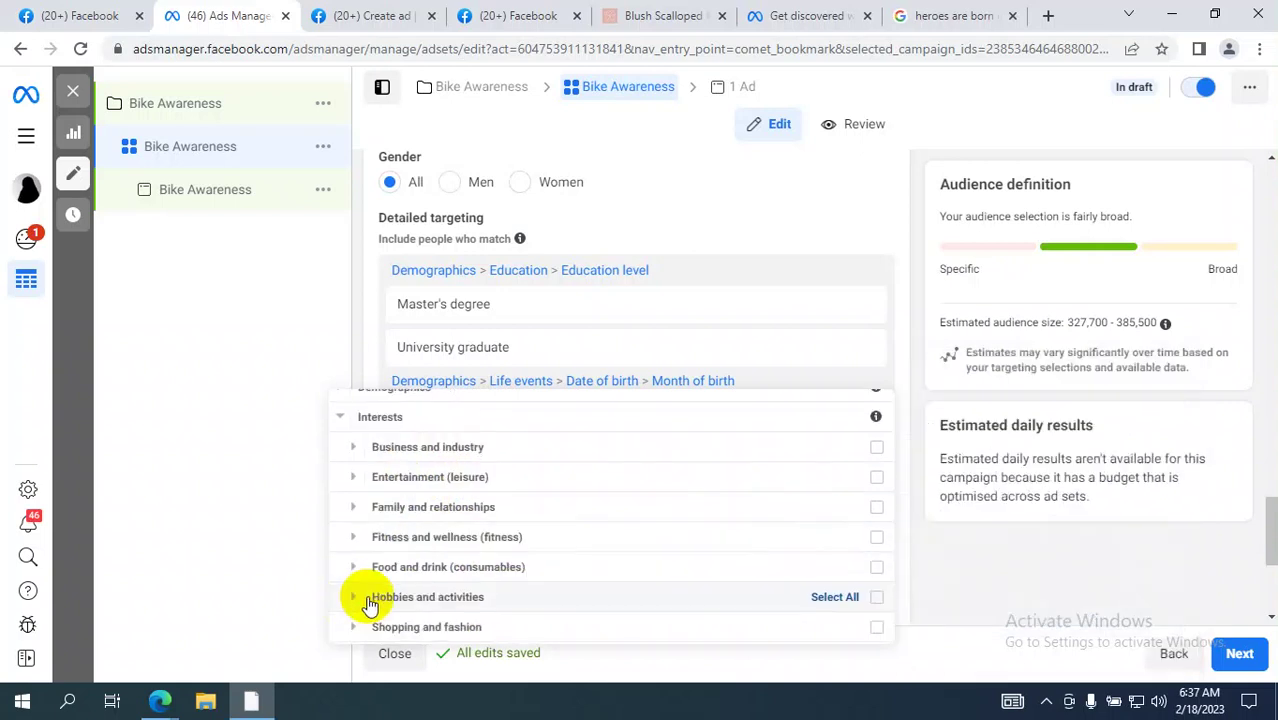
left_click(369, 434)
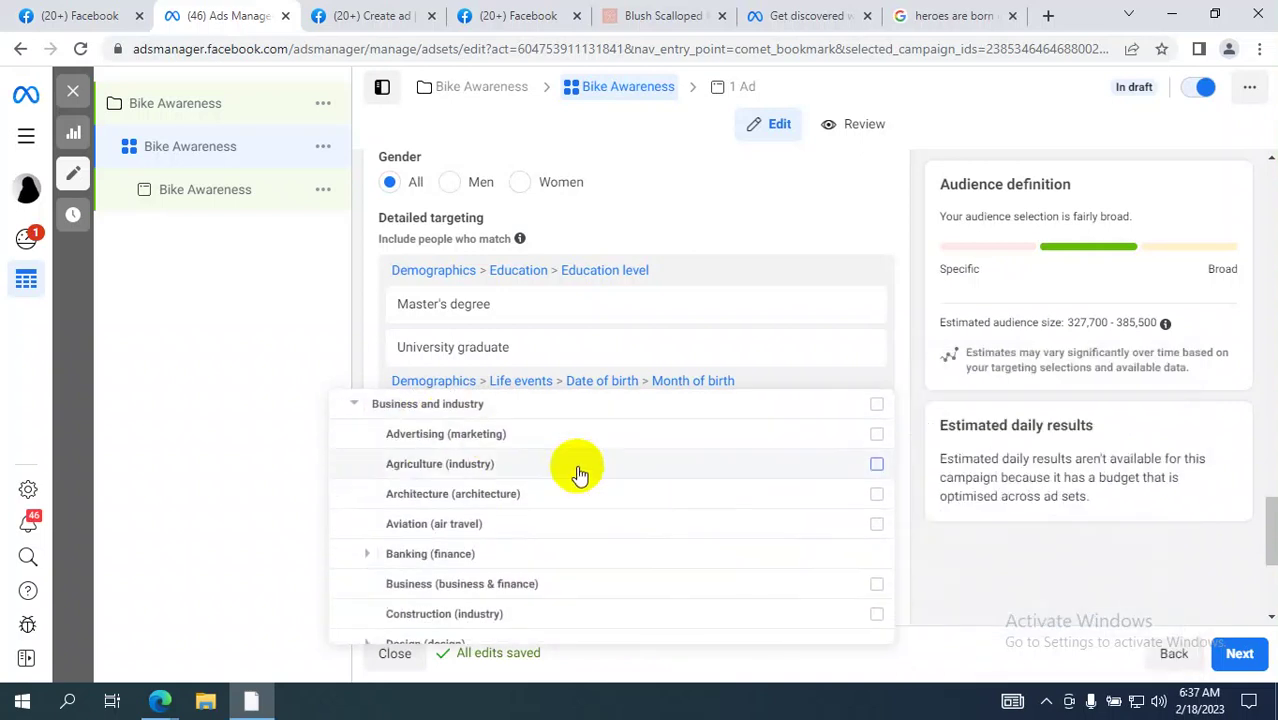
scroll(593, 480, "down", 1)
scroll(590, 476, "up", 1)
scroll(590, 476, "up", 1)
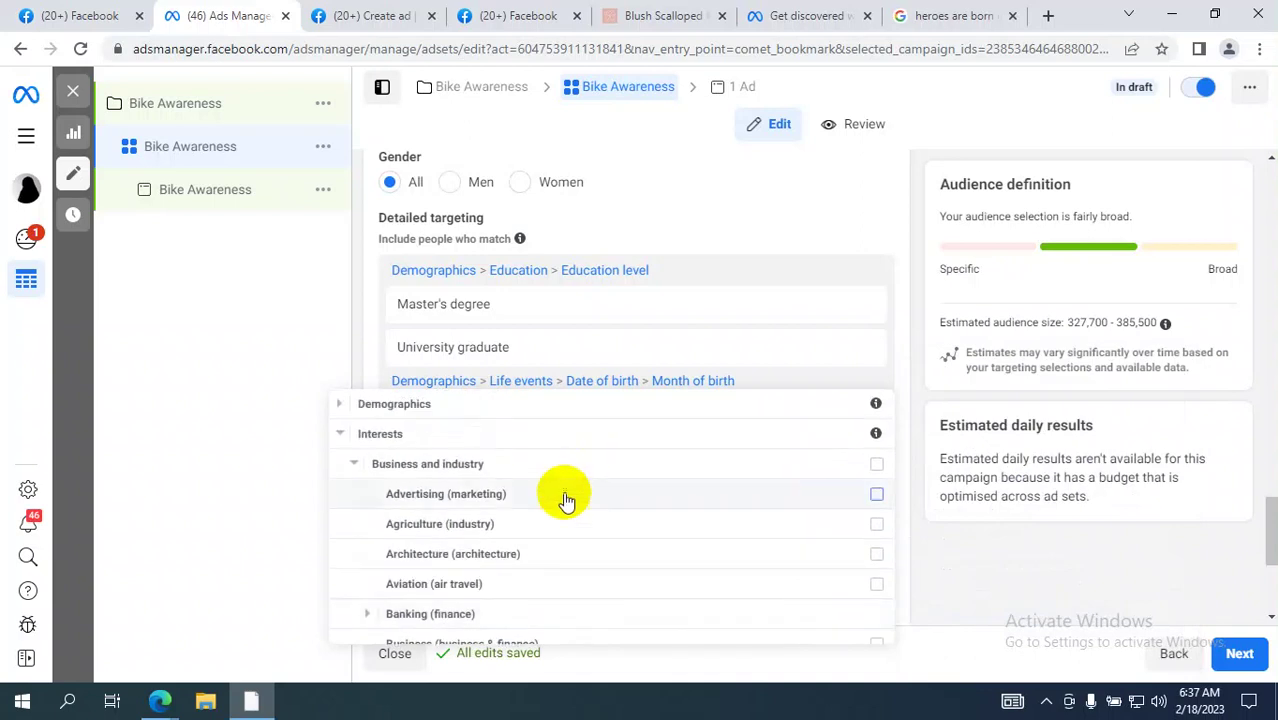
scroll(562, 502, "down", 2)
scroll(562, 507, "down", 5)
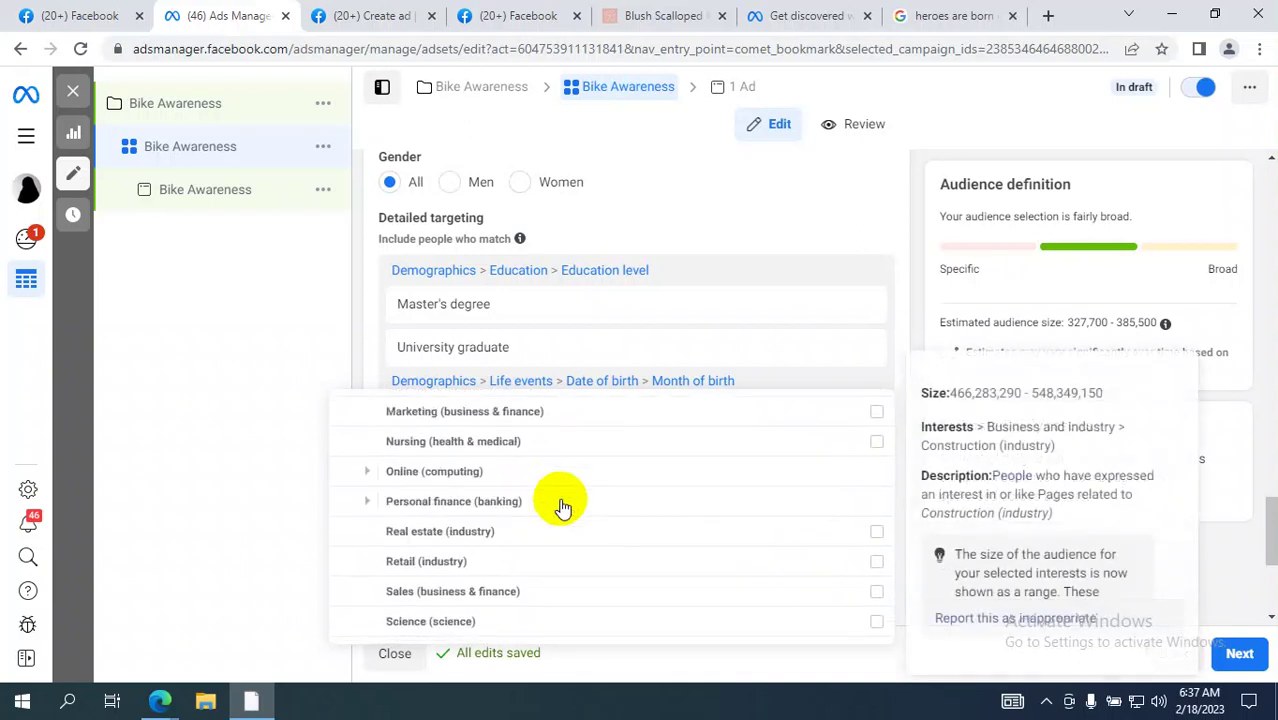
scroll(562, 505, "down", 1)
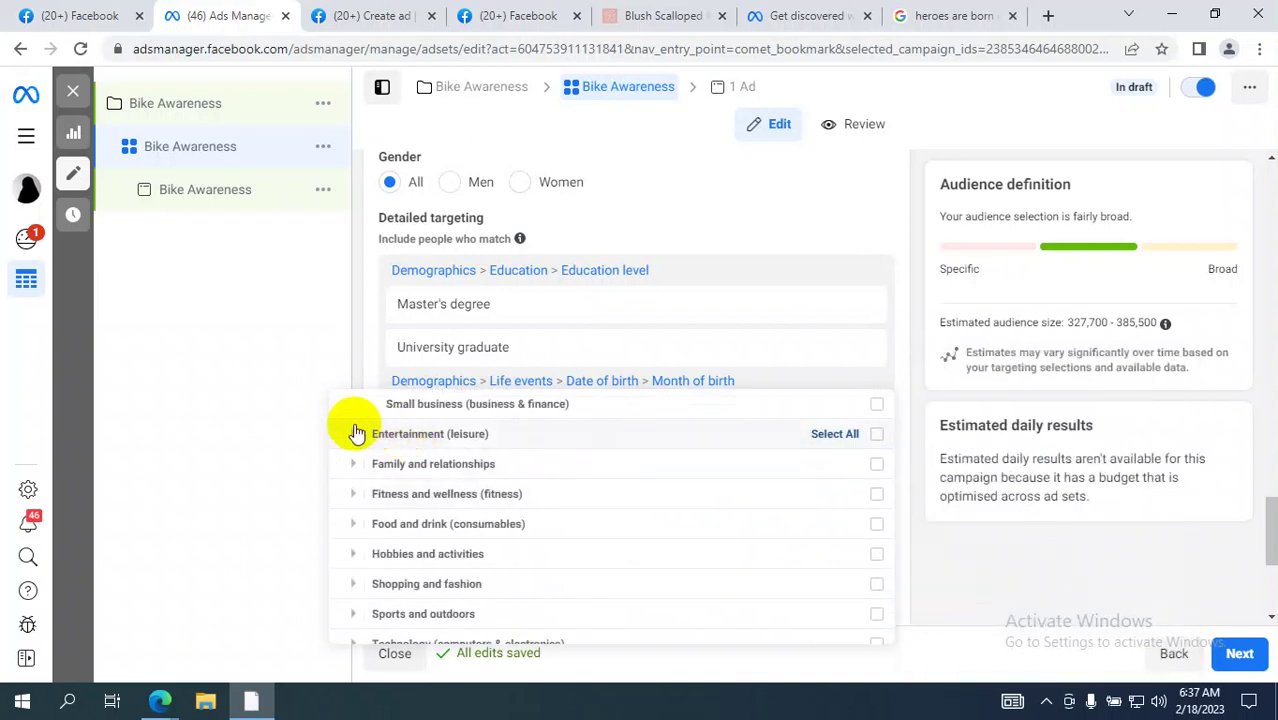
Step: Expand Entertainment and its Games group, and examine the game interests, including the Online games description
left_click(352, 430)
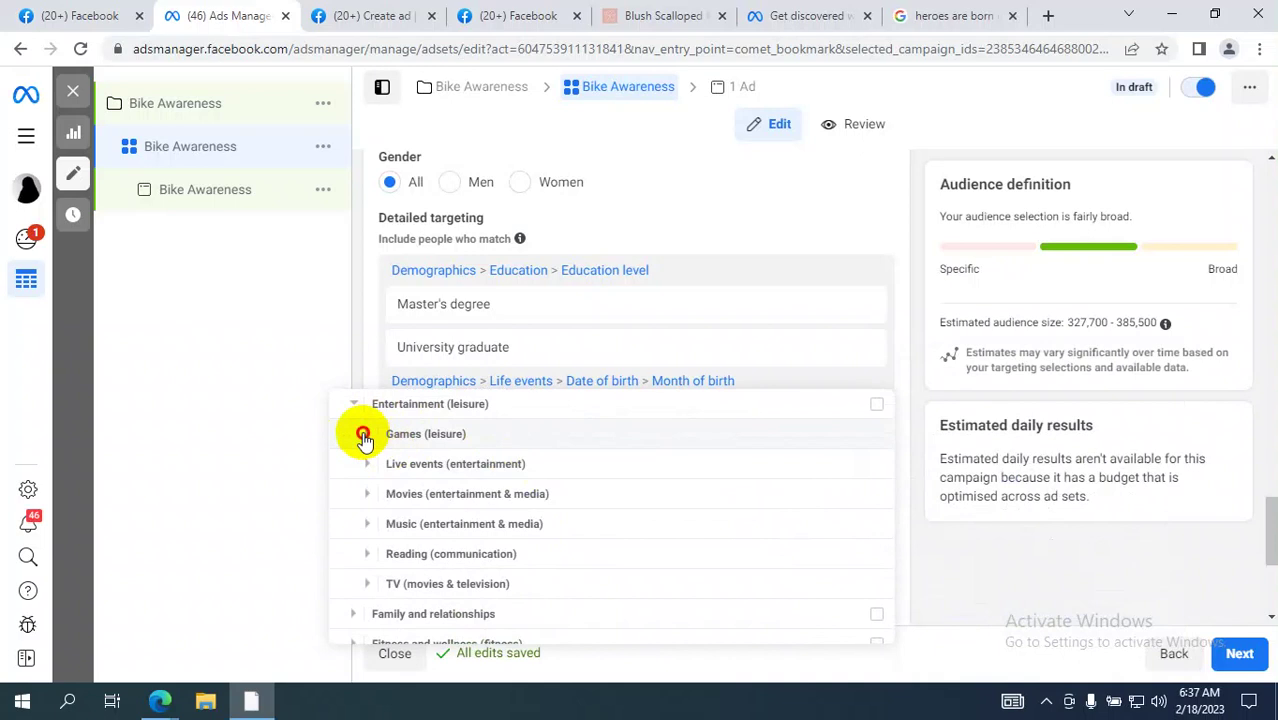
left_click(364, 436)
scroll(475, 525, "down", 2)
mouse_move(480, 528)
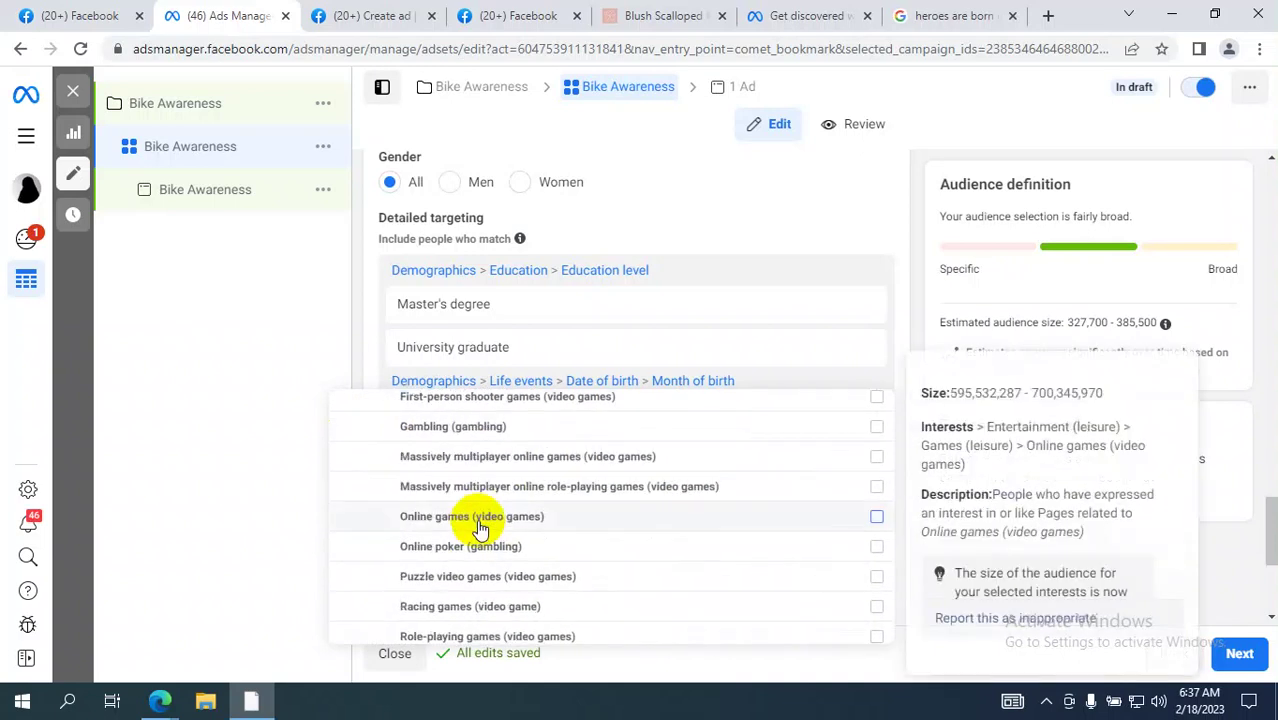
scroll(478, 522, "down", 4)
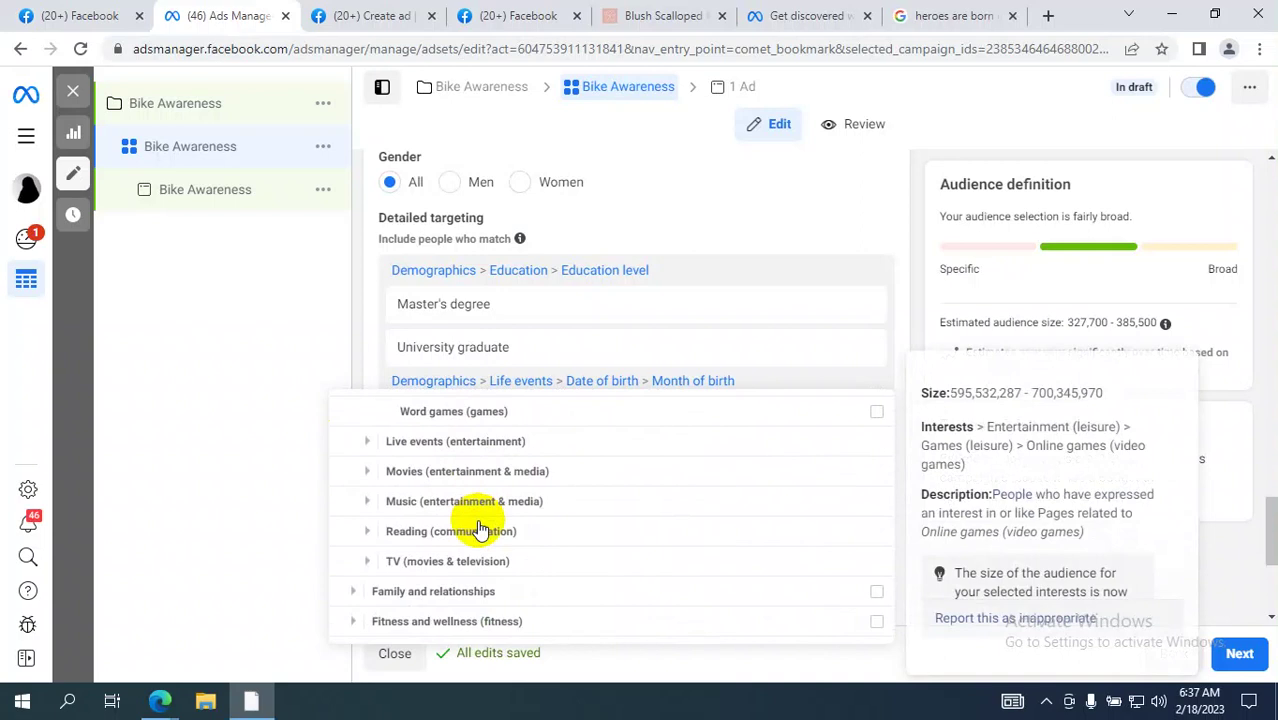
Step: Expand Live events under Entertainment and examine its interests, including the Concerts and Music festivals descriptions
left_click(369, 441)
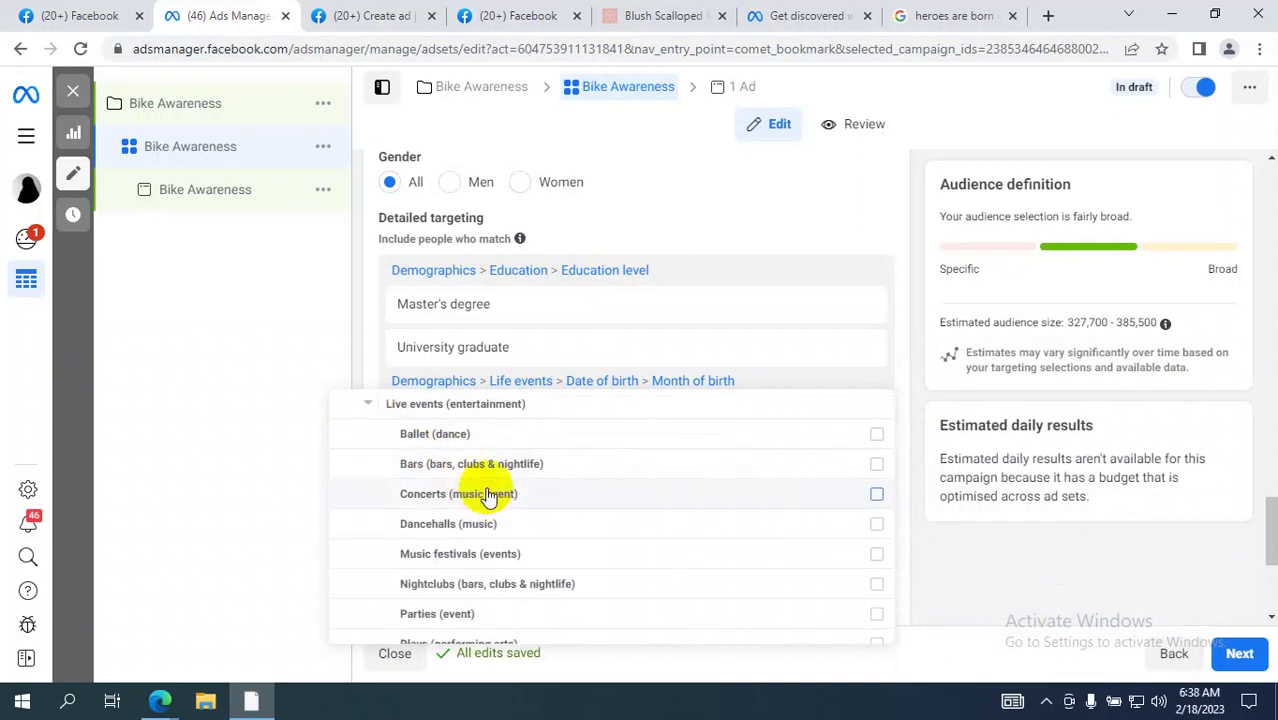
scroll(490, 503, "down", 1)
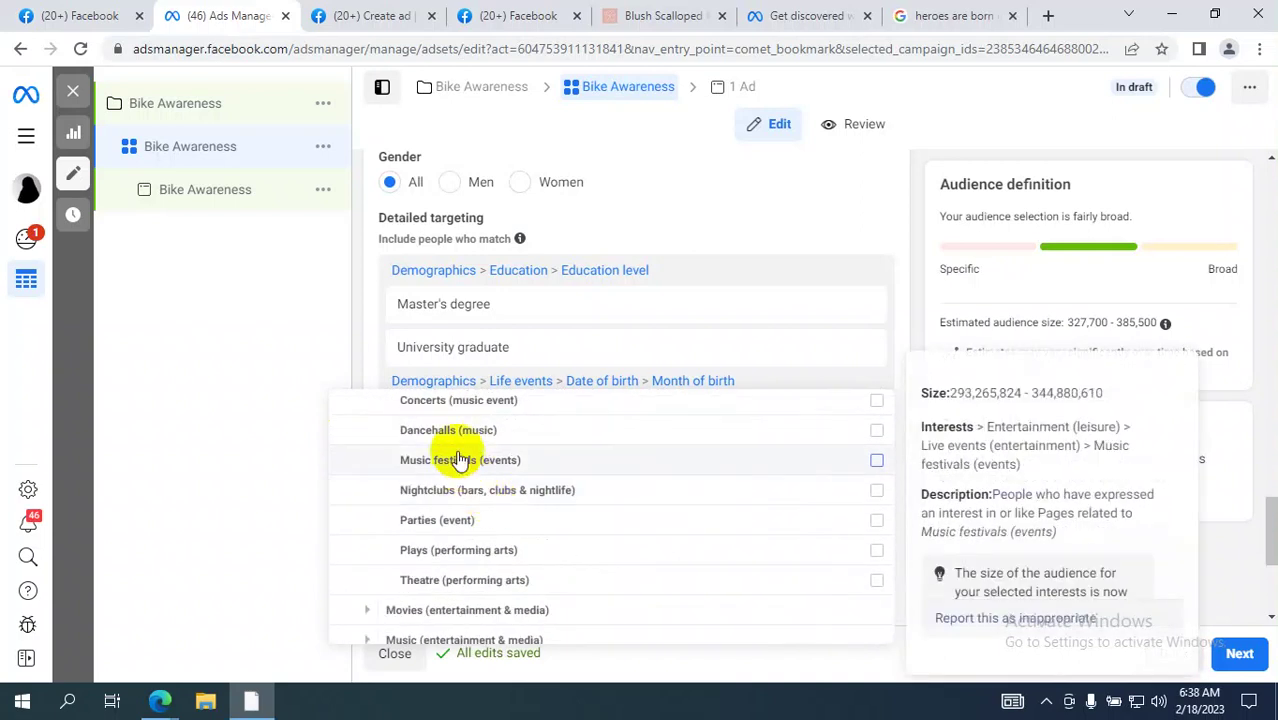
scroll(460, 458, "up", 1)
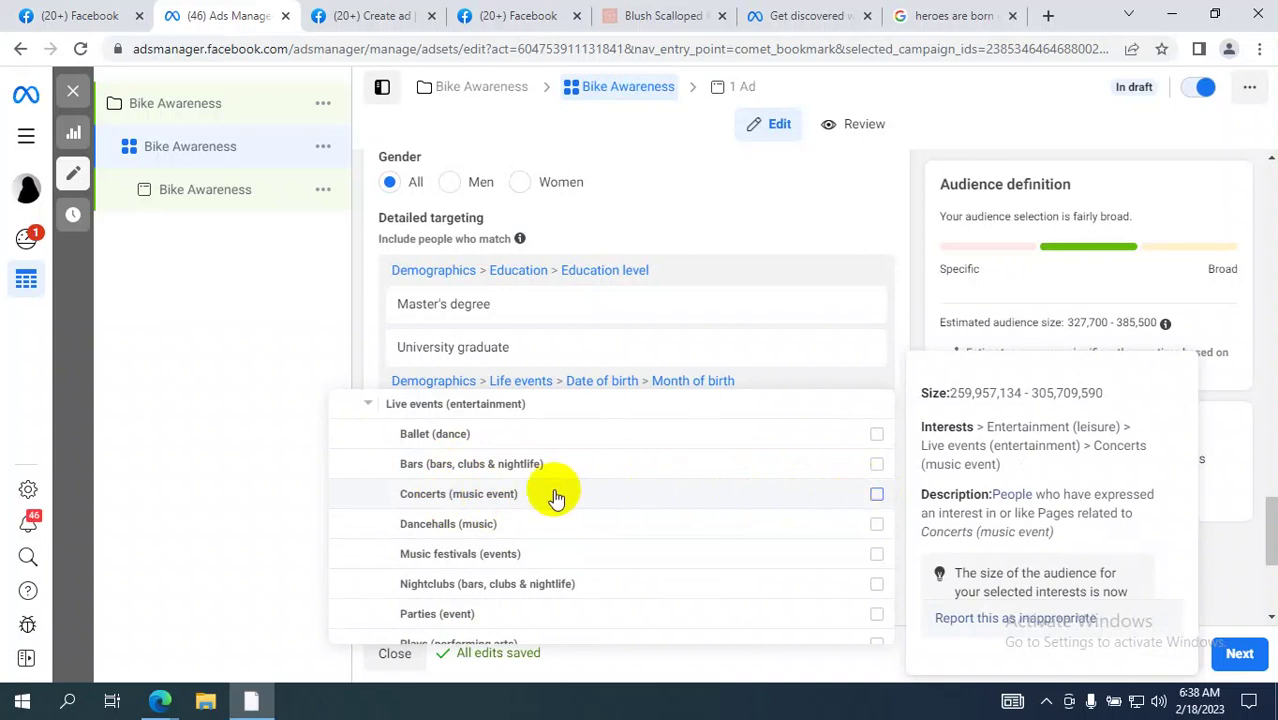
scroll(680, 513, "down", 3)
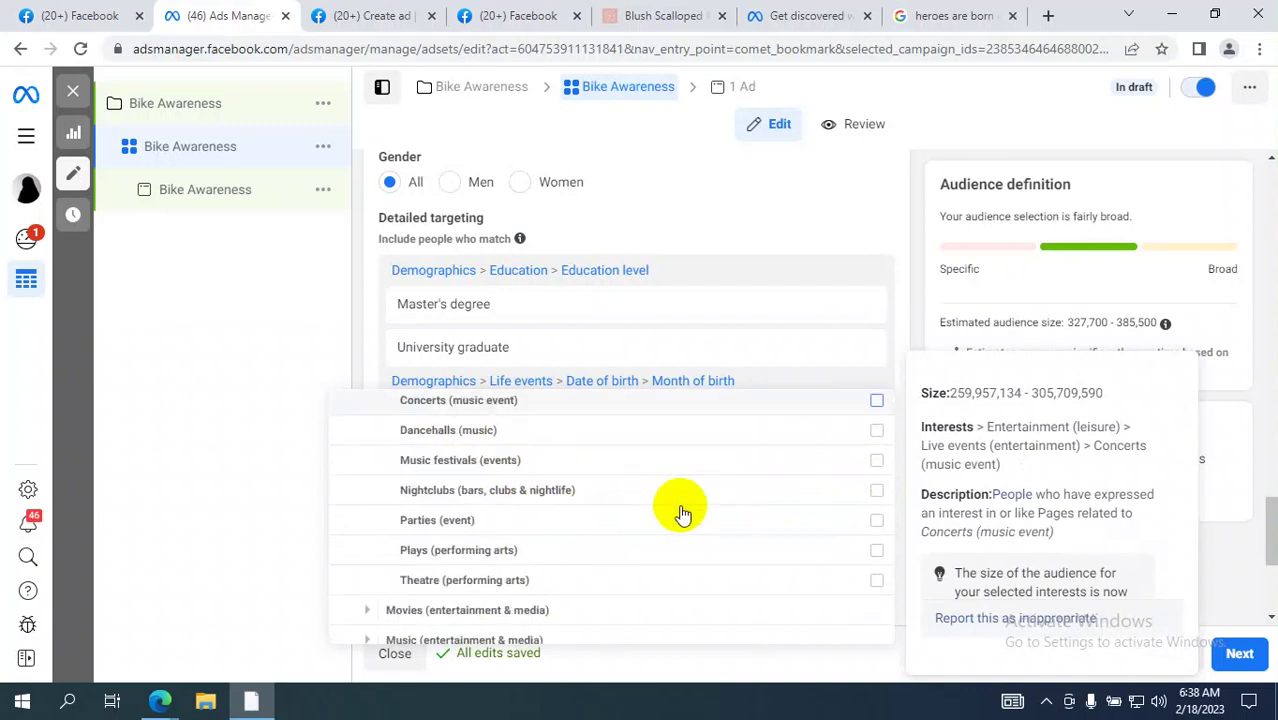
Step: Expand the Movies and Music groups under Entertainment and look through their genres
left_click(400, 517)
scroll(601, 524, "down", 1)
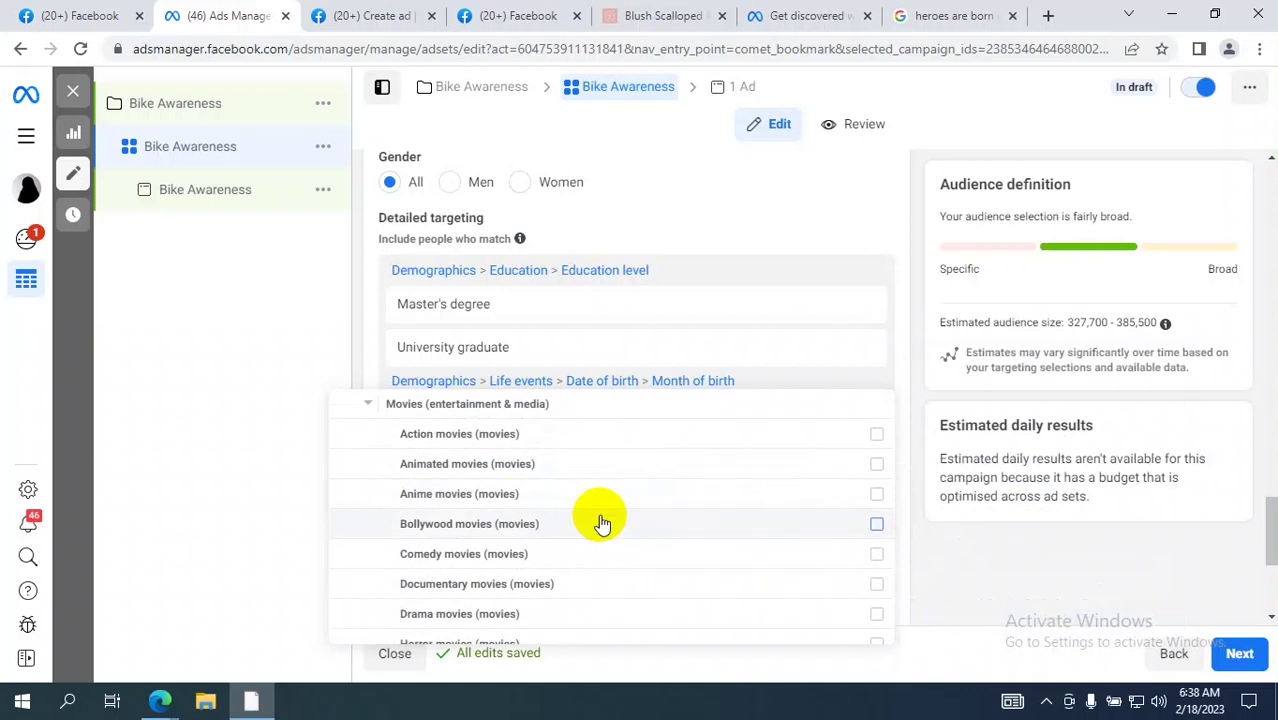
scroll(601, 524, "down", 4)
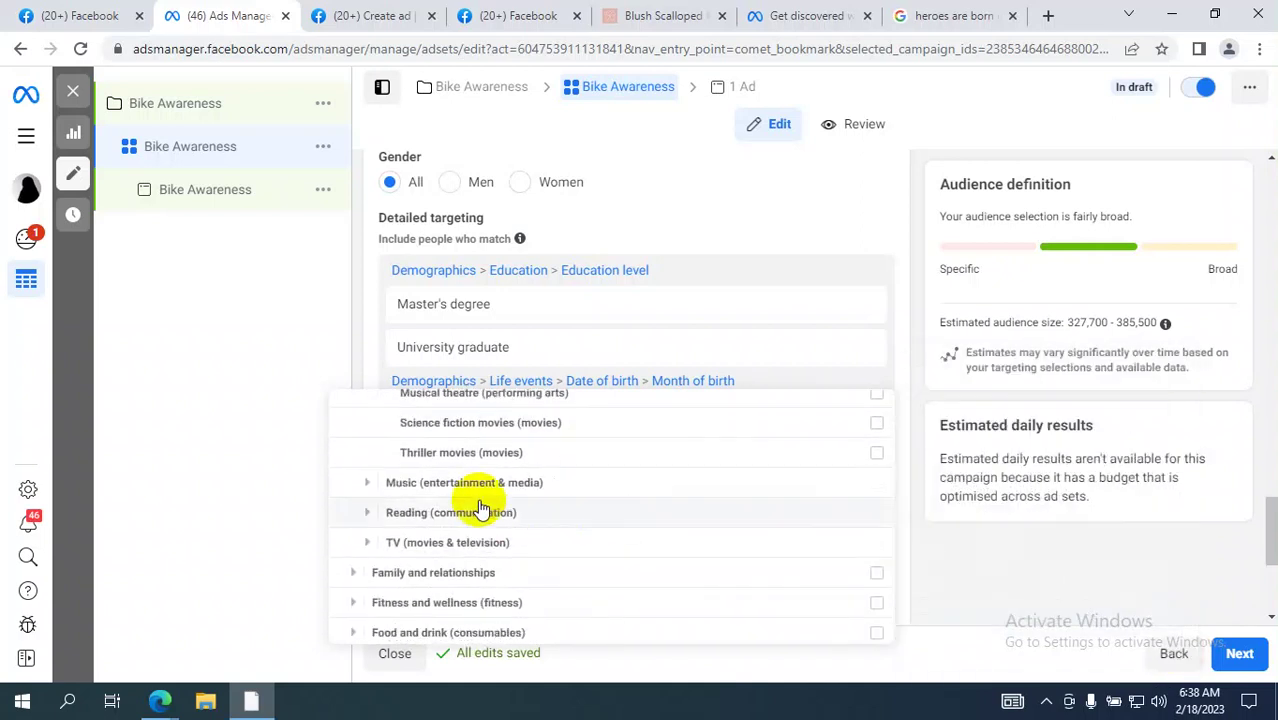
scroll(478, 484, "up", 3)
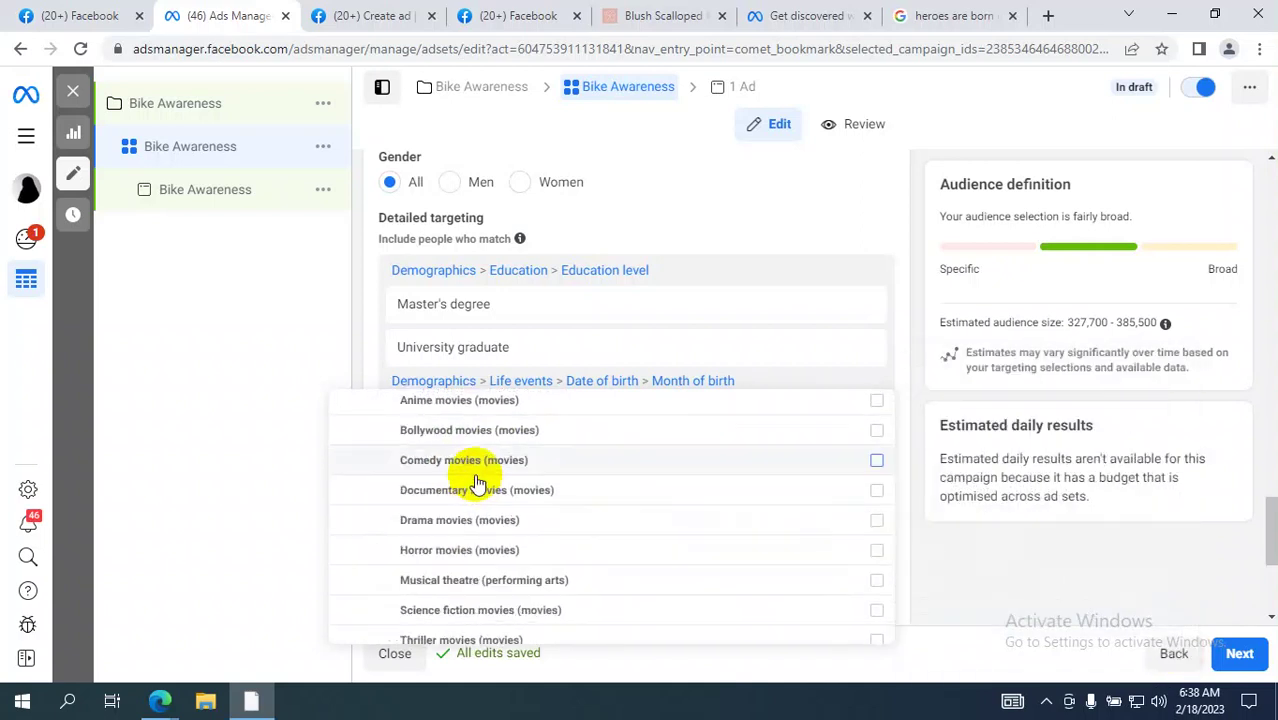
scroll(478, 484, "down", 4)
scroll(440, 484, "up", 2)
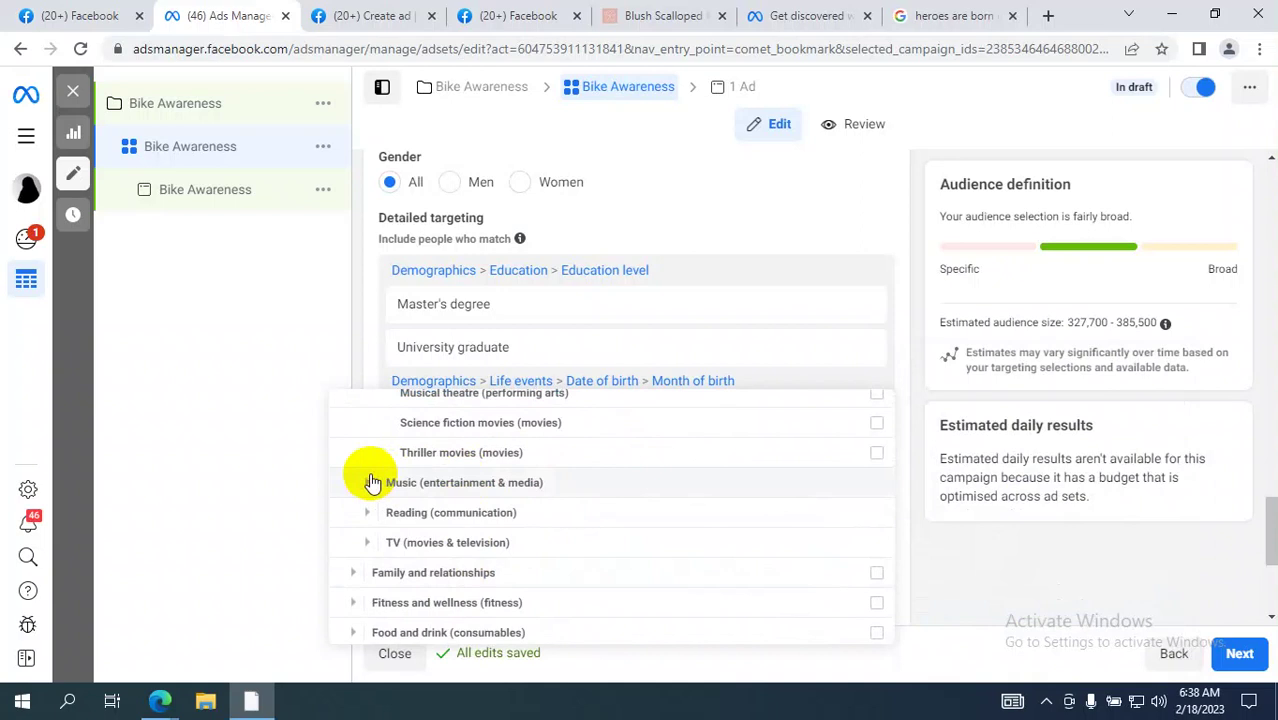
left_click(372, 483)
scroll(380, 500, "down", 4)
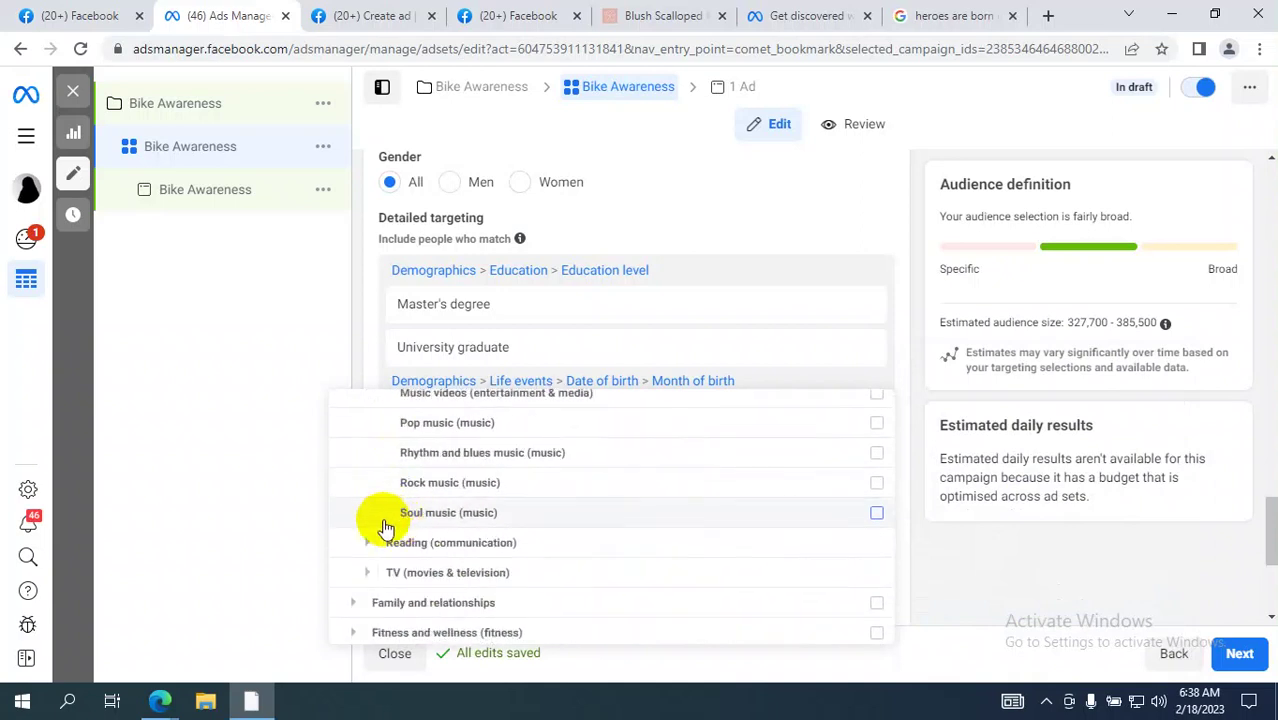
Step: Expand Reading under Entertainment and examine its publication interests, including the E-books and Magazines descriptions
left_click(371, 540)
scroll(540, 510, "down", 6)
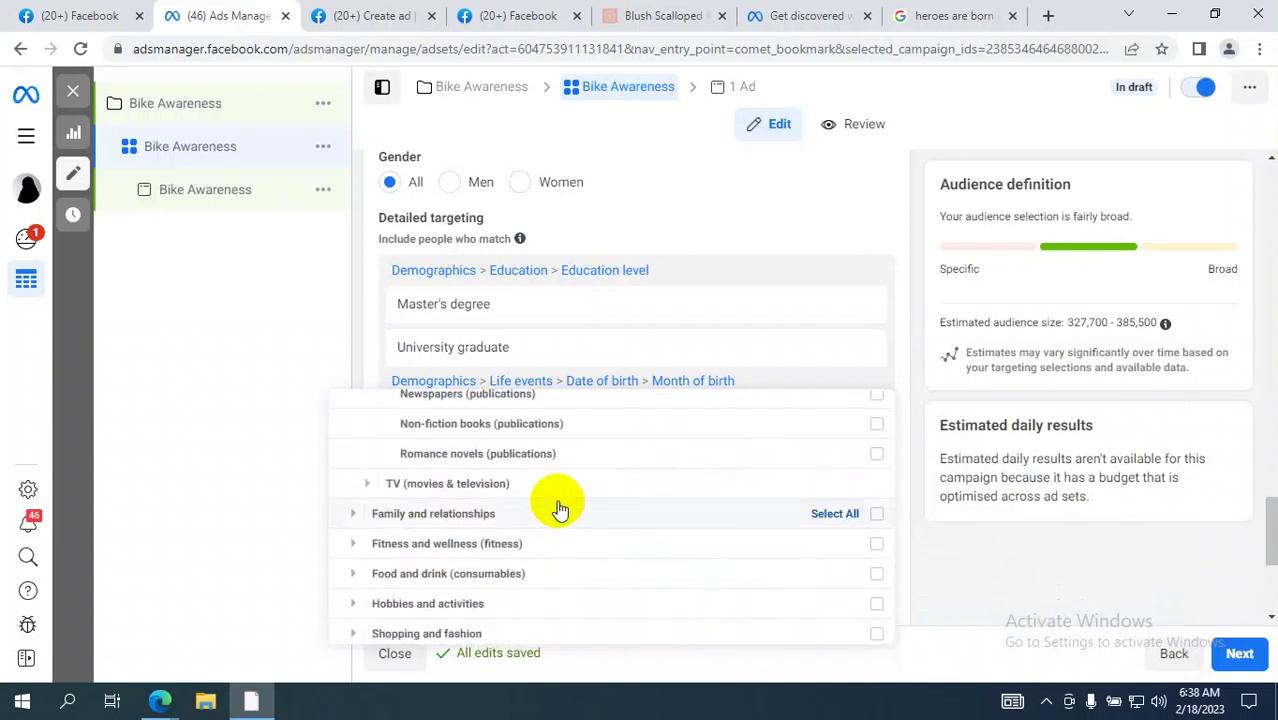
scroll(560, 510, "up", 3)
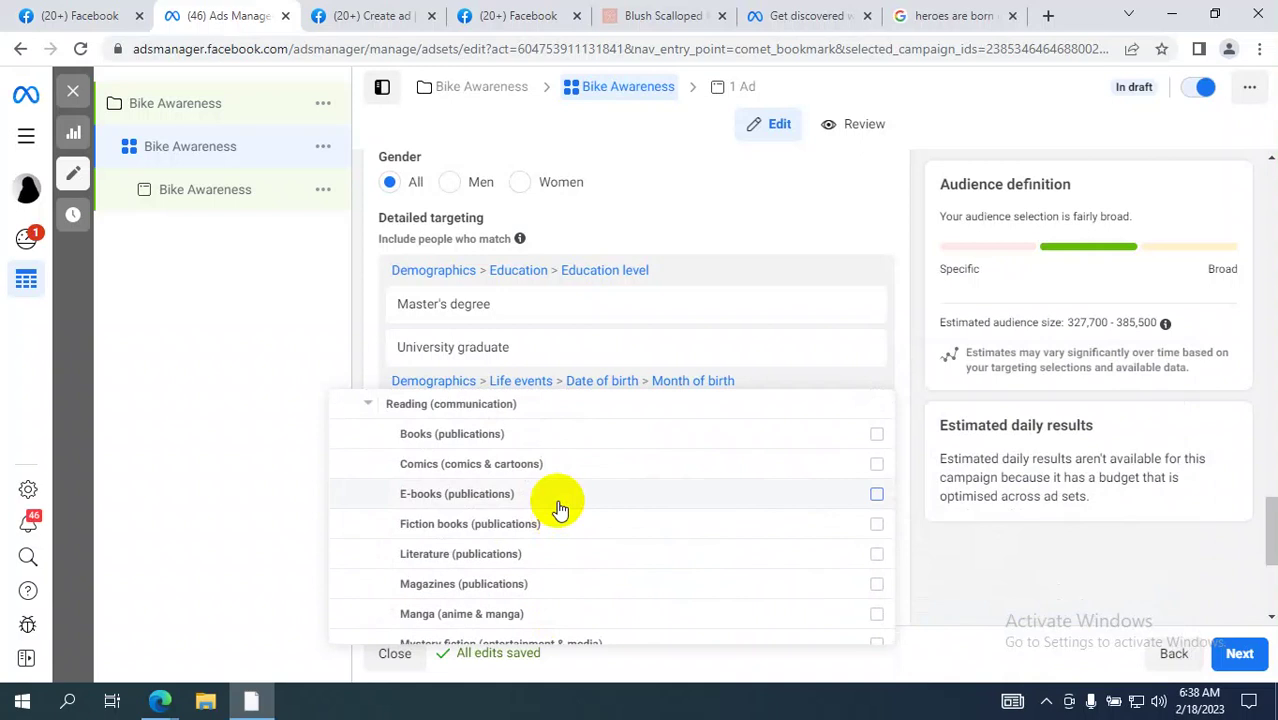
mouse_move(558, 508)
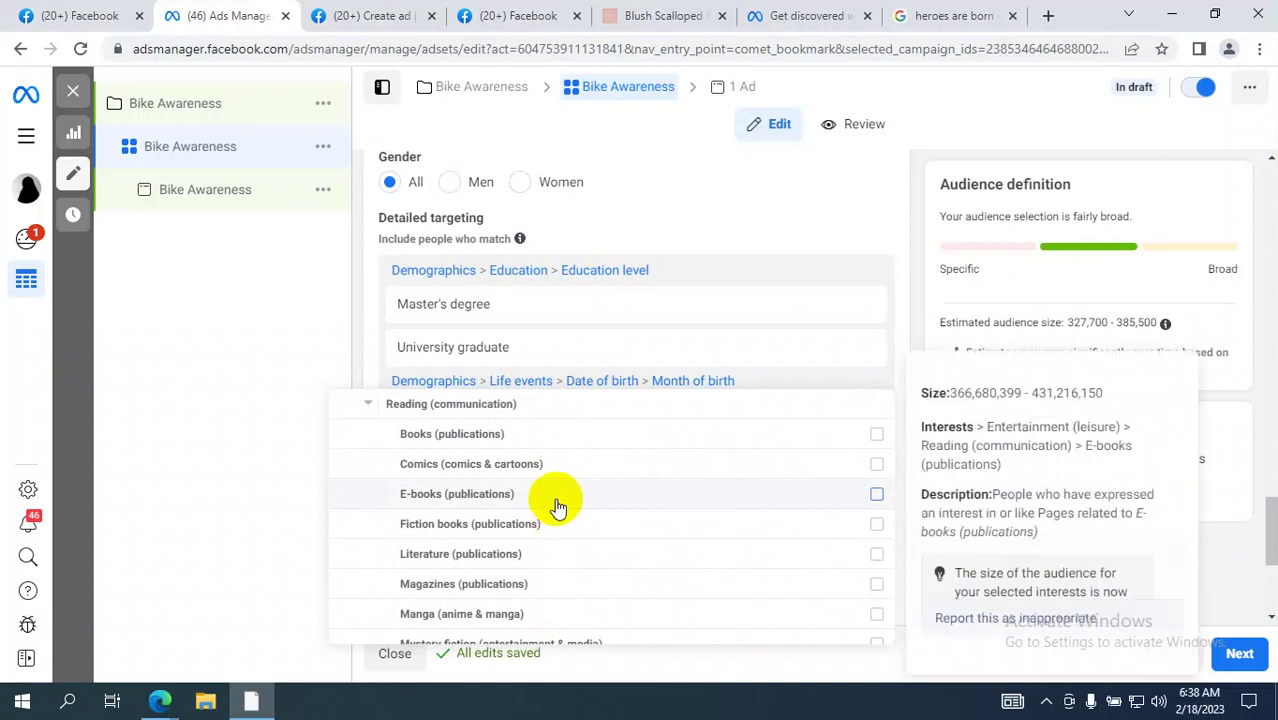
scroll(558, 508, "down", 1)
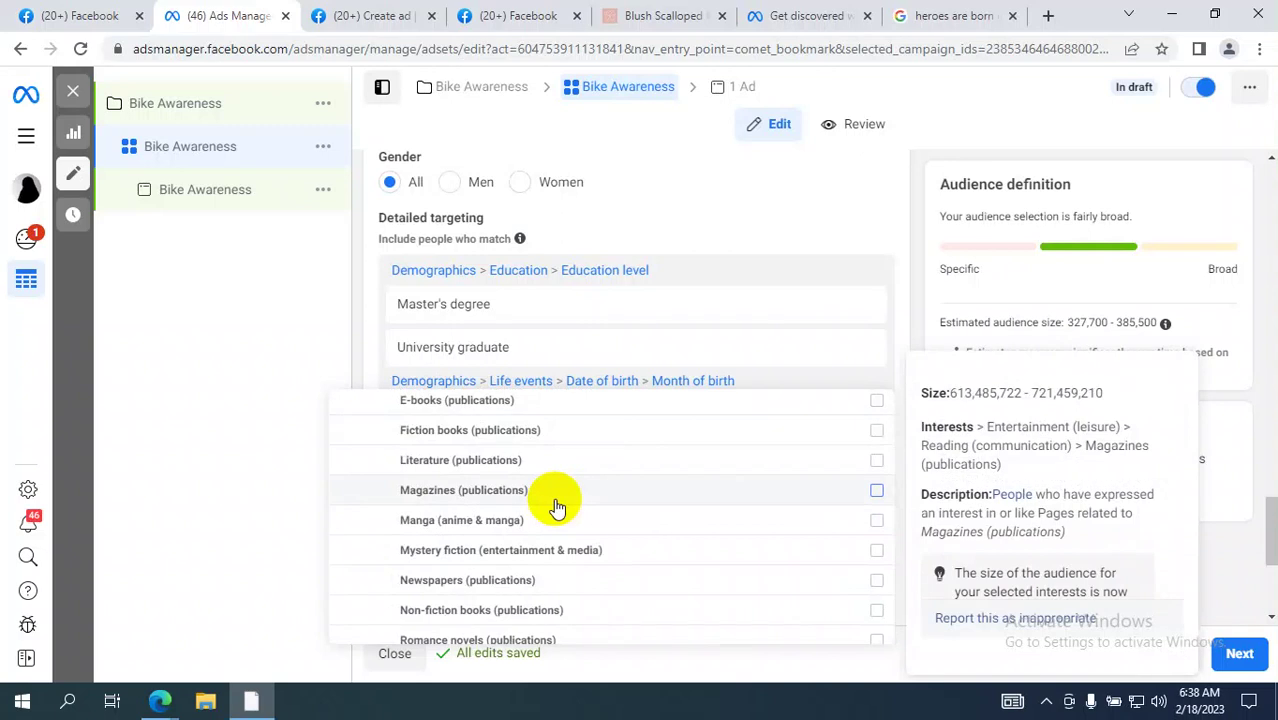
scroll(558, 508, "up", 1)
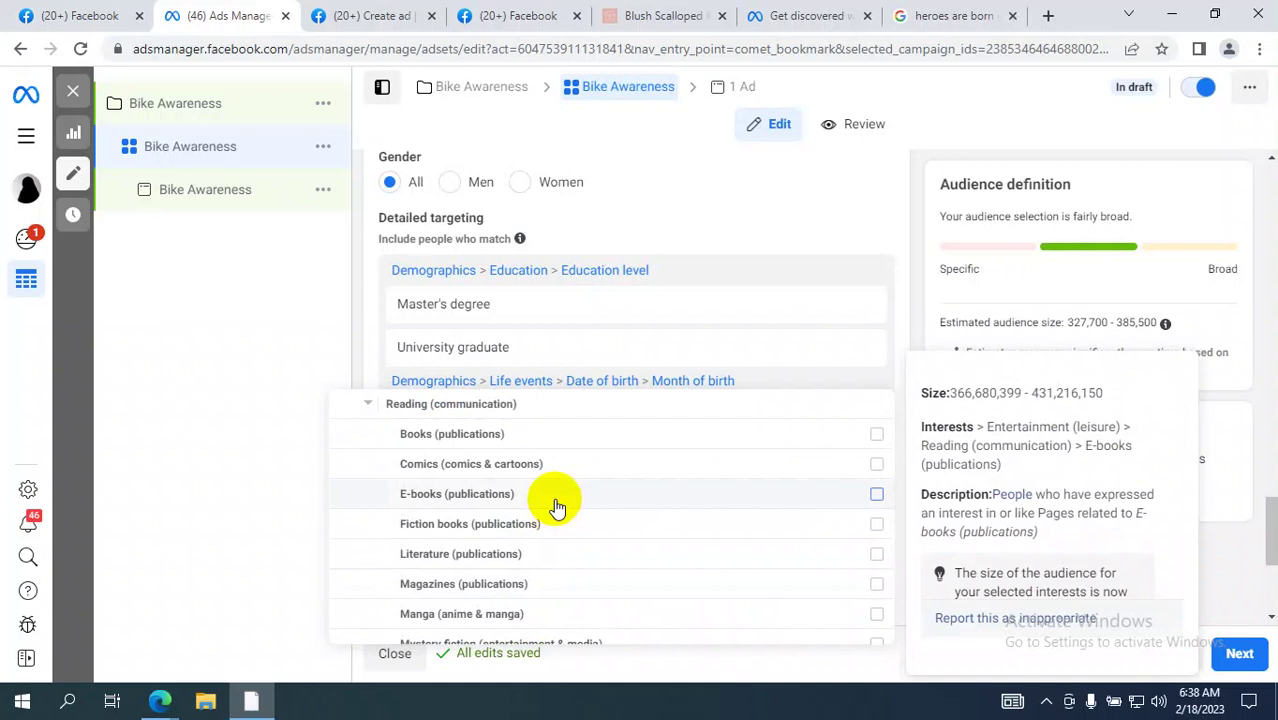
scroll(462, 457, "down", 1)
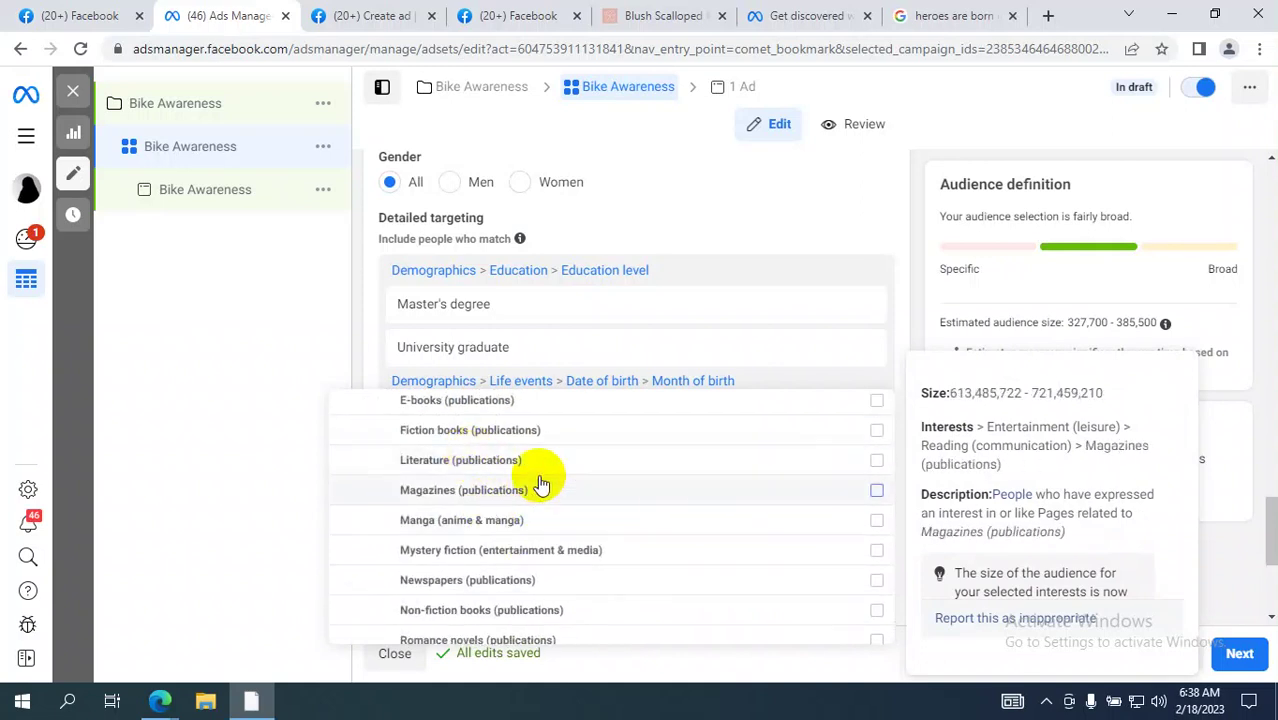
scroll(540, 484, "down", 3)
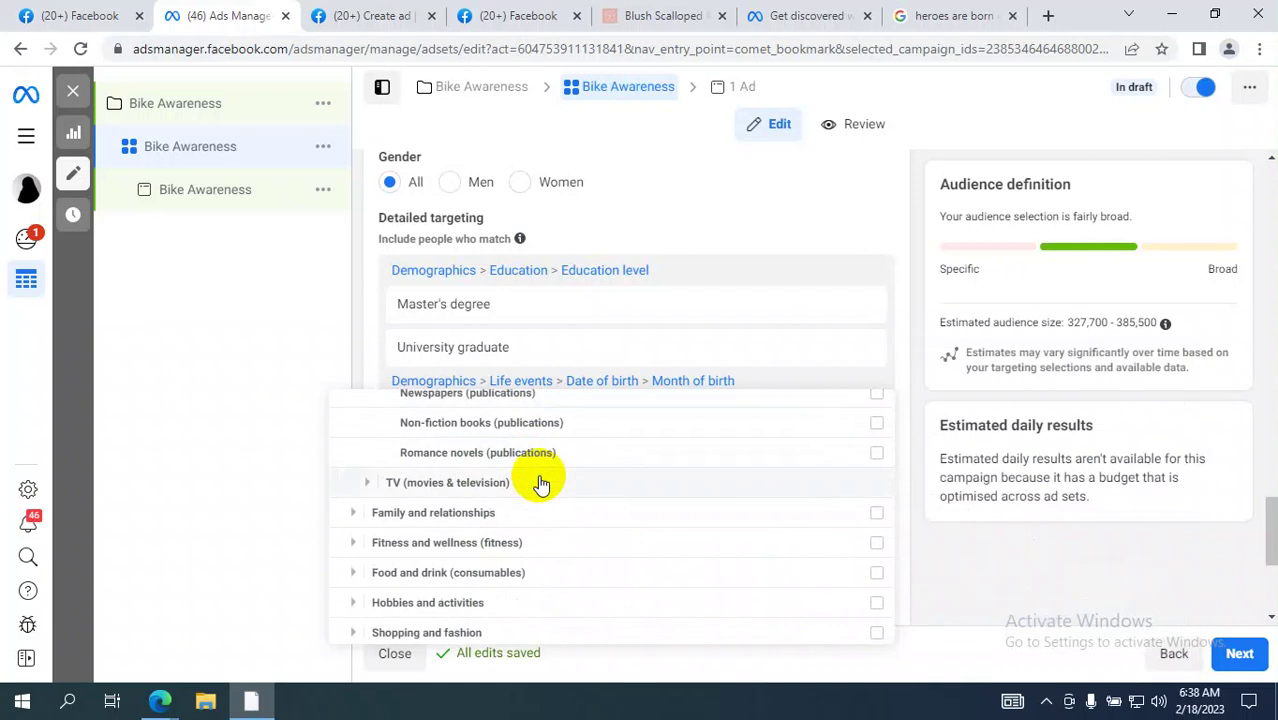
Step: Expand the TV group and the Family and relationships category, and look through their interests
scroll(540, 484, "up", 1)
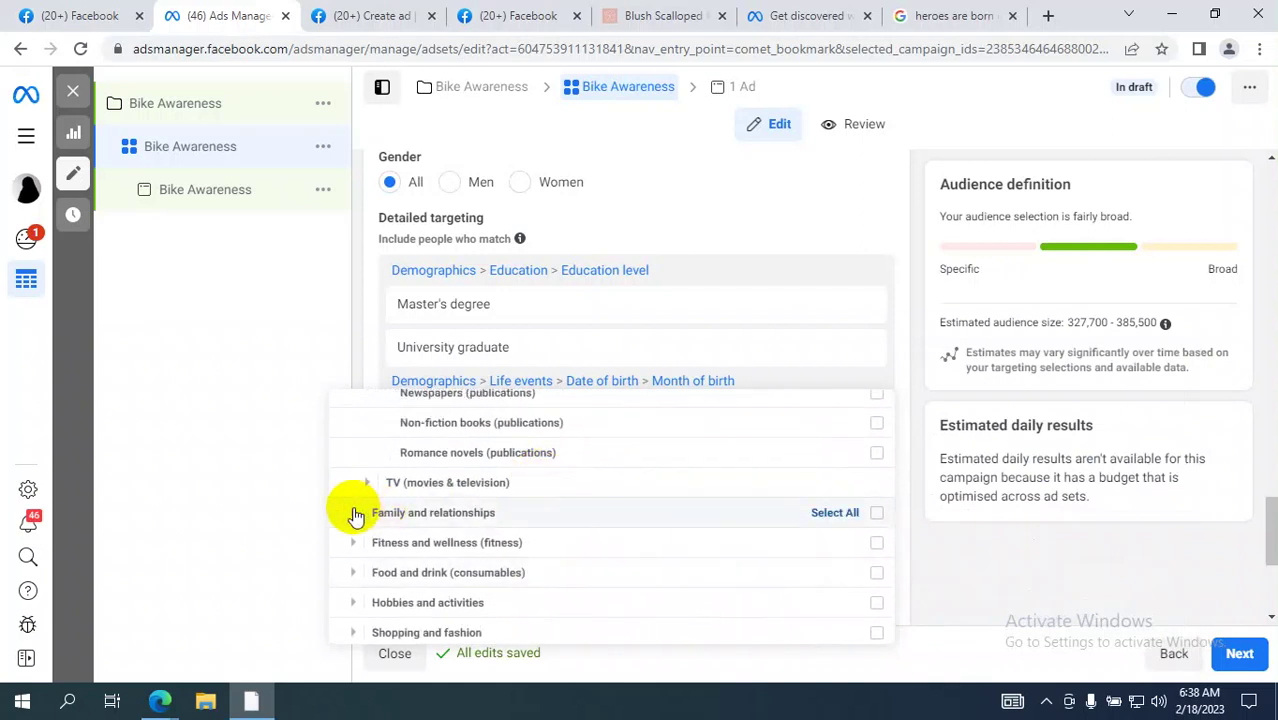
left_click(372, 485)
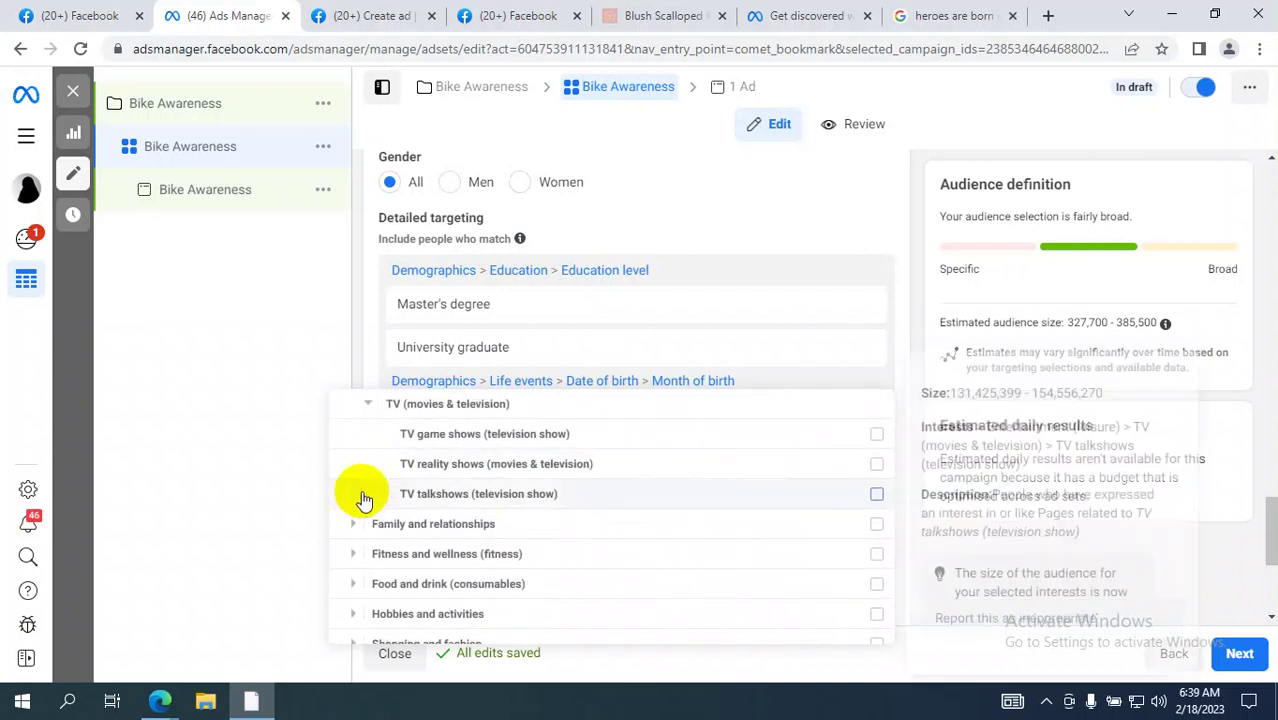
left_click(353, 524)
scroll(358, 537, "down", 2)
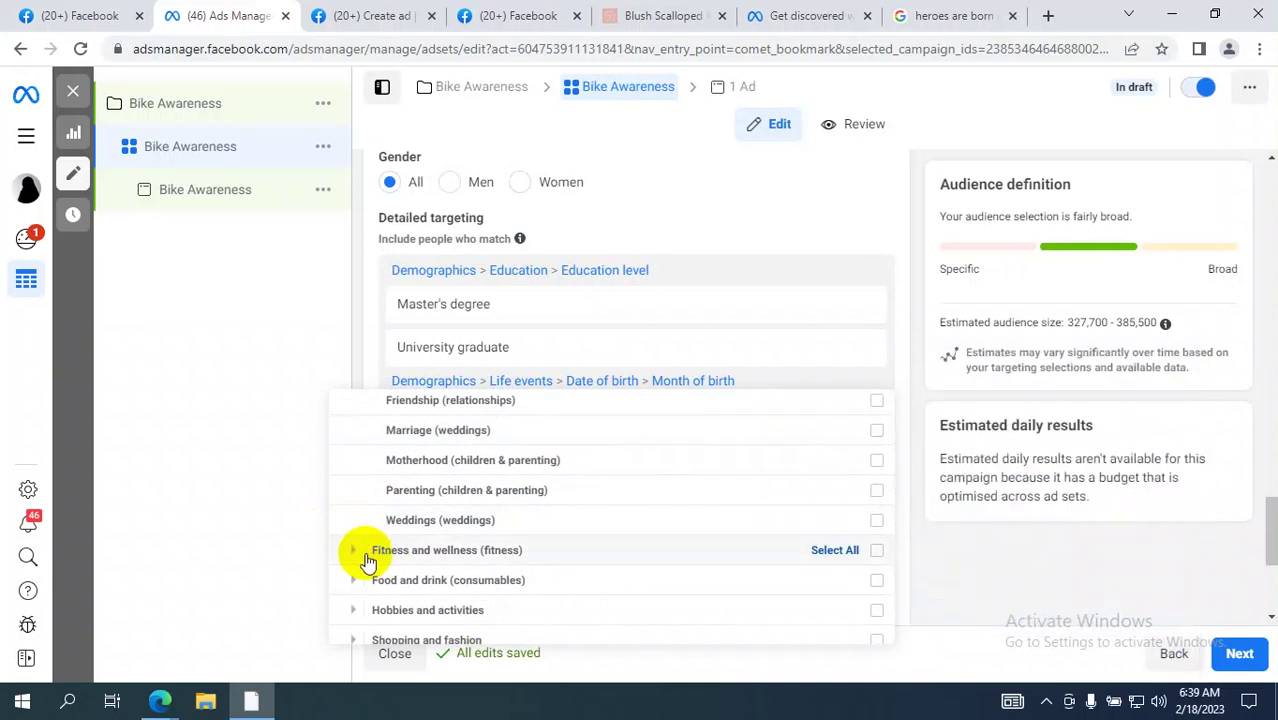
Step: Expand Fitness and wellness and examine its interests from Bodybuilding to Yoga, including the Physical fitness description
left_click(362, 559)
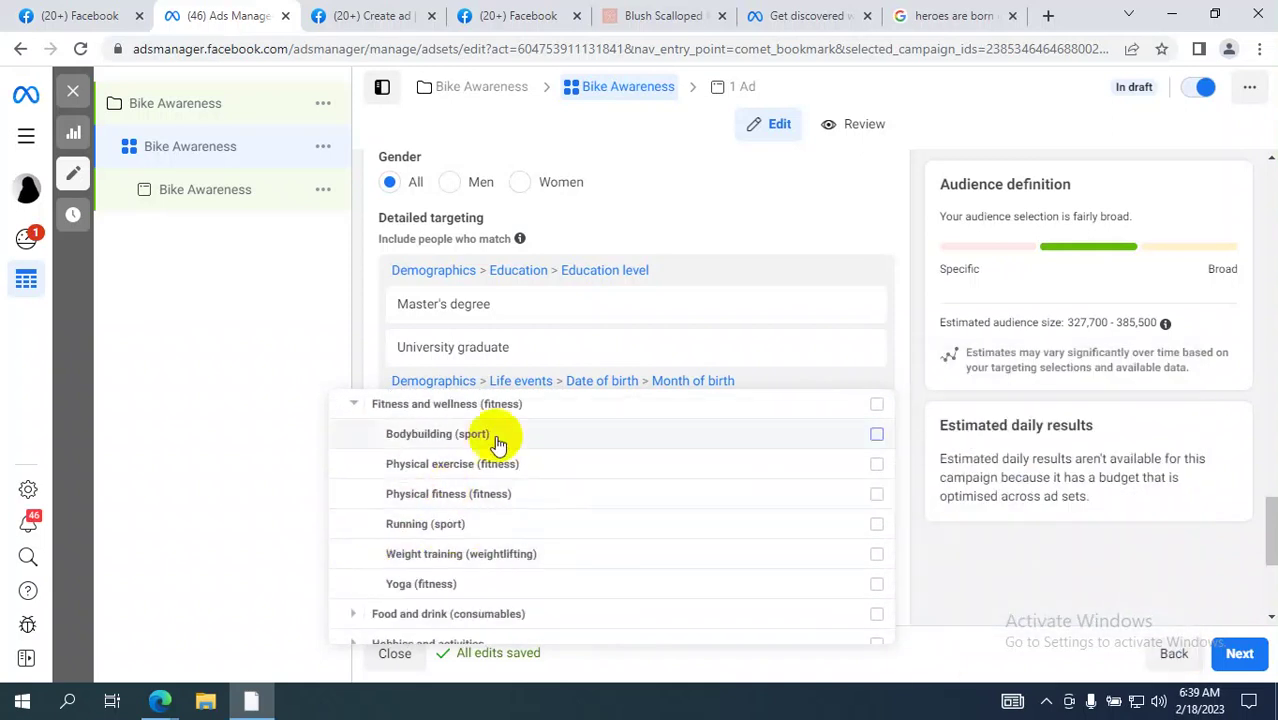
mouse_move(464, 459)
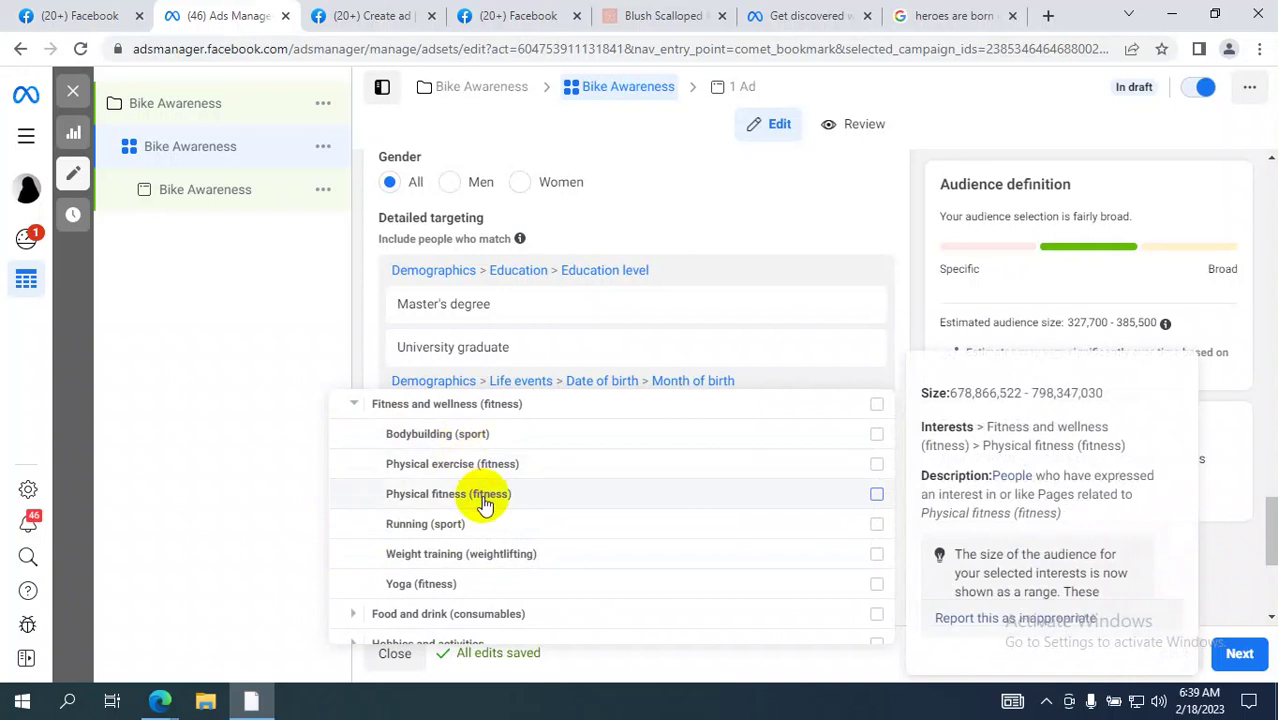
scroll(478, 500, "down", 1)
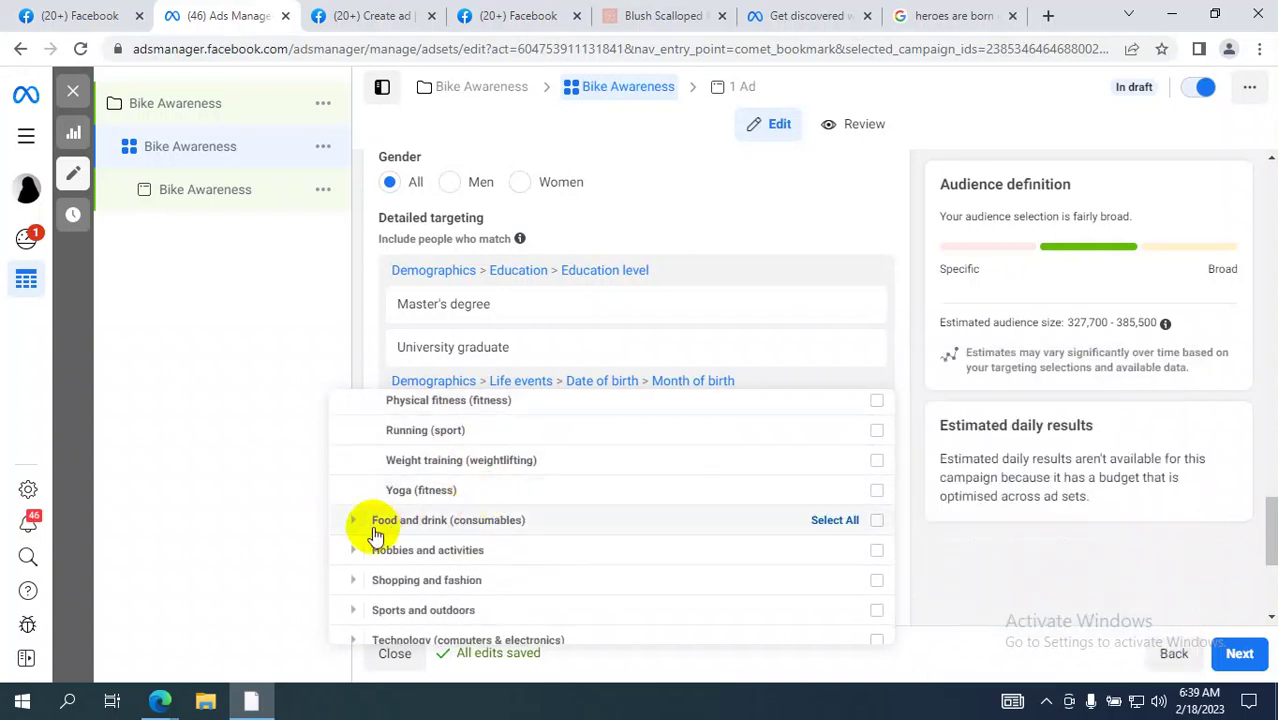
scroll(371, 527, "up", 2)
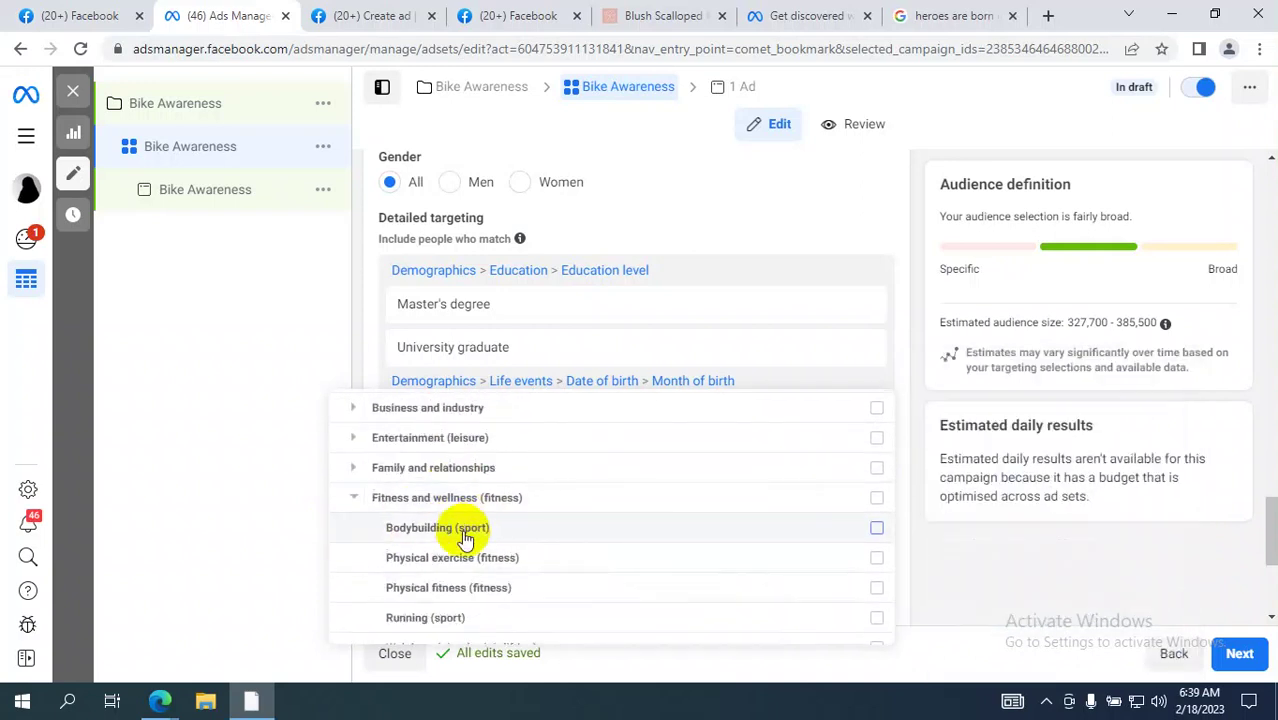
Step: Read the Bodybuilding interest description, and expand Food and drink to look through its interest groups
mouse_move(466, 539)
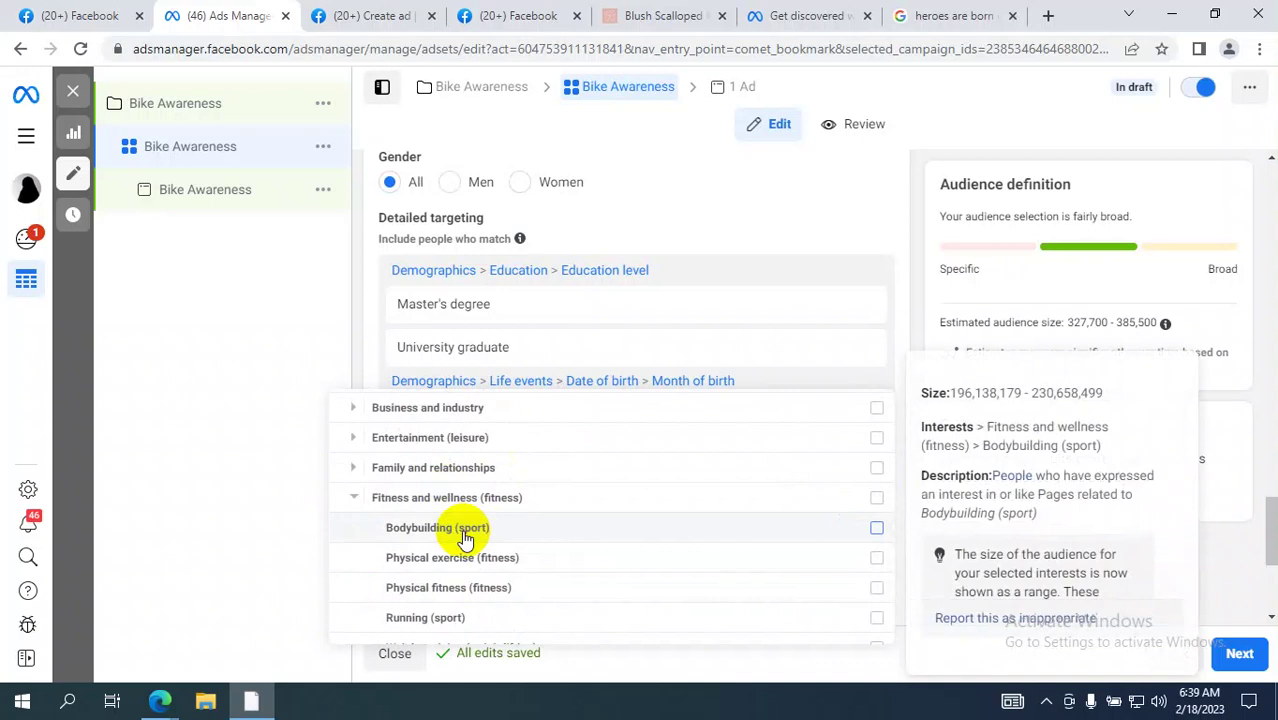
scroll(460, 533, "down", 2)
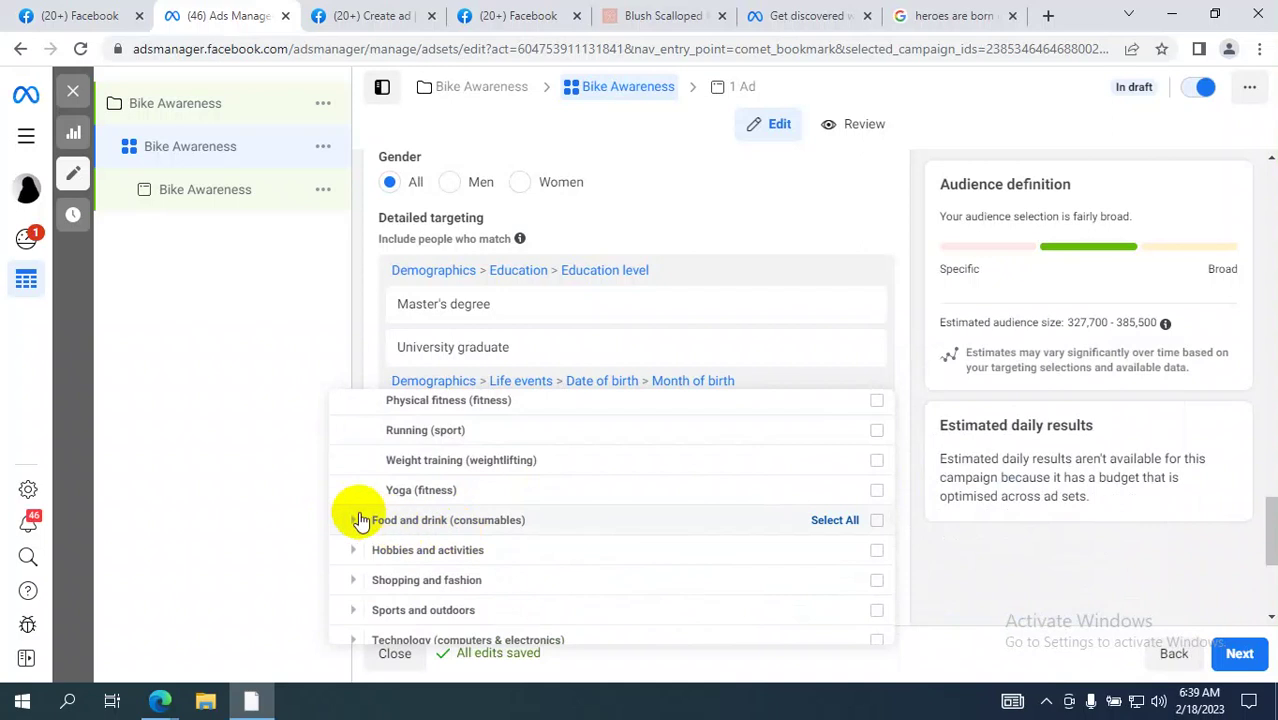
left_click(357, 519)
scroll(440, 517, "down", 1)
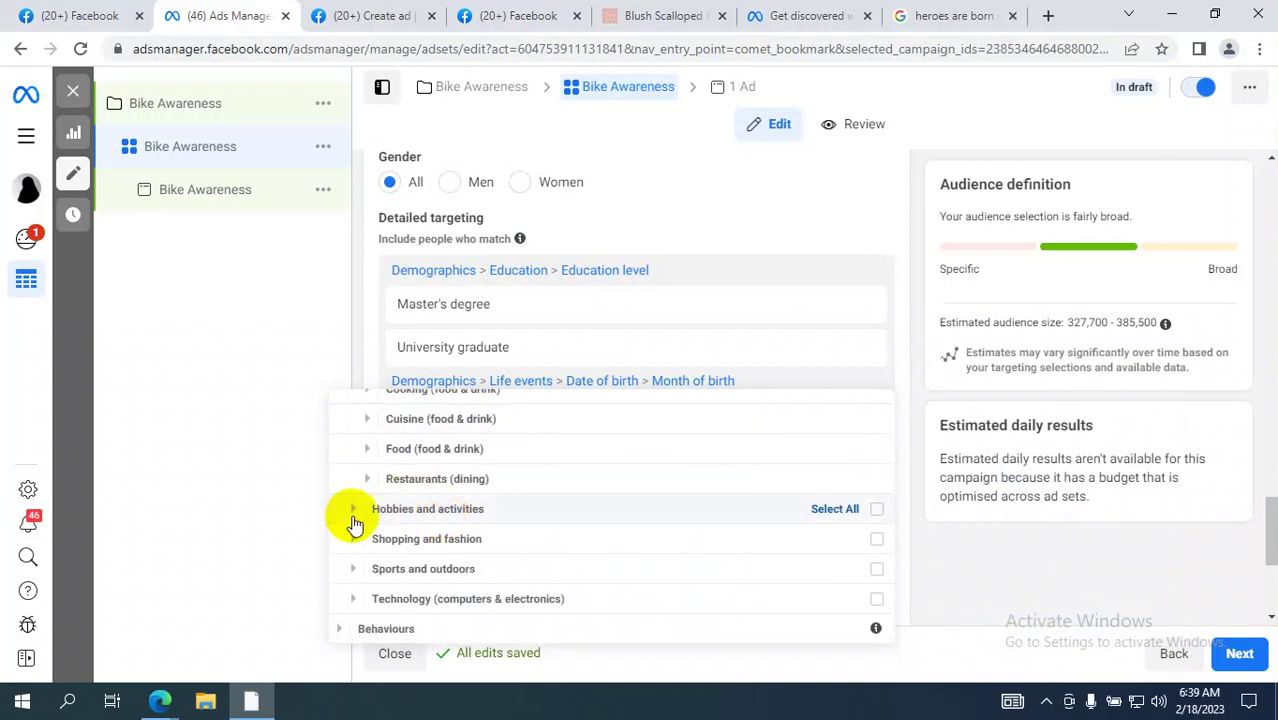
Step: Switch to the Google Meet call, turn the microphone on, and return to the Ads Manager window
mouse_move(157, 704)
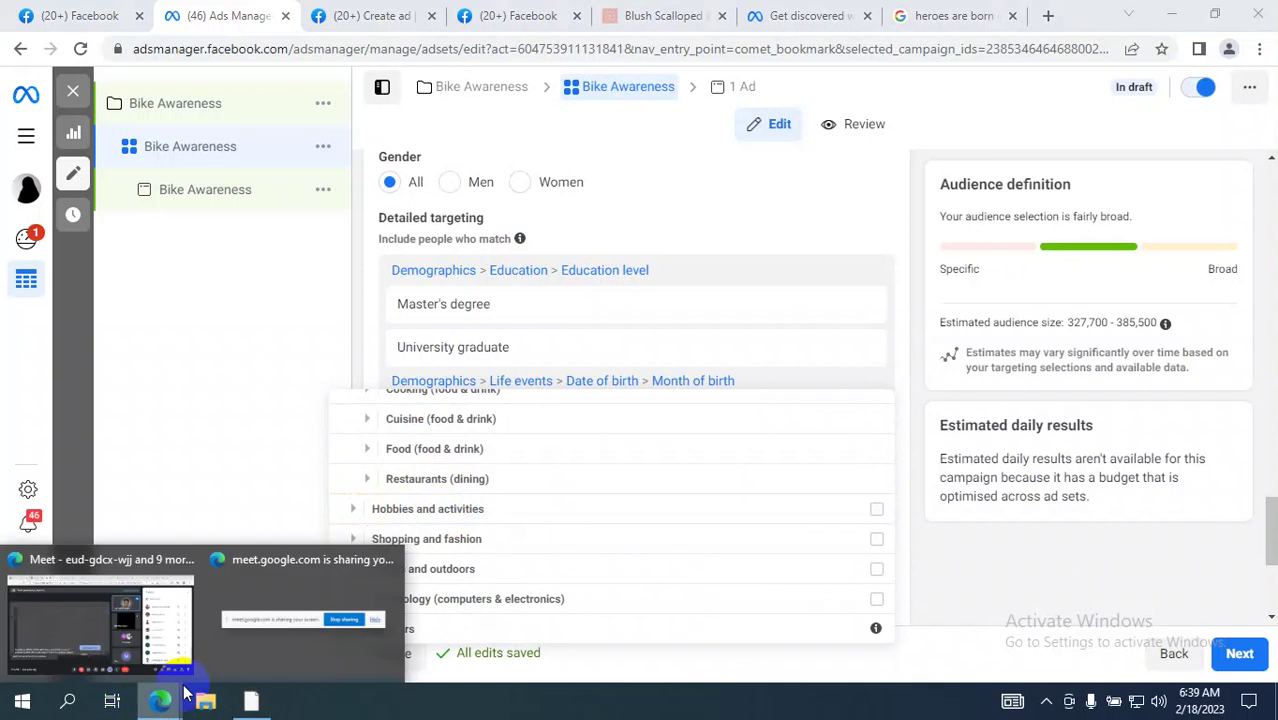
left_click(100, 615)
left_click(461, 652)
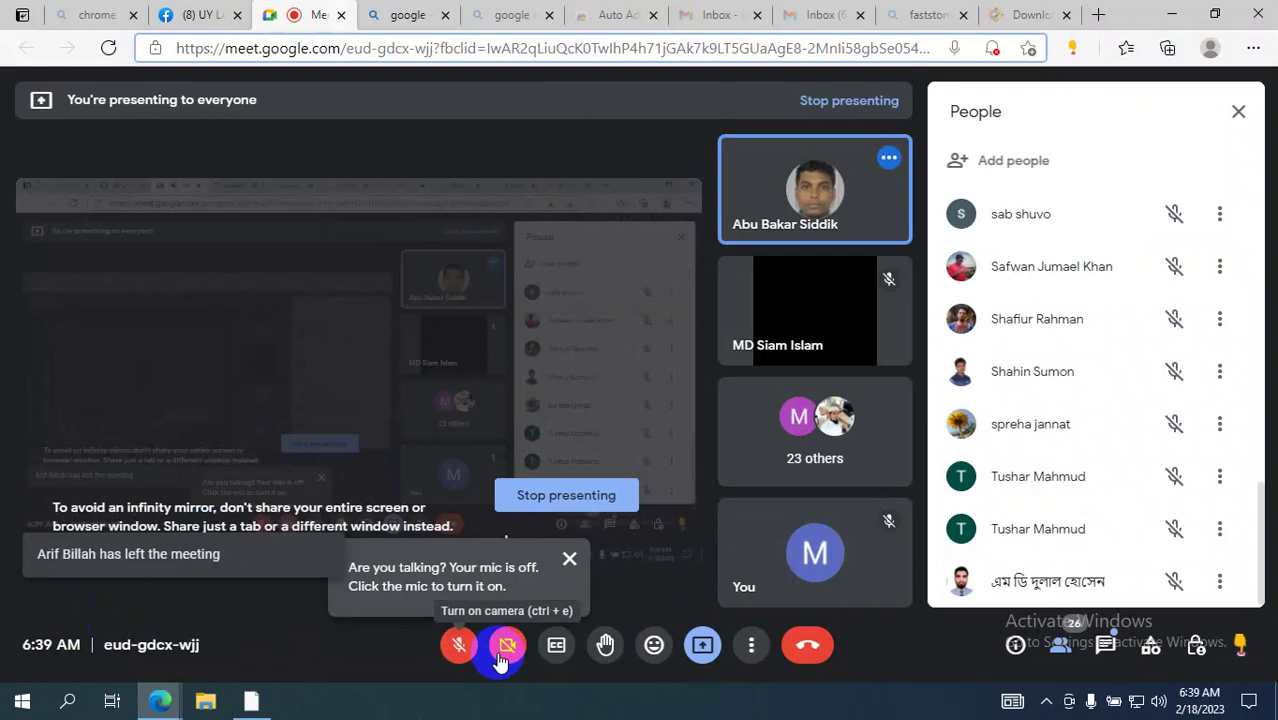
left_click(458, 647)
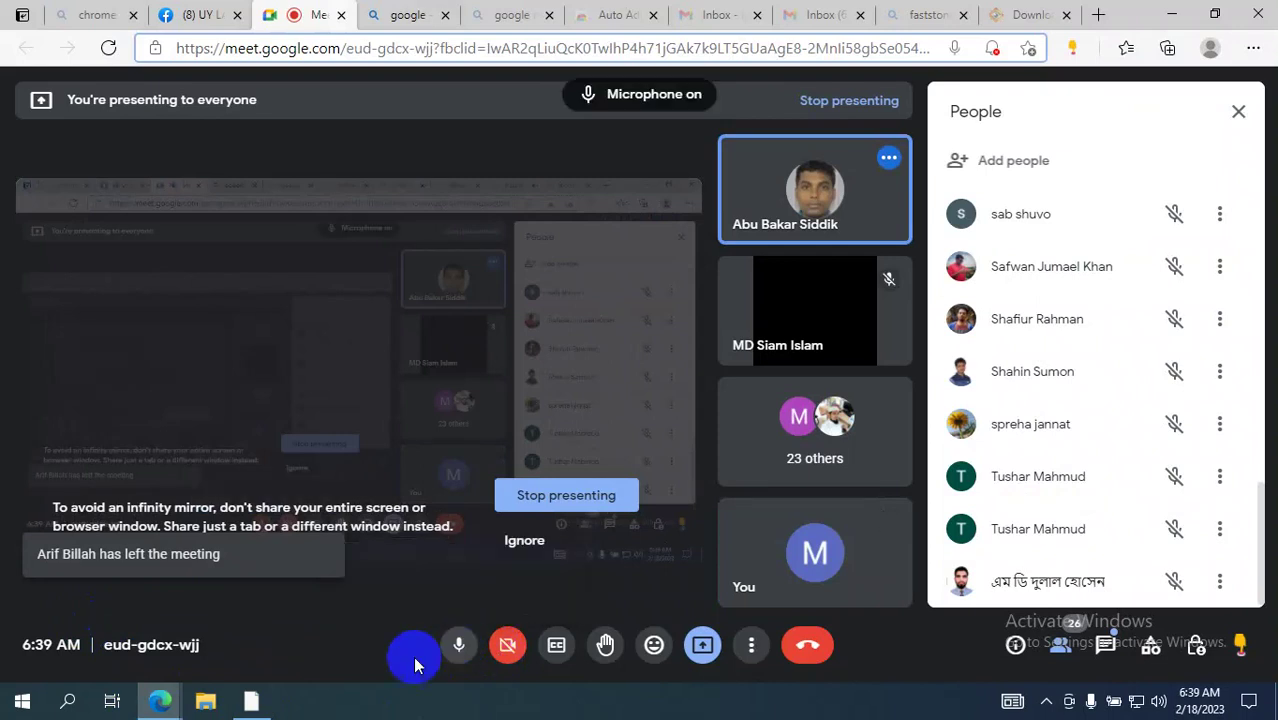
mouse_move(160, 700)
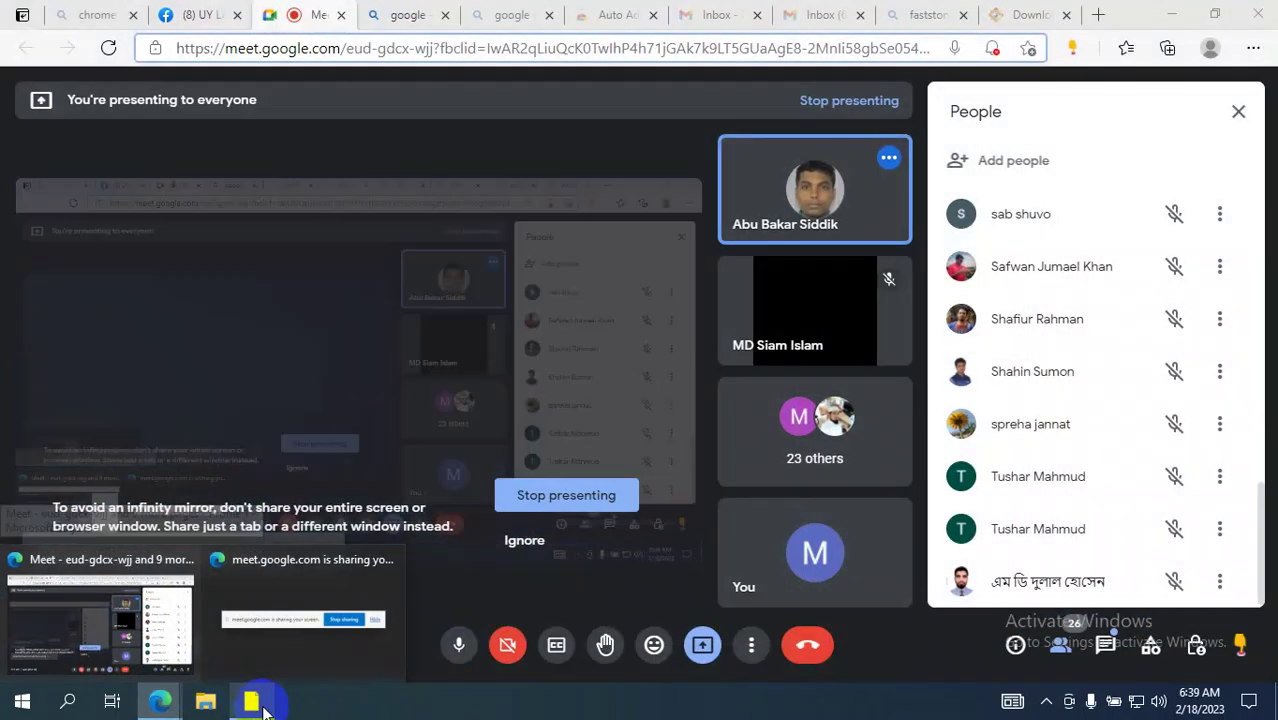
left_click(253, 702)
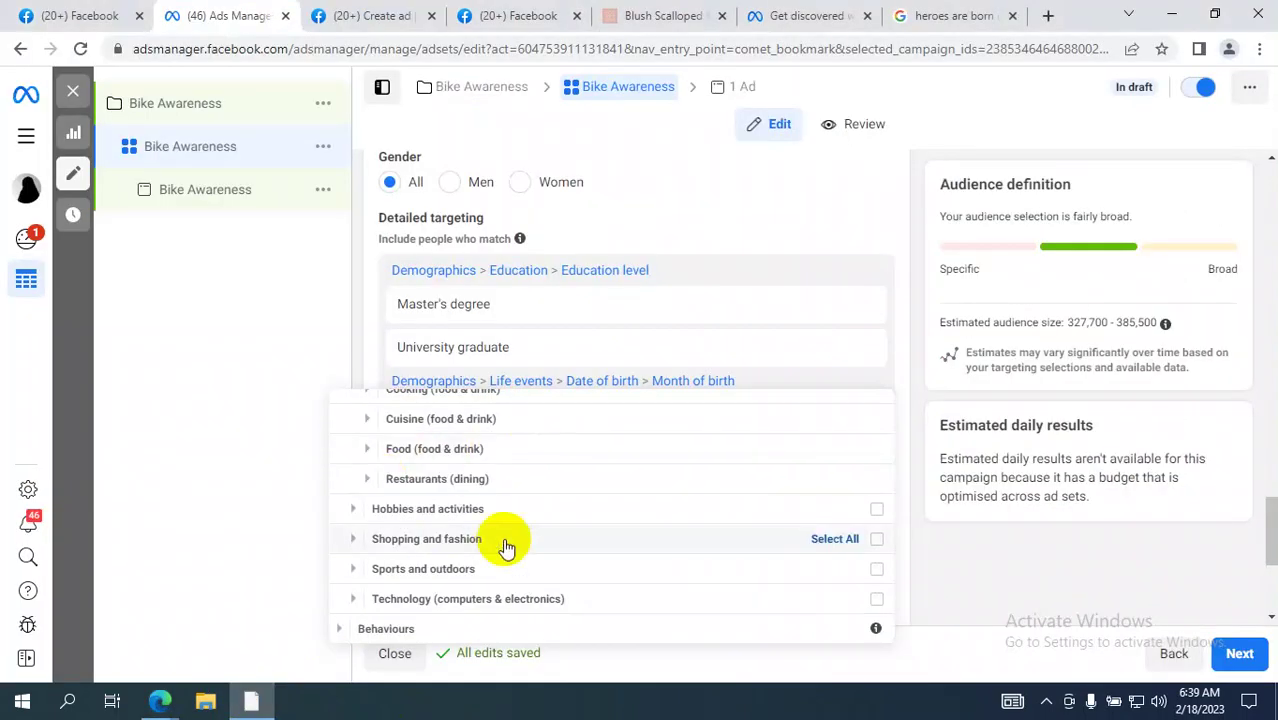
Step: Under Behaviours > Ex-pats, include Lived in Bangladesh (formerly Ex-pats – Bangladesh), checking the Google Meet call along the way
left_click(346, 627)
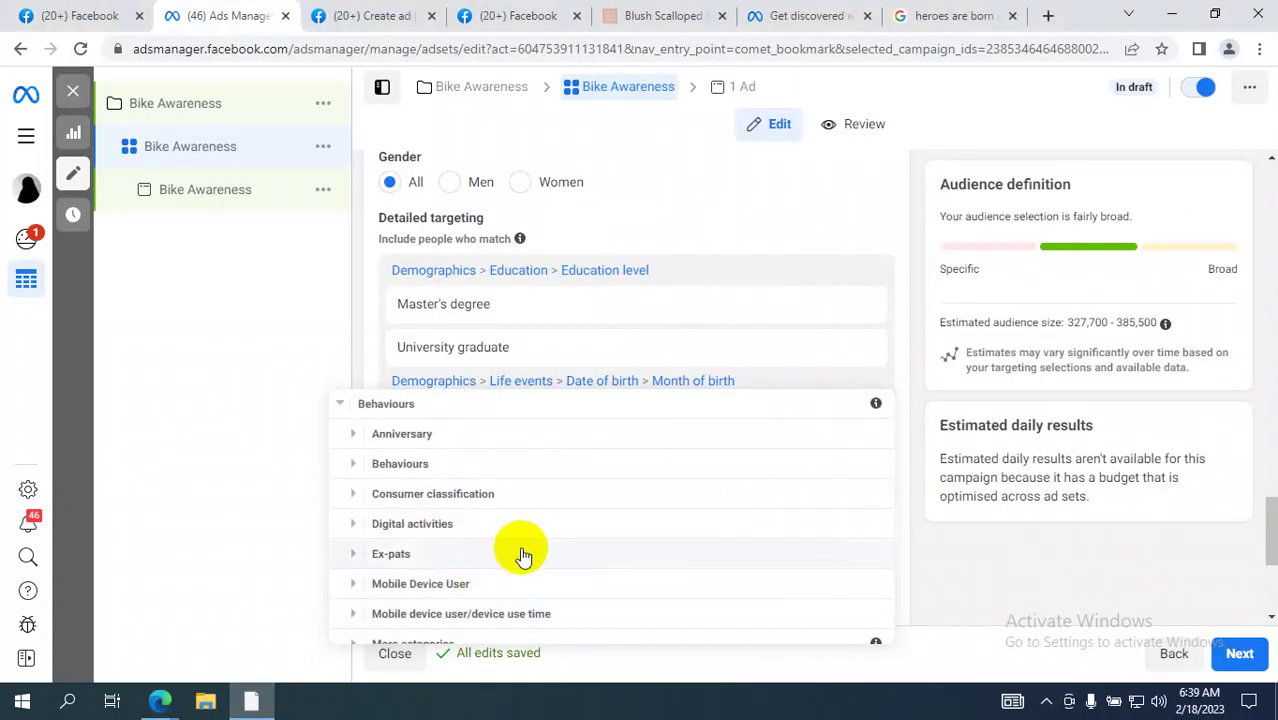
left_click(355, 553)
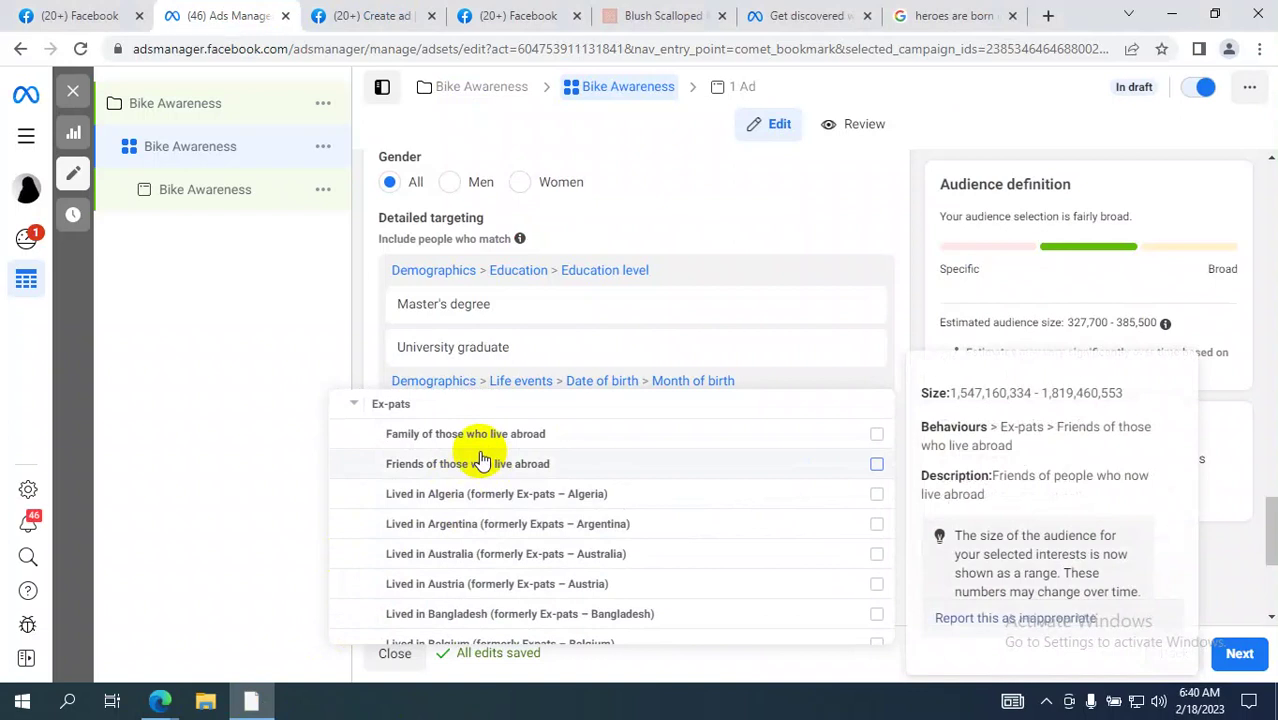
left_click(157, 704)
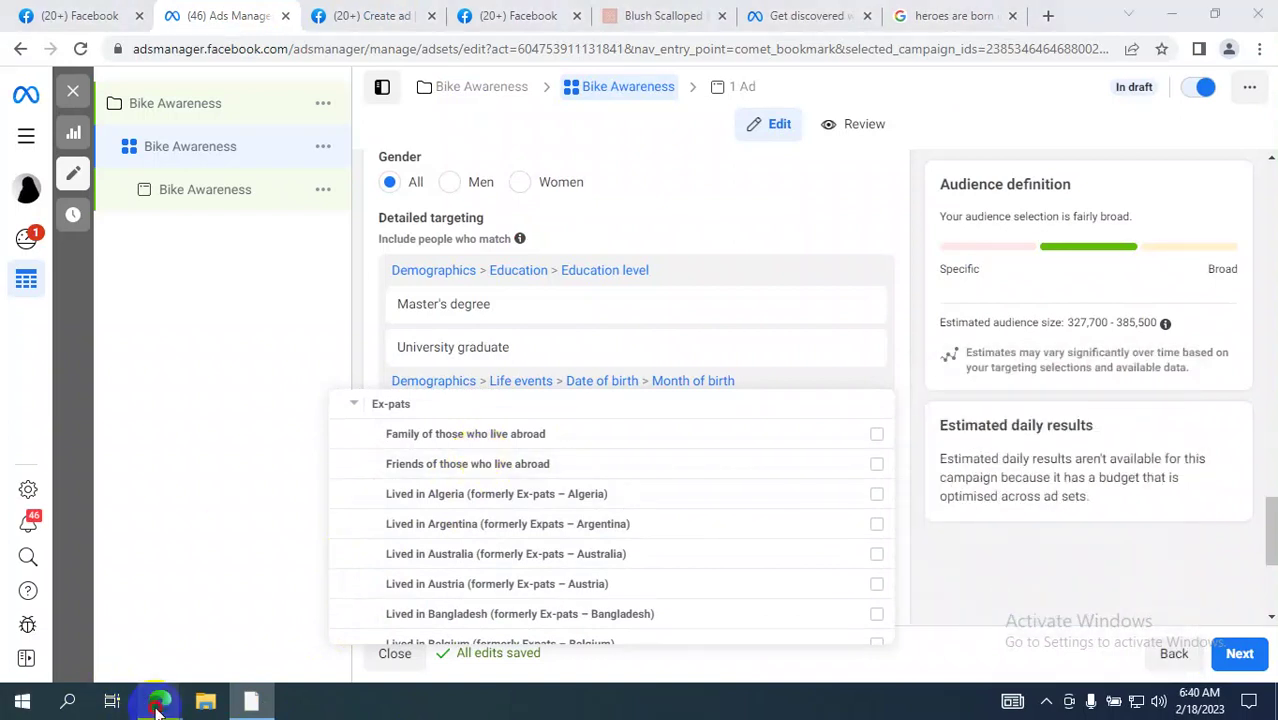
left_click(46, 622)
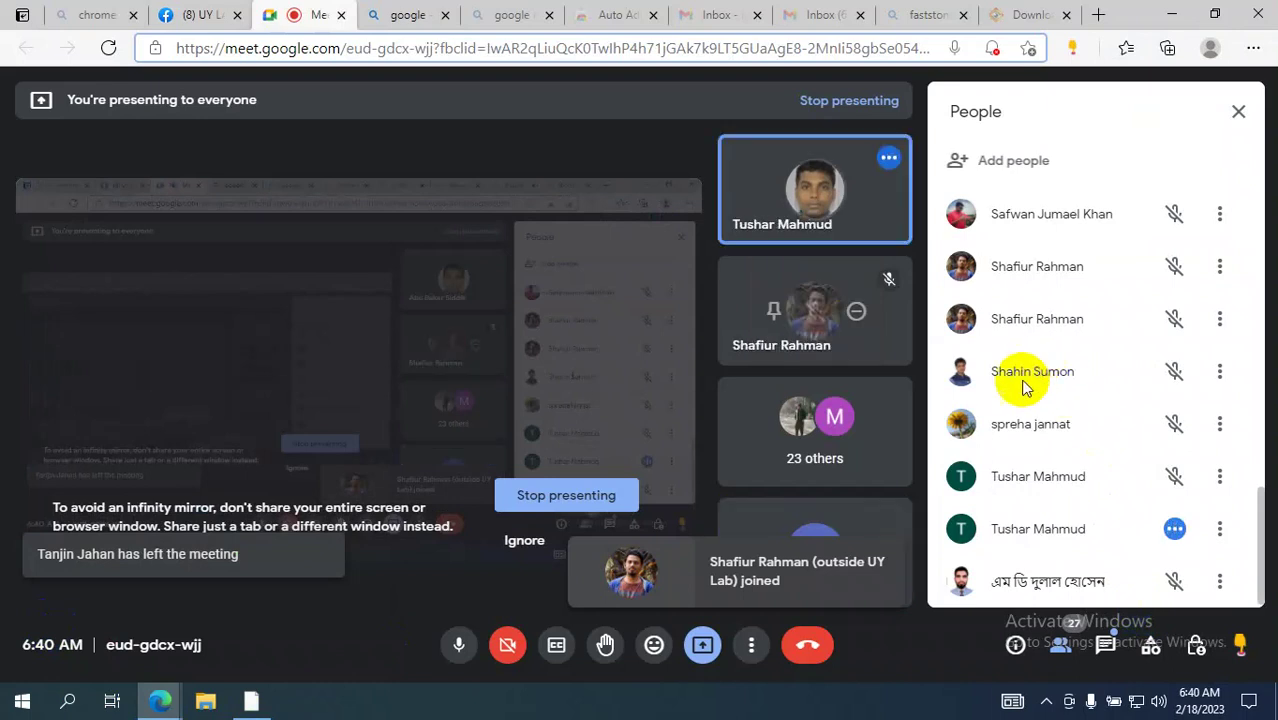
left_click(251, 701)
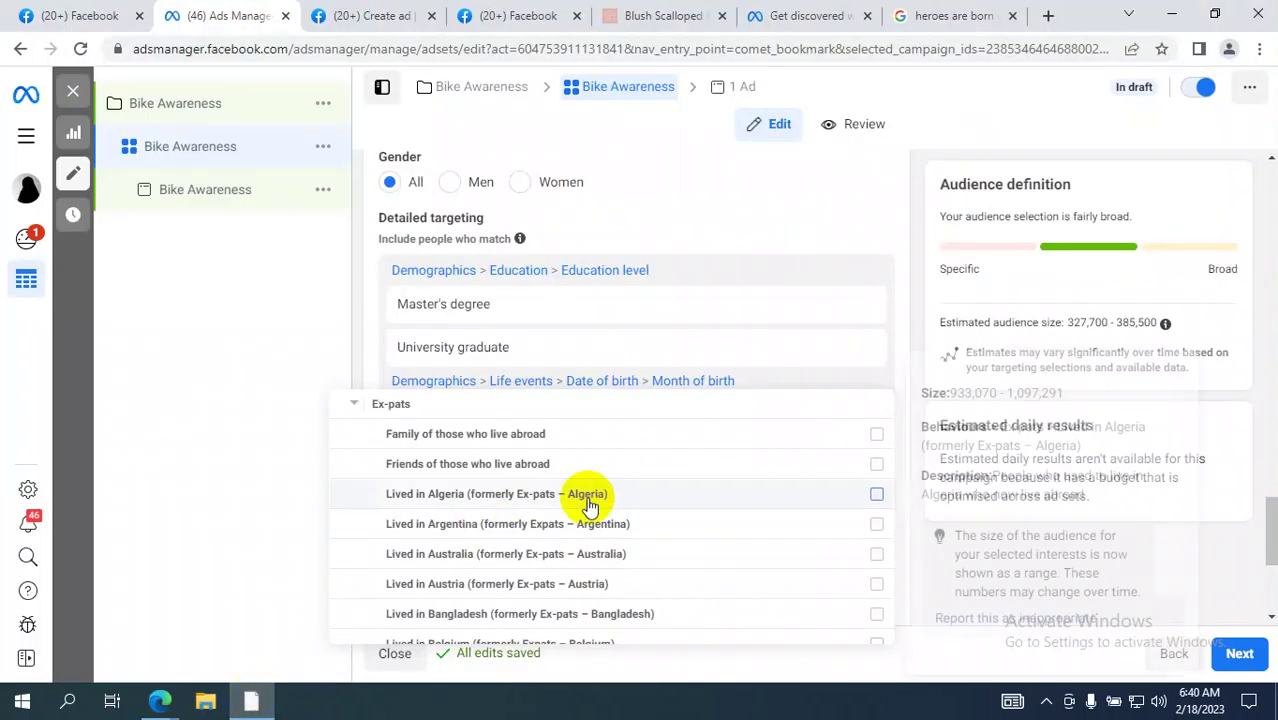
scroll(590, 505, "down", 1)
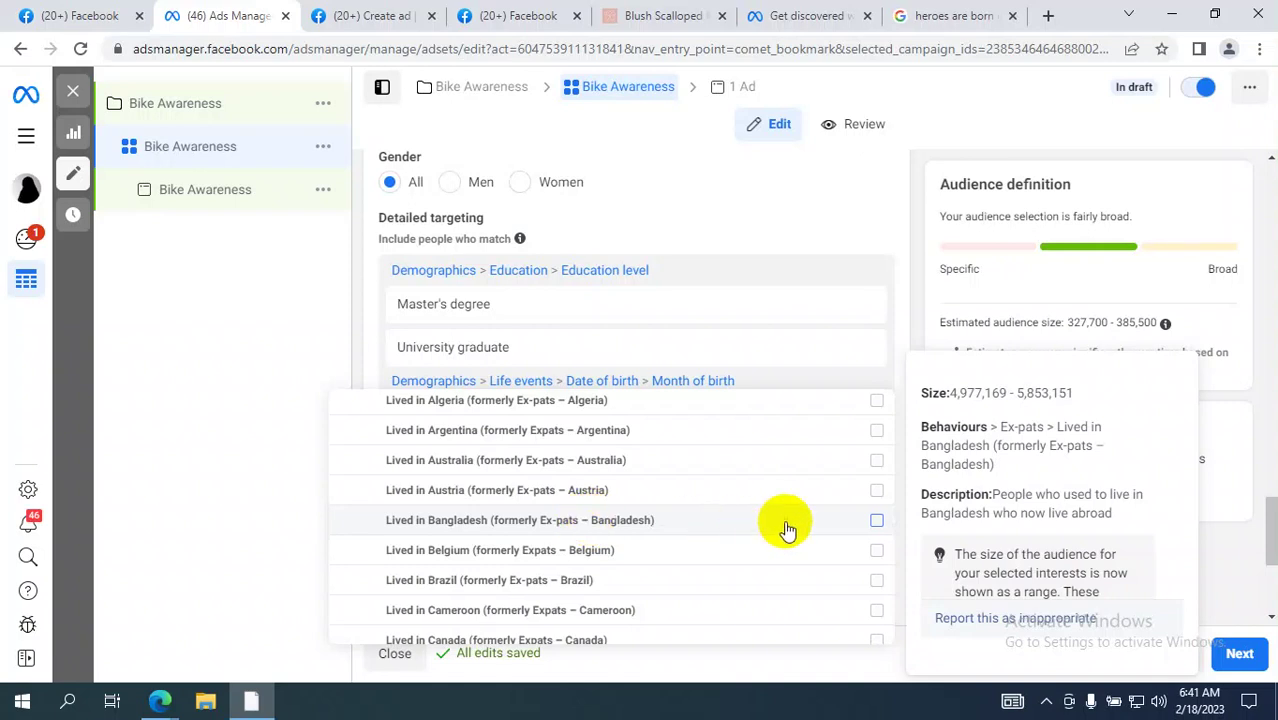
Step: Remove the excluded coordinate pin and Gulshan Place from the audience locations, and set the location mode to Include
scroll(650, 280, "up", 6)
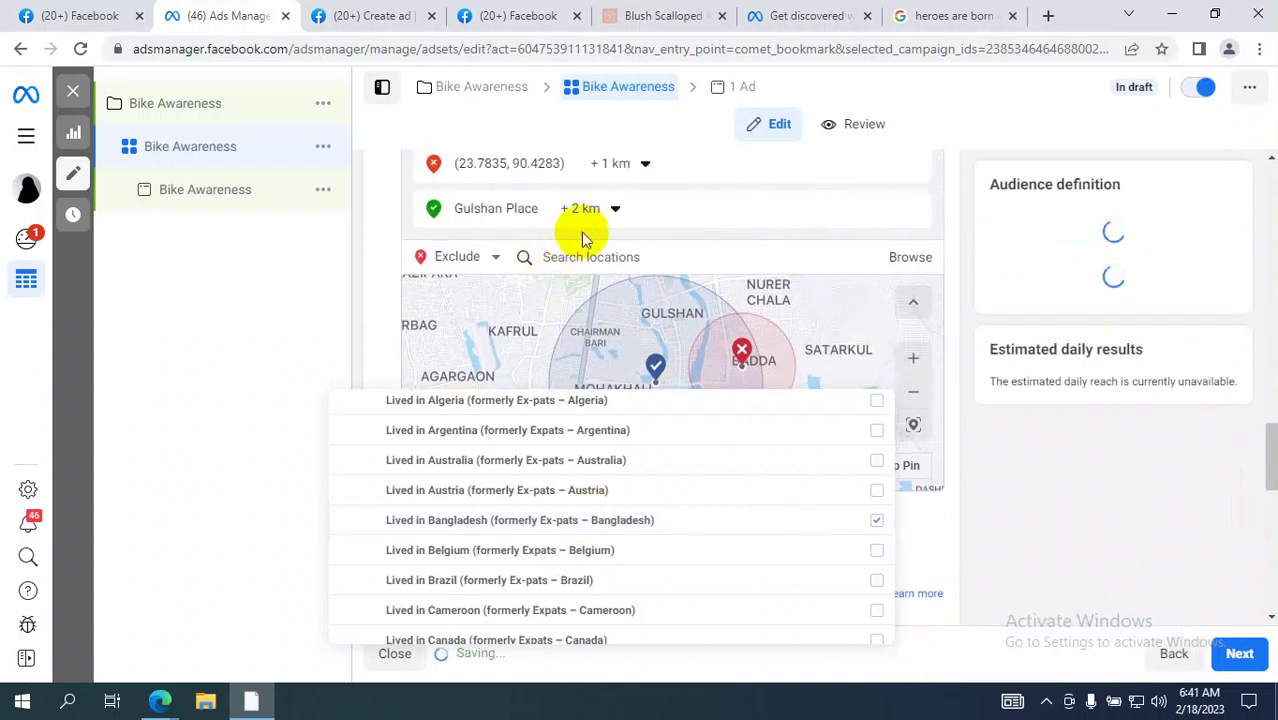
scroll(650, 225, "up", 1)
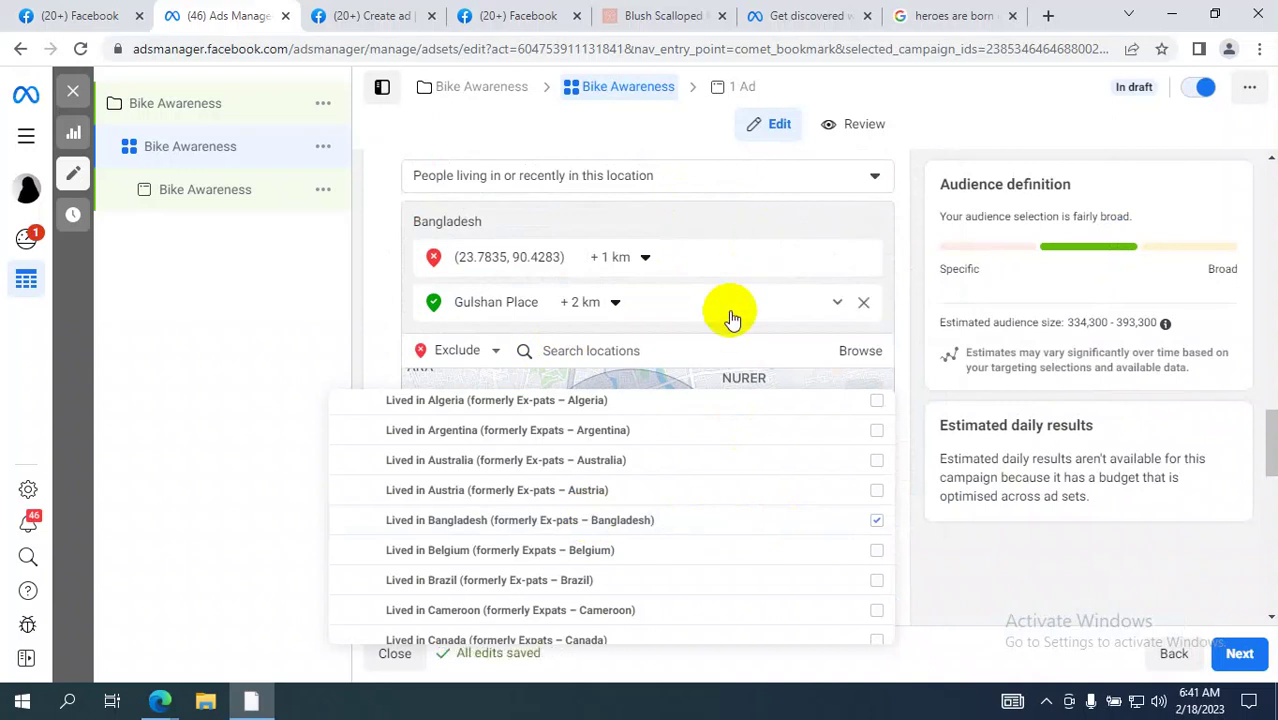
left_click(864, 260)
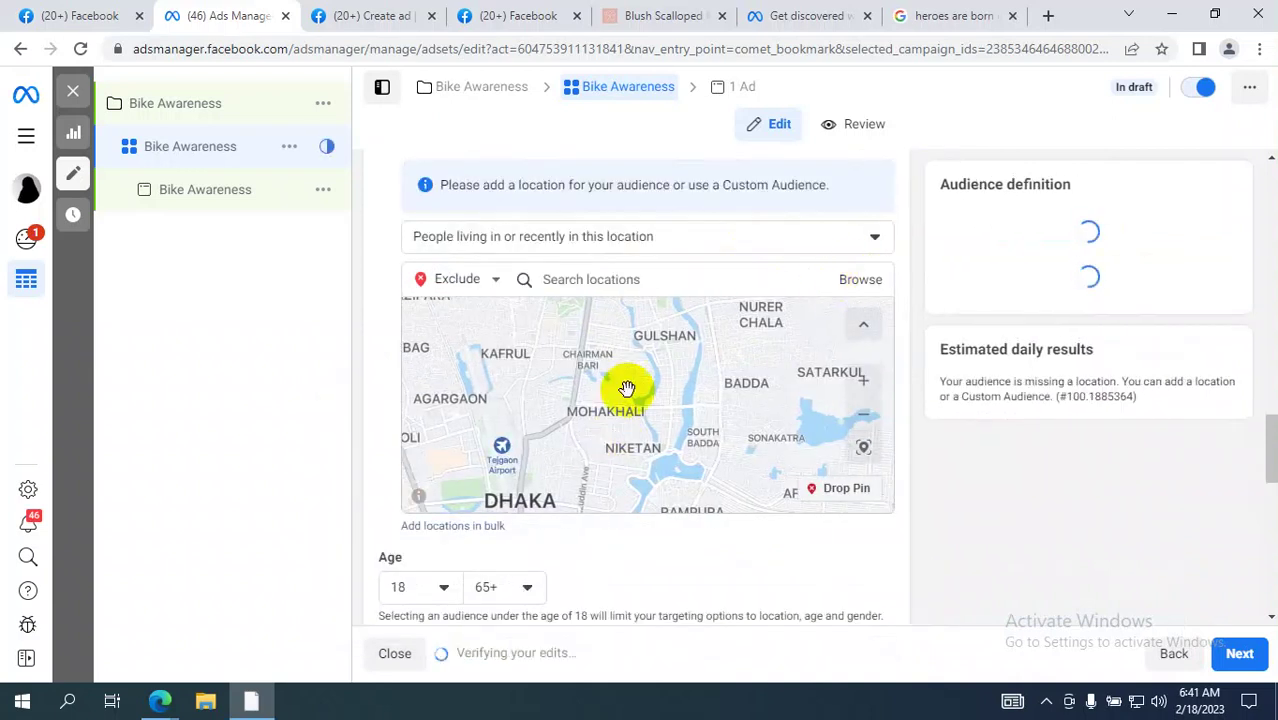
left_click(460, 280)
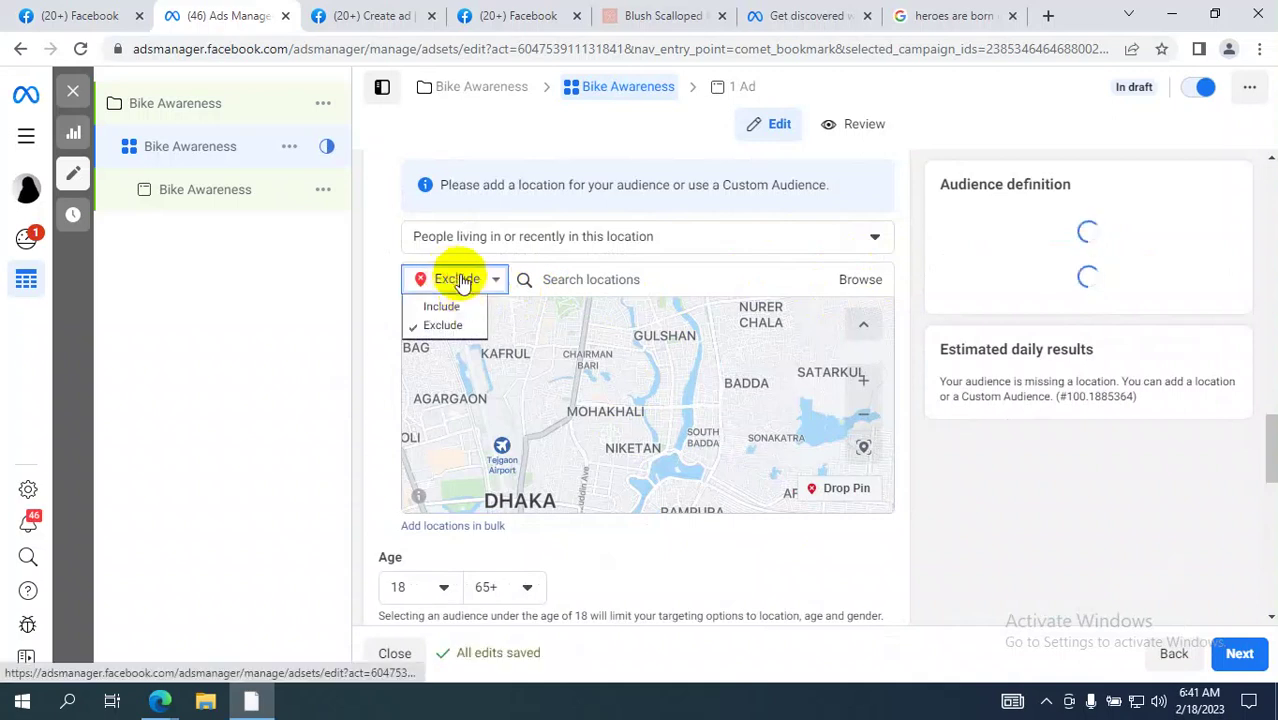
left_click(440, 306)
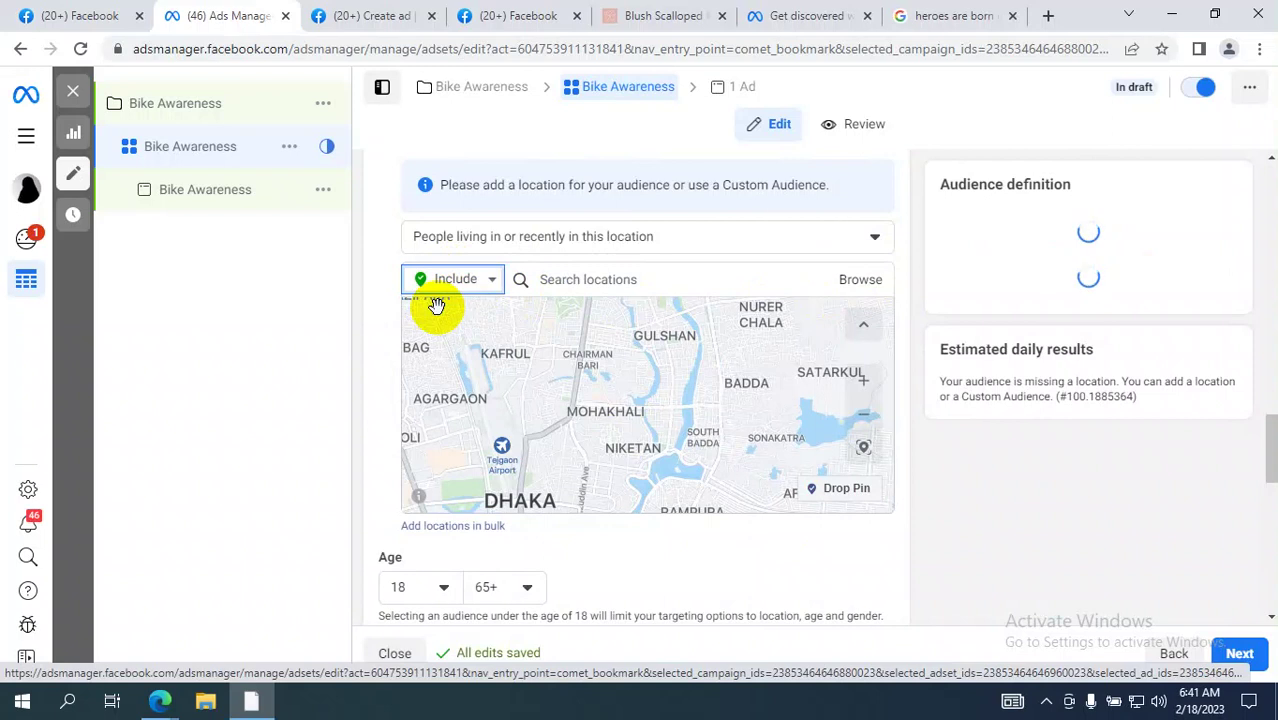
Step: Review the chosen detailed targeting, and look through the suggested demographics and behaviours for further options
scroll(1095, 515, "down", 3)
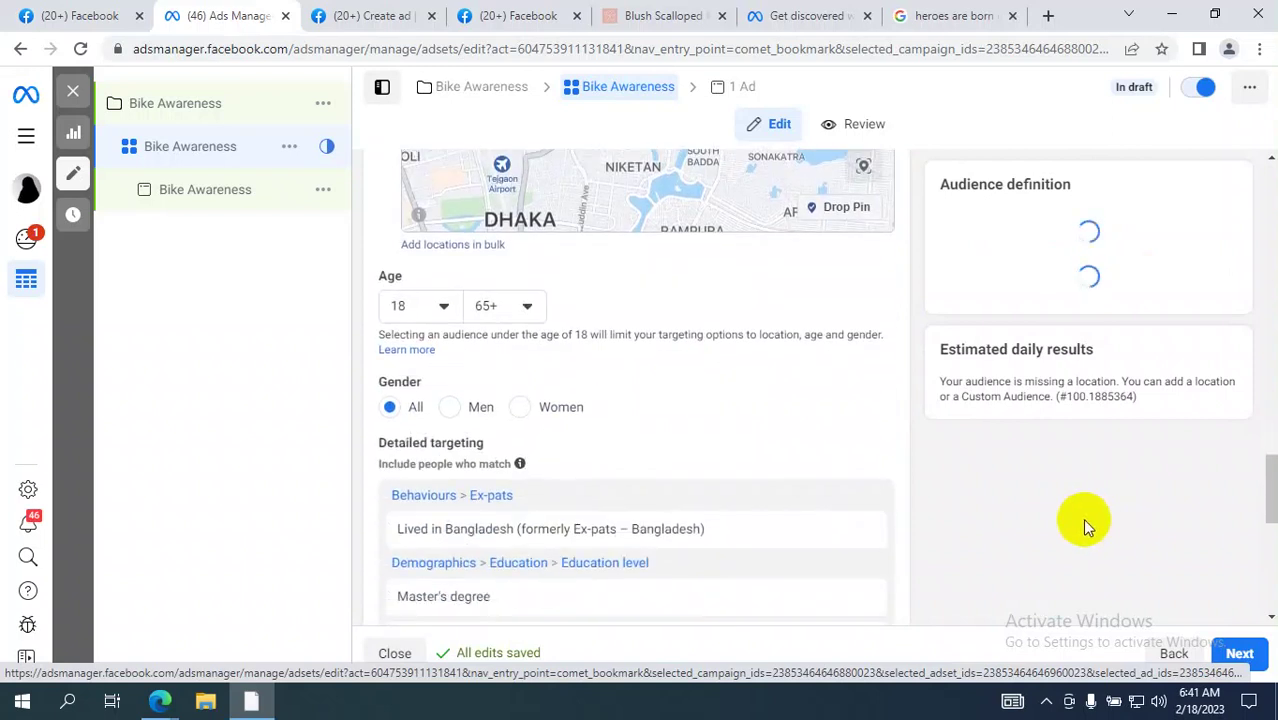
scroll(1082, 520, "down", 4)
mouse_move(593, 330)
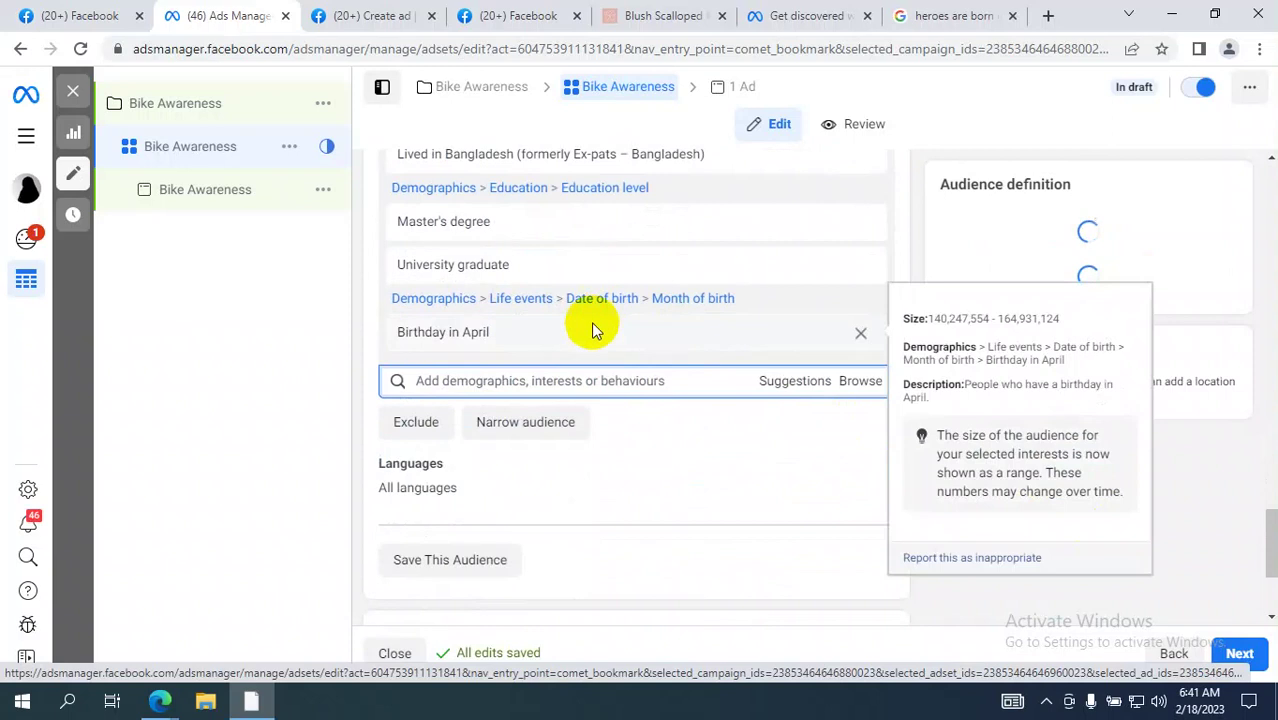
left_click(855, 390)
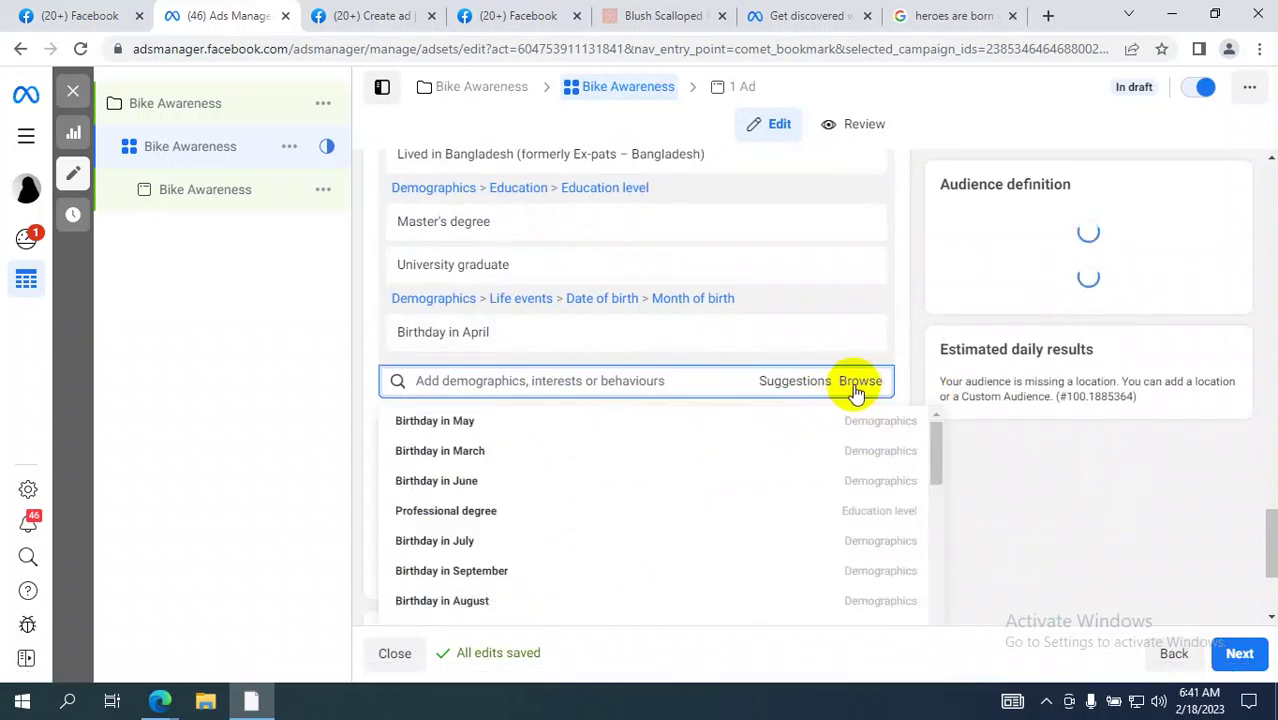
scroll(572, 525, "down", 5)
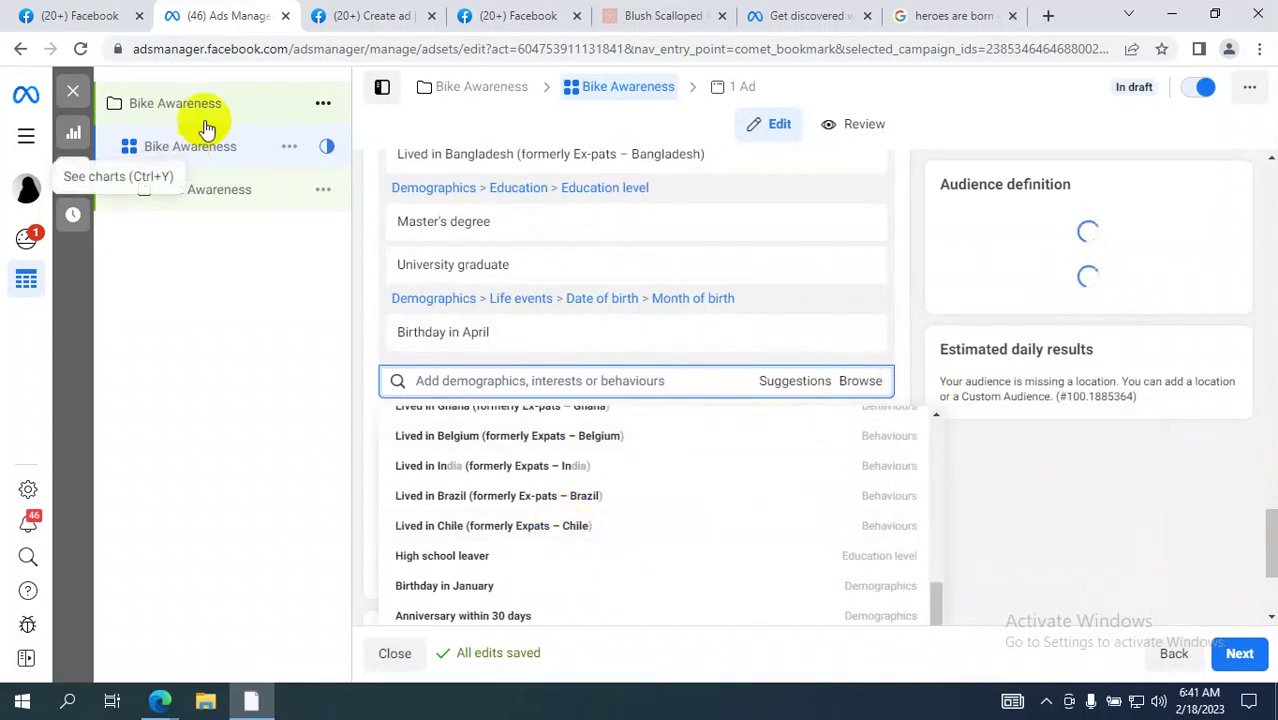
Step: Glance at the Facebook home page, return to Ads Manager, and examine the remaining targeting suggestions before closing the list
left_click(80, 15)
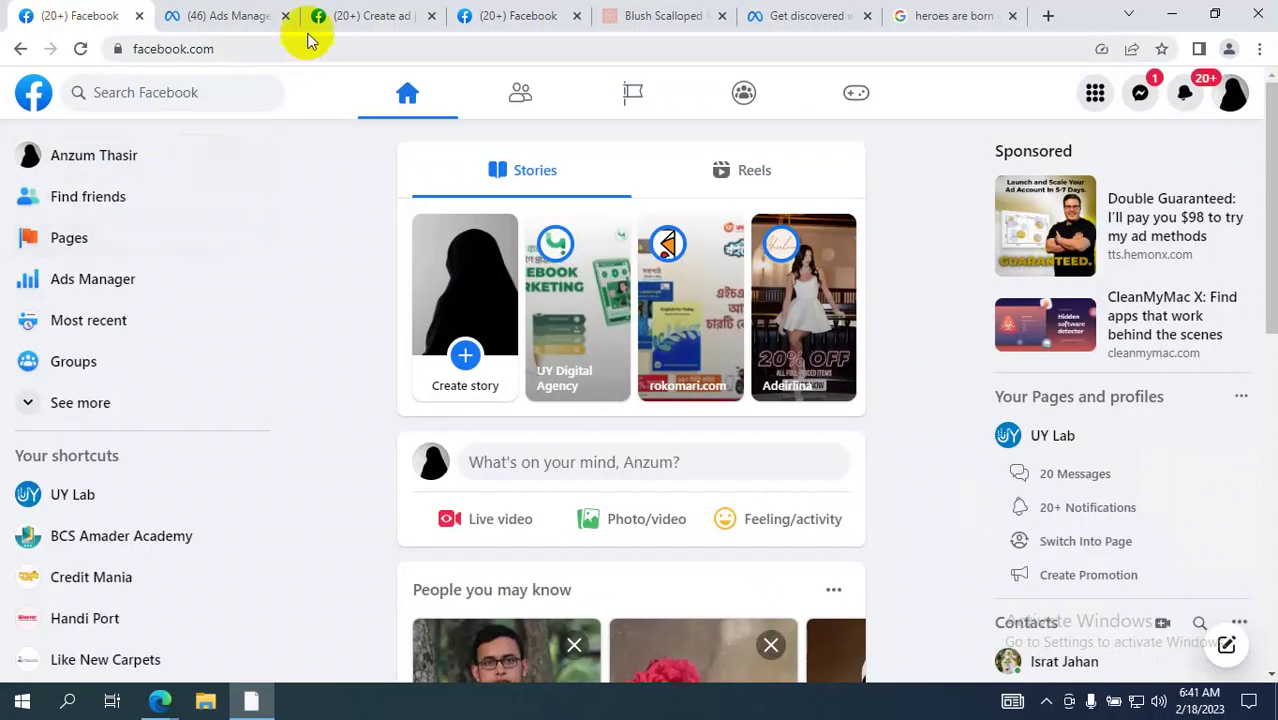
left_click(210, 15)
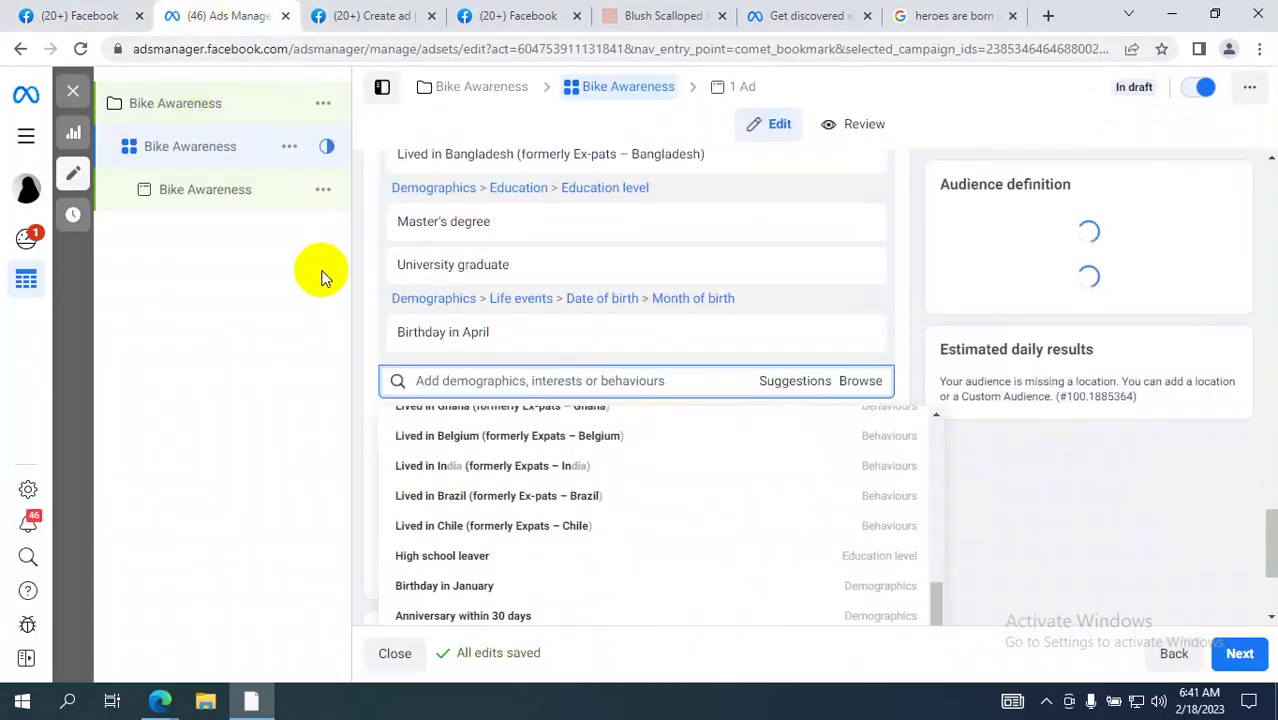
scroll(575, 480, "down", 2)
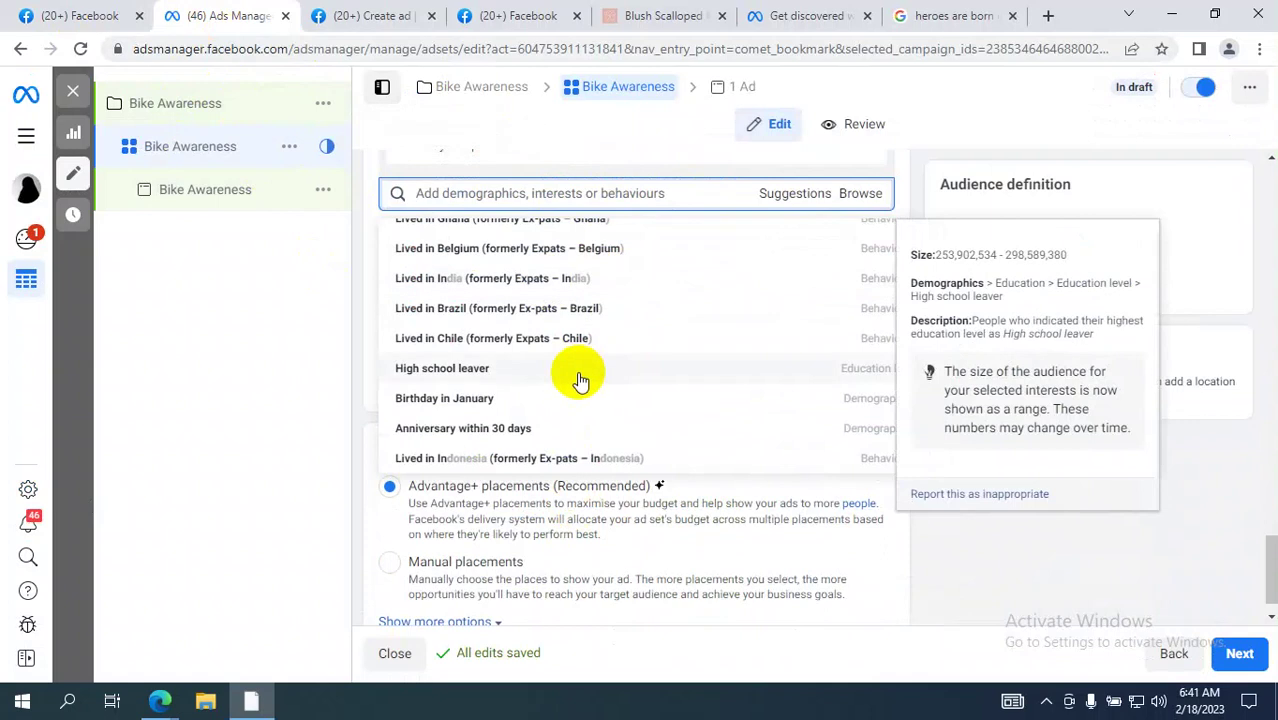
scroll(528, 320, "up", 2)
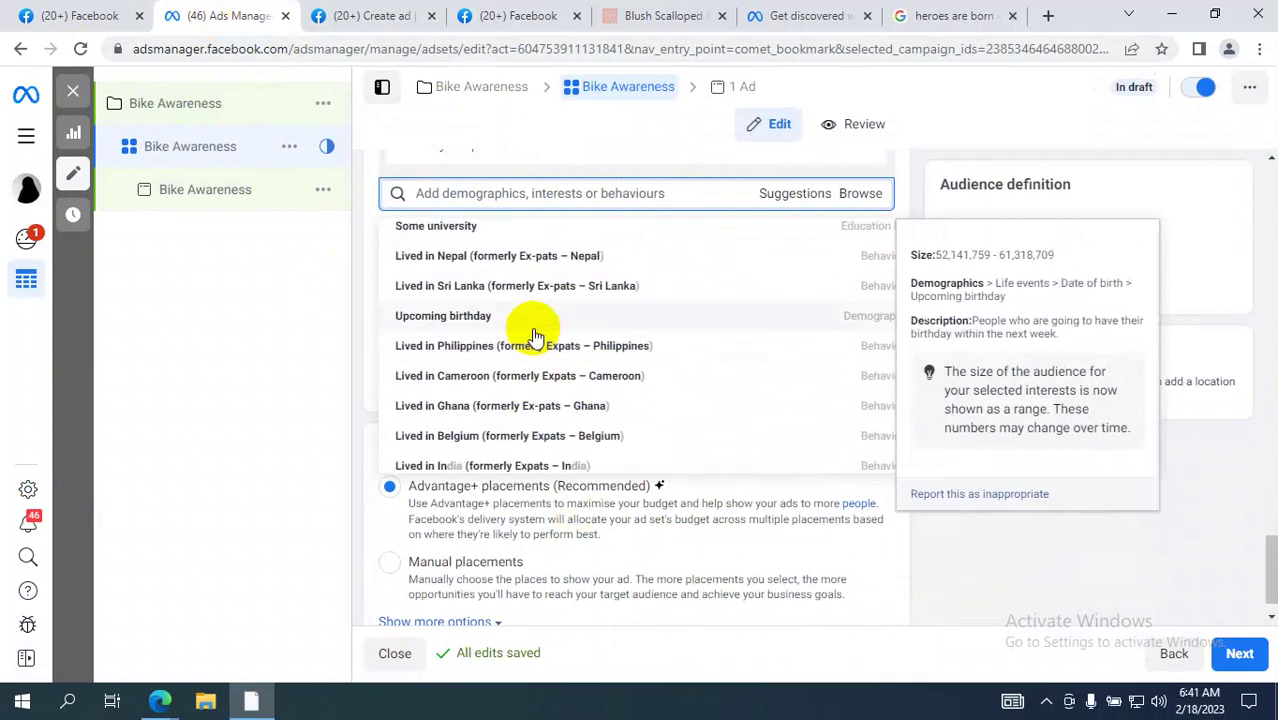
scroll(537, 340, "down", 2)
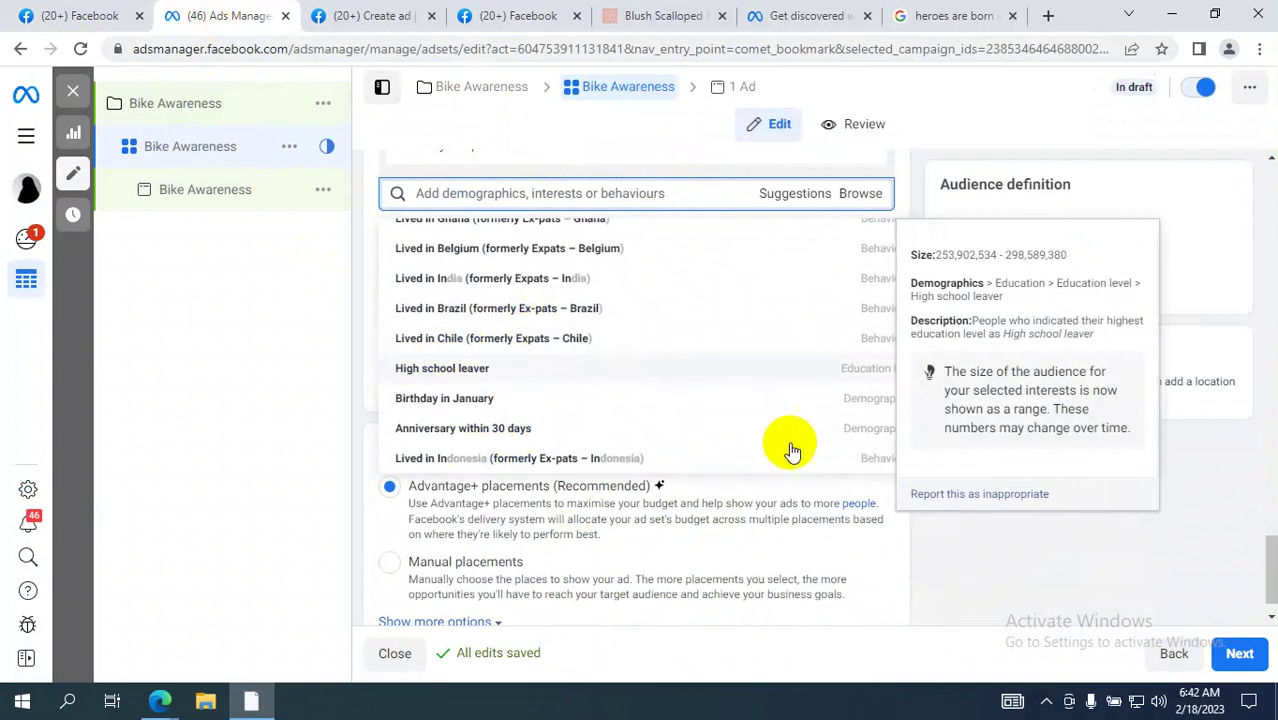
left_click(205, 358)
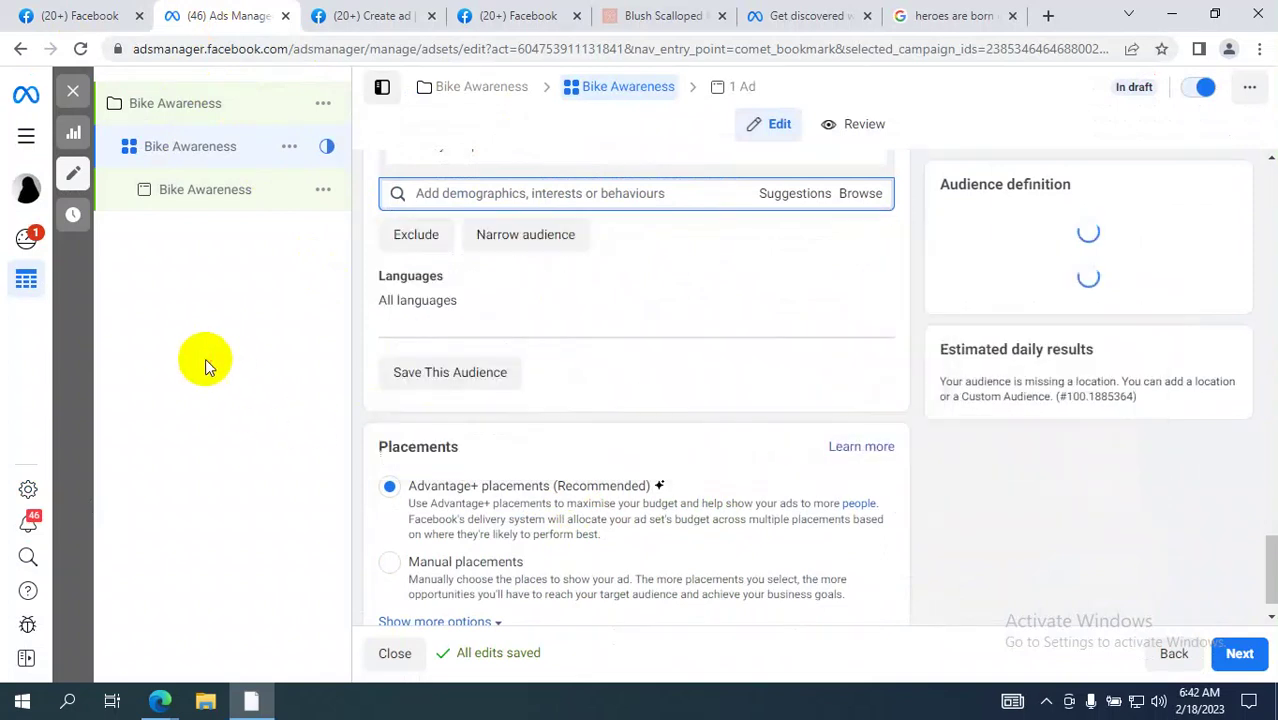
Step: Switch to Facebook in the Edge window and open the UY LAB ONLINE DM - 2301 group from the recent searches
left_click(124, 12)
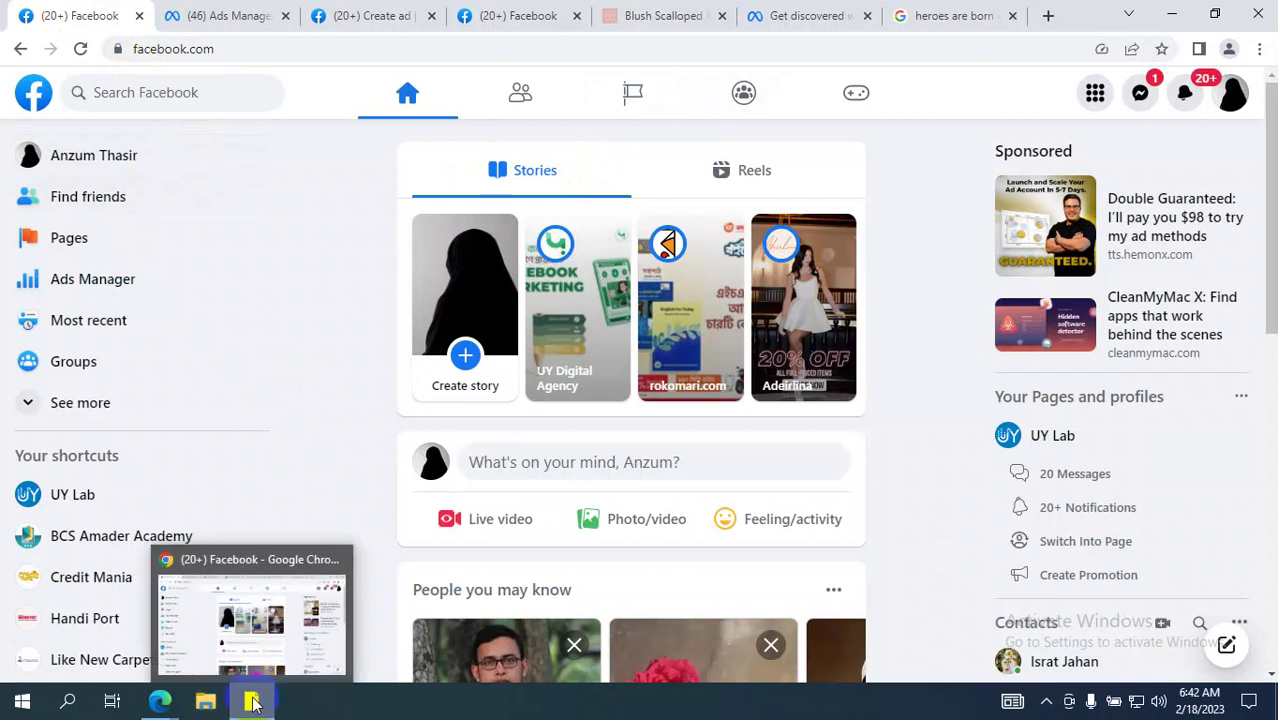
mouse_move(157, 706)
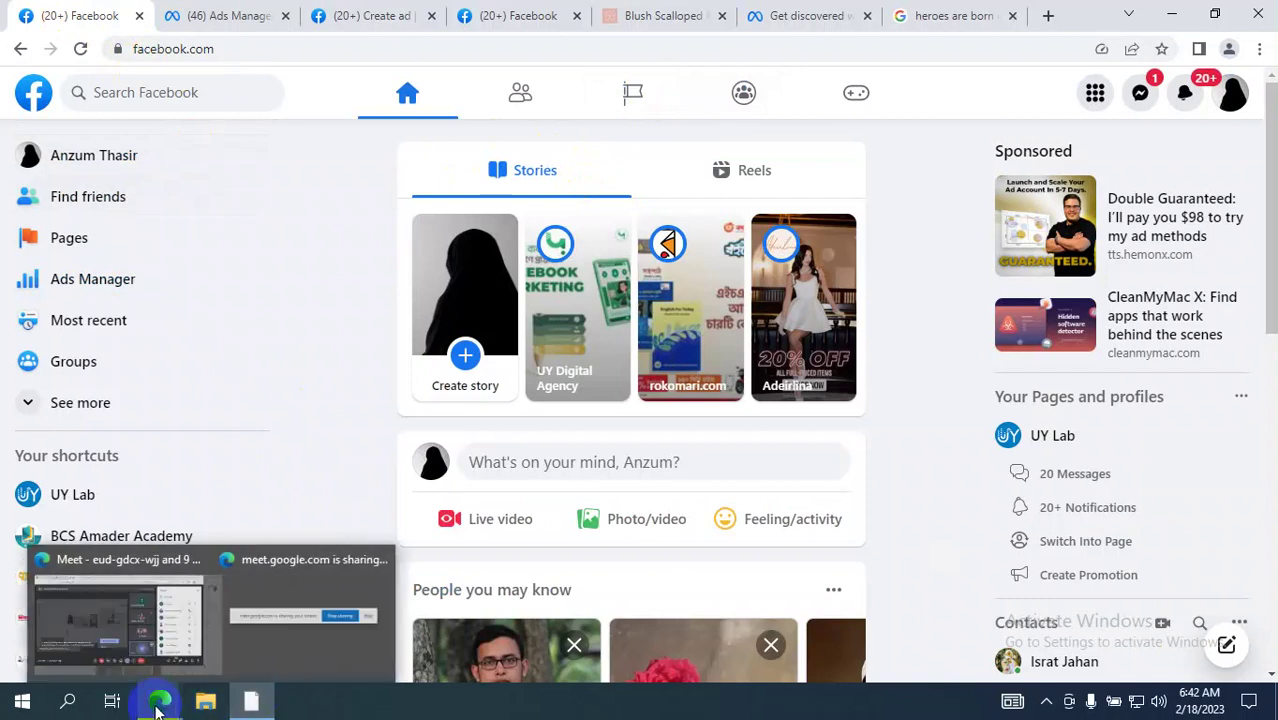
left_click(97, 612)
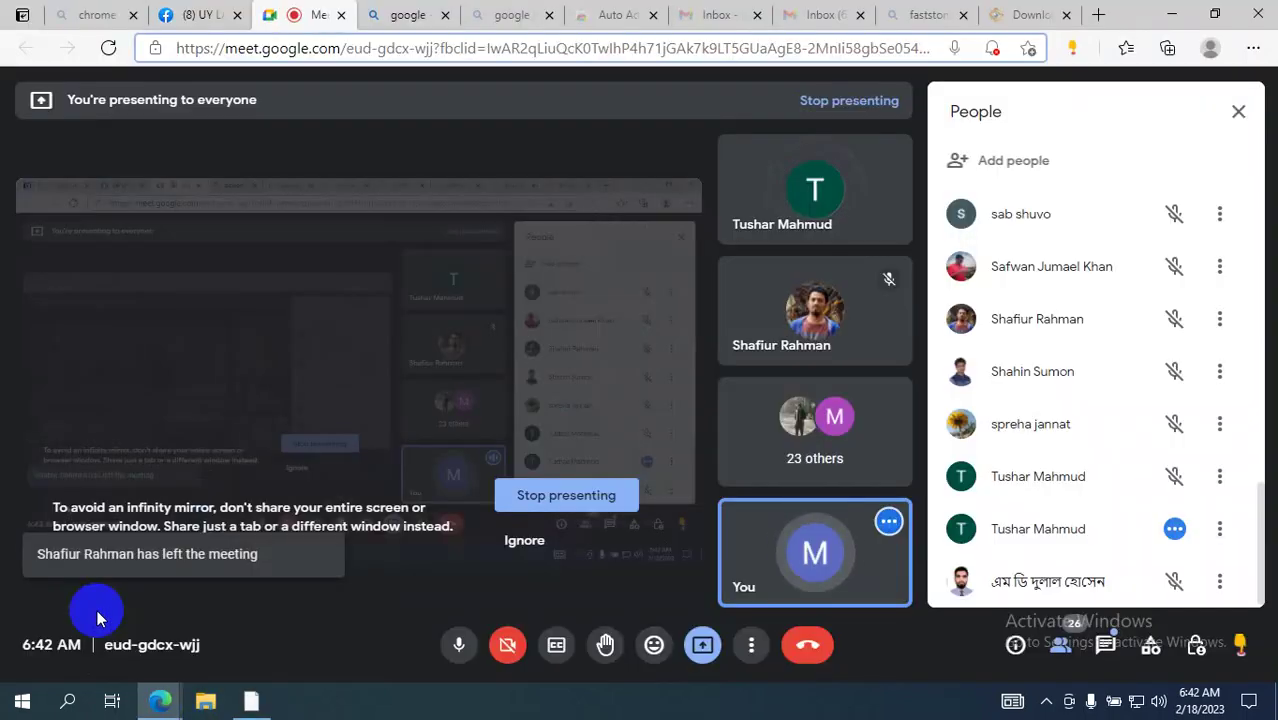
left_click(199, 14)
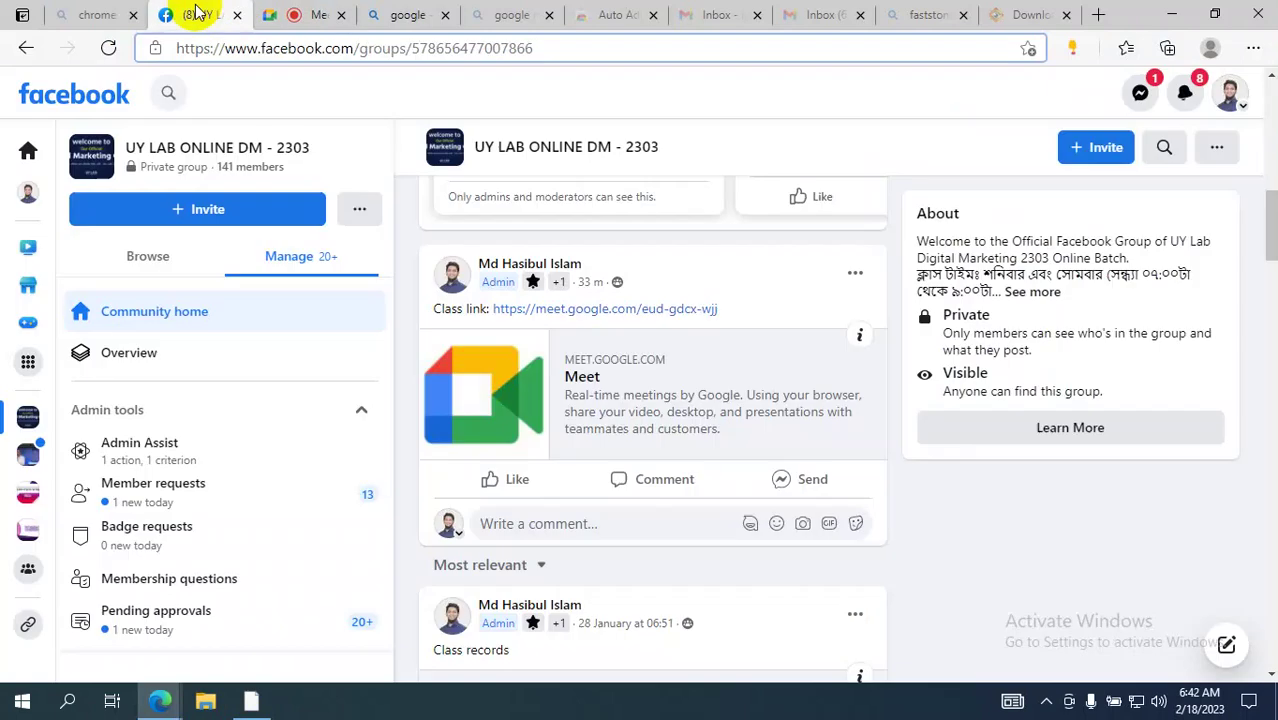
left_click(172, 95)
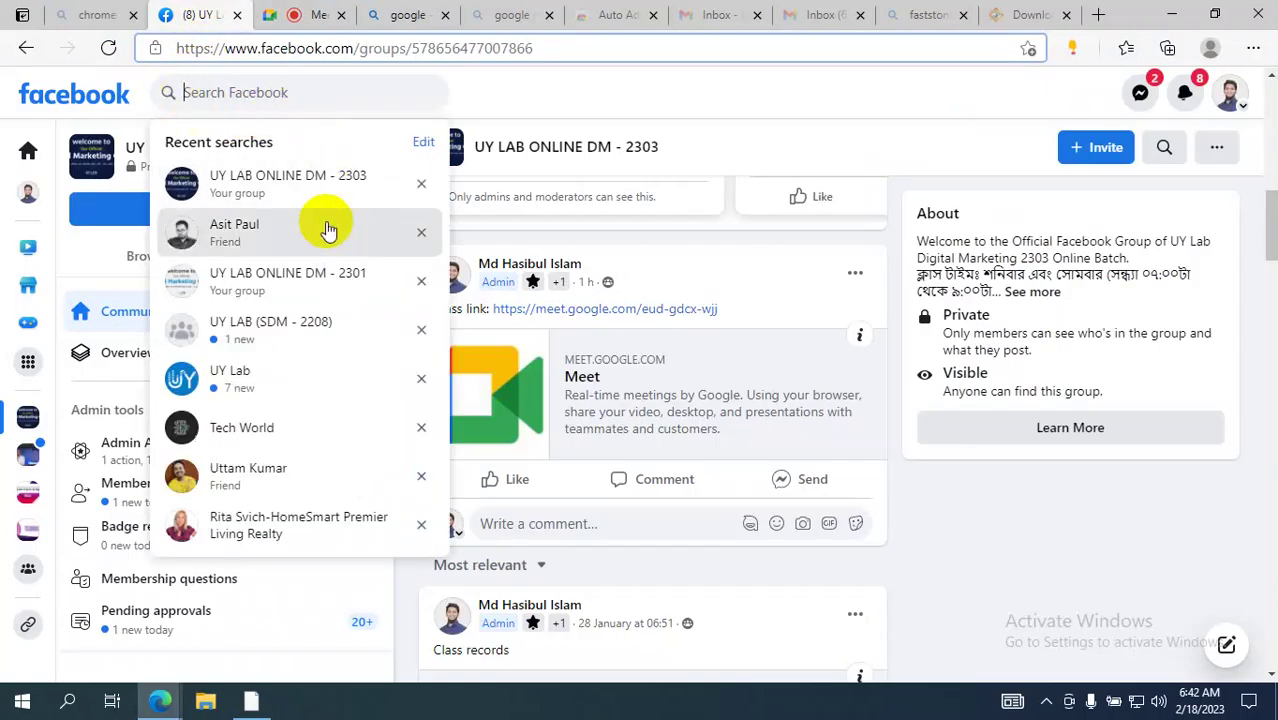
left_click(316, 285)
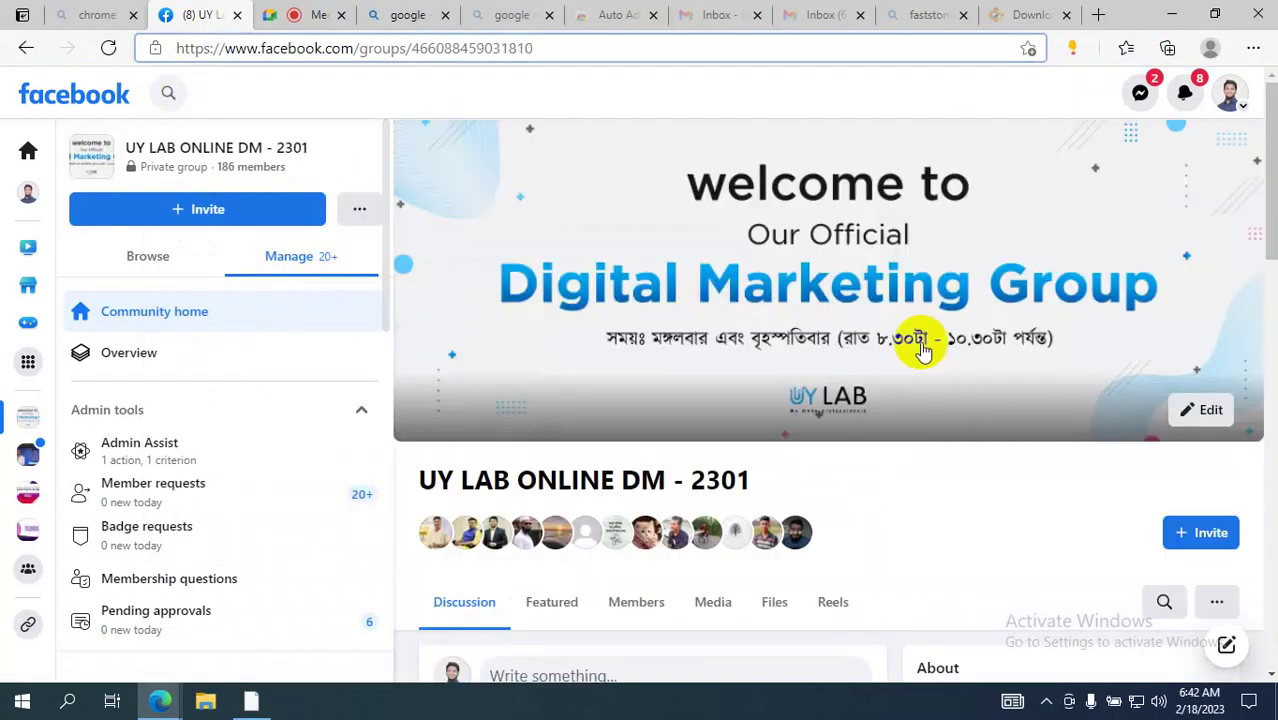
Step: Look through the group's discussion feed, from the newest class-link posts back to the Digital Marketing Strategy homework from 26 January
scroll(915, 343, "down", 3)
scroll(921, 345, "down", 10)
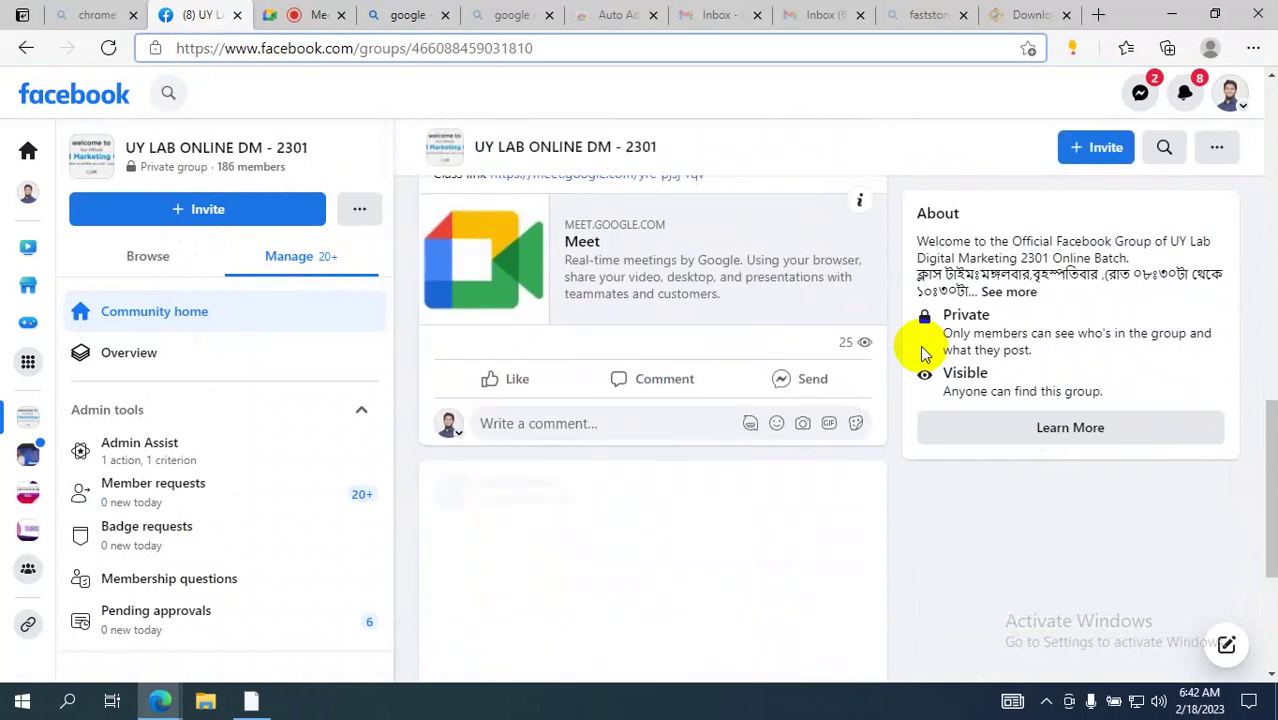
scroll(921, 352, "down", 8)
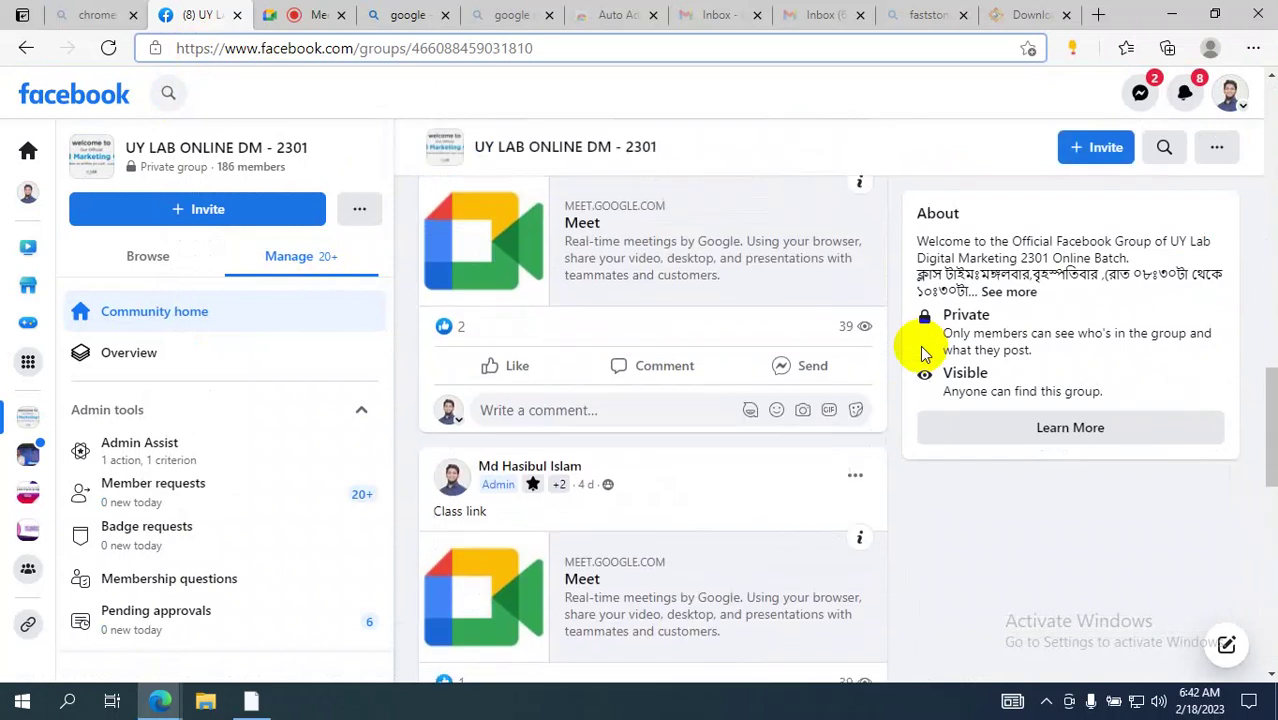
scroll(921, 352, "down", 2)
scroll(921, 352, "down", 2)
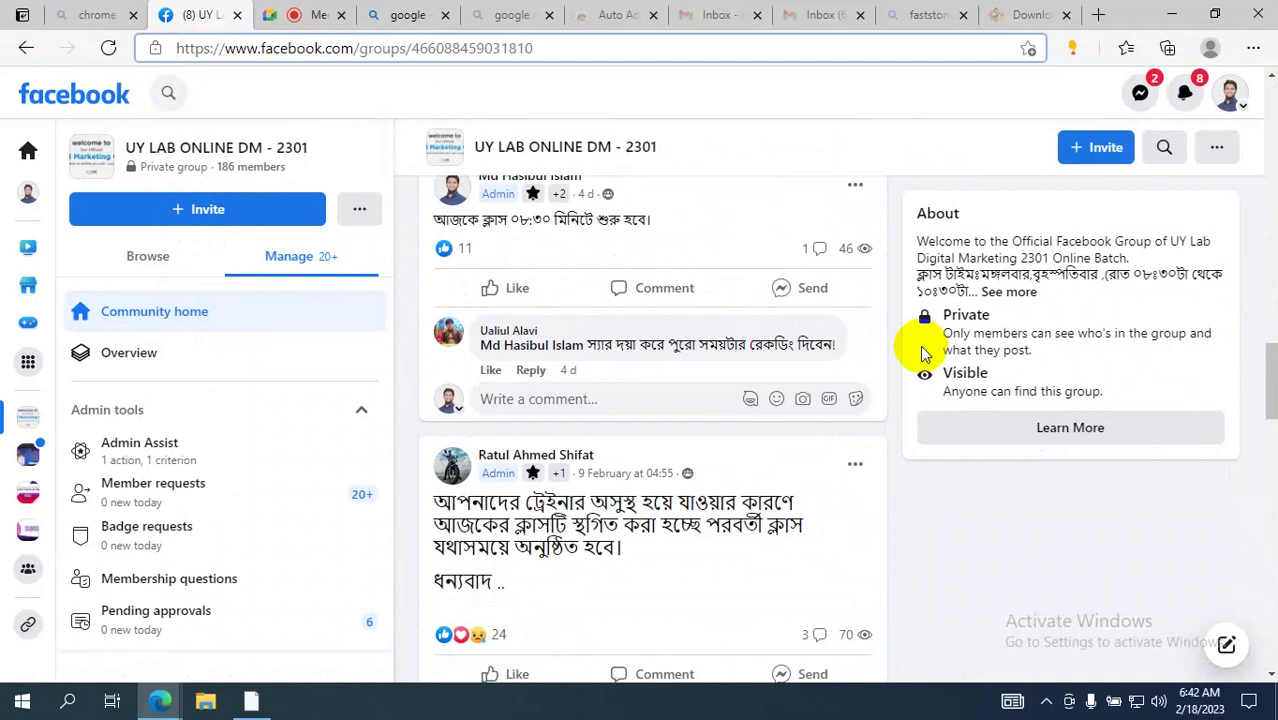
scroll(921, 352, "down", 4)
scroll(921, 352, "down", 12)
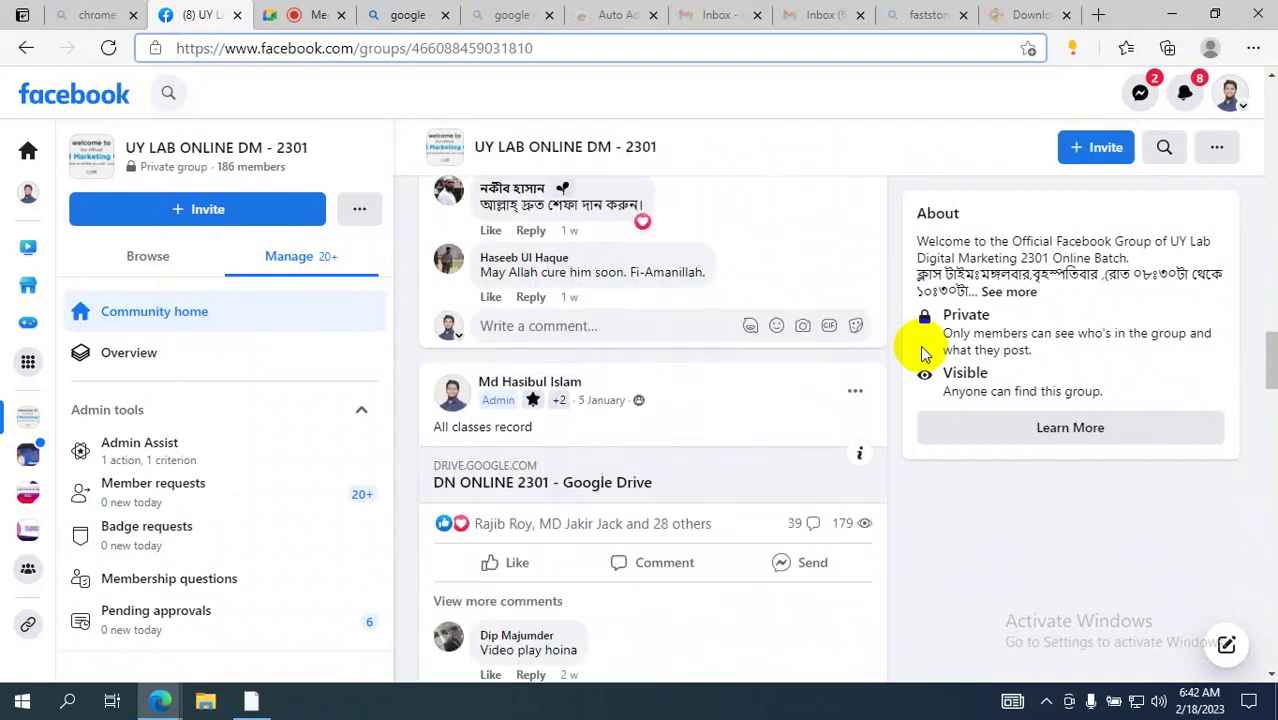
scroll(921, 352, "down", 12)
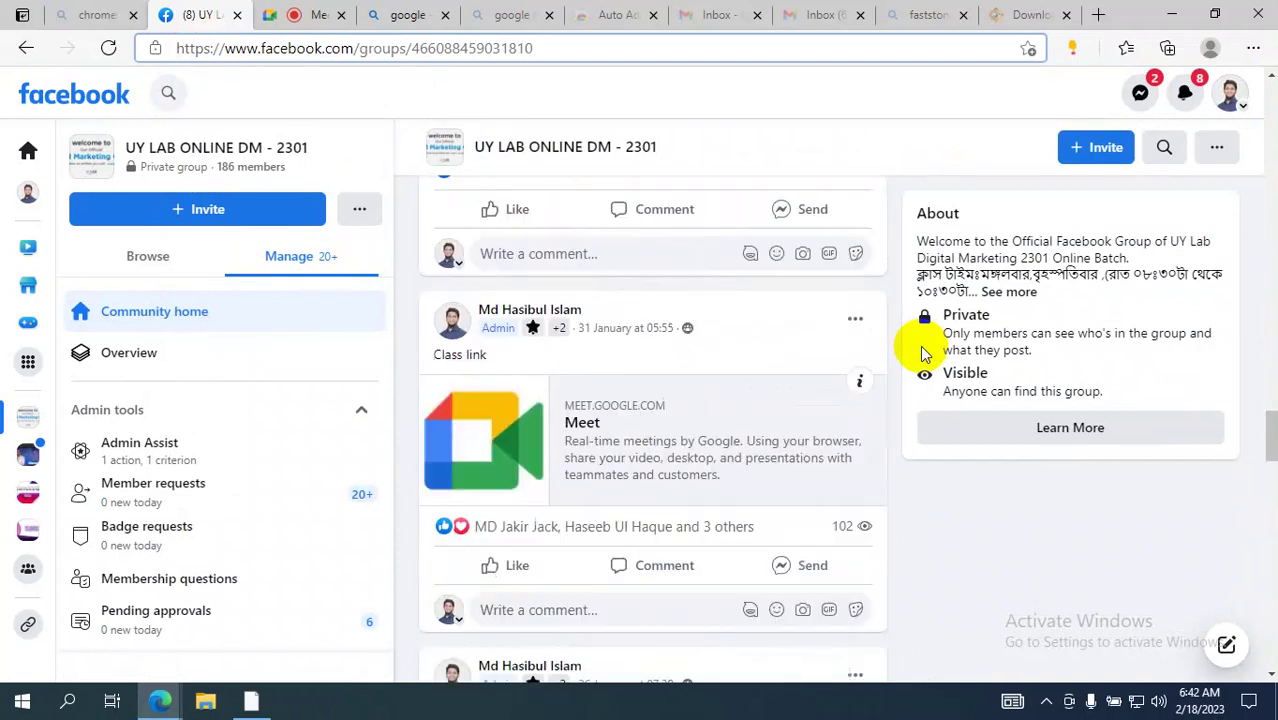
scroll(921, 352, "down", 8)
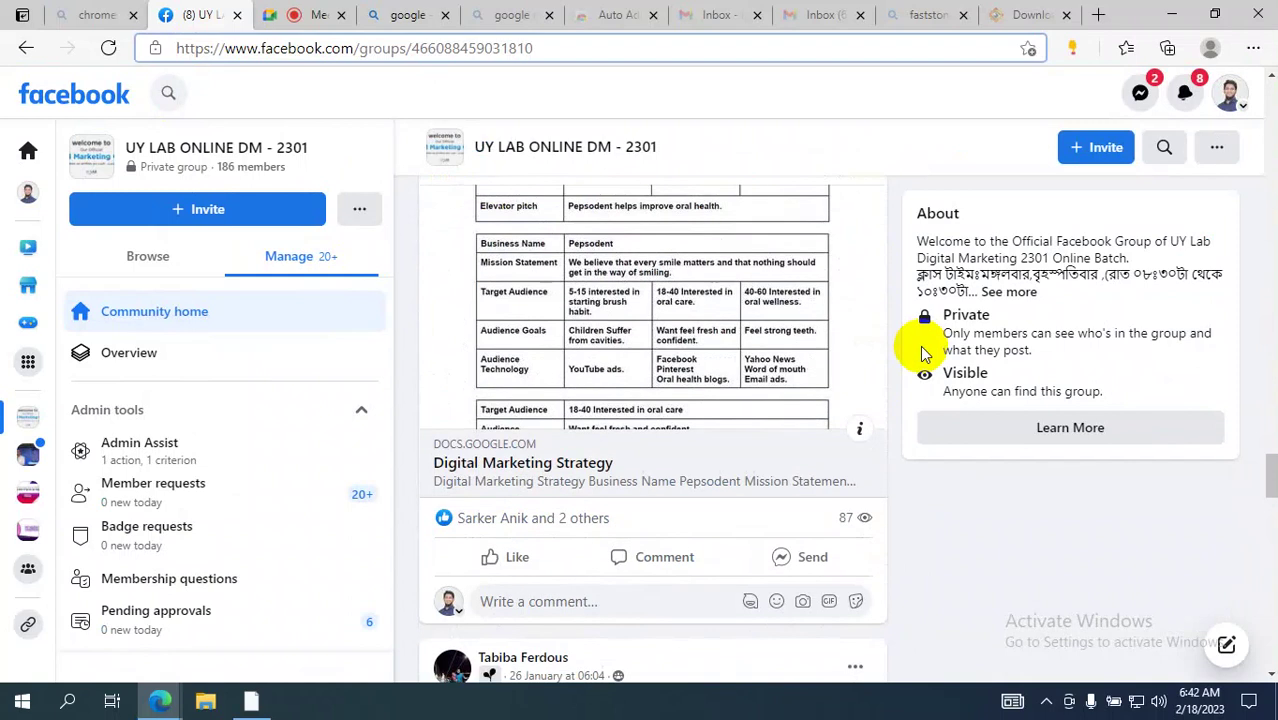
scroll(921, 352, "down", 1)
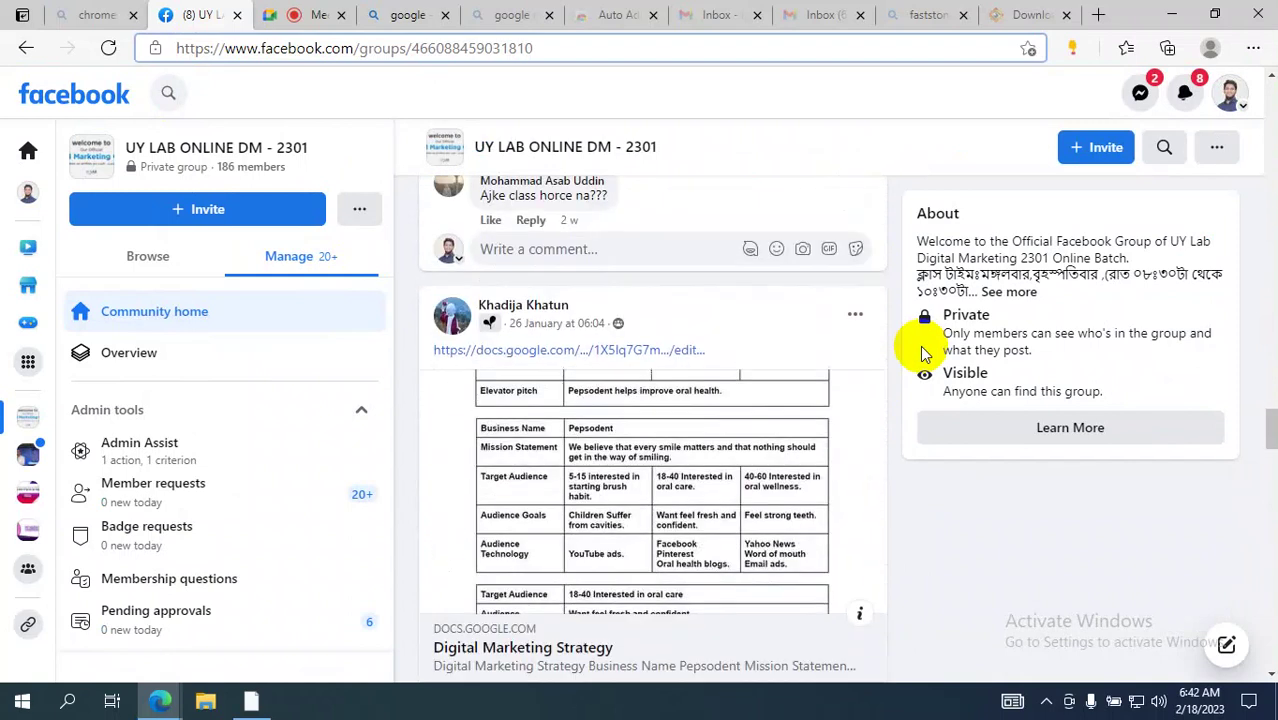
scroll(925, 354, "down", 2)
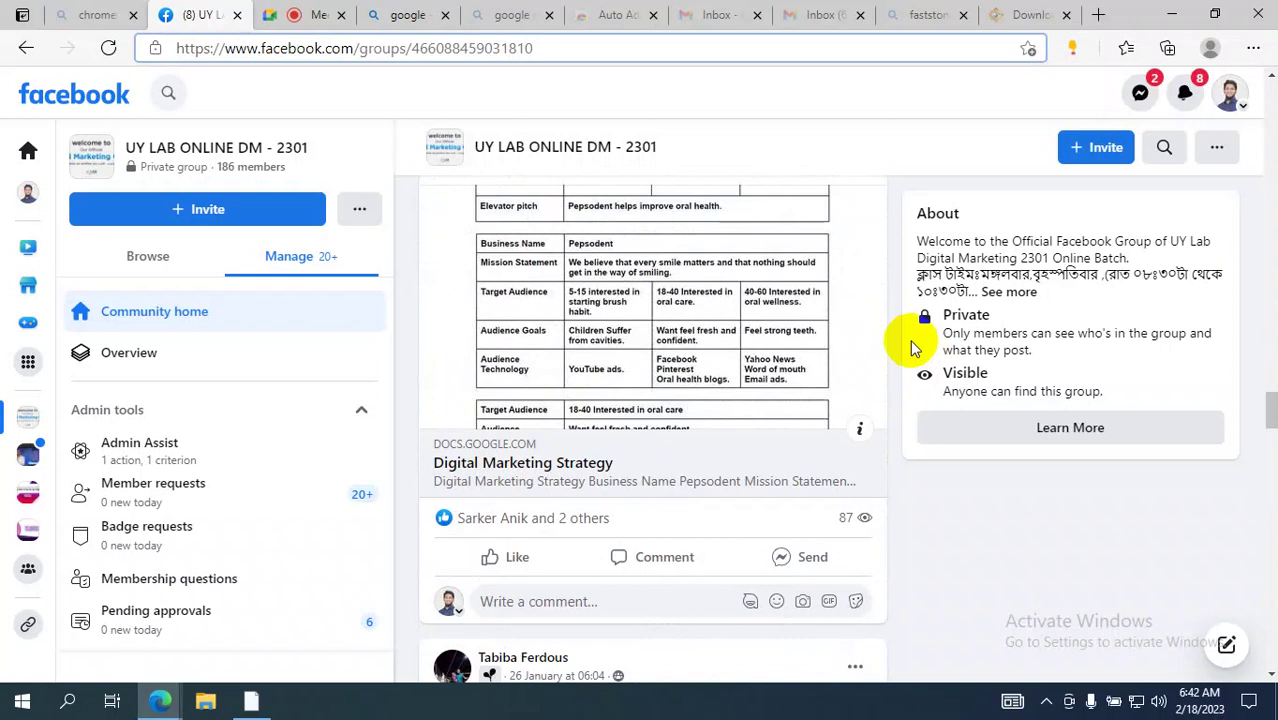
Step: Examine the older January posts in the group feed, covering the members' homework submissions, page links and class links
scroll(912, 345, "down", 10)
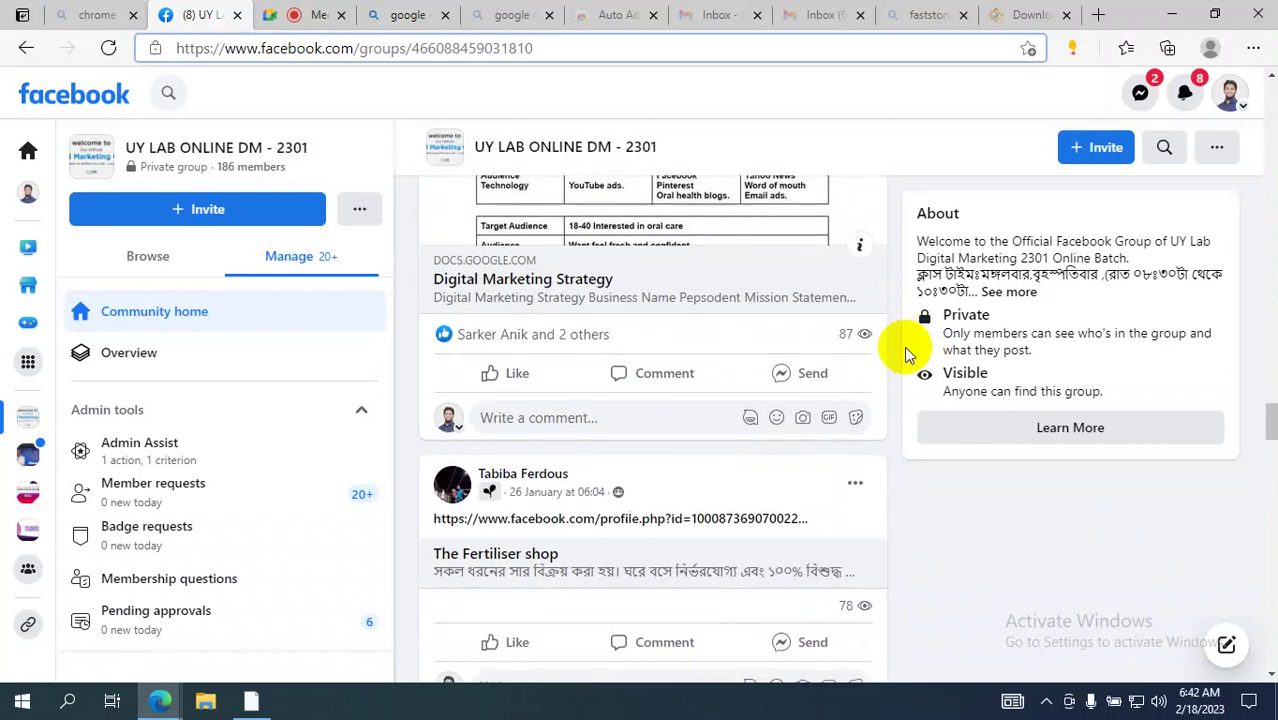
scroll(908, 355, "down", 10)
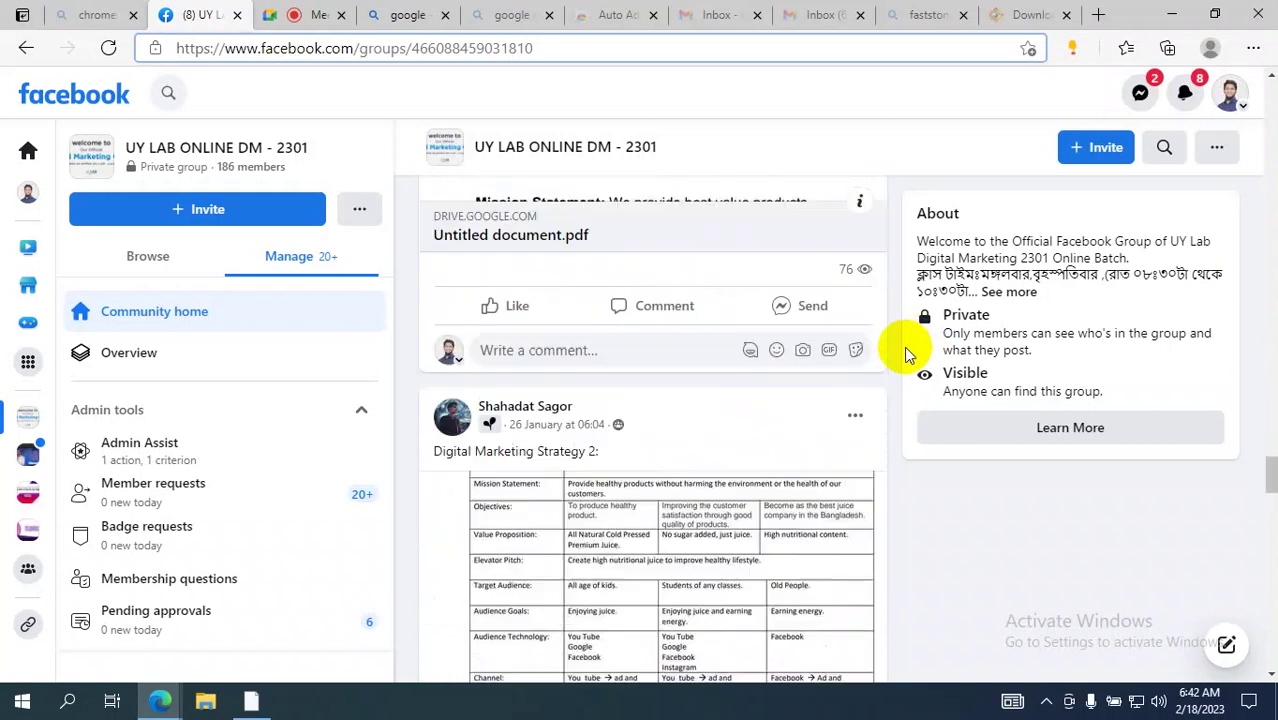
scroll(908, 355, "down", 5)
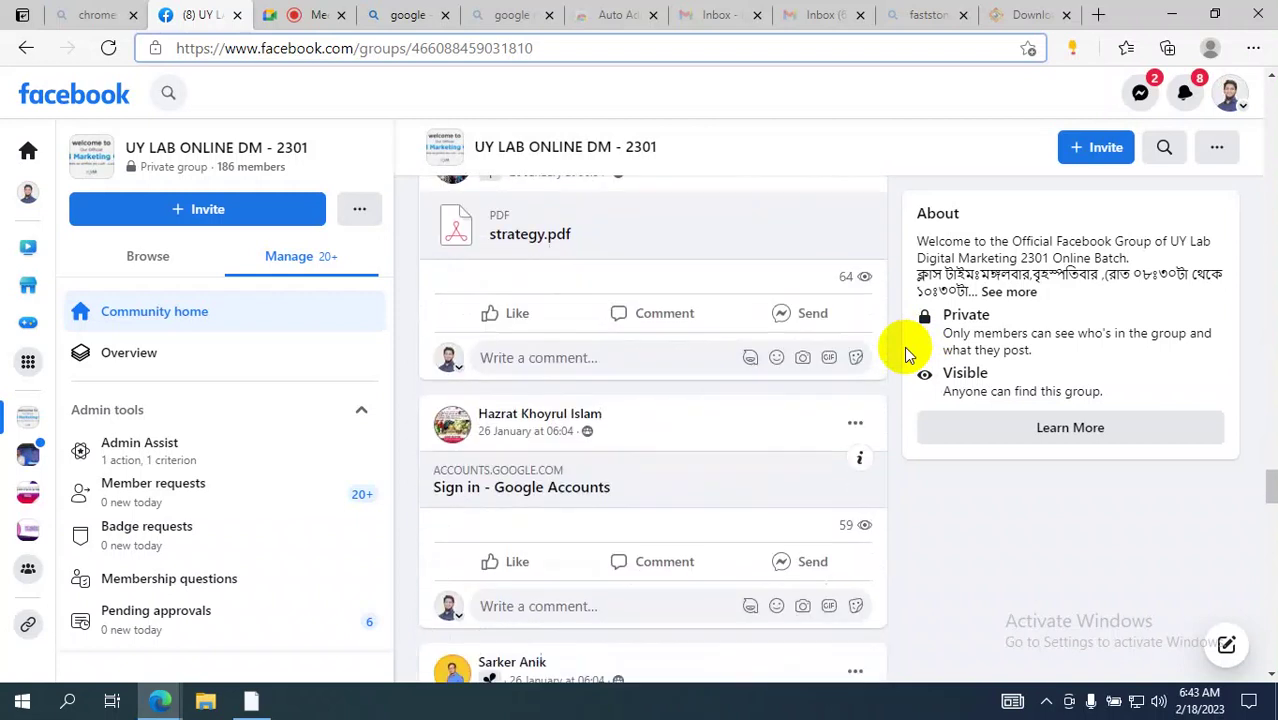
scroll(908, 355, "down", 6)
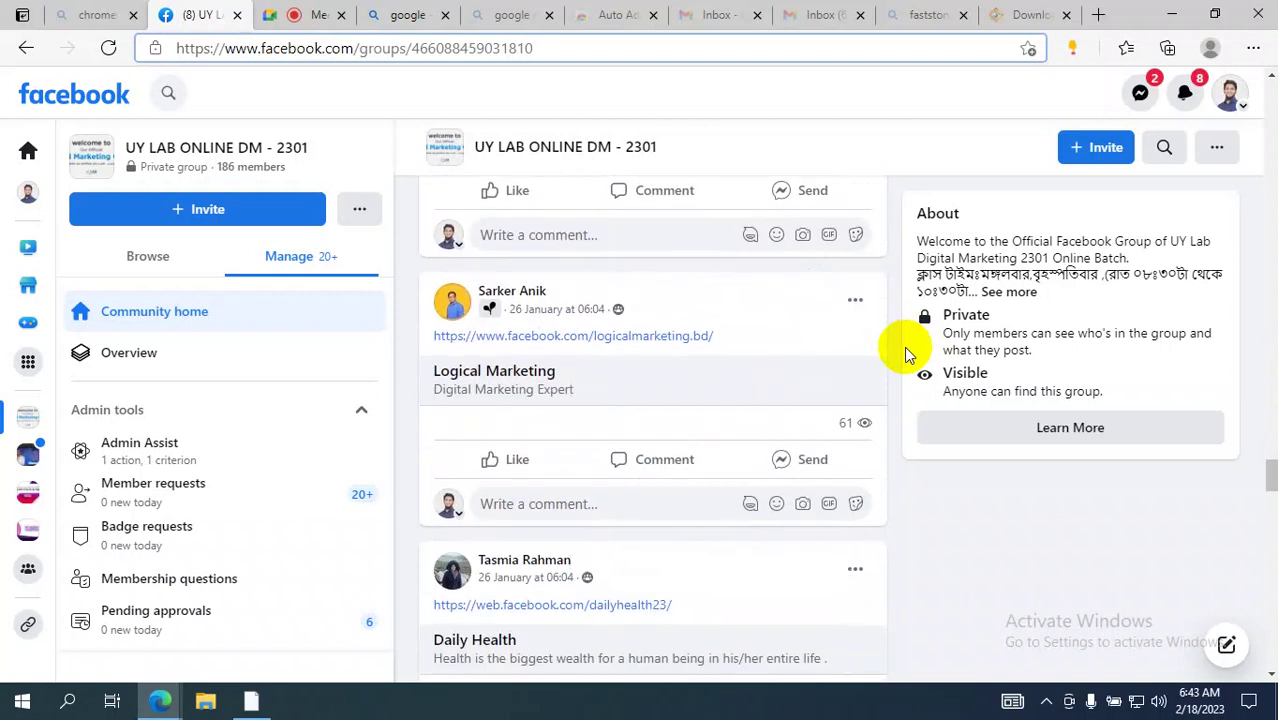
scroll(908, 355, "down", 6)
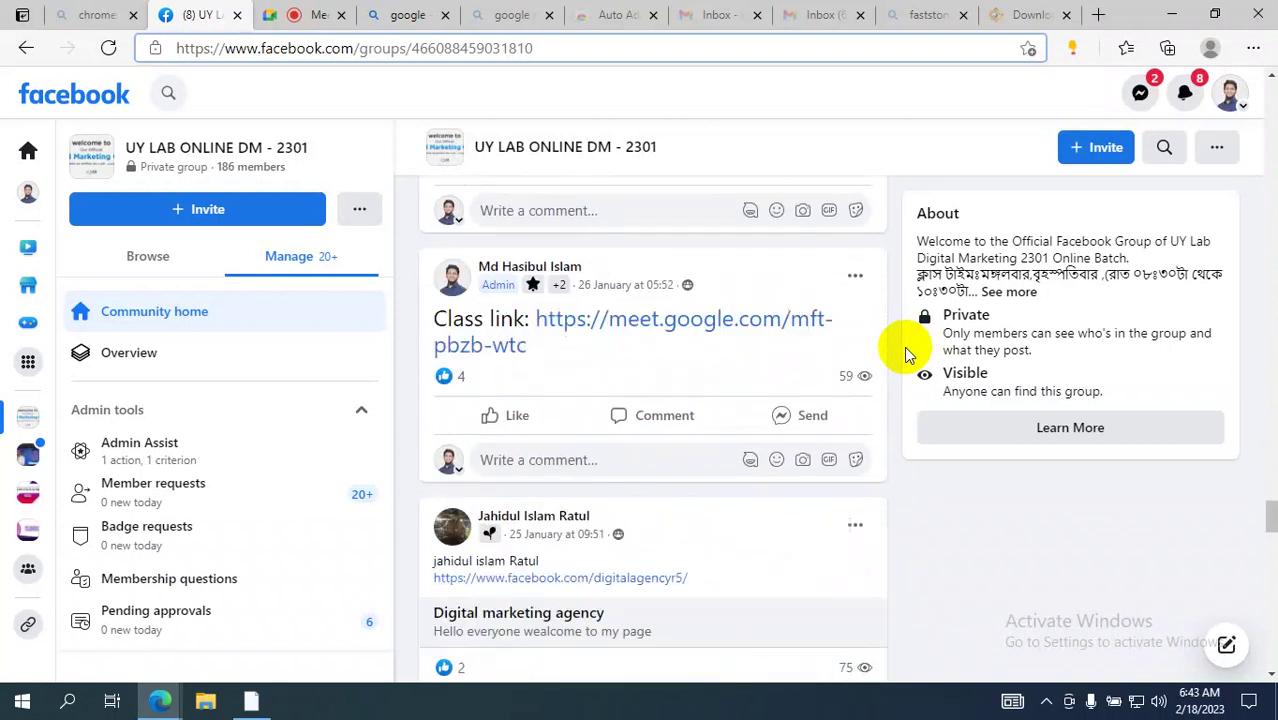
scroll(908, 355, "down", 10)
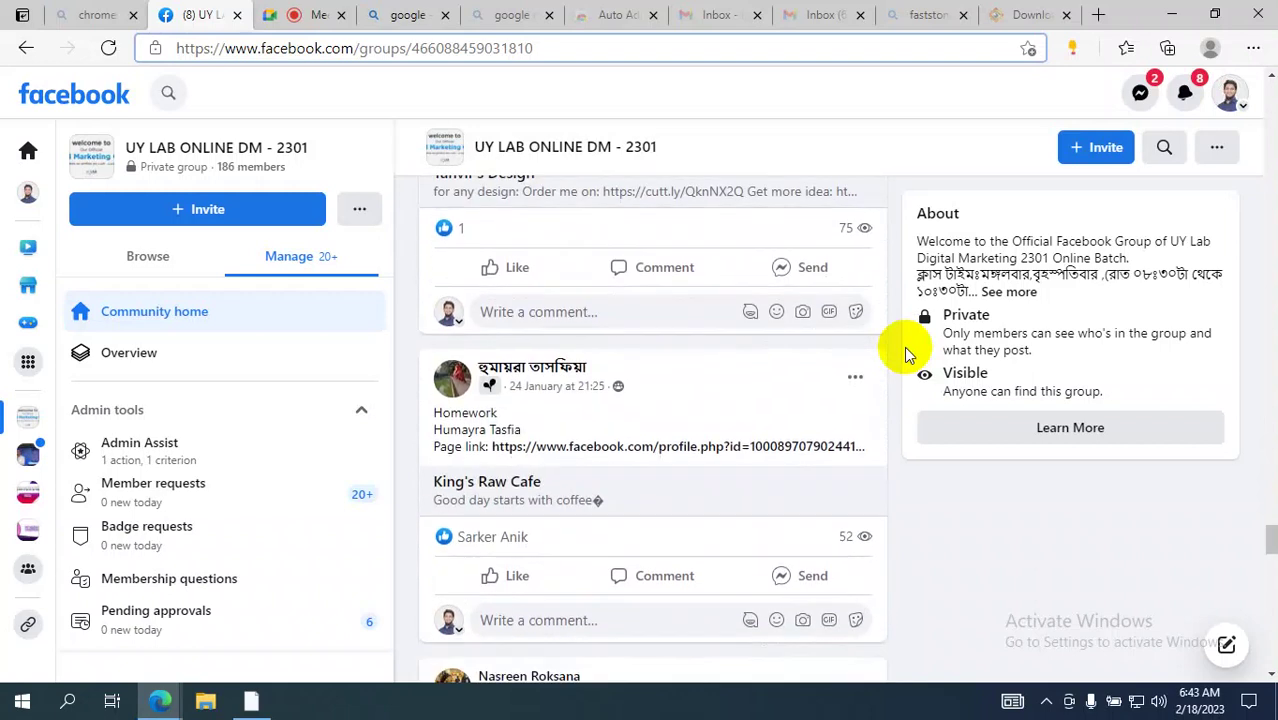
scroll(908, 355, "down", 10)
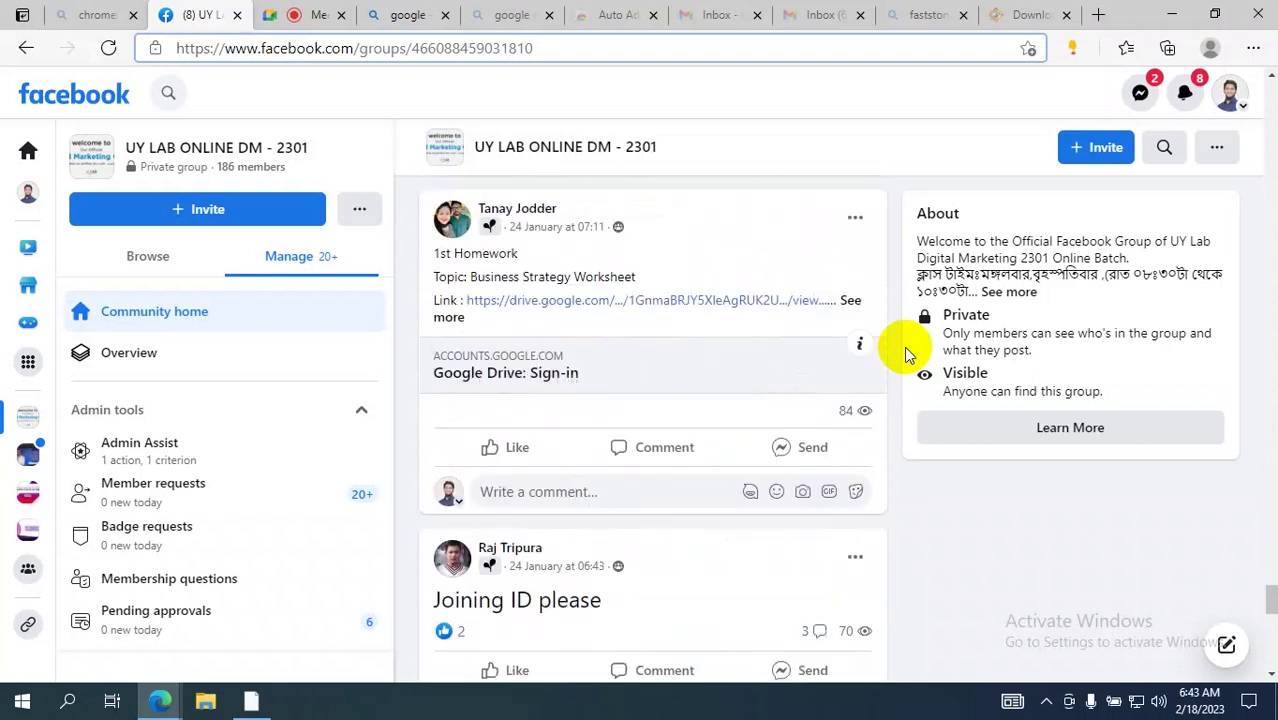
scroll(906, 352, "down", 10)
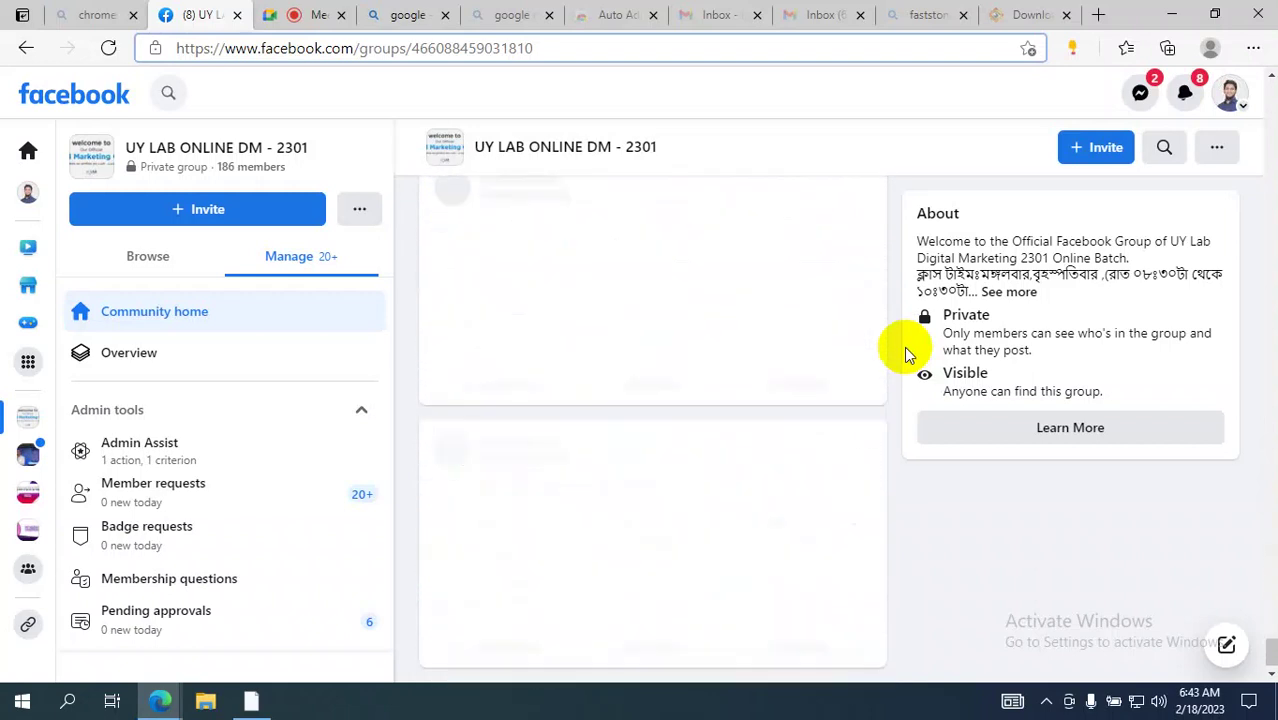
scroll(904, 346, "down", 10)
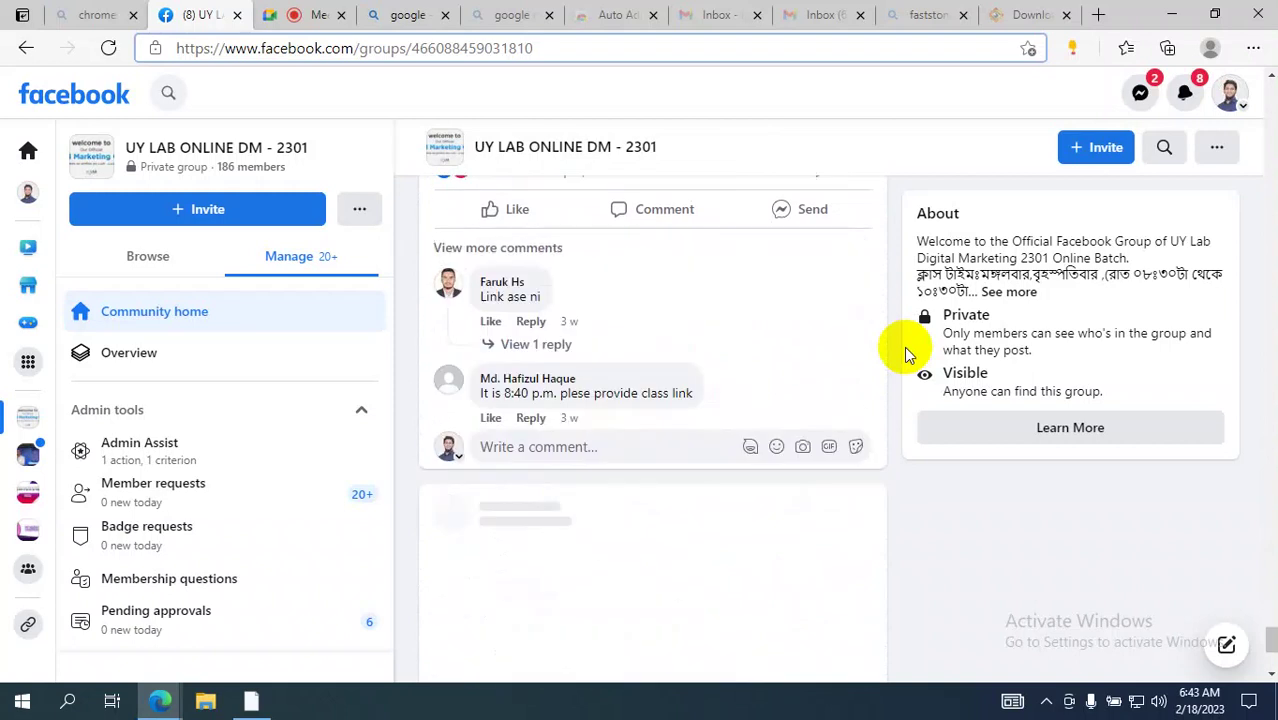